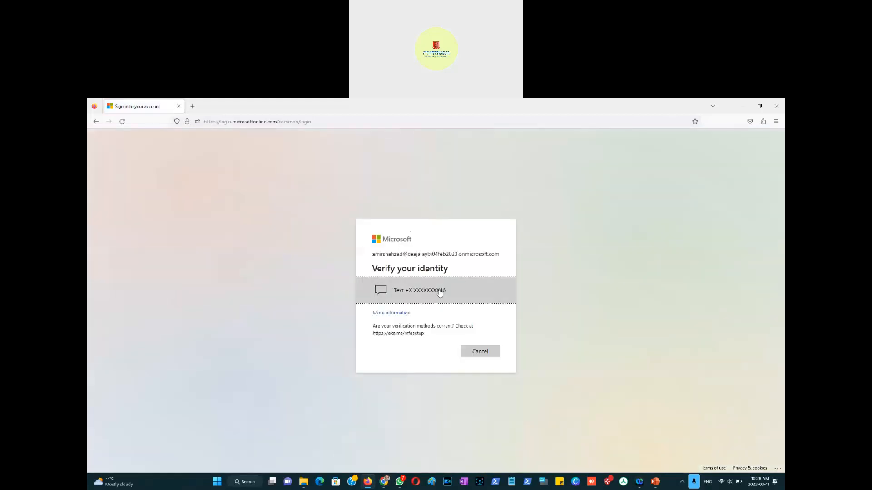
# Step: Enter the texted verification code to finish signing in to the Microsoft account
pyautogui.click(440, 293)
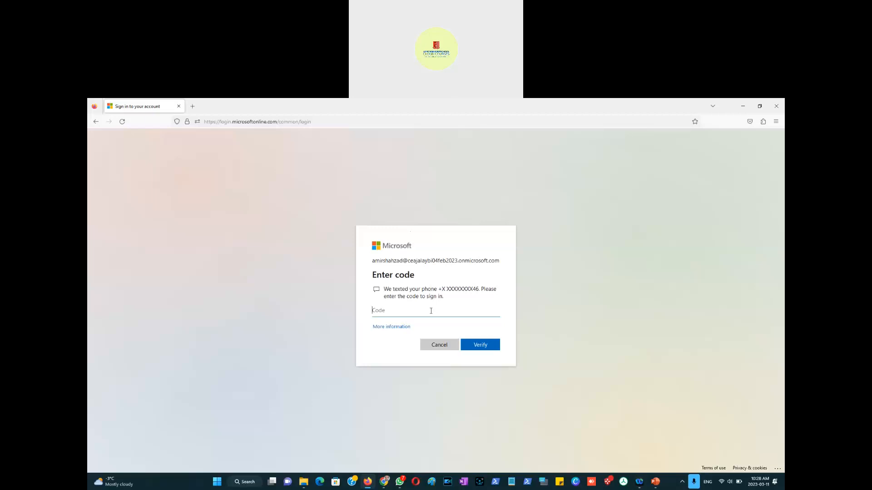
pyautogui.hotkey('alt', 'Tab')
pyautogui.write('1')
pyautogui.click(482, 344)
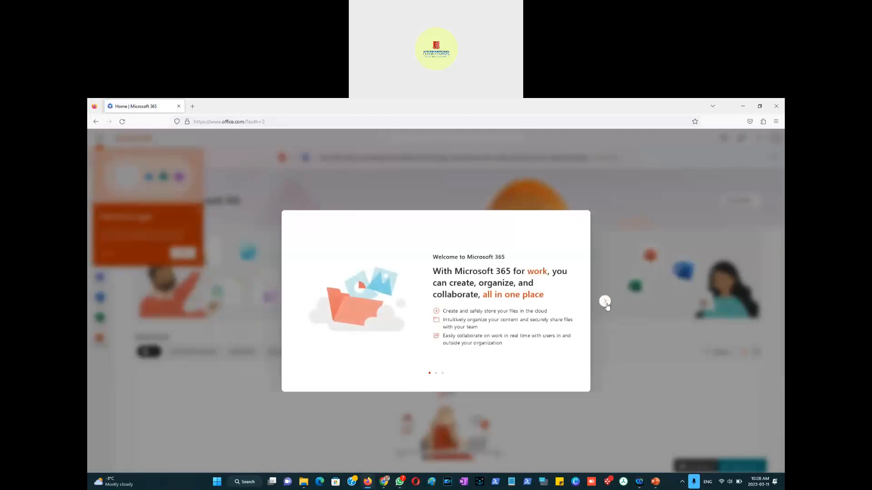
# Step: Dismiss the Microsoft 365 welcome dialog and close the app tour tips
pyautogui.click(604, 301)
pyautogui.click(604, 301)
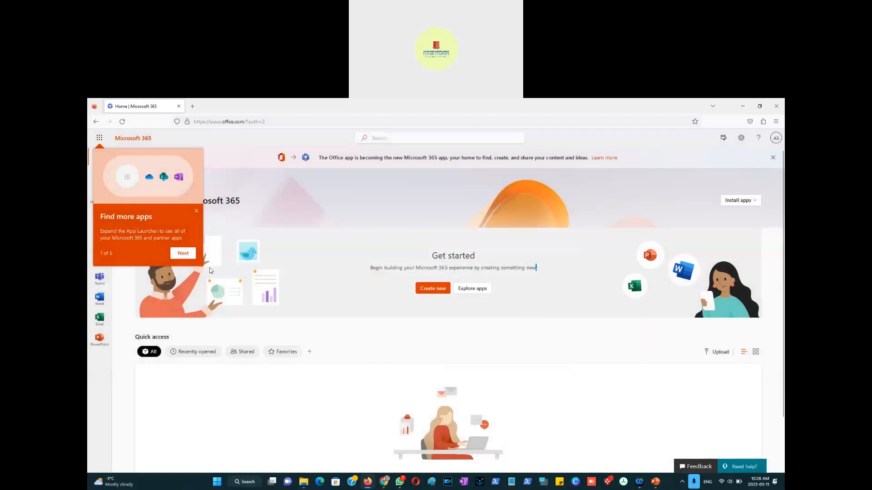
pyautogui.click(186, 254)
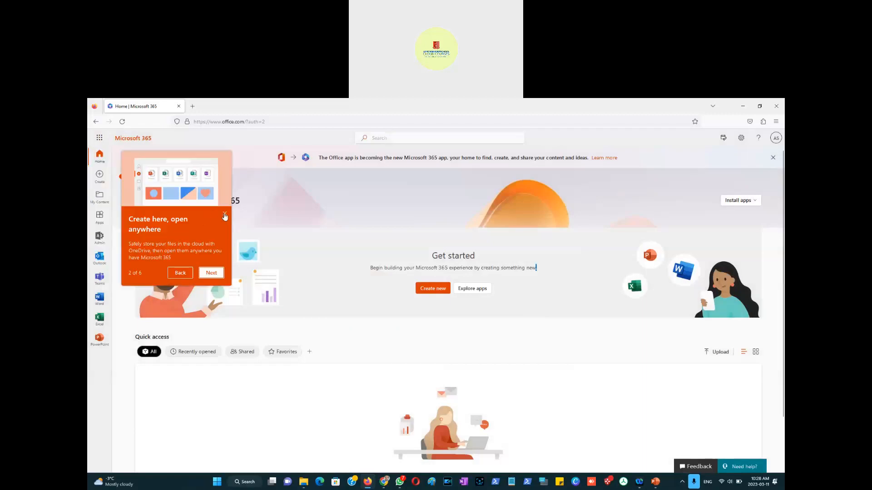
pyautogui.click(224, 214)
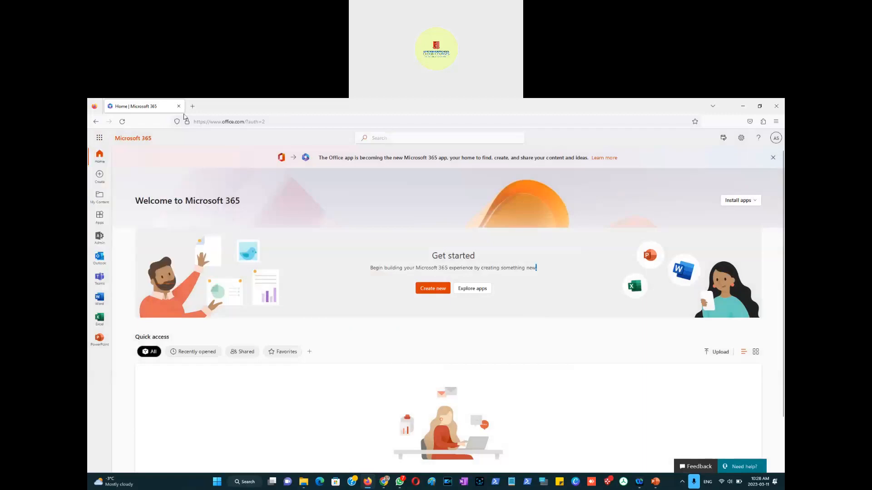
# Step: Open a new browser tab and go to portal.azure.com
pyautogui.click(775, 139)
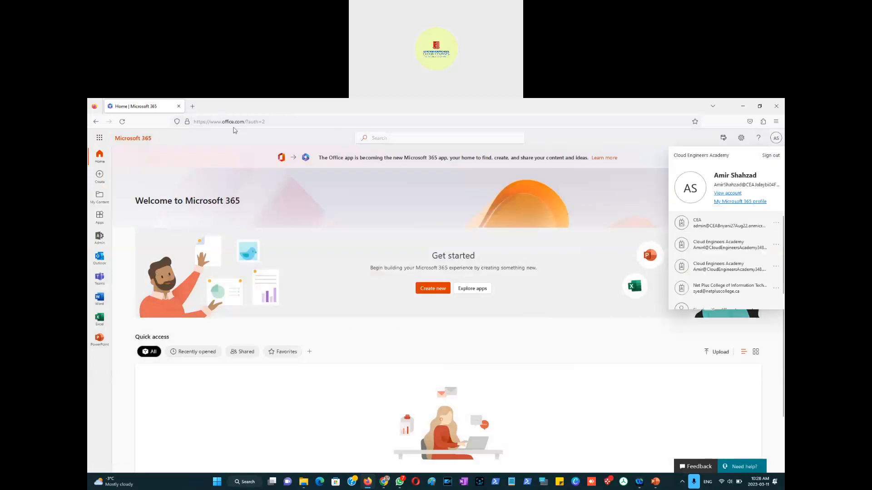
pyautogui.click(192, 107)
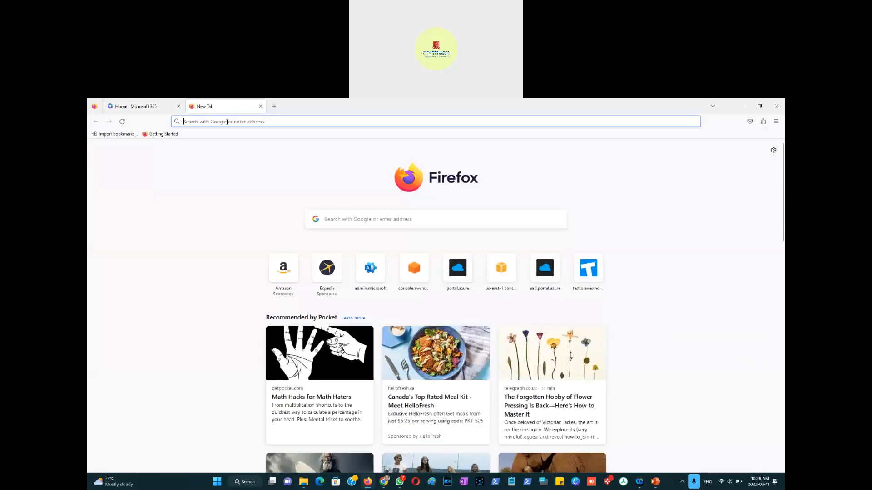
pyautogui.click(227, 121)
pyautogui.write('portal.a')
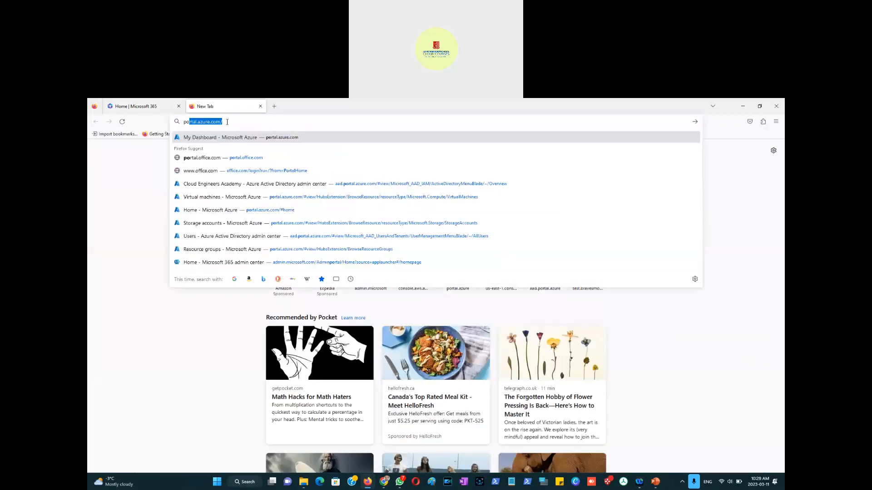
pyautogui.write('zure.com')
pyautogui.press('Return')
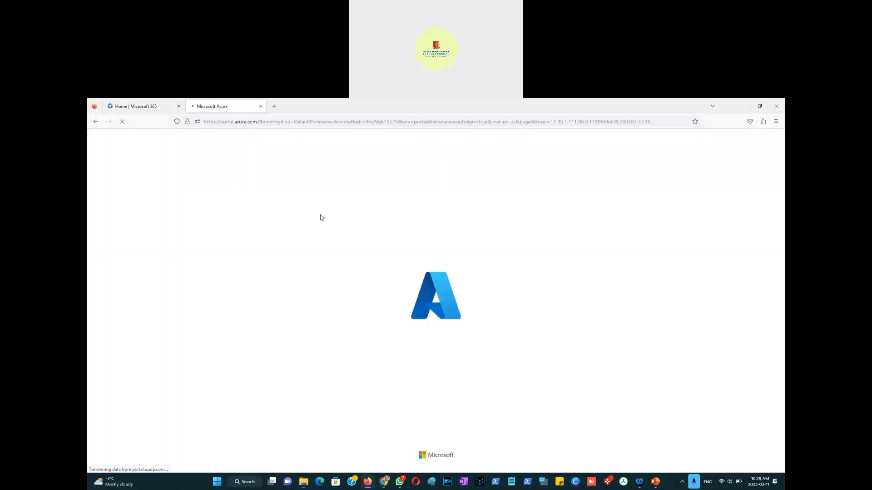
# Step: Open the storage accounts list and view the amirsa04march2023gjaman storage account
pyautogui.click(142, 107)
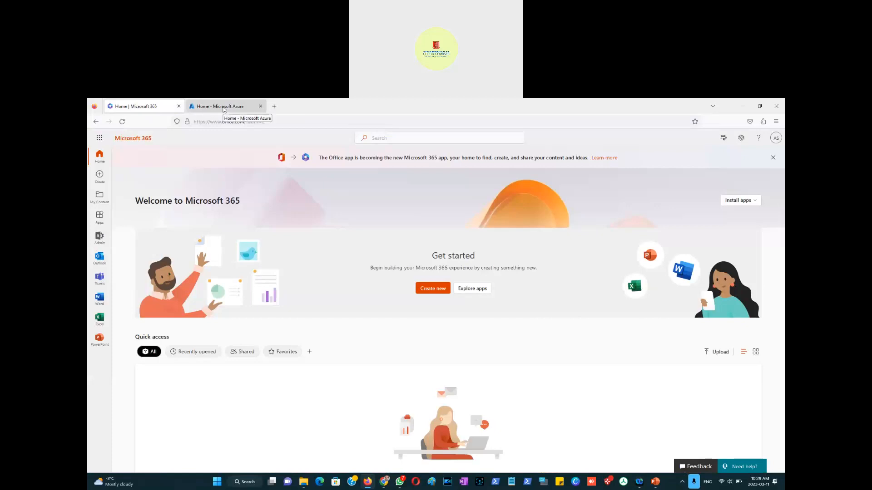
pyautogui.click(224, 108)
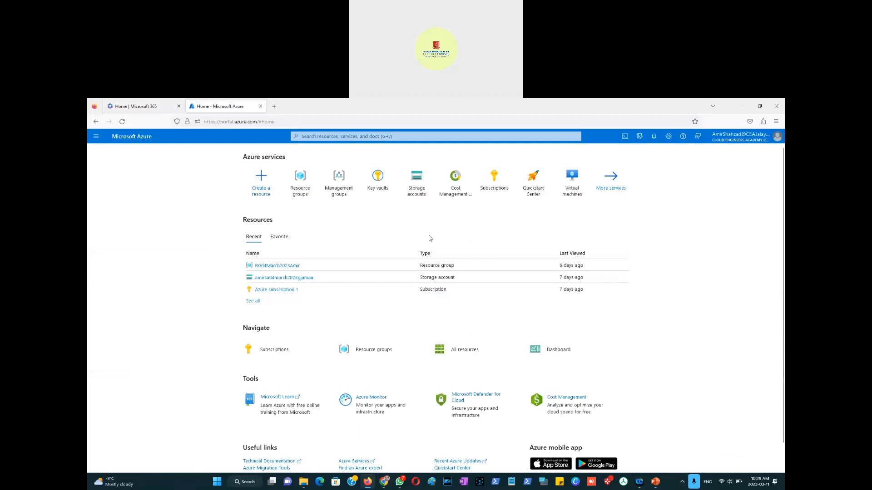
pyautogui.click(419, 195)
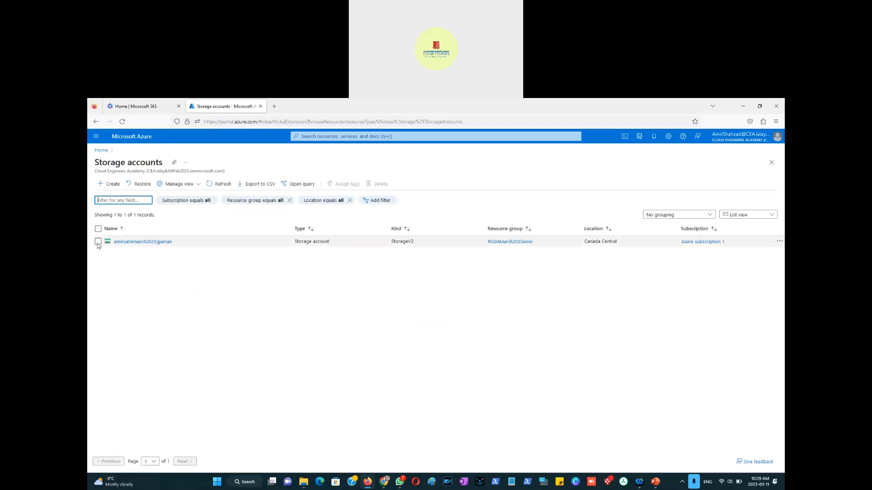
pyautogui.click(120, 242)
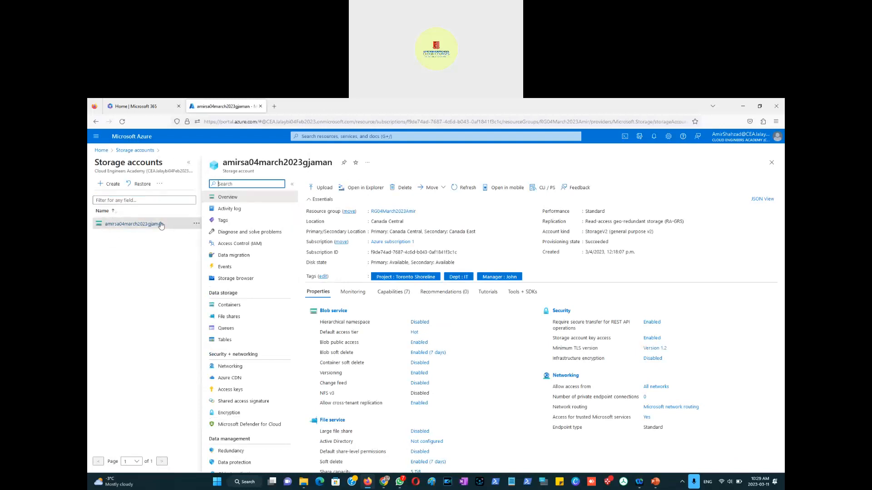
# Step: Delete the resource group RG04March2023Amir, confirming with its pasted name, and check the deletion in notifications
pyautogui.click(101, 151)
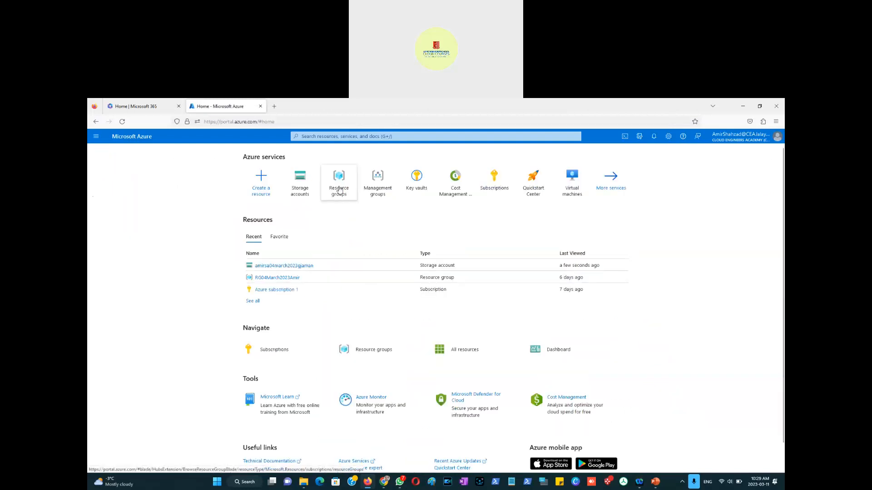
pyautogui.click(339, 186)
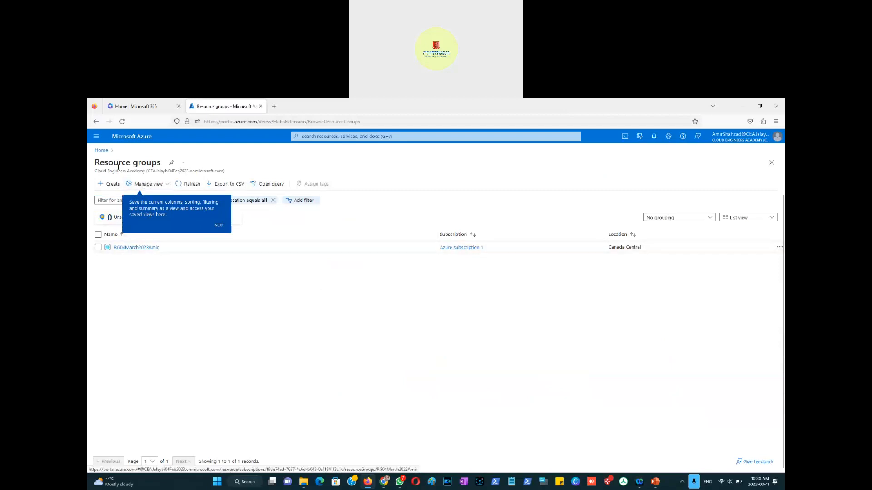
pyautogui.click(149, 249)
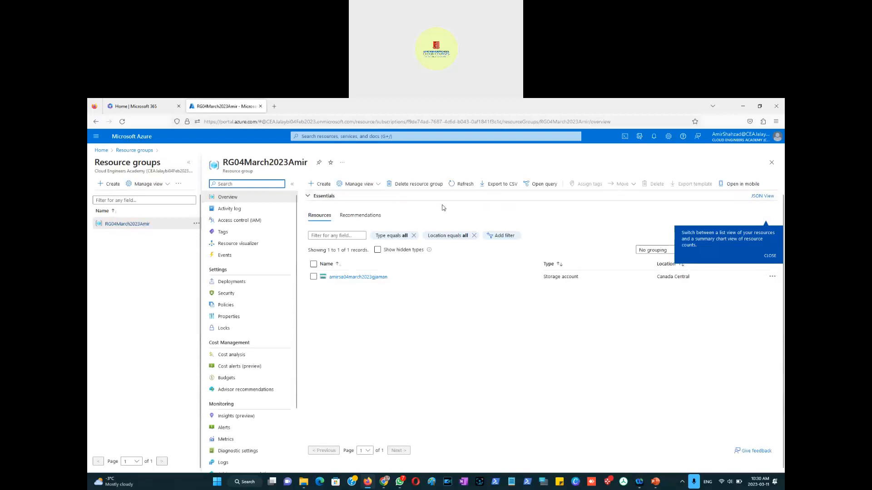
pyautogui.click(406, 184)
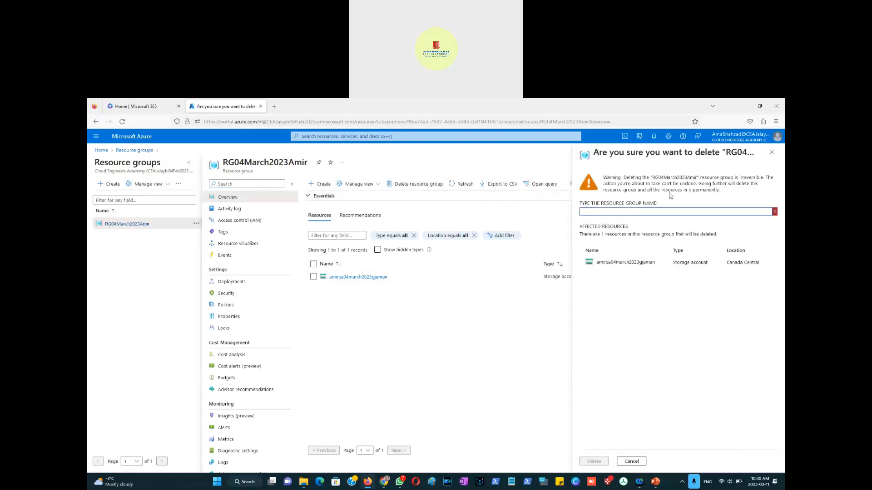
pyautogui.moveTo(652, 177); pyautogui.dragTo(696, 177)
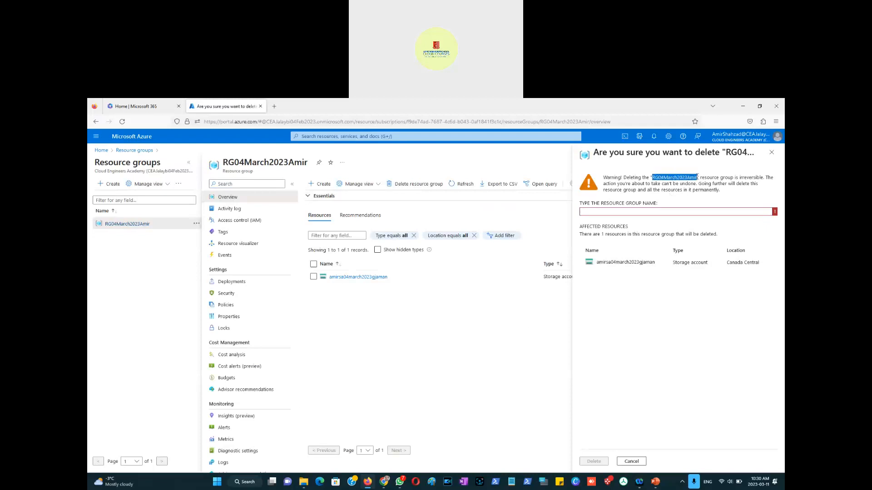
pyautogui.click(642, 210)
pyautogui.write('RG04March2023Amir')
pyautogui.click(595, 461)
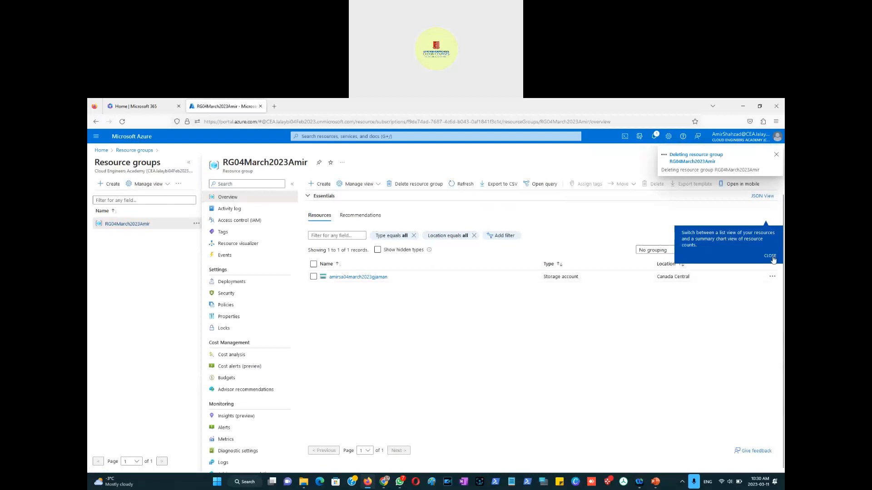
pyautogui.click(770, 256)
pyautogui.click(656, 137)
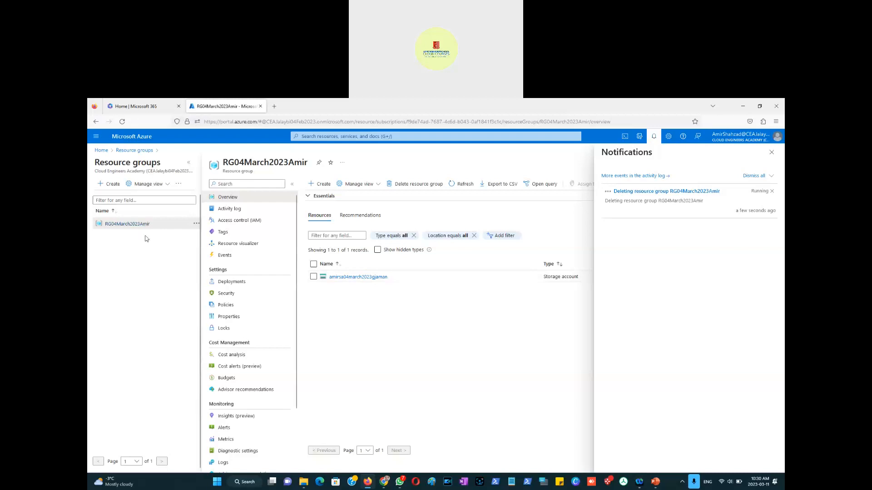
# Step: Start creating a new storage account and create a new resource group named RG11March2023 for it
pyautogui.click(101, 153)
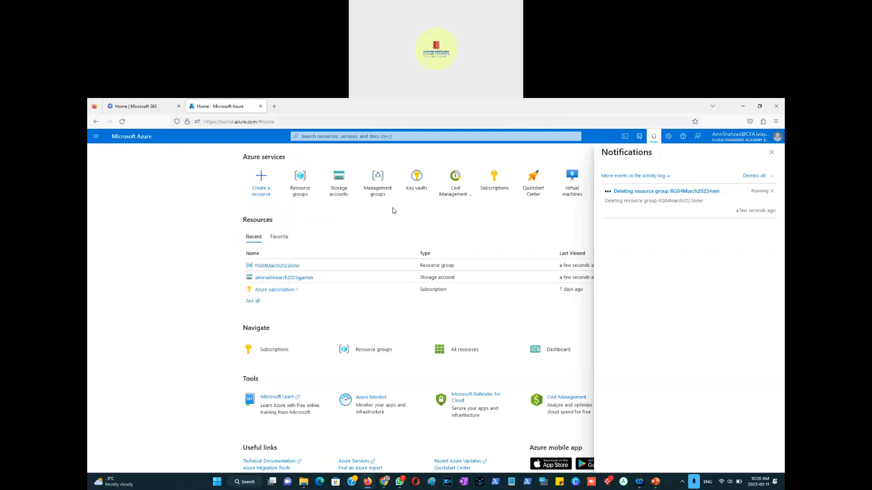
pyautogui.click(339, 192)
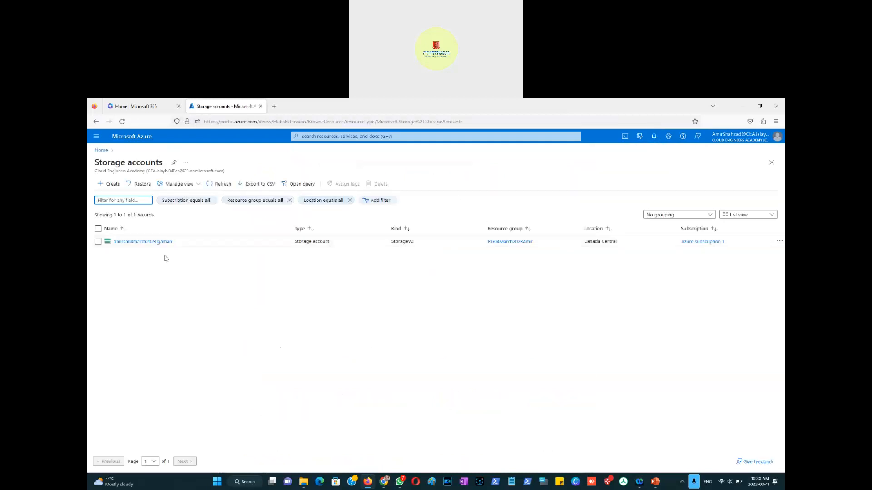
pyautogui.click(109, 187)
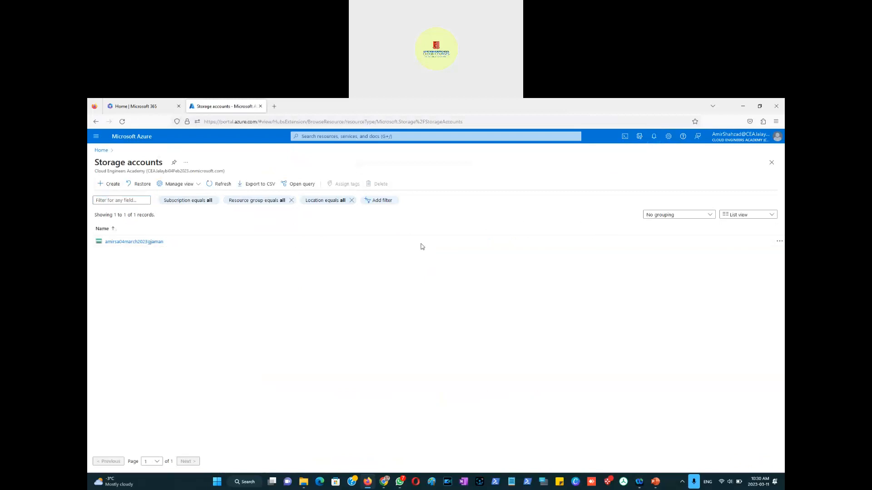
pyautogui.click(110, 184)
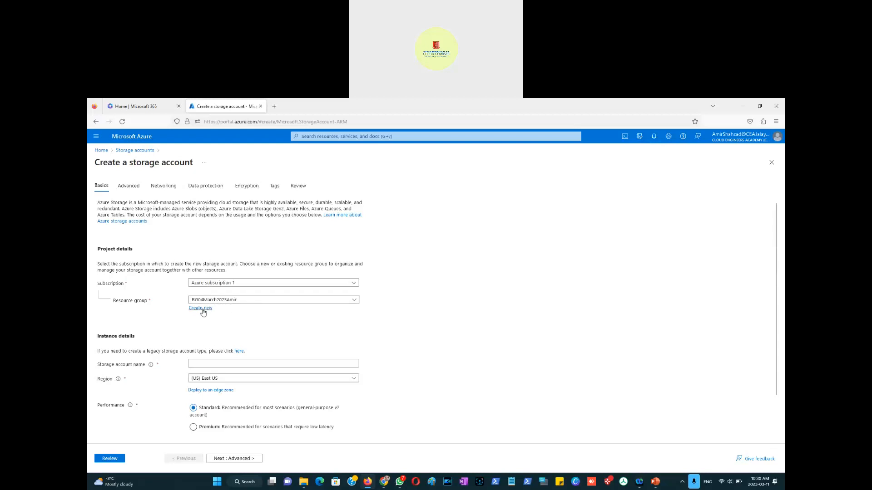
pyautogui.click(205, 310)
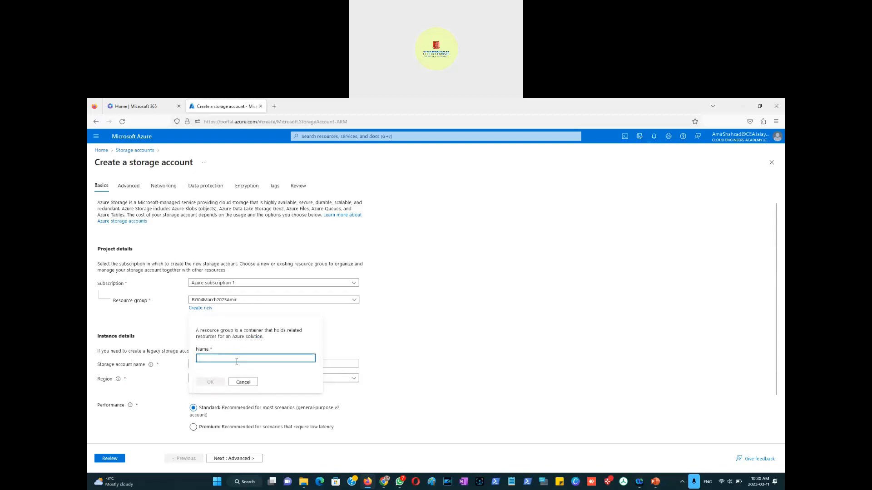
pyautogui.write('RG11March2023')
pyautogui.click(209, 384)
# Step: Name the storage account amir11march2023foosball and continue to the Advanced settings
pyautogui.click(231, 365)
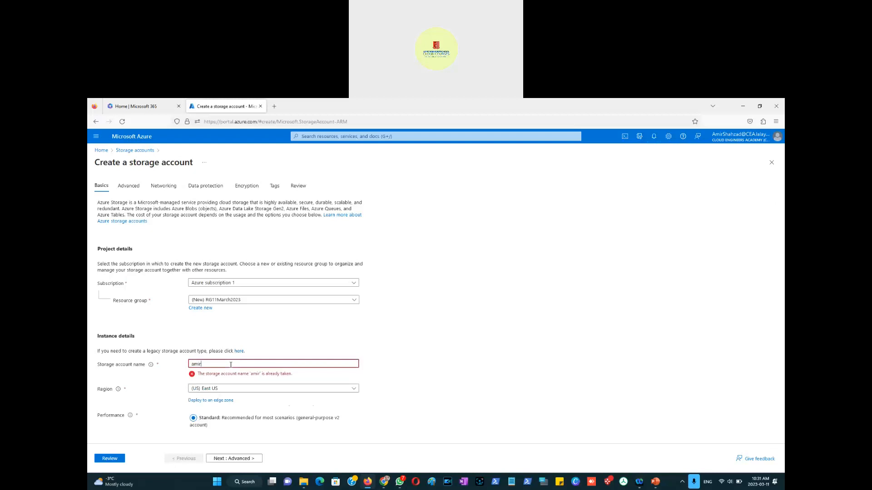
pyautogui.write('11march')
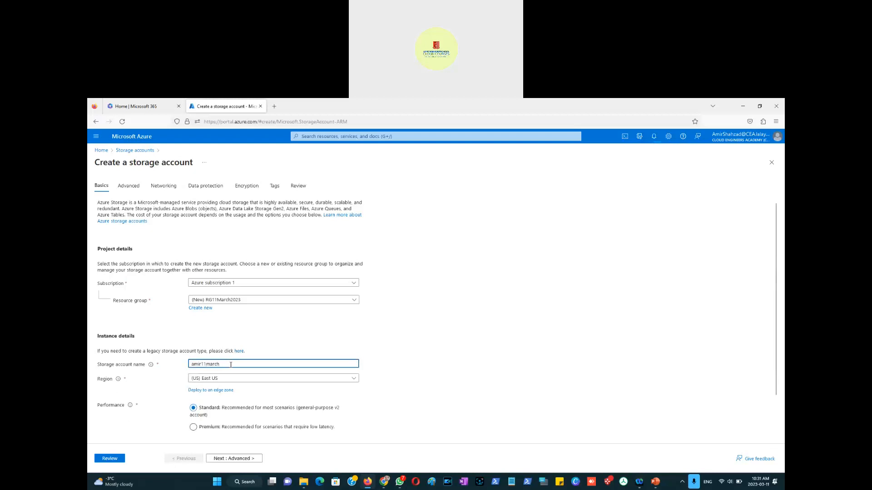
pyautogui.write('2023foosball')
pyautogui.click(396, 386)
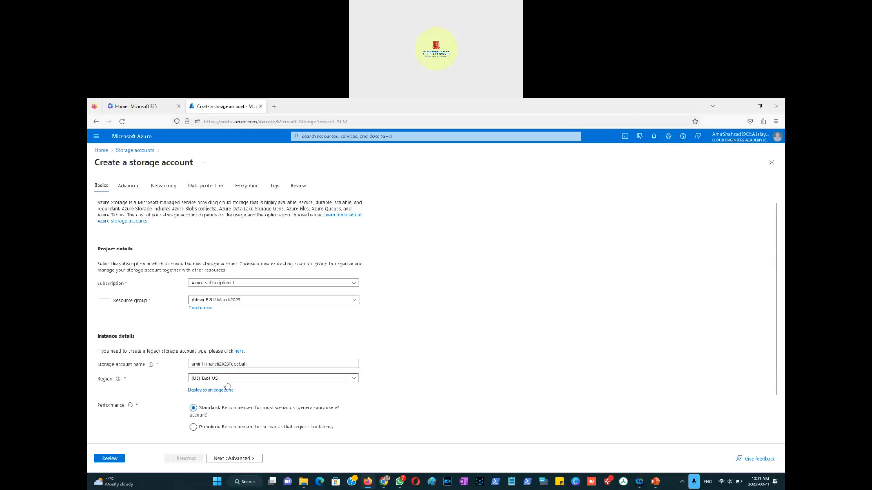
pyautogui.scroll(-1, 387, 408)
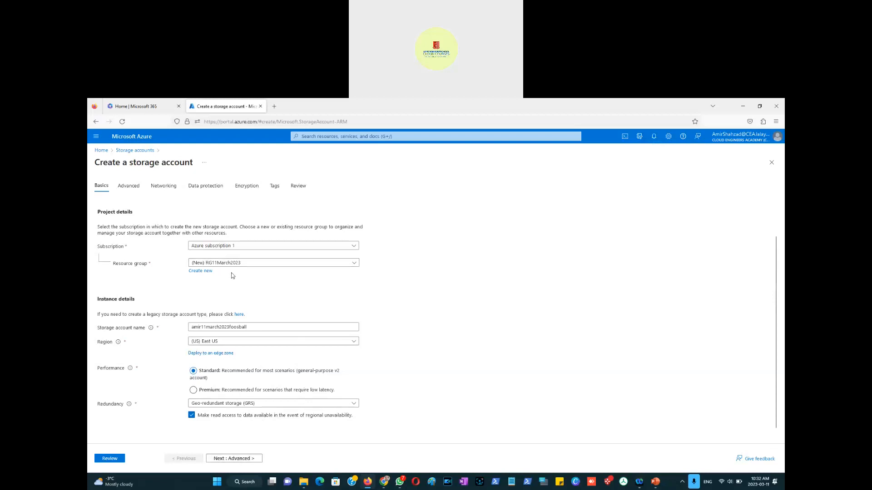
pyautogui.click(243, 459)
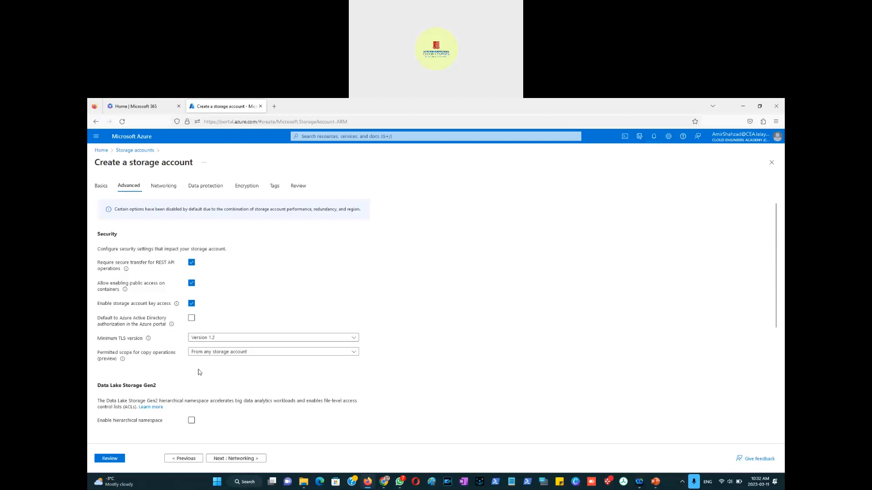
# Step: Review the Advanced security, Data Lake Storage Gen2 and blob storage options
pyautogui.scroll(-1, 266, 385)
pyautogui.scroll(-1, 266, 385)
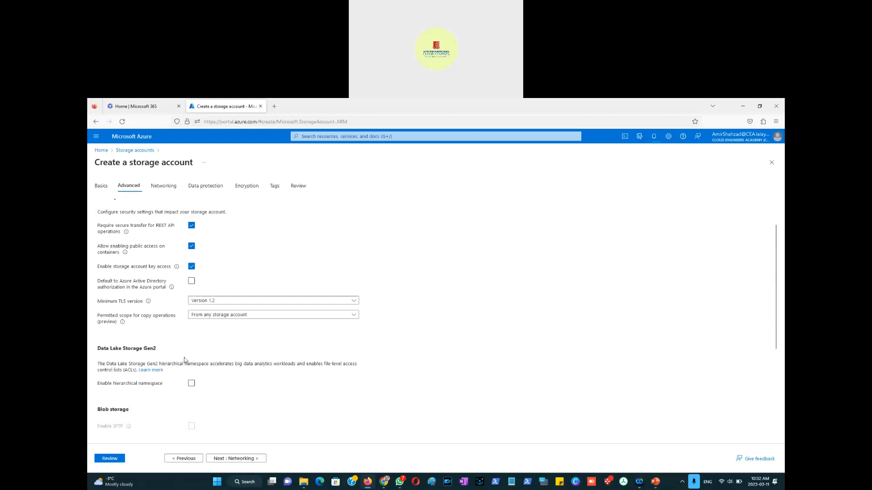
pyautogui.scroll(-1, 180, 348)
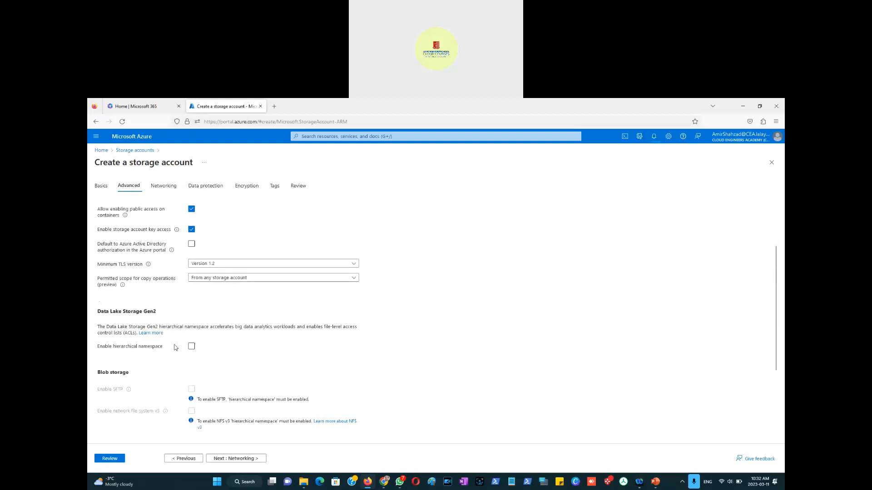
pyautogui.tripleClick(138, 311)
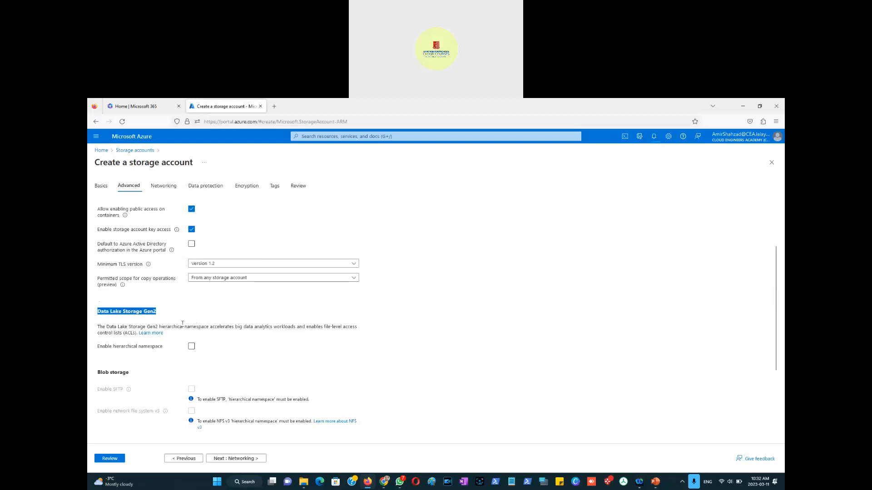
pyautogui.scroll(-3, 187, 326)
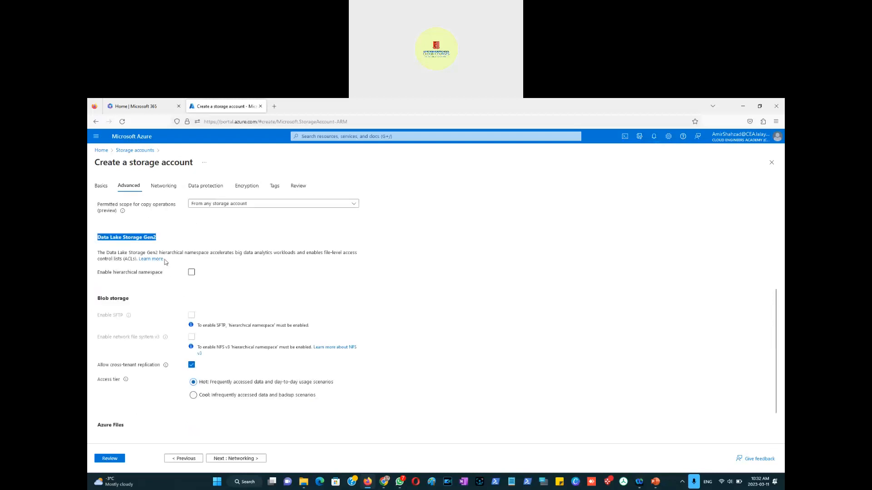
pyautogui.scroll(-1, 136, 334)
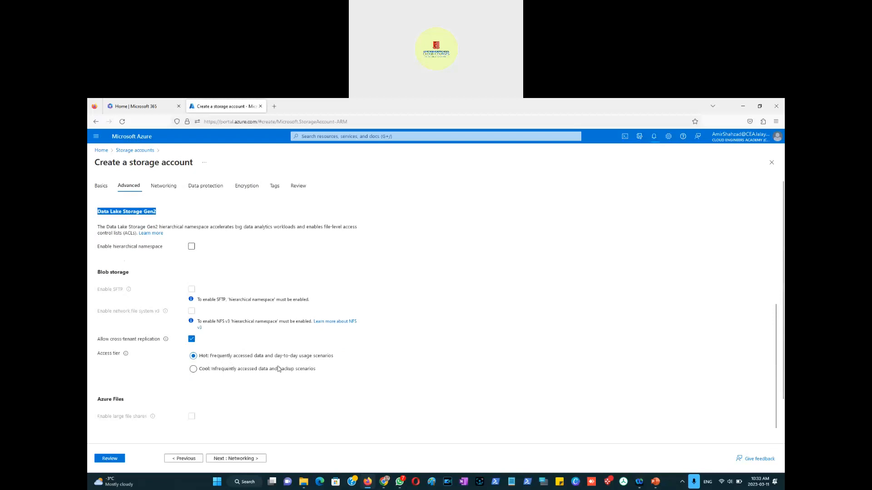
# Step: Move past the Advanced and Networking tabs, keeping their default settings, to reach Data protection
pyautogui.scroll(-1, 250, 375)
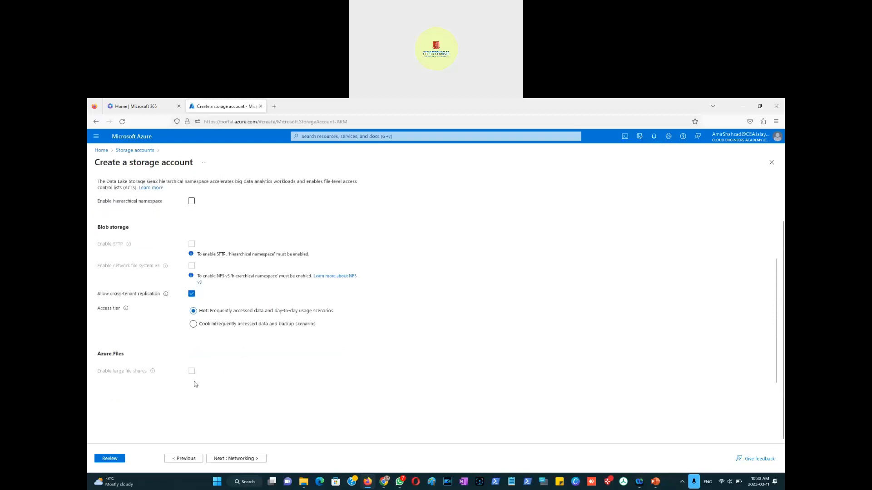
pyautogui.scroll(4, 250, 368)
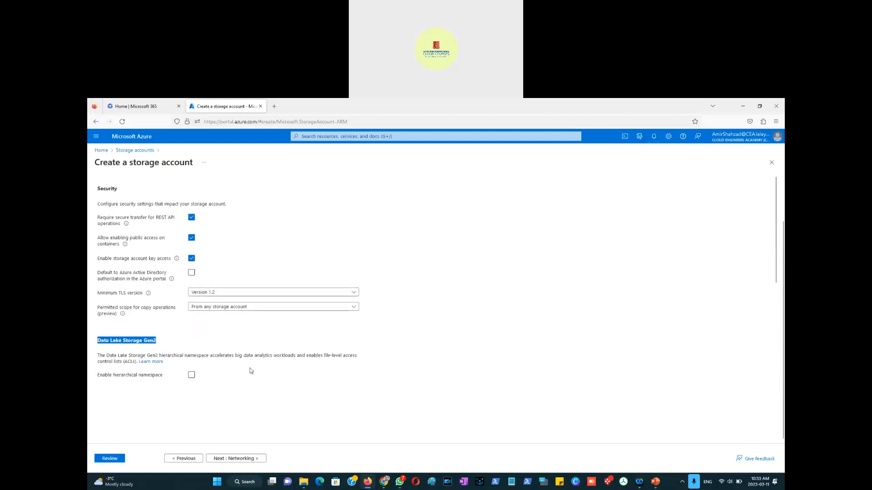
pyautogui.scroll(-4, 249, 370)
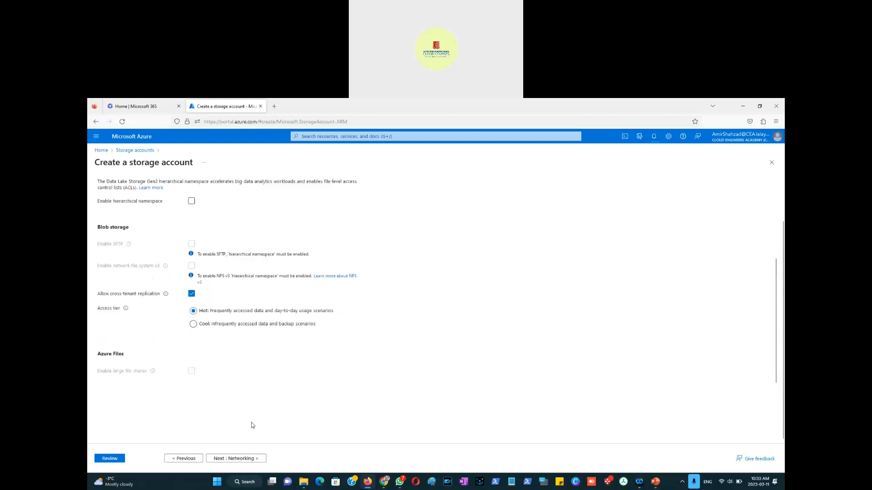
pyautogui.click(243, 458)
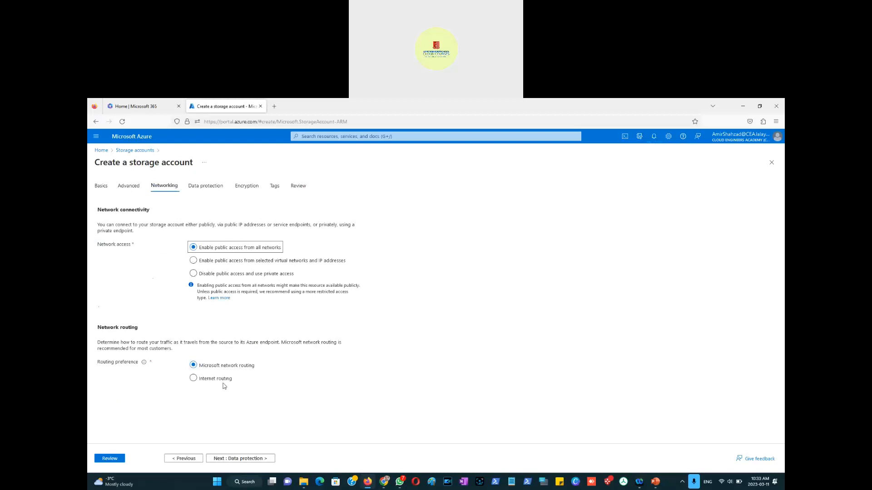
pyautogui.click(248, 459)
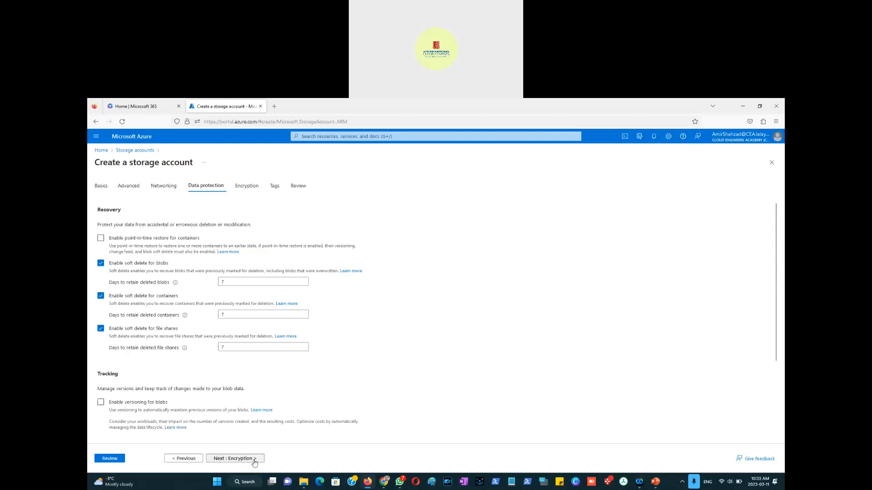
# Step: Enable point-in-time restore for containers and continue to the Encryption tab
pyautogui.click(100, 239)
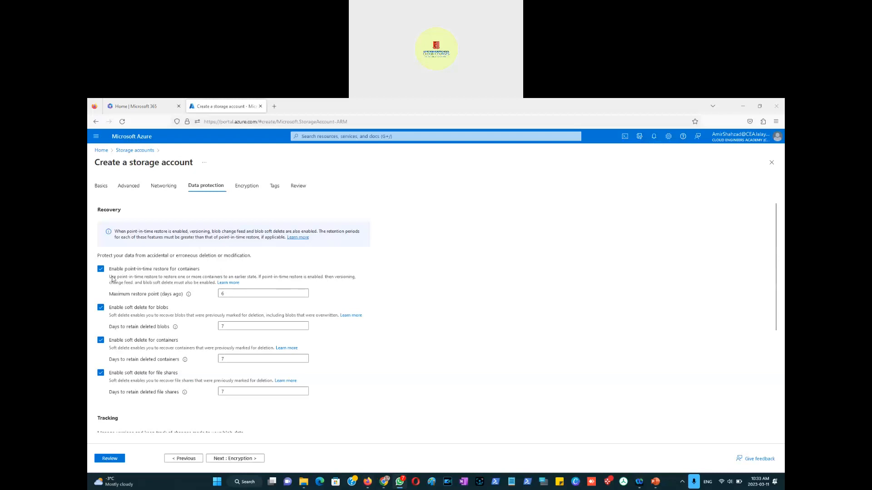
pyautogui.scroll(-3, 177, 302)
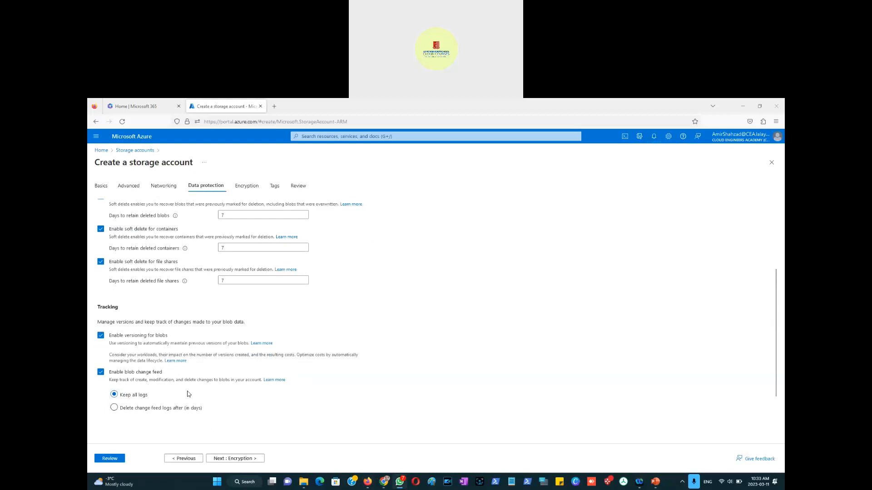
pyautogui.click(244, 459)
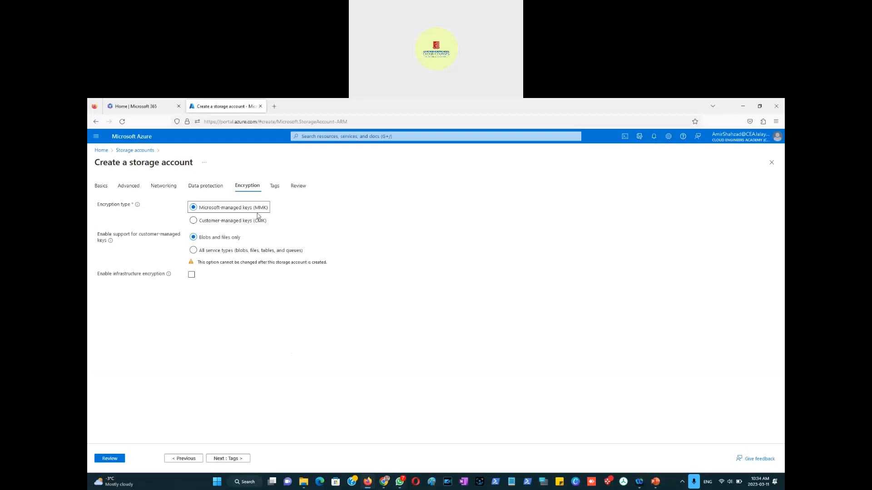
# Step: Enable infrastructure encryption and continue to the Tags tab
pyautogui.click(192, 275)
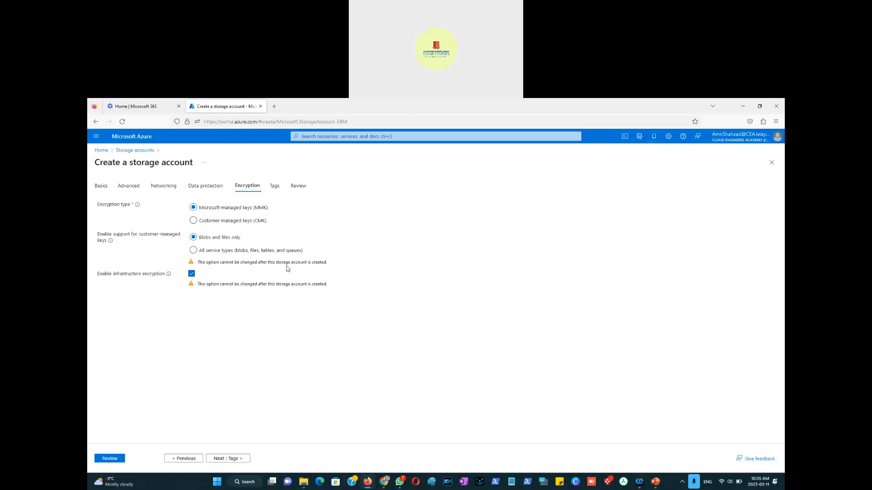
pyautogui.click(234, 463)
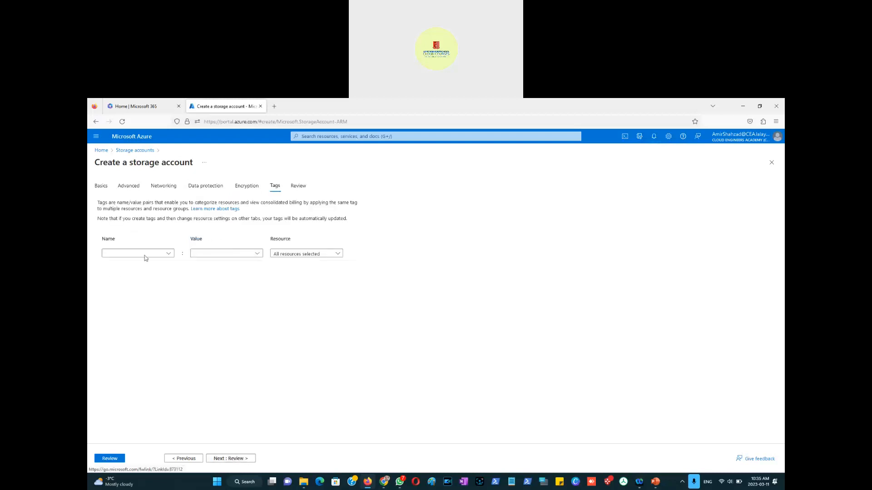
# Step: Add a tag named Project with the value TorontoProj
pyautogui.click(153, 253)
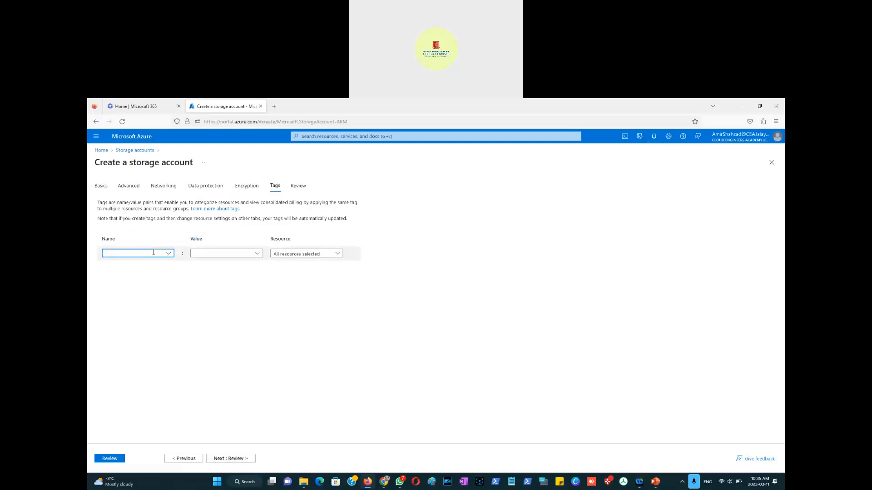
pyautogui.write('Manager')
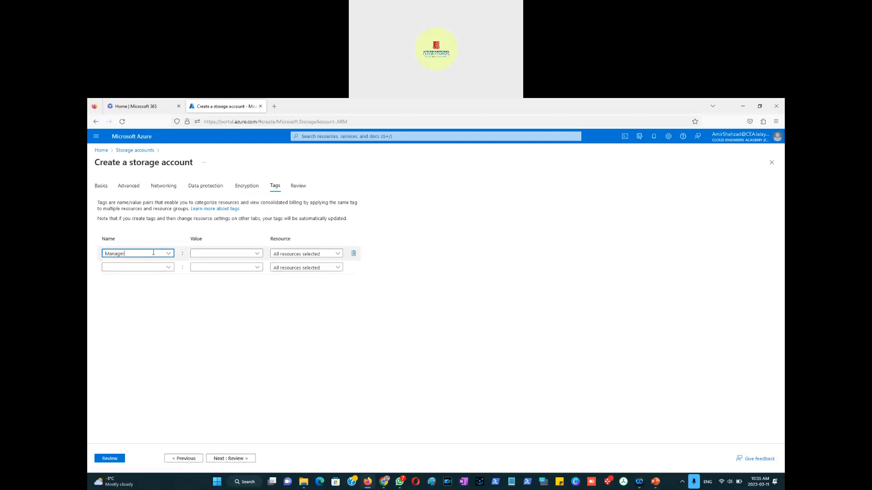
pyautogui.press('BackSpace')
pyautogui.press('BackSpace')
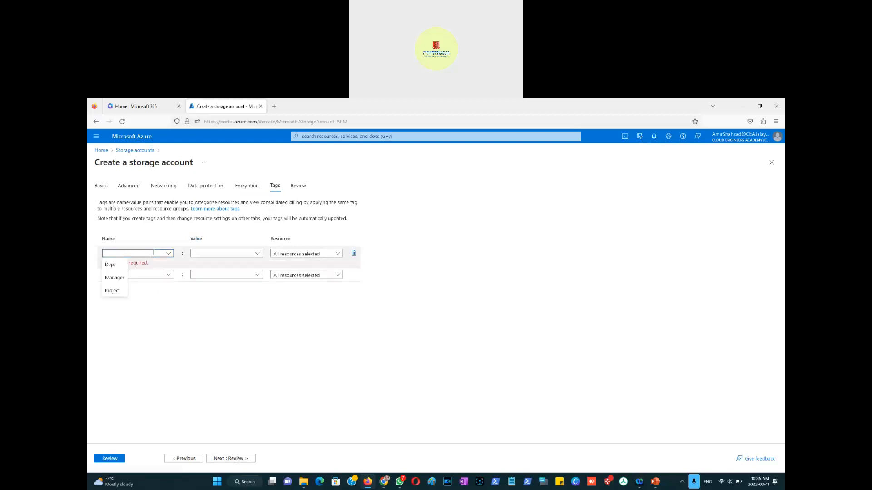
pyautogui.write('Project')
pyautogui.press('Tab')
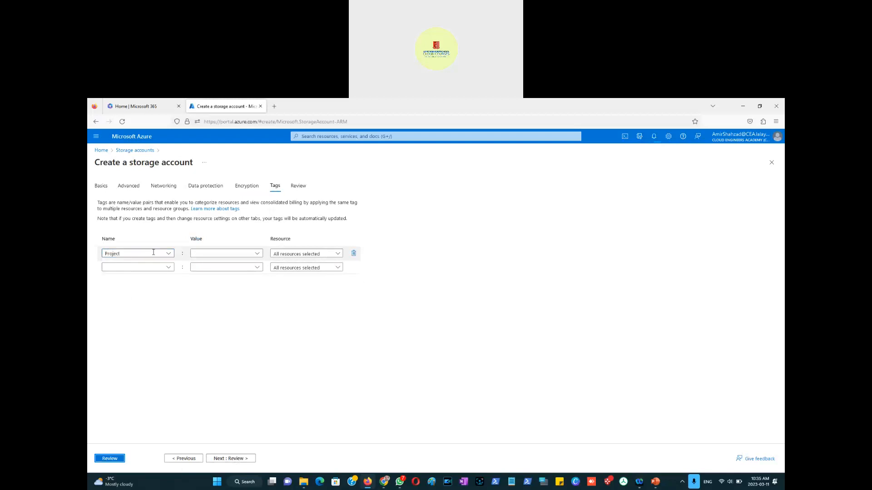
pyautogui.press('Tab')
pyautogui.press('Tab')
pyautogui.press('Tab')
pyautogui.click(207, 253)
pyautogui.write('Toronto')
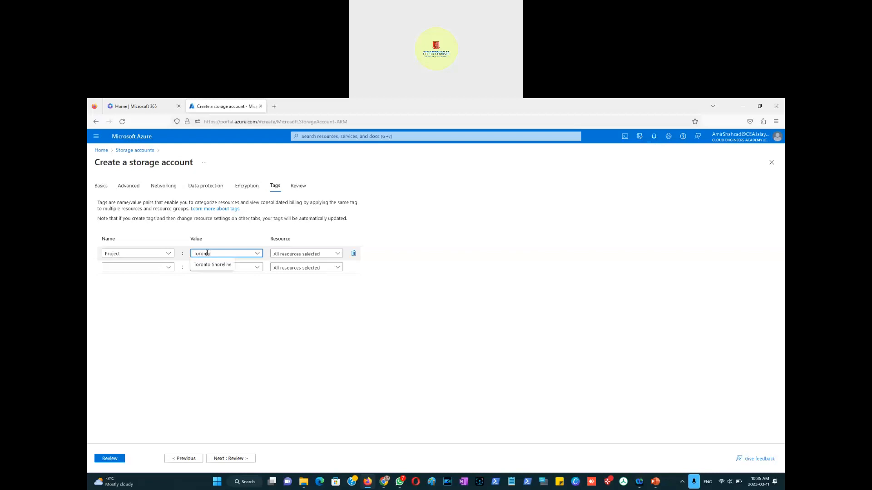
pyautogui.write('Proj')
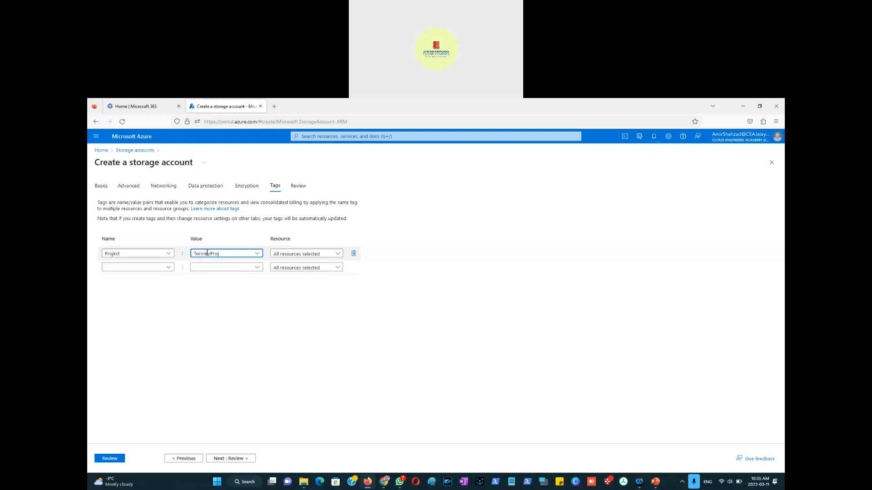
# Step: Add a second tag named Dept with the value Sales
pyautogui.click(156, 267)
pyautogui.write('Dept')
pyautogui.press('Return')
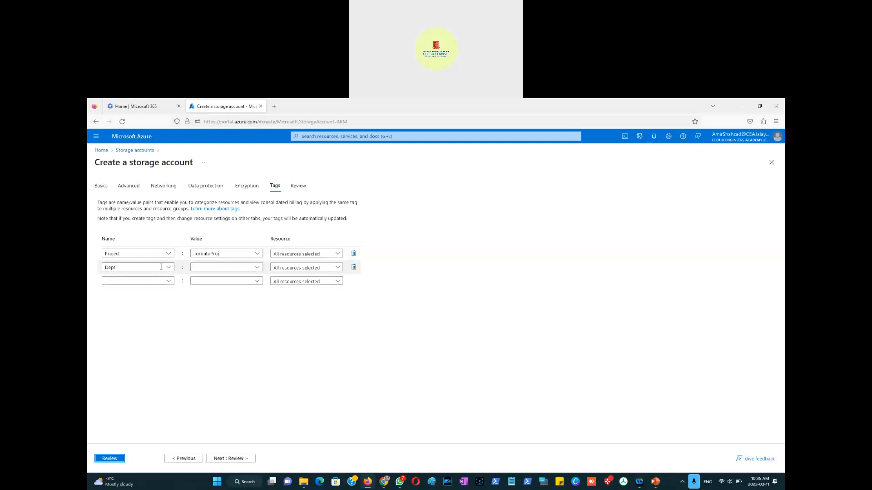
pyautogui.click(206, 264)
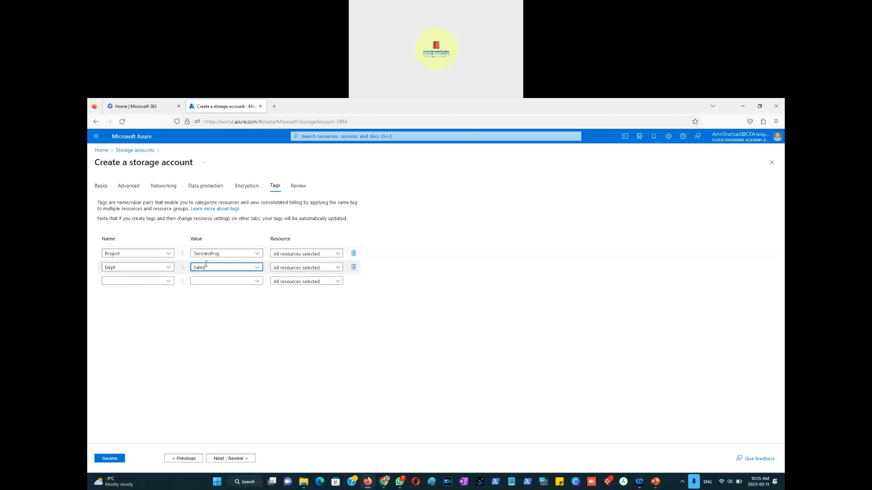
# Step: Add a third tag named Branch with the value Toronto
pyautogui.click(151, 283)
pyautogui.write('Branch')
pyautogui.click(202, 281)
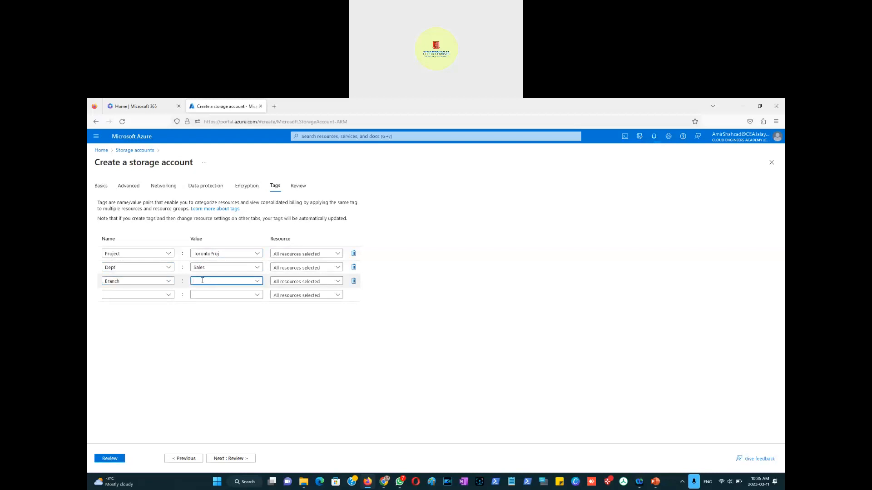
pyautogui.write('IT')
pyautogui.click(431, 380)
pyautogui.doubleClick(199, 283)
pyautogui.write('Toronto')
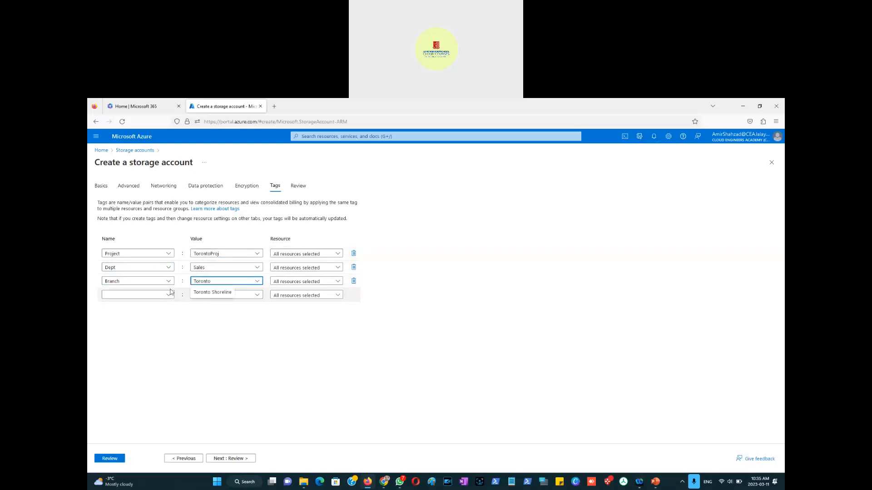
pyautogui.click(311, 369)
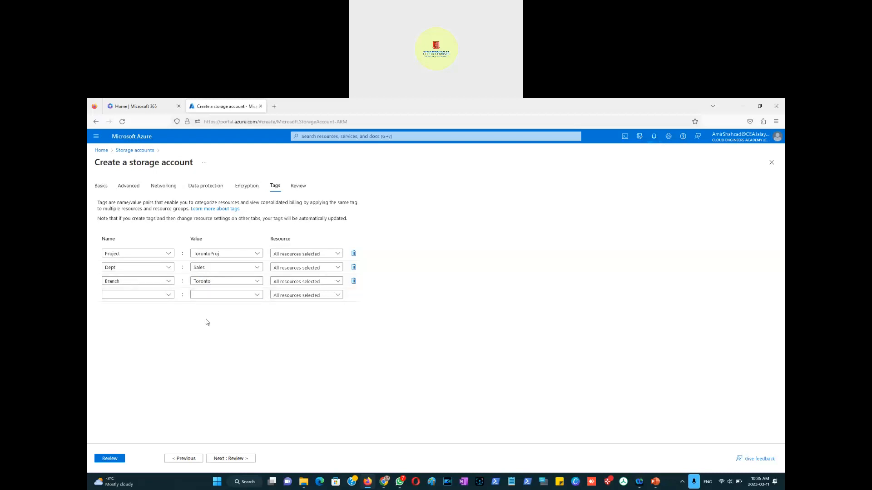
# Step: Go to the Review tab and examine the validation error details and raw error, then close the errors pane
pyautogui.click(231, 461)
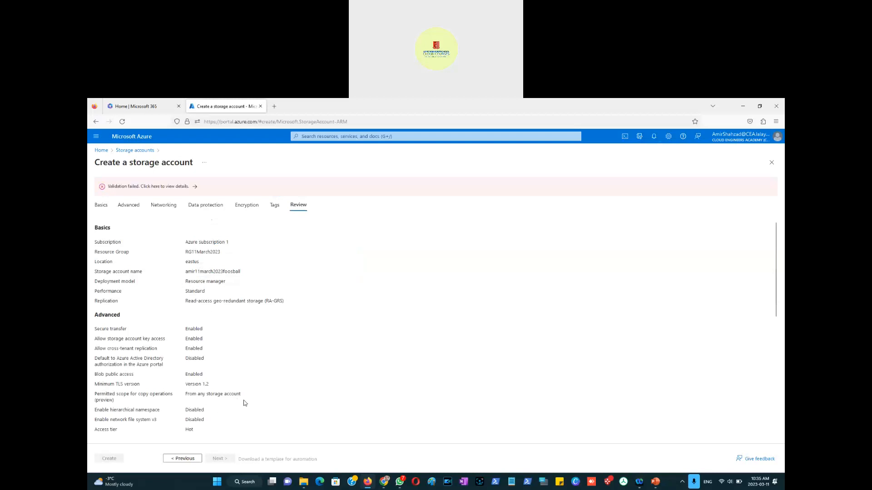
pyautogui.click(168, 189)
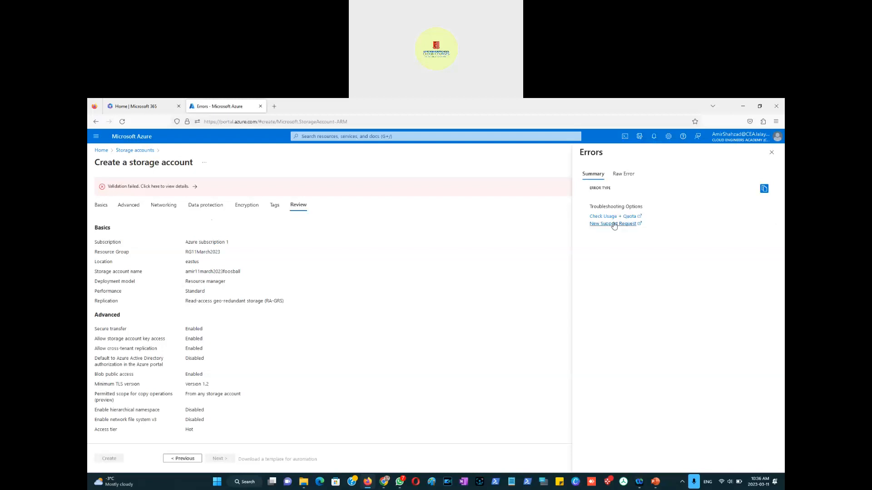
pyautogui.click(626, 175)
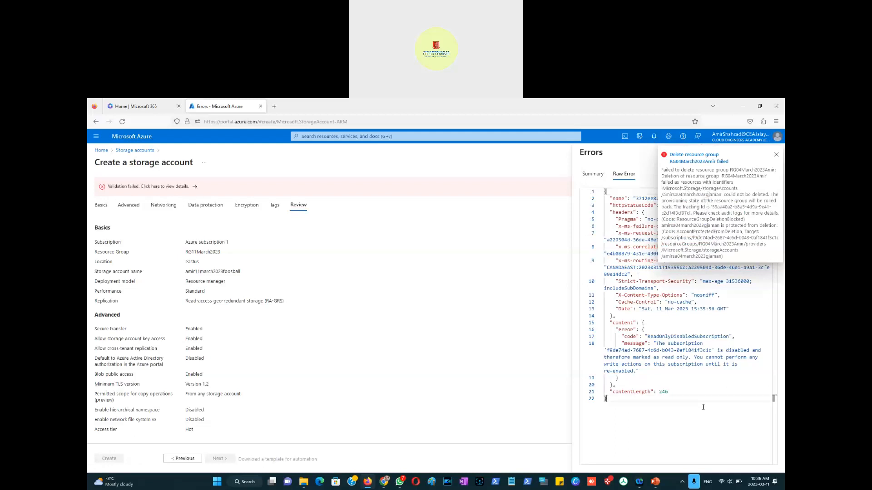
pyautogui.click(776, 157)
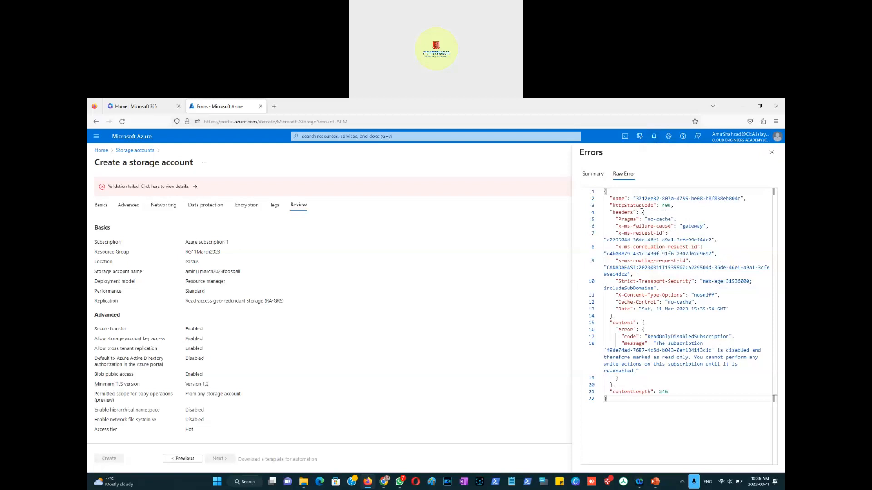
pyautogui.click(771, 153)
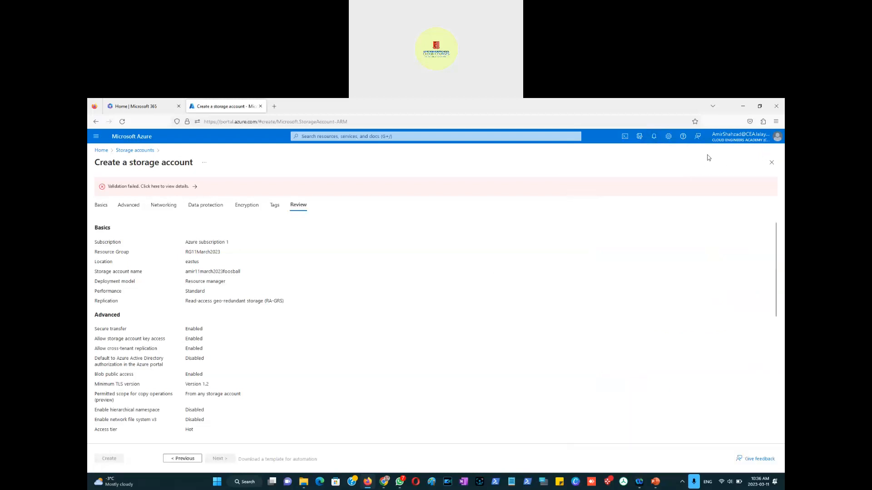
# Step: Open the Cost Management + Billing overview from the portal home
pyautogui.click(102, 151)
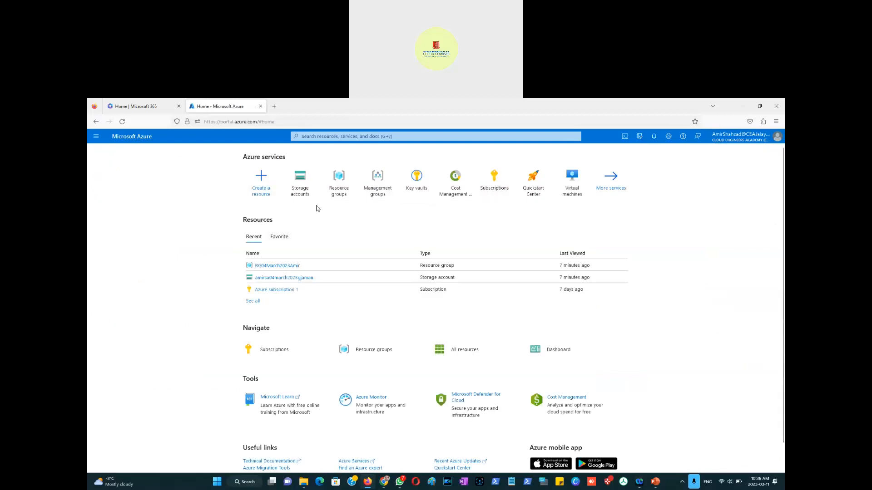
pyautogui.click(455, 191)
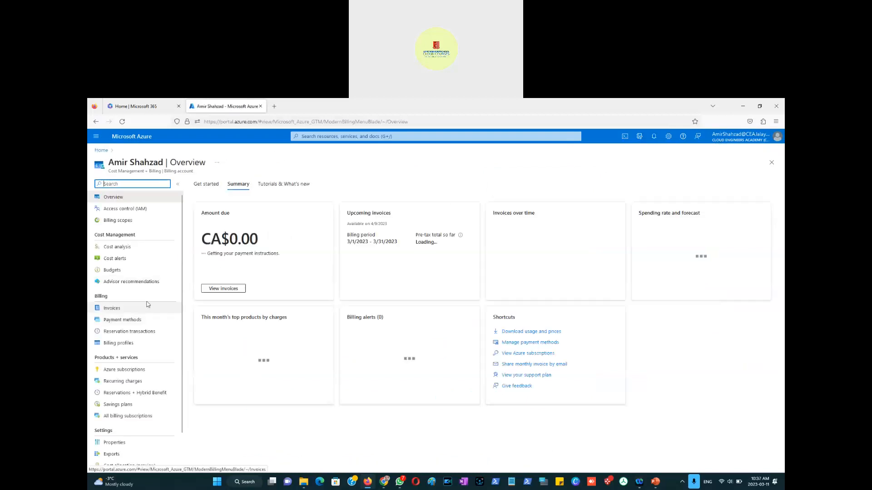
pyautogui.click(97, 140)
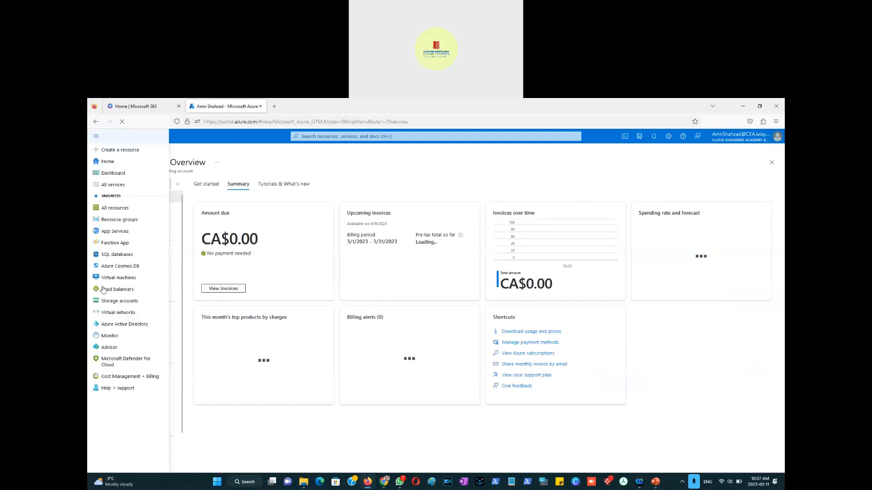
pyautogui.click(127, 379)
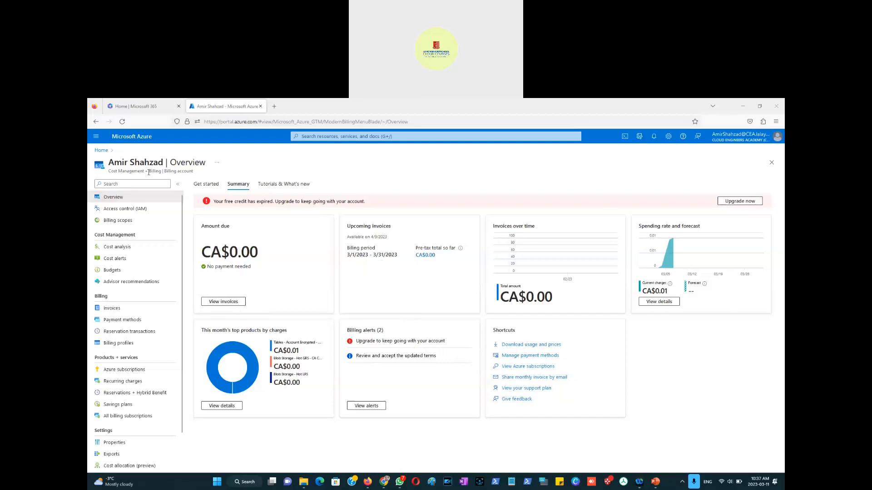
# Step: Upgrade Azure subscription 1 to pay-as-you-go with the Basic support plan
pyautogui.moveTo(159, 172); pyautogui.dragTo(109, 171)
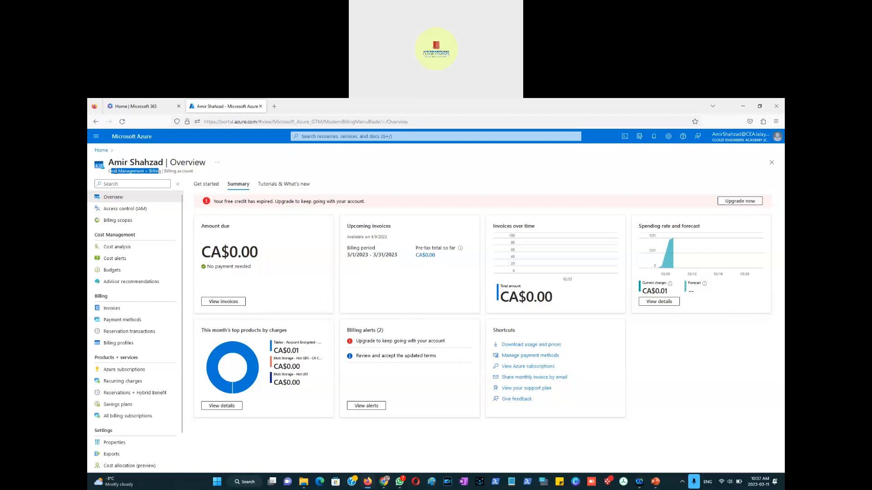
pyautogui.click(741, 203)
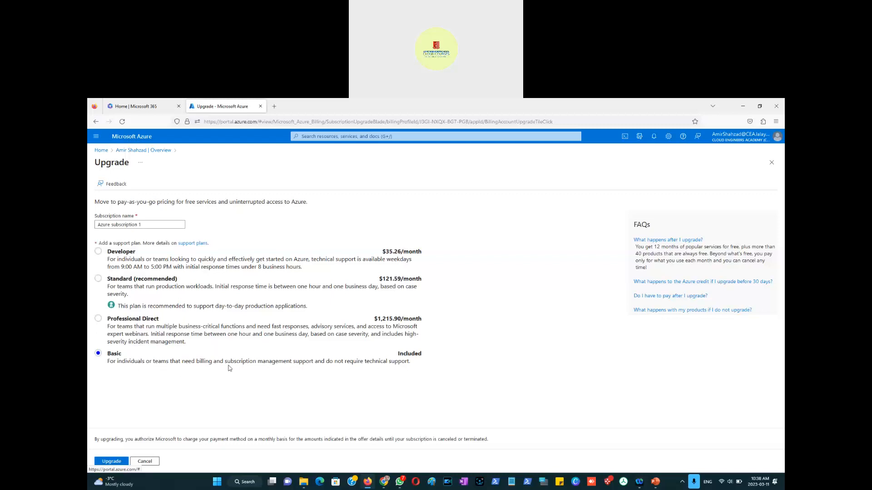
pyautogui.click(106, 467)
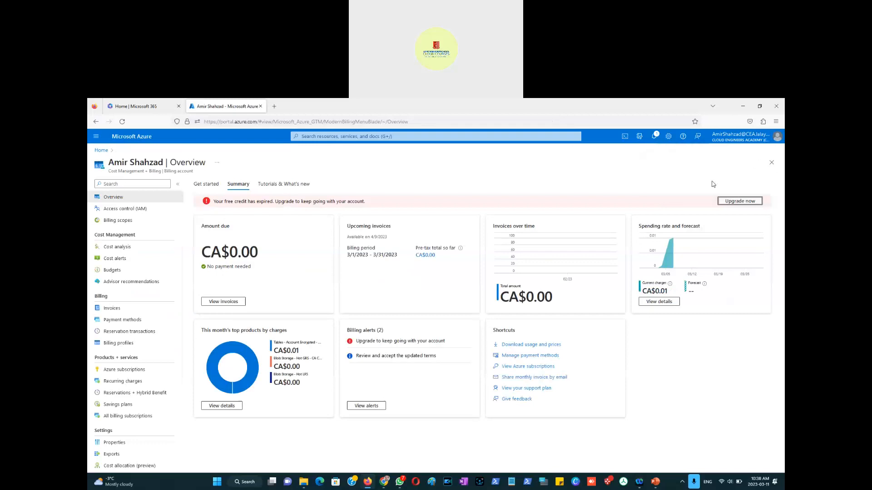
# Step: Reload the billing overview and rate the portal 10 in the feedback survey
pyautogui.click(122, 122)
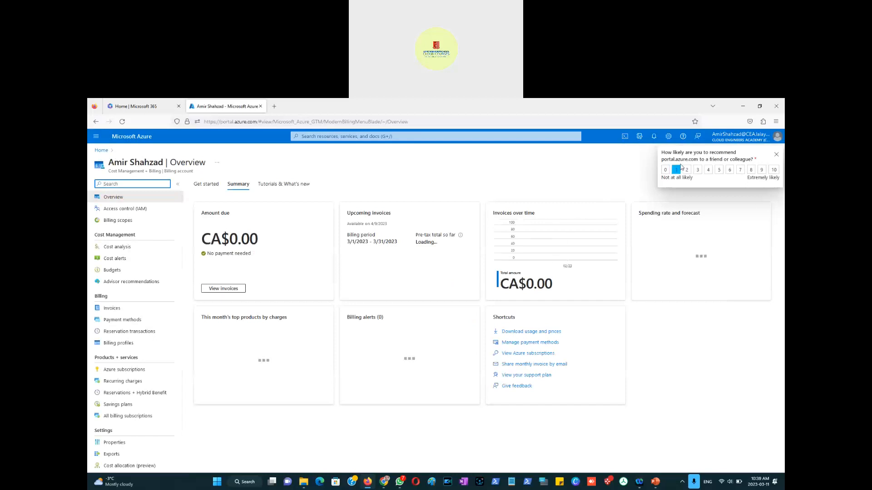
pyautogui.click(708, 169)
pyautogui.click(773, 170)
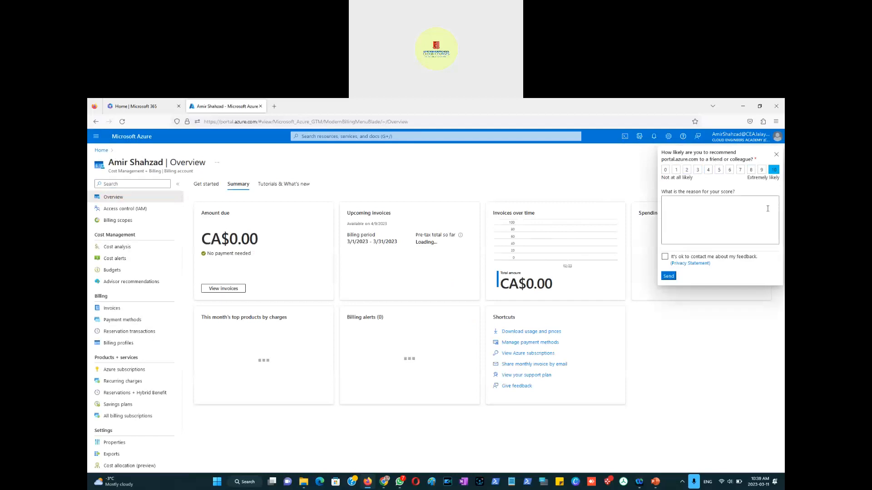
# Step: Send the feedback survey and dismiss the confirmation notice
pyautogui.click(668, 277)
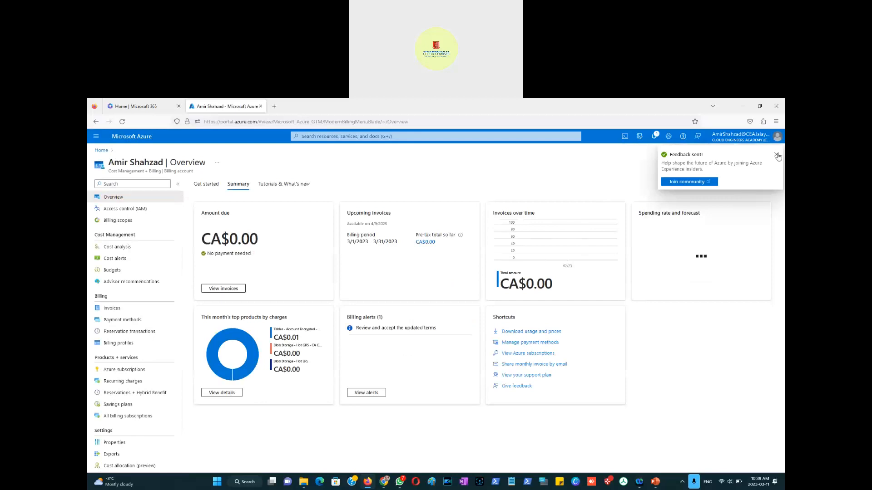
pyautogui.click(775, 155)
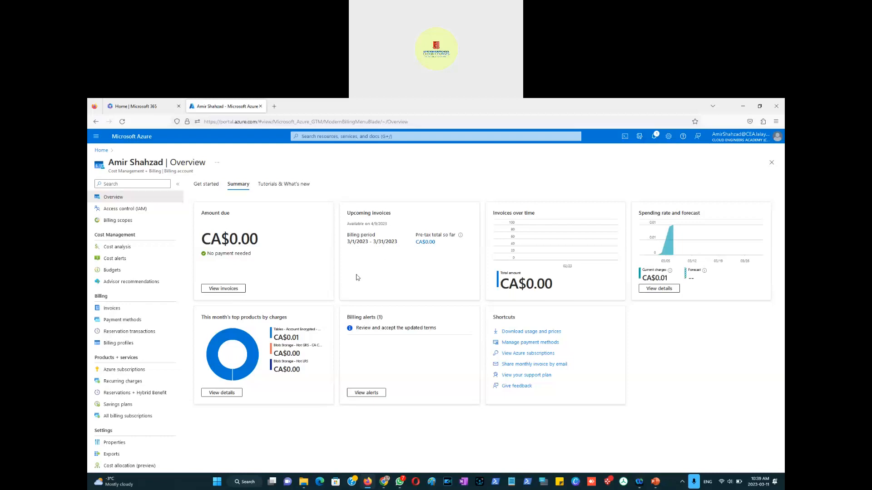
# Step: Open Storage accounts from the portal menu and start creating a new storage account
pyautogui.click(95, 136)
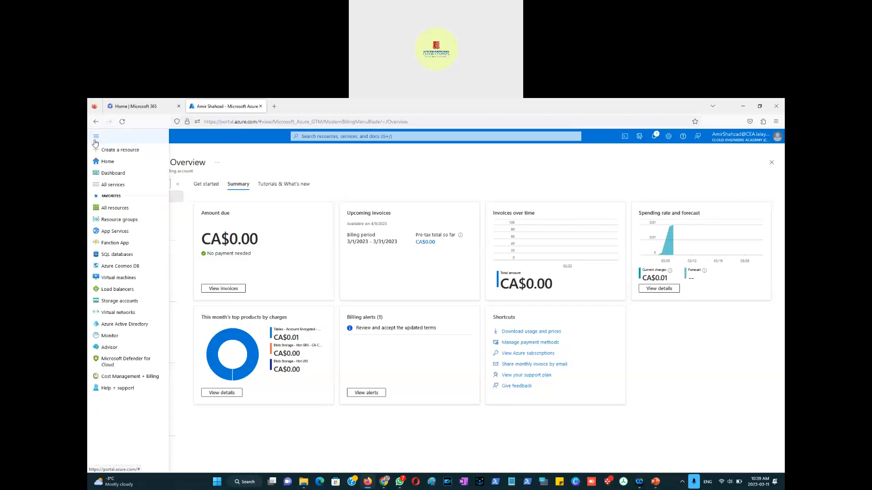
pyautogui.click(116, 302)
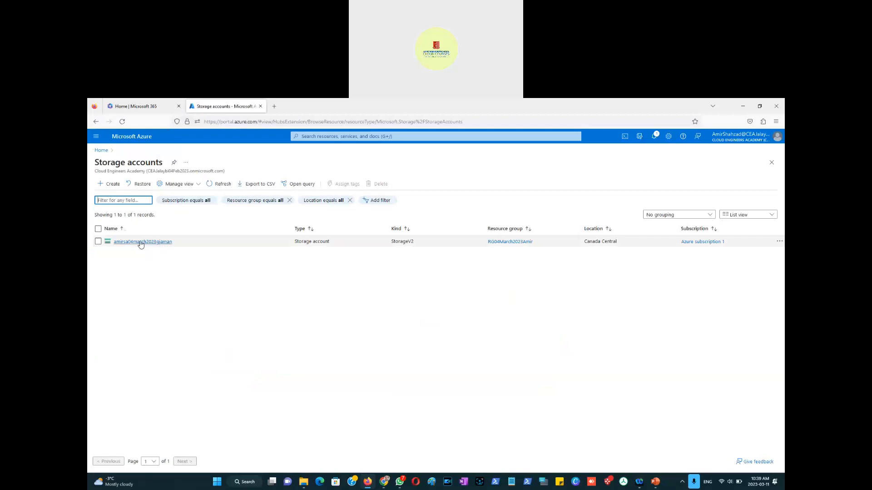
pyautogui.moveTo(140, 243)
pyautogui.click(112, 185)
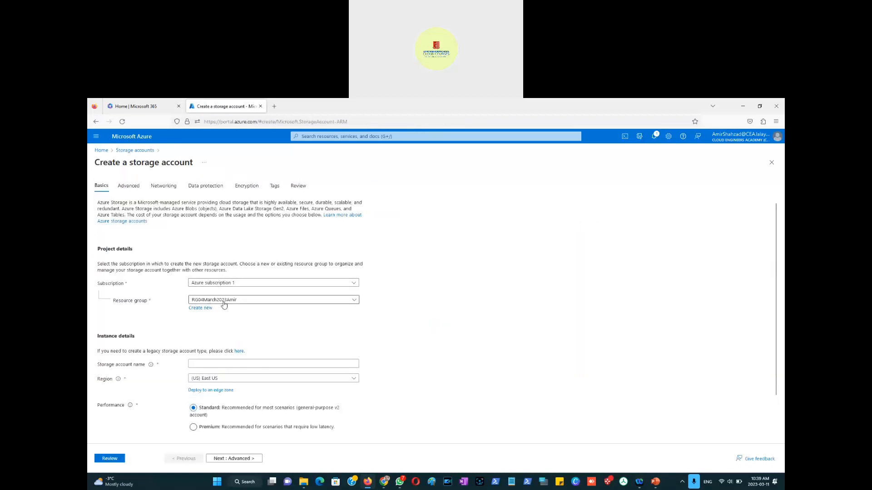
# Step: Create a new resource group named RG11March2023 for the storage account
pyautogui.click(221, 303)
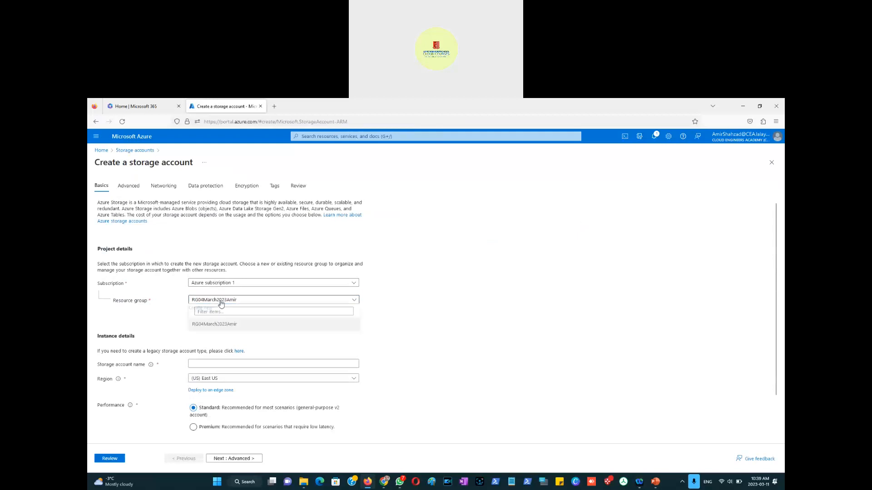
pyautogui.click(210, 303)
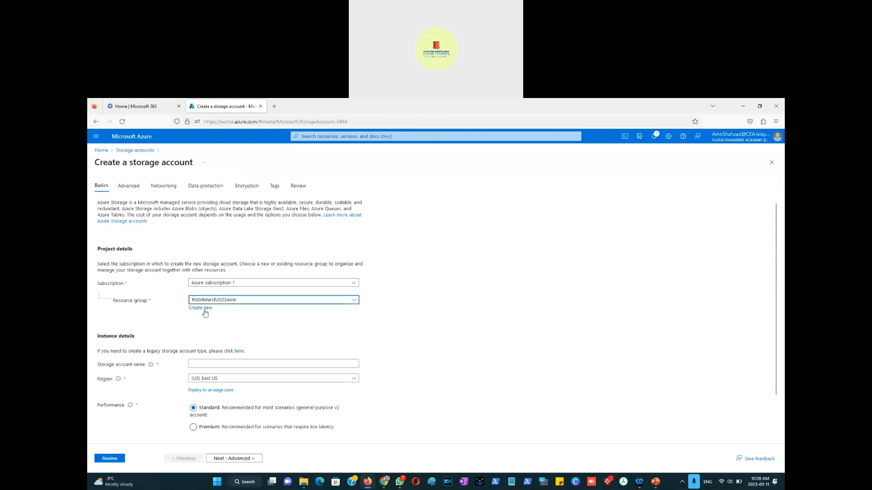
pyautogui.click(202, 309)
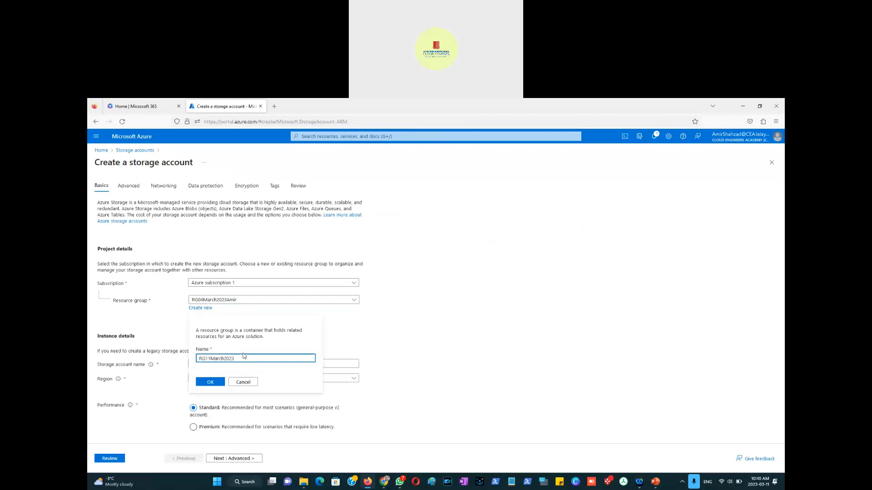
pyautogui.click(210, 382)
# Step: Name the storage account amir11march2023football
pyautogui.click(211, 363)
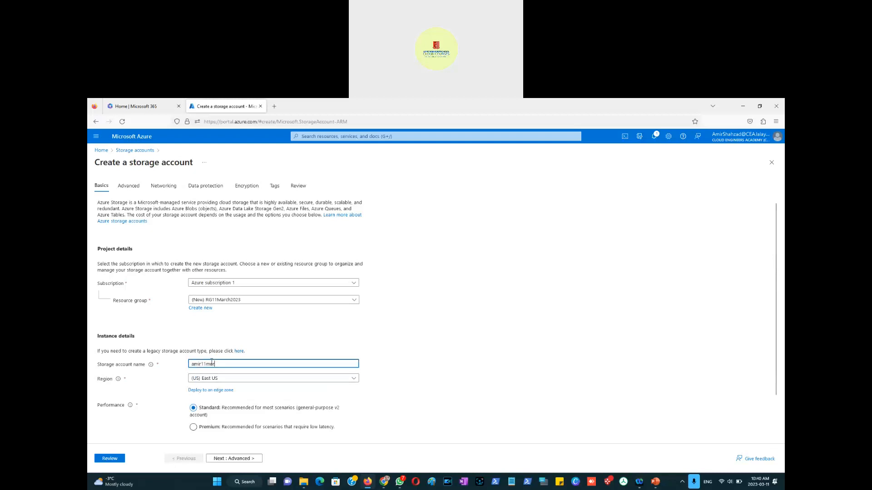
pyautogui.write('amir11march2023foosball')
pyautogui.click(397, 389)
pyautogui.scroll(-2, 392, 387)
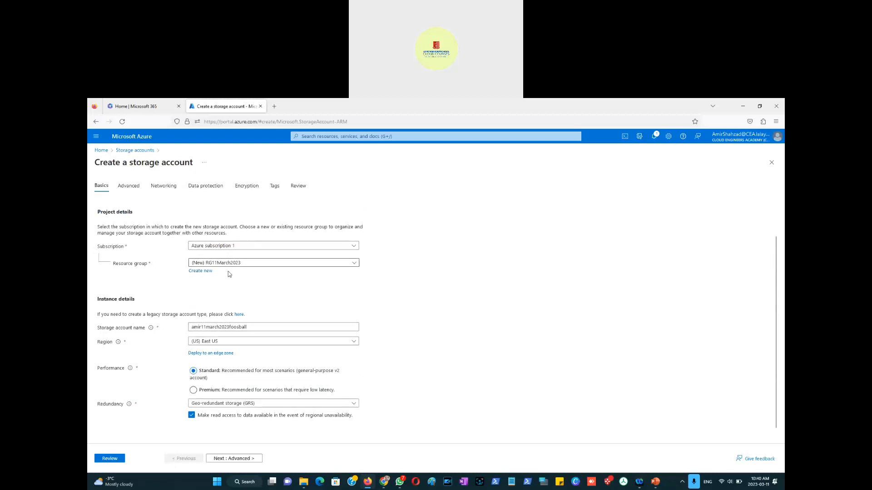
# Step: Look through the Advanced tab settings and continue to the Networking tab
pyautogui.click(247, 461)
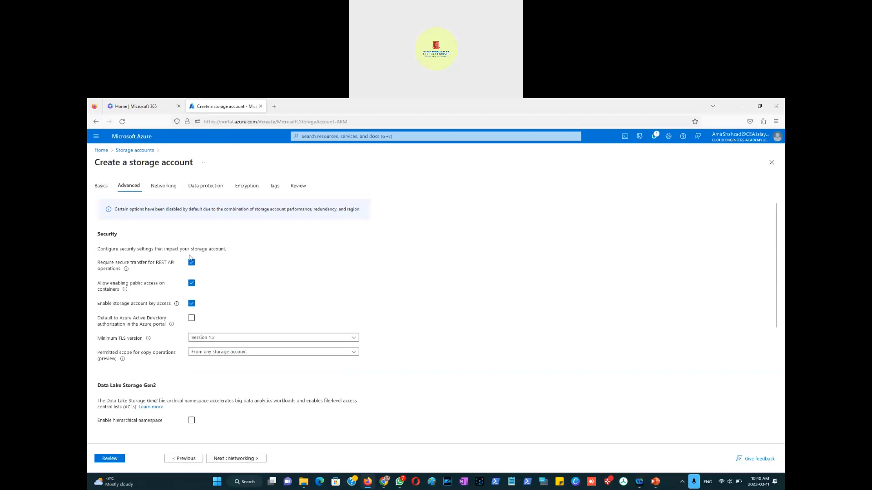
pyautogui.scroll(-5, 197, 381)
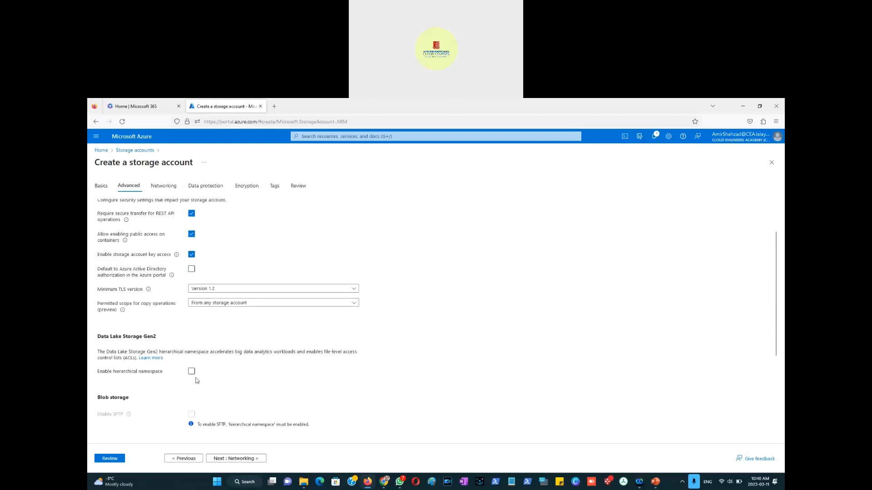
pyautogui.scroll(-3, 197, 380)
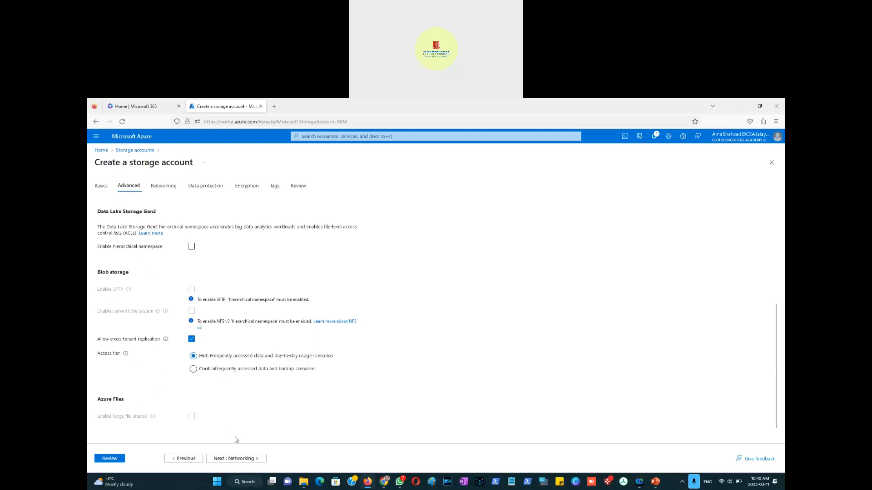
pyautogui.click(240, 460)
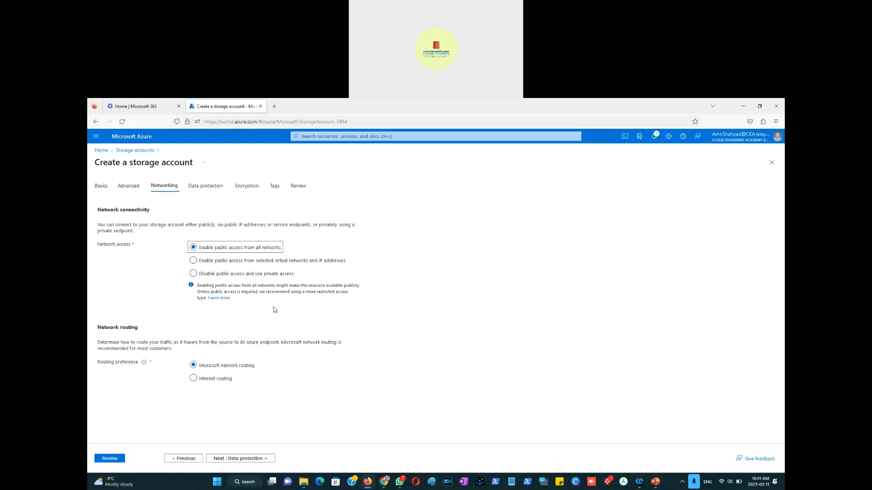
# Step: Enable point-in-time restore for containers on the Data protection tab and continue to Encryption
pyautogui.click(259, 461)
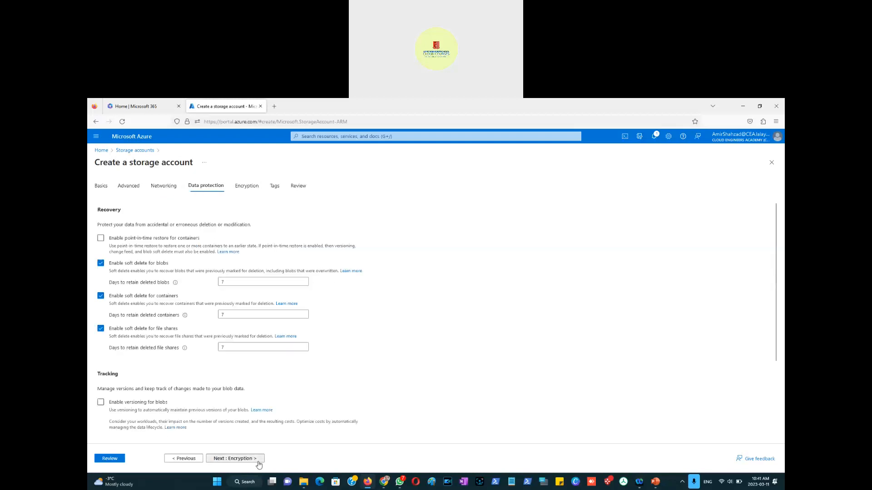
pyautogui.click(101, 239)
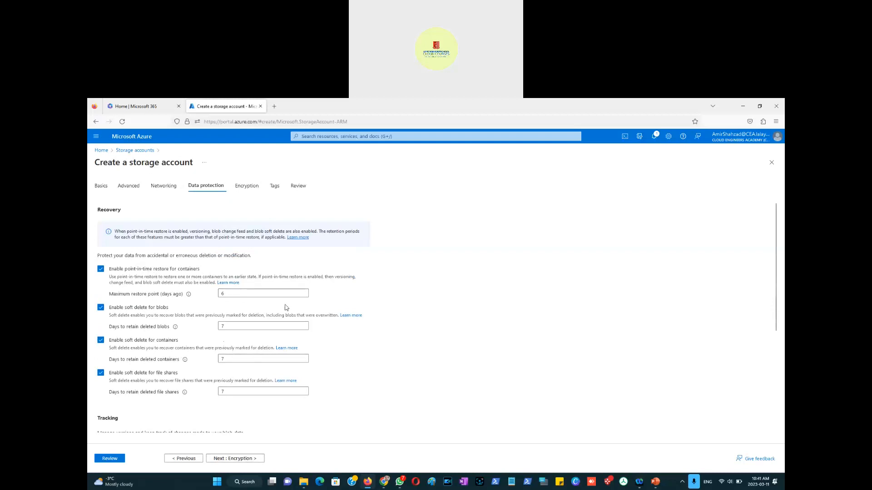
pyautogui.scroll(-4, 323, 328)
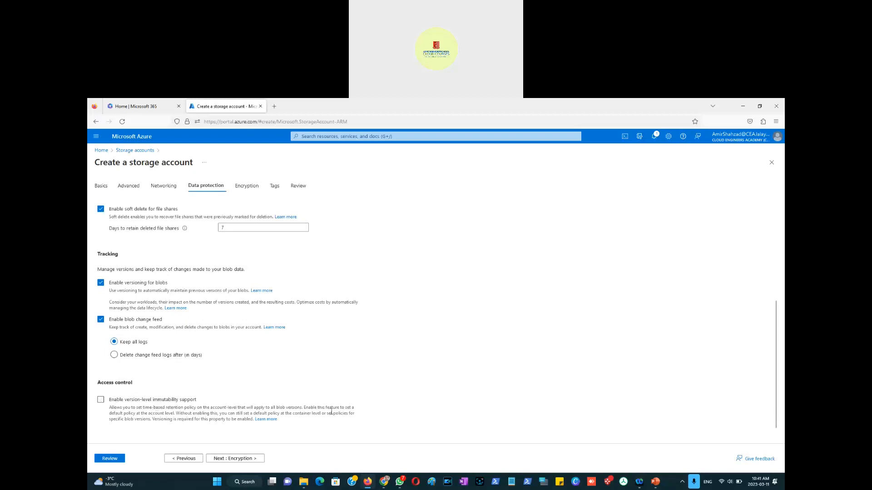
pyautogui.click(248, 463)
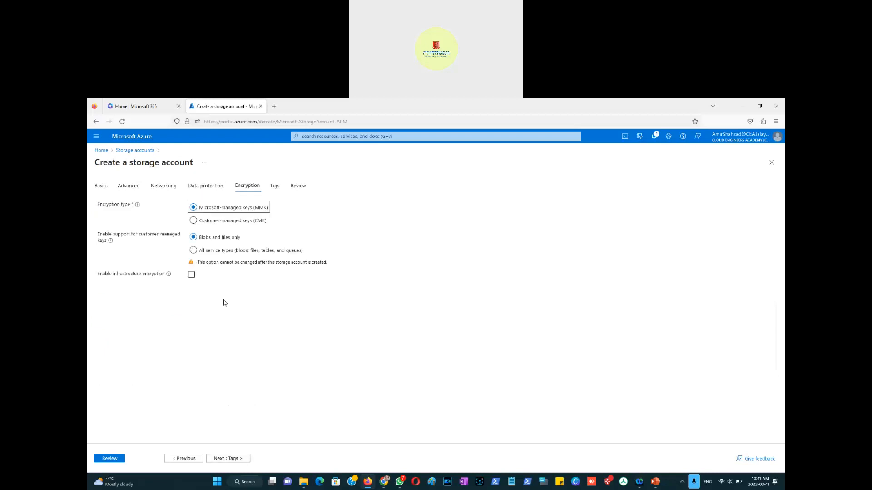
# Step: Enable infrastructure encryption and skip ahead through Tags to the Review tab
pyautogui.click(191, 275)
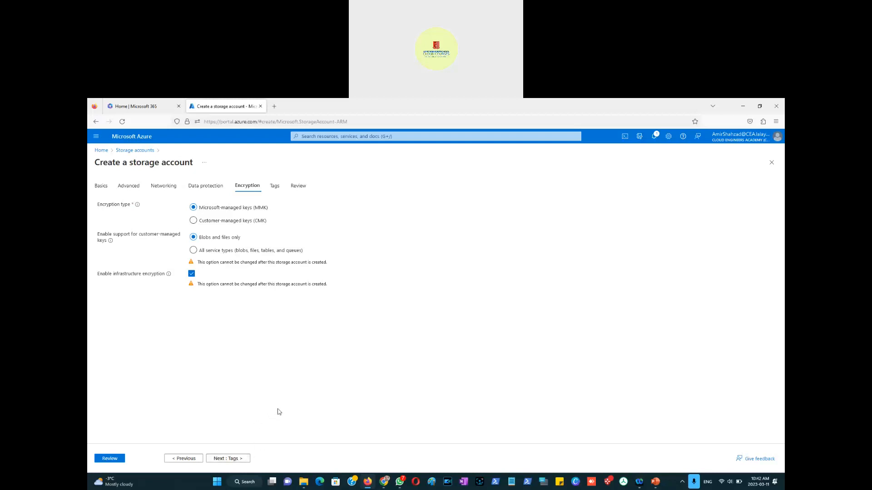
pyautogui.click(236, 459)
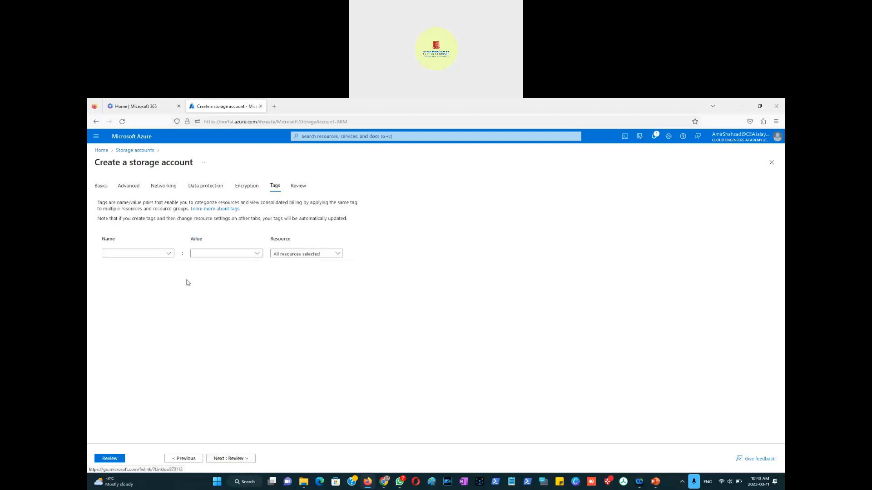
pyautogui.click(241, 459)
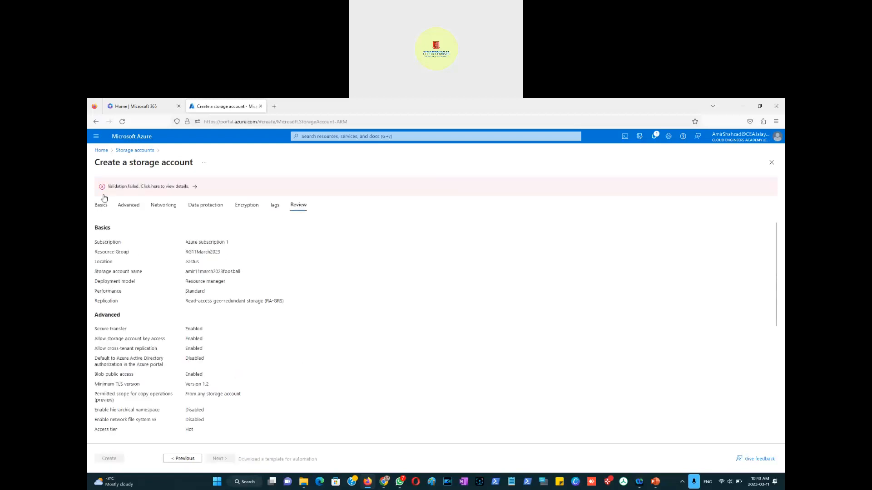
# Step: Open the validation error details and examine the raw error code and message text
pyautogui.click(168, 186)
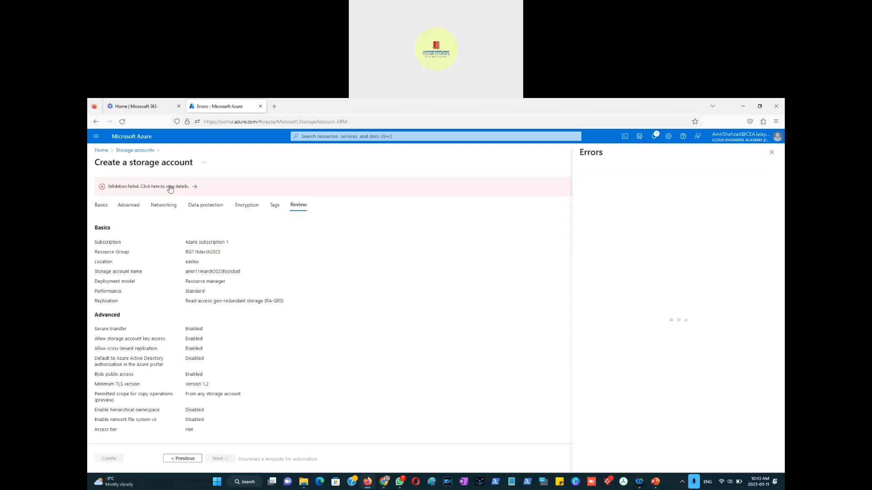
pyautogui.click(623, 174)
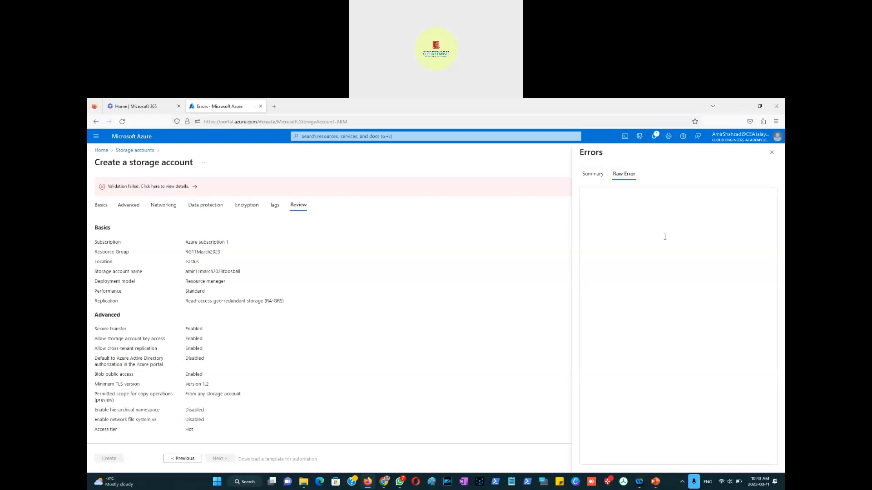
pyautogui.moveTo(730, 337); pyautogui.dragTo(647, 337)
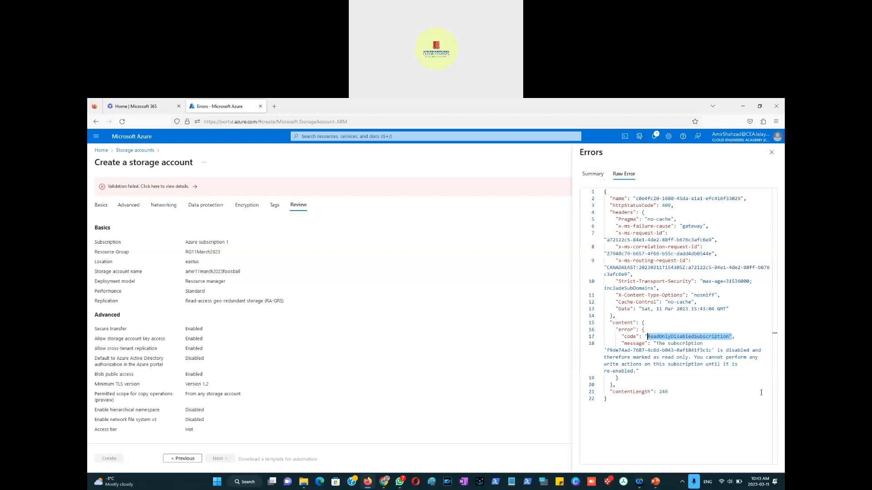
pyautogui.moveTo(615, 351); pyautogui.dragTo(751, 361)
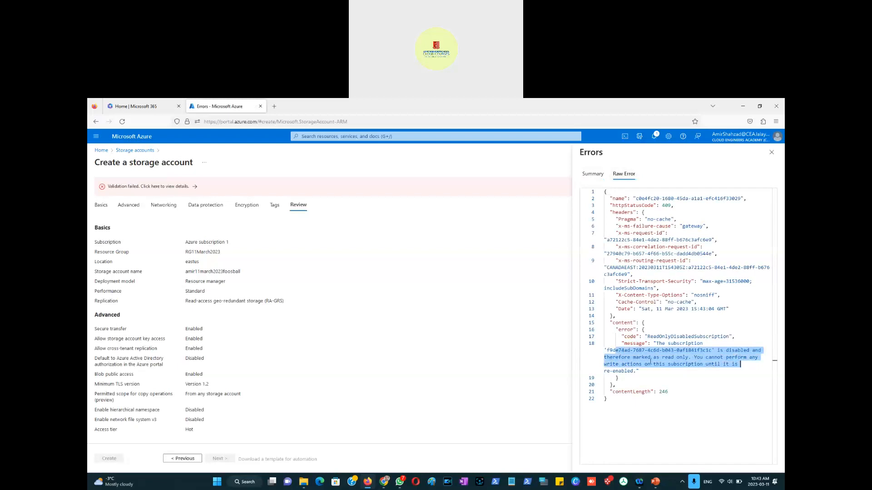
pyautogui.click(705, 352)
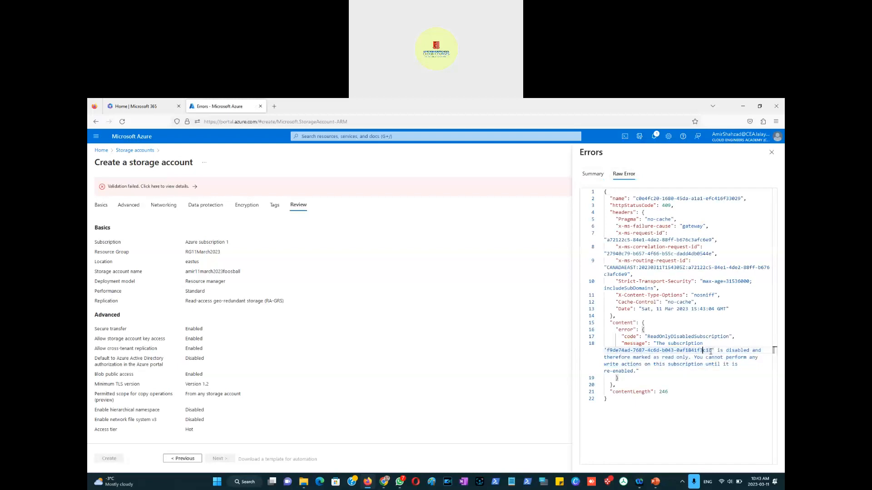
pyautogui.moveTo(712, 350); pyautogui.dragTo(609, 354)
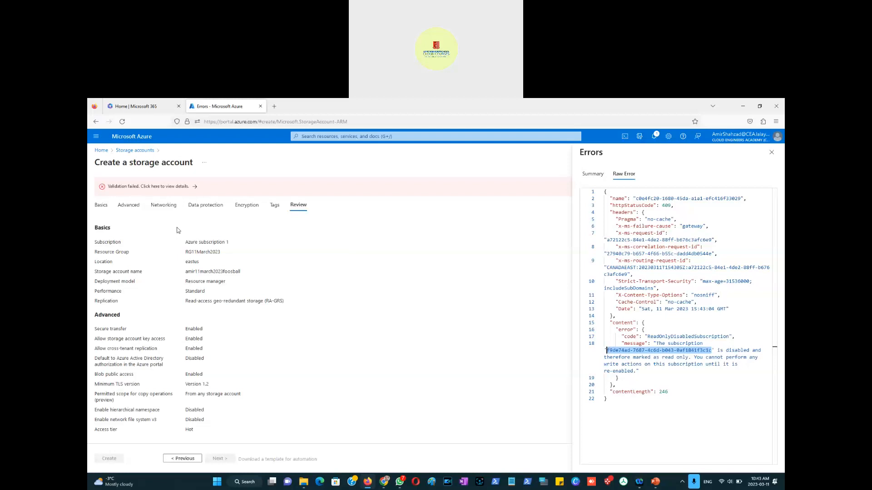
# Step: Return to the Basics tab and reselect Azure subscription 1 as the subscription
pyautogui.click(101, 207)
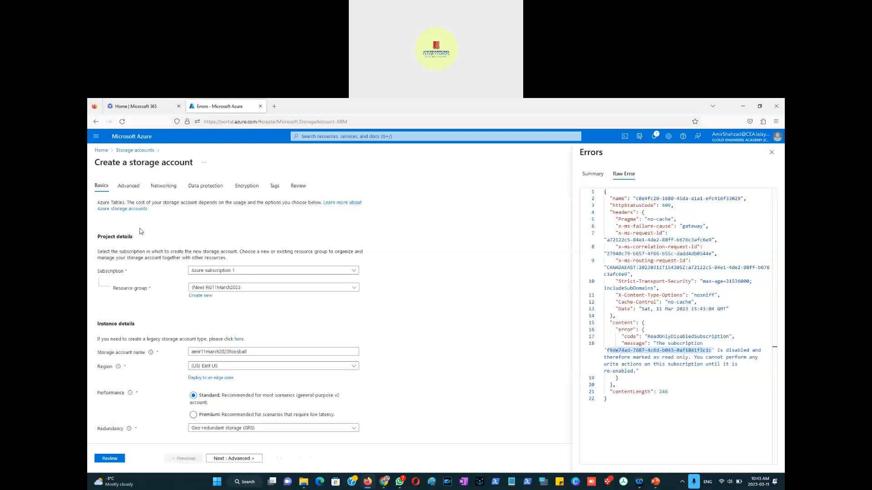
pyautogui.click(232, 273)
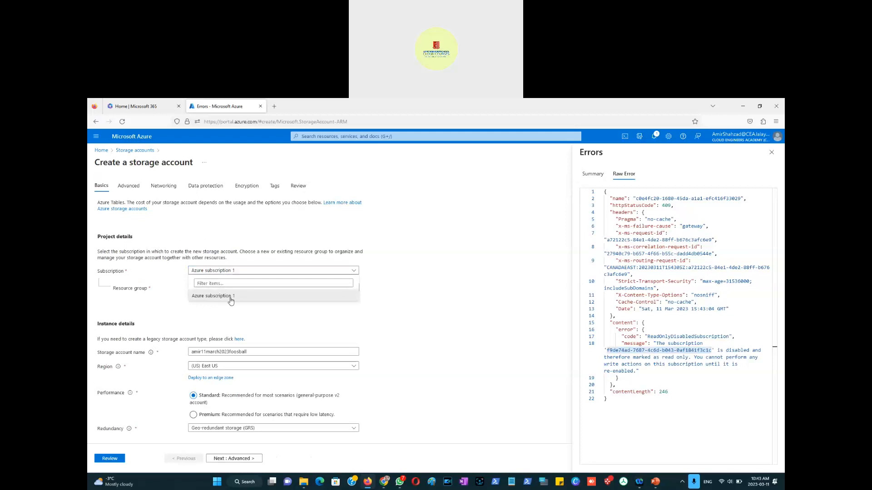
pyautogui.click(231, 297)
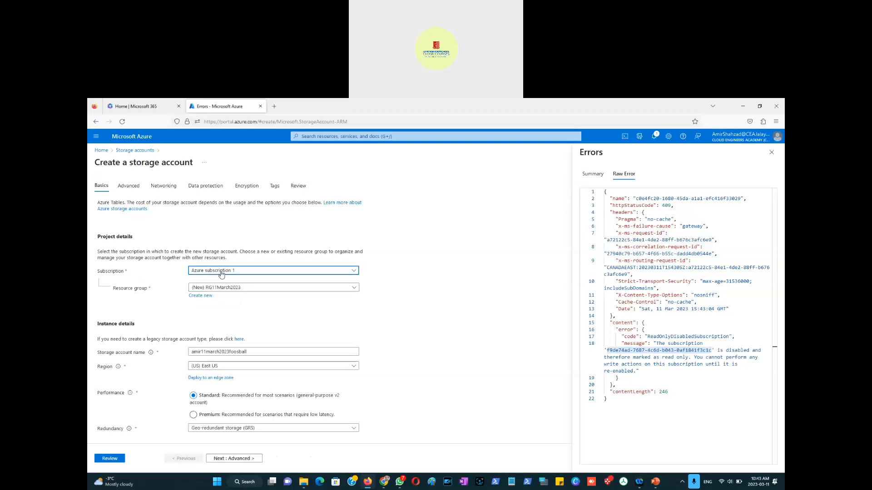
# Step: Duplicate the browser tab, open Subscriptions from the portal home to check the subscription, then return to the original tab
pyautogui.rightClick(213, 109)
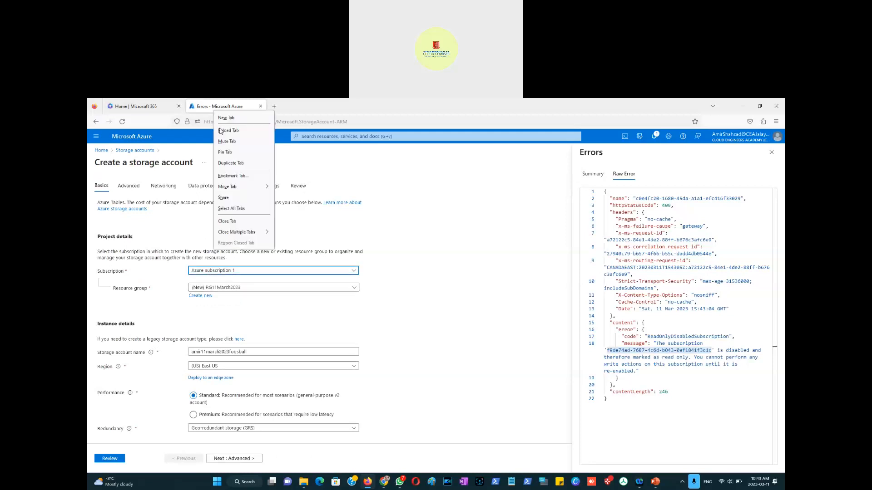
pyautogui.click(234, 164)
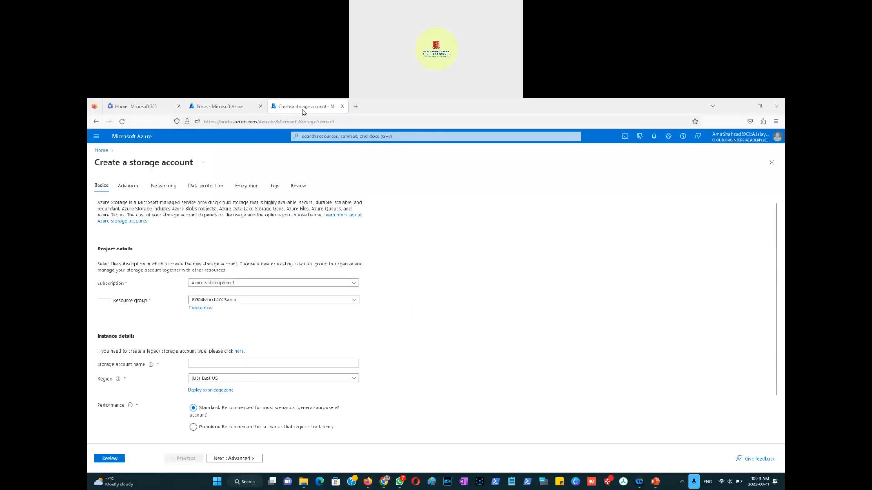
pyautogui.click(102, 150)
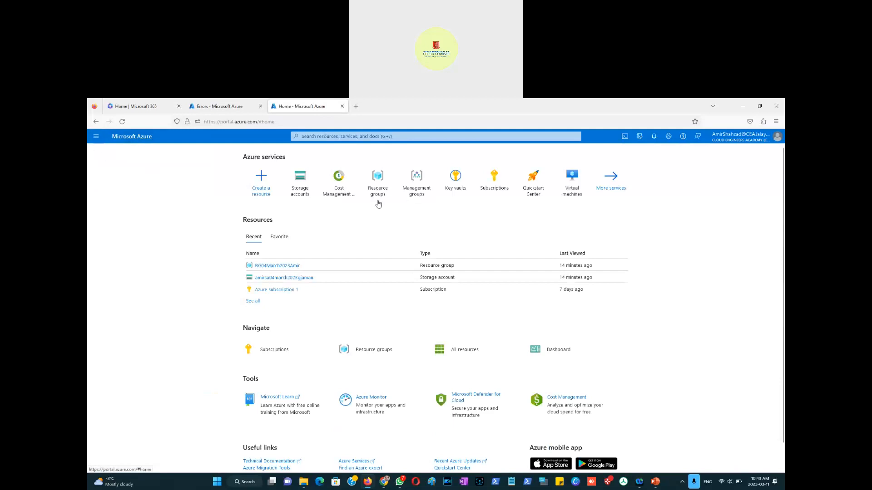
pyautogui.click(497, 191)
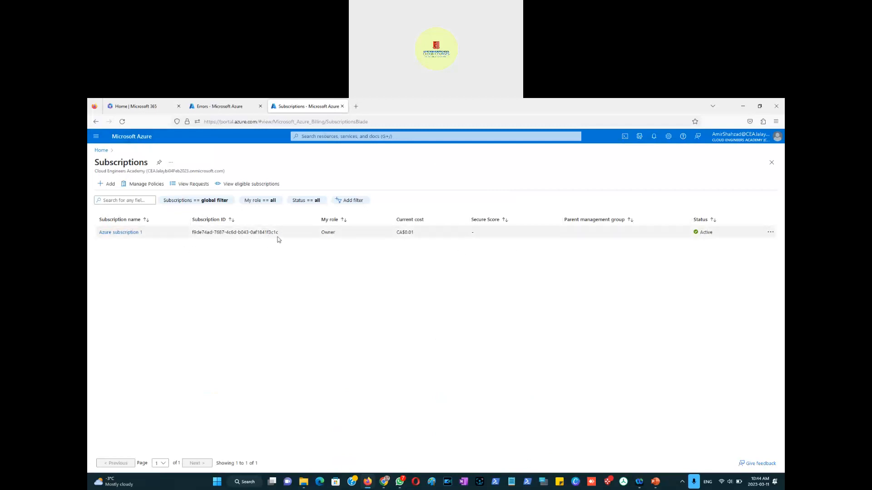
pyautogui.click(205, 108)
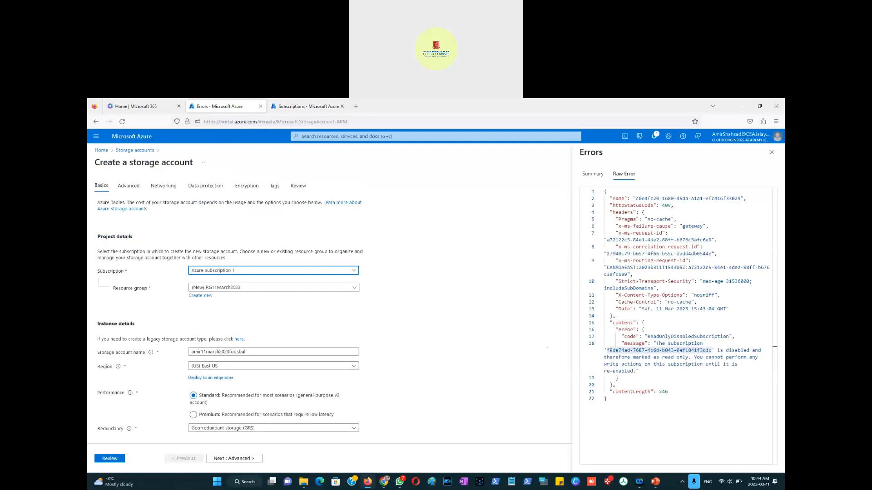
# Step: Open Azure subscription 1's overview in the Subscriptions tab, then return to the storage account creation tab
pyautogui.click(317, 107)
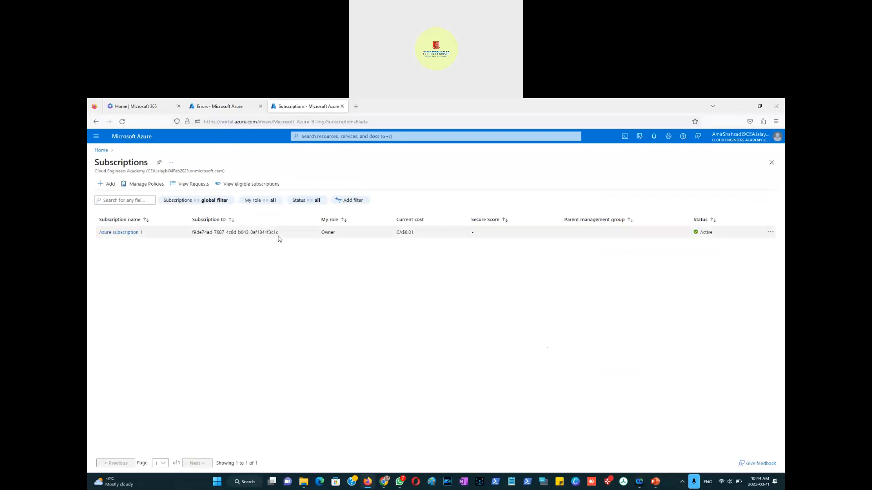
pyautogui.click(126, 233)
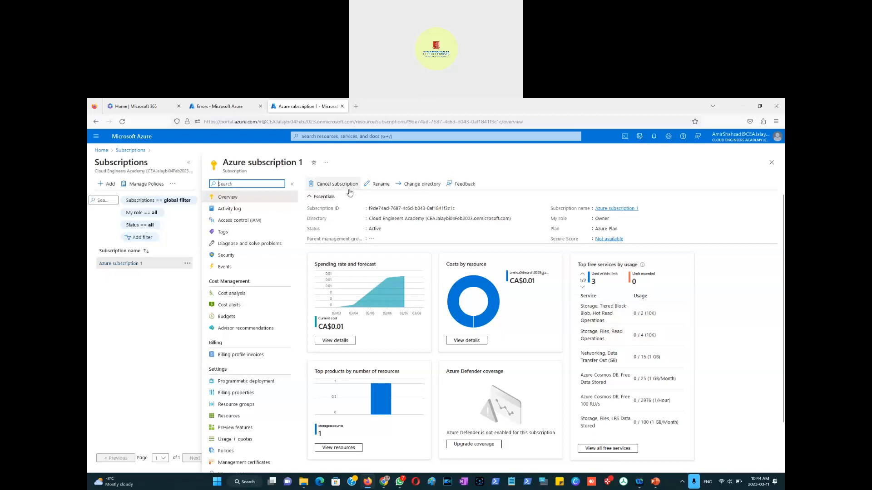
pyautogui.click(215, 107)
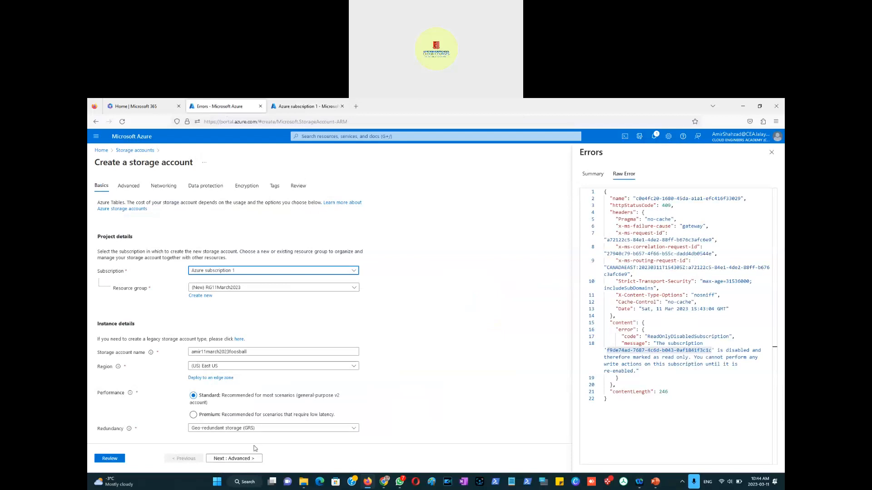
# Step: Go to the Review tab, close the errors pane, and create the storage account
pyautogui.click(109, 458)
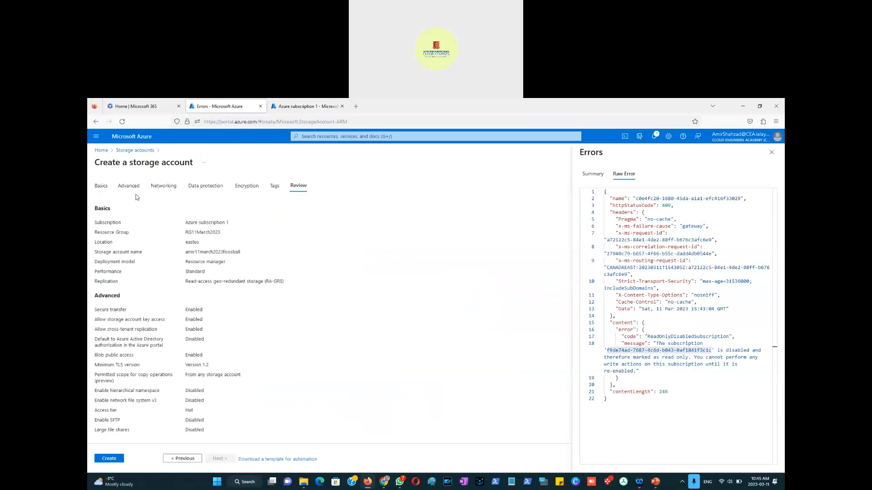
pyautogui.click(772, 153)
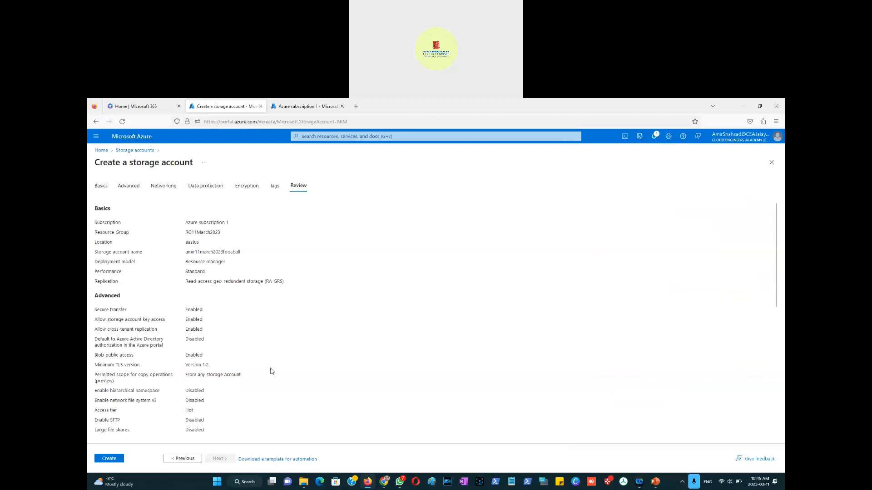
pyautogui.click(105, 459)
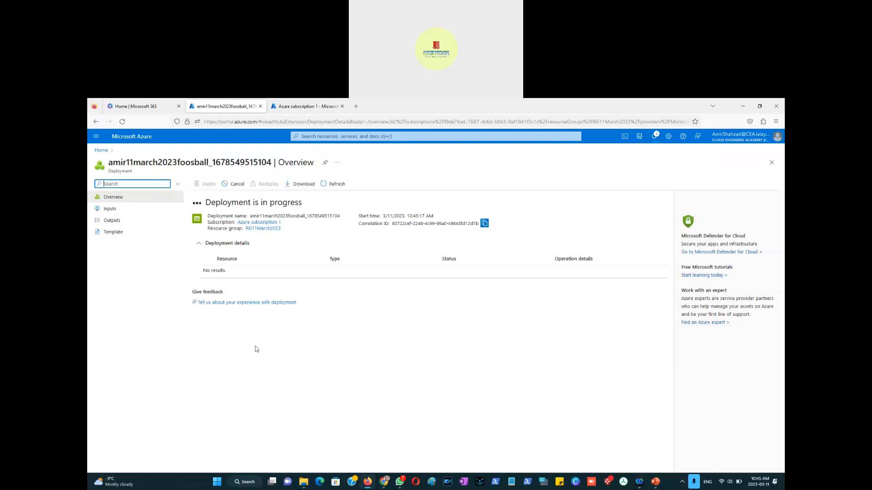
# Step: Open a new browser tab and search the web for powershell how to create a storage account in cloudshell
pyautogui.click(357, 107)
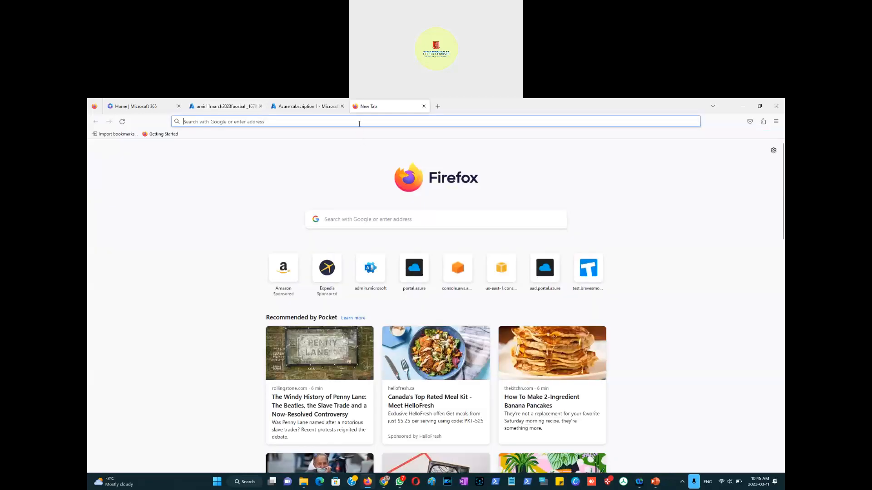
pyautogui.click(359, 123)
pyautogui.write('power')
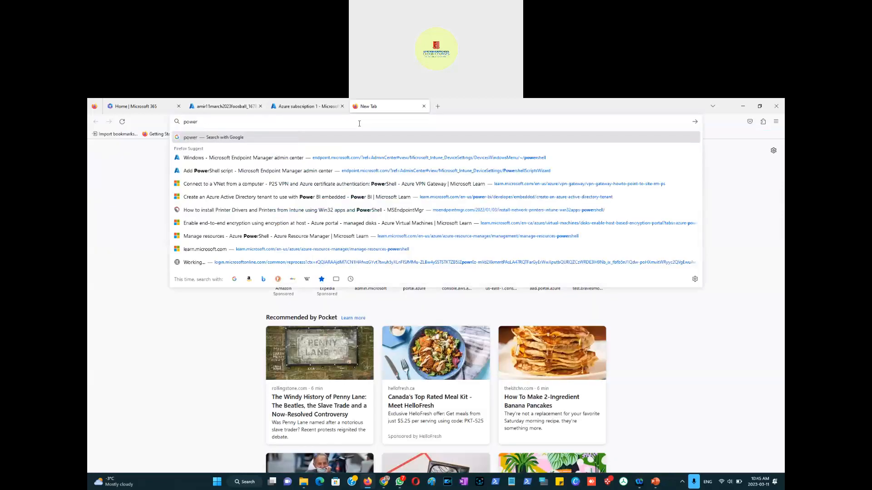
pyautogui.write('shell h')
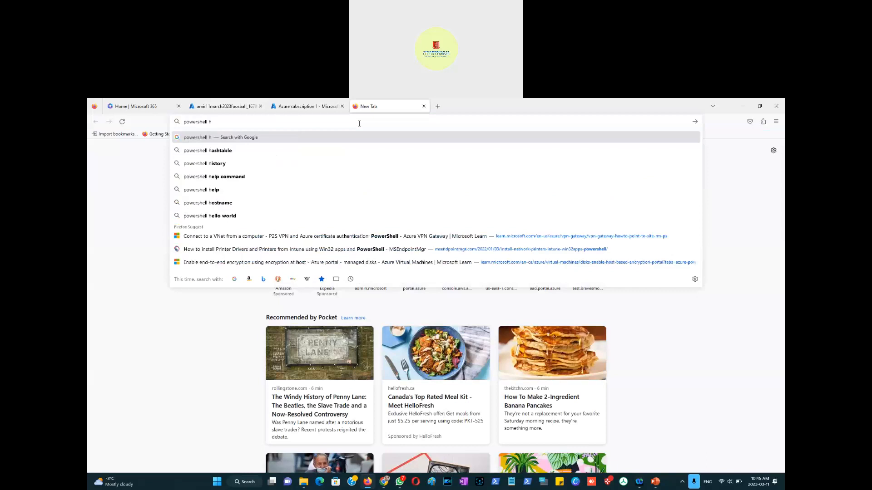
pyautogui.write('ow to c')
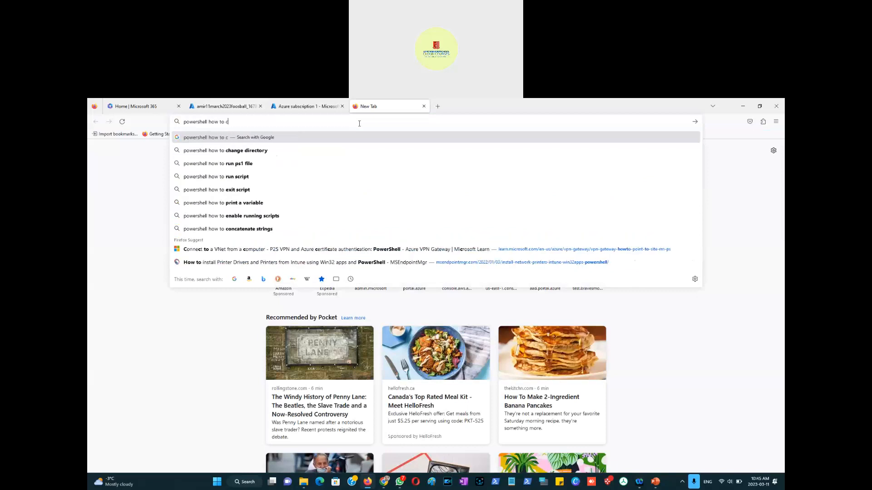
pyautogui.write('reate a storage c')
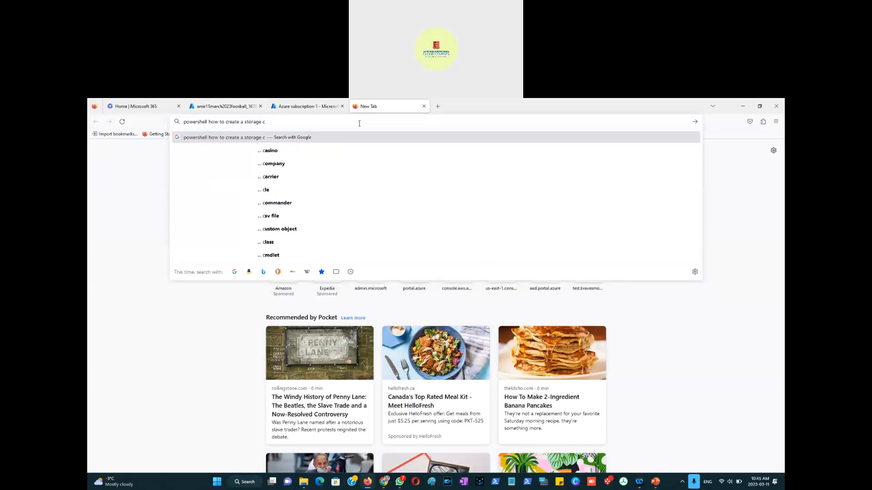
pyautogui.press('BackSpace')
pyautogui.write('account in cloudshell')
pyautogui.press('Return')
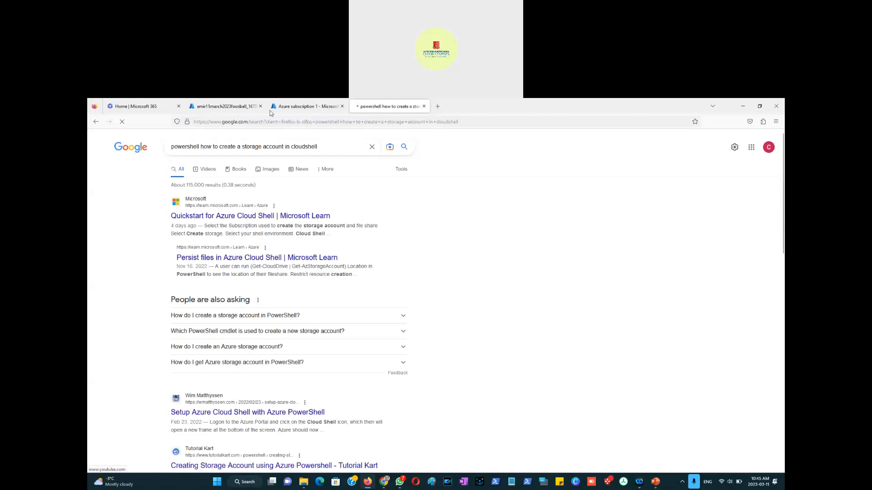
# Step: Open the Tutorial Kart result and the Microsoft Learn Quickstart for Azure Cloud Shell result in new tabs
pyautogui.click(299, 106)
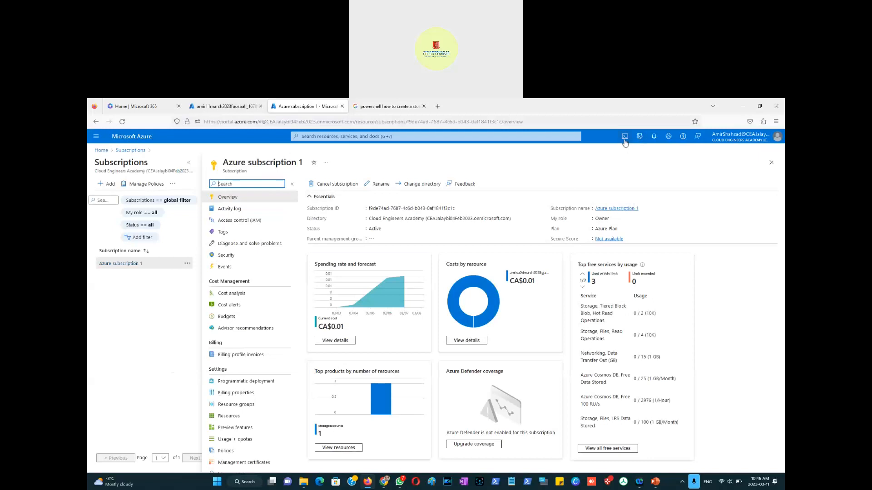
pyautogui.click(372, 107)
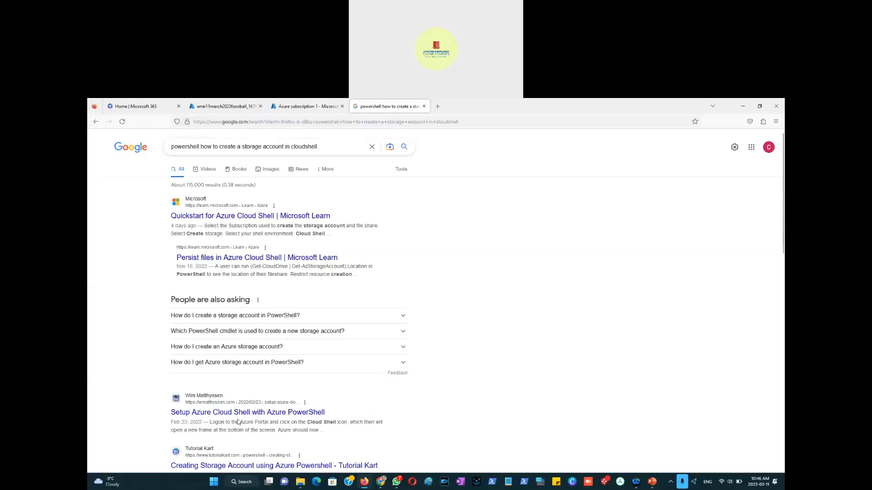
pyautogui.scroll(-3, 136, 428)
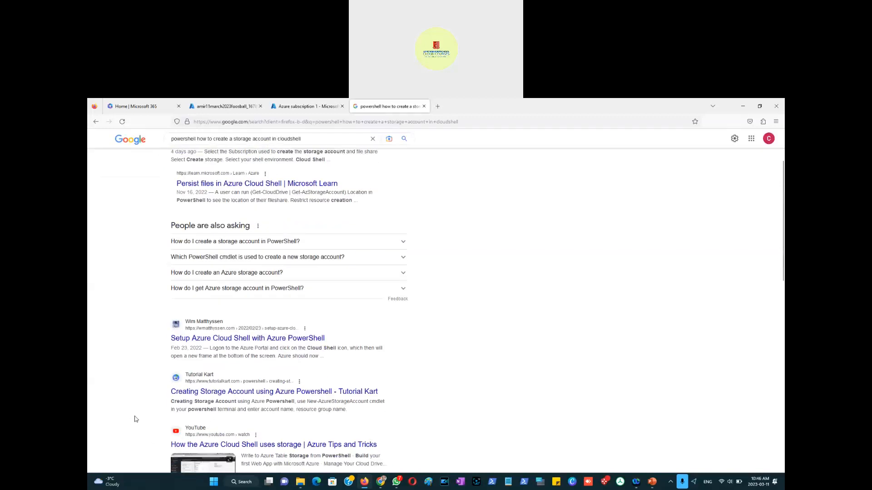
pyautogui.rightClick(289, 396)
pyautogui.click(336, 291)
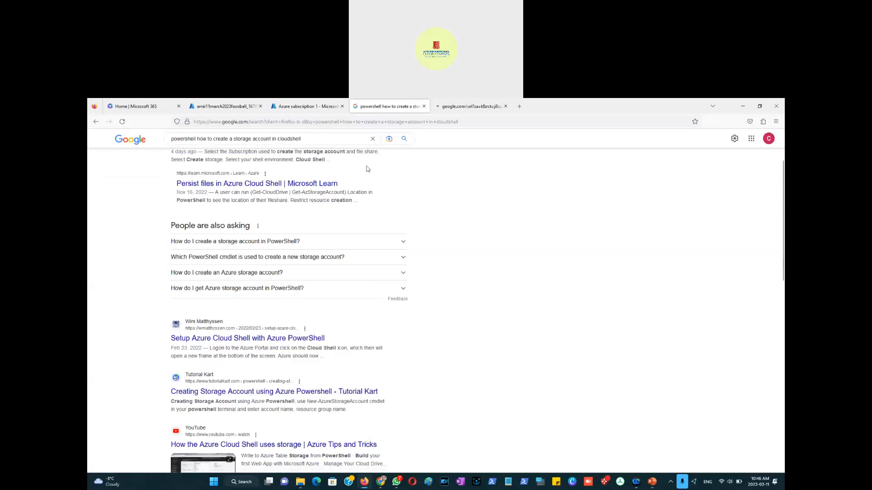
pyautogui.scroll(3, 277, 252)
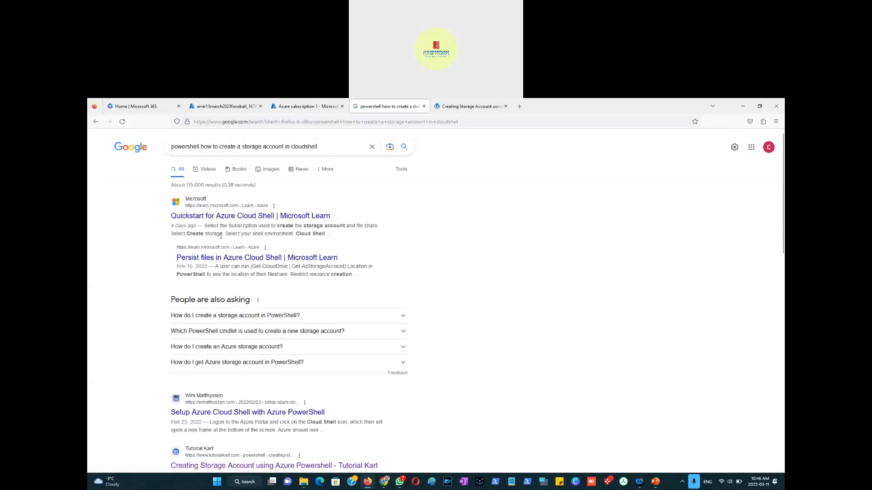
pyautogui.rightClick(292, 218)
pyautogui.click(299, 225)
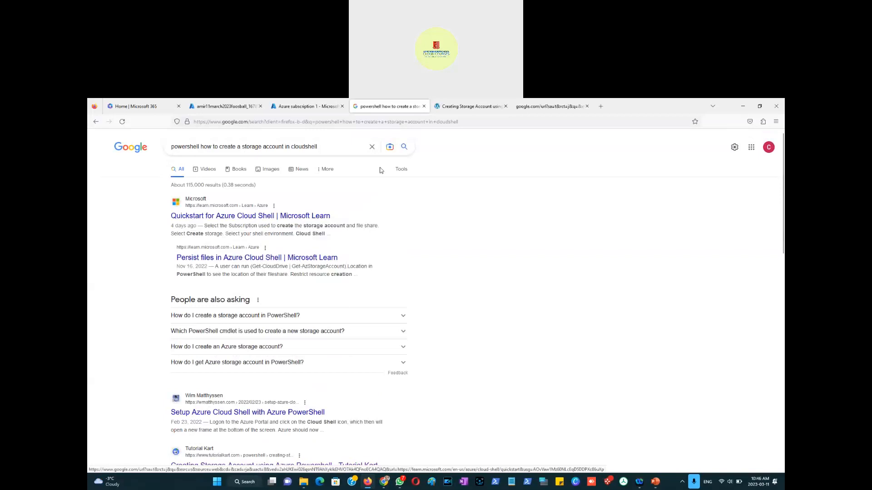
# Step: Read through the Quickstart for Azure Cloud Shell article, then close its tab
pyautogui.click(529, 108)
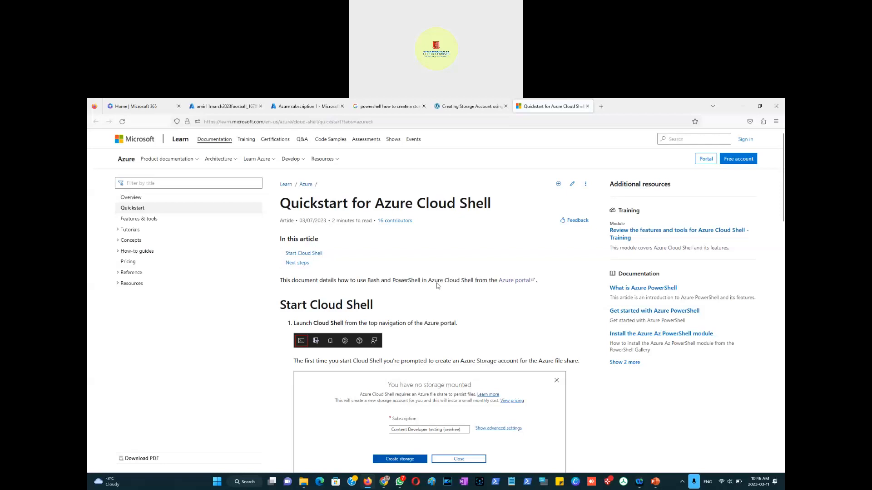
pyautogui.scroll(-7, 470, 297)
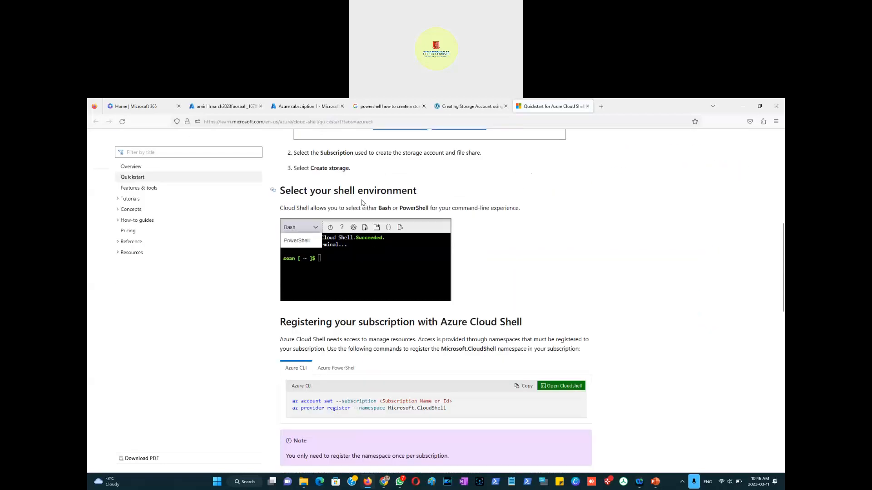
pyautogui.scroll(-4, 489, 267)
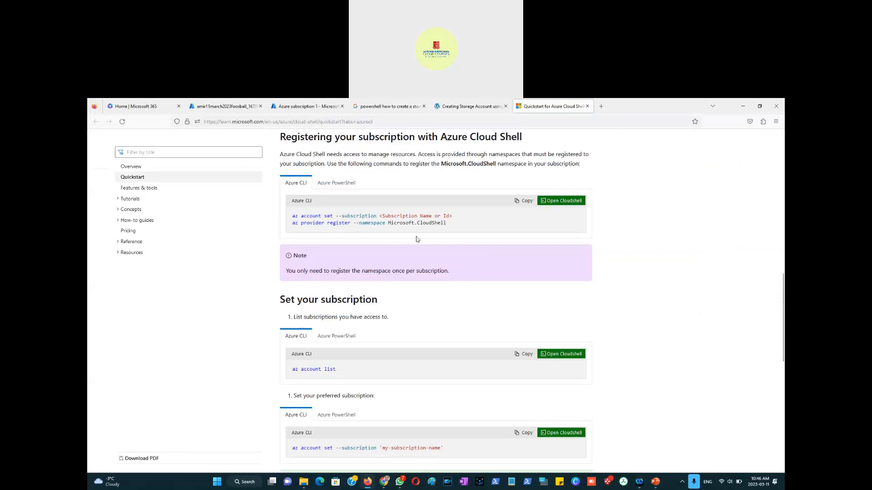
pyautogui.scroll(-3, 387, 306)
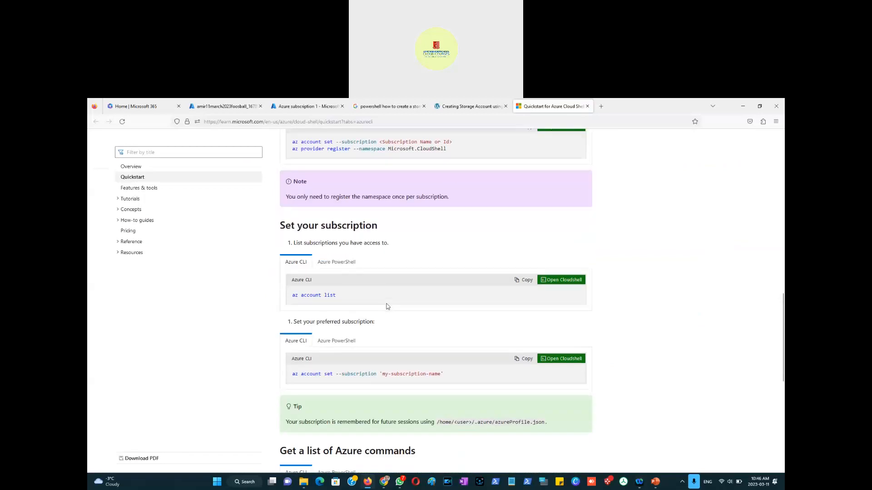
pyautogui.scroll(-3, 387, 306)
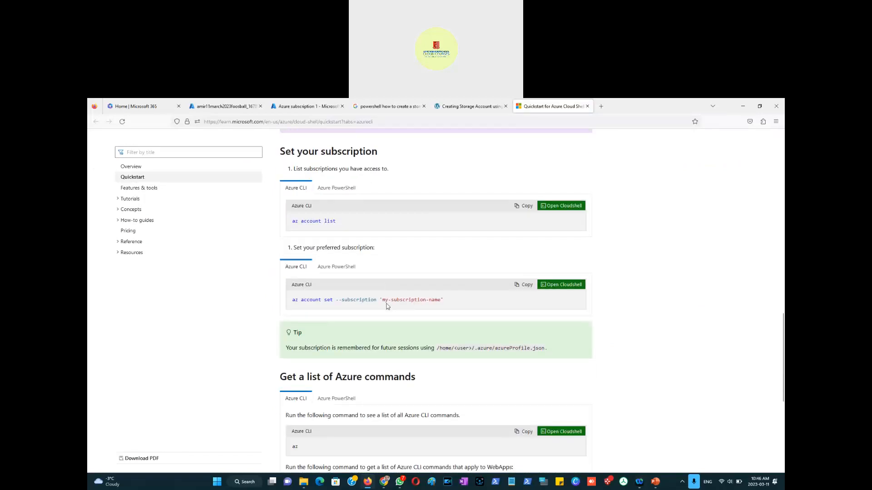
pyautogui.scroll(-3, 387, 306)
pyautogui.scroll(-3, 387, 303)
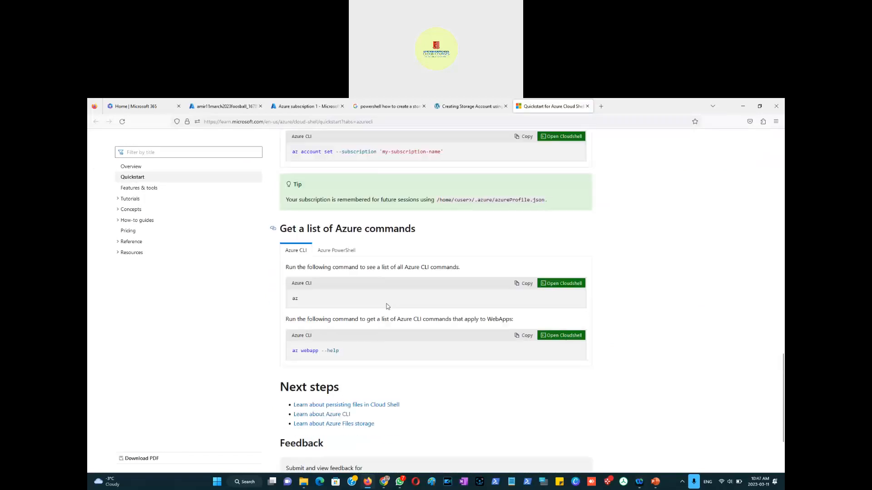
pyautogui.scroll(-3, 387, 306)
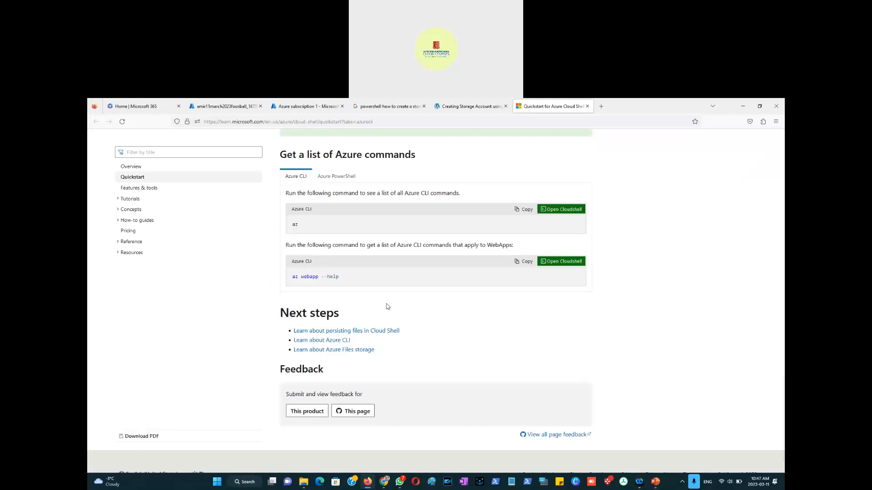
pyautogui.scroll(20, 388, 307)
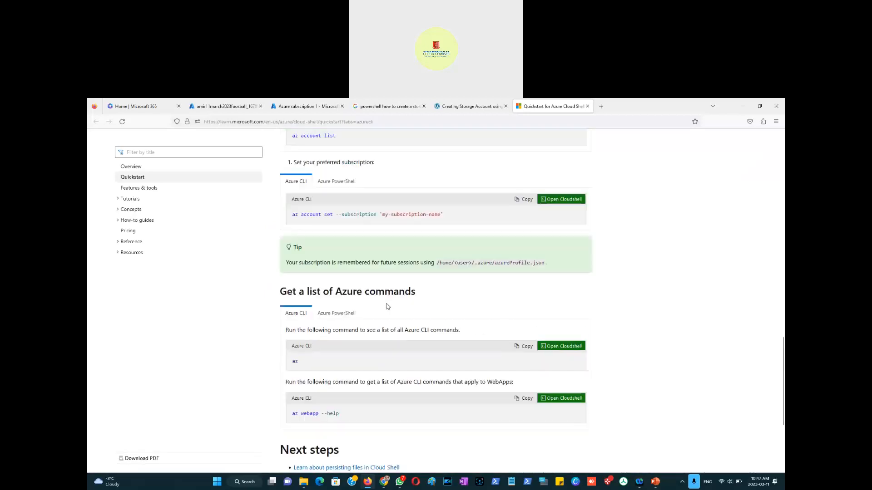
pyautogui.scroll(3, 388, 311)
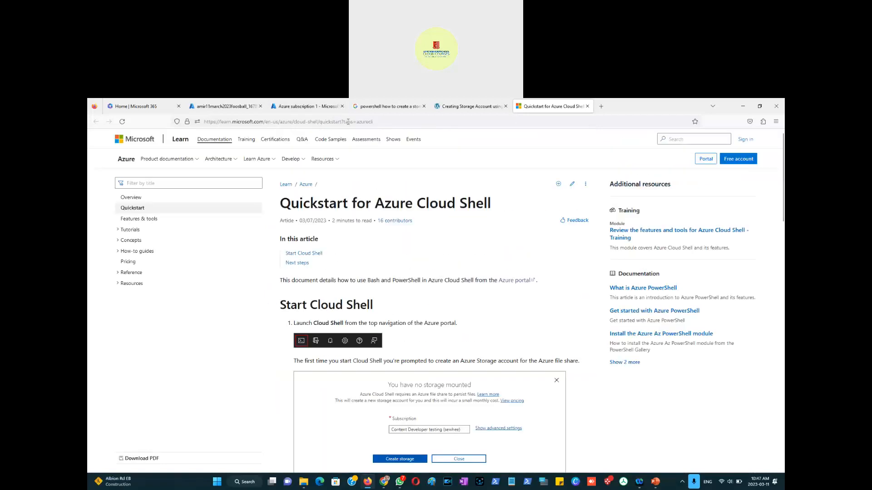
pyautogui.click(587, 106)
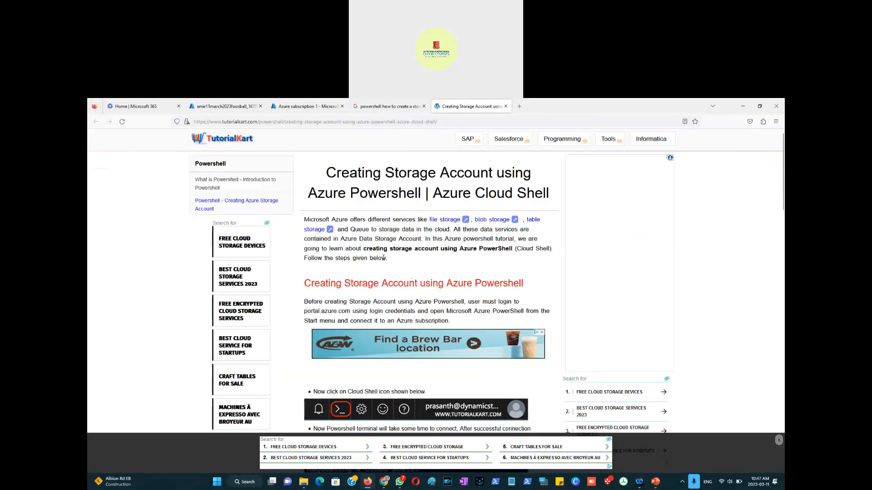
# Step: Read through the Tutorial Kart article on creating a storage account with Azure PowerShell in Cloud Shell
pyautogui.scroll(-5, 383, 261)
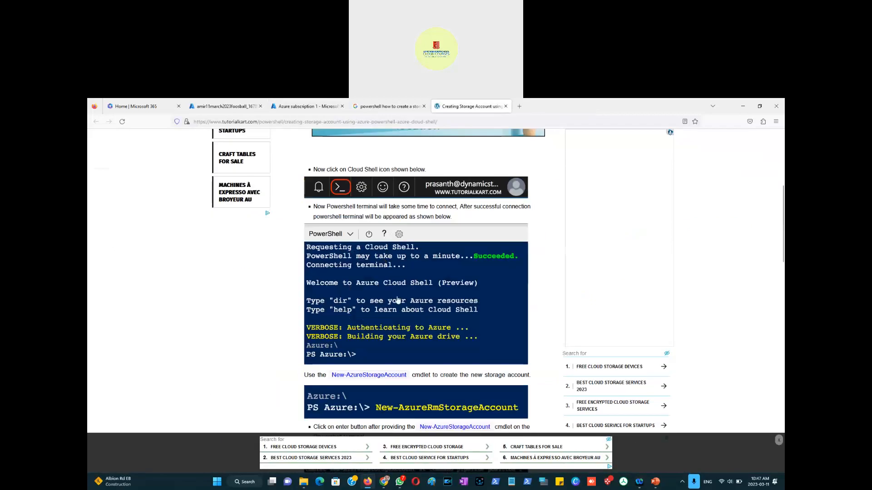
pyautogui.scroll(-3, 398, 273)
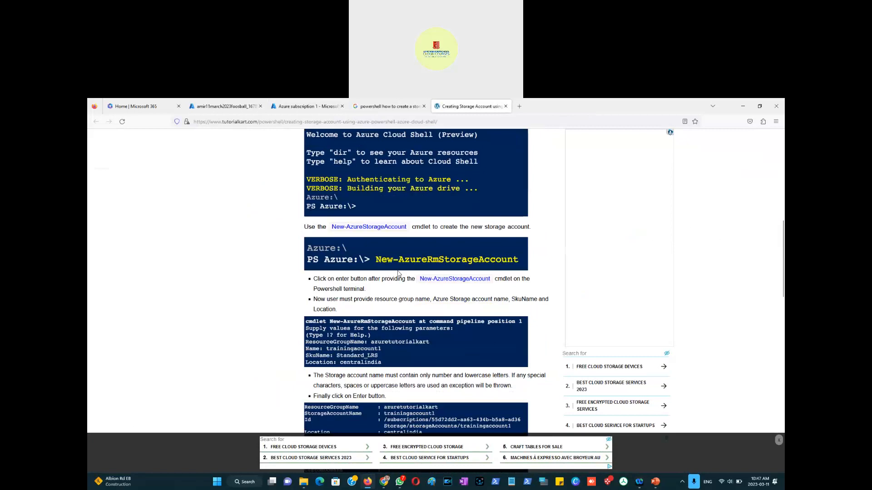
pyautogui.scroll(-1, 387, 282)
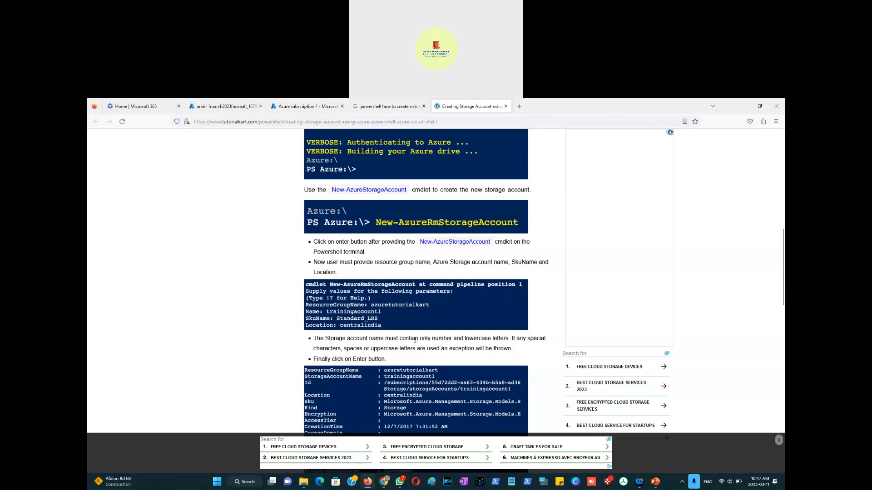
pyautogui.scroll(-3, 411, 323)
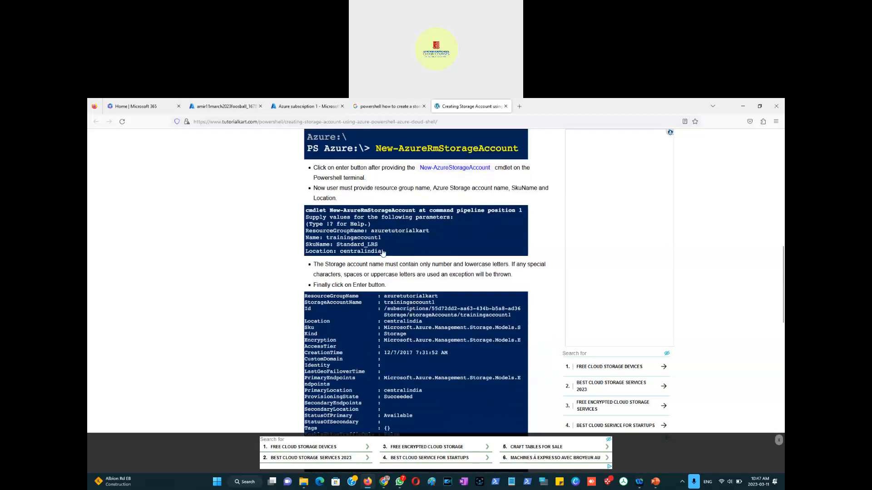
pyautogui.scroll(-2, 382, 250)
pyautogui.scroll(-4, 381, 239)
pyautogui.scroll(-10, 381, 241)
pyautogui.scroll(-2, 380, 241)
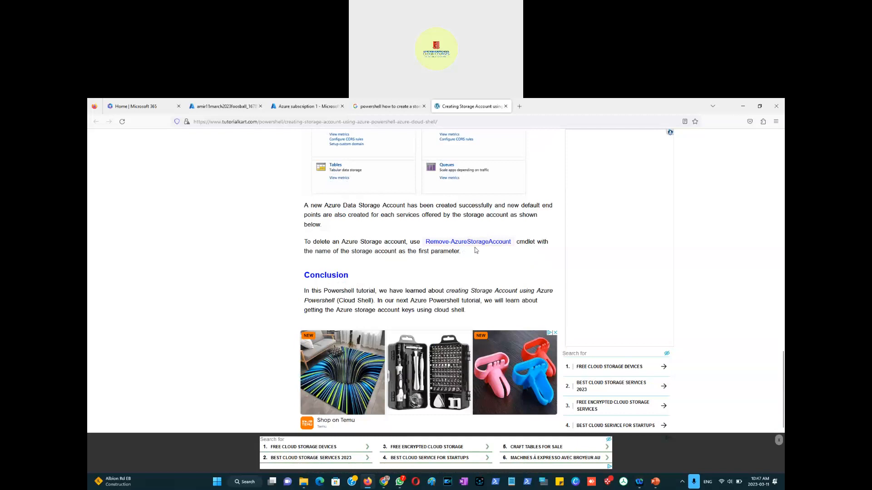
pyautogui.scroll(8, 408, 249)
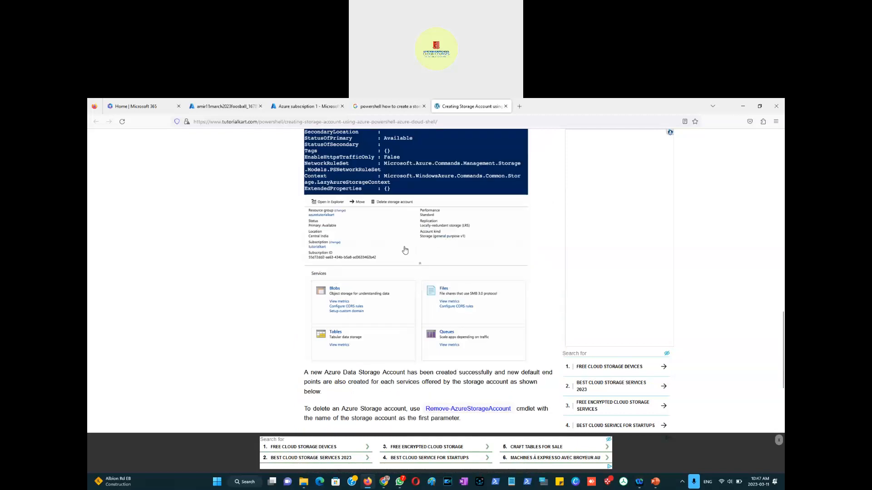
pyautogui.scroll(9, 406, 250)
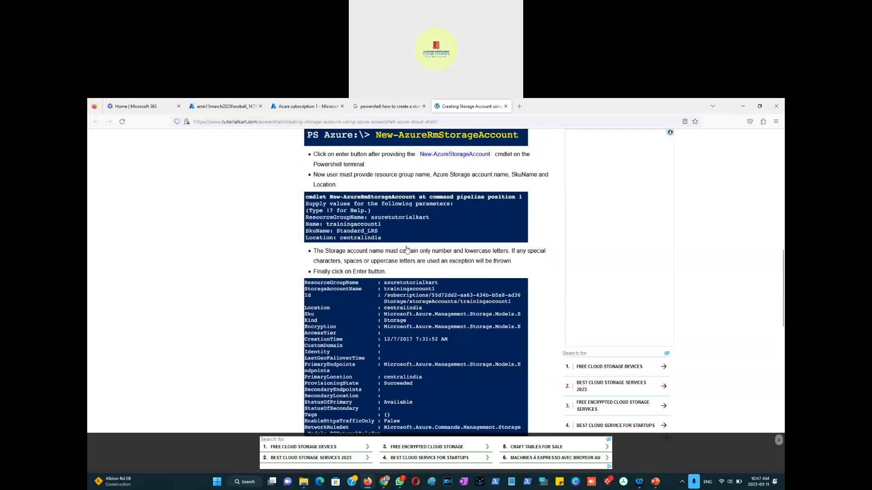
pyautogui.scroll(2, 406, 250)
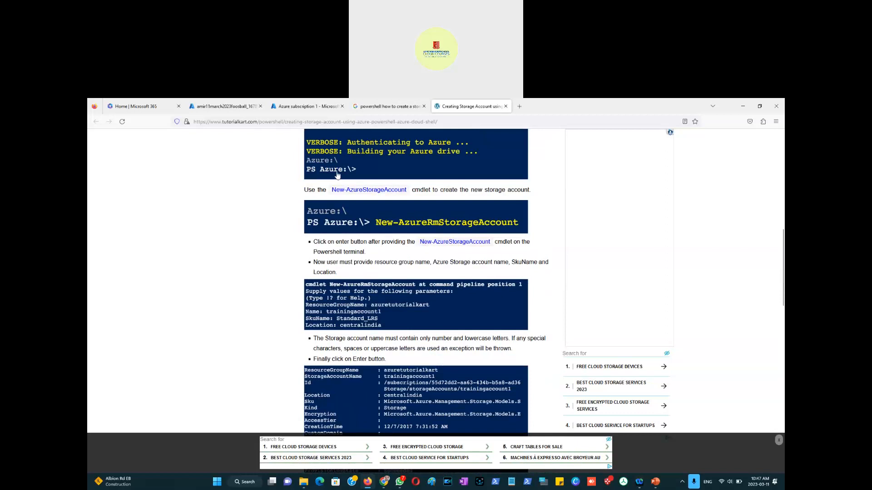
# Step: Back in the Azure portal, open Cloud Shell with PowerShell and create its required storage for the subscription
pyautogui.click(291, 110)
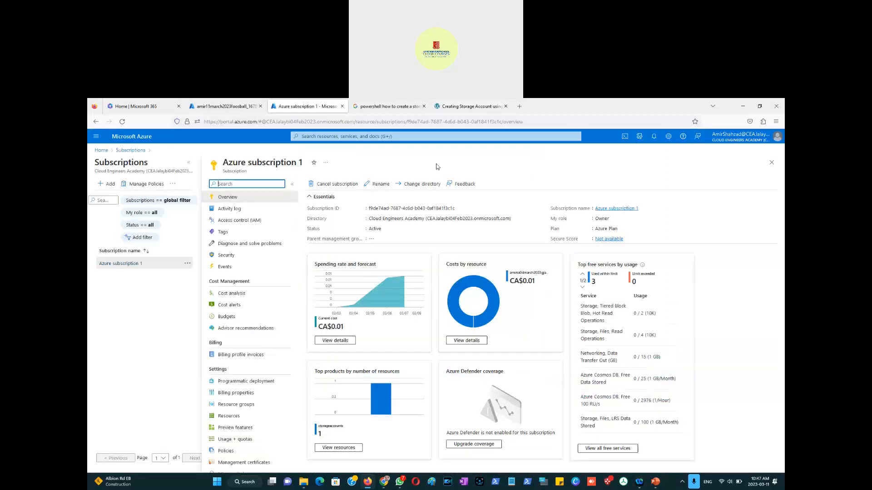
pyautogui.click(625, 138)
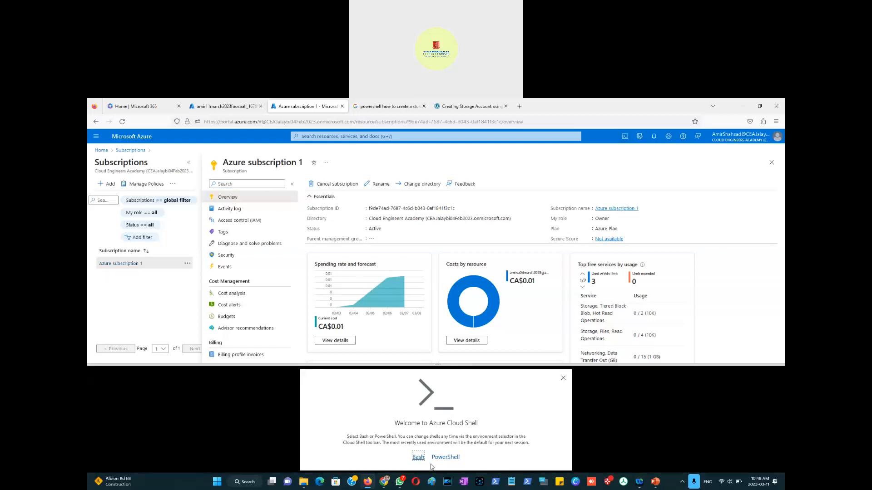
pyautogui.click(450, 459)
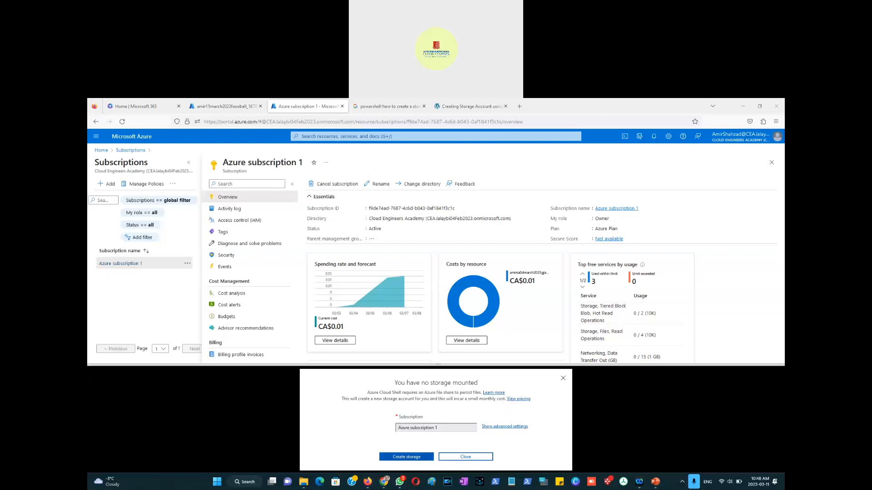
pyautogui.click(396, 457)
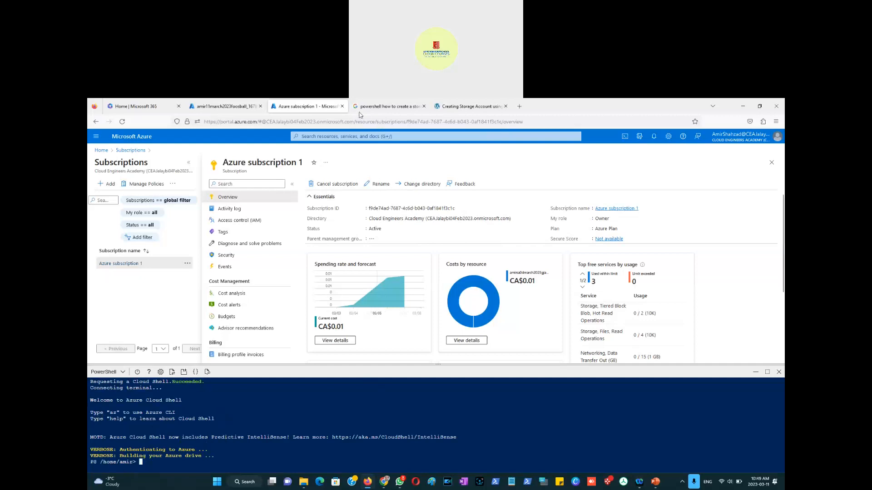
# Step: Revisit the search results and the Tutorial Kart article to check the storage account cmdlet
pyautogui.click(384, 106)
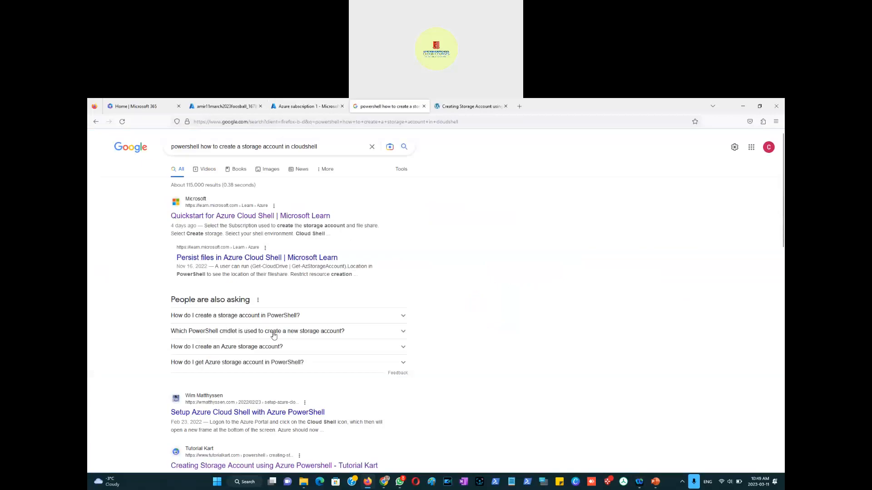
pyautogui.click(470, 107)
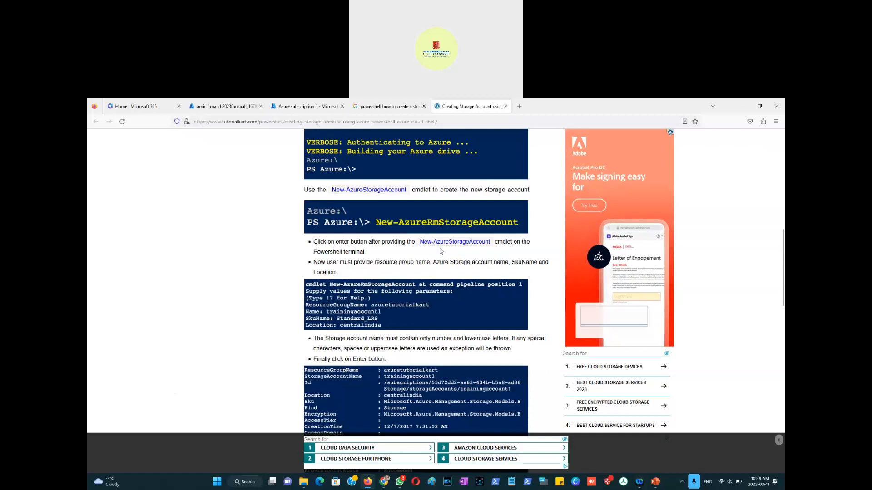
pyautogui.scroll(-2, 418, 236)
pyautogui.scroll(2, 420, 235)
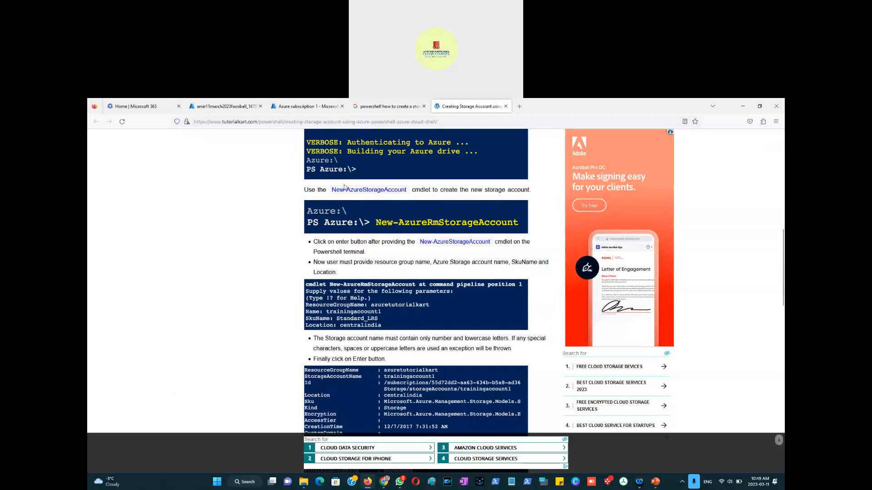
# Step: Try to run the New-AzureStorageAccount cmdlet in the PowerShell Cloud Shell
pyautogui.click(298, 111)
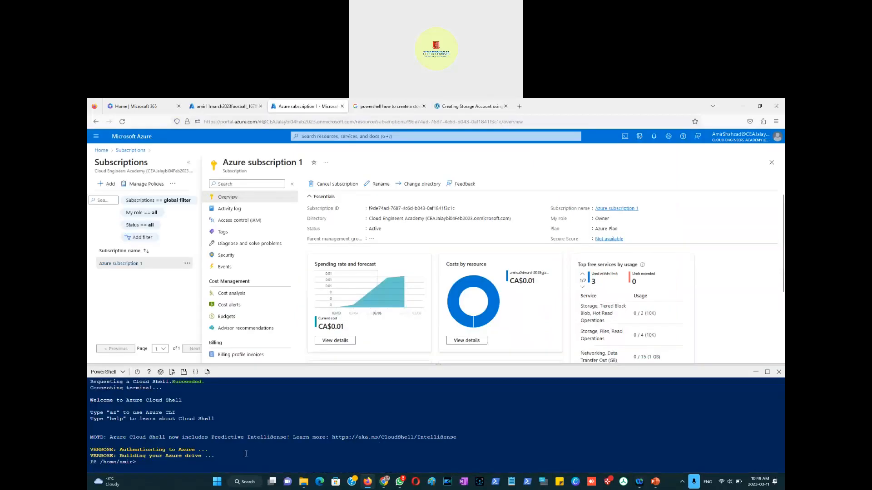
pyautogui.write('new')
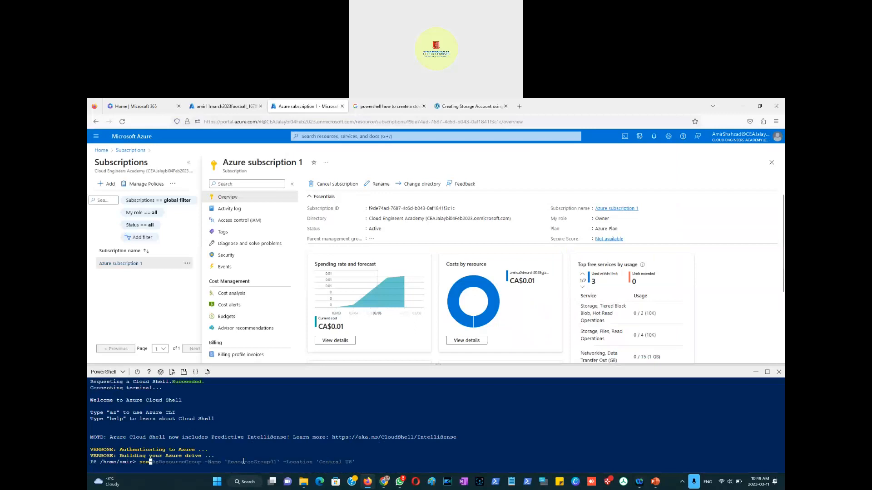
pyautogui.write('-azureStorage')
pyautogui.press('Tab')
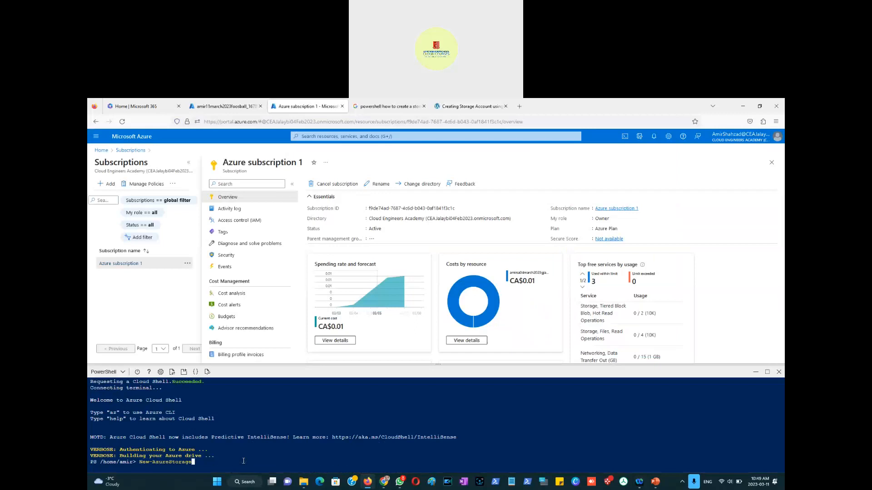
pyautogui.write('A')
pyautogui.press('Tab')
pyautogui.press('BackSpace')
pyautogui.press('BackSpace')
pyautogui.press('BackSpace')
pyautogui.press('BackSpace')
pyautogui.press('BackSpace')
pyautogui.press('BackSpace')
pyautogui.press('BackSpace')
pyautogui.press('BackSpace')
pyautogui.press('BackSpace')
pyautogui.write('t')
pyautogui.press('Return')
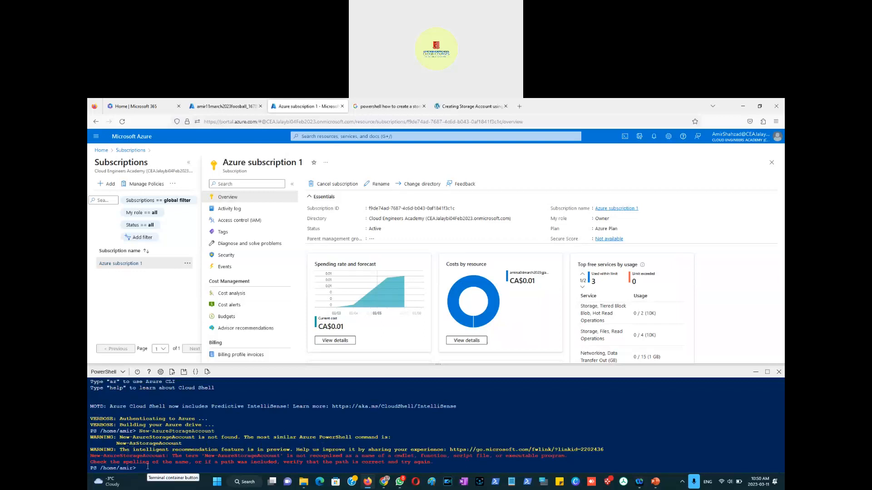
# Step: Recall the command, change it to New-AzStorageAccount, and accept the suggested kind, location, name, resource group and SKU parameters
pyautogui.press('Up')
pyautogui.press('Left')
pyautogui.press('Left')
pyautogui.press('Left')
pyautogui.press('Left')
pyautogui.press('Left')
pyautogui.press('Left')
pyautogui.press('Left')
pyautogui.press('Left')
pyautogui.press('Left')
pyautogui.press('Left')
pyautogui.press('Left')
pyautogui.press('Left')
pyautogui.press('Left')
pyautogui.press('Left')
pyautogui.press('BackSpace')
pyautogui.press('BackSpace')
pyautogui.press('BackSpace')
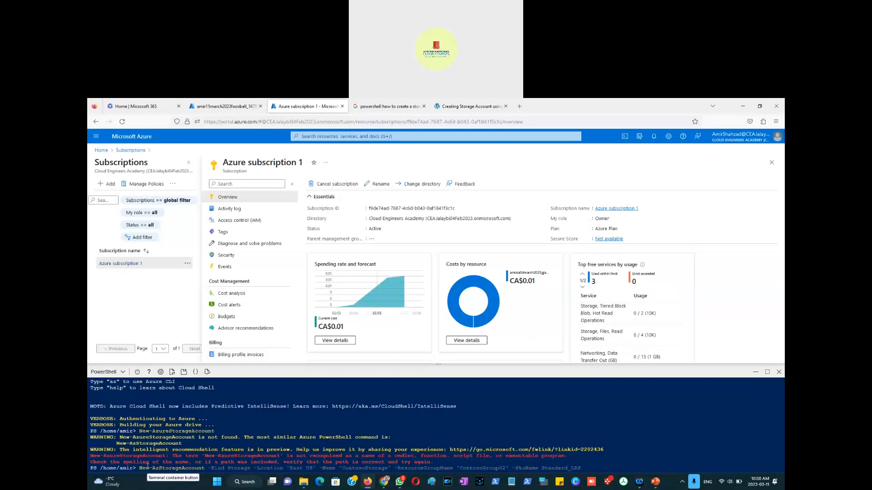
pyautogui.press('Right')
pyautogui.press('Right')
pyautogui.press('Right')
pyautogui.press('Right')
pyautogui.press('Right')
pyautogui.press('Right')
pyautogui.press('Right')
pyautogui.press('Right')
pyautogui.press('Right')
pyautogui.press('Right')
pyautogui.press('Right')
pyautogui.press('Right')
pyautogui.press('Right')
pyautogui.press('Right')
pyautogui.press('Right')
pyautogui.press('Left')
pyautogui.press('Left')
pyautogui.press('Left')
pyautogui.press('Left')
pyautogui.press('Left')
pyautogui.press('Left')
pyautogui.press('Left')
pyautogui.press('Left')
pyautogui.press('Left')
pyautogui.press('Left')
pyautogui.press('Left')
pyautogui.press('Left')
pyautogui.press('Left')
pyautogui.press('Left')
pyautogui.press('Left')
pyautogui.press('Left')
pyautogui.press('Left')
pyautogui.press('Left')
pyautogui.press('Left')
pyautogui.press('Left')
pyautogui.press('Left')
pyautogui.press('Left')
pyautogui.press('Left')
pyautogui.press('Left')
pyautogui.press('Left')
pyautogui.press('Left')
pyautogui.press('Left')
pyautogui.press('Left')
pyautogui.press('Left')
pyautogui.press('Left')
pyautogui.press('Left')
pyautogui.press('Left')
pyautogui.press('Left')
pyautogui.press('Left')
pyautogui.press('Left')
pyautogui.press('Left')
pyautogui.press('Left')
pyautogui.press('Left')
pyautogui.press('Left')
pyautogui.press('Left')
pyautogui.press('Left')
pyautogui.press('Left')
pyautogui.press('Left')
pyautogui.press('Left')
pyautogui.press('Left')
pyautogui.press('Left')
pyautogui.press('Left')
pyautogui.press('Left')
pyautogui.press('Left')
pyautogui.press('Left')
pyautogui.press('Left')
pyautogui.press('Left')
pyautogui.press('Left')
pyautogui.press('Left')
pyautogui.press('Left')
pyautogui.press('Left')
pyautogui.press('Left')
pyautogui.press('Left')
pyautogui.press('Left')
pyautogui.press('Left')
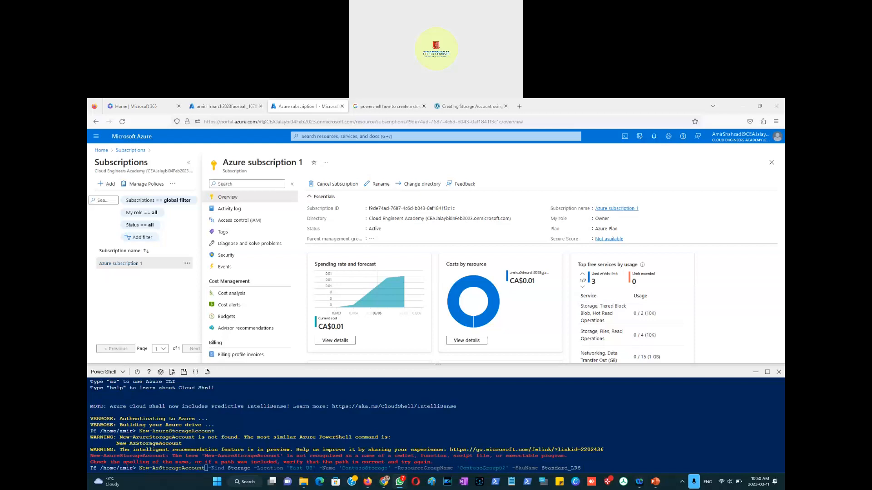
# Step: View the shared Cloud Shell screenshot in WhatsApp, then close it
pyautogui.moveTo(435, 100); pyautogui.dragTo(386, 165)
pyautogui.click(478, 168)
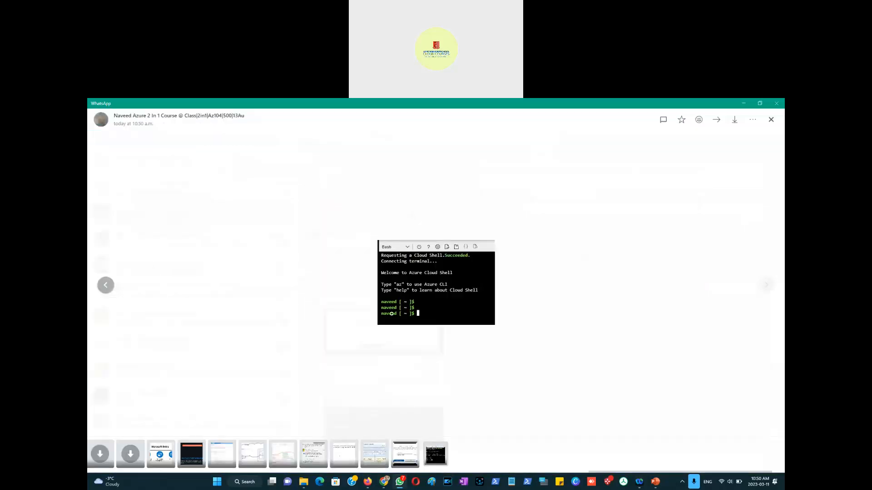
pyautogui.click(393, 251)
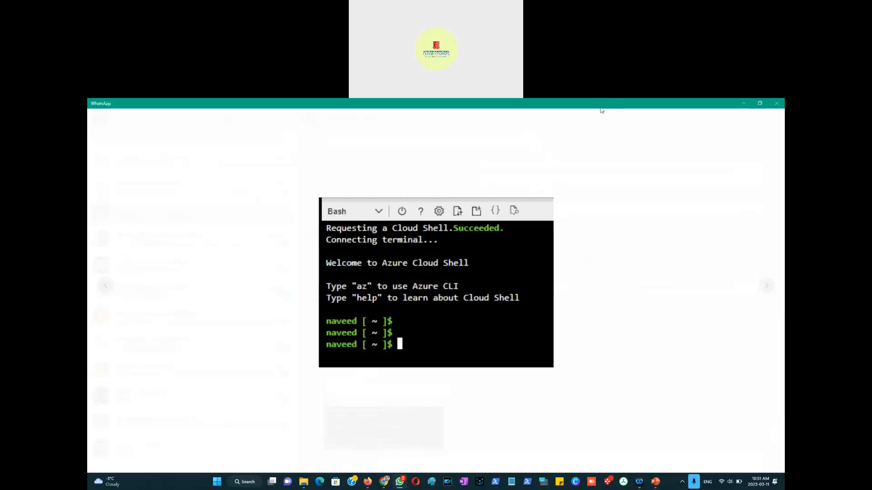
pyautogui.click(743, 104)
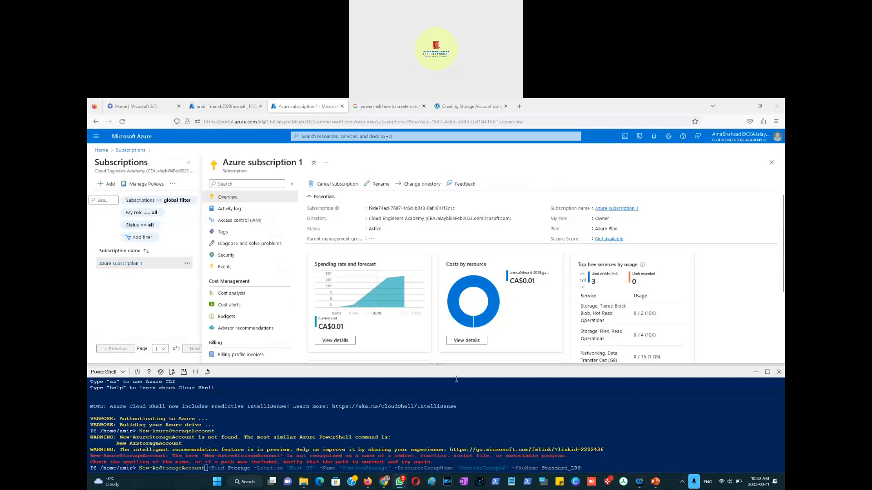
# Step: Enlarge the Cloud Shell pane and accept the suggested -AccessTier Hot parameter in the command
pyautogui.moveTo(415, 371); pyautogui.dragTo(414, 319)
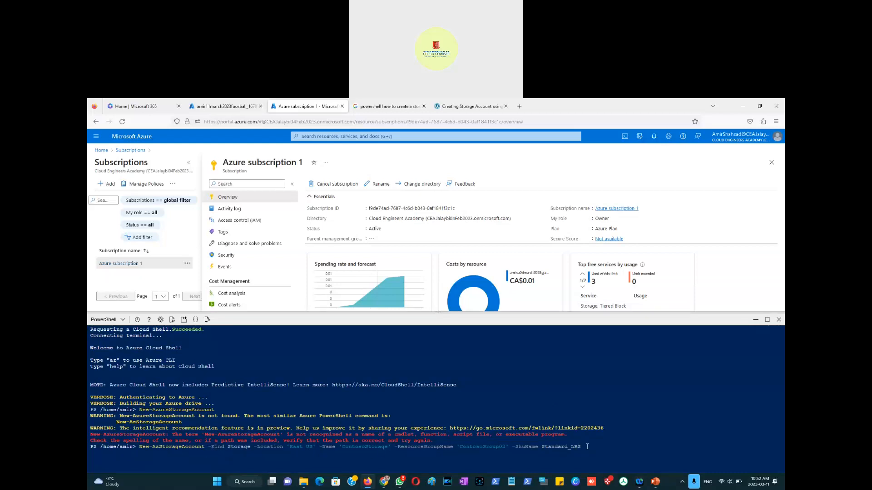
pyautogui.press('Right')
pyautogui.press('Right')
pyautogui.press('Right')
pyautogui.press('Right')
pyautogui.press('Right')
pyautogui.press('Right')
pyautogui.press('Right')
pyautogui.press('Right')
pyautogui.press('Right')
pyautogui.press('Right')
pyautogui.press('Right')
pyautogui.press('Right')
pyautogui.press('Right')
pyautogui.press('Right')
pyautogui.press('Right')
pyautogui.press('Right')
pyautogui.press('Right')
pyautogui.press('Right')
pyautogui.press('Right')
pyautogui.press('Right')
# Step: Replace the -Name value in the command with amir11march2023sa2
pyautogui.press('Right')
pyautogui.press('Right')
pyautogui.press('Right')
pyautogui.press('Right')
pyautogui.press('Right')
pyautogui.press('Right')
pyautogui.press('Right')
pyautogui.press('Right')
pyautogui.press('Right')
pyautogui.press('Right')
pyautogui.press('Right')
pyautogui.press('Right')
pyautogui.press('Right')
pyautogui.press('Right')
pyautogui.press('Right')
pyautogui.press('Right')
pyautogui.press('Right')
pyautogui.press('Right')
pyautogui.press('Right')
pyautogui.press('Right')
pyautogui.press('Right')
pyautogui.press('Right')
pyautogui.press('Right')
pyautogui.press('Right')
pyautogui.press('Right')
pyautogui.press('Right')
pyautogui.press('Right')
pyautogui.press('Right')
pyautogui.press('Right')
pyautogui.press('Right')
pyautogui.press('Right')
pyautogui.press('Right')
pyautogui.press('Right')
pyautogui.press('Right')
pyautogui.press('Right')
pyautogui.press('Right')
pyautogui.press('Left')
pyautogui.press('Left')
pyautogui.press('Left')
pyautogui.press('Left')
pyautogui.press('Left')
pyautogui.press('Left')
pyautogui.press('Left')
pyautogui.press('Left')
pyautogui.press('Left')
pyautogui.press('Left')
pyautogui.press('Left')
pyautogui.press('Left')
pyautogui.press('Left')
pyautogui.press('Left')
pyautogui.press('Left')
pyautogui.press('Left')
pyautogui.press('Left')
pyautogui.press('Left')
pyautogui.press('Left')
pyautogui.press('Left')
pyautogui.press('Left')
pyautogui.press('Left')
pyautogui.press('Left')
pyautogui.press('Left')
pyautogui.press('Left')
pyautogui.press('Left')
pyautogui.press('Left')
pyautogui.press('Left')
pyautogui.press('Left')
pyautogui.press('Left')
pyautogui.press('Left')
pyautogui.press('Left')
pyautogui.press('Left')
pyautogui.press('Left')
pyautogui.press('Left')
pyautogui.press('Left')
pyautogui.press('Left')
pyautogui.press('Left')
pyautogui.press('Left')
pyautogui.press('Left')
pyautogui.press('Left')
pyautogui.press('Left')
pyautogui.press('Right')
pyautogui.press('Right')
pyautogui.press('Right')
pyautogui.press('Right')
pyautogui.press('Right')
pyautogui.press('Right')
pyautogui.press('Right')
pyautogui.press('Right')
pyautogui.press('Right')
pyautogui.press('Right')
pyautogui.press('Right')
pyautogui.press('Right')
pyautogui.press('BackSpace')
pyautogui.press('BackSpace')
pyautogui.press('BackSpace')
pyautogui.press('BackSpace')
pyautogui.press('BackSpace')
pyautogui.press('BackSpace')
pyautogui.press('BackSpace')
pyautogui.press('BackSpace')
pyautogui.press('BackSpace')
pyautogui.press('BackSpace')
pyautogui.press('BackSpace')
pyautogui.press('BackSpace')
pyautogui.press('BackSpace')
pyautogui.press('BackSpace')
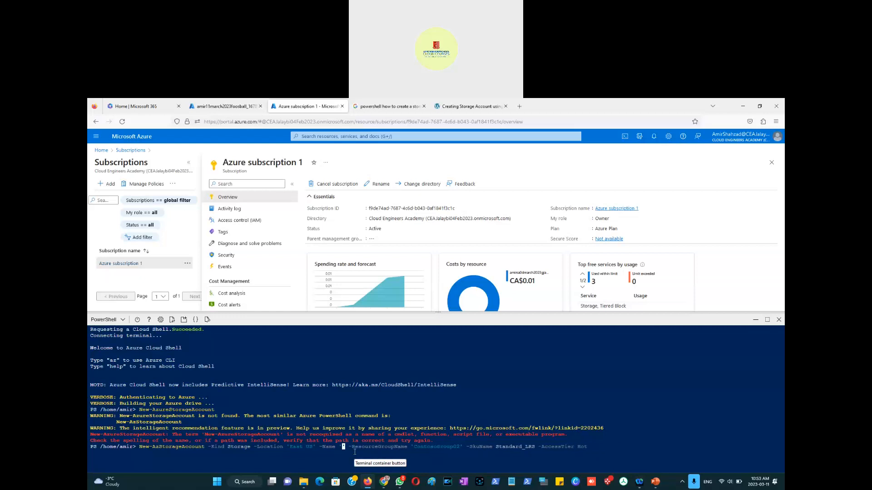
pyautogui.write('amir11march2023')
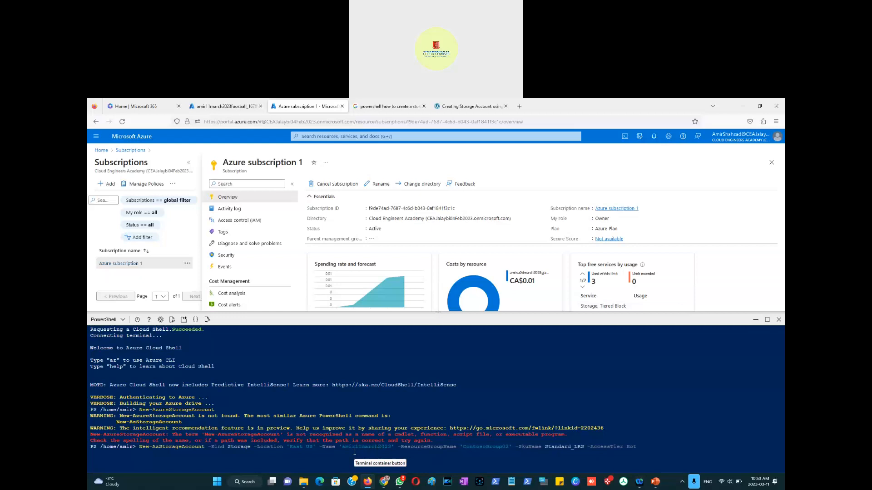
pyautogui.write('sa2')
# Step: Open the Resource groups list in the portal to check the existing group names
pyautogui.press('Right')
pyautogui.press('Right')
pyautogui.press('Right')
pyautogui.press('Right')
pyautogui.press('Right')
pyautogui.press('Right')
pyautogui.press('Right')
pyautogui.press('Right')
pyautogui.press('Right')
pyautogui.press('Right')
pyautogui.press('Right')
pyautogui.press('Right')
pyautogui.press('Right')
pyautogui.press('Right')
pyautogui.press('Right')
pyautogui.press('Right')
pyautogui.press('Right')
pyautogui.press('Right')
pyautogui.press('Right')
pyautogui.press('Right')
pyautogui.press('Right')
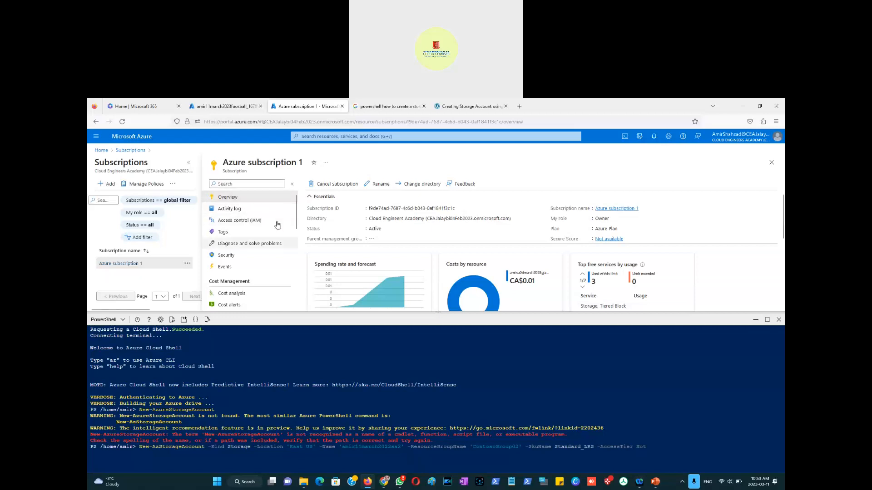
pyautogui.click(96, 137)
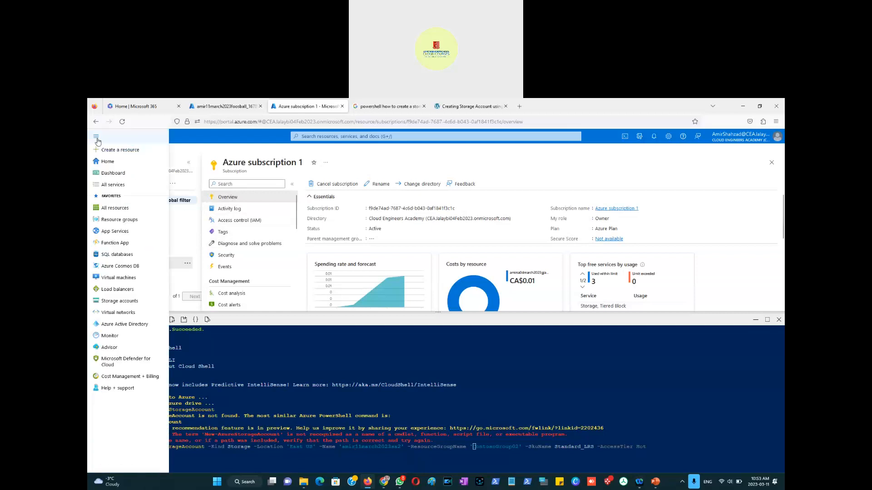
pyautogui.click(114, 221)
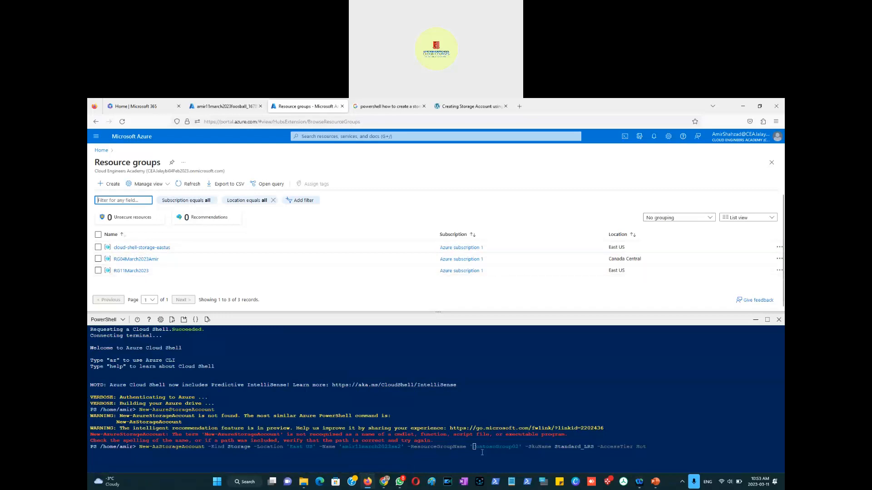
# Step: Replace the -ResourceGroupName value in the command with RG11March2023
pyautogui.click(515, 448)
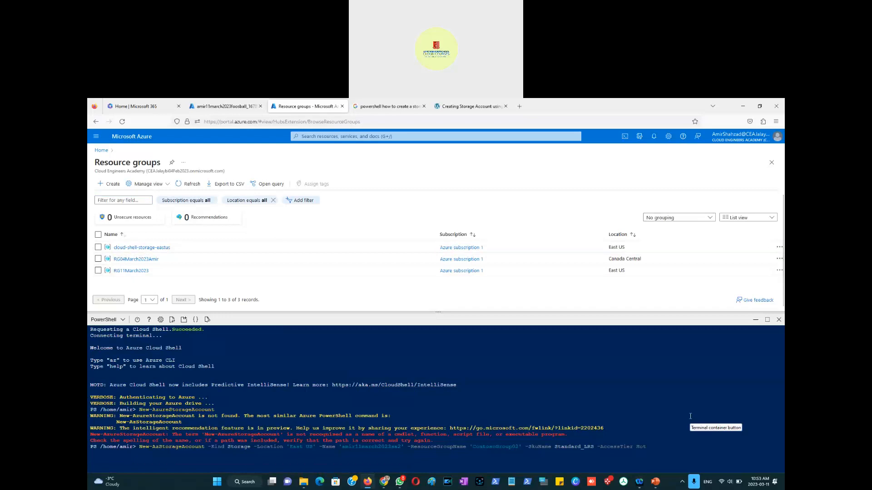
pyautogui.press('Right')
pyautogui.press('Right')
pyautogui.press('Right')
pyautogui.press('Right')
pyautogui.press('Right')
pyautogui.press('Right')
pyautogui.press('Right')
pyautogui.press('Right')
pyautogui.press('Right')
pyautogui.press('Right')
pyautogui.press('Right')
pyautogui.press('Right')
pyautogui.press('Right')
pyautogui.press('BackSpace')
pyautogui.press('BackSpace')
pyautogui.press('BackSpace')
pyautogui.press('BackSpace')
pyautogui.press('BackSpace')
pyautogui.press('BackSpace')
pyautogui.press('BackSpace')
pyautogui.press('BackSpace')
pyautogui.press('BackSpace')
pyautogui.press('BackSpace')
pyautogui.press('BackSpace')
pyautogui.press('BackSpace')
pyautogui.press('BackSpace')
pyautogui.press('BackSpace')
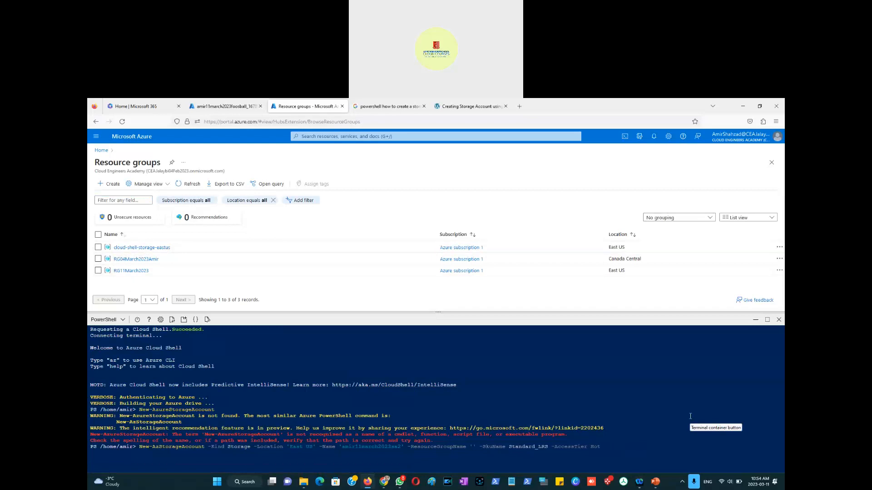
pyautogui.write('RG11March2023')
pyautogui.press('Right')
pyautogui.press('Right')
pyautogui.press('Right')
pyautogui.press('Right')
pyautogui.press('Right')
pyautogui.press('Right')
pyautogui.press('Right')
pyautogui.press('Right')
pyautogui.press('Right')
pyautogui.press('Right')
pyautogui.press('Right')
pyautogui.press('Right')
pyautogui.press('Right')
pyautogui.press('Right')
pyautogui.press('Right')
pyautogui.press('Right')
pyautogui.press('Right')
pyautogui.press('Right')
pyautogui.press('Right')
pyautogui.press('Right')
pyautogui.press('Right')
pyautogui.press('Right')
pyautogui.press('Right')
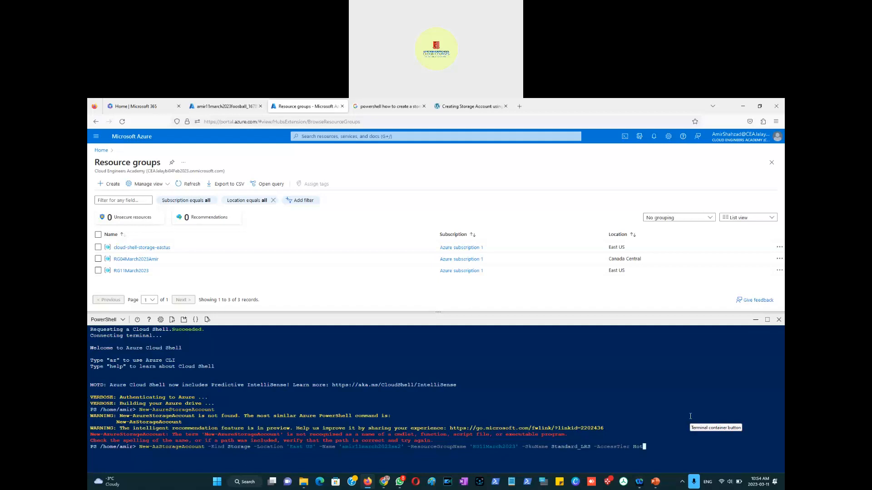
# Step: Run the edited New-AzStorageAccount command in Cloud Shell
pyautogui.press('Left')
pyautogui.press('Left')
pyautogui.press('Left')
pyautogui.press('Left')
pyautogui.press('Left')
pyautogui.press('Left')
pyautogui.press('Left')
pyautogui.press('Left')
pyautogui.press('Left')
pyautogui.press('Left')
pyautogui.press('Left')
pyautogui.press('Left')
pyautogui.press('Left')
pyautogui.press('Left')
pyautogui.press('Left')
pyautogui.press('Left')
pyautogui.press('Left')
pyautogui.press('Left')
pyautogui.press('Left')
pyautogui.press('Left')
pyautogui.press('Left')
pyautogui.press('Left')
pyautogui.press('Left')
pyautogui.press('Left')
pyautogui.press('Left')
pyautogui.press('Left')
pyautogui.press('Left')
pyautogui.press('Left')
pyautogui.press('Left')
pyautogui.press('Left')
pyautogui.press('Left')
pyautogui.press('Left')
pyautogui.press('Left')
pyautogui.press('Left')
pyautogui.press('Left')
pyautogui.press('Left')
pyautogui.press('Right')
pyautogui.press('Right')
pyautogui.press('Right')
pyautogui.press('Right')
pyautogui.press('Right')
pyautogui.press('Right')
pyautogui.press('Right')
pyautogui.press('Right')
pyautogui.press('Right')
pyautogui.press('Right')
pyautogui.press('Right')
pyautogui.press('Right')
pyautogui.press('Right')
pyautogui.press('Right')
pyautogui.press('Right')
pyautogui.press('Right')
pyautogui.press('Right')
pyautogui.press('Right')
pyautogui.press('Right')
pyautogui.press('Right')
pyautogui.press('Right')
pyautogui.press('Right')
pyautogui.press('Right')
pyautogui.press('Right')
pyautogui.press('Right')
pyautogui.press('Right')
pyautogui.press('Right')
pyautogui.press('Right')
pyautogui.press('Right')
pyautogui.press('Right')
pyautogui.press('Right')
pyautogui.press('Right')
pyautogui.press('Right')
pyautogui.press('Right')
pyautogui.press('Right')
pyautogui.press('Right')
pyautogui.press('Right')
pyautogui.press('Right')
pyautogui.press('Right')
pyautogui.press('Right')
pyautogui.press('Right')
pyautogui.press('Right')
pyautogui.press('Right')
pyautogui.press('Right')
pyautogui.press('Left')
pyautogui.press('Left')
pyautogui.press('Left')
pyautogui.press('Right')
pyautogui.press('Right')
pyautogui.press('Right')
pyautogui.press('Return')
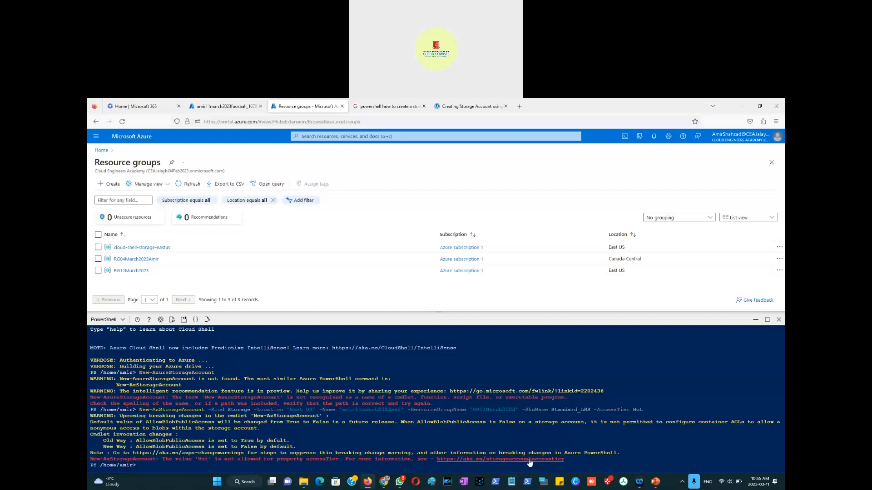
# Step: Open the documentation linked from the error and read the allowed AccessTier values
pyautogui.click(500, 460)
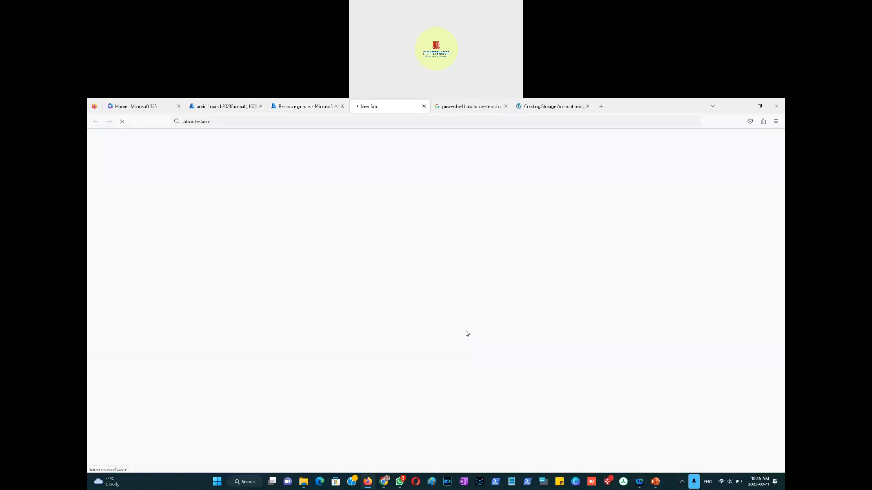
pyautogui.scroll(3, 491, 277)
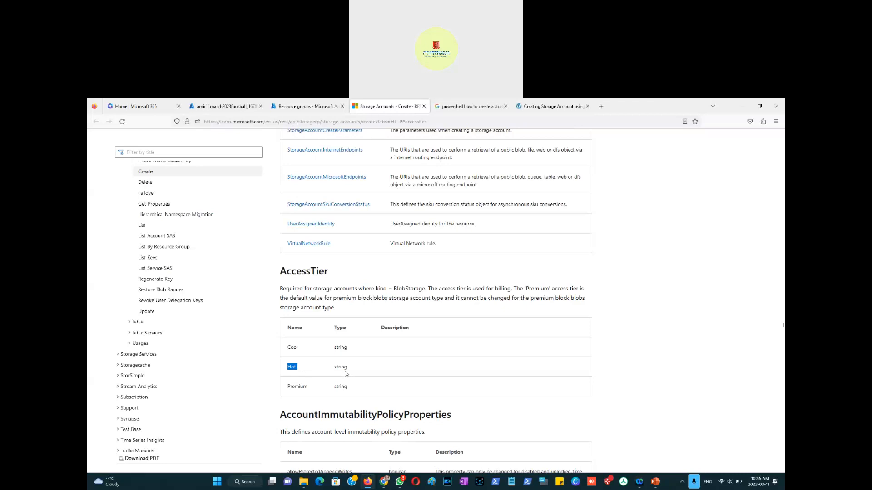
pyautogui.scroll(-3, 346, 373)
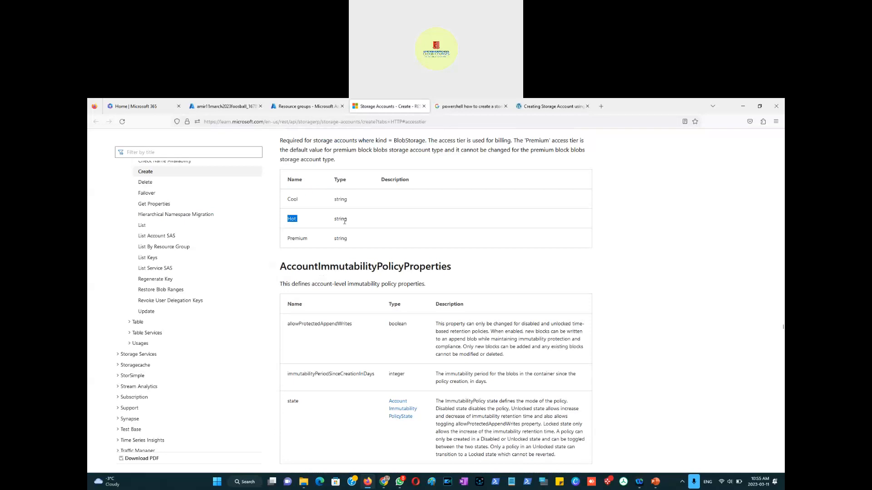
pyautogui.scroll(1, 345, 222)
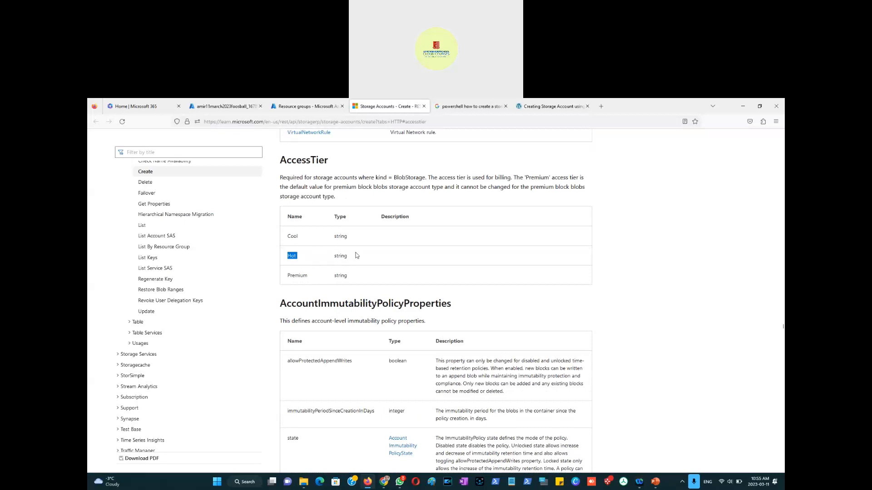
pyautogui.scroll(-4, 357, 255)
pyautogui.scroll(-4, 356, 255)
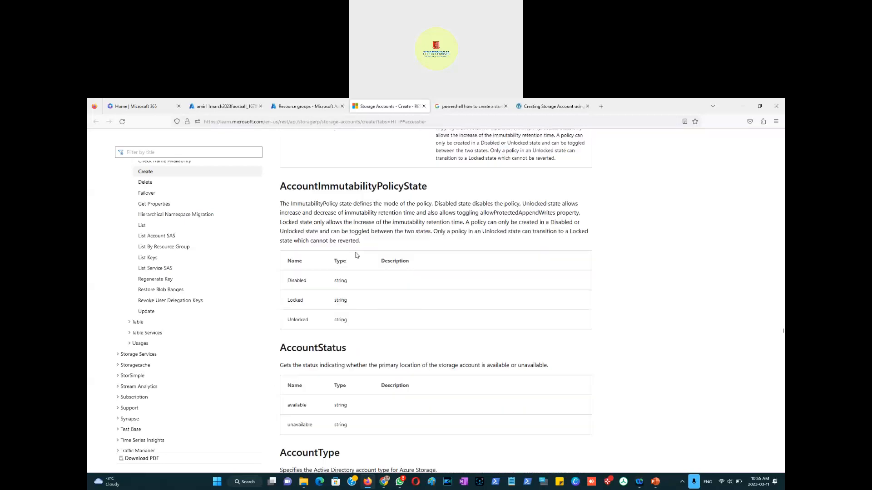
pyautogui.scroll(-5, 356, 255)
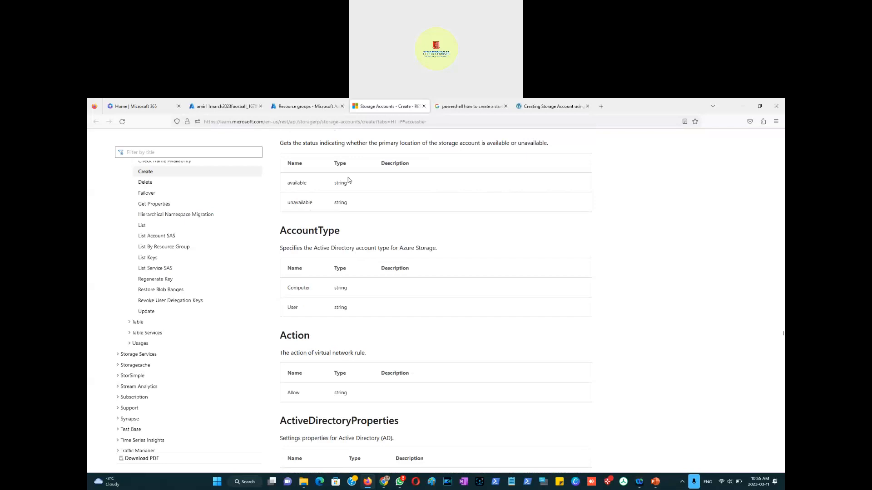
pyautogui.scroll(8, 348, 178)
# Step: Search the web for examples create storage account in cloudshell
pyautogui.click(342, 122)
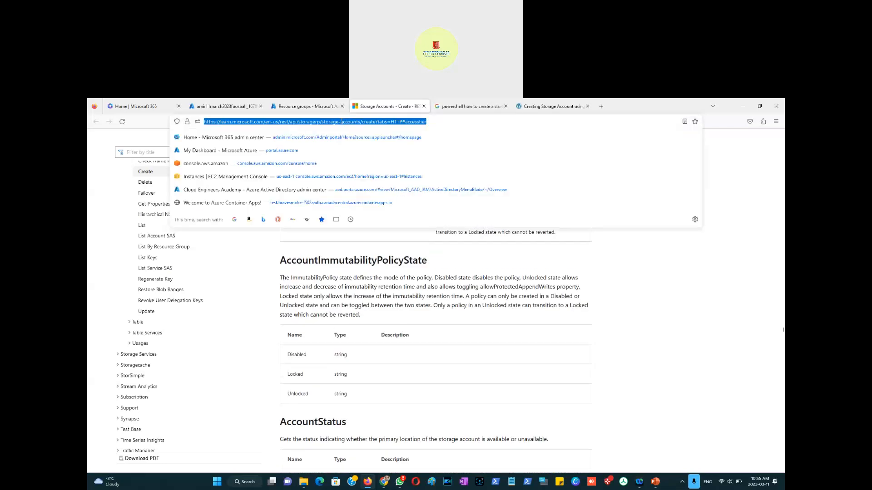
pyautogui.write('exam')
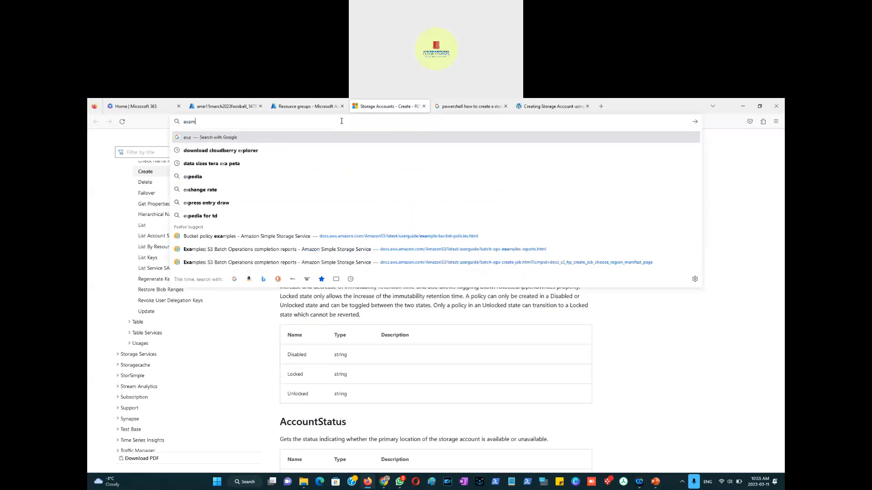
pyautogui.write('ples creat')
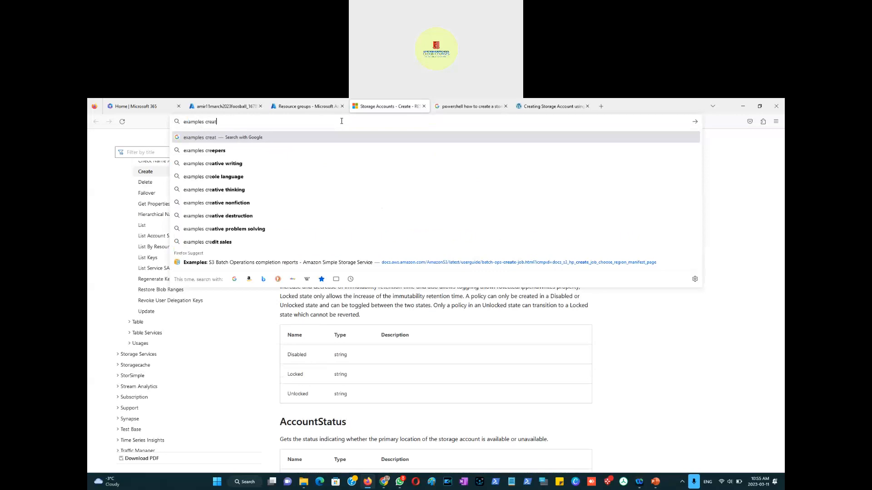
pyautogui.write('e stora')
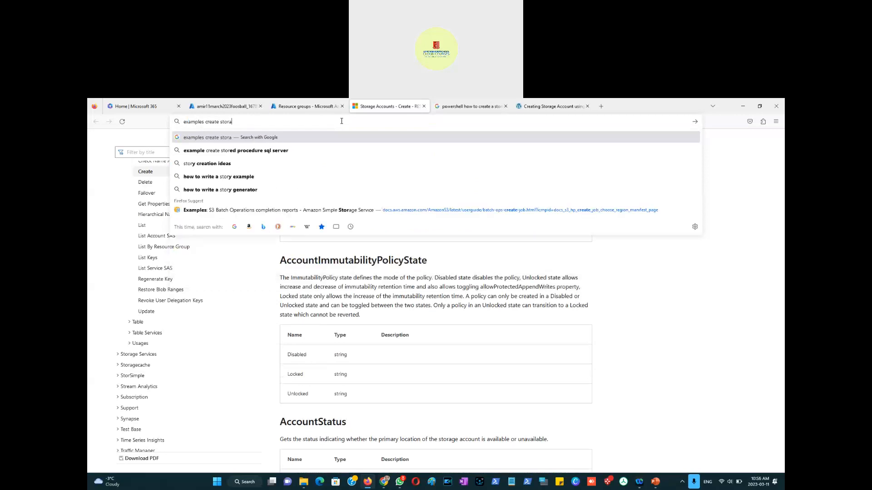
pyautogui.write('ge account i')
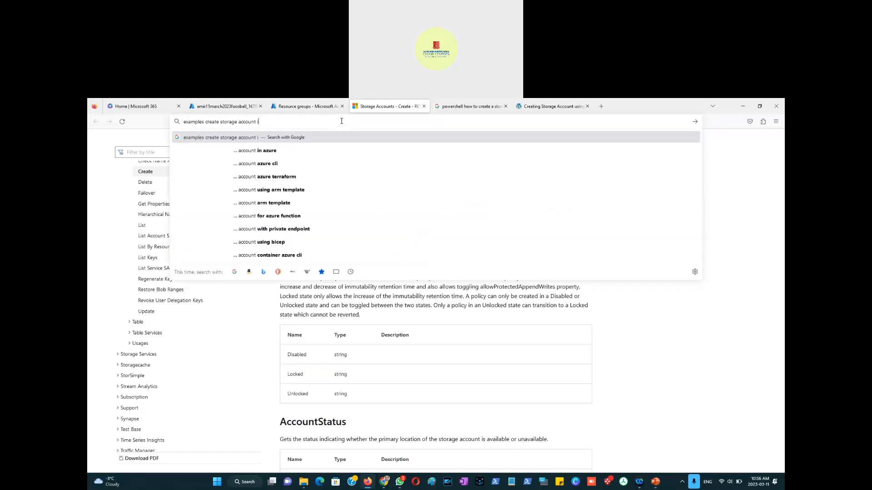
pyautogui.write('n cloudshell')
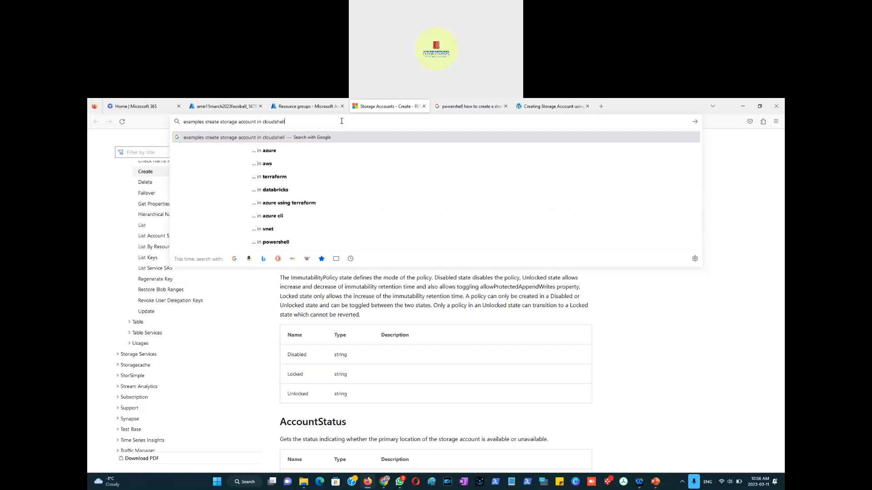
pyautogui.press('Return')
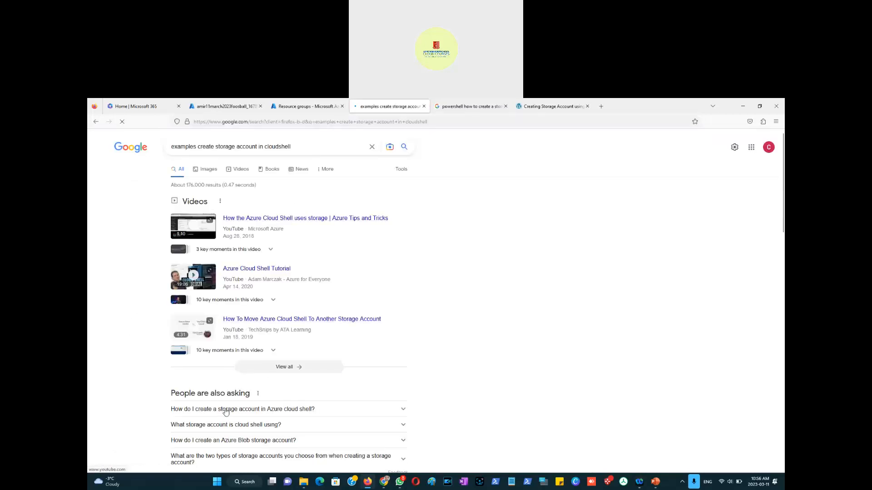
# Step: Expand the related questions in the search results about creating storage accounts in Cloud Shell
pyautogui.click(227, 410)
pyautogui.scroll(-3, 157, 399)
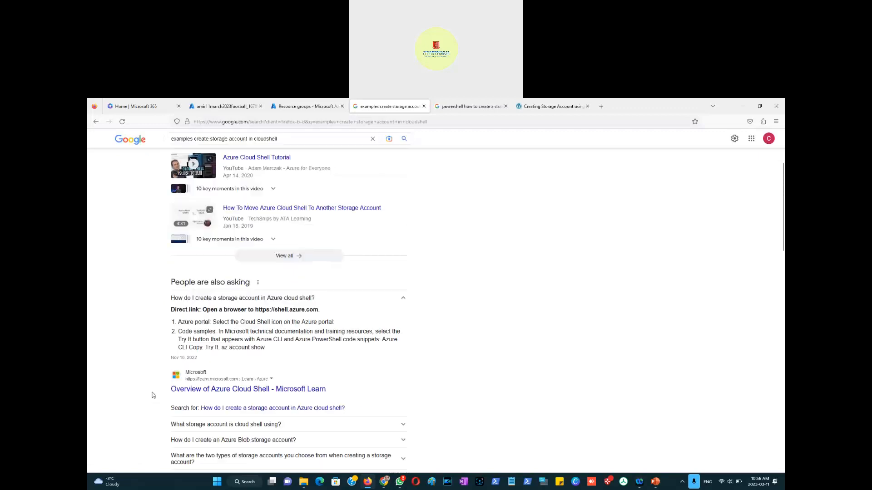
pyautogui.scroll(-2, 142, 383)
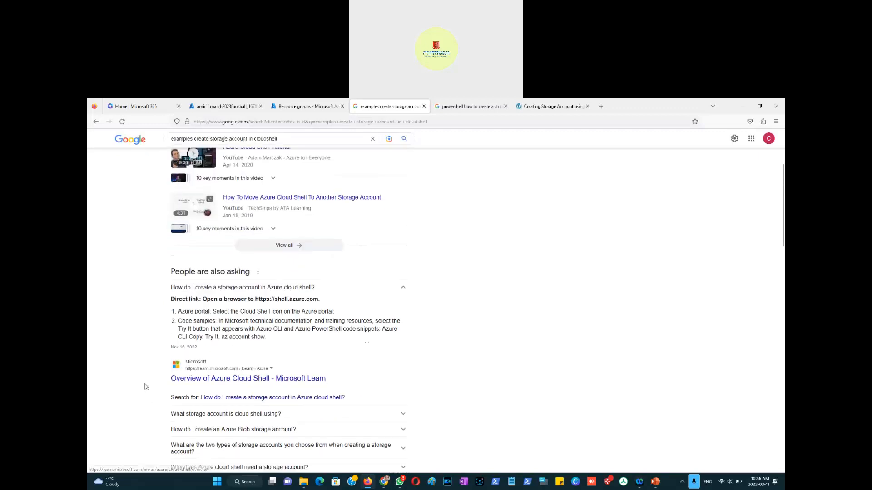
pyautogui.click(255, 351)
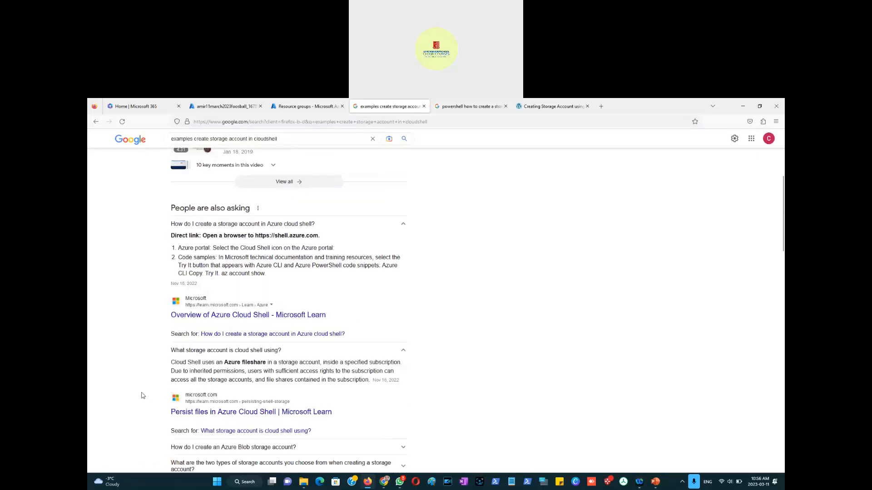
pyautogui.scroll(-3, 144, 395)
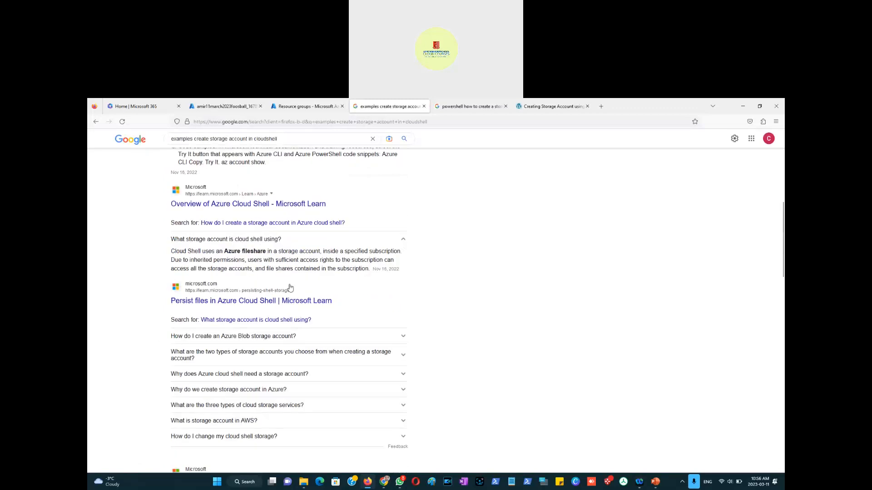
pyautogui.click(258, 337)
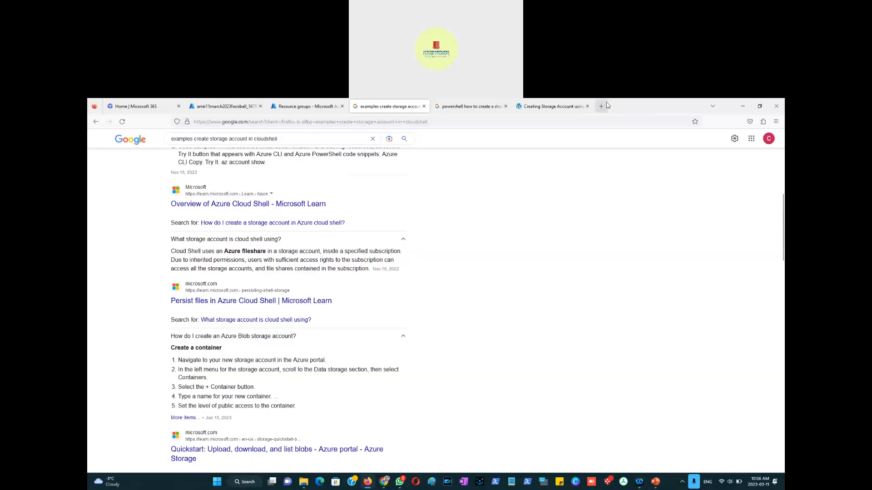
# Step: Open ChatGPT in a new tab and start logging in with a Microsoft account
pyautogui.click(601, 106)
pyautogui.write('c')
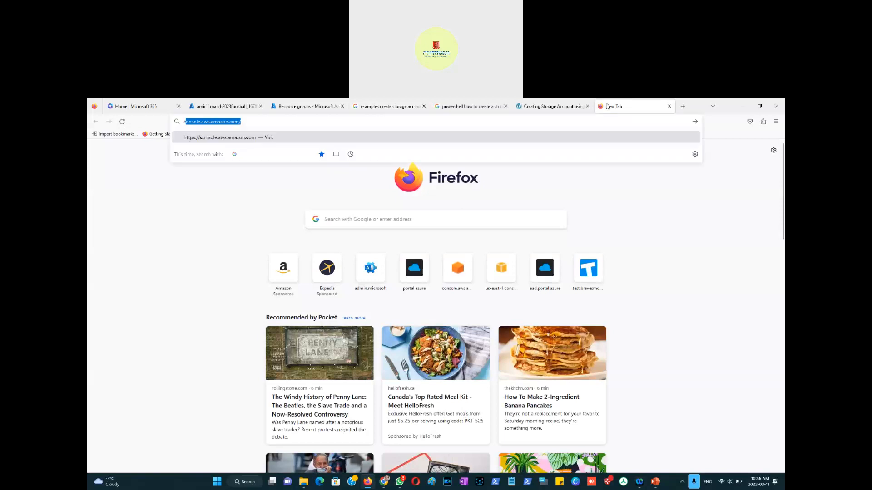
pyautogui.write('hatgpt')
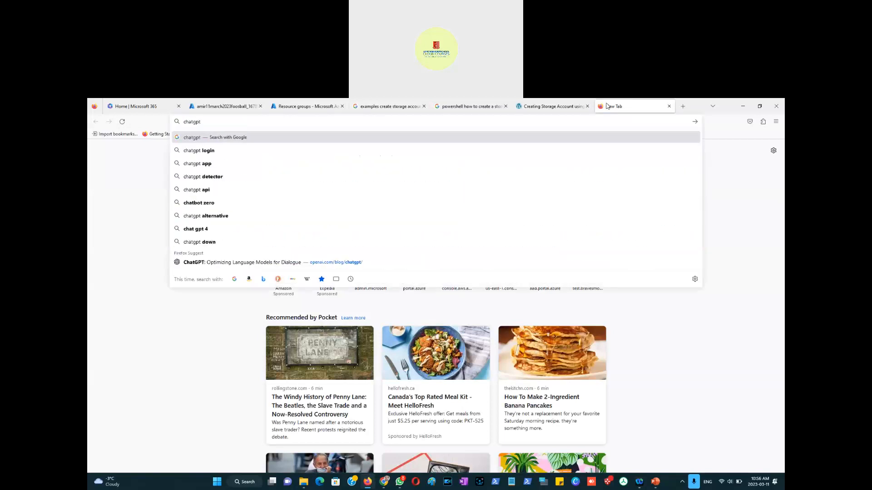
pyautogui.press('Return')
pyautogui.click(262, 216)
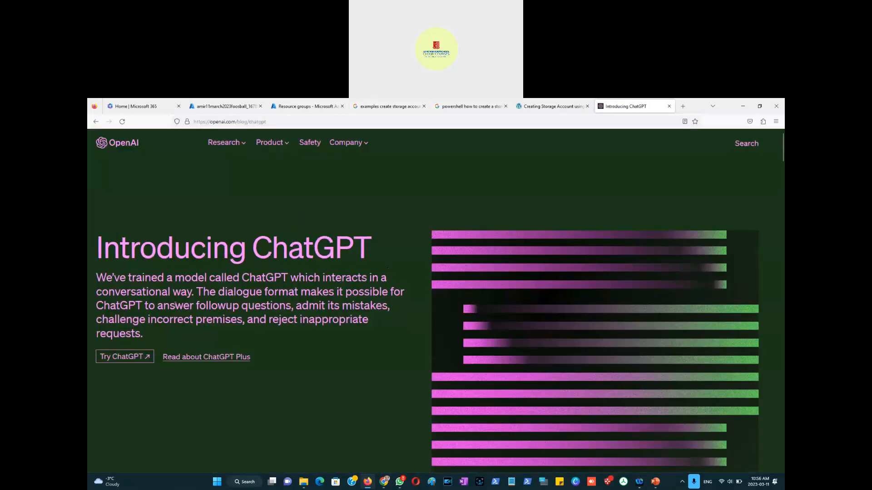
pyautogui.click(135, 361)
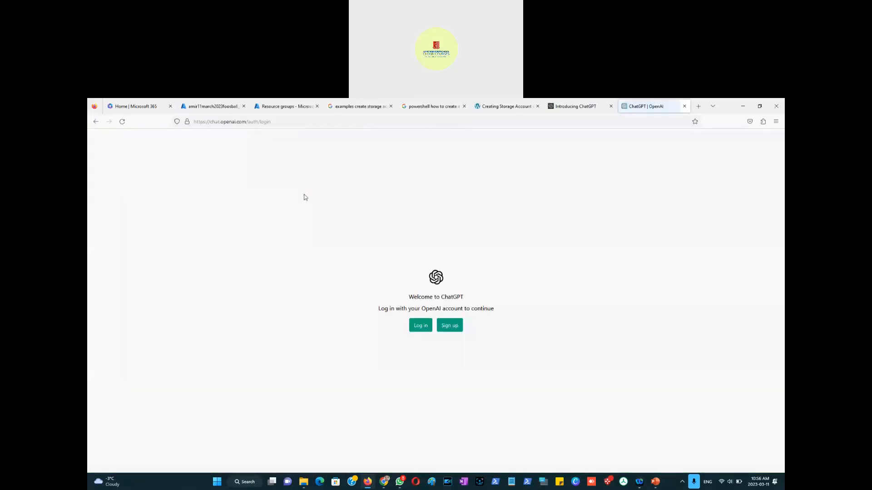
pyautogui.click(420, 332)
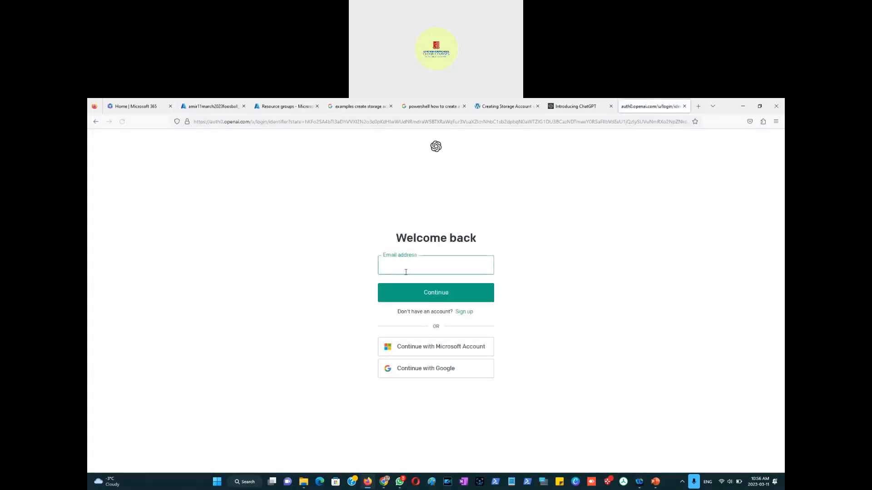
pyautogui.click(438, 349)
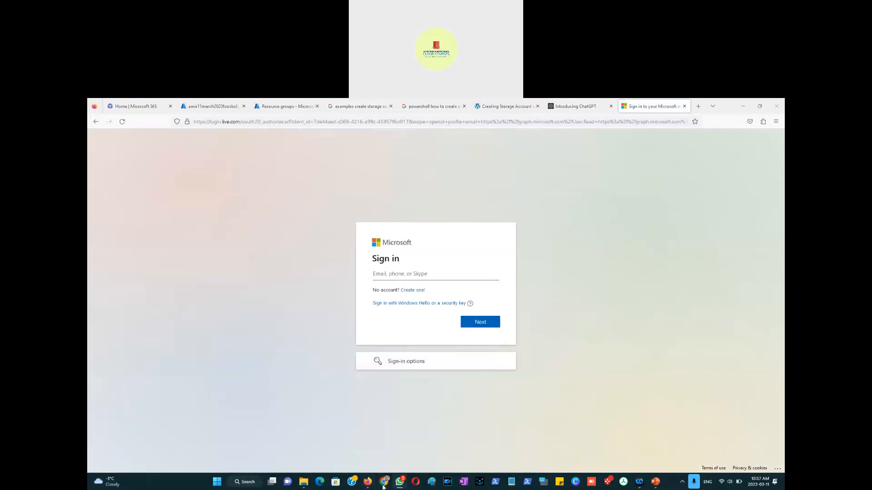
# Step: Switch to the other browser window, search for chatgpt and open the Introducing ChatGPT page
pyautogui.moveTo(384, 482)
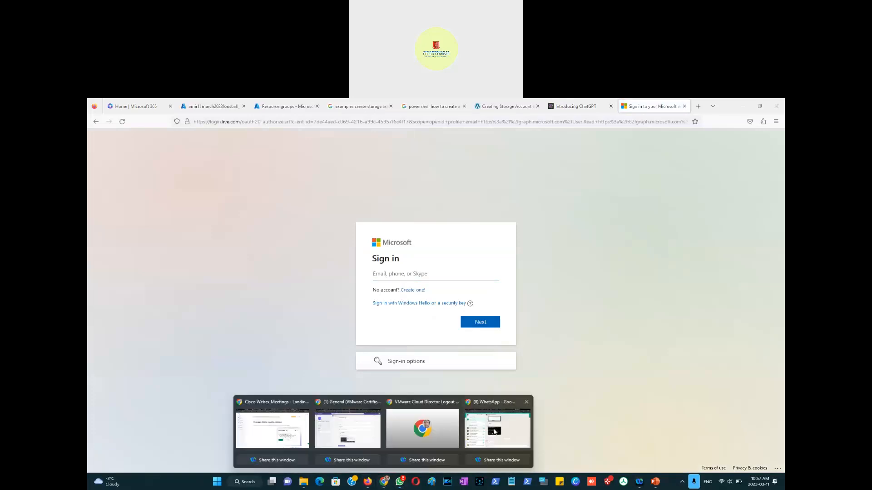
pyautogui.click(404, 429)
pyautogui.click(526, 110)
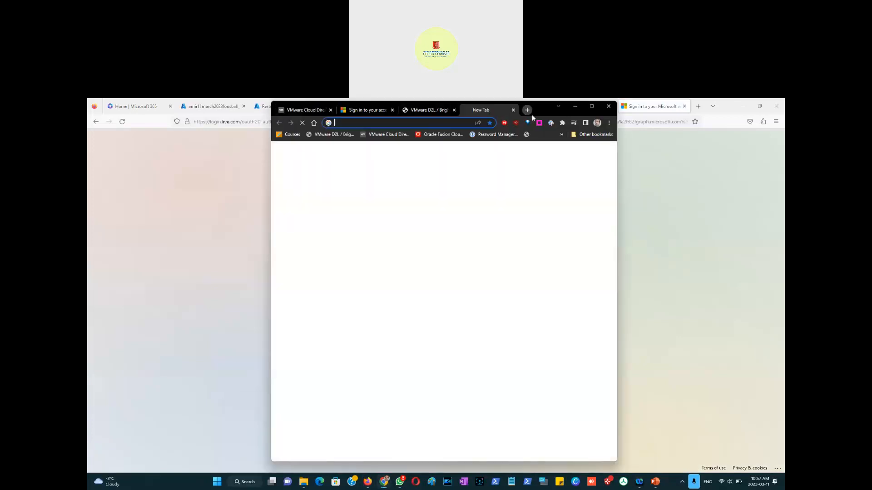
pyautogui.click(590, 105)
pyautogui.write('chatgpt')
pyautogui.press('Return')
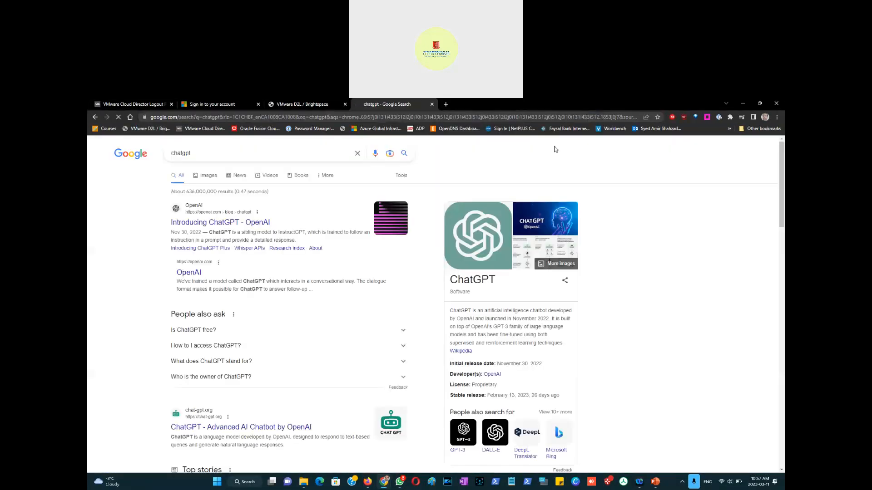
pyautogui.click(232, 222)
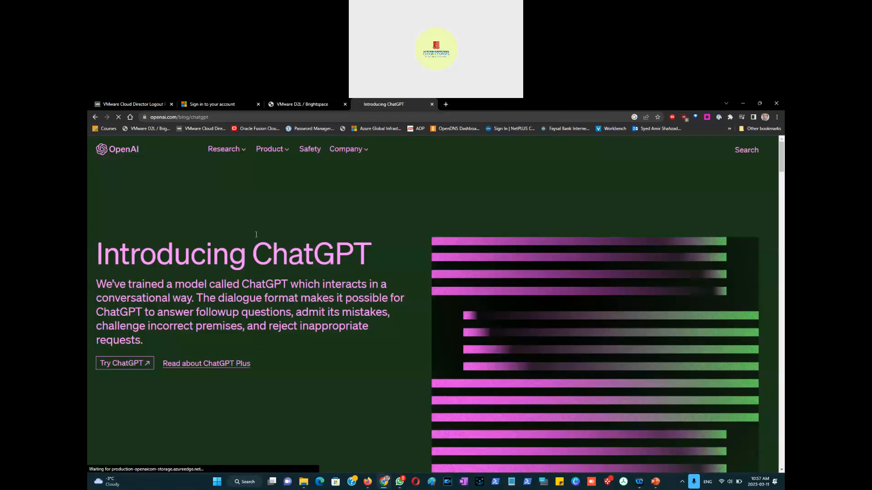
# Step: Open ChatGPT from the announcement page and log in with a Google account
pyautogui.click(128, 371)
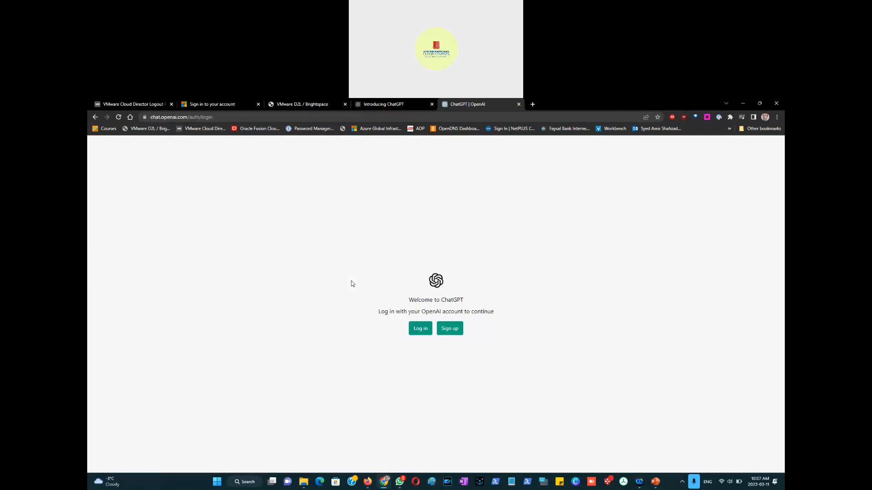
pyautogui.click(423, 332)
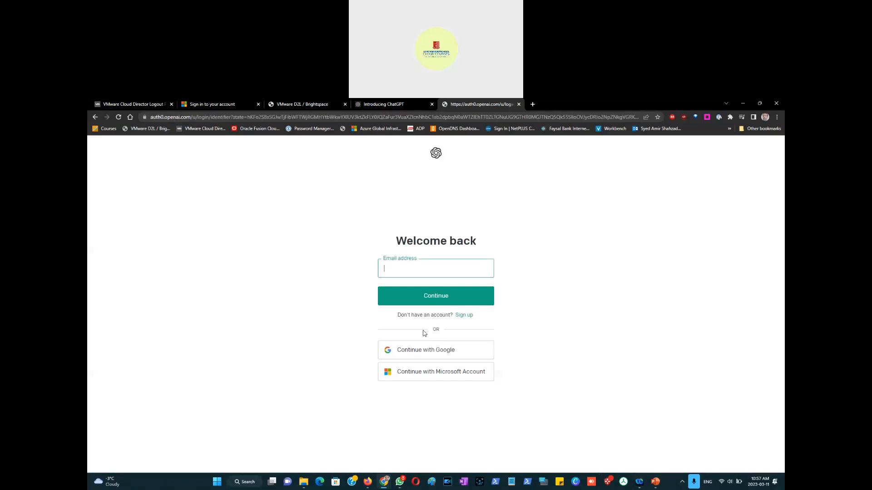
pyautogui.click(433, 351)
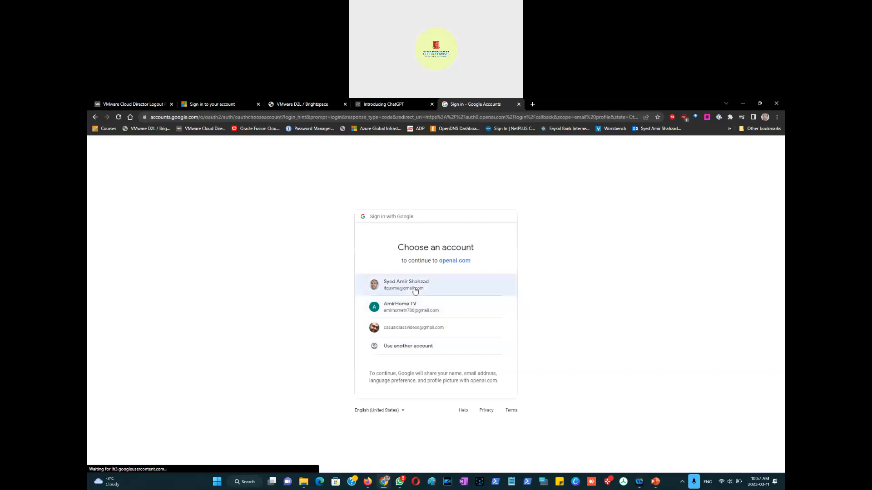
pyautogui.click(414, 291)
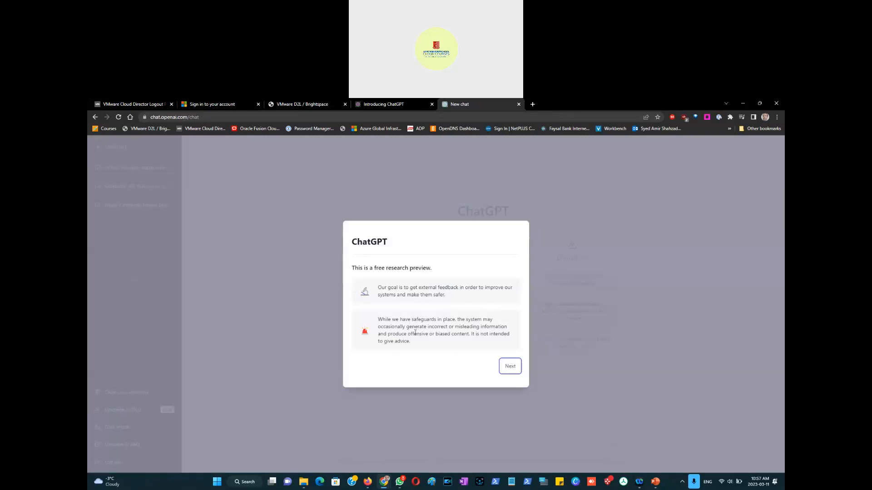
# Step: Step through and close the ChatGPT introduction dialog
pyautogui.click(509, 366)
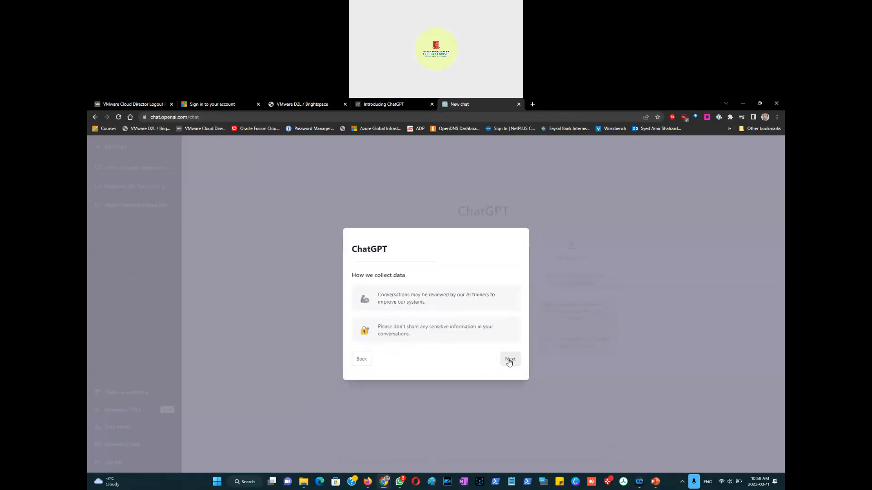
pyautogui.click(509, 361)
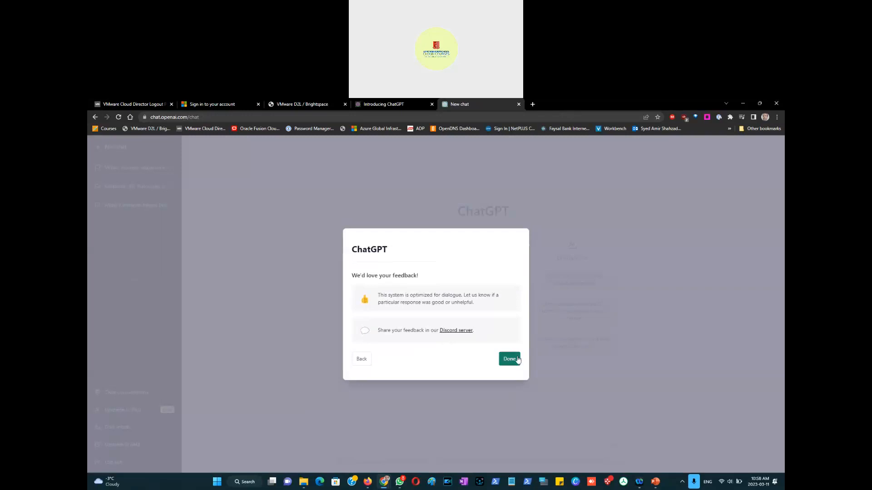
pyautogui.click(510, 359)
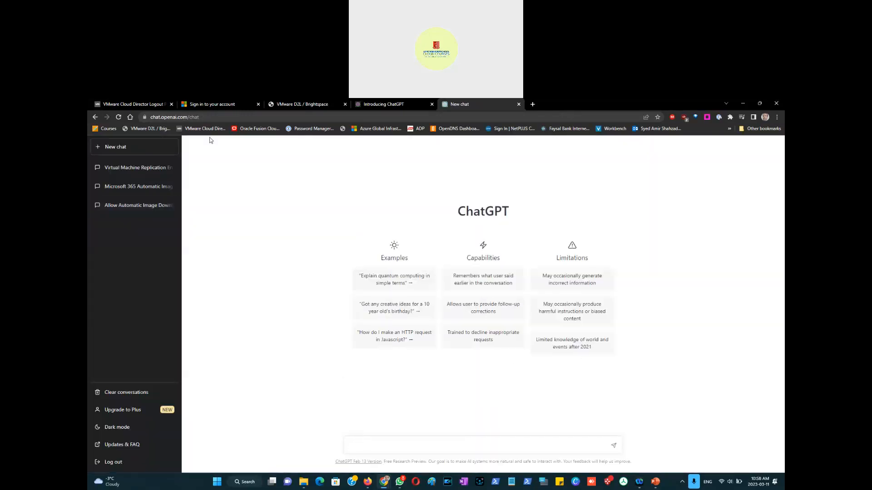
pyautogui.click(205, 118)
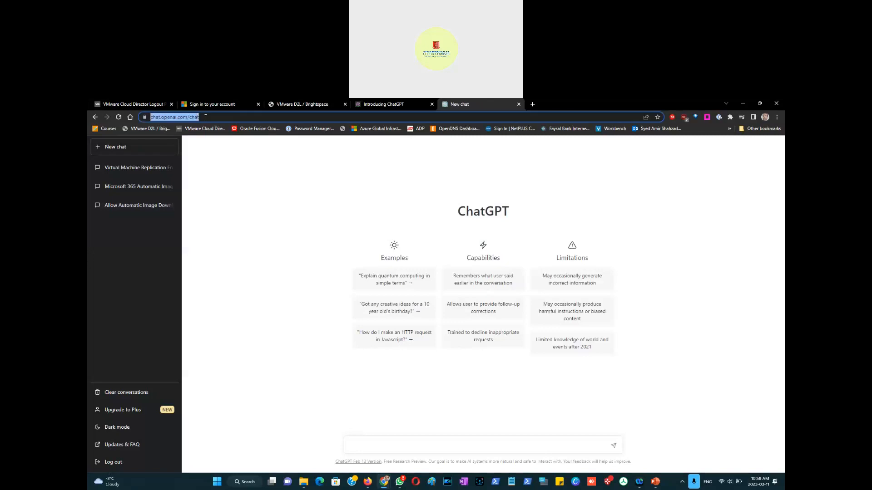
pyautogui.hotkey('alt', 'Tab')
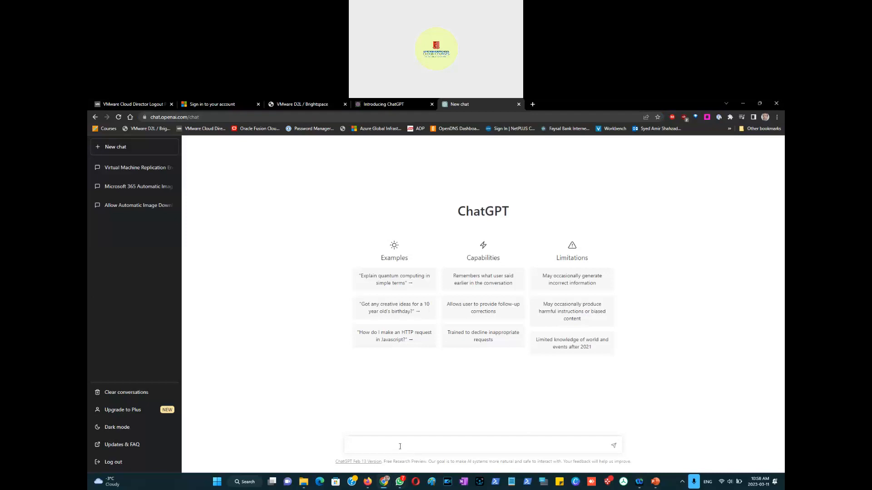
# Step: Ask ChatGPT how to create storage account in cloudshell
pyautogui.write('how to create storage account in cloudshell')
pyautogui.press('Return')
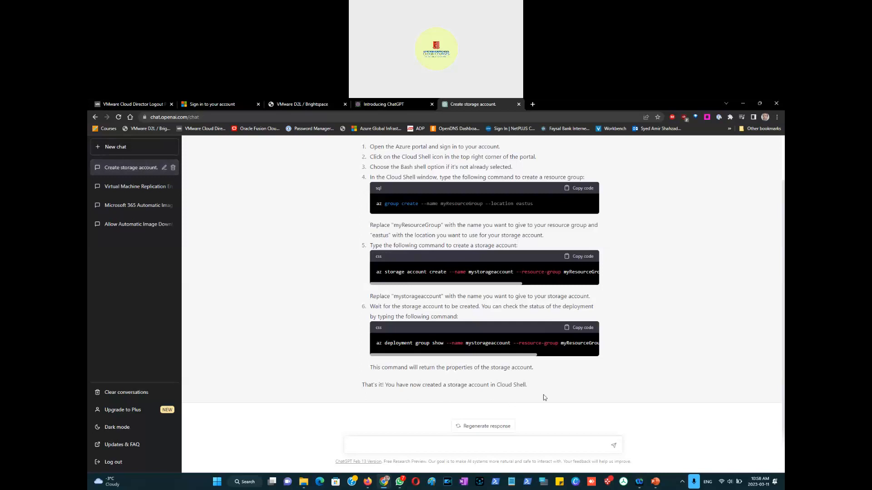
# Step: Copy the deployment group show command from the answer and paste it into a new Notepad document
pyautogui.click(581, 329)
pyautogui.click(656, 484)
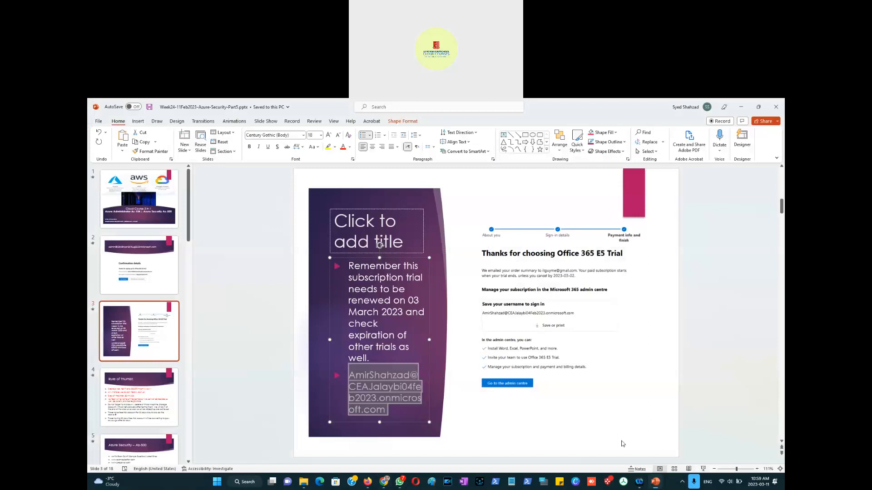
pyautogui.click(741, 108)
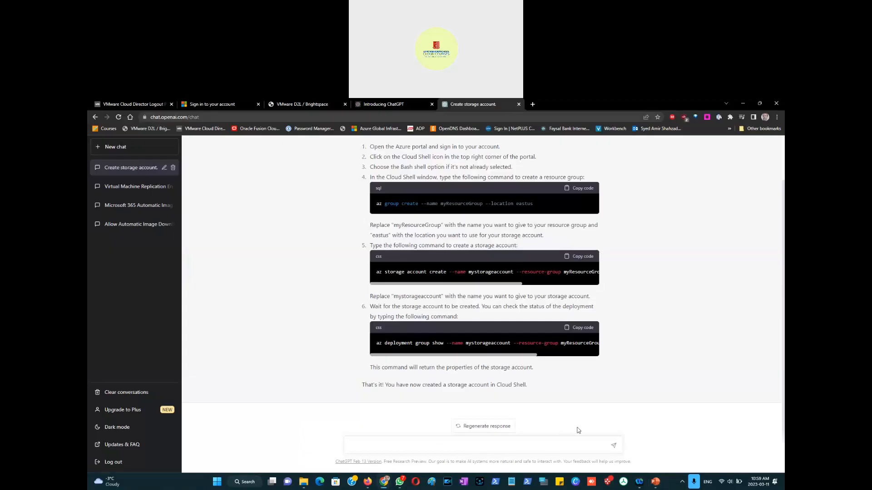
pyautogui.click(511, 482)
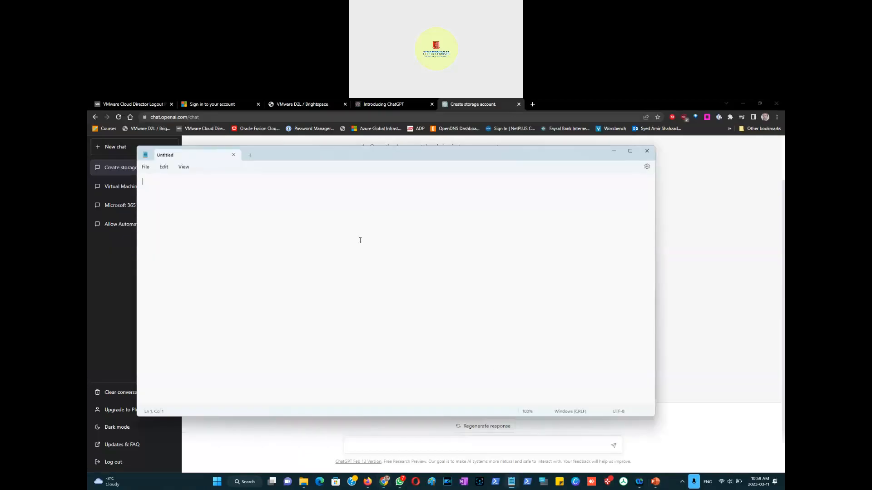
pyautogui.hotkey('ctrl', 'v')
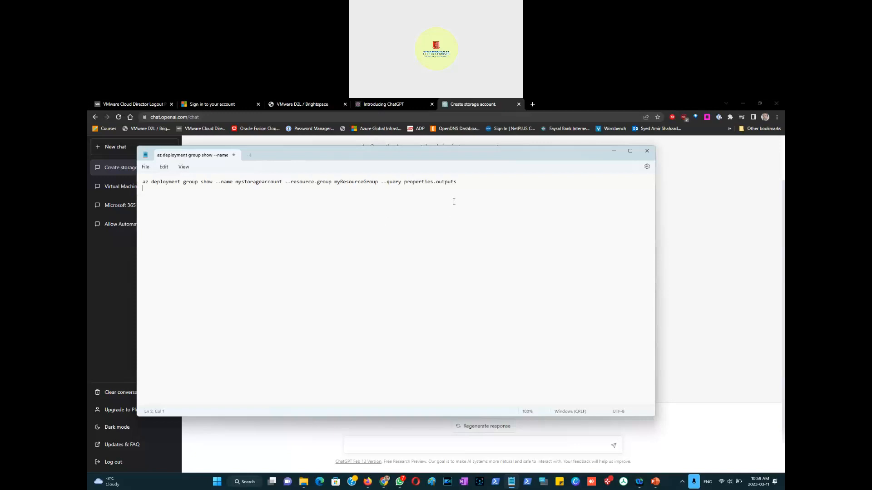
pyautogui.press('BackSpace')
pyautogui.hotkey('shift', 'Down')
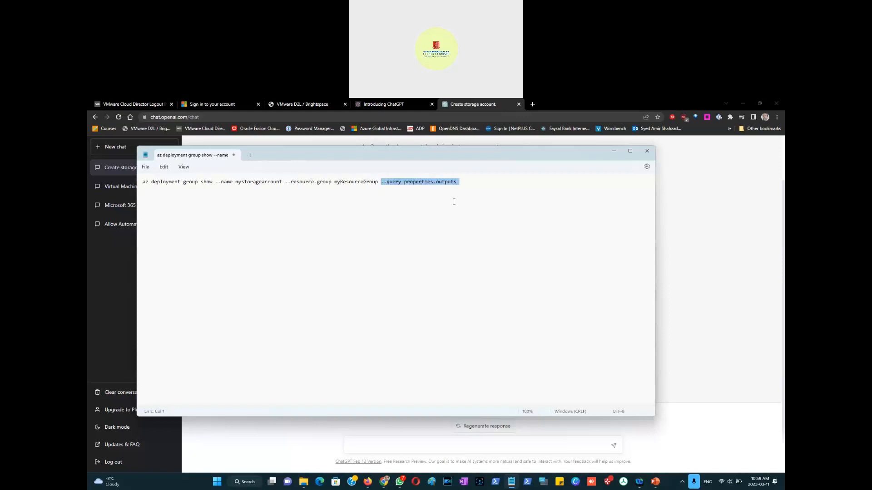
pyautogui.hotkey('shift', 'Up')
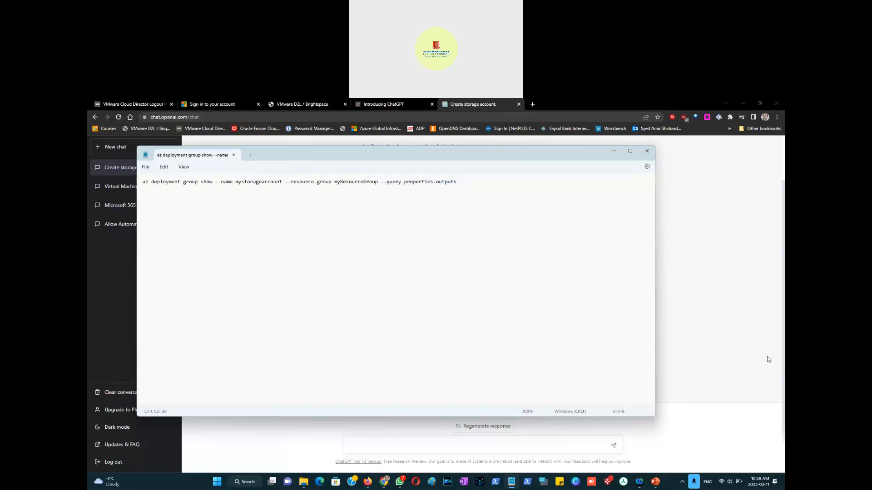
# Step: Ask ChatGPT how to create an Azure storage account in PowerShell
pyautogui.click(716, 366)
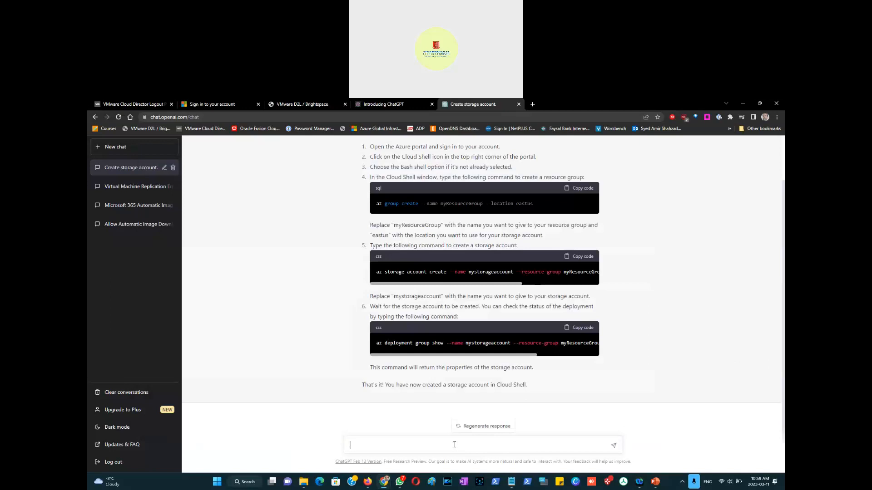
pyautogui.write('how to create a storage account')
pyautogui.press('Left')
pyautogui.press('Left')
pyautogui.press('Left')
pyautogui.press('Left')
pyautogui.press('Left')
pyautogui.press('Left')
pyautogui.write('azure storage account in powershell')
pyautogui.press('Return')
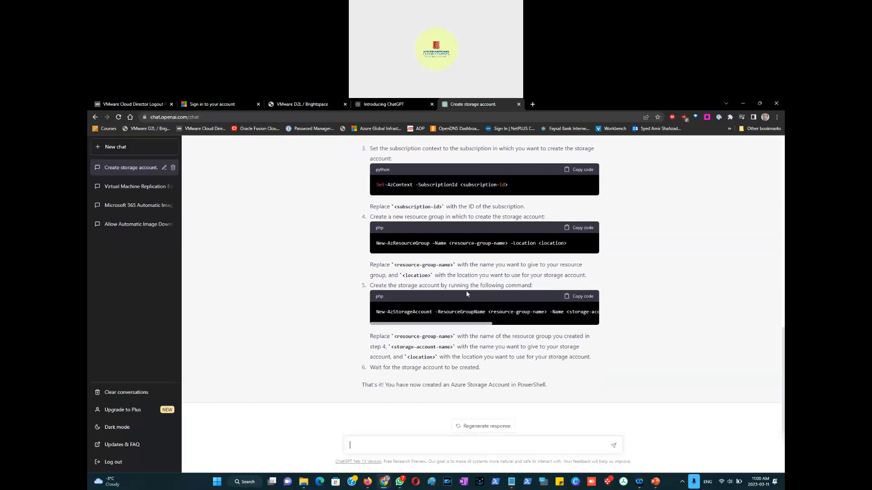
# Step: Copy the New-AzStorageAccount command from the answer and paste it on a new line in Notepad
pyautogui.click(583, 296)
pyautogui.click(512, 482)
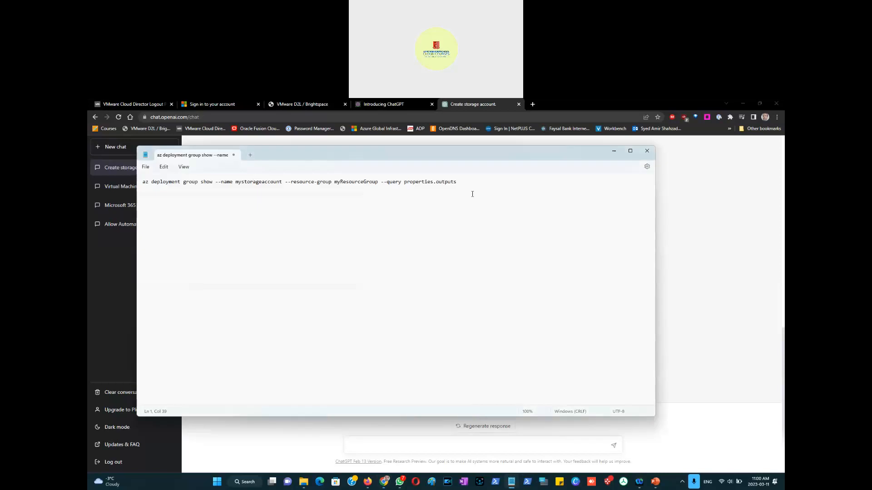
pyautogui.press('Return')
pyautogui.press('Return')
pyautogui.hotkey('ctrl', 'v')
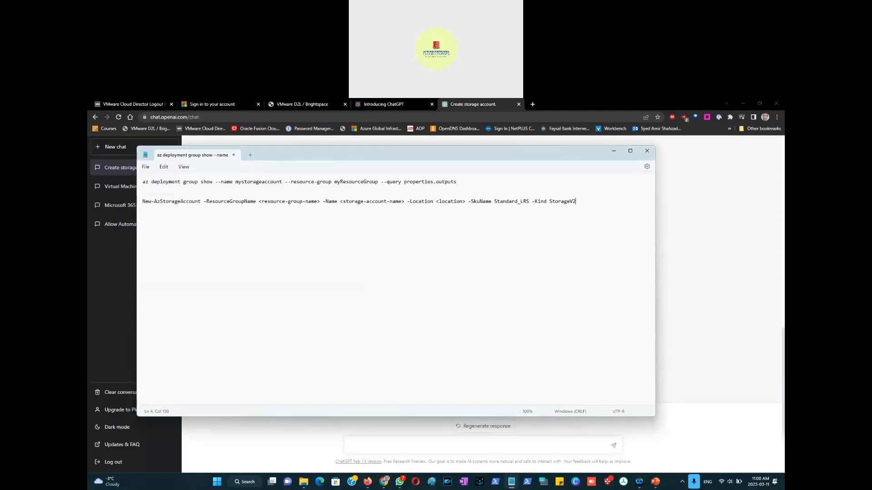
pyautogui.press('Left')
pyautogui.press('Left')
pyautogui.press('Left')
# Step: Move the Notepad window aside and switch to the Azure portal Resource groups tab with Cloud Shell
pyautogui.hotkey('alt', 'Tab')
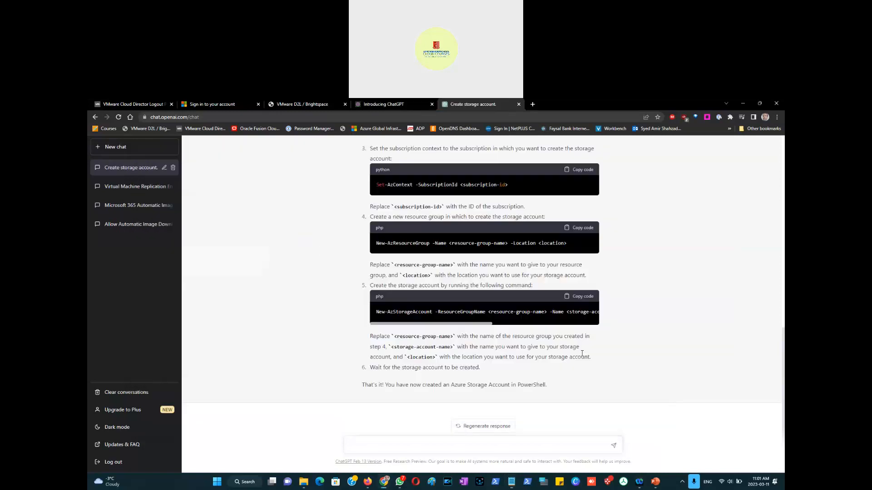
pyautogui.hotkey('alt', 'Tab')
pyautogui.moveTo(325, 153); pyautogui.dragTo(537, 166)
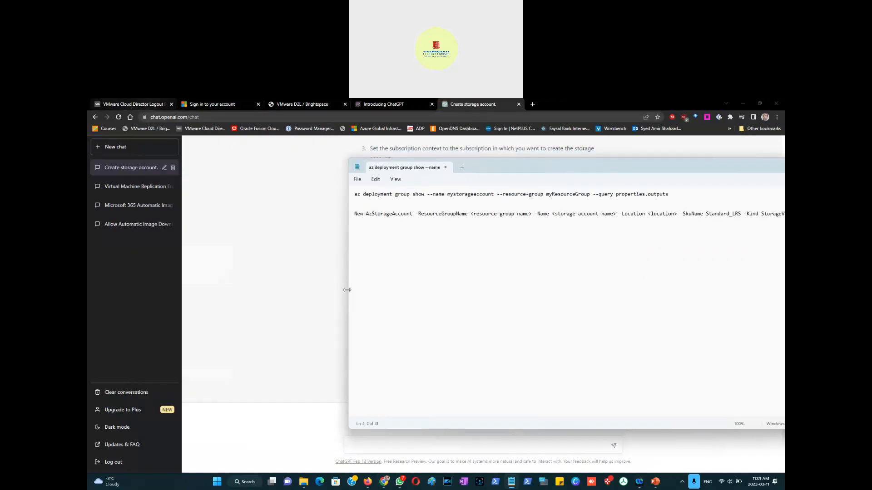
pyautogui.click(367, 483)
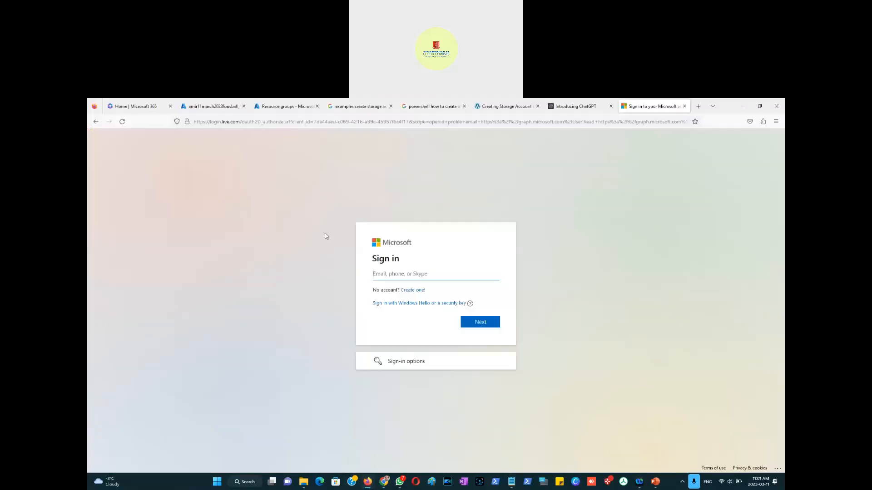
pyautogui.click(270, 107)
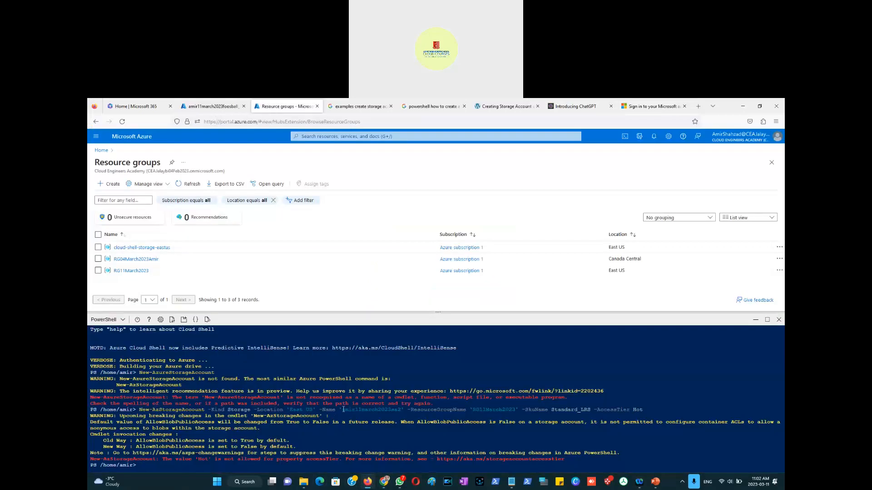
# Step: Replace the storage-account-name placeholder in Notepad with amir11march2023sa2 copied from the earlier Cloud Shell command
pyautogui.moveTo(343, 409); pyautogui.dragTo(402, 410)
pyautogui.hotkey('ctrl', 'c')
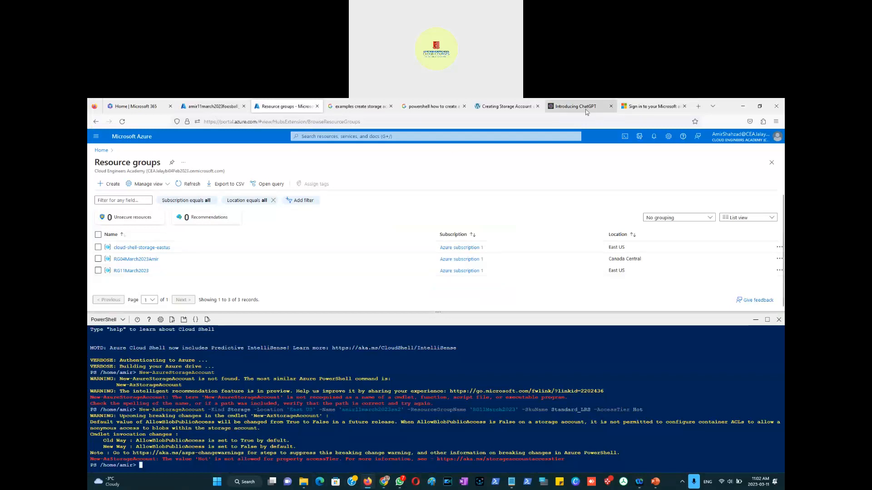
pyautogui.hotkey('alt', 'Tab')
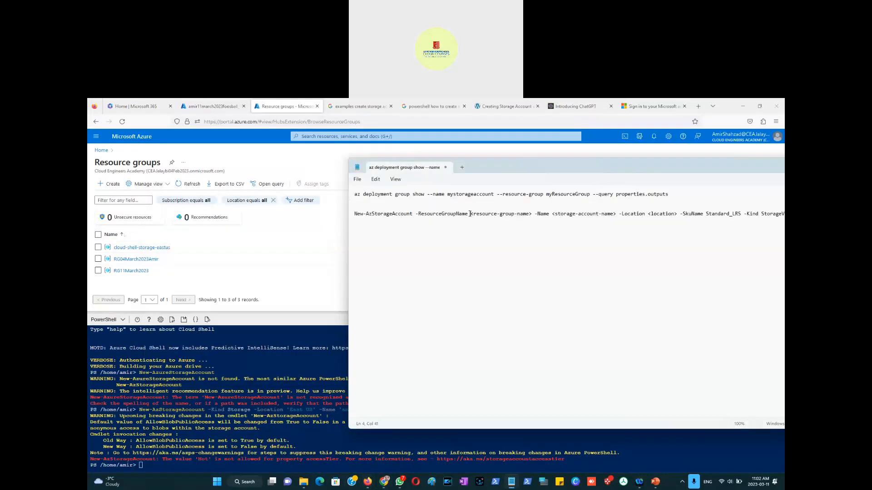
pyautogui.moveTo(617, 214); pyautogui.dragTo(550, 216)
pyautogui.hotkey('ctrl', 'v')
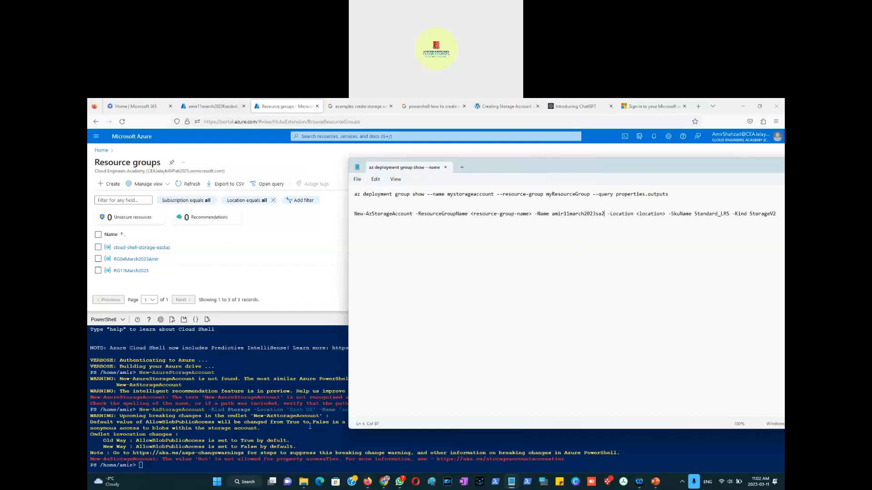
# Step: Replace the resource-group-name placeholder with RG11March2023 copied from the Cloud Shell command
pyautogui.click(340, 404)
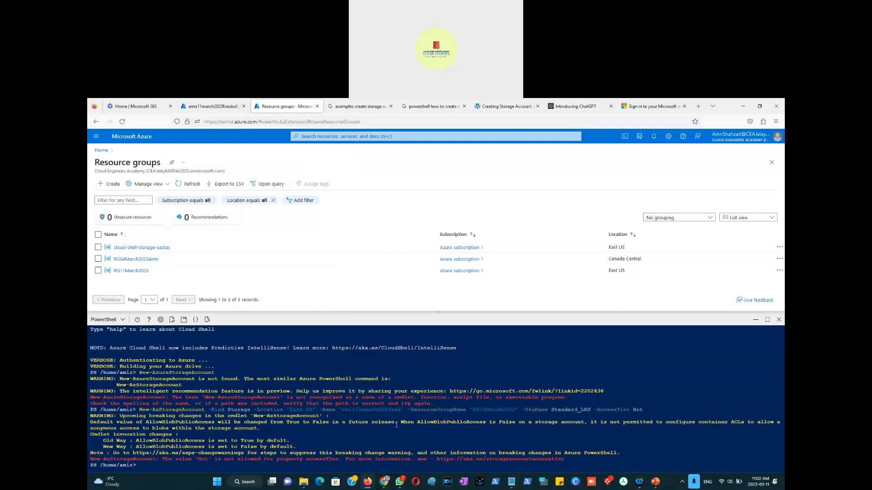
pyautogui.moveTo(472, 410); pyautogui.dragTo(514, 410)
pyautogui.hotkey('alt', 'Tab')
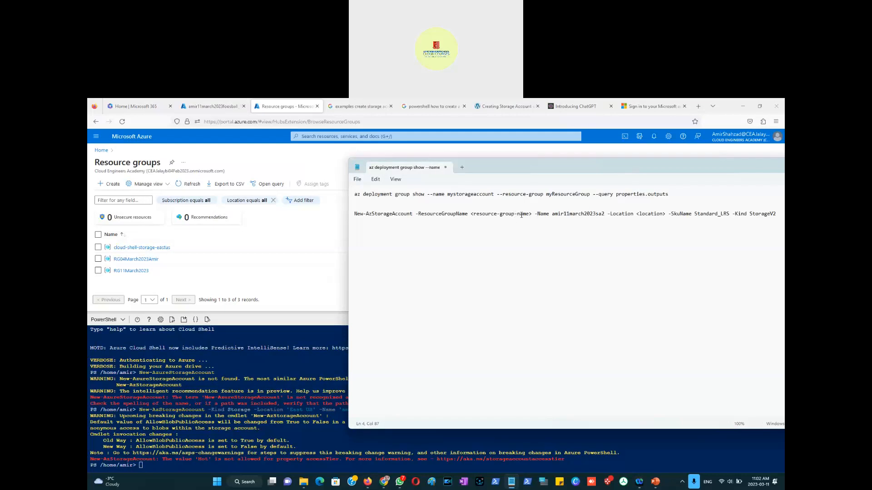
pyautogui.moveTo(532, 214); pyautogui.dragTo(471, 216)
pyautogui.hotkey('ctrl', 'v')
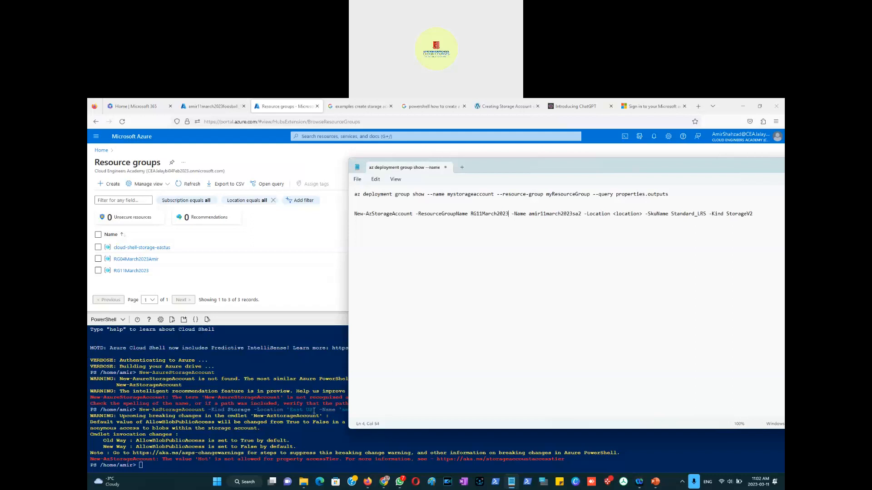
# Step: Replace the location placeholder with 'East US' copied from the Cloud Shell command
pyautogui.moveTo(315, 409); pyautogui.dragTo(287, 412)
pyautogui.click(288, 414)
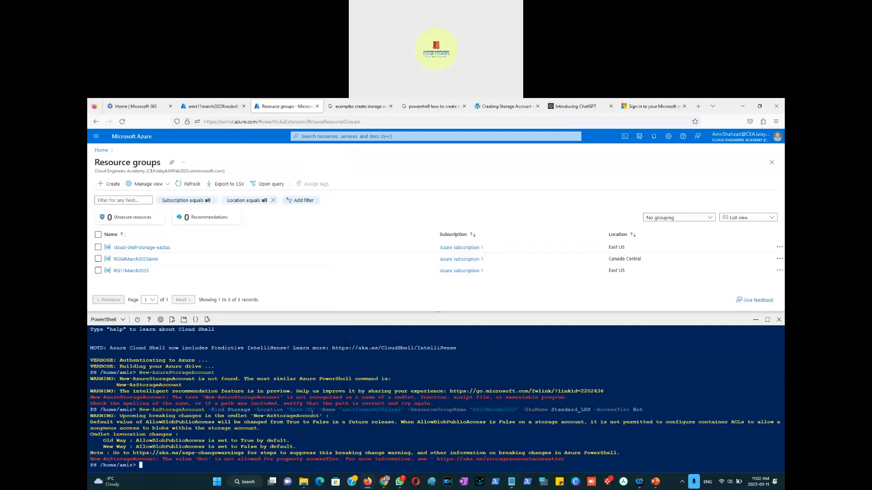
pyautogui.moveTo(317, 409); pyautogui.dragTo(286, 410)
pyautogui.rightClick(292, 410)
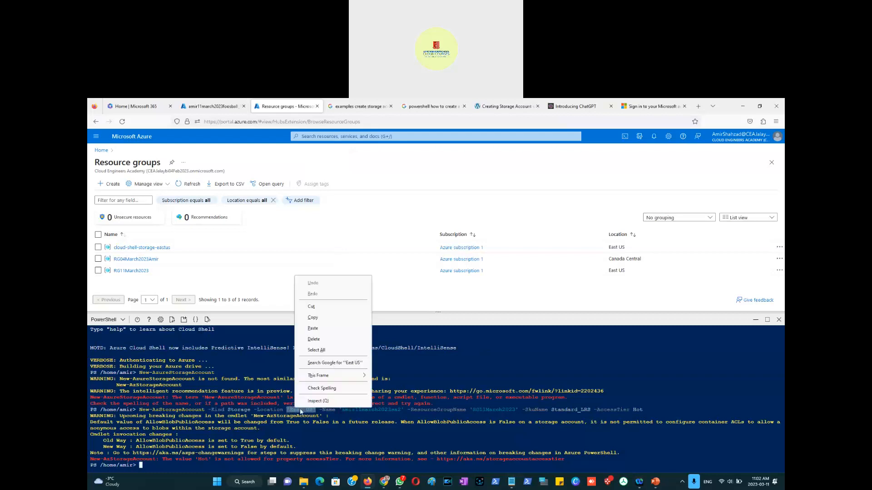
pyautogui.click(331, 318)
pyautogui.hotkey('alt', 'Tab')
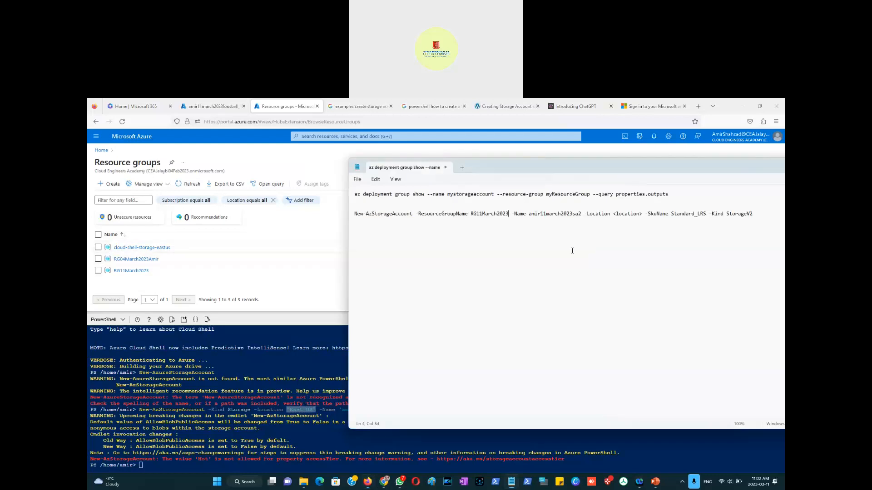
pyautogui.click(641, 213)
pyautogui.hotkey('shift', 'End')
pyautogui.doubleClick(615, 214)
pyautogui.hotkey('ctrl', 'v')
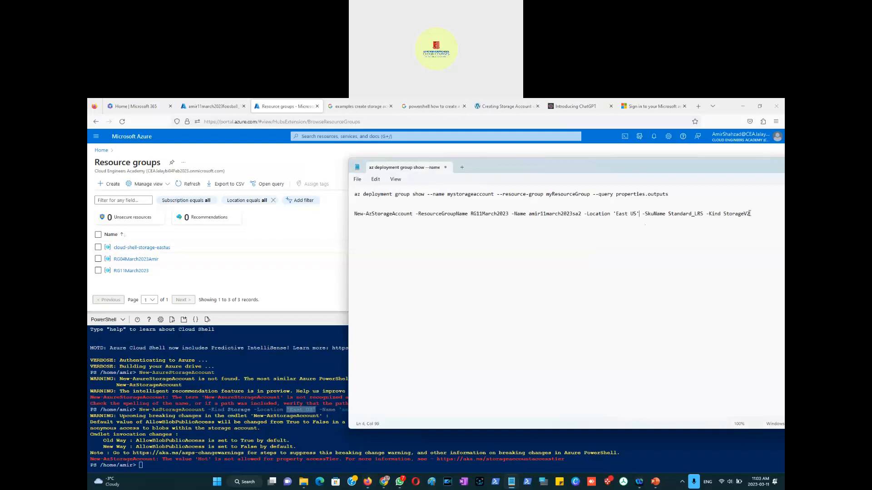
# Step: Copy the completed New-AzStorageAccount command from Notepad, paste it into Cloud Shell and run it
pyautogui.moveTo(750, 214); pyautogui.dragTo(352, 217)
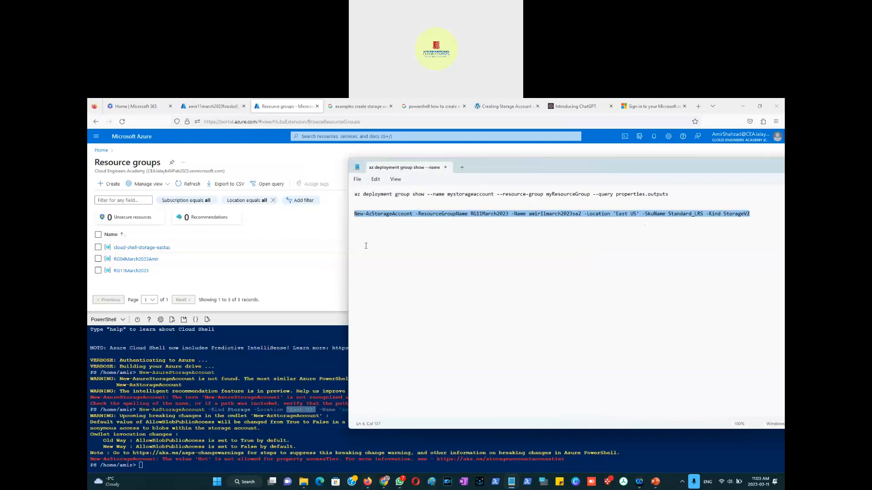
pyautogui.click(141, 466)
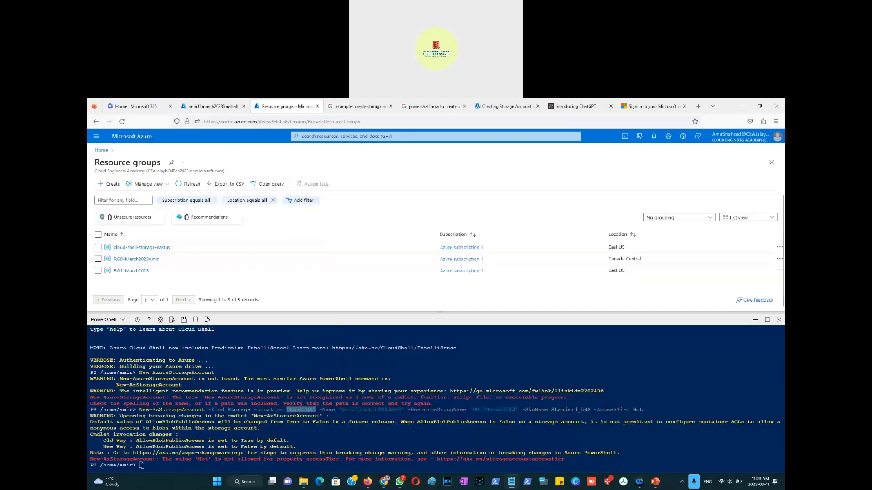
pyautogui.rightClick(141, 466)
pyautogui.click(161, 398)
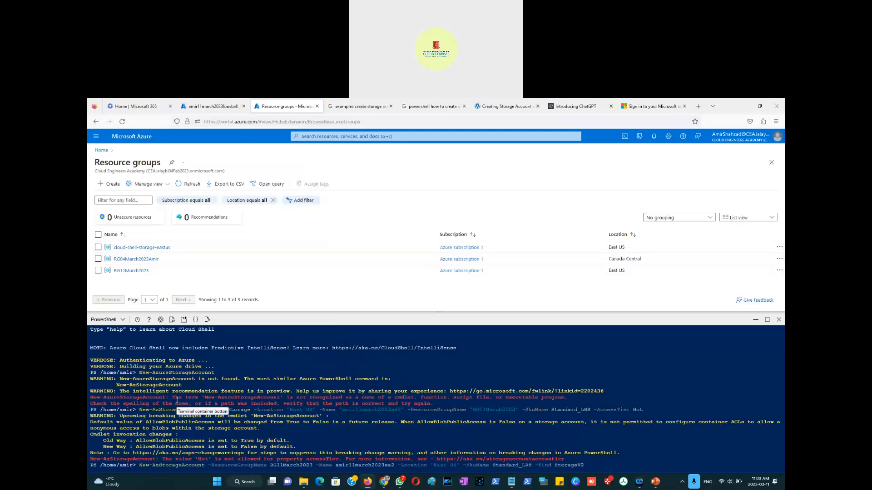
pyautogui.press('Return')
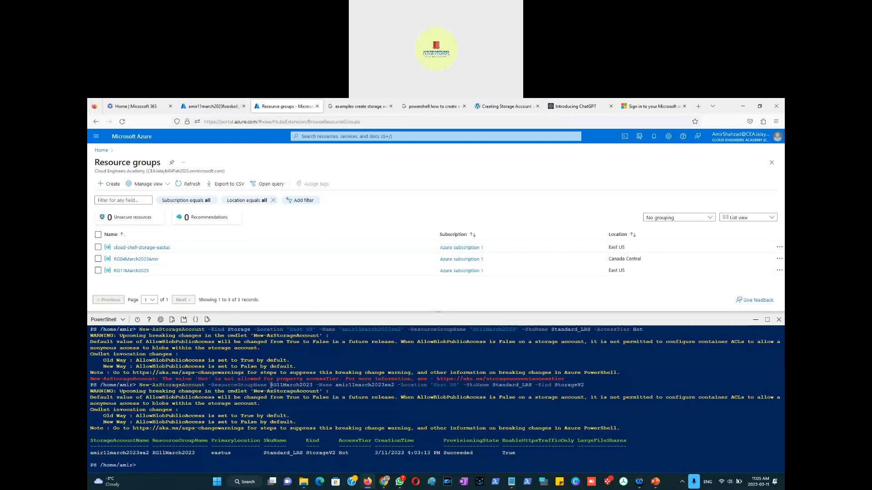
# Step: Review the parameters of the executed command in the Cloud Shell output
pyautogui.moveTo(271, 385); pyautogui.dragTo(312, 384)
pyautogui.moveTo(584, 385); pyautogui.dragTo(139, 385)
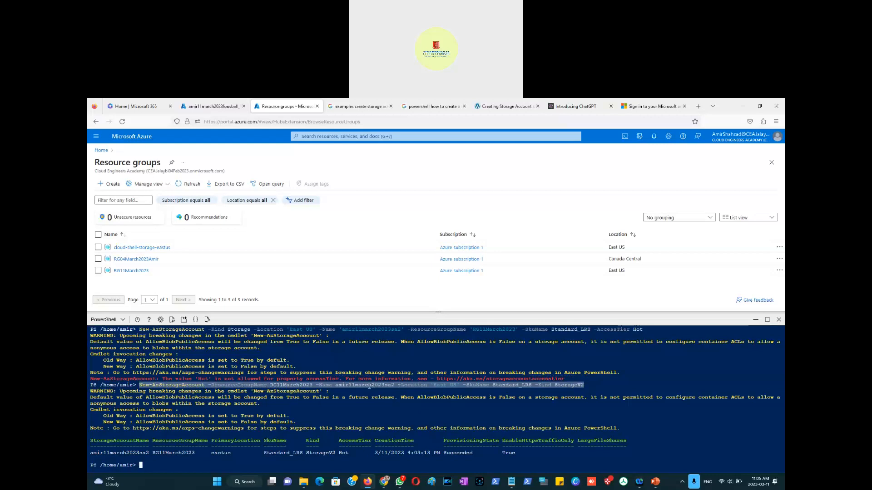
pyautogui.click(316, 383)
pyautogui.moveTo(316, 385); pyautogui.dragTo(208, 385)
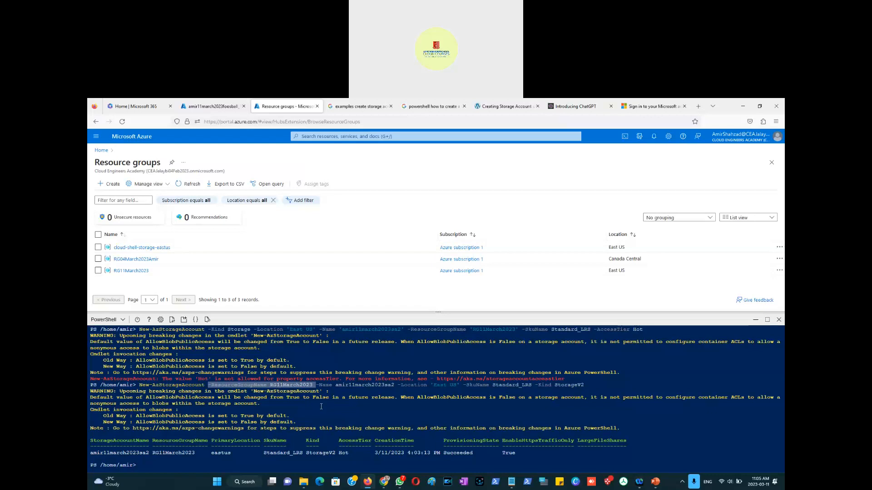
# Step: Search the web for "azure cloudshelll command for creating a resourcegroup"
pyautogui.click(641, 106)
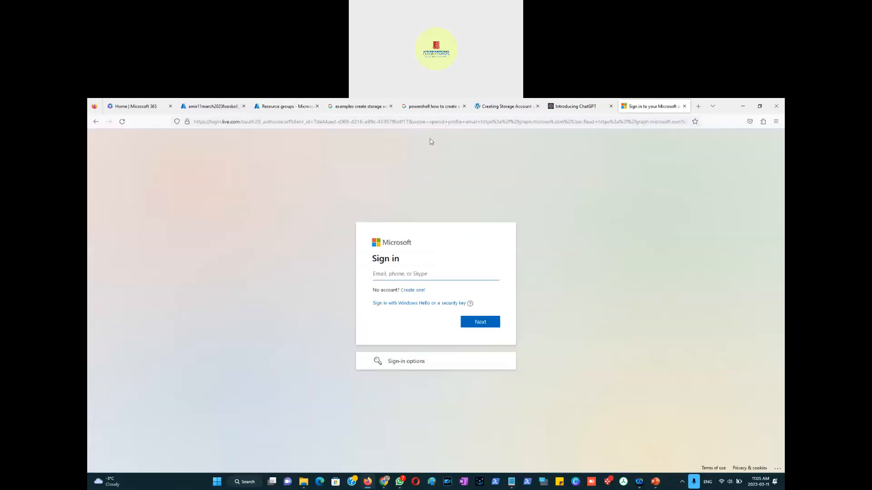
pyautogui.click(390, 122)
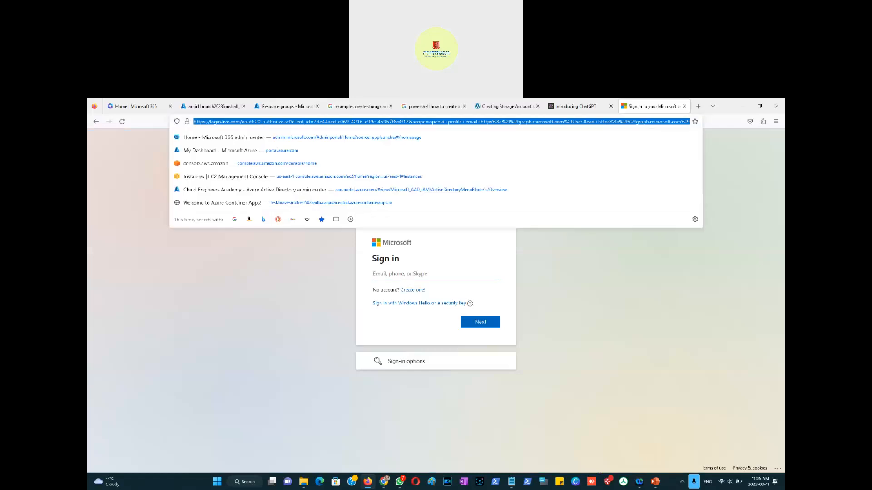
pyautogui.write('powershel')
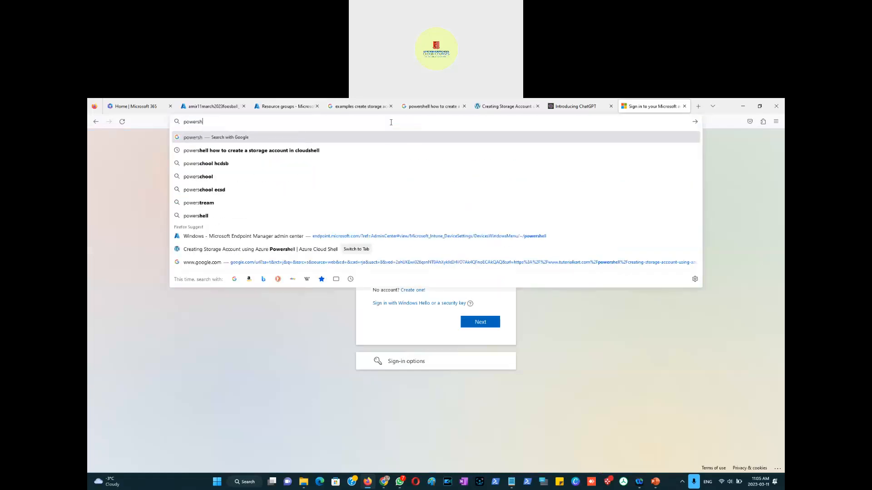
pyautogui.press('BackSpace')
pyautogui.press('BackSpace')
pyautogui.press('BackSpace')
pyautogui.press('BackSpace')
pyautogui.press('BackSpace')
pyautogui.press('BackSpace')
pyautogui.press('BackSpace')
pyautogui.press('BackSpace')
pyautogui.press('BackSpace')
pyautogui.write('azure cloudsh')
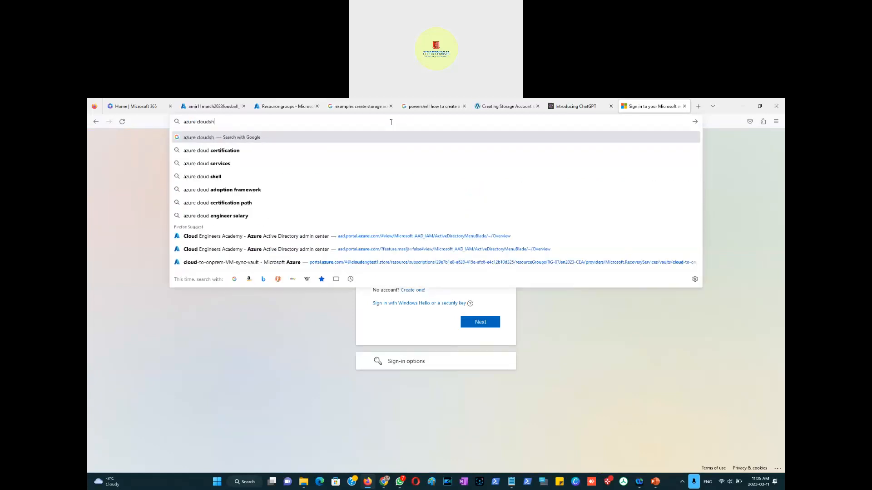
pyautogui.write('elll command for creating a')
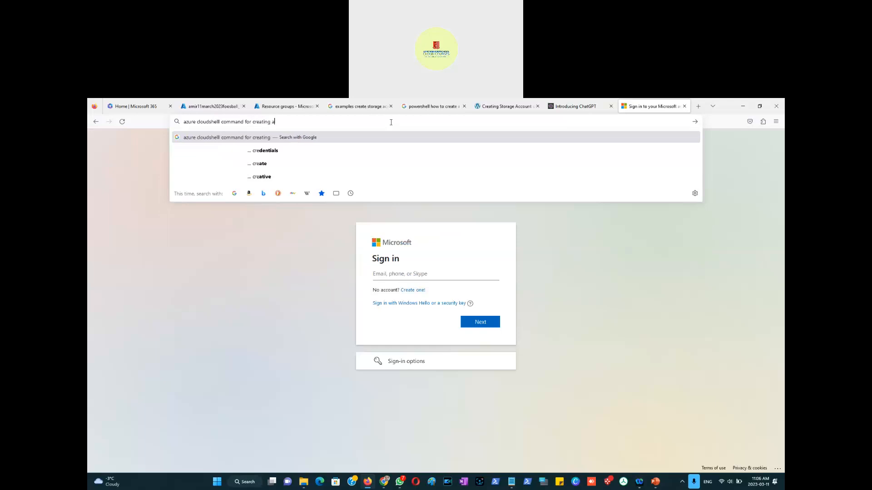
pyautogui.write(' resourcegroup')
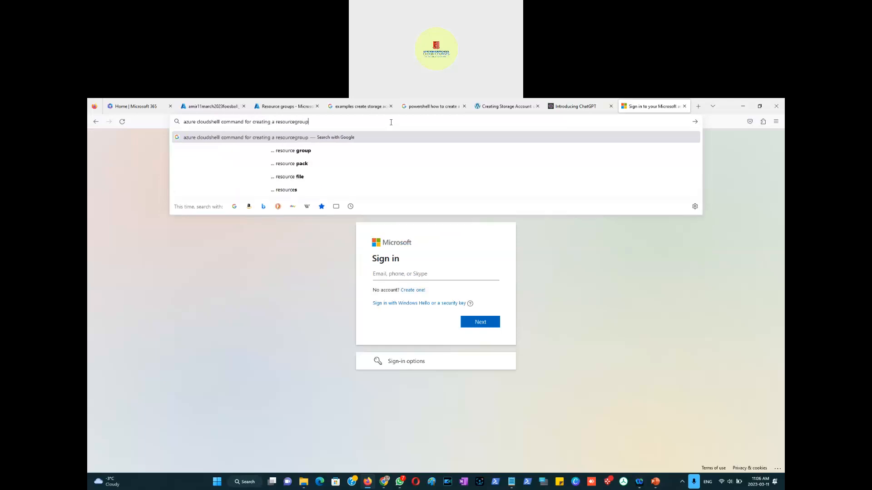
pyautogui.press('Return')
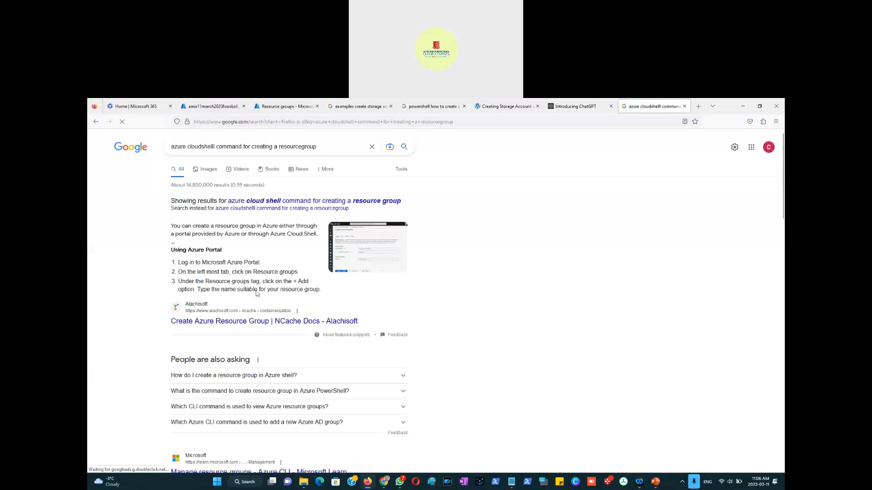
# Step: Expand the related questions about creating a resource group and open the Microsoft Learn New-AzResourceGroup page
pyautogui.click(202, 380)
pyautogui.scroll(-3, 143, 388)
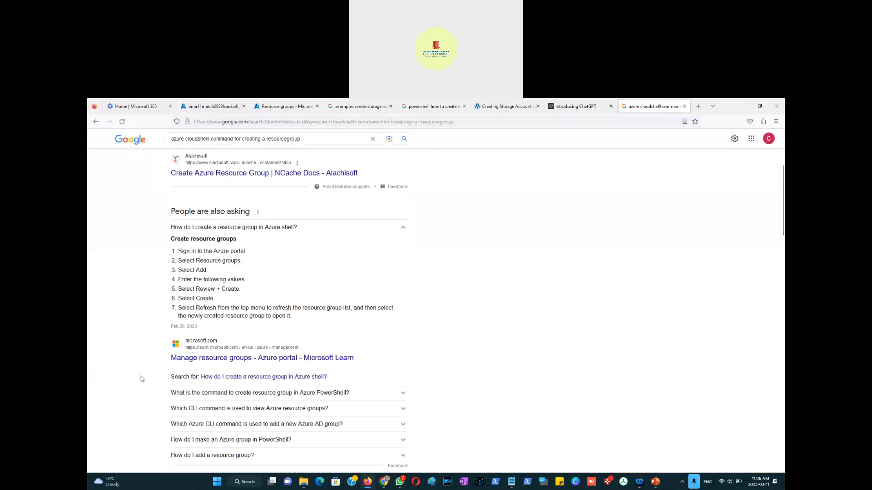
pyautogui.click(225, 395)
pyautogui.scroll(-2, 194, 293)
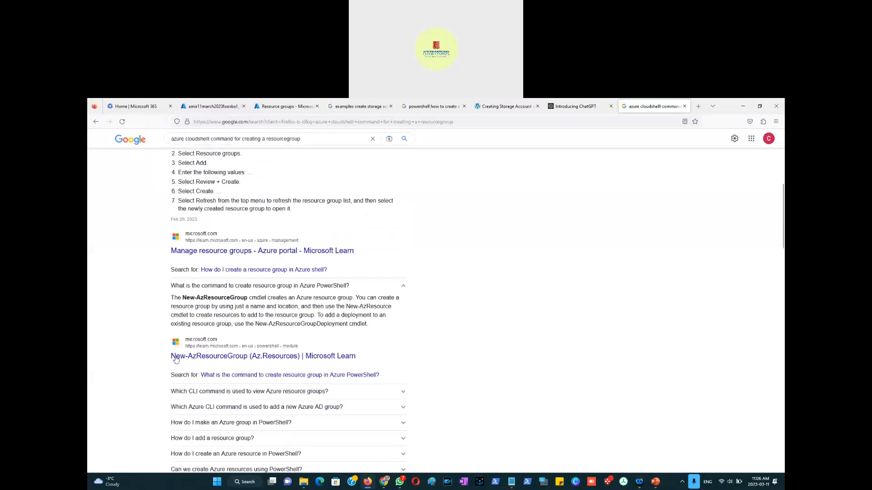
pyautogui.moveTo(182, 294); pyautogui.dragTo(249, 294)
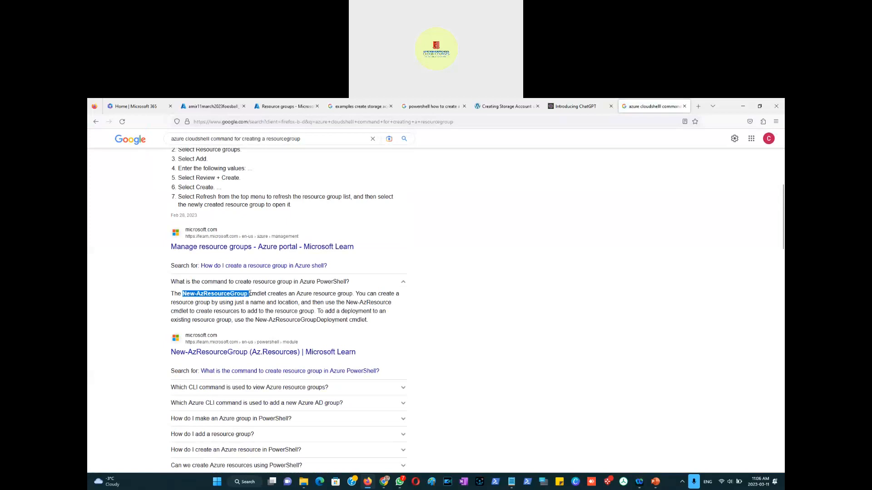
pyautogui.click(278, 355)
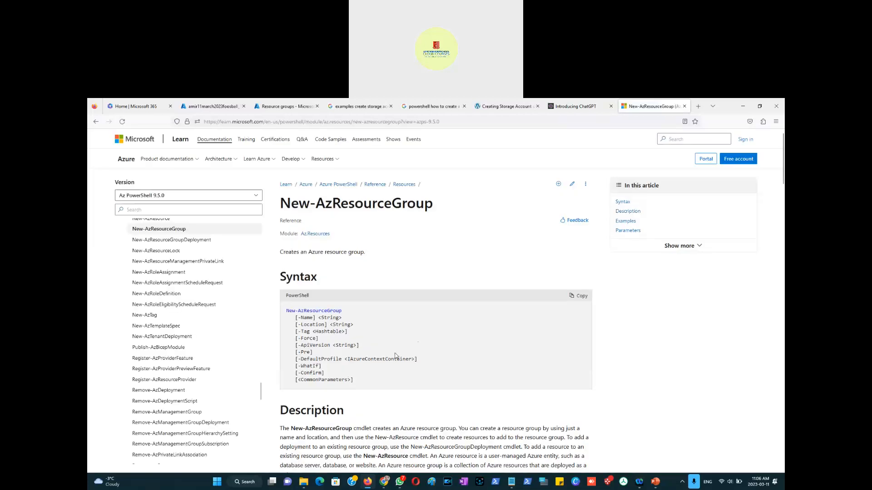
# Step: Read through the New-AzResourceGroup examples, highlighting the Example 1 command
pyautogui.scroll(-5, 394, 355)
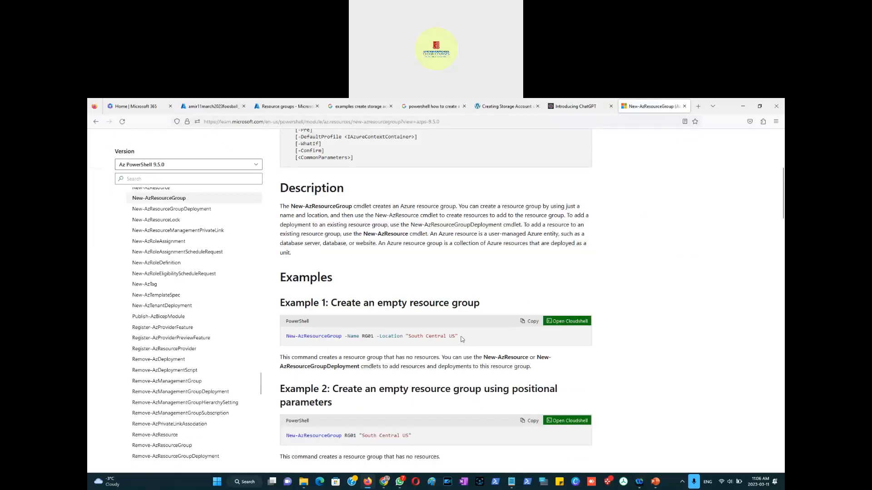
pyautogui.moveTo(458, 337); pyautogui.dragTo(284, 338)
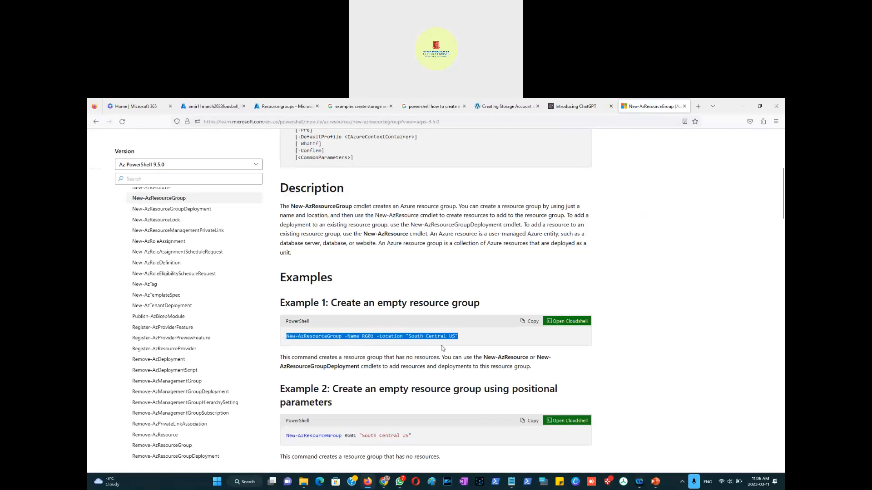
pyautogui.scroll(-1, 392, 422)
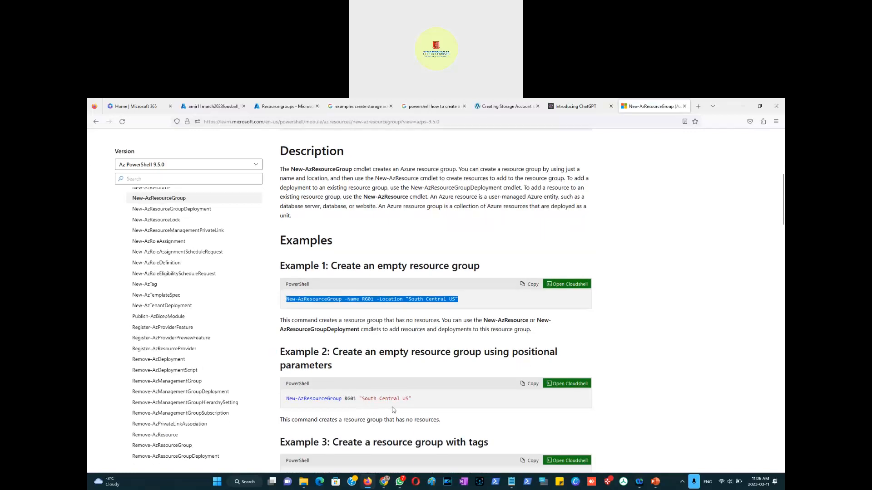
pyautogui.scroll(-2, 393, 411)
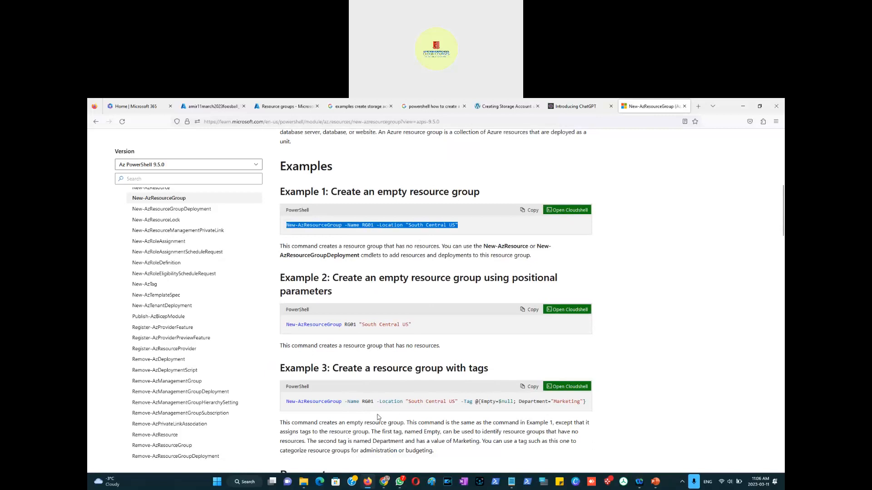
pyautogui.scroll(-5, 367, 415)
pyautogui.scroll(5, 367, 414)
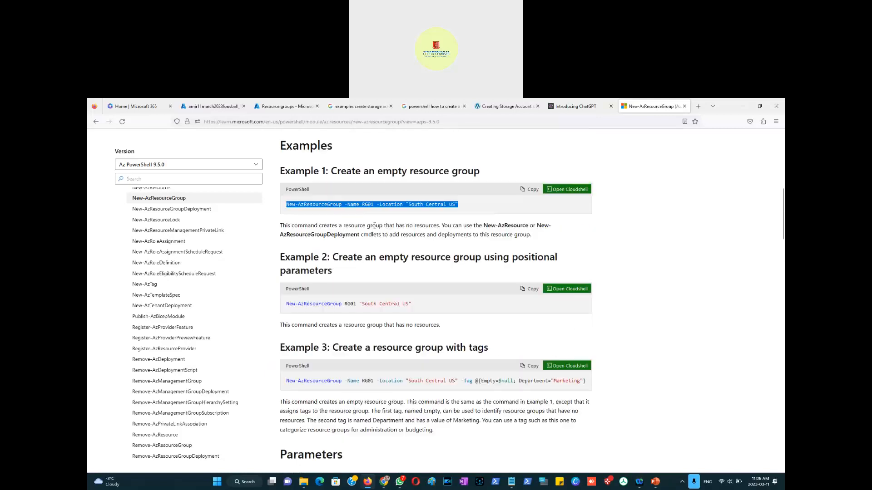
# Step: Return to the Azure portal tab and briefly check ChatGPT's storage account steps in the other browser
pyautogui.click(456, 122)
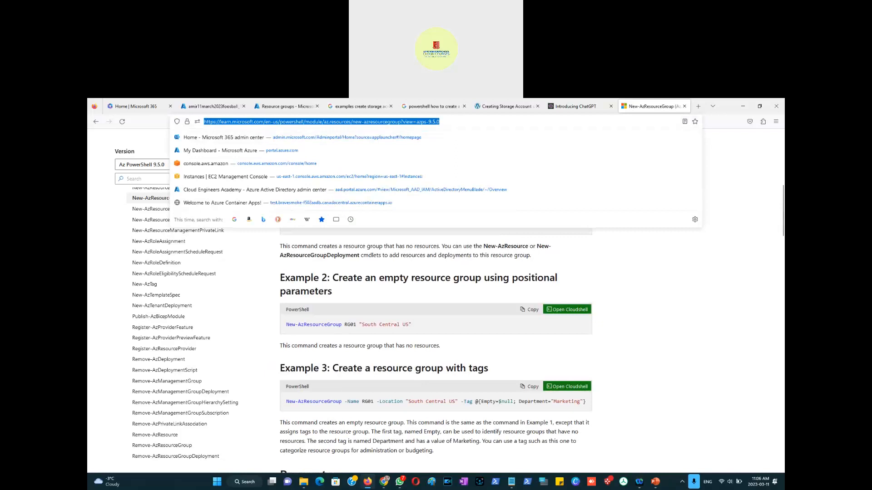
pyautogui.hotkey('alt', 'Tab')
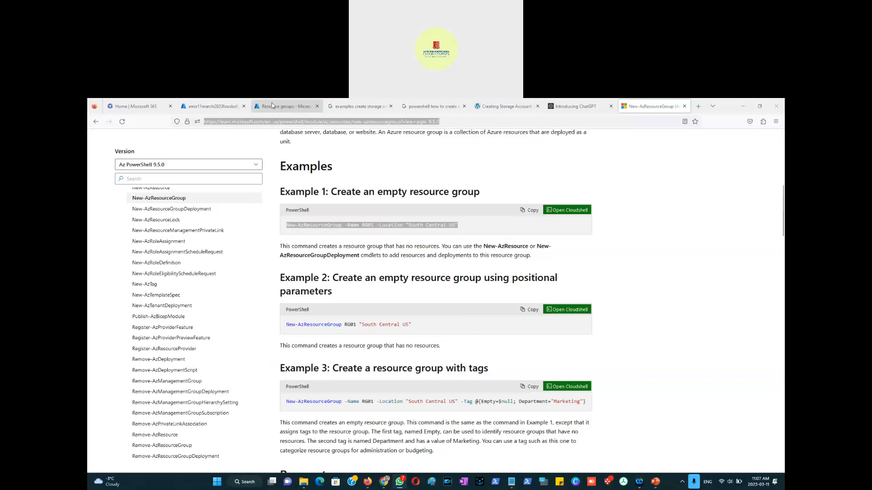
pyautogui.click(272, 105)
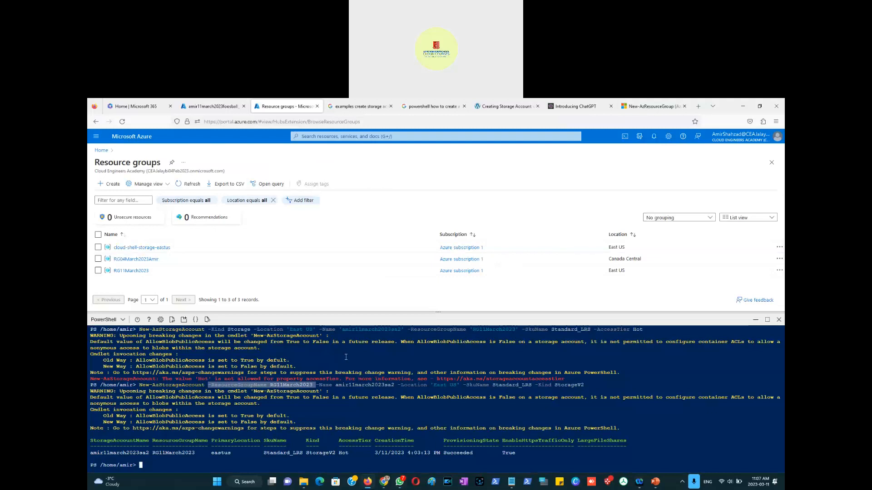
pyautogui.hotkey('alt', 'Tab')
pyautogui.hotkey('alt', 'Tab')
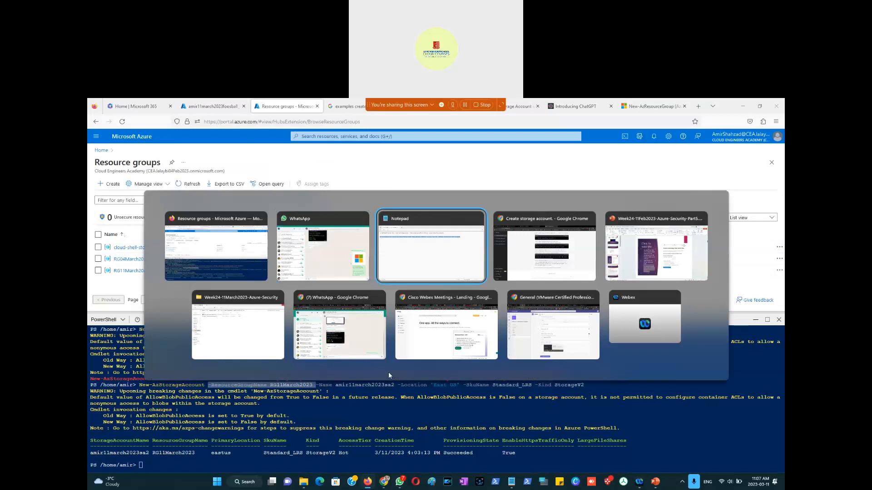
pyautogui.hotkey('alt', 'Tab')
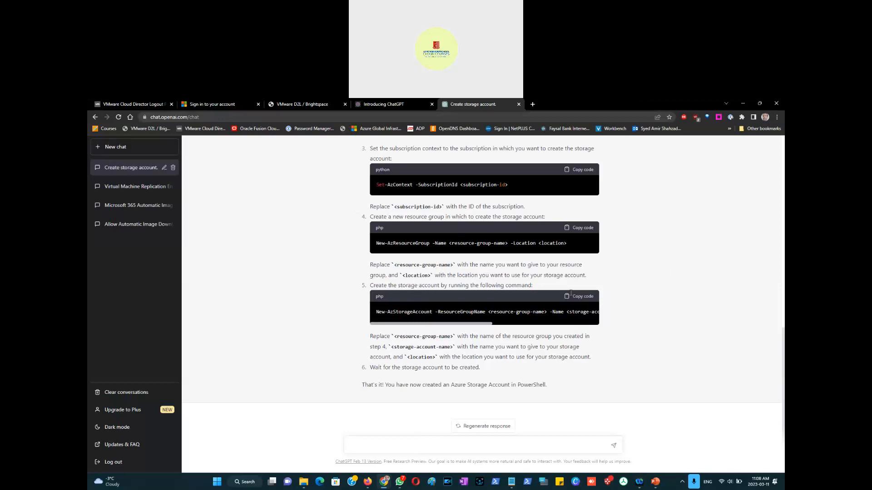
pyautogui.hotkey('alt', 'Tab')
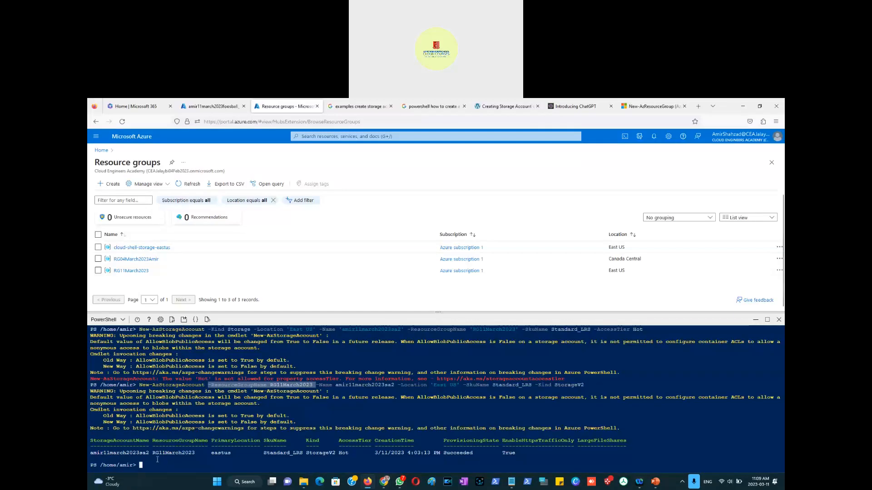
# Step: Compare the earlier failed New-AzStorageAccount command with the successful one in the Cloud Shell history
pyautogui.moveTo(586, 385); pyautogui.dragTo(205, 386)
pyautogui.scroll(2, 250, 379)
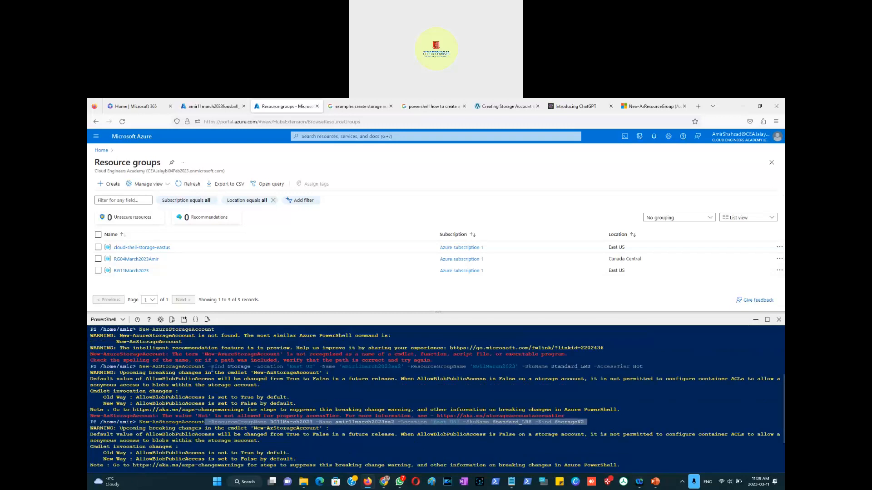
pyautogui.scroll(2, 220, 365)
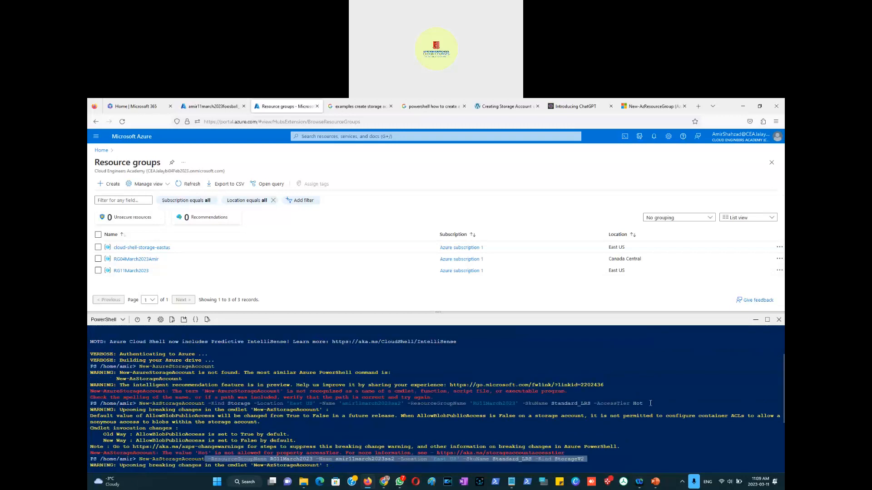
pyautogui.moveTo(645, 403); pyautogui.dragTo(208, 403)
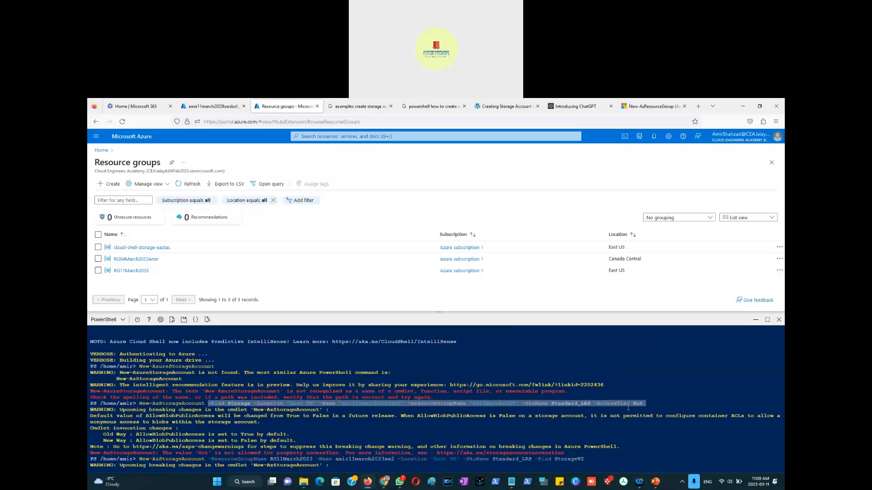
pyautogui.click(644, 404)
pyautogui.moveTo(614, 403); pyautogui.dragTo(594, 404)
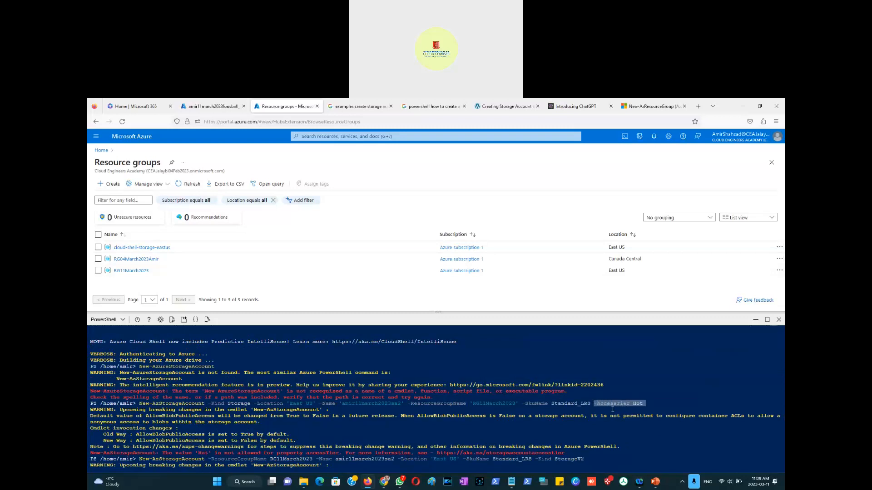
pyautogui.moveTo(655, 404); pyautogui.dragTo(201, 404)
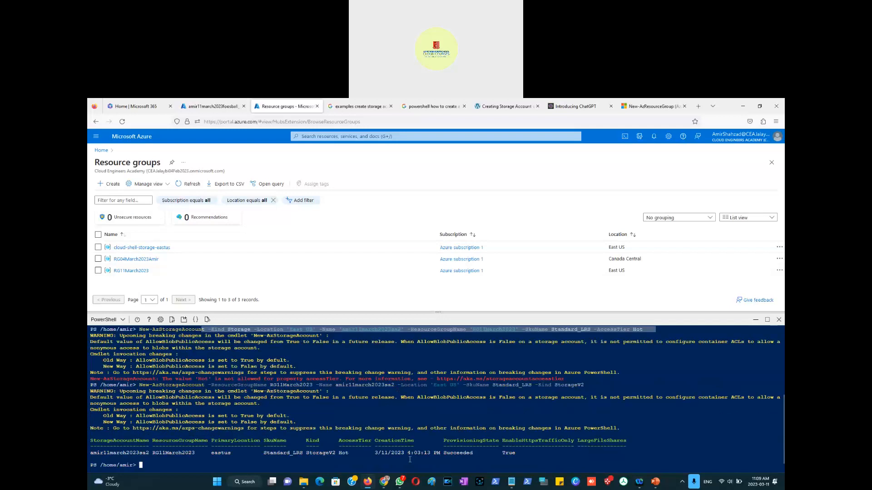
pyautogui.moveTo(586, 385); pyautogui.dragTo(203, 386)
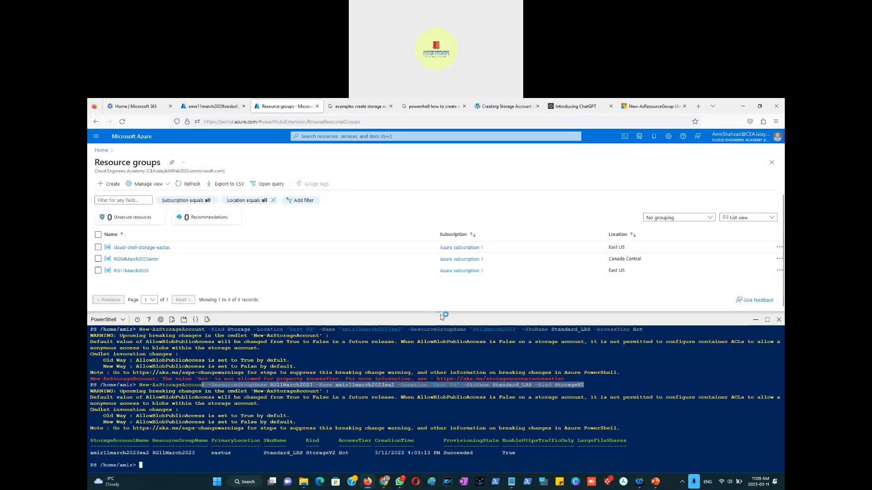
pyautogui.moveTo(439, 313); pyautogui.dragTo(440, 343)
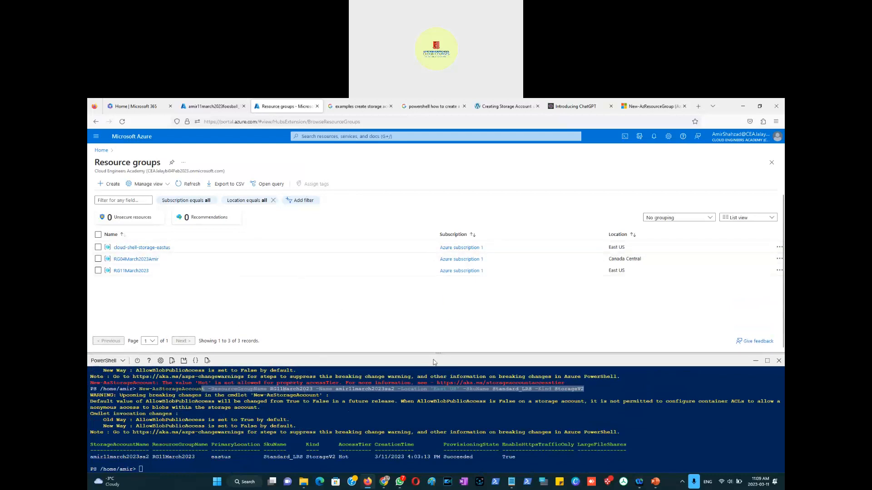
# Step: Open the containers list of the amir11march2023foosball storage account in the Azure portal
pyautogui.moveTo(437, 353); pyautogui.dragTo(438, 234)
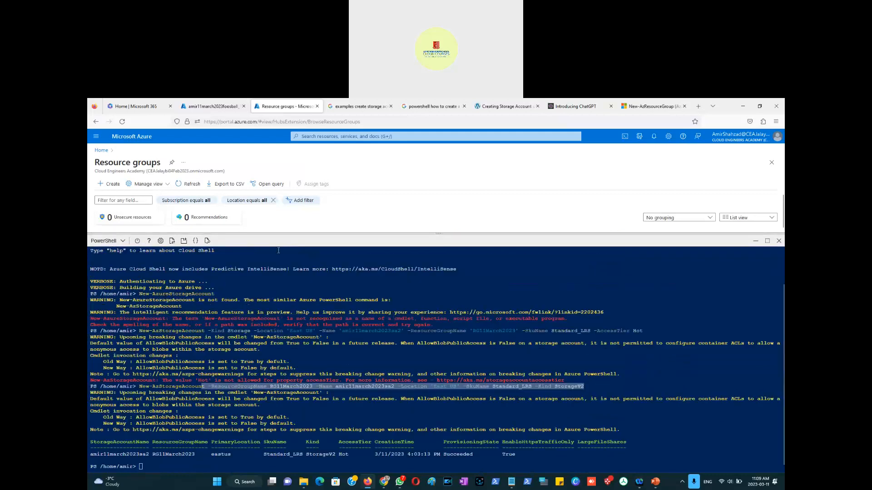
pyautogui.click(217, 108)
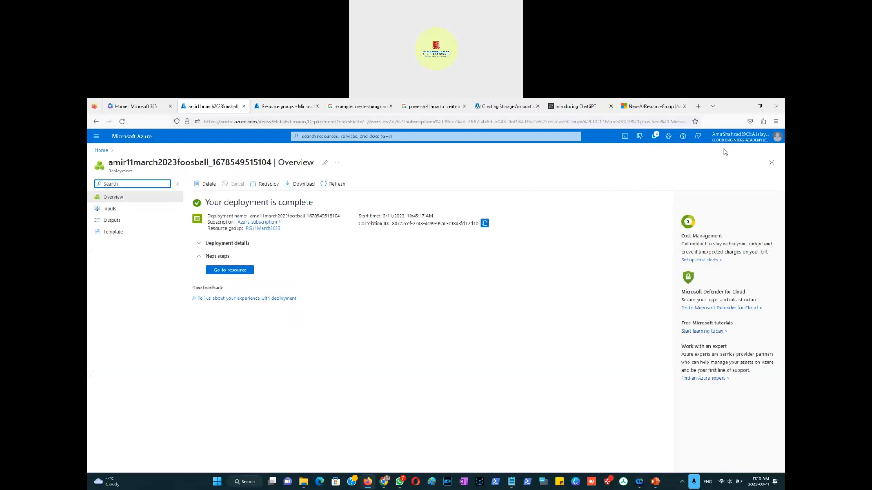
pyautogui.click(96, 138)
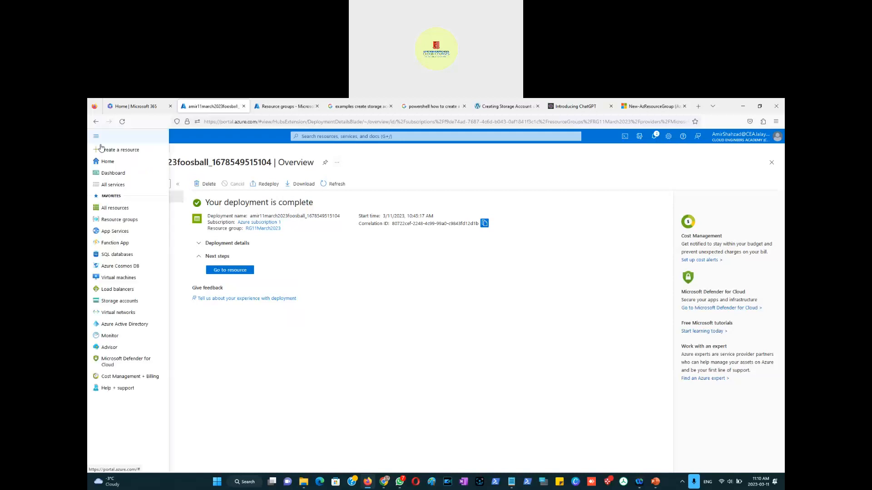
pyautogui.click(113, 302)
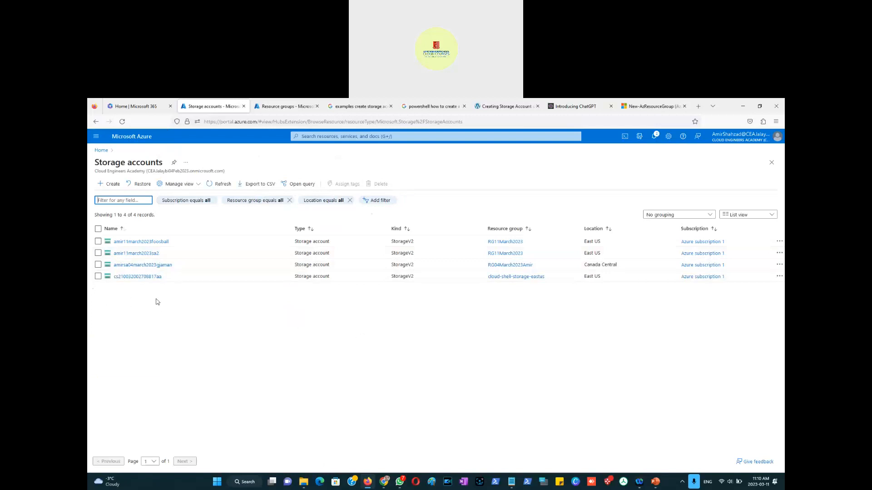
pyautogui.moveTo(152, 278)
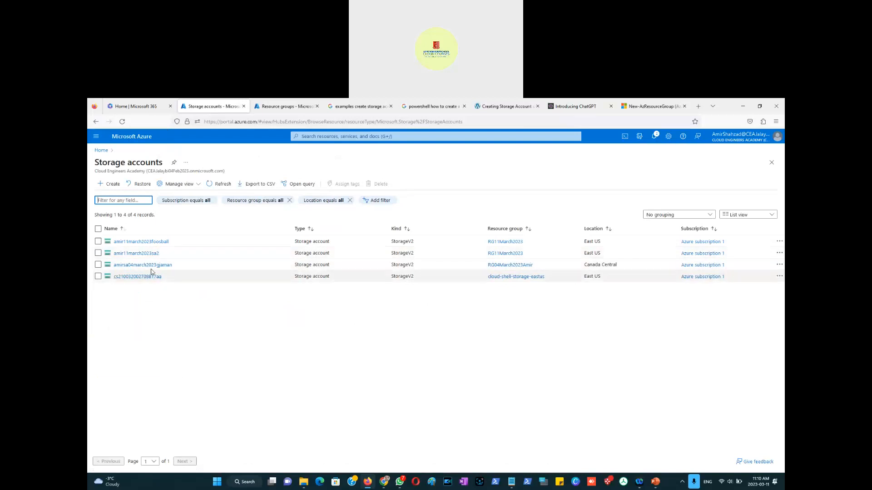
pyautogui.click(141, 242)
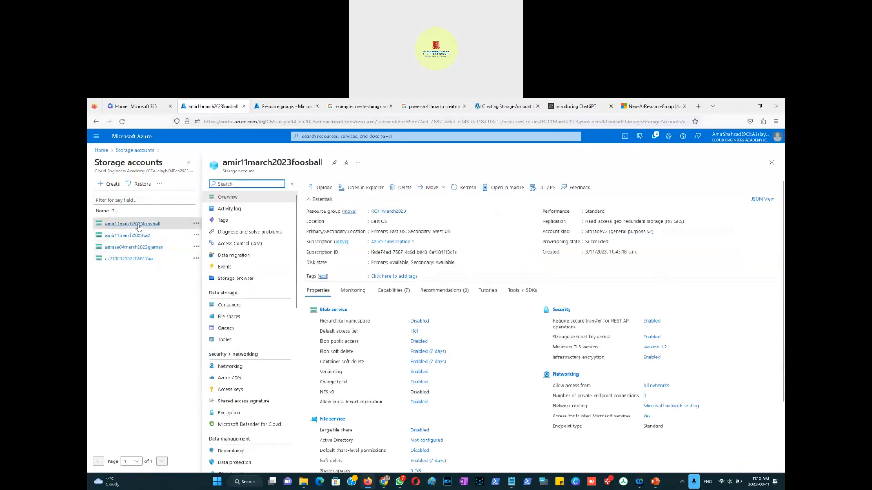
pyautogui.moveTo(141, 229)
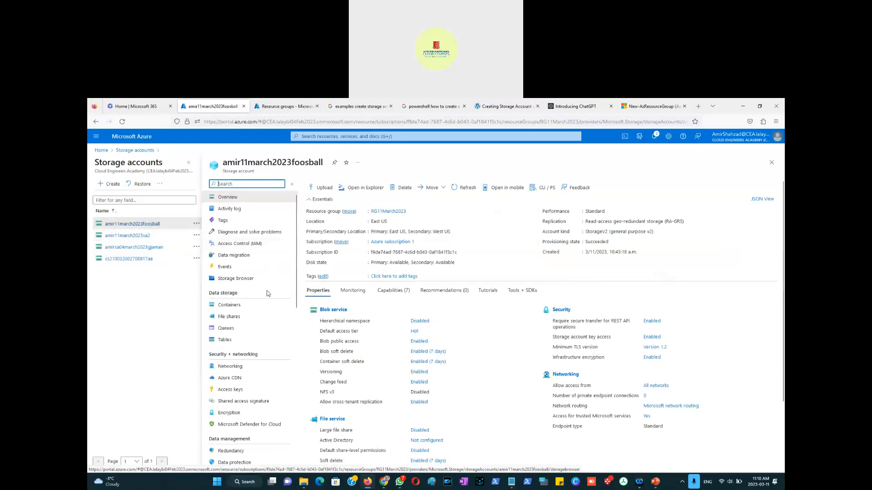
pyautogui.click(232, 306)
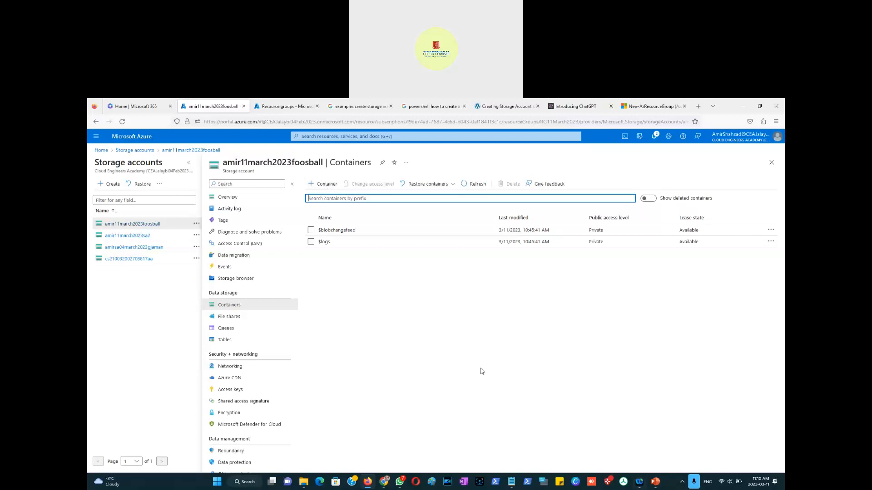
# Step: Ask ChatGPT for the cloudshell command for creating azure storage container
pyautogui.hotkey('alt', 'Tab')
pyautogui.click(393, 441)
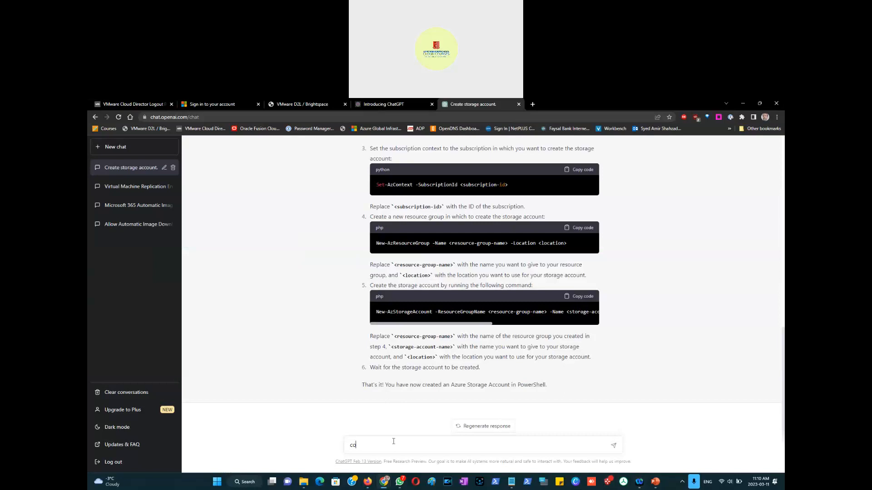
pyautogui.write('cloudshell command for creating azure storage contai')
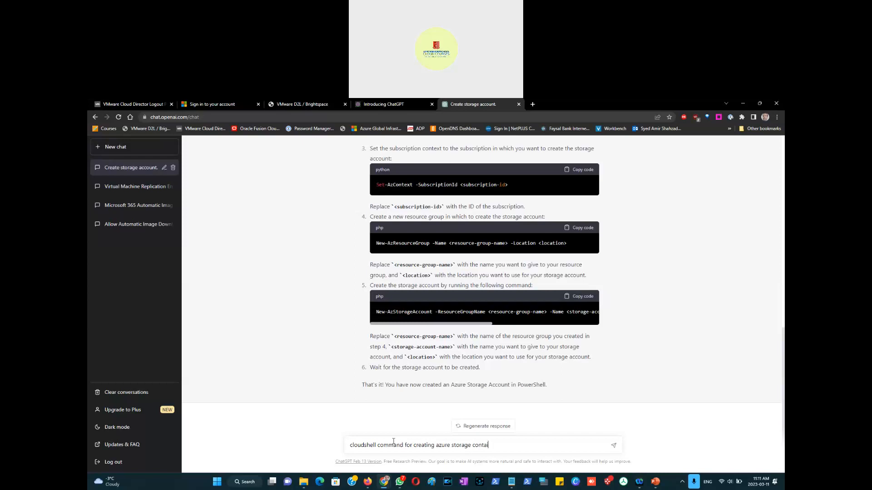
pyautogui.write('ner')
pyautogui.press('Return')
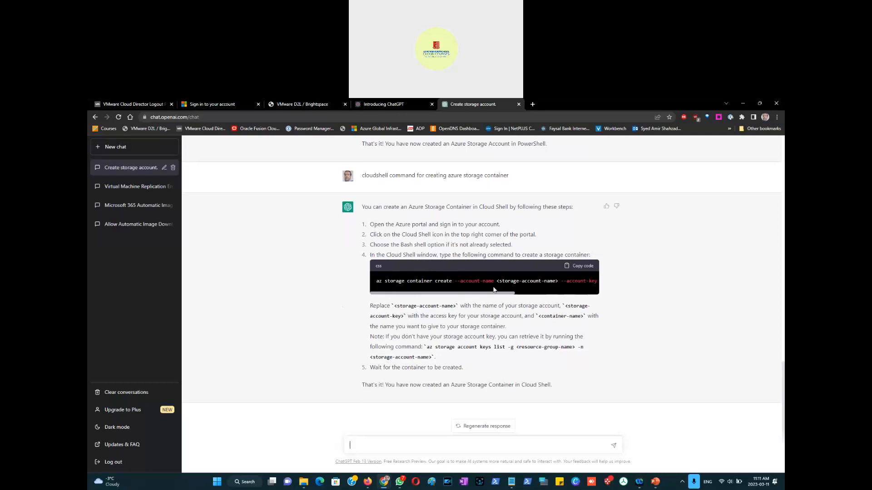
# Step: Copy ChatGPT's az storage container create command and paste it on a new line in Notepad
pyautogui.click(580, 266)
pyautogui.click(513, 484)
pyautogui.click(756, 214)
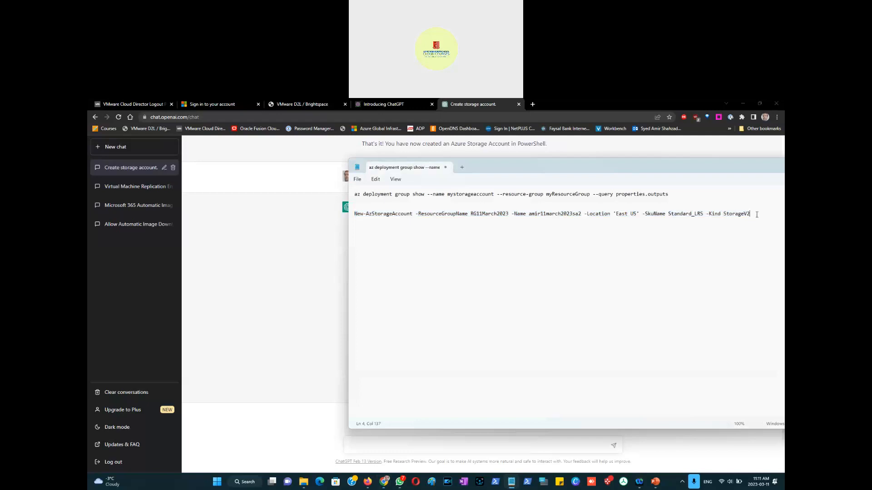
pyautogui.press('Return')
pyautogui.hotkey('ctrl', 'v')
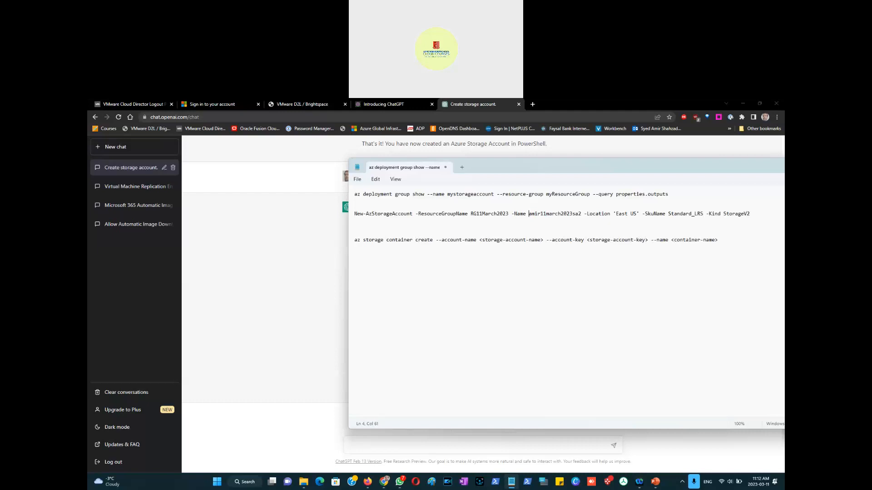
# Step: Replace the storage account name placeholder in the container command with amir11march2023sa2
pyautogui.hotkey('shift', 'Right')
pyautogui.hotkey('shift', 'Right')
pyautogui.hotkey('shift', 'Right')
pyautogui.hotkey('shift', 'Right')
pyautogui.hotkey('shift', 'Right')
pyautogui.hotkey('shift', 'Right')
pyautogui.hotkey('shift', 'Right')
pyautogui.hotkey('shift', 'Right')
pyautogui.hotkey('shift', 'Right')
pyautogui.hotkey('shift', 'Right')
pyautogui.hotkey('shift', 'Right')
pyautogui.hotkey('shift', 'Right')
pyautogui.hotkey('shift', 'Right')
pyautogui.hotkey('shift', 'Right')
pyautogui.hotkey('shift', 'Right')
pyautogui.hotkey('shift', 'Right')
pyautogui.hotkey('shift', 'Right')
pyautogui.hotkey('shift', 'Right')
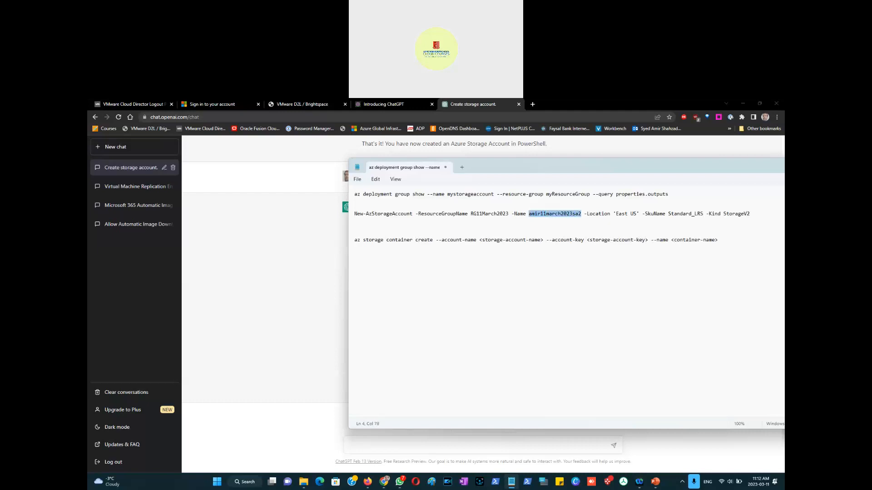
pyautogui.press('Down')
pyautogui.press('Down')
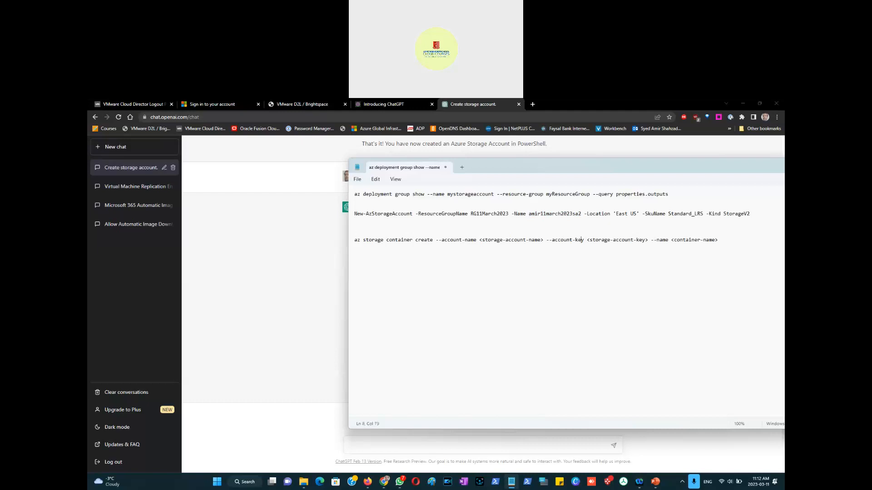
pyautogui.hotkey('shift', 'Left')
pyautogui.hotkey('shift', 'Left')
pyautogui.hotkey('shift', 'Left')
pyautogui.hotkey('shift', 'Left')
pyautogui.hotkey('shift', 'Left')
pyautogui.hotkey('shift', 'Left')
pyautogui.hotkey('shift', 'Left')
pyautogui.hotkey('shift', 'Left')
pyautogui.hotkey('shift', 'Left')
pyautogui.hotkey('shift', 'Left')
pyautogui.hotkey('shift', 'Left')
pyautogui.hotkey('shift', 'Left')
pyautogui.hotkey('shift', 'Left')
pyautogui.hotkey('shift', 'Left')
pyautogui.hotkey('shift', 'Left')
pyautogui.hotkey('shift', 'Left')
pyautogui.hotkey('shift', 'Left')
pyautogui.hotkey('shift', 'Left')
pyautogui.hotkey('shift', 'Left')
pyautogui.hotkey('shift', 'Left')
pyautogui.hotkey('shift', 'Left')
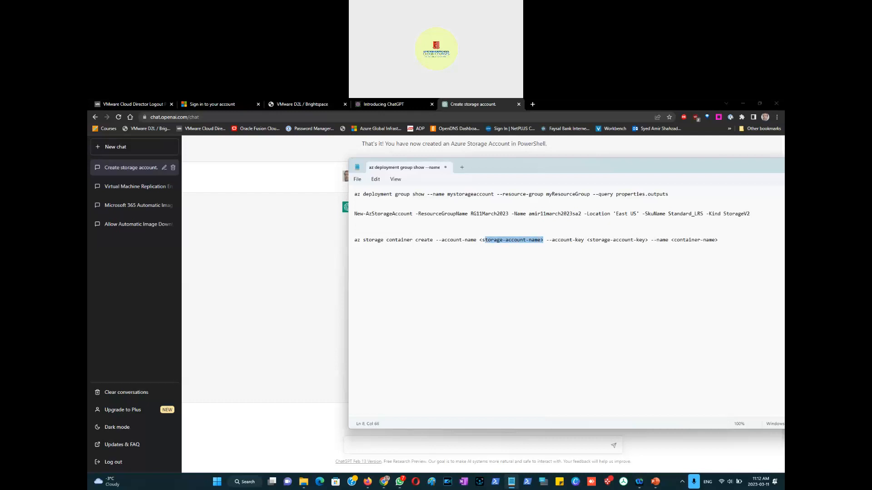
pyautogui.hotkey('ctrl', 'v')
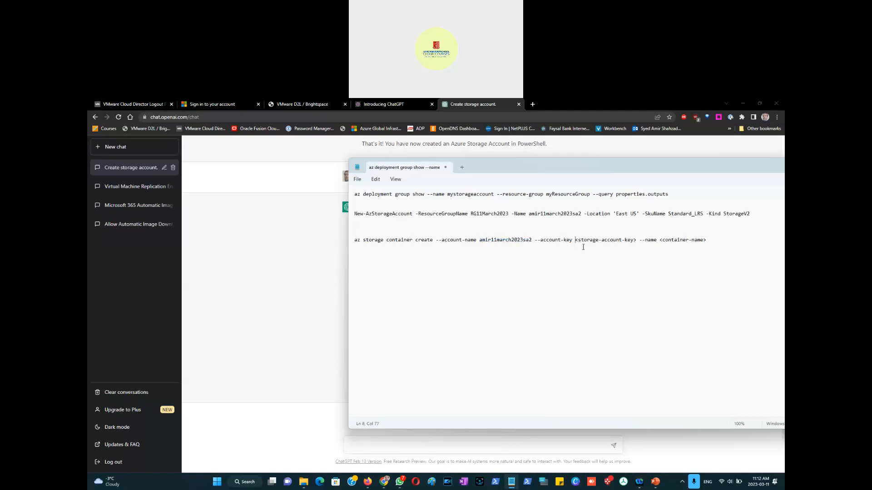
# Step: Copy the storage account's key1 access key from the portal and paste it over the account key placeholder
pyautogui.hotkey('alt', 'Tab')
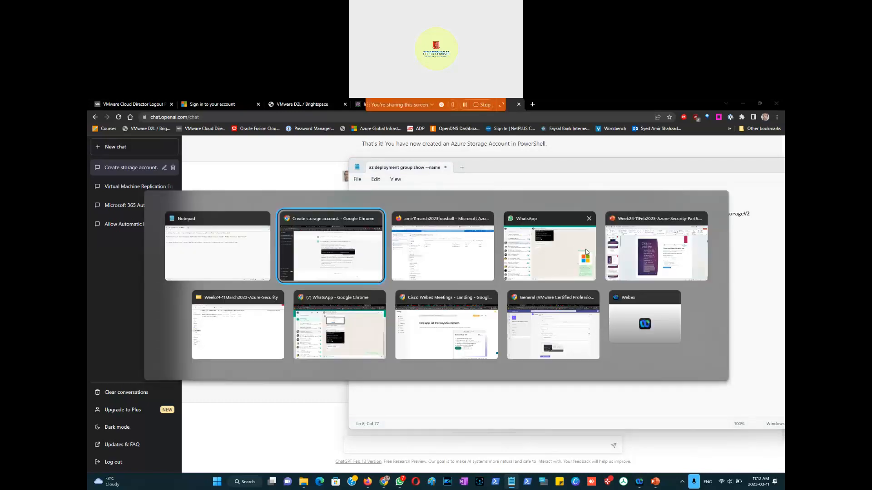
pyautogui.hotkey('alt', 'Tab')
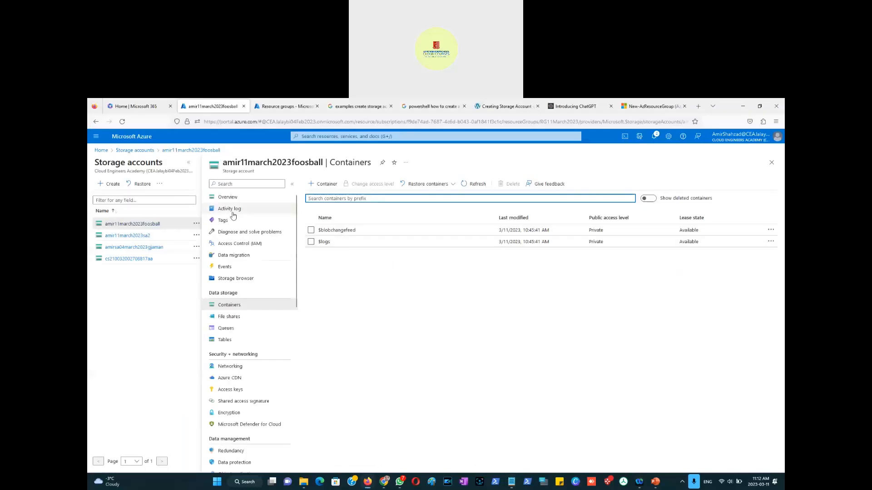
pyautogui.click(233, 200)
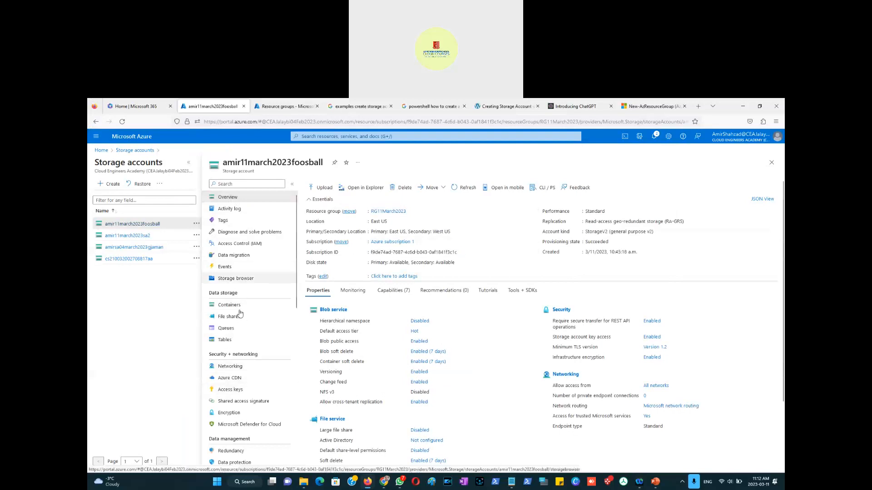
pyautogui.click(236, 393)
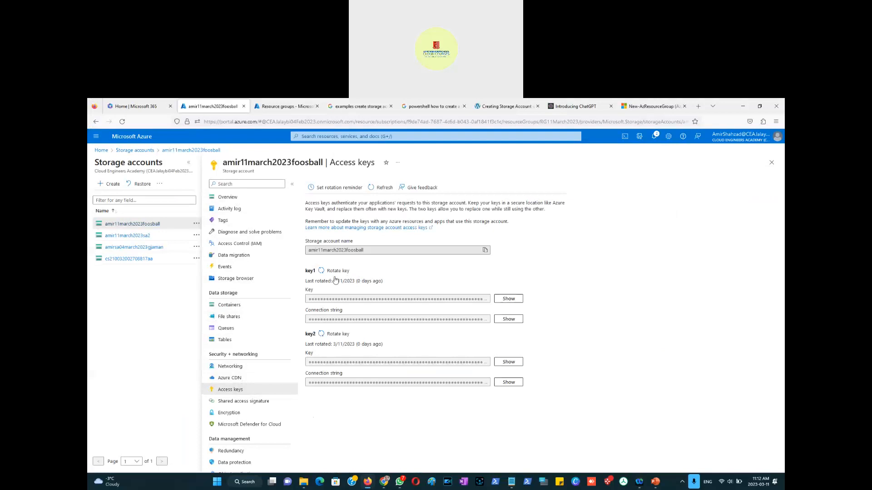
pyautogui.click(508, 300)
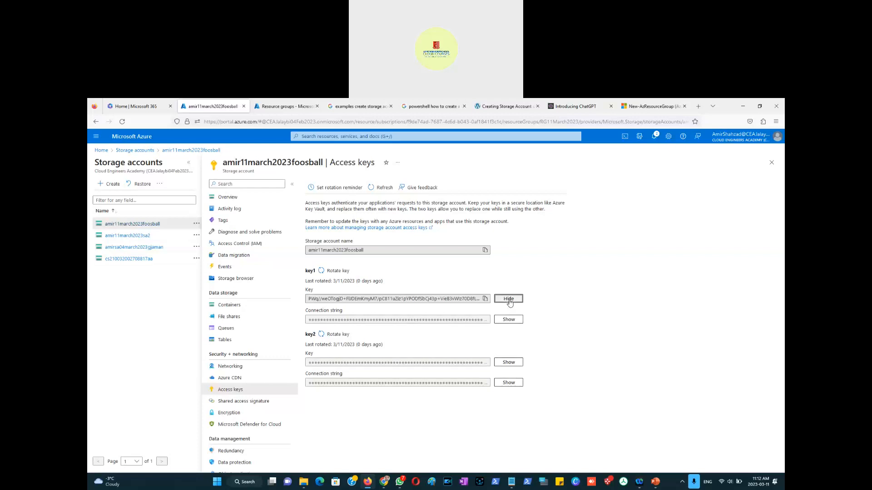
pyautogui.click(485, 299)
pyautogui.hotkey('alt', 'Tab')
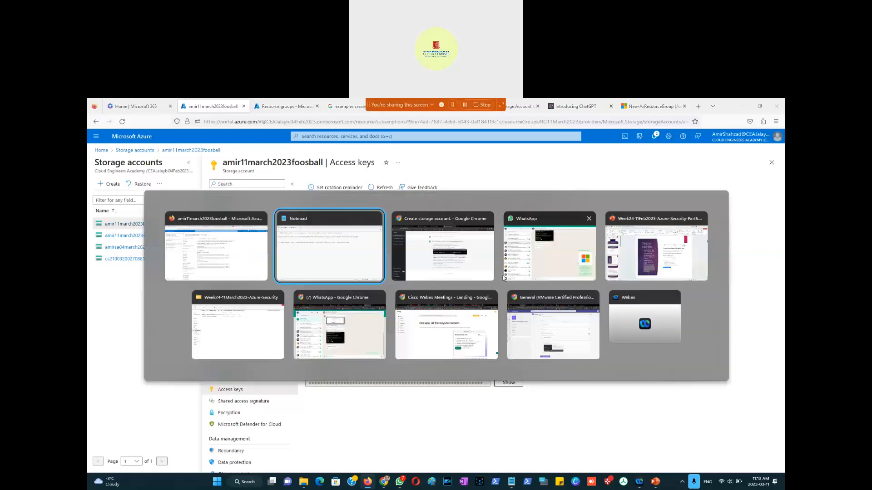
pyautogui.moveTo(636, 240); pyautogui.dragTo(575, 241)
pyautogui.hotkey('ctrl', 'v')
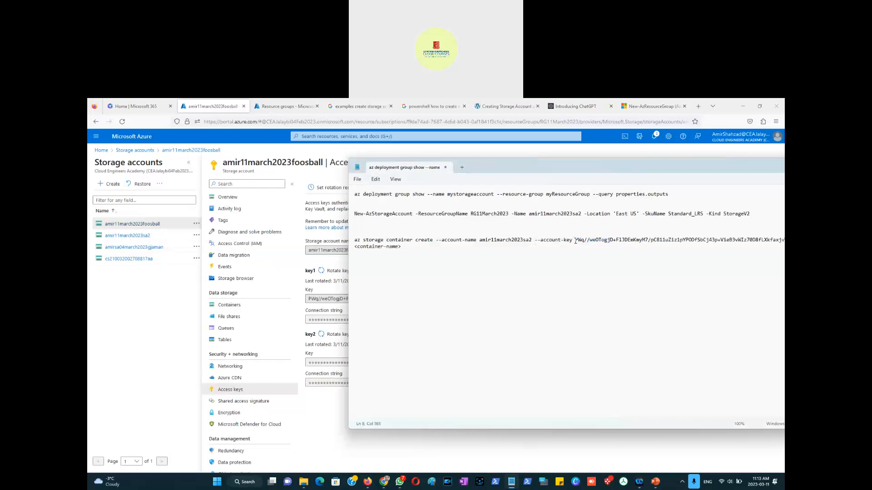
# Step: Set the container name to SalesContainer and select the whole container create command line
pyautogui.doubleClick(510, 170)
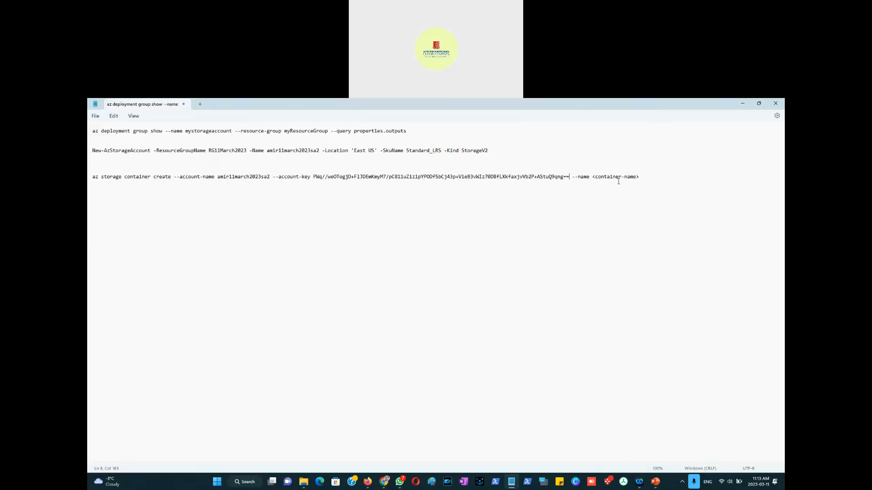
pyautogui.moveTo(593, 177); pyautogui.dragTo(642, 177)
pyautogui.write('SalesContainer')
pyautogui.hotkey('shift', 'Up')
pyautogui.hotkey('shift', 'Right')
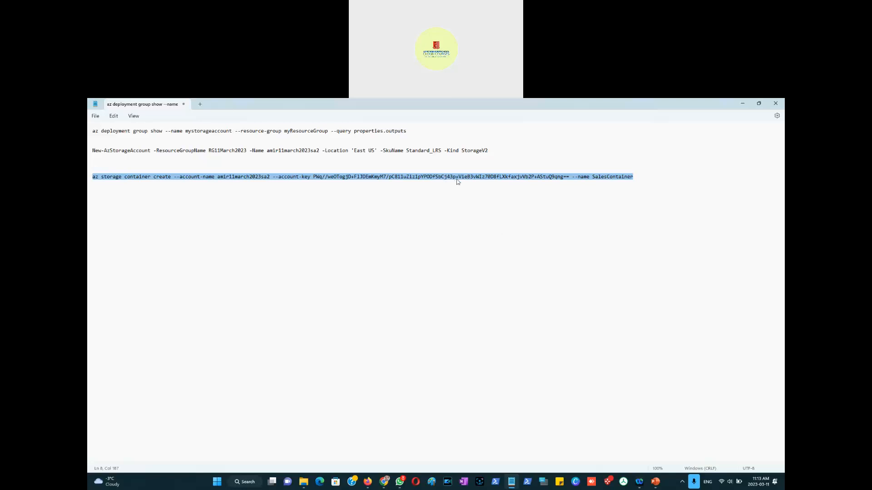
# Step: Switch Cloud Shell from PowerShell to Bash in the Azure portal
pyautogui.hotkey('alt', 'Tab')
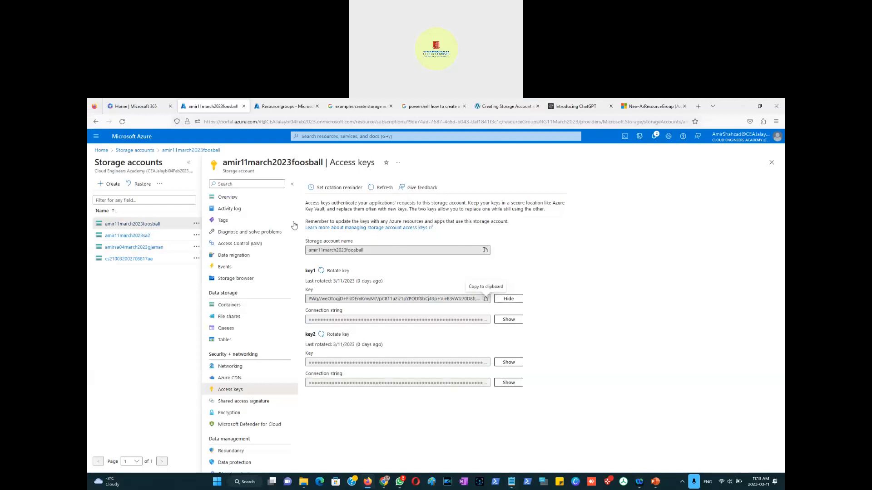
pyautogui.click(275, 108)
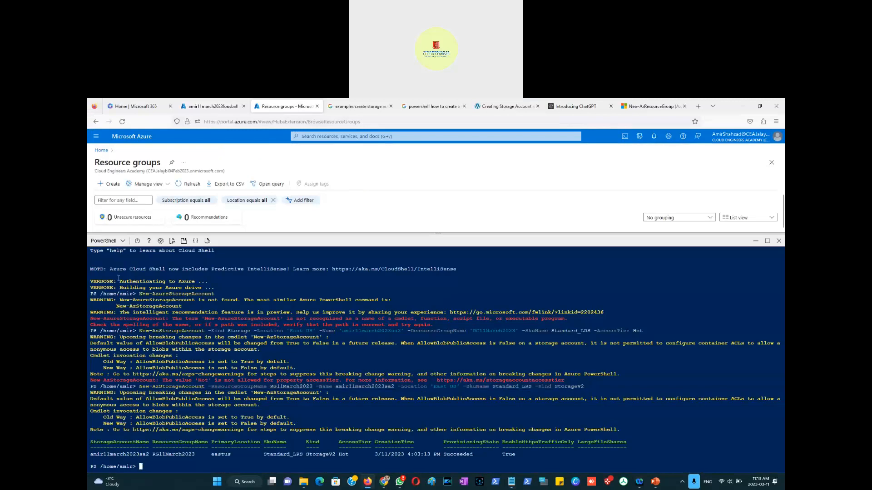
pyautogui.click(109, 240)
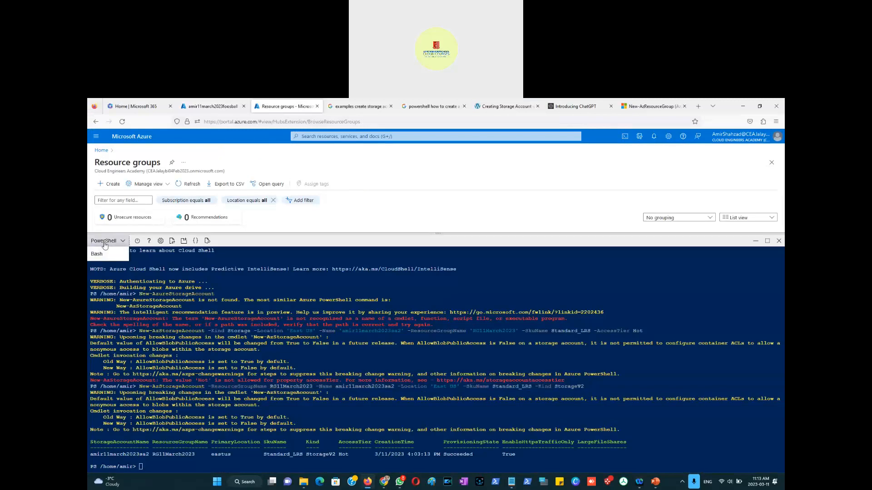
pyautogui.click(108, 254)
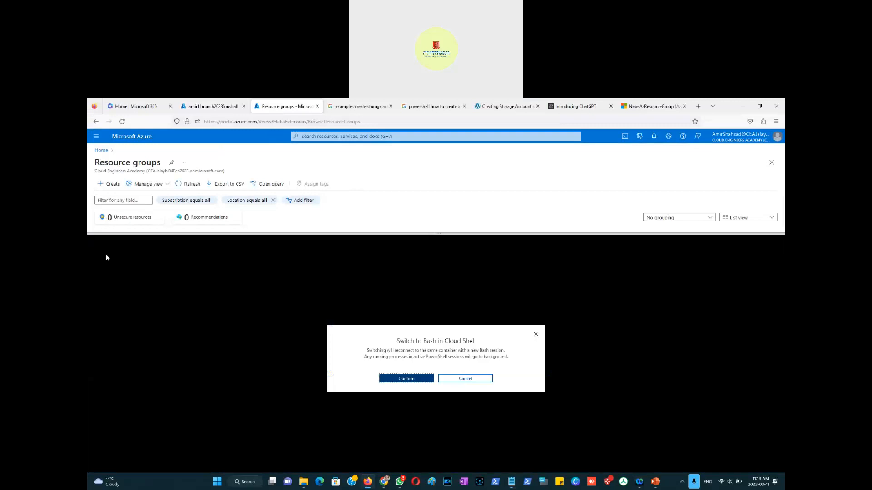
pyautogui.click(407, 380)
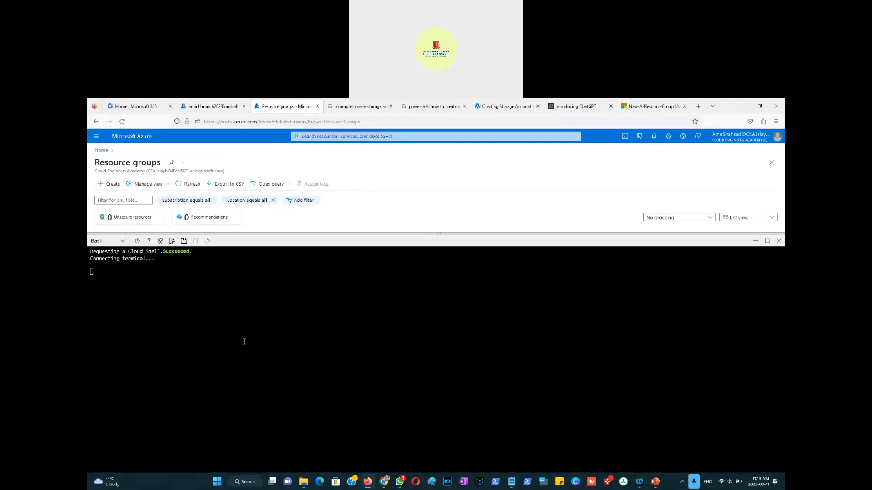
# Step: Paste and run the az storage container create command in the Bash Cloud Shell
pyautogui.rightClick(129, 273)
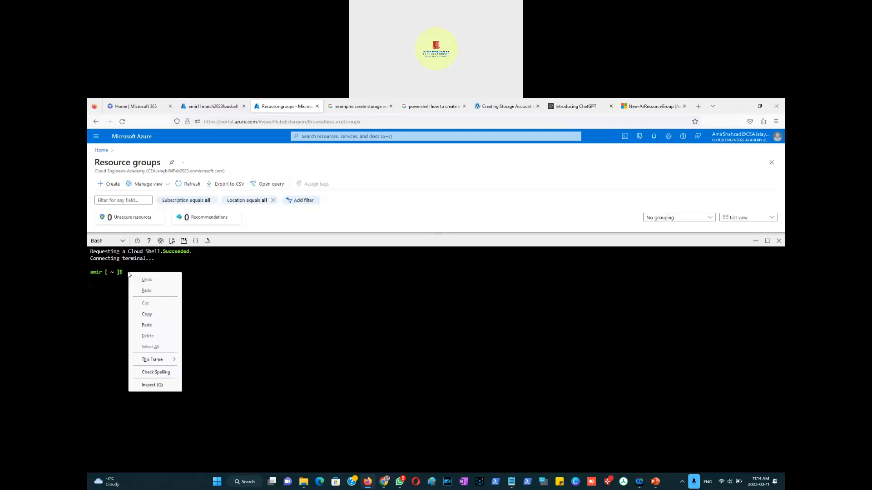
pyautogui.click(146, 325)
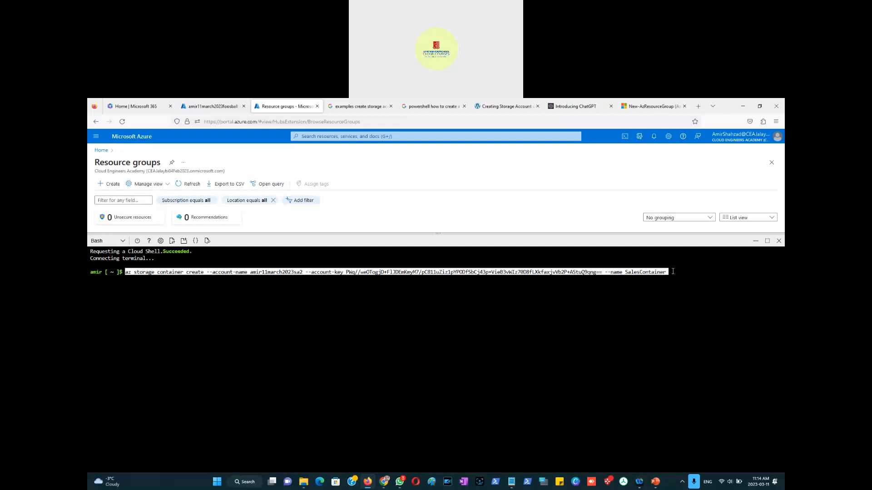
pyautogui.press('Return')
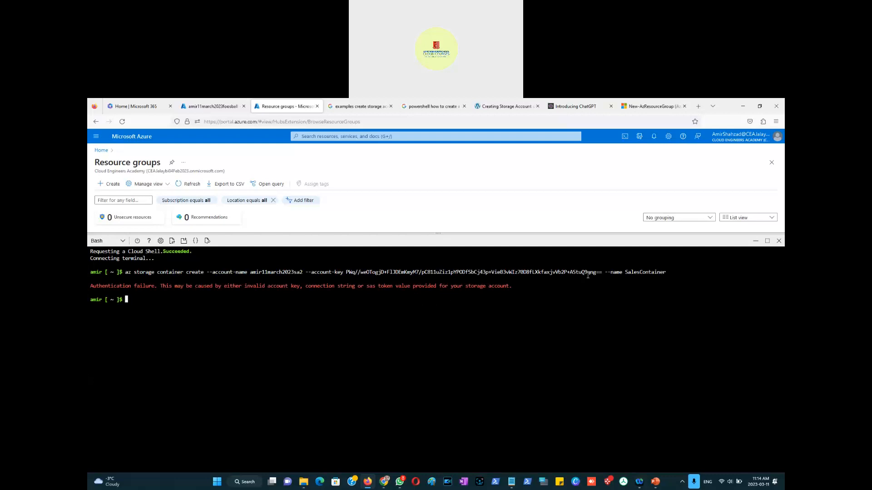
pyautogui.hotkey('alt', 'Tab')
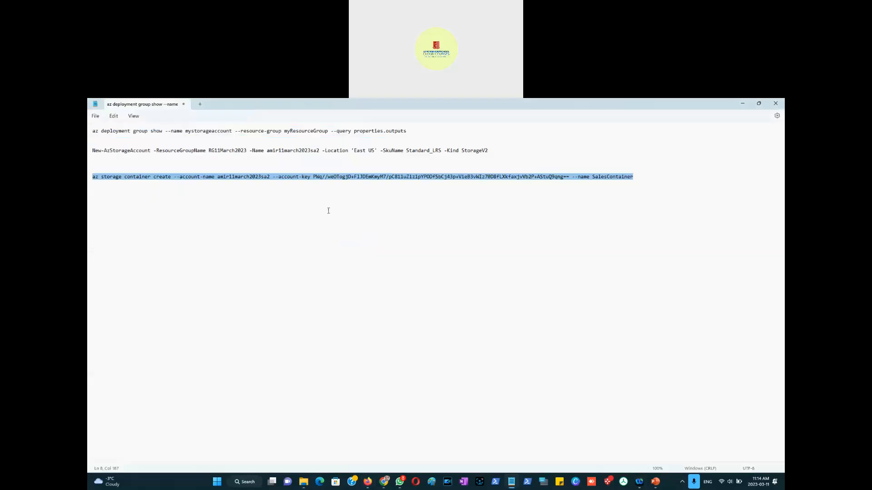
# Step: Try replacing the account key in the container create command with key1's connection string copied from the portal
pyautogui.hotkey('alt', 'Tab')
pyautogui.click(217, 106)
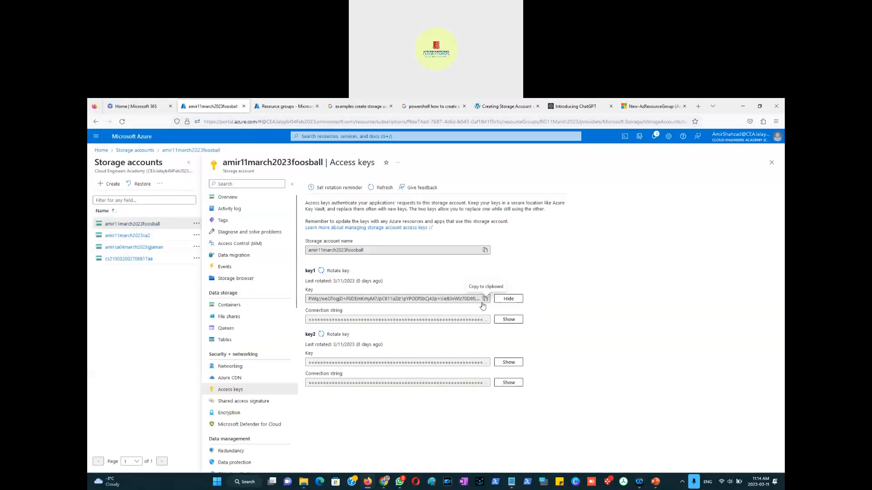
pyautogui.click(507, 320)
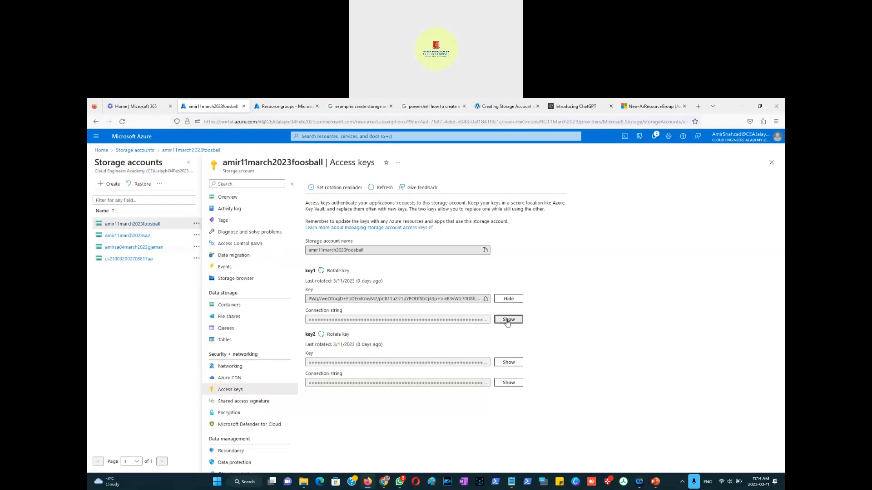
pyautogui.click(484, 320)
pyautogui.hotkey('alt', 'Tab')
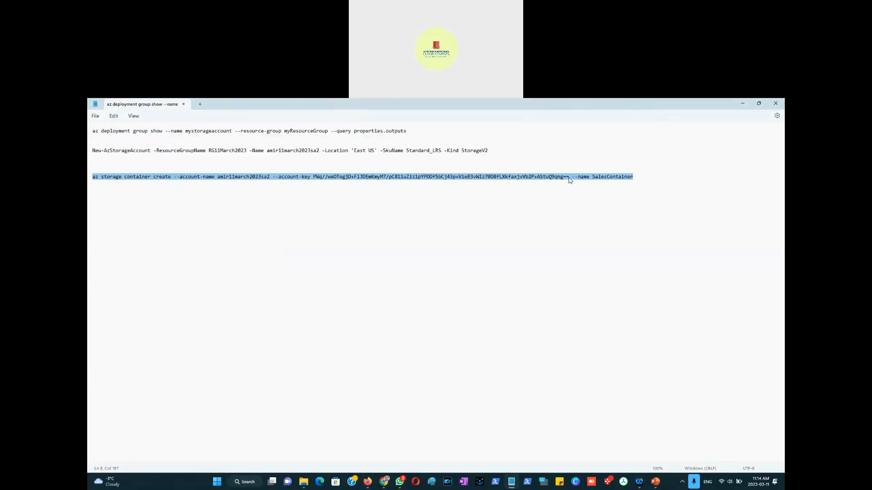
pyautogui.click(570, 177)
pyautogui.moveTo(570, 177); pyautogui.dragTo(313, 176)
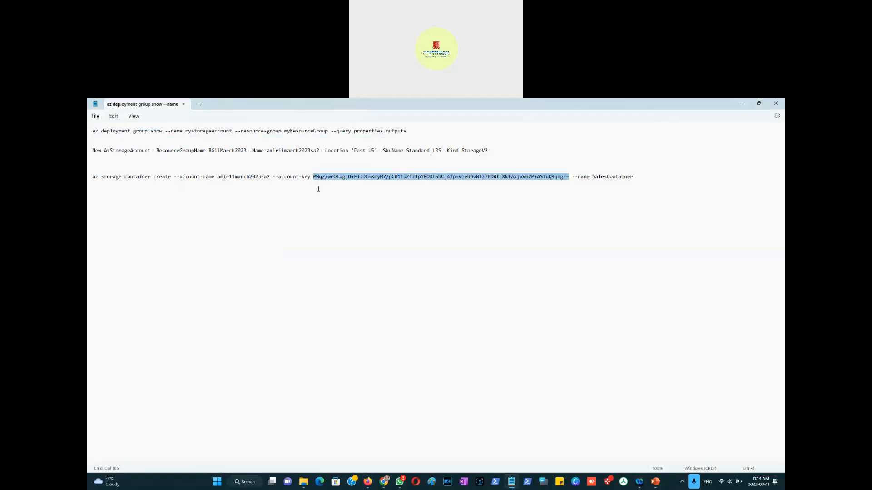
pyautogui.hotkey('ctrl', 'v')
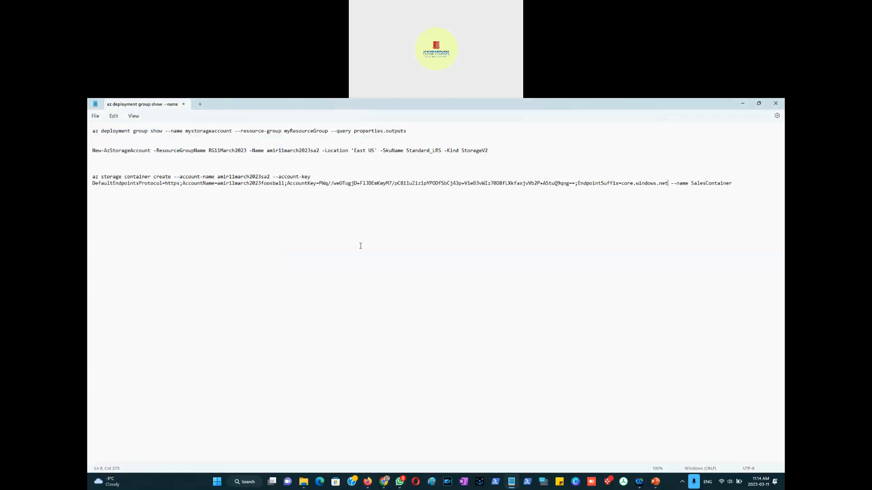
pyautogui.hotkey('ctrl', 'z')
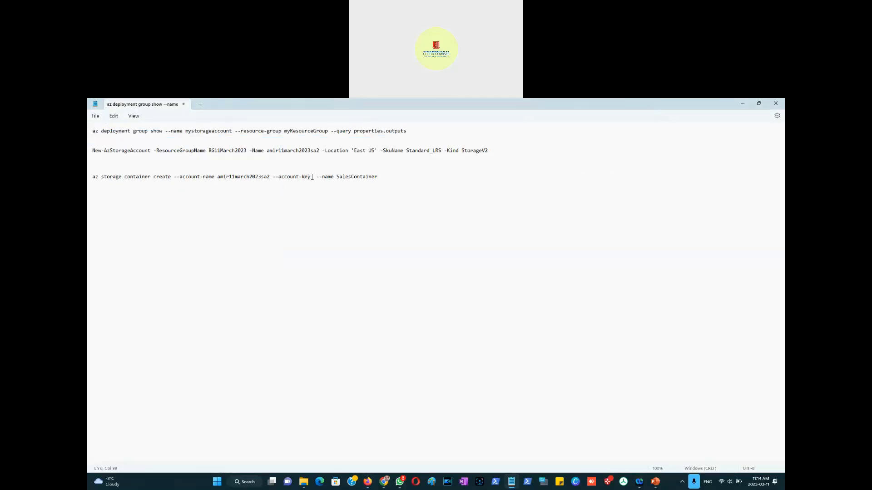
pyautogui.moveTo(311, 177); pyautogui.dragTo(274, 179)
pyautogui.hotkey('ctrl', 'v')
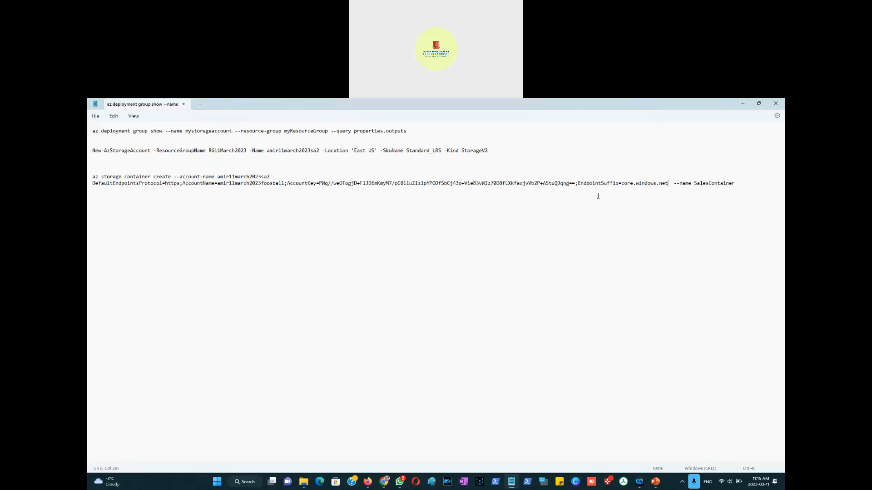
pyautogui.hotkey('ctrl', 'z')
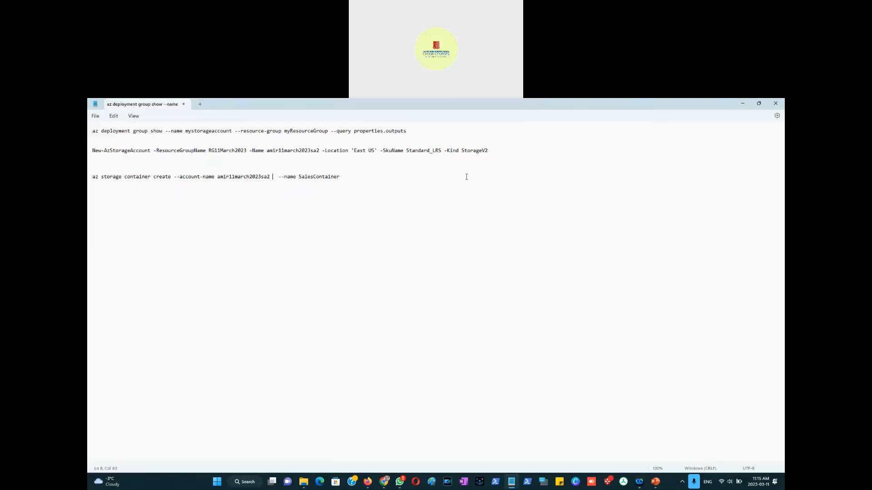
# Step: Copy key1's access key from the storage account and paste it on a new line below the command
pyautogui.hotkey('alt', 'Tab')
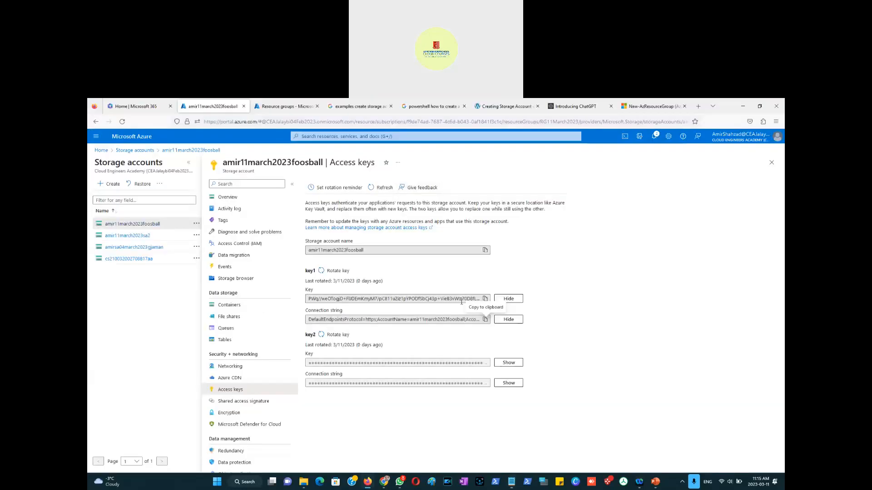
pyautogui.click(486, 300)
pyautogui.hotkey('alt', 'Tab')
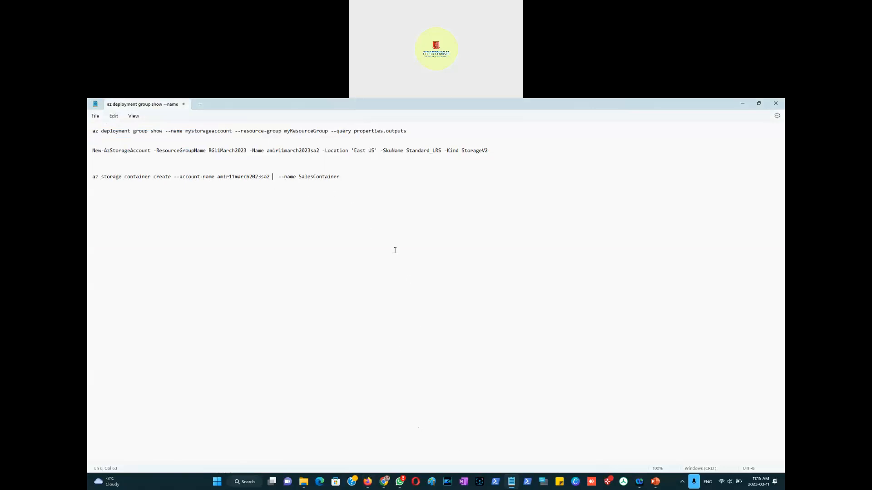
pyautogui.press('Return')
pyautogui.hotkey('ctrl', 'v')
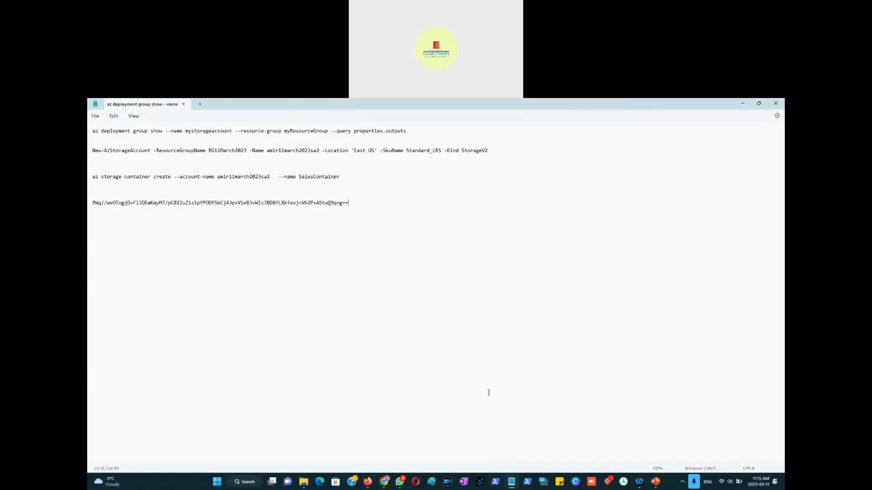
# Step: Copy ChatGPT's az storage container create example and paste it above the edited command
pyautogui.hotkey('alt', 'Tab')
pyautogui.hotkey('alt', 'Tab')
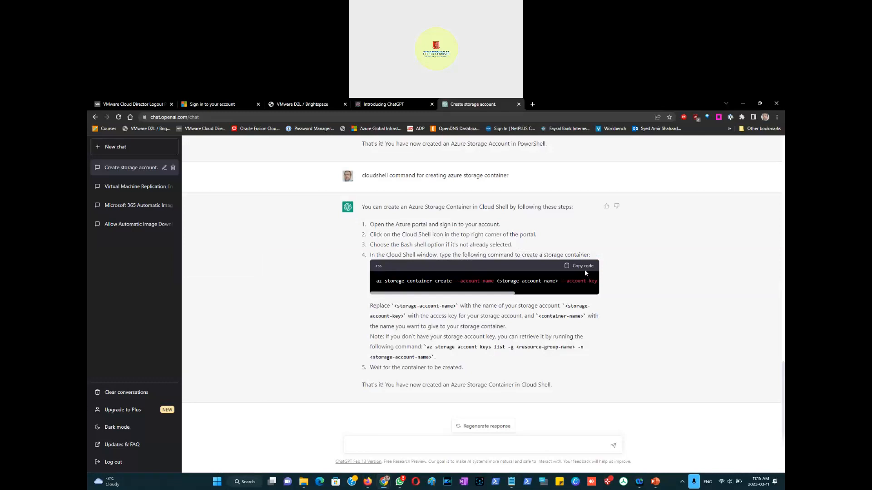
pyautogui.click(584, 266)
pyautogui.hotkey('alt', 'Tab')
pyautogui.click(342, 163)
pyautogui.press('Return')
pyautogui.hotkey('ctrl', 'v')
pyautogui.press('Down')
pyautogui.press('Down')
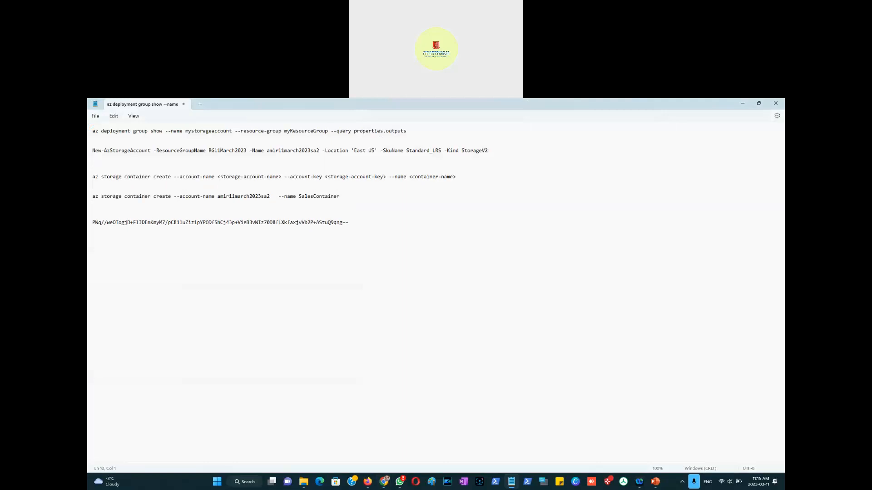
# Step: Copy the --account-key <storage-account-key> option from the example into the edited command after the account name
pyautogui.press('Up')
pyautogui.press('Up')
pyautogui.hotkey('shift', 'Right')
pyautogui.hotkey('shift', 'Right')
pyautogui.hotkey('shift', 'Right')
pyautogui.hotkey('shift', 'Right')
pyautogui.hotkey('shift', 'Right')
pyautogui.hotkey('shift', 'Right')
pyautogui.hotkey('shift', 'Right')
pyautogui.hotkey('shift', 'Right')
pyautogui.hotkey('shift', 'Right')
pyautogui.hotkey('shift', 'Right')
pyautogui.hotkey('shift', 'Right')
pyautogui.hotkey('shift', 'Right')
pyautogui.hotkey('shift', 'Right')
pyautogui.hotkey('shift', 'Right')
pyautogui.hotkey('shift', 'Right')
pyautogui.hotkey('shift', 'Right')
pyautogui.hotkey('shift', 'Right')
pyautogui.hotkey('shift', 'Right')
pyautogui.hotkey('shift', 'Right')
pyautogui.hotkey('shift', 'Right')
pyautogui.hotkey('shift', 'Right')
pyautogui.hotkey('shift', 'Right')
pyautogui.hotkey('shift', 'Right')
pyautogui.hotkey('shift', 'Right')
pyautogui.hotkey('shift', 'Right')
pyautogui.hotkey('shift', 'Right')
pyautogui.hotkey('shift', 'Right')
pyautogui.hotkey('shift', 'Right')
pyautogui.hotkey('shift', 'Right')
pyautogui.hotkey('shift', 'Right')
pyautogui.hotkey('shift', 'Right')
pyautogui.hotkey('shift', 'Right')
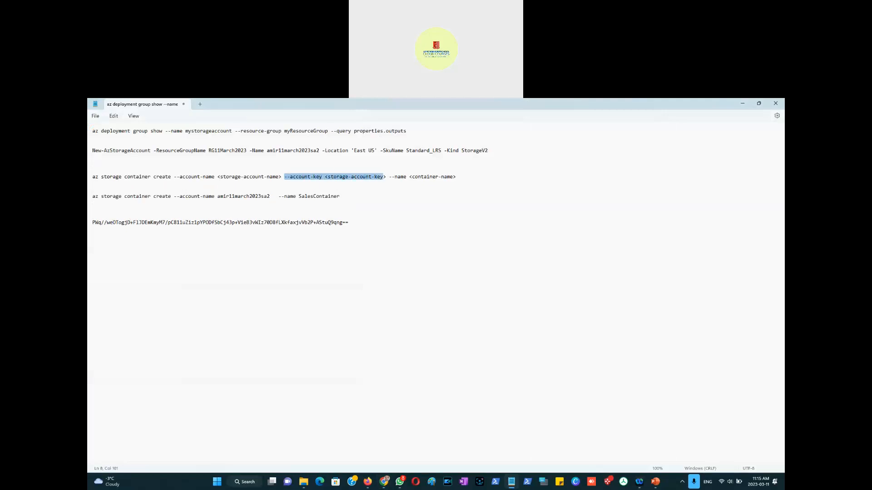
pyautogui.press('Down')
pyautogui.press('Down')
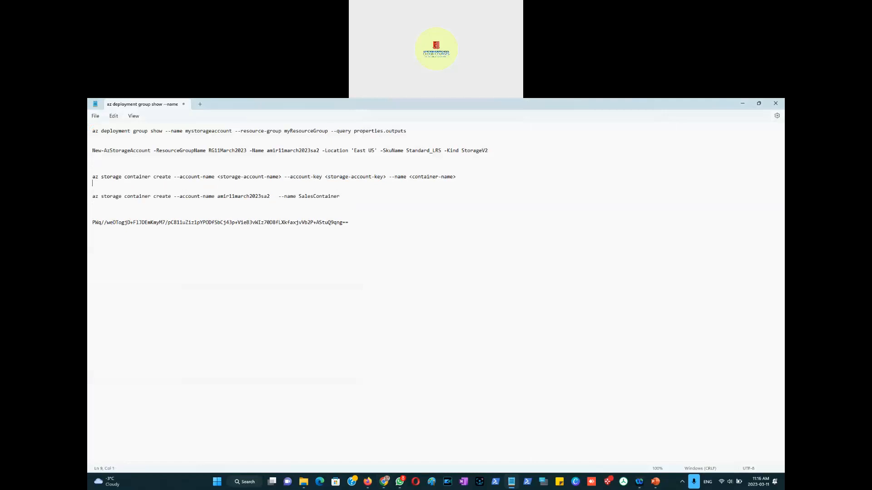
pyautogui.press('Left')
pyautogui.hotkey('ctrl', 'v')
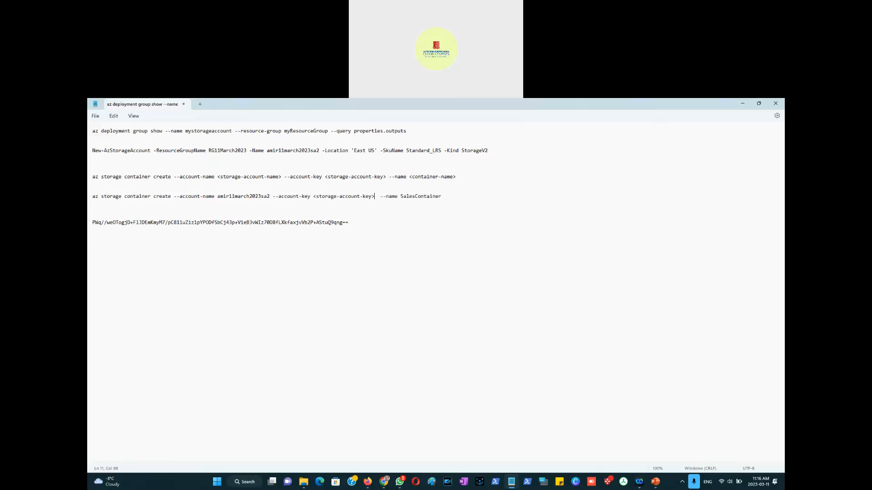
# Step: Replace the <storage-account-key> placeholder in the edited command with the pasted access key
pyautogui.hotkey('shift', 'Left')
pyautogui.hotkey('shift', 'Left')
pyautogui.hotkey('shift', 'Left')
pyautogui.hotkey('shift', 'Left')
pyautogui.hotkey('shift', 'Left')
pyautogui.hotkey('shift', 'Left')
pyautogui.hotkey('shift', 'Left')
pyautogui.hotkey('shift', 'Left')
pyautogui.hotkey('shift', 'Left')
pyautogui.hotkey('shift', 'Left')
pyautogui.hotkey('shift', 'Left')
pyautogui.hotkey('shift', 'Left')
pyautogui.hotkey('shift', 'Left')
pyautogui.hotkey('shift', 'Left')
pyautogui.hotkey('shift', 'Left')
pyautogui.hotkey('shift', 'Left')
pyautogui.hotkey('shift', 'Left')
pyautogui.hotkey('shift', 'Left')
pyautogui.hotkey('shift', 'Left')
pyautogui.hotkey('shift', 'Left')
pyautogui.hotkey('shift', 'Left')
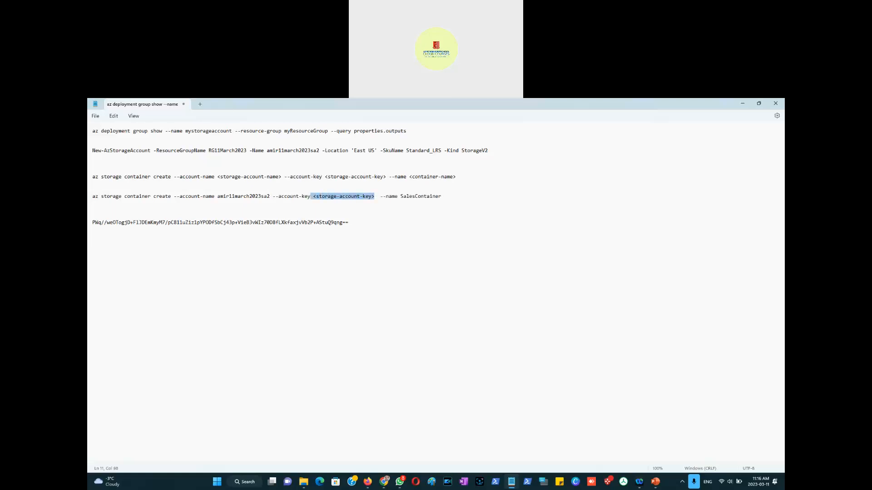
pyautogui.hotkey('shift', 'Right')
pyautogui.moveTo(347, 223); pyautogui.dragTo(93, 223)
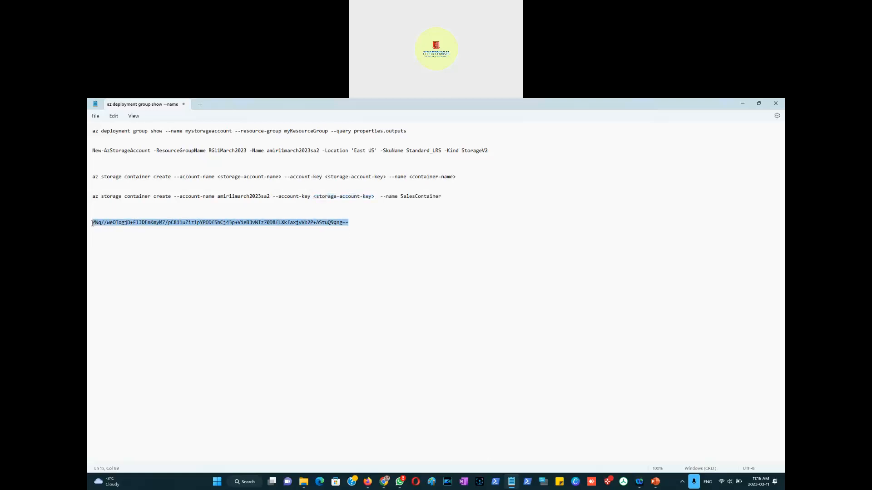
pyautogui.moveTo(373, 197); pyautogui.dragTo(314, 197)
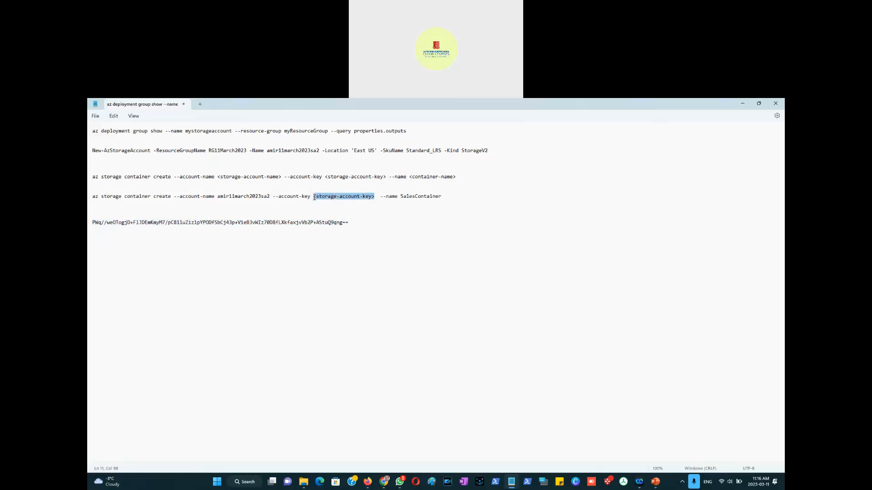
pyautogui.hotkey('ctrl', 'v')
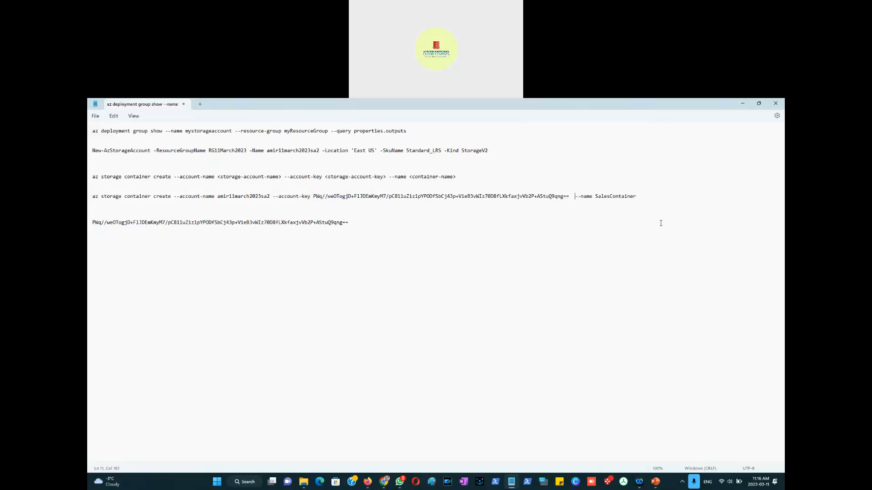
# Step: Remove the extra space, copy the whole command and run it again in the Bash Cloud Shell
pyautogui.press('BackSpace')
pyautogui.hotkey('shift', 'End')
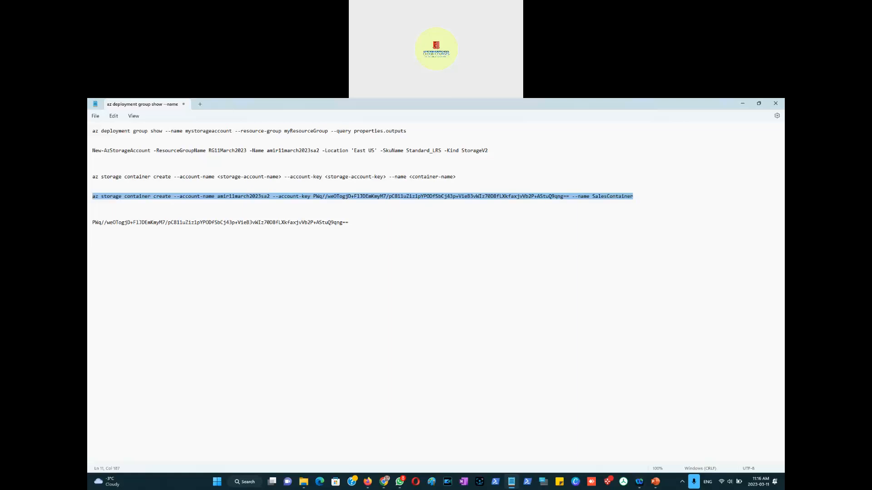
pyautogui.hotkey('alt', 'Tab')
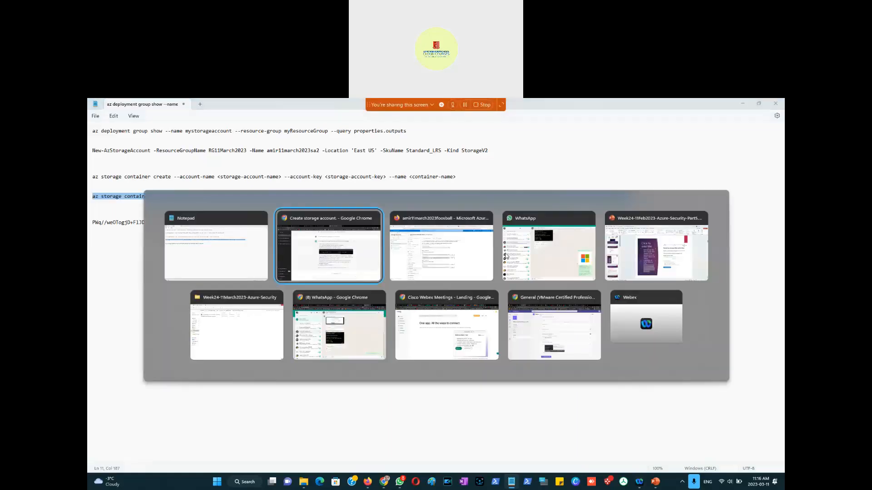
pyautogui.hotkey('alt', 'Tab')
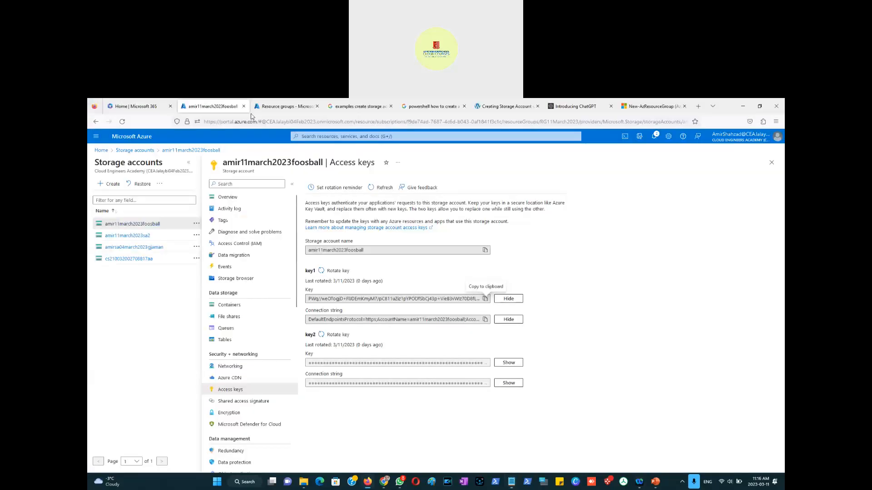
pyautogui.click(281, 108)
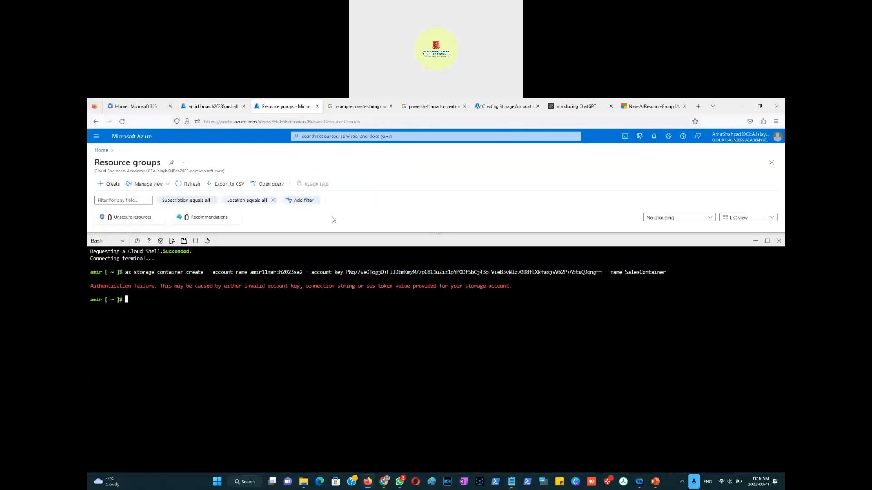
pyautogui.rightClick(130, 303)
pyautogui.click(149, 357)
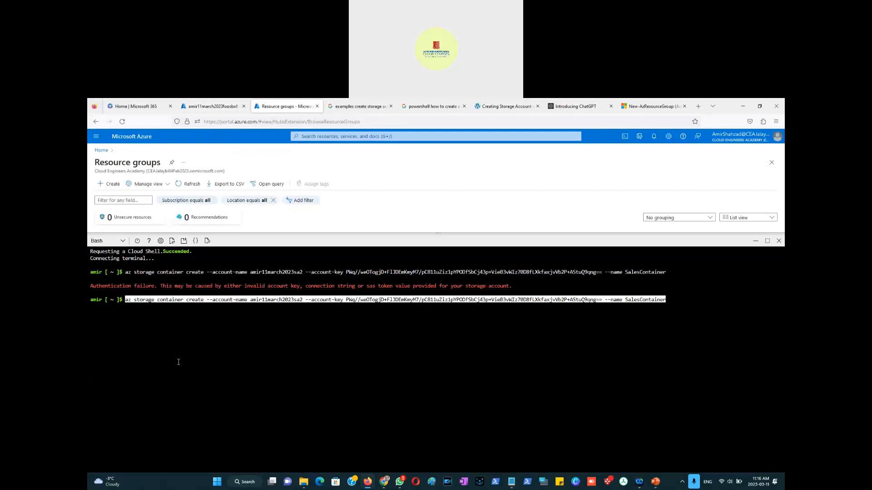
pyautogui.press('Return')
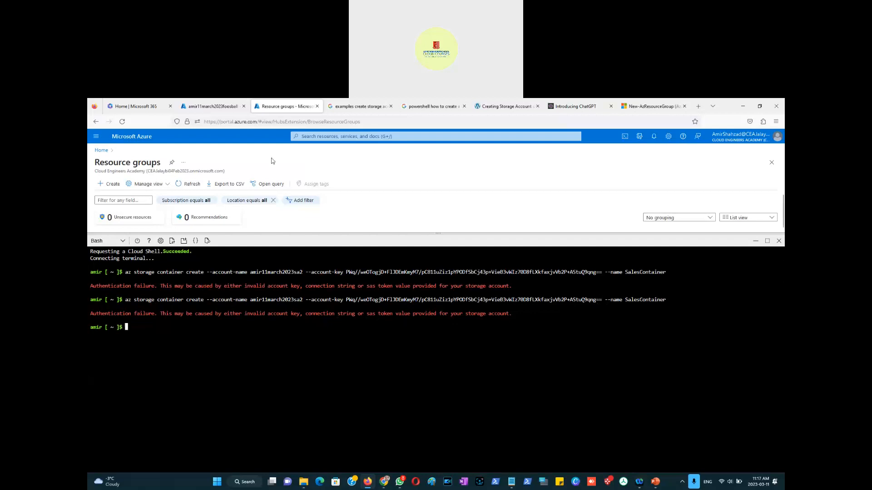
# Step: Create a private container named aalesdept from the storage account's Containers page in the portal
pyautogui.click(212, 106)
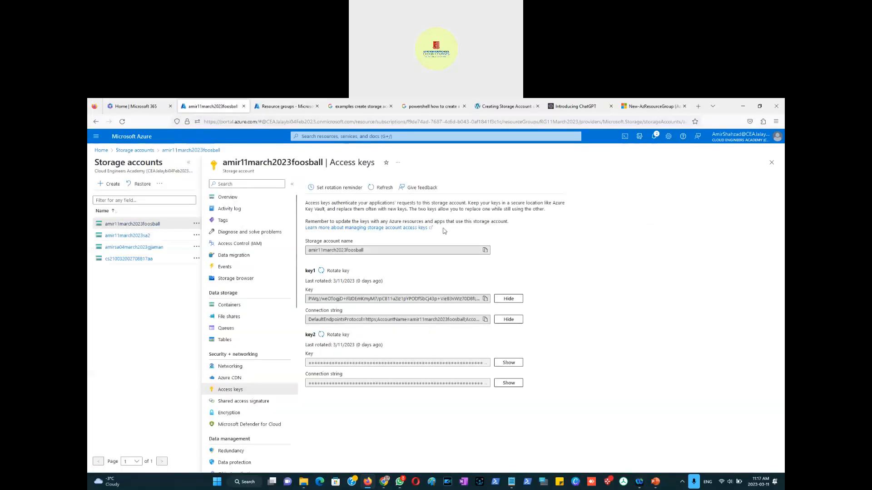
pyautogui.click(231, 311)
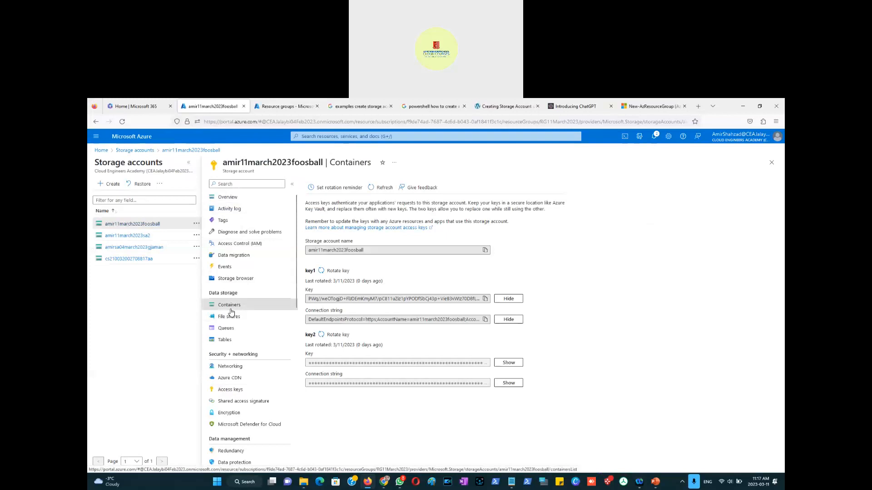
pyautogui.click(319, 186)
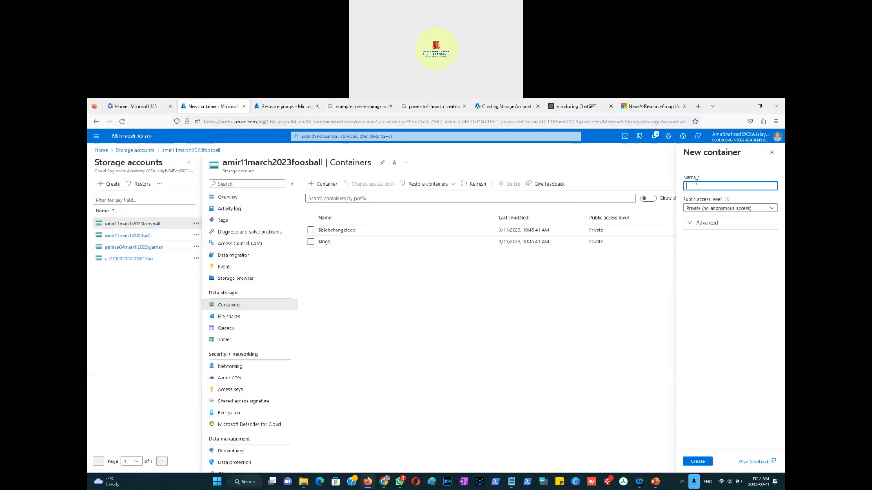
pyautogui.write('SalesDept')
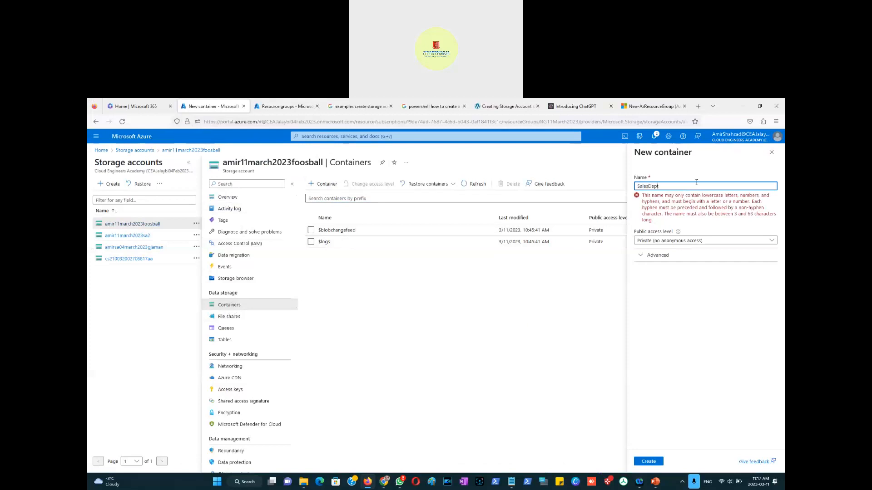
pyautogui.hotkey('shift', 'Right')
pyautogui.write('a')
pyautogui.press('BackSpace')
pyautogui.write('d')
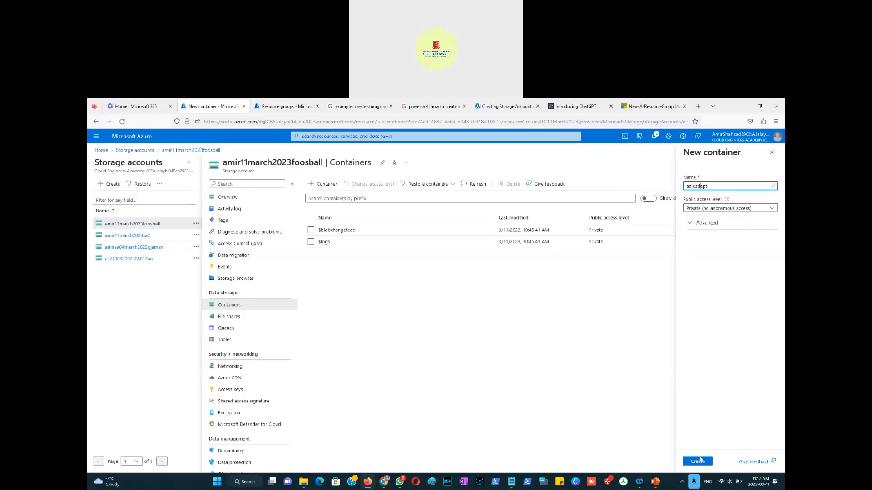
pyautogui.click(715, 210)
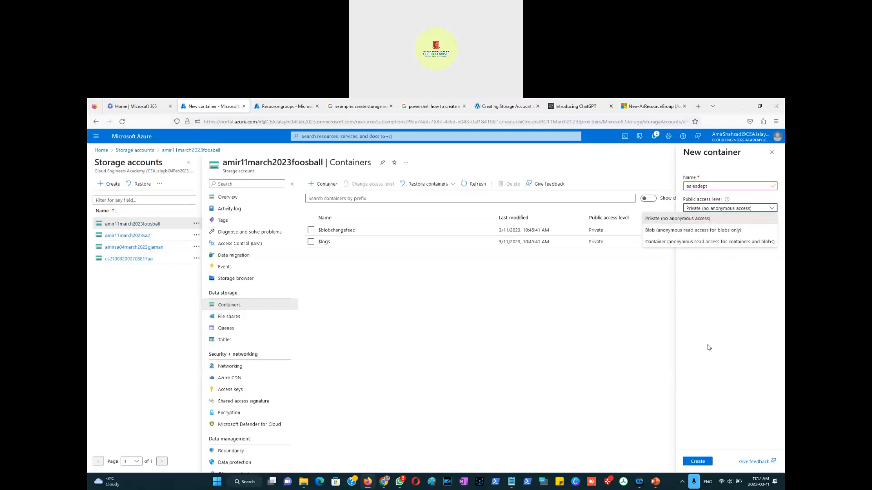
pyautogui.click(708, 461)
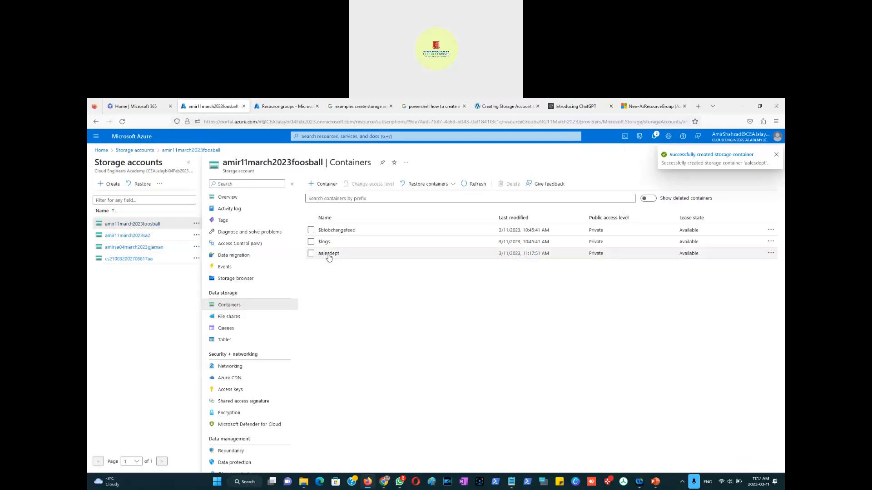
# Step: Open the aalesdept container and its Access policy page
pyautogui.click(328, 254)
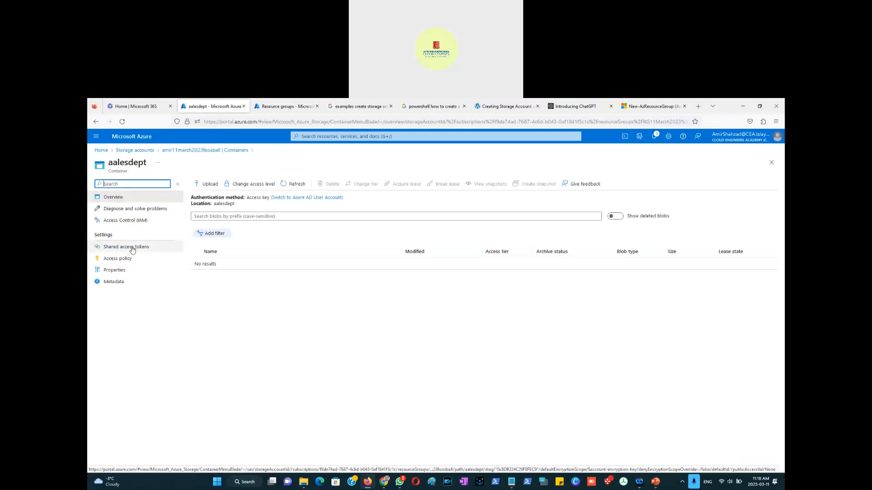
pyautogui.click(122, 262)
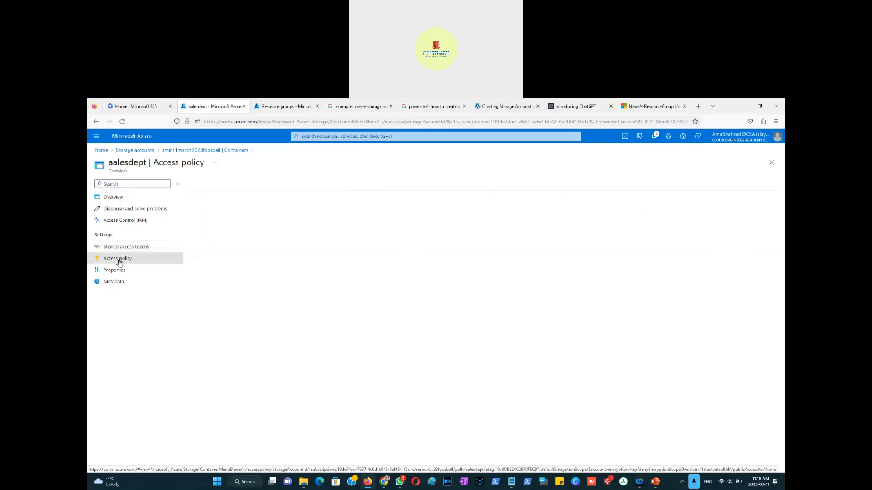
# Step: Examine the container's shared access token options for signing key, permissions, start and expiry dates, and allowed IP addresses
pyautogui.click(122, 249)
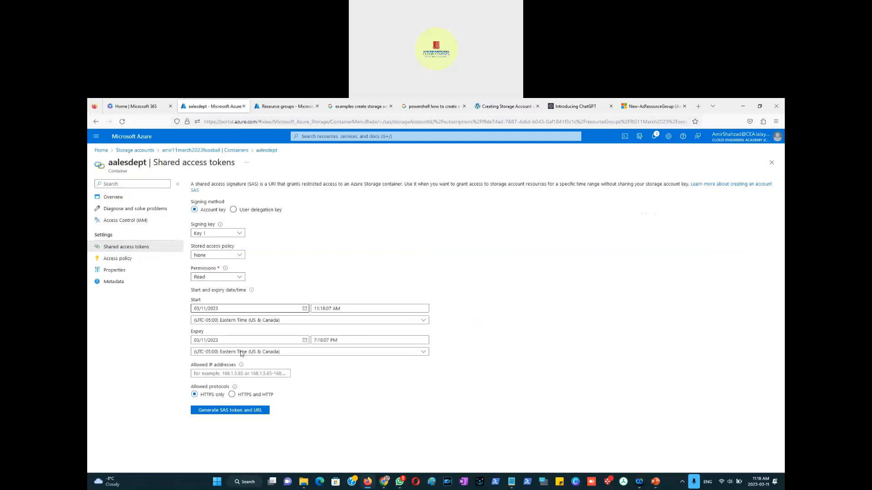
pyautogui.click(218, 309)
pyautogui.click(240, 277)
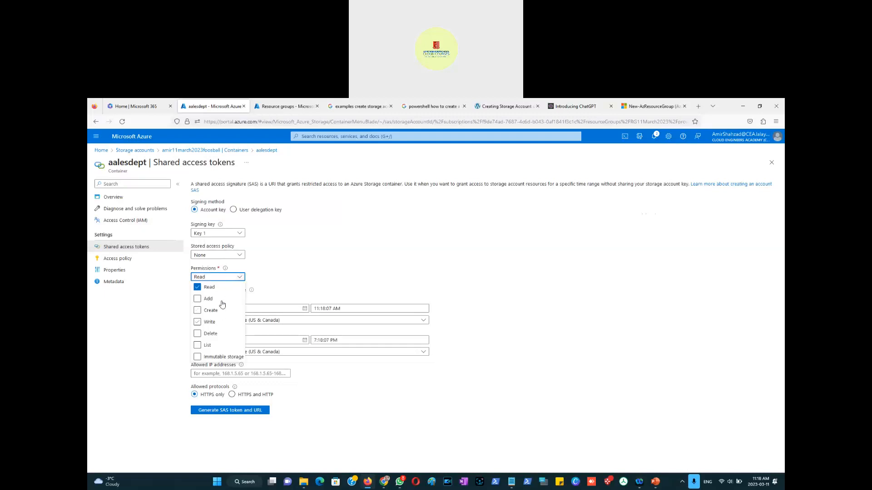
pyautogui.click(432, 422)
pyautogui.click(210, 373)
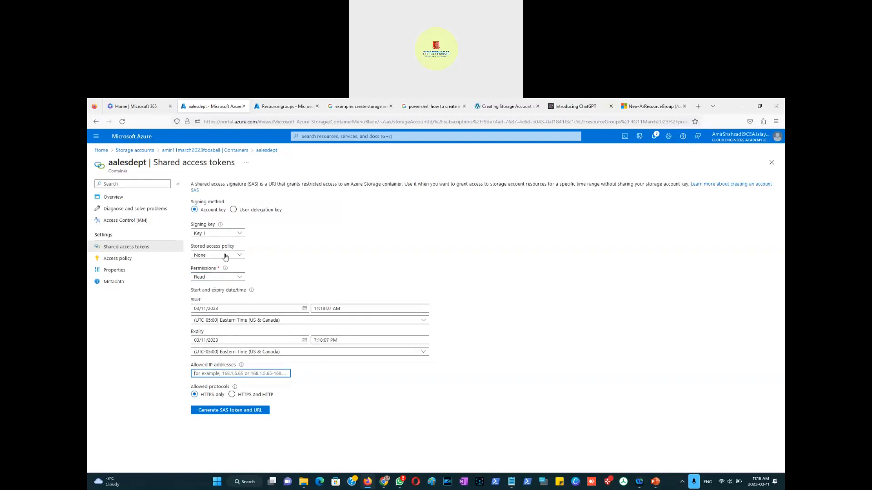
pyautogui.click(113, 263)
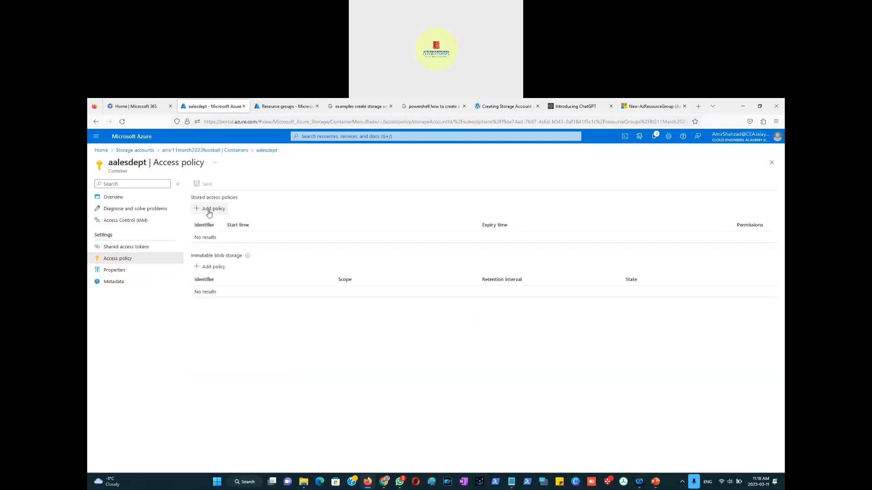
# Step: Add a stored access policy named POlicy1 with Read, Add, Create, Write and List permissions
pyautogui.click(208, 211)
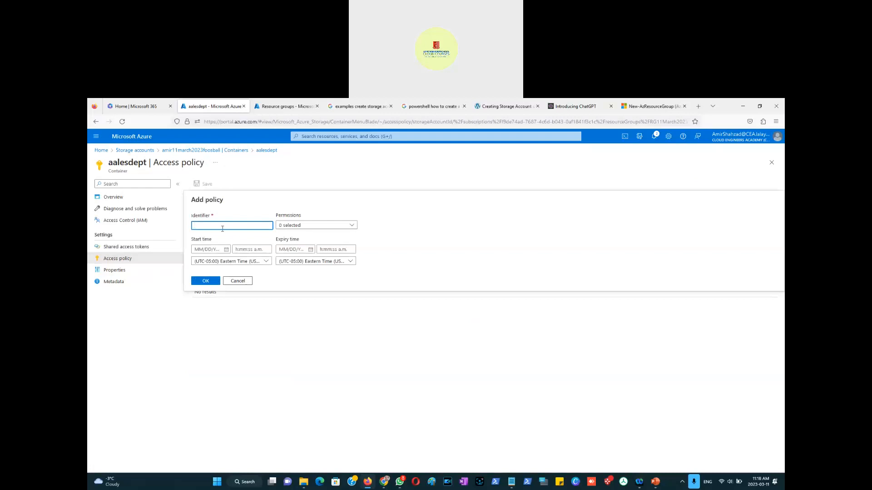
pyautogui.write('POlicy1')
pyautogui.click(353, 226)
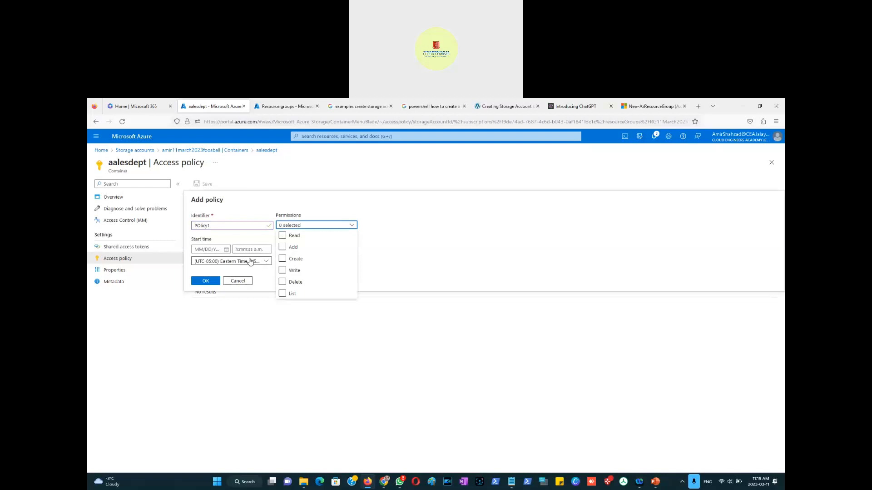
pyautogui.click(283, 236)
pyautogui.click(281, 247)
pyautogui.click(282, 261)
pyautogui.click(283, 271)
pyautogui.click(283, 294)
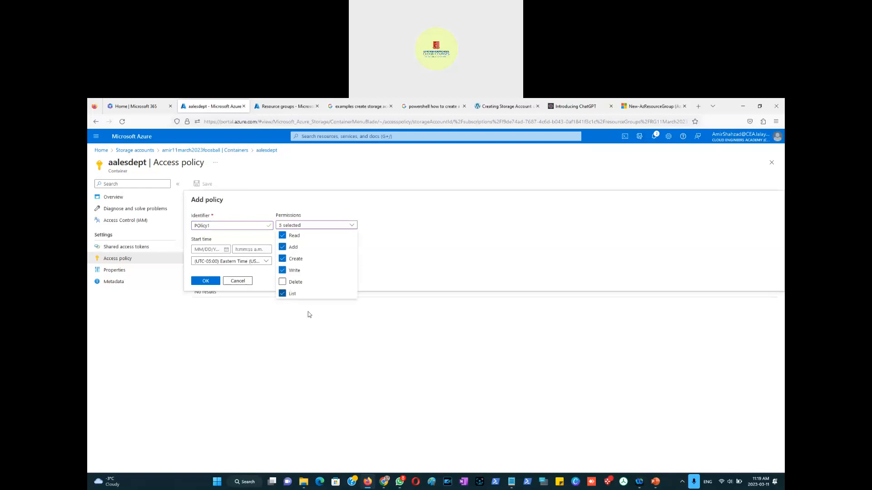
pyautogui.click(419, 274)
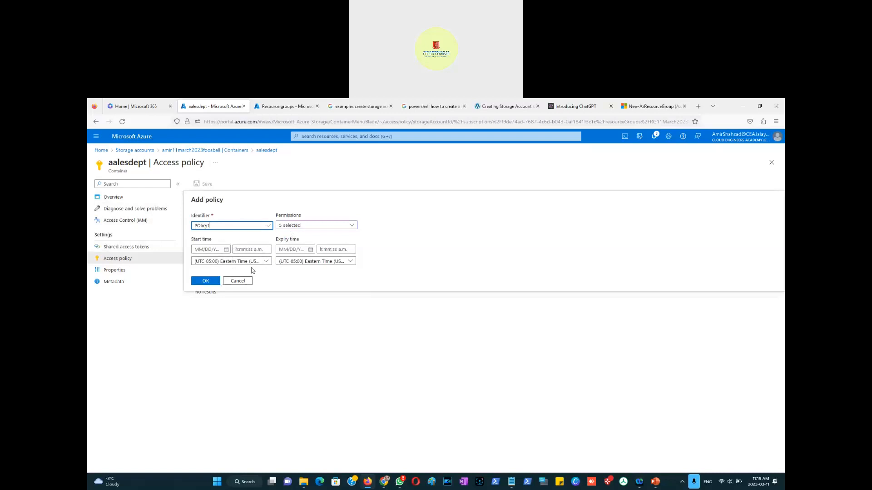
# Step: Set the policy's start date to 03/11/2023 and expiry date to 03/12/2023, confirm it and save the access policies
pyautogui.click(227, 250)
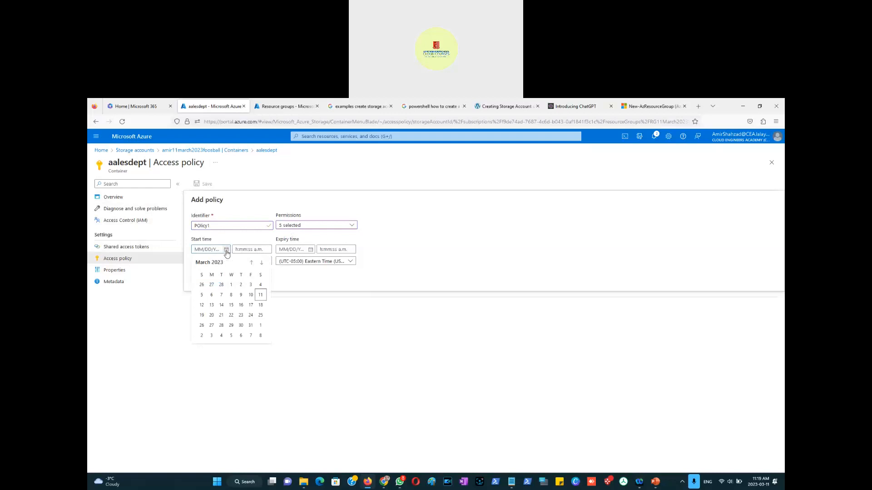
pyautogui.click(261, 295)
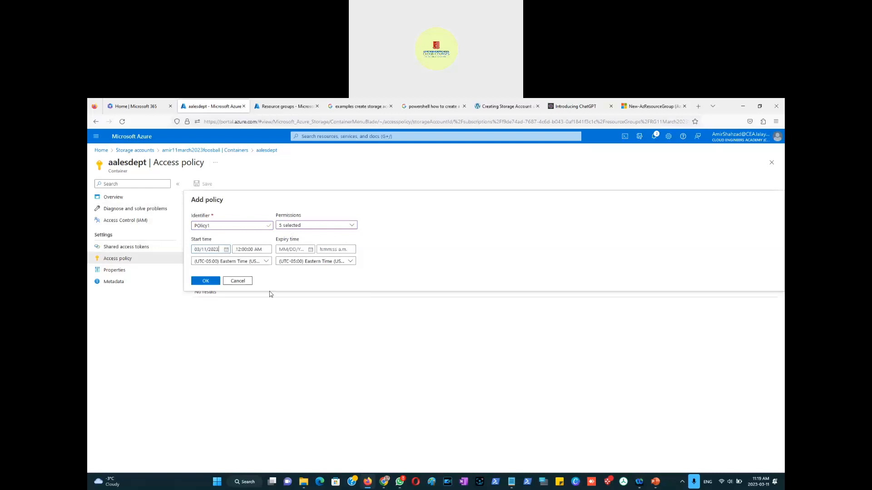
pyautogui.click(310, 250)
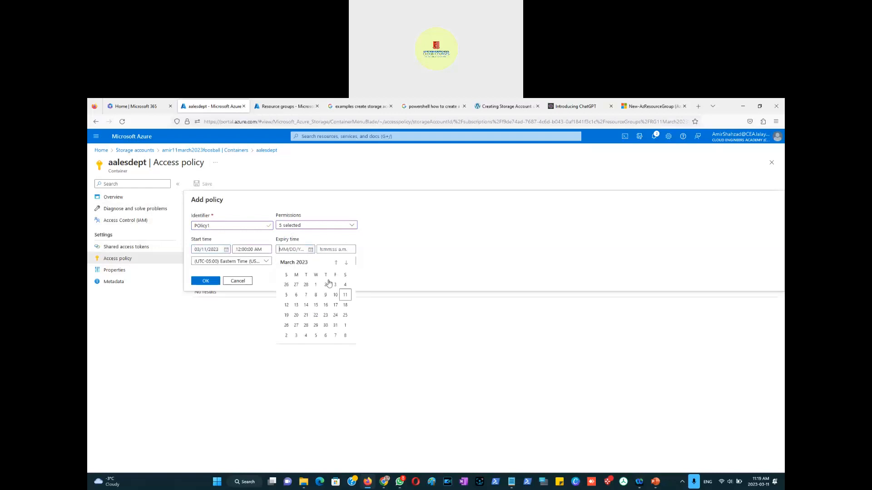
pyautogui.click(287, 305)
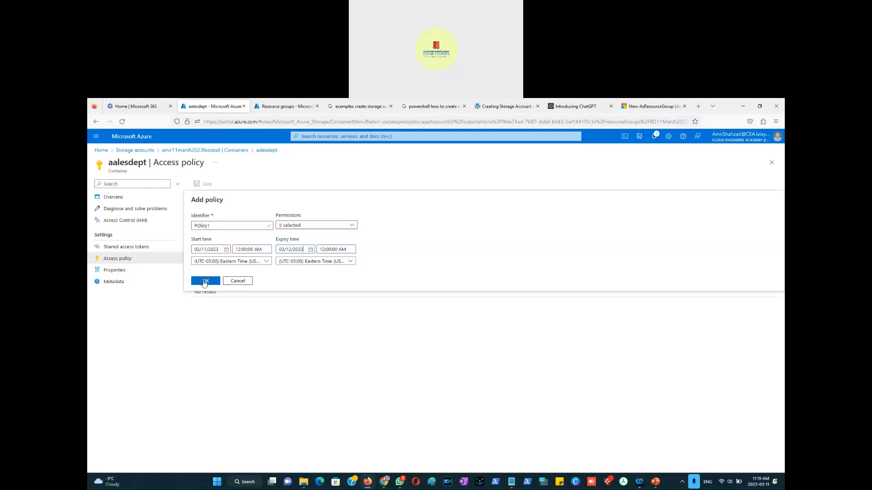
pyautogui.click(202, 282)
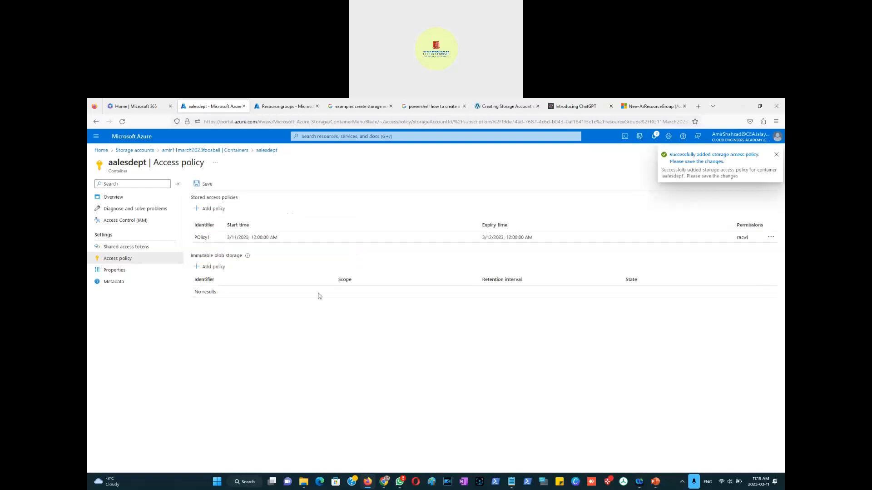
pyautogui.click(206, 187)
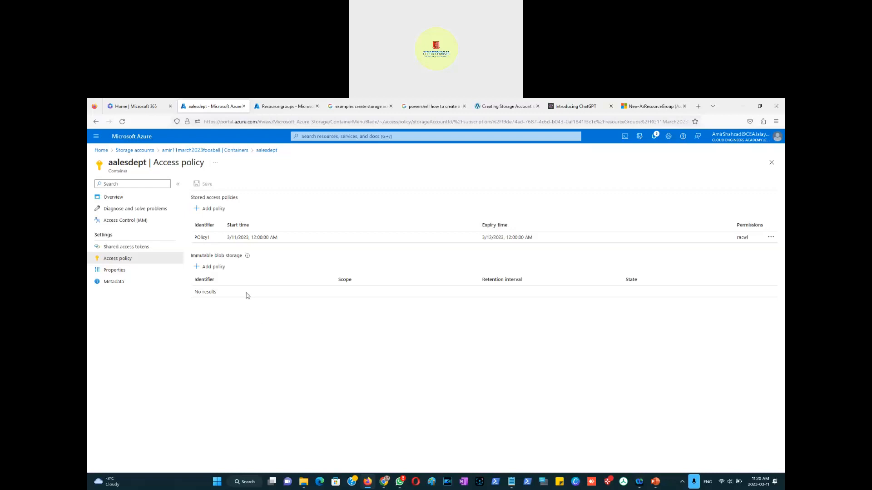
# Step: Start a legal hold immutable blob storage policy and give it the tag CaseID394720
pyautogui.click(213, 270)
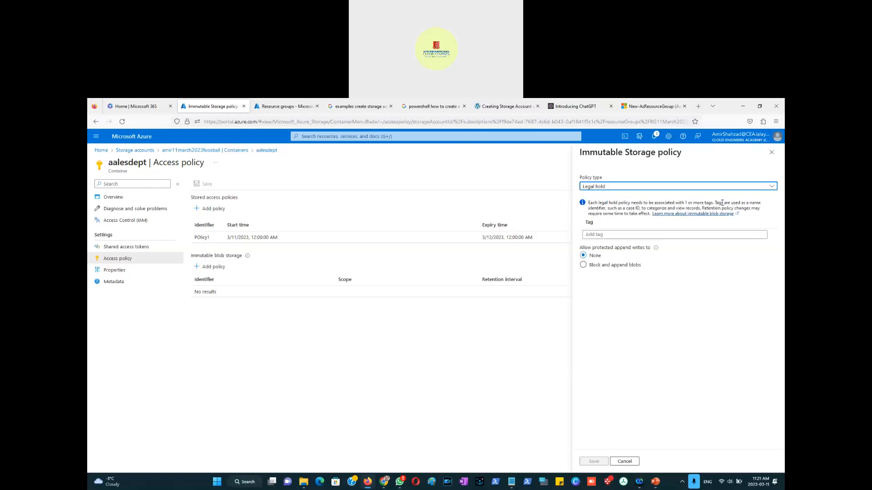
pyautogui.moveTo(716, 203)
pyautogui.mouseDown()
pyautogui.moveTo(734, 203)
pyautogui.moveTo(606, 209)
pyautogui.moveTo(703, 208)
pyautogui.mouseUp()
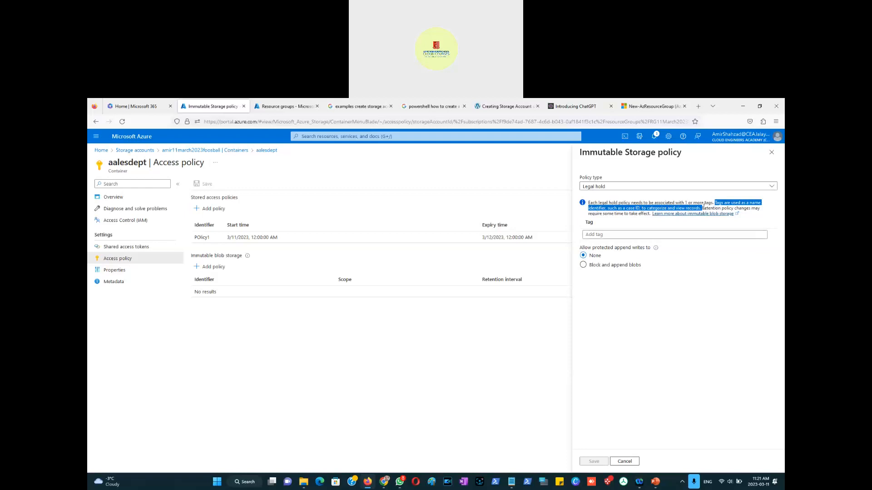
pyautogui.moveTo(702, 207); pyautogui.dragTo(749, 207)
pyautogui.moveTo(669, 208); pyautogui.dragTo(650, 213)
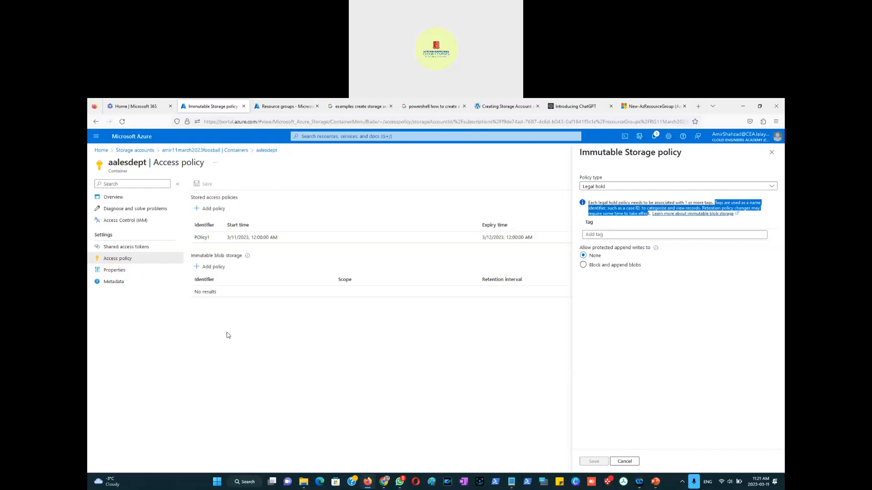
pyautogui.click(604, 235)
pyautogui.write('Case39420')
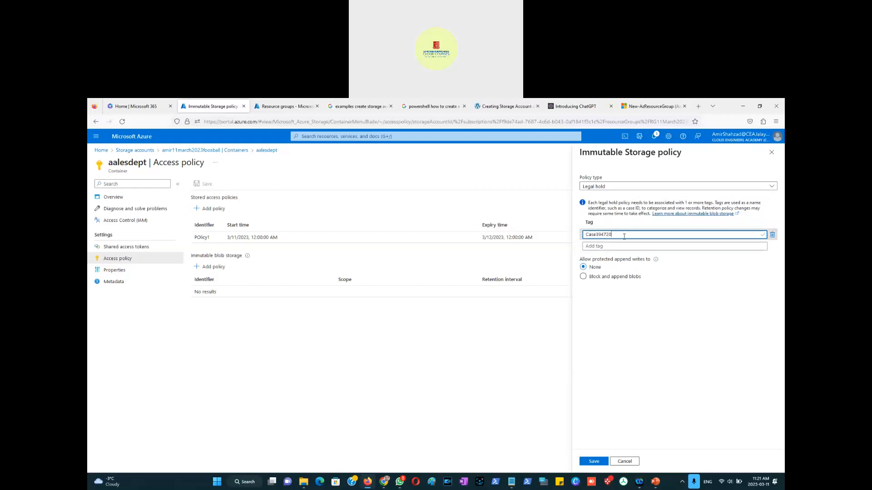
pyautogui.write('ID')
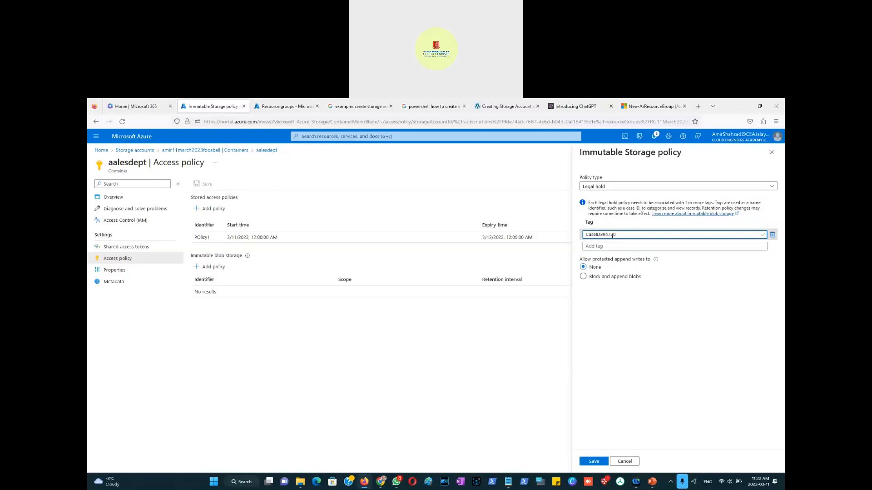
# Step: Allow protected append writes for block and append blobs in the legal hold policy
pyautogui.click(583, 278)
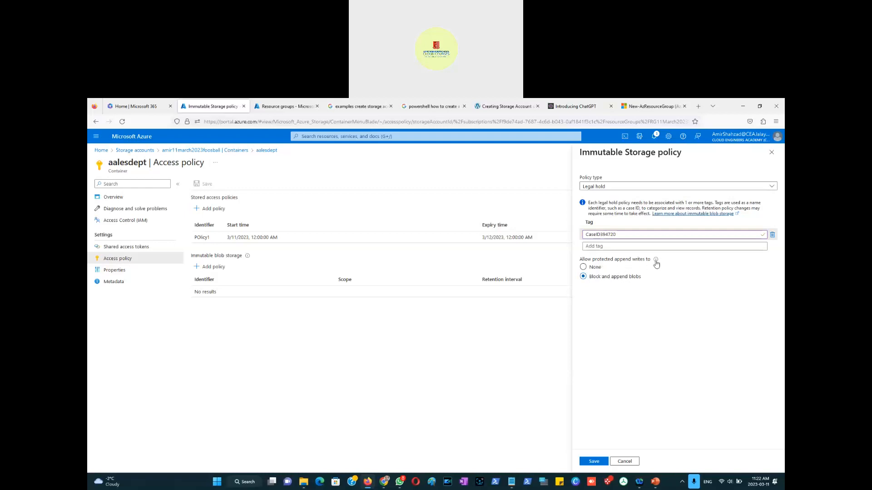
pyautogui.moveTo(655, 260)
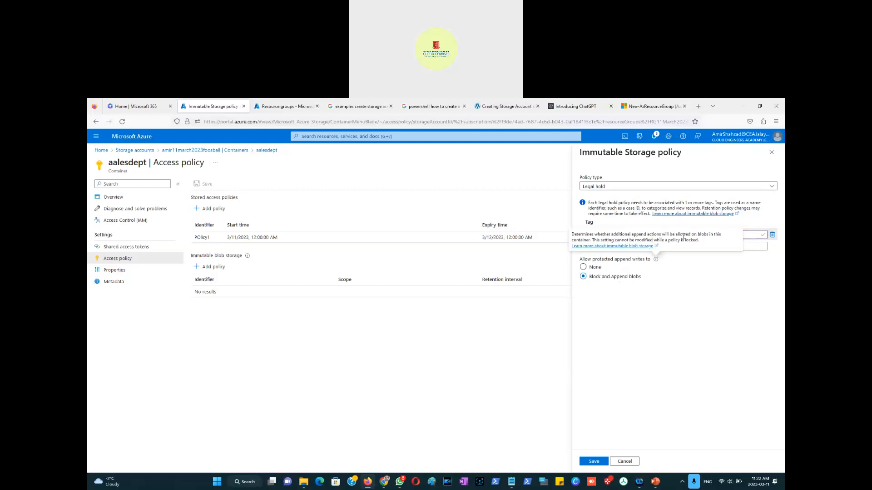
pyautogui.moveTo(646, 234); pyautogui.dragTo(631, 235)
pyautogui.click(633, 234)
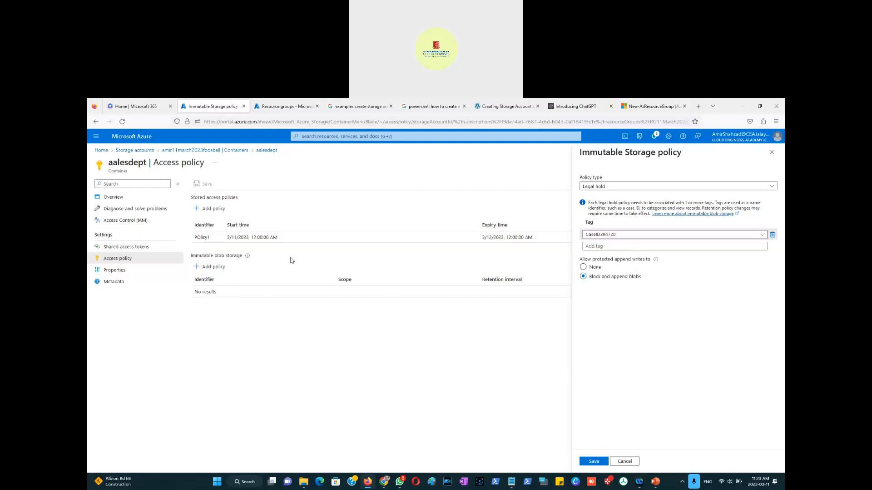
# Step: Switch the immutable storage policy type to Time-based retention and read the retention period information
pyautogui.click(773, 188)
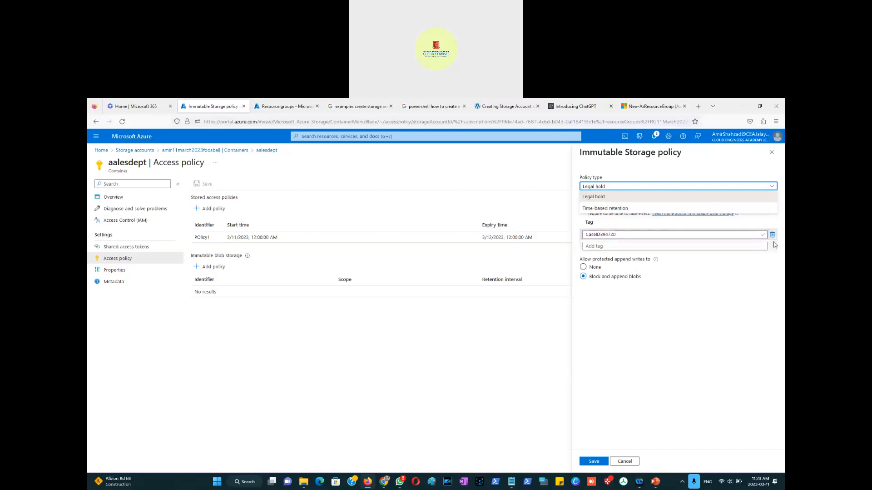
pyautogui.click(601, 211)
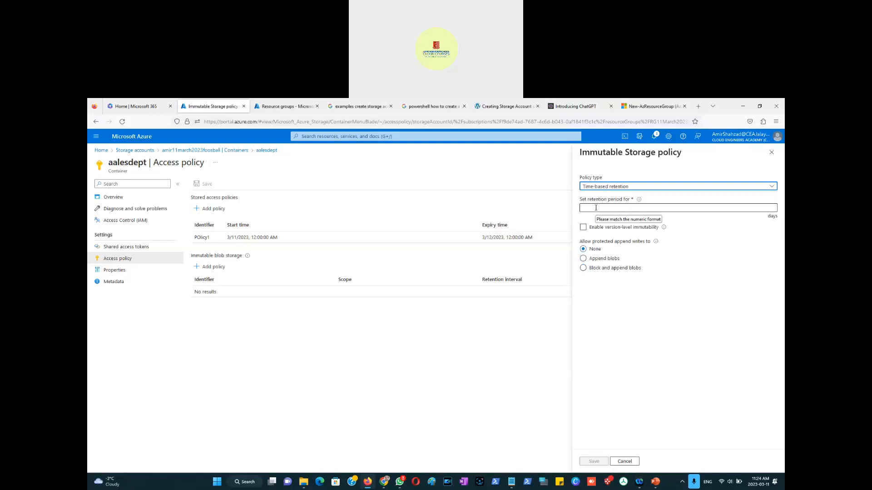
pyautogui.moveTo(640, 201)
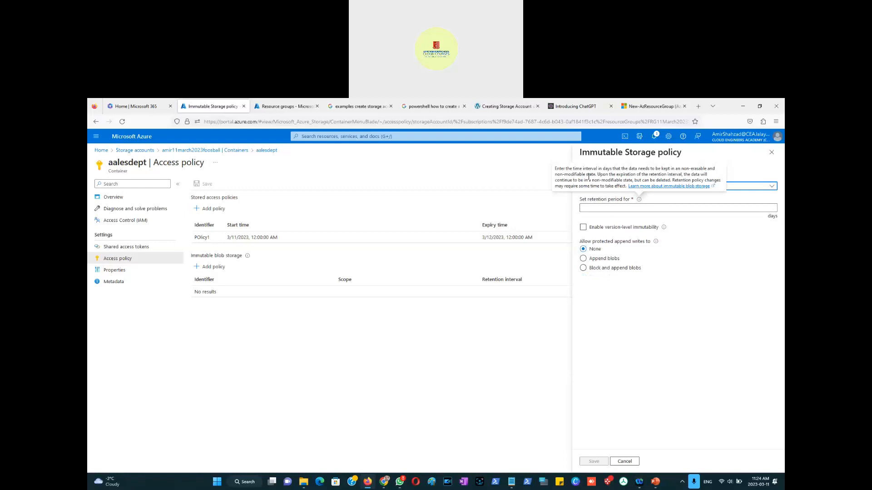
pyautogui.moveTo(612, 168); pyautogui.dragTo(597, 169)
pyautogui.click(619, 174)
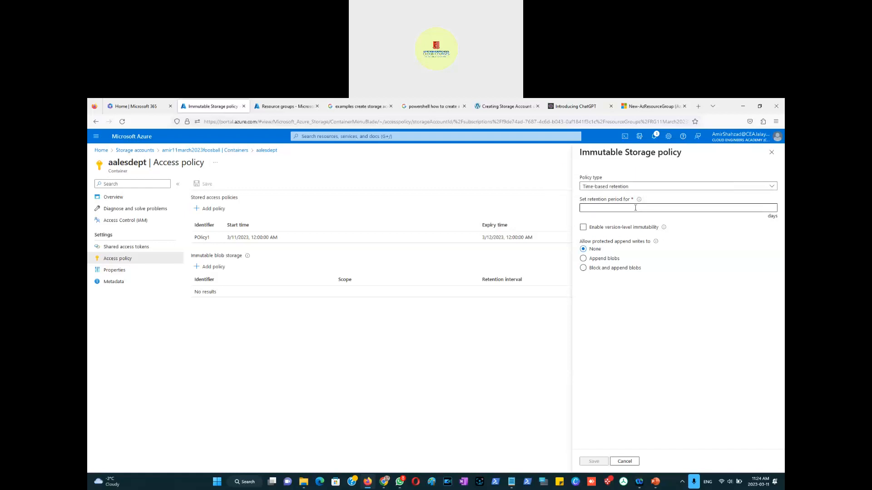
# Step: Try a 15-day retention period with version-level immutability and append-blob writes, then cancel the policy
pyautogui.click(635, 207)
pyautogui.write('15')
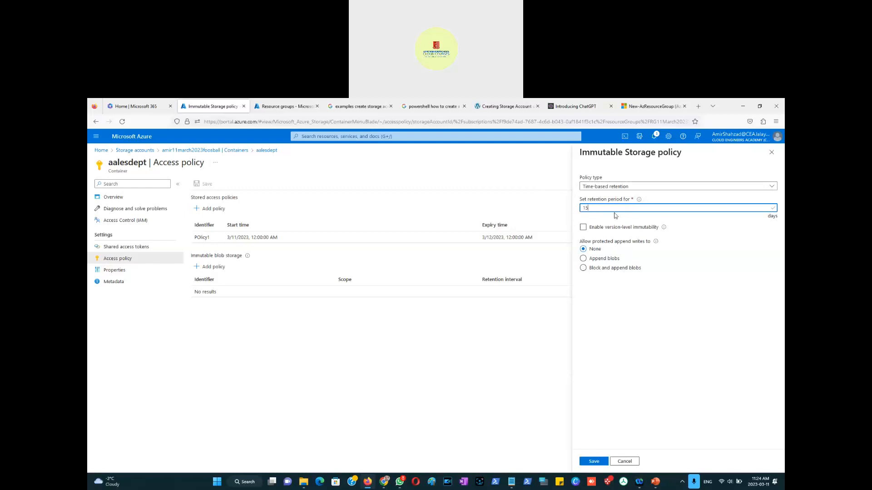
pyautogui.click(583, 228)
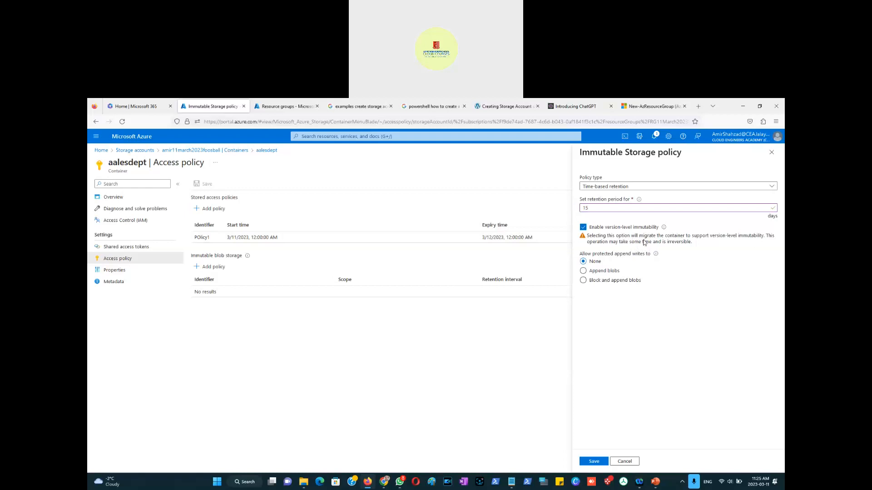
pyautogui.click(585, 274)
pyautogui.click(584, 283)
pyautogui.click(583, 272)
pyautogui.click(628, 462)
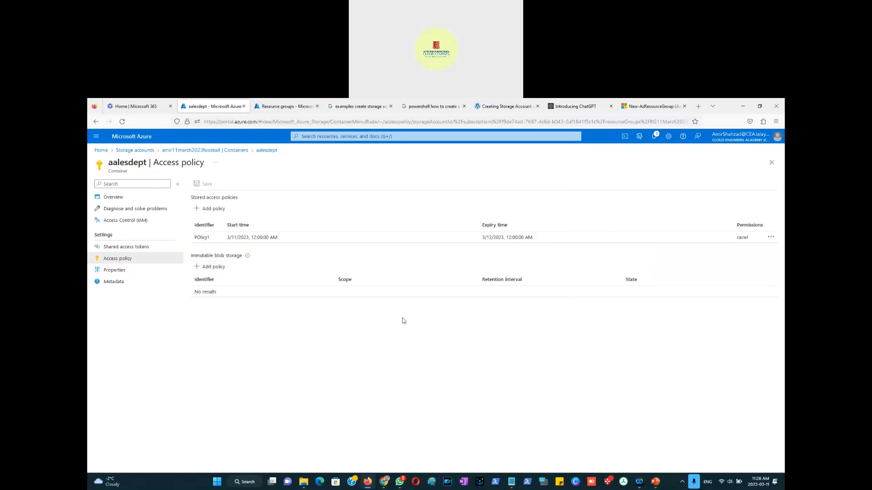
# Step: Switch to the PowerPoint presentation and open the Container Security slide
pyautogui.click(657, 485)
pyautogui.scroll(-10, 136, 340)
pyautogui.scroll(-3, 114, 381)
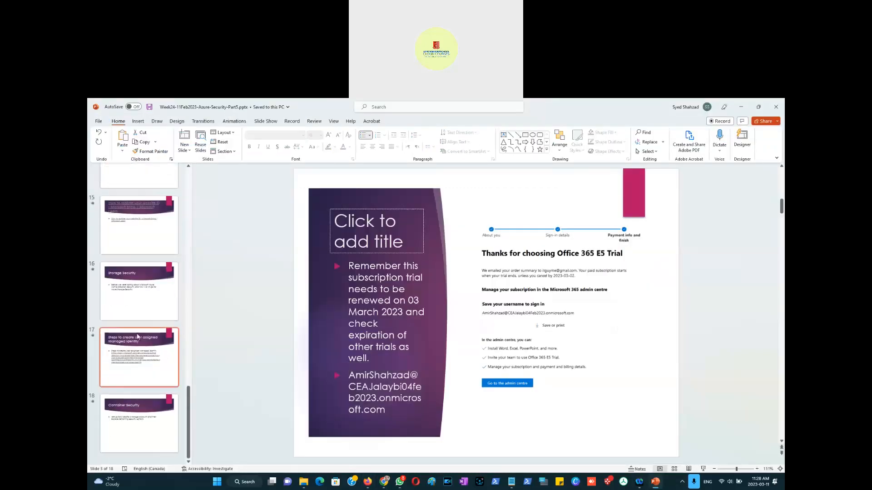
pyautogui.click(140, 430)
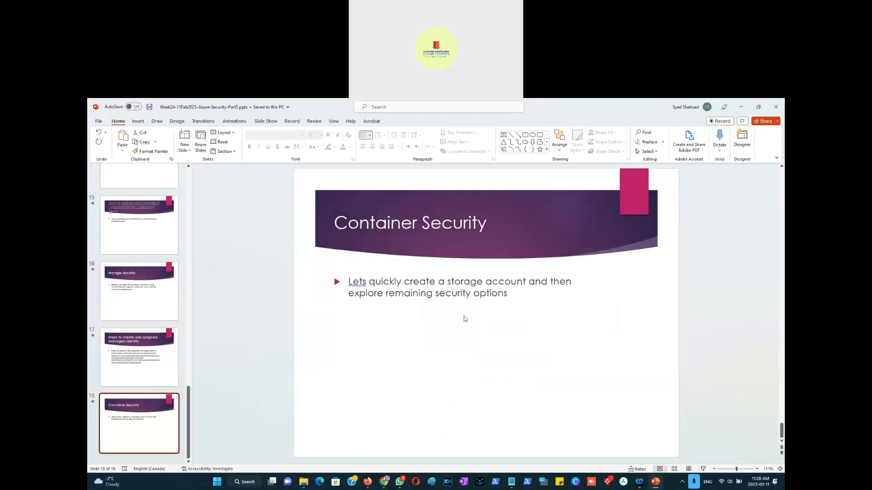
# Step: Add bullets "Container Policy" and "Container" to the Container Security slide's text box
pyautogui.click(512, 299)
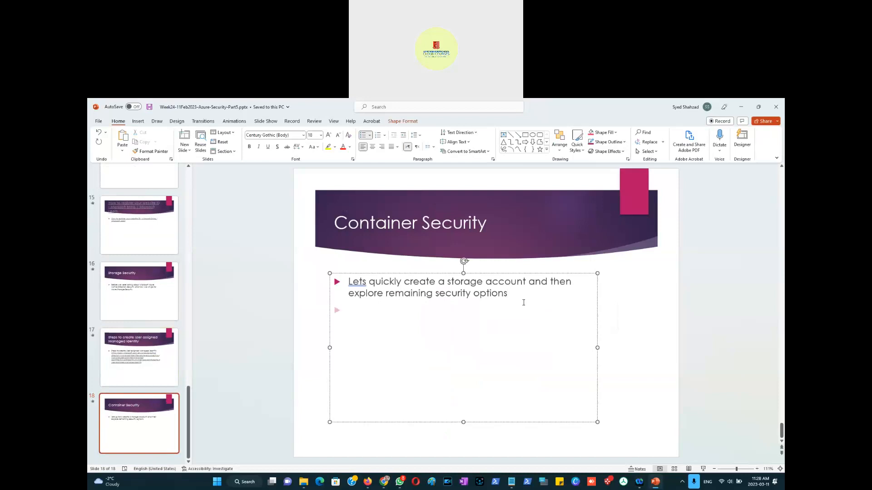
pyautogui.write('Container Policy')
pyautogui.press('Return')
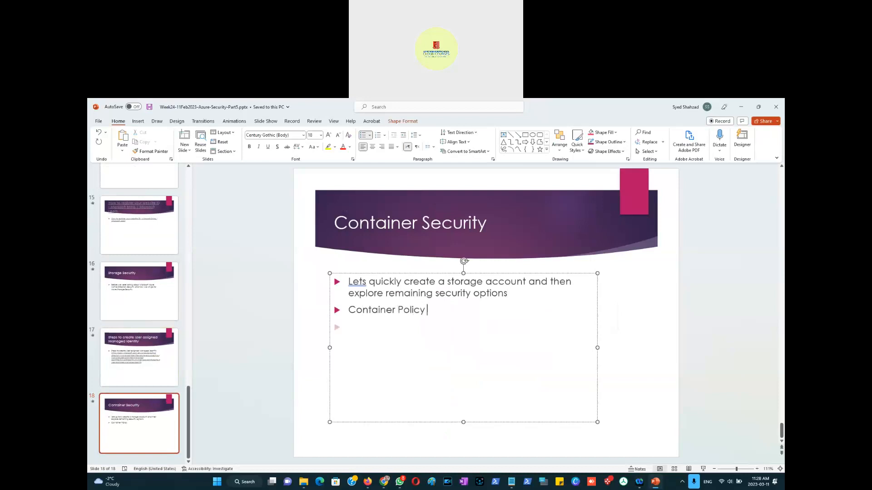
pyautogui.write('Container')
pyautogui.hotkey('alt', 'Tab')
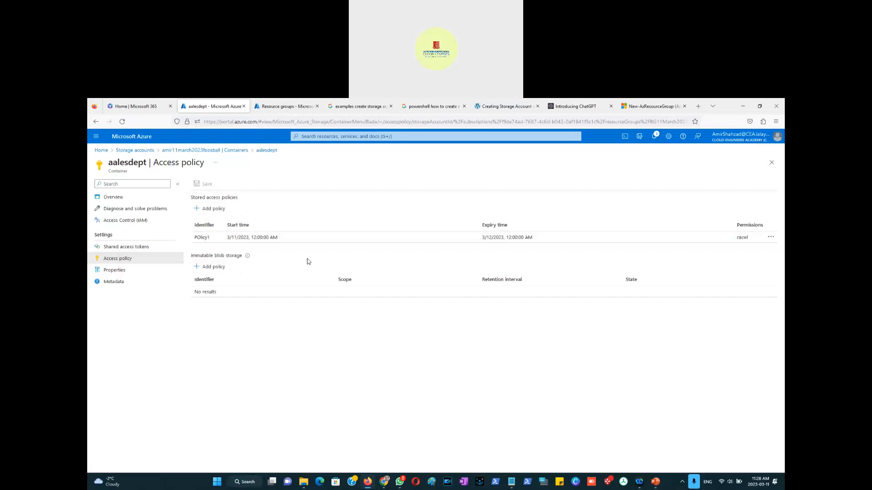
pyautogui.hotkey('alt', 'Tab')
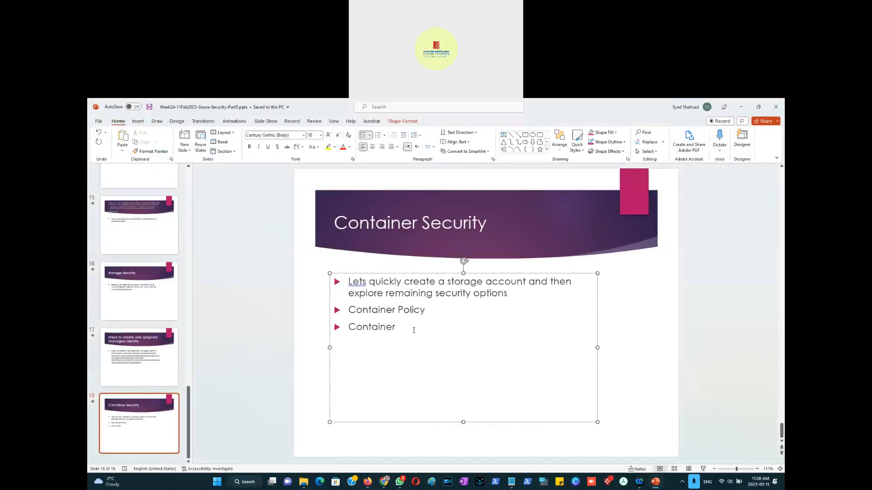
# Step: Extend the bullets to read "Container Stored access Policy" and "Container Immutable blob storage"
pyautogui.write('Stored access')
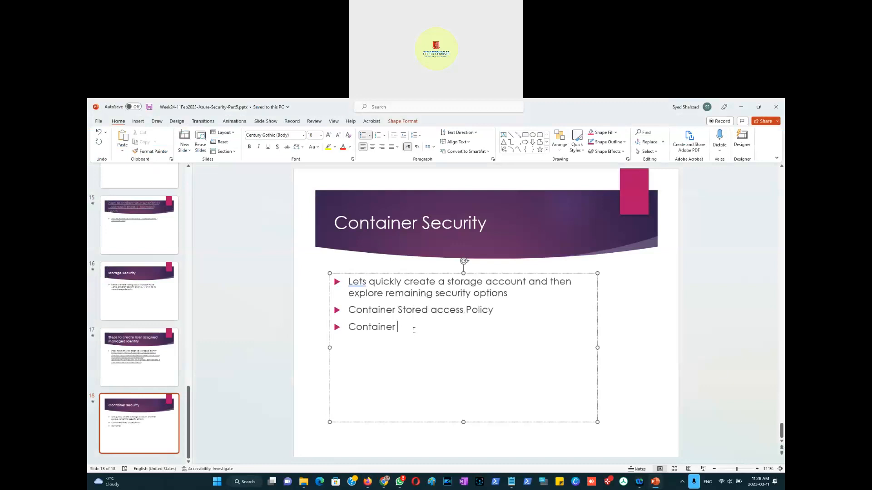
pyautogui.hotkey('alt', 'Tab')
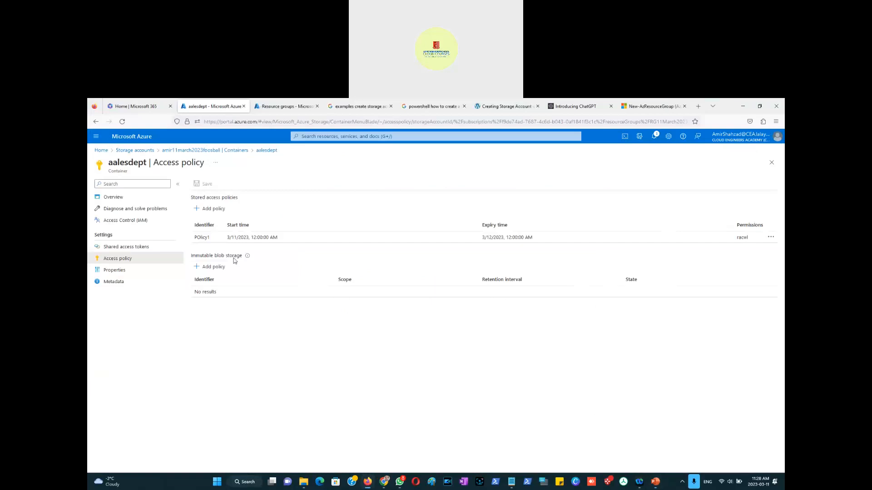
pyautogui.hotkey('alt', 'Tab')
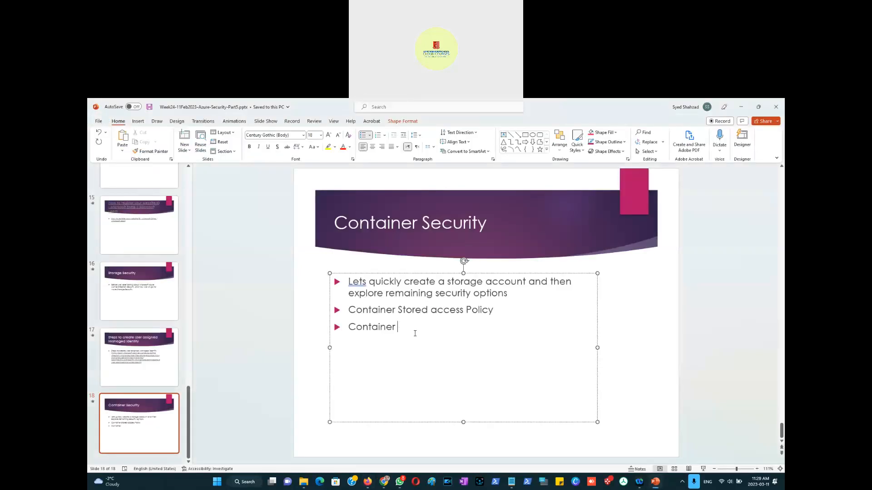
pyautogui.write('Immutable blob storage')
# Step: Add an indented sub-bullet "Time range for" under the stored access policy bullet
pyautogui.press('Up')
pyautogui.press('Return')
pyautogui.press('Tab')
pyautogui.write('timestamp')
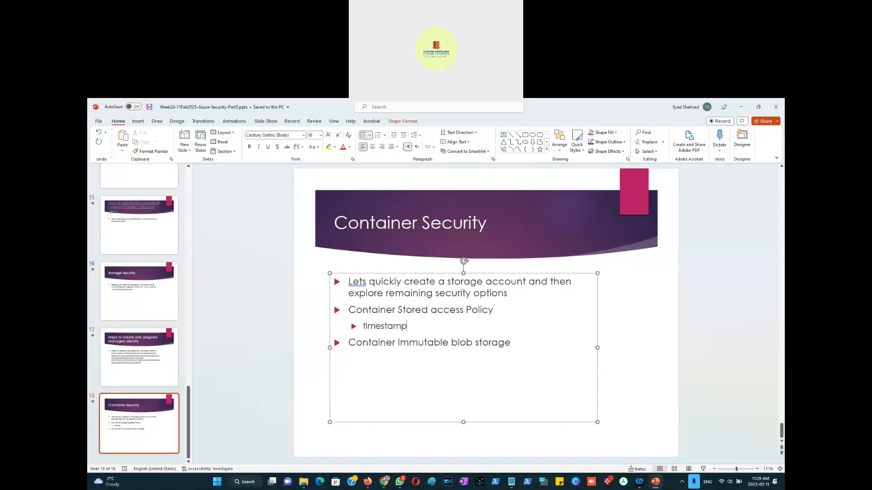
pyautogui.press('BackSpace')
pyautogui.press('BackSpace')
pyautogui.press('BackSpace')
pyautogui.press('BackSpace')
pyautogui.press('BackSpace')
pyautogui.write('range for')
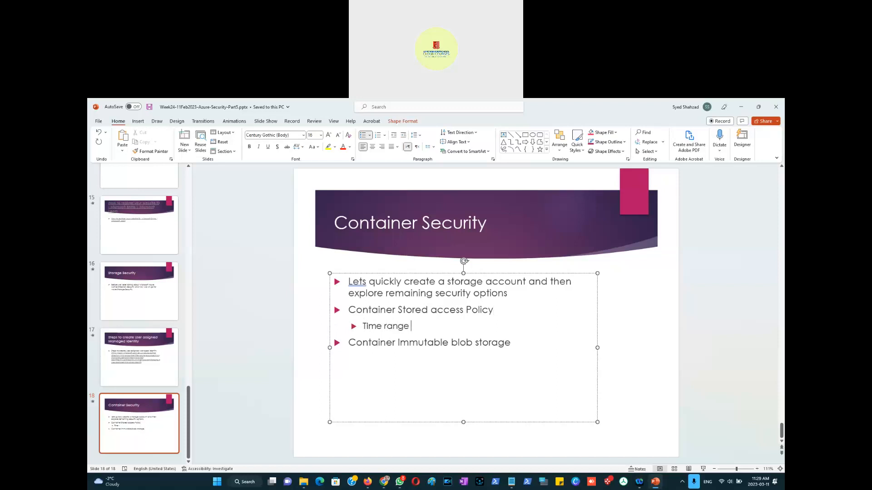
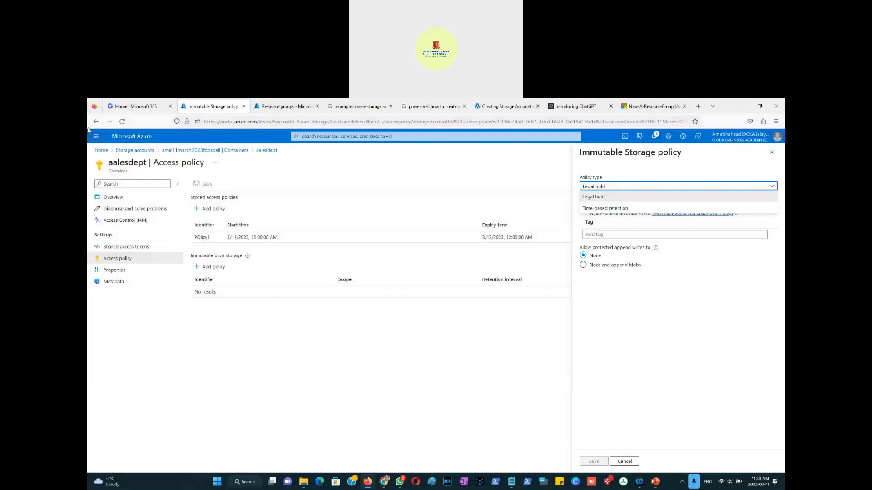
# Step: Capture a screenshot of the Azure immutable storage policy page and paste it onto the Container Security slide
pyautogui.press('super+shift+s')
pyautogui.moveTo(88, 128); pyautogui.dragTo(780, 469)
pyautogui.click(655, 482)
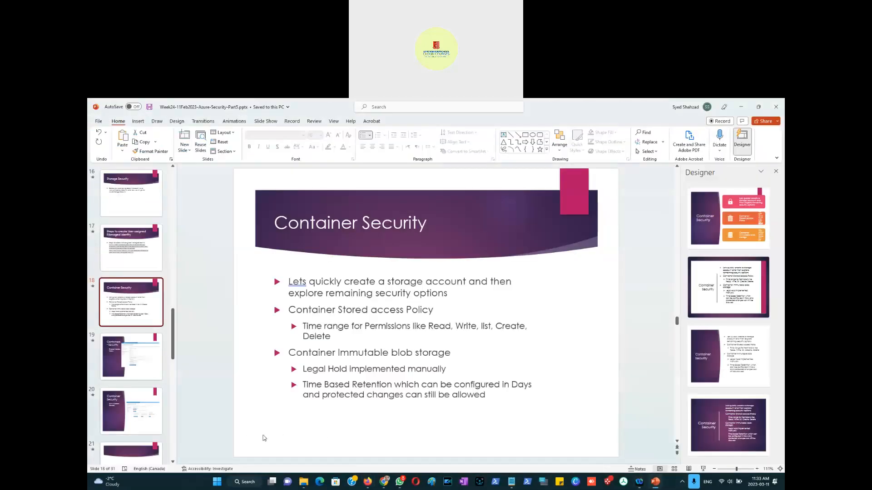
pyautogui.rightClick(247, 437)
pyautogui.click(275, 367)
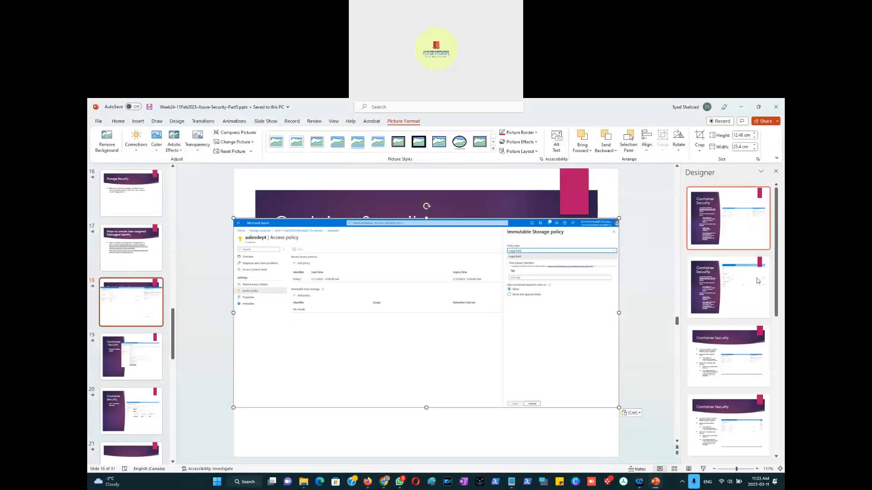
# Step: Apply a Designer layout placing the screenshot beside the bullets, then enlarge the picture and move it up
pyautogui.click(738, 290)
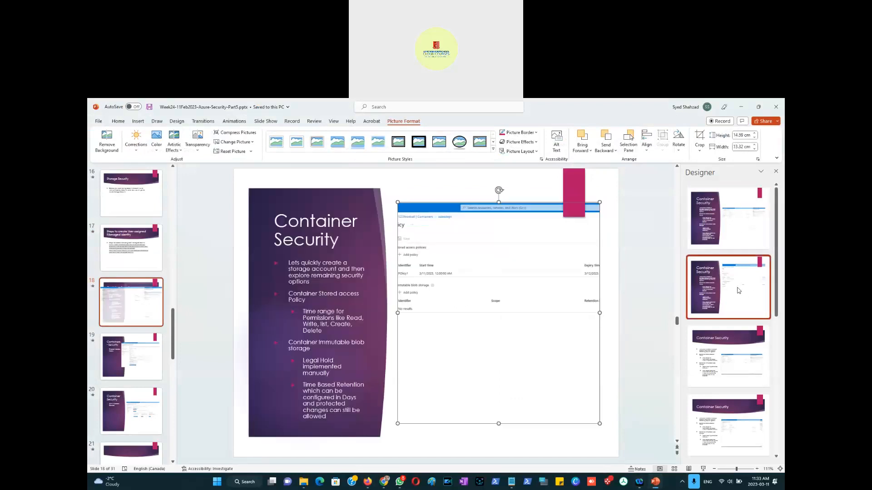
pyautogui.click(732, 221)
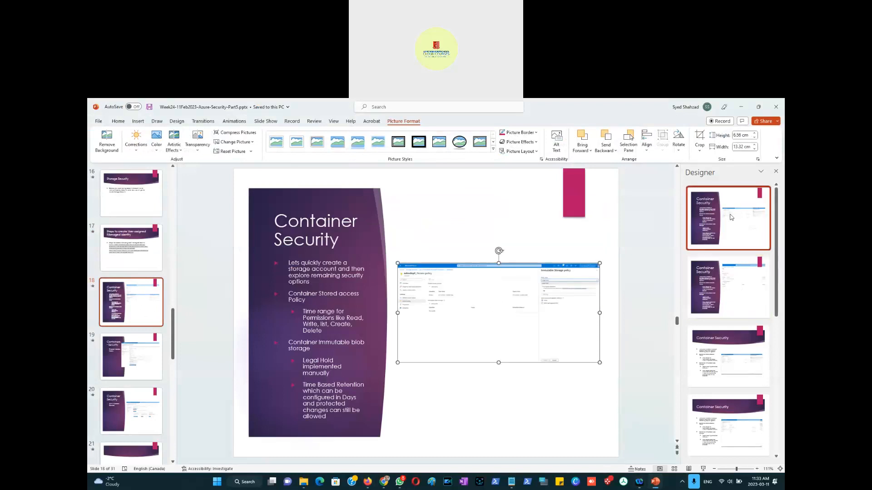
pyautogui.moveTo(396, 263); pyautogui.dragTo(379, 246)
pyautogui.moveTo(602, 361)
pyautogui.mouseDown()
pyautogui.moveTo(611, 369)
pyautogui.moveTo(603, 372)
pyautogui.mouseUp()
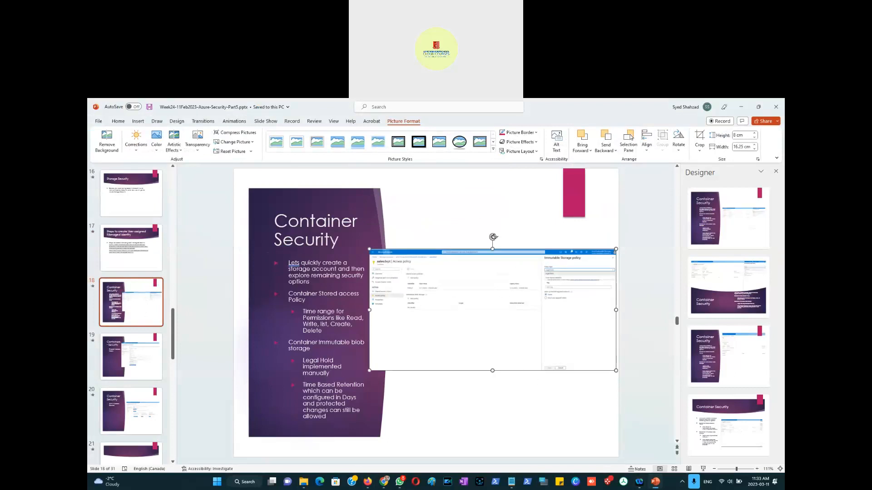
pyautogui.moveTo(493, 249); pyautogui.dragTo(493, 221)
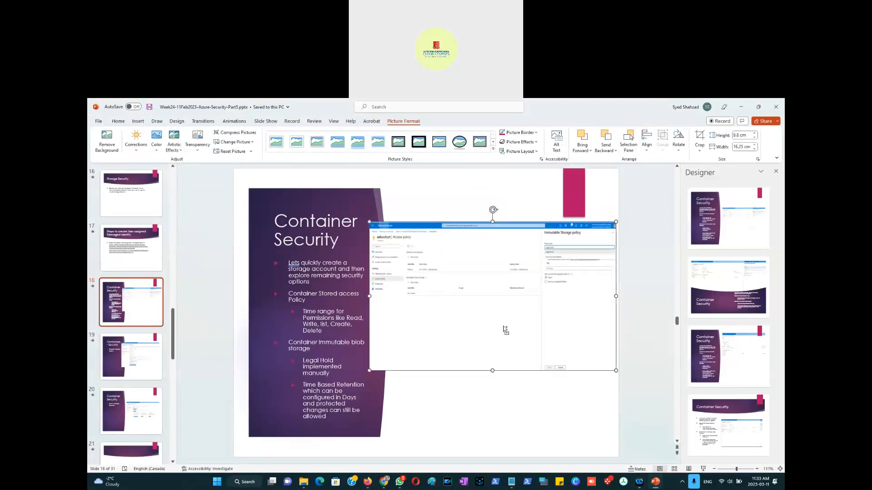
# Step: Open the blank slide 21 in the presentation
pyautogui.scroll(-3, 121, 389)
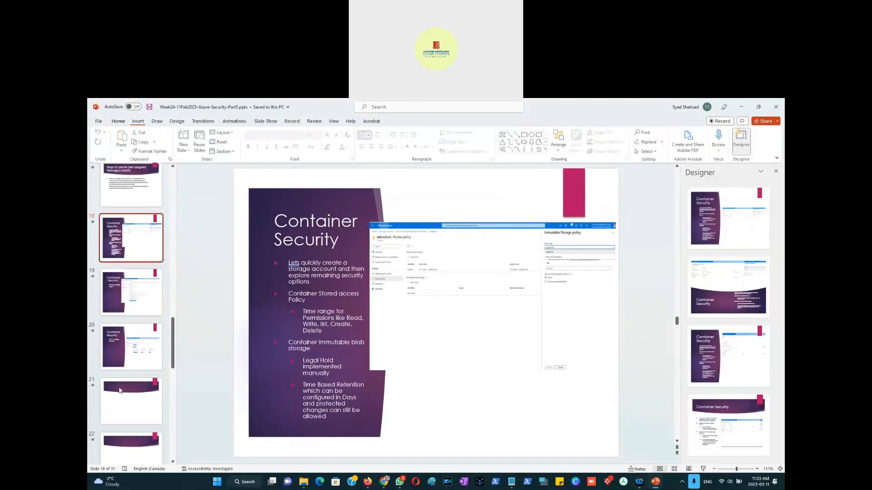
pyautogui.click(125, 398)
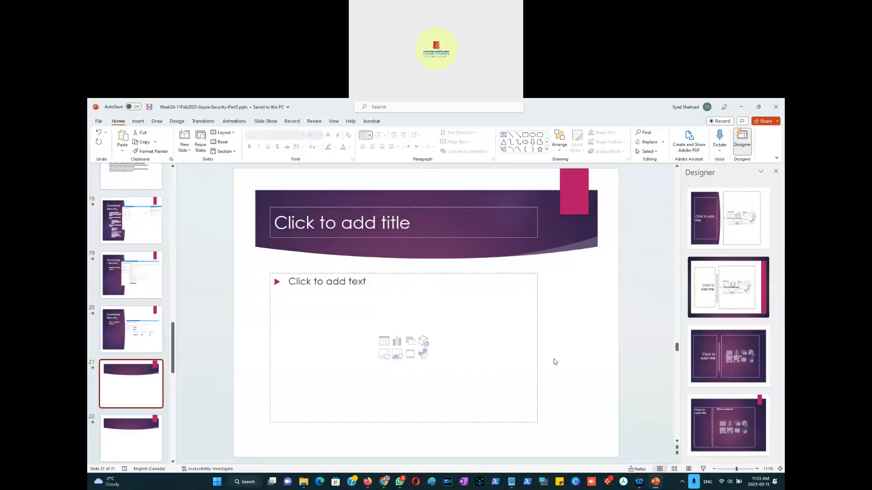
# Step: Return to the Azure portal and open the amir11march2023foosball storage account's File shares page
pyautogui.hotkey('alt', 'Tab')
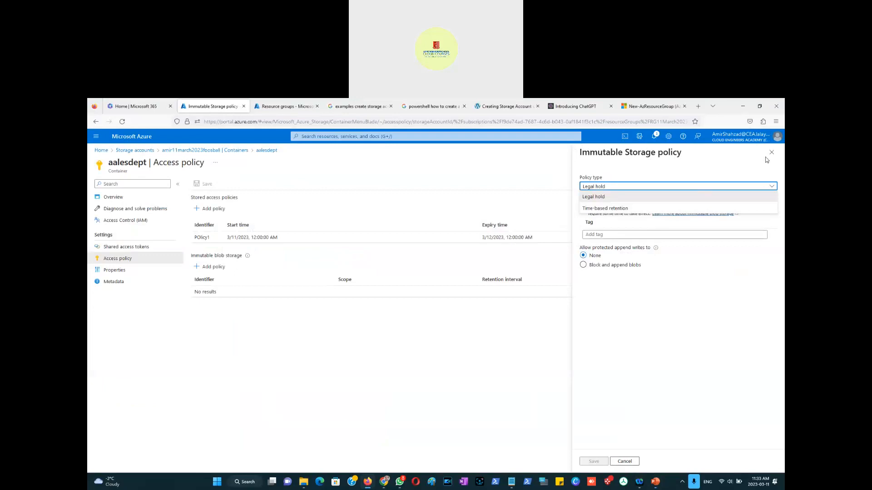
pyautogui.click(770, 153)
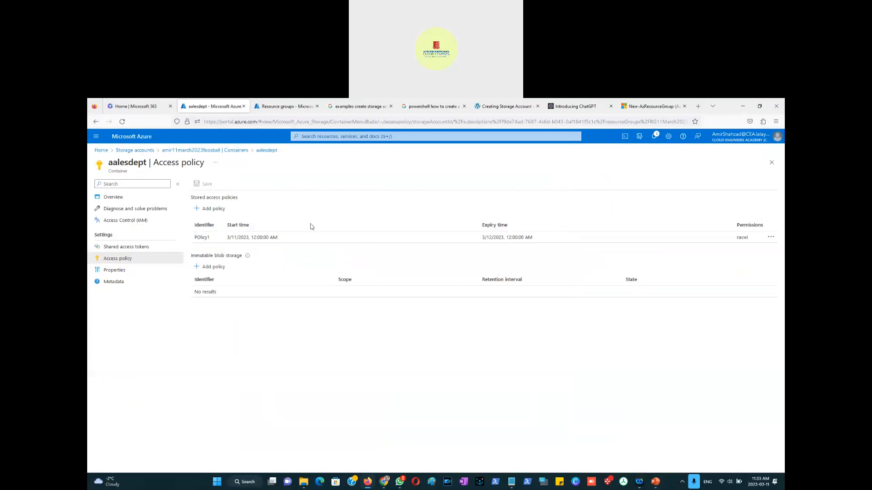
pyautogui.click(231, 150)
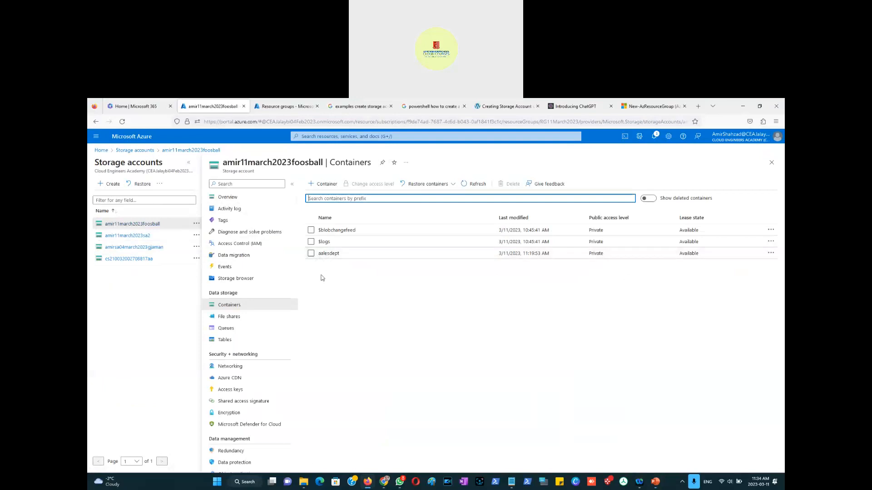
pyautogui.hotkey('alt', 'Tab')
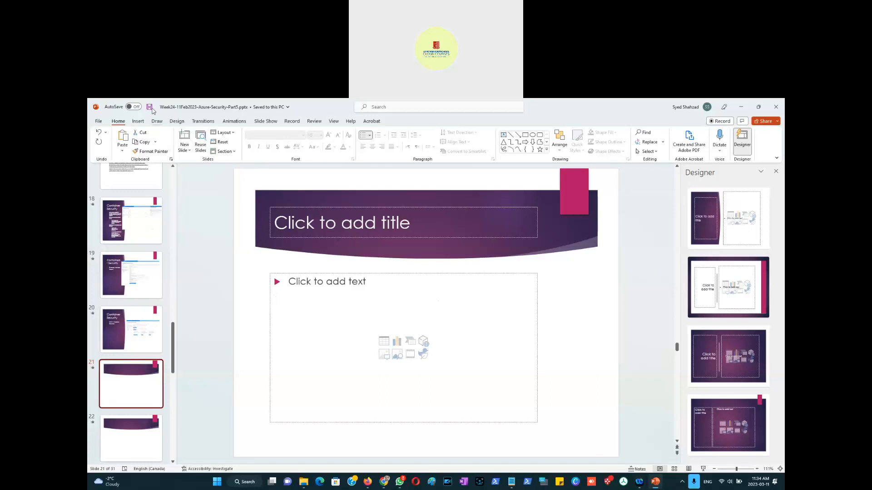
pyautogui.hotkey('alt', 'Tab')
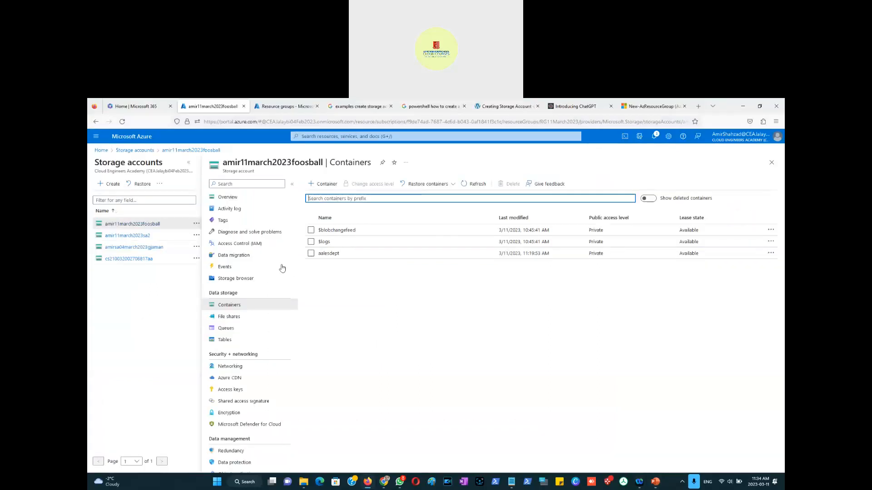
pyautogui.click(238, 321)
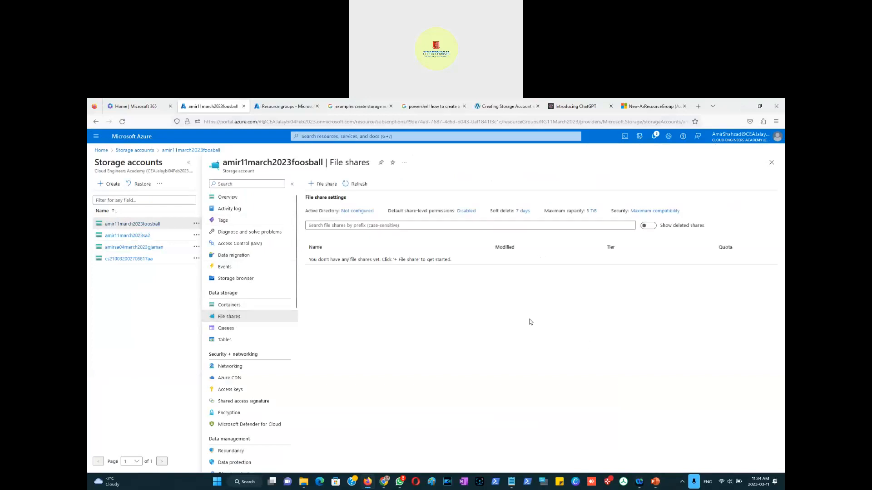
# Step: Open Paint and write the text "File Share" with "- Folder" beneath it on the canvas
pyautogui.moveTo(655, 483)
pyautogui.click(431, 482)
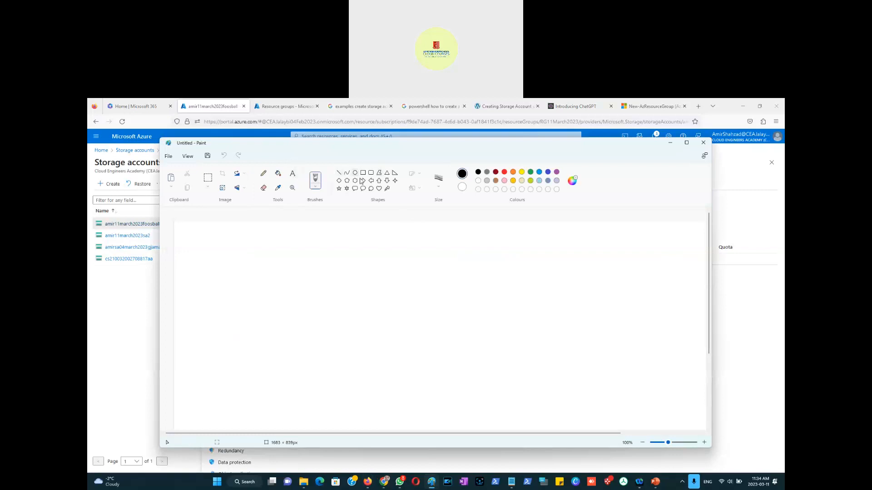
pyautogui.click(292, 174)
pyautogui.click(232, 255)
pyautogui.click(241, 262)
pyautogui.click(241, 263)
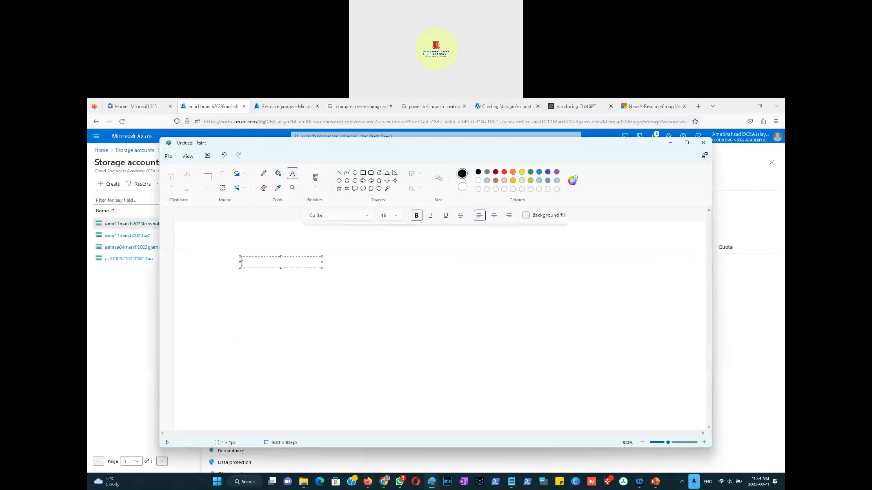
pyautogui.write('Cont')
pyautogui.press('BackSpace')
pyautogui.press('BackSpace')
pyautogui.press('BackSpace')
pyautogui.write('File Share')
pyautogui.press('Return')
pyautogui.write('- Folder')
pyautogui.press('Return')
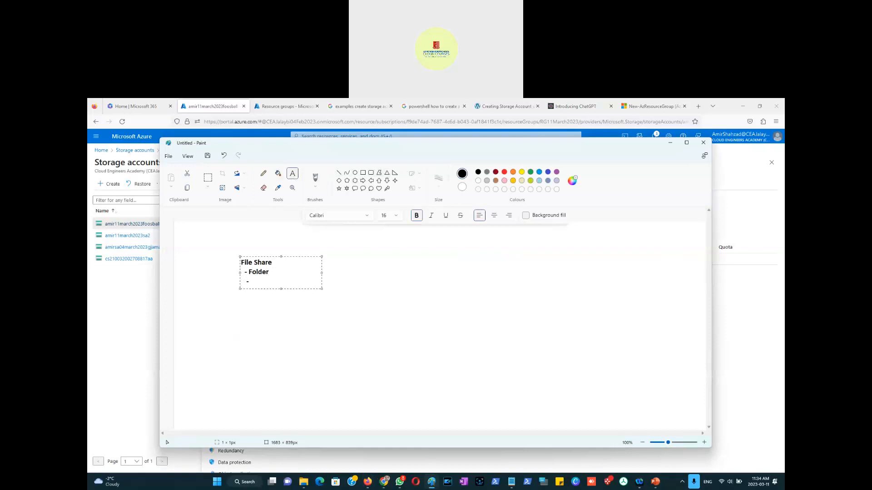
# Step: Draw a tall blue rectangle on the right side of the canvas
pyautogui.click(312, 313)
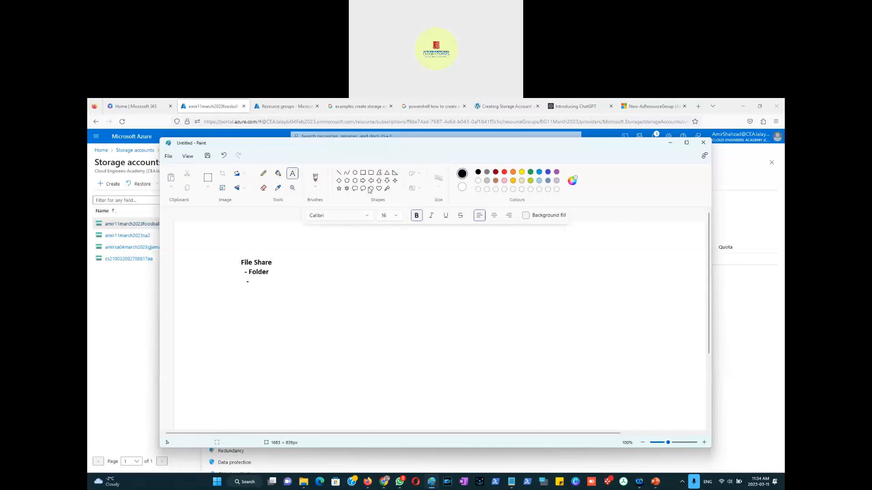
pyautogui.click(363, 172)
pyautogui.click(539, 171)
pyautogui.moveTo(554, 244); pyautogui.dragTo(607, 360)
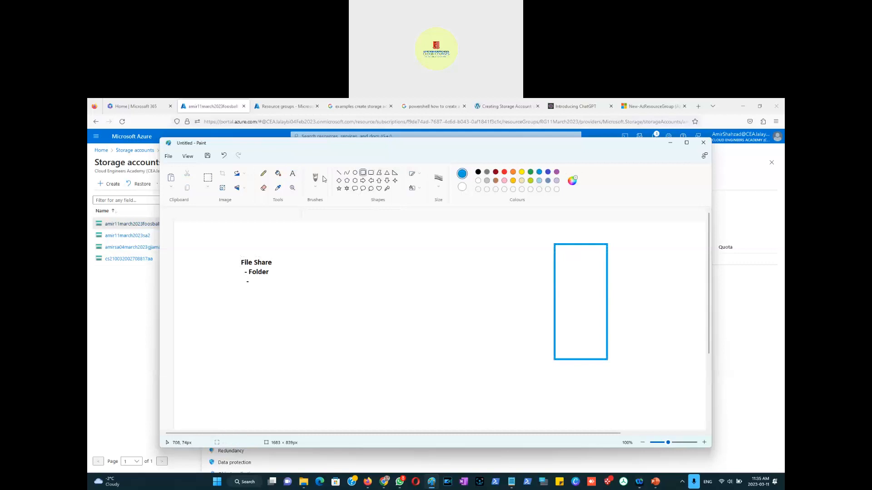
# Step: Label the blue rectangle "VM"
pyautogui.click(292, 173)
pyautogui.click(568, 256)
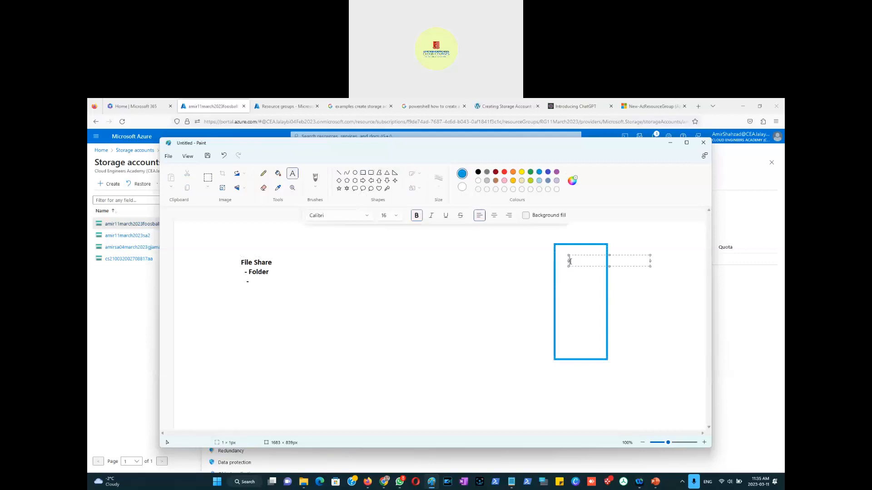
pyautogui.write('VM')
pyautogui.click(521, 293)
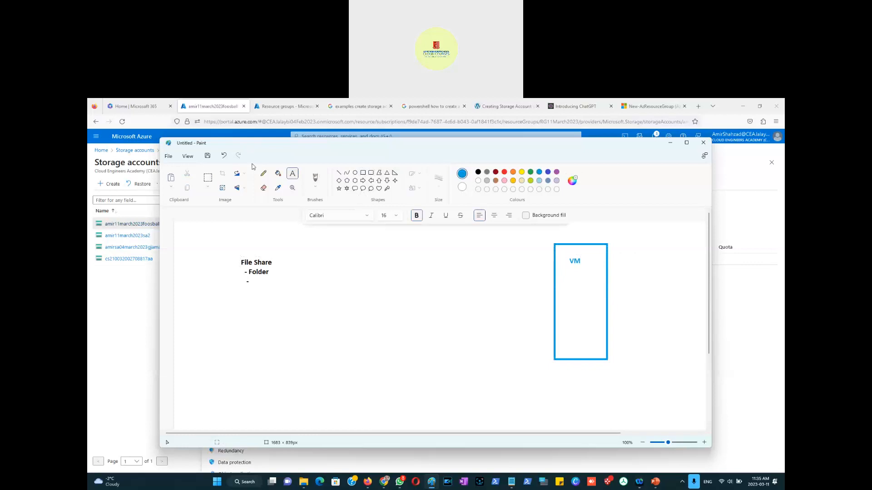
# Step: Draw a curved arrow with the pencil from the folder to the VM
pyautogui.click(487, 172)
pyautogui.click(264, 174)
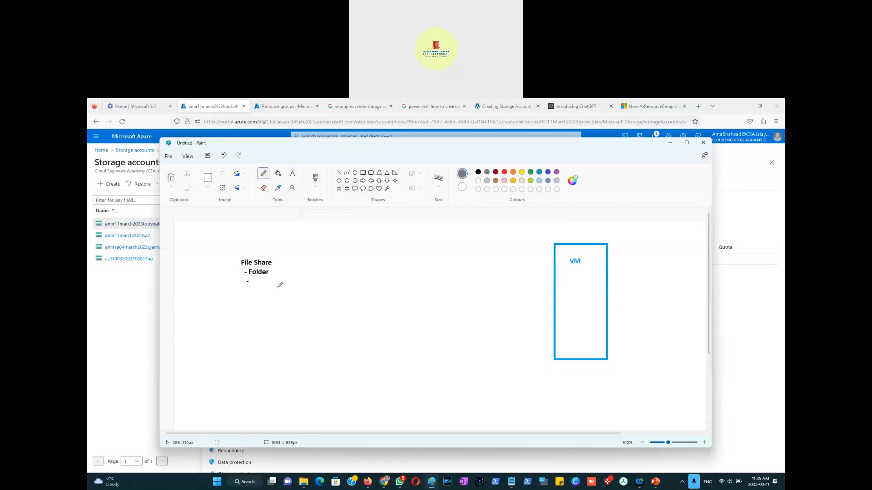
pyautogui.moveTo(264, 280)
pyautogui.mouseDown()
pyautogui.moveTo(356, 299)
pyautogui.moveTo(511, 305)
pyautogui.moveTo(564, 296)
pyautogui.moveTo(567, 304)
pyautogui.mouseUp()
# Step: Add the label "Sales" next to File Share and "z:\Sales" inside the VM box
pyautogui.click(294, 176)
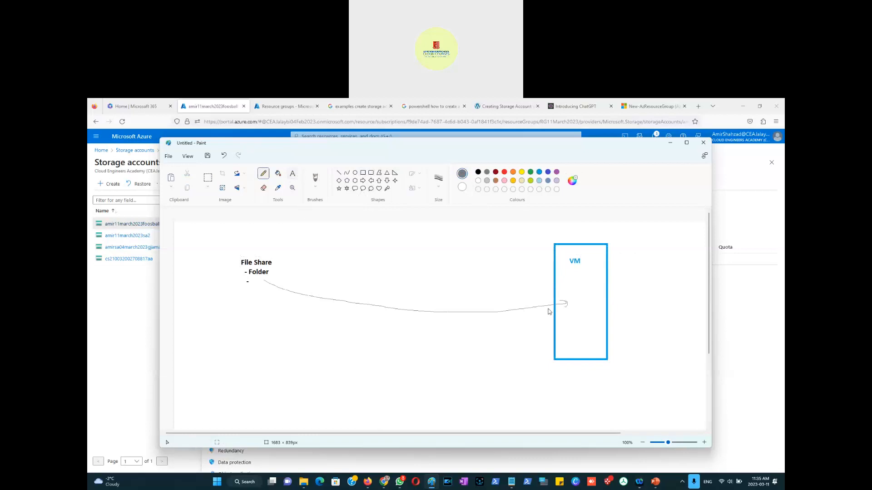
pyautogui.click(276, 262)
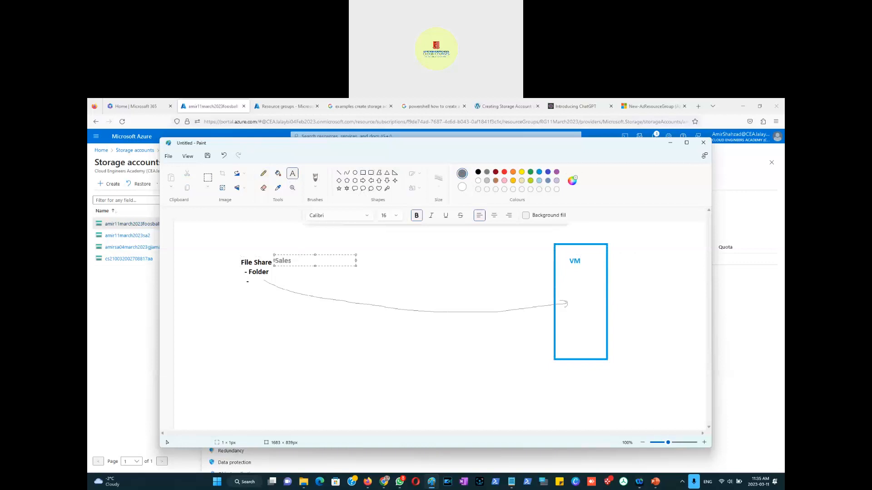
pyautogui.click(571, 303)
pyautogui.write('z:\\Sales')
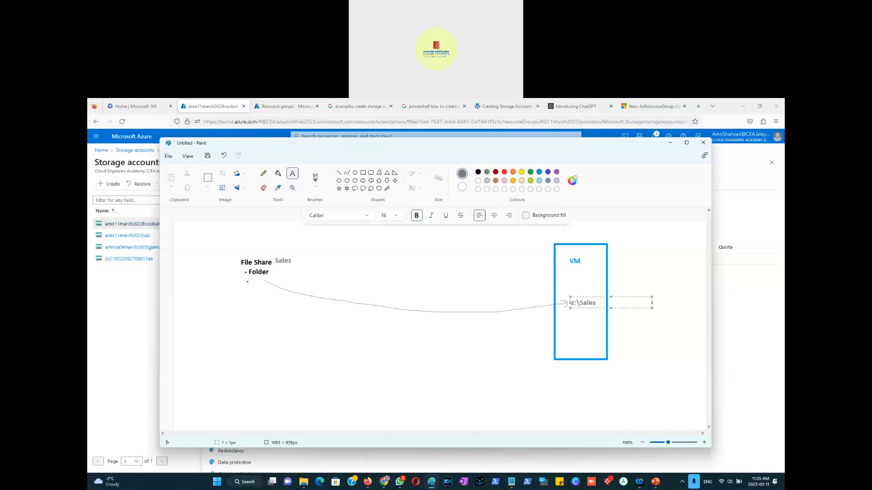
pyautogui.click(499, 307)
# Step: Sketch user lines above the VM, an arrow down to z:\Sales, and a curve back to the folder
pyautogui.click(262, 174)
pyautogui.moveTo(510, 228)
pyautogui.mouseDown()
pyautogui.moveTo(557, 251)
pyautogui.moveTo(575, 243)
pyautogui.mouseUp()
pyautogui.moveTo(578, 223); pyautogui.dragTo(585, 248)
pyautogui.moveTo(601, 222)
pyautogui.mouseDown()
pyautogui.moveTo(596, 243)
pyautogui.moveTo(615, 246)
pyautogui.mouseUp()
pyautogui.moveTo(631, 229)
pyautogui.mouseDown()
pyautogui.moveTo(587, 248)
pyautogui.moveTo(582, 294)
pyautogui.mouseUp()
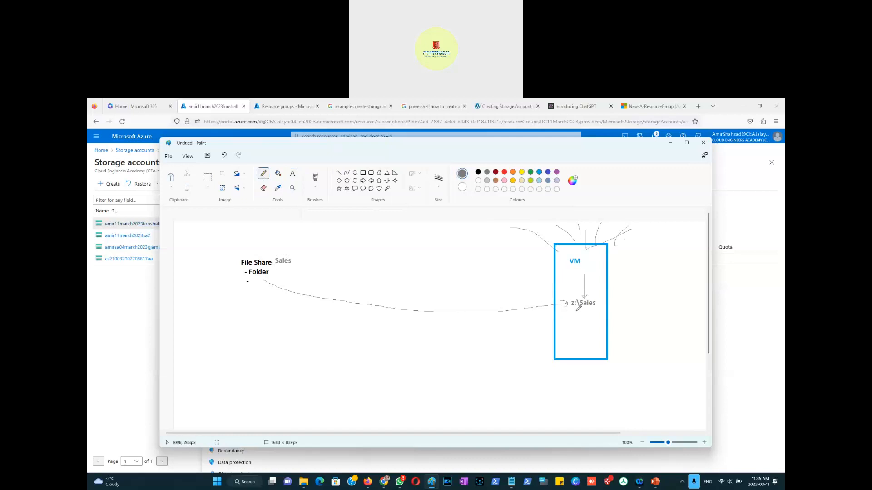
pyautogui.moveTo(587, 307)
pyautogui.mouseDown()
pyautogui.moveTo(472, 337)
pyautogui.moveTo(307, 308)
pyautogui.moveTo(274, 290)
pyautogui.moveTo(283, 291)
pyautogui.mouseUp()
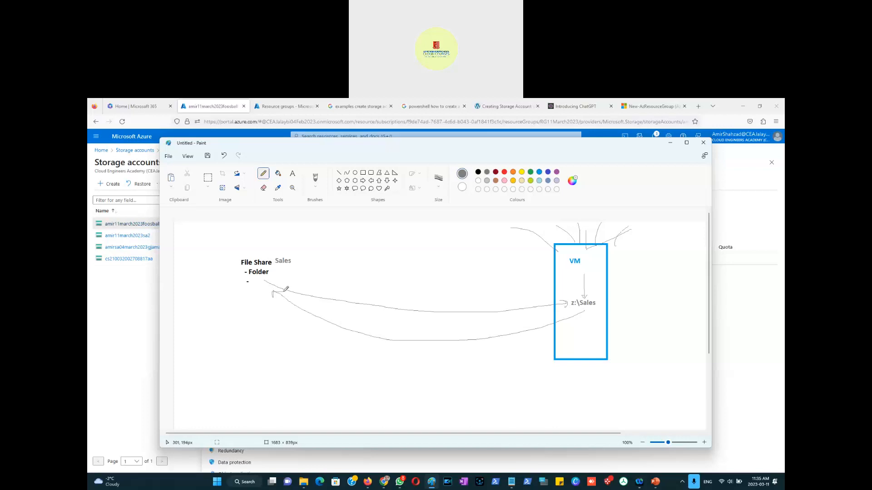
# Step: Add the heading "Azure Storage Account" above File Share and draw a short line beneath it
pyautogui.click(292, 174)
pyautogui.click(478, 172)
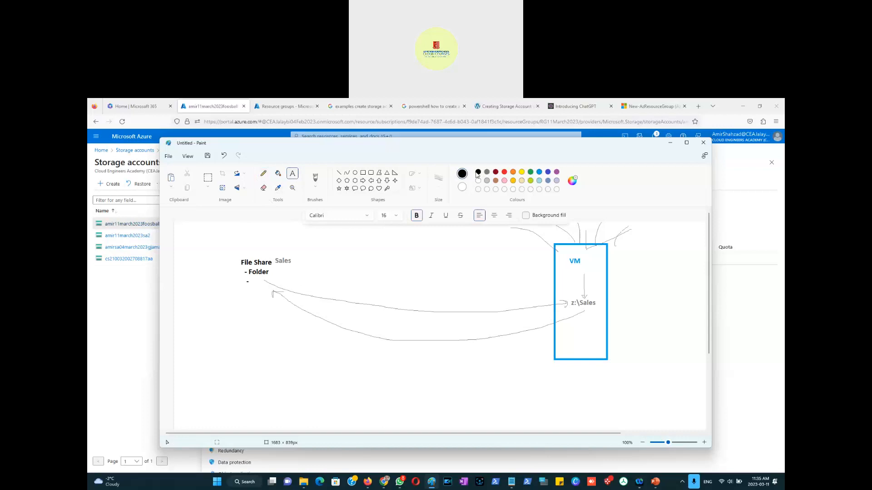
pyautogui.click(219, 248)
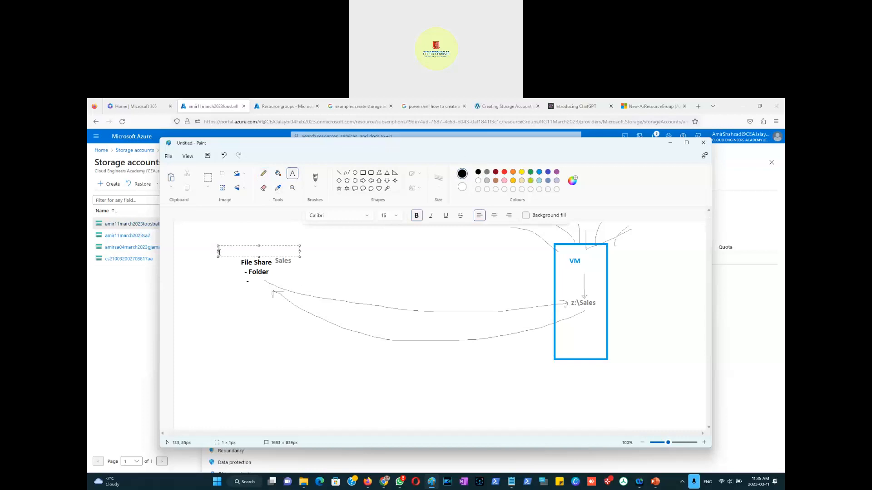
pyautogui.write('Azure Storage Account')
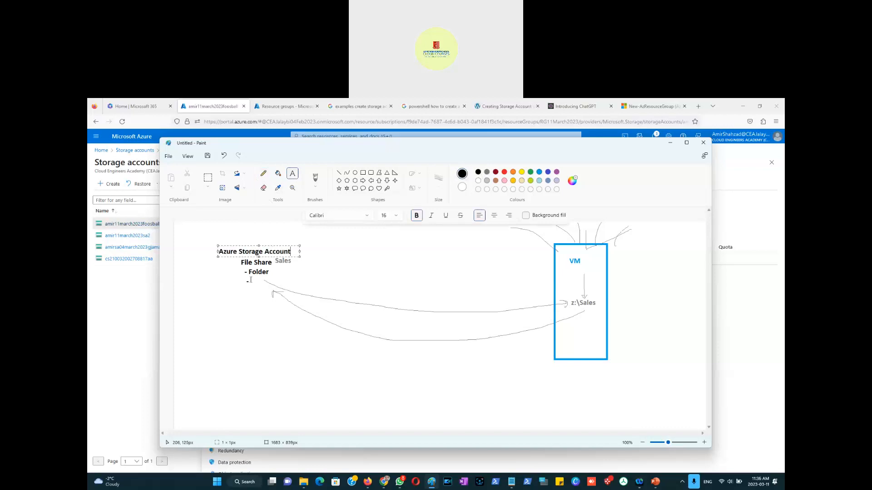
pyautogui.click(263, 173)
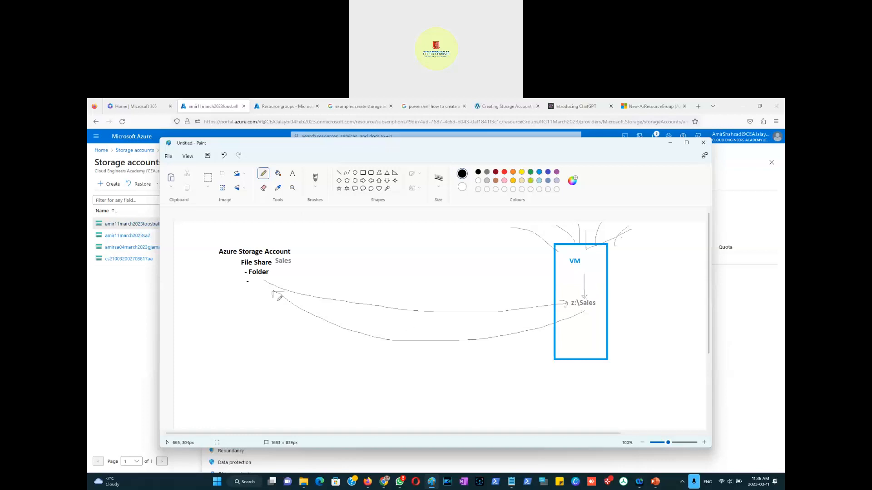
pyautogui.moveTo(217, 259); pyautogui.dragTo(248, 259)
pyautogui.moveTo(542, 255); pyautogui.dragTo(654, 317)
pyautogui.moveTo(620, 266); pyautogui.dragTo(546, 352)
pyautogui.hotkey('ctrl', 'z')
pyautogui.hotkey('ctrl', 'z')
# Step: Cross out the VM box with two red pencil lines
pyautogui.click(504, 172)
pyautogui.moveTo(532, 266); pyautogui.dragTo(630, 337)
pyautogui.moveTo(616, 269); pyautogui.dragTo(546, 353)
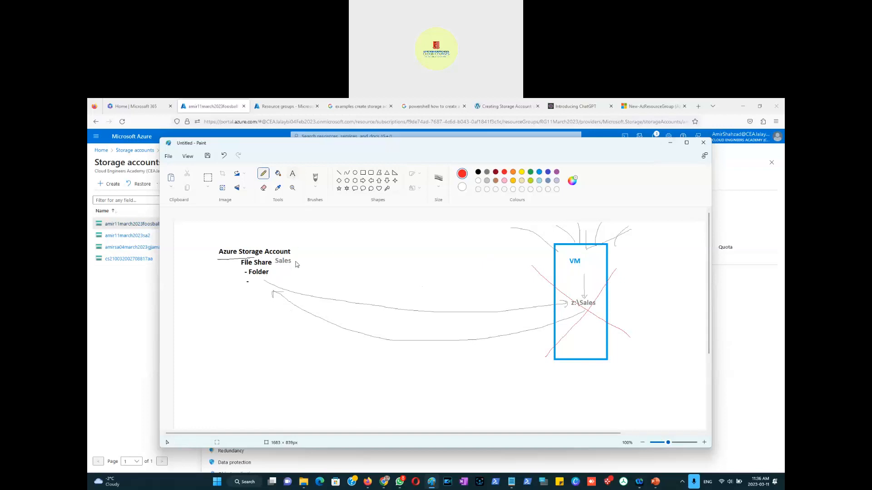
# Step: Add dark red text "Access IAM - Who has what access to this file share" beside the folder
pyautogui.click(293, 173)
pyautogui.click(495, 175)
pyautogui.click(290, 268)
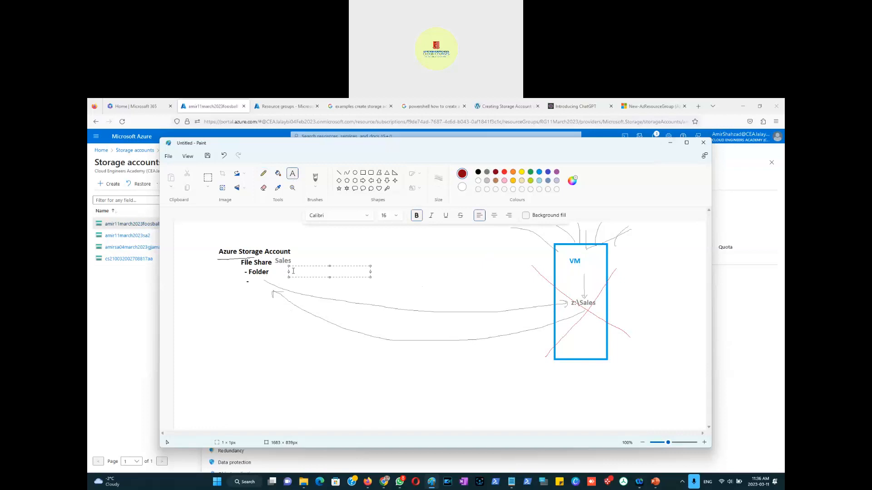
pyautogui.write('Access IAM - Who has what acce')
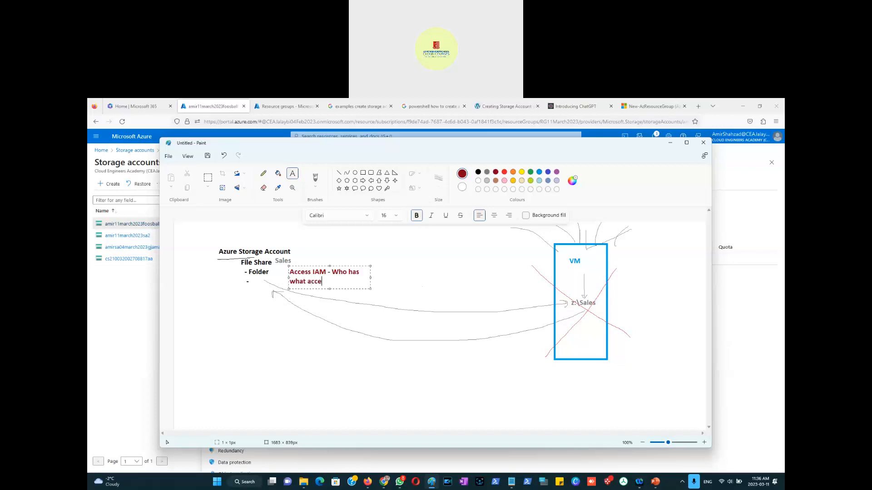
pyautogui.write('ss to this file share')
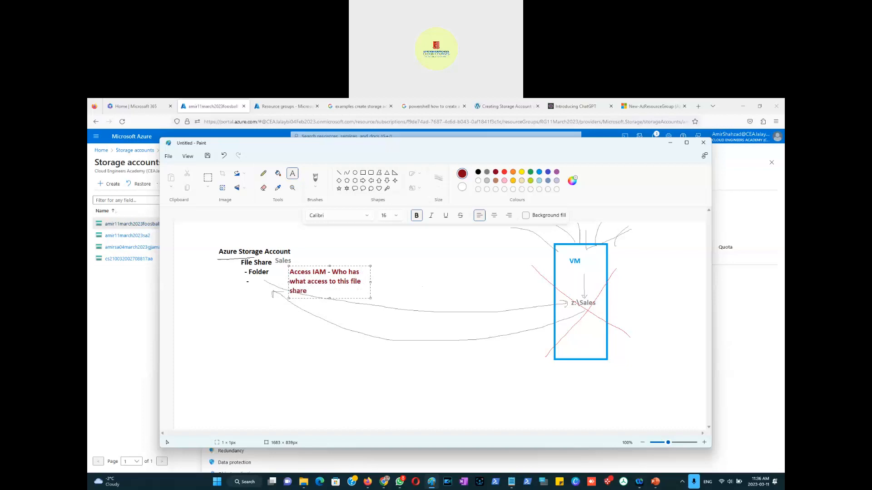
# Step: Capture a screenshot of the finished file share diagram and switch to the presentation
pyautogui.click(397, 350)
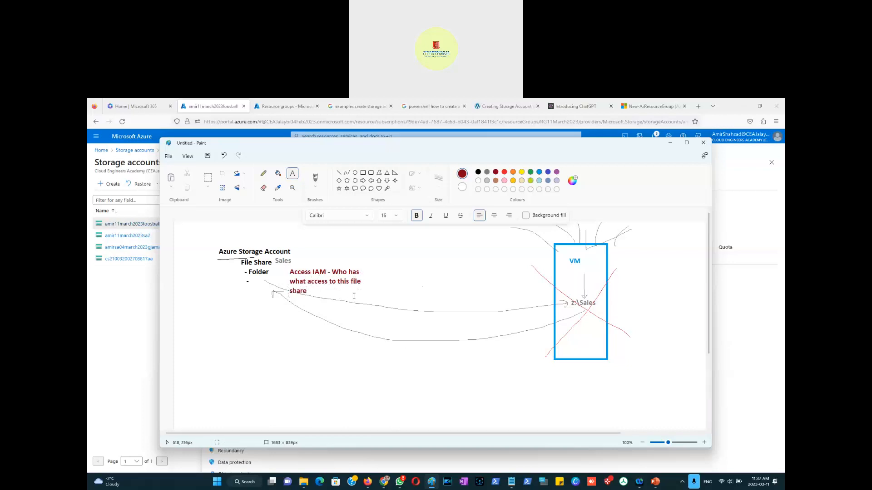
pyautogui.press('super+shift+s')
pyautogui.moveTo(200, 219)
pyautogui.mouseDown()
pyautogui.moveTo(399, 285)
pyautogui.moveTo(663, 406)
pyautogui.mouseUp()
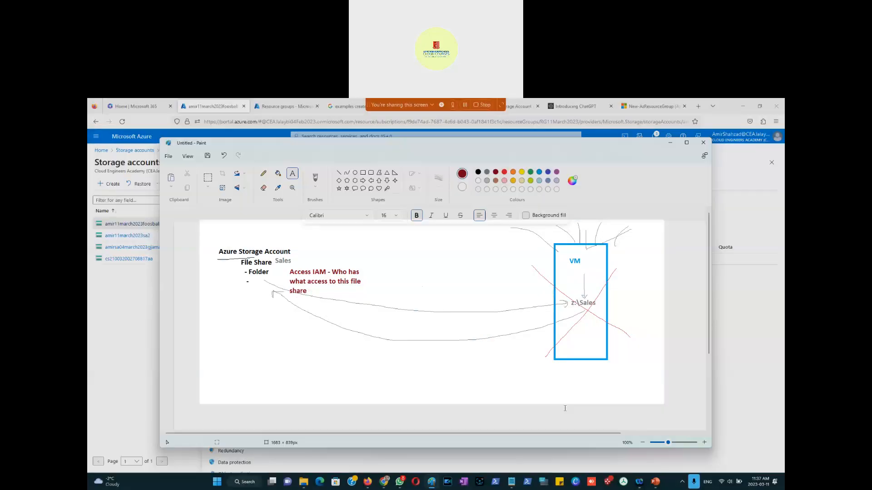
pyautogui.click(656, 482)
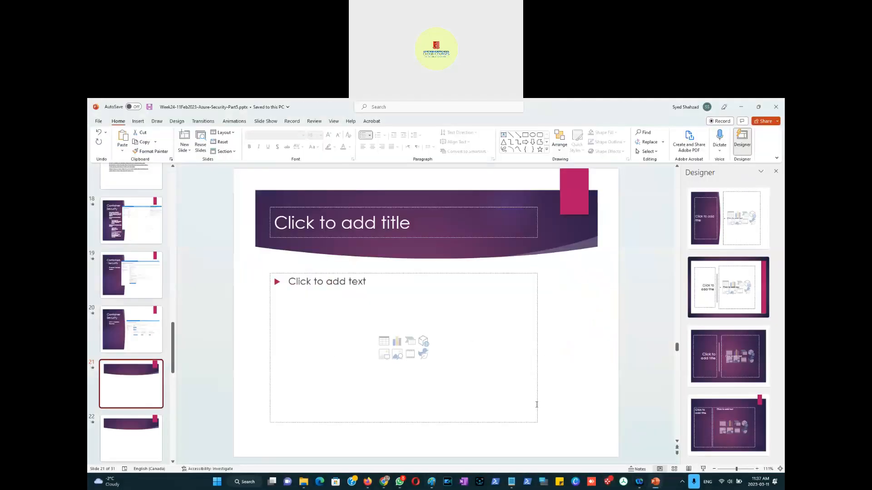
# Step: Paste the diagram screenshot onto slide 21 and apply a Designer layout with the picture centred
pyautogui.rightClick(248, 362)
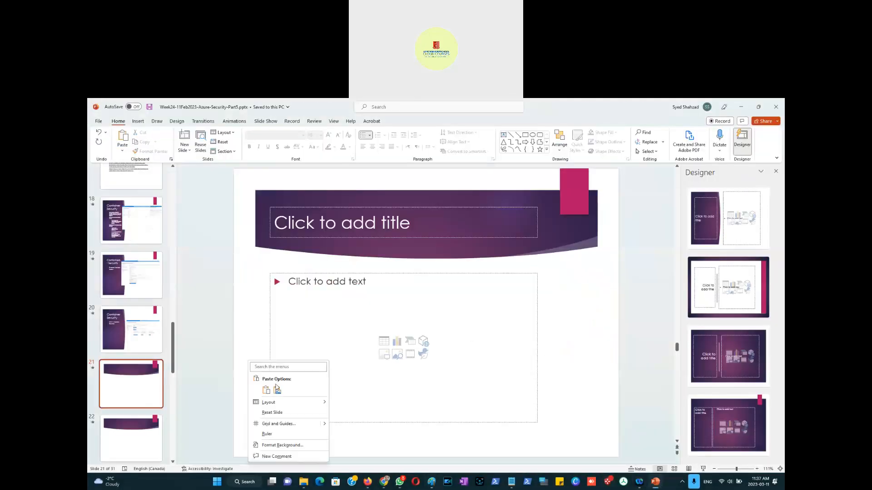
pyautogui.click(277, 389)
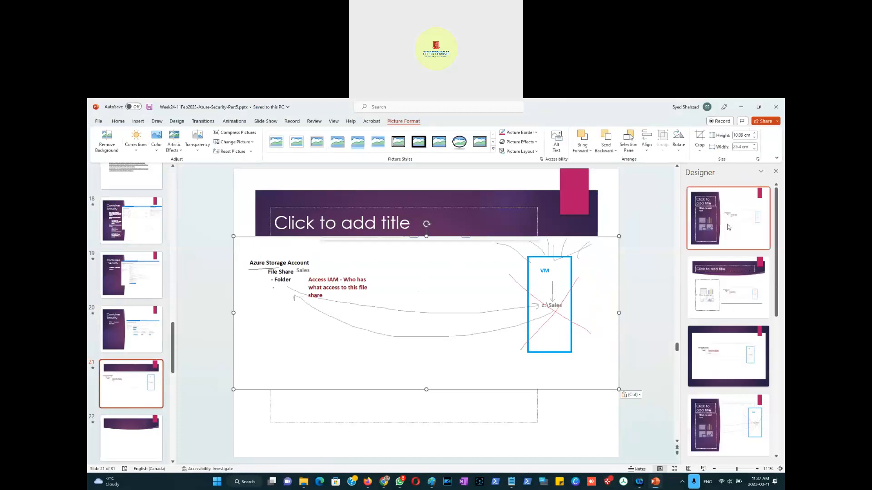
pyautogui.click(738, 364)
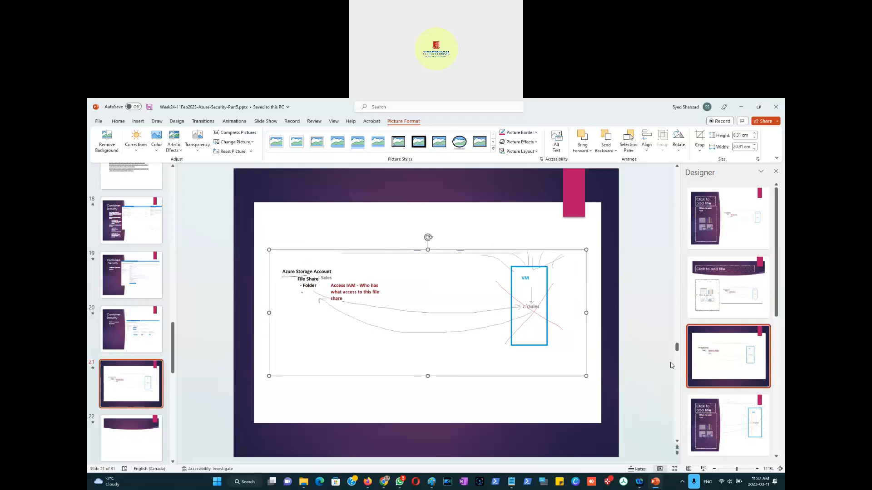
# Step: Switch to the Azure portal and review the storage account's Queues, Tables and Networking pages
pyautogui.click(132, 439)
pyautogui.hotkey('alt', 'Tab')
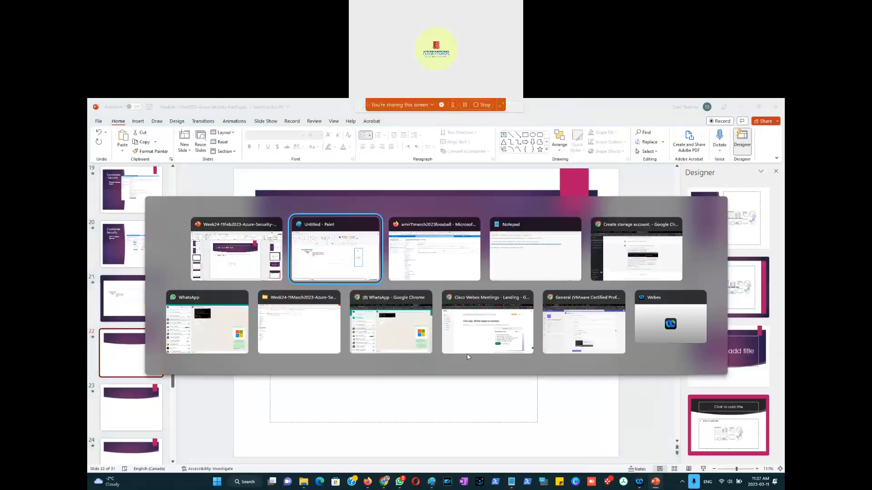
pyautogui.hotkey('alt', 'Tab')
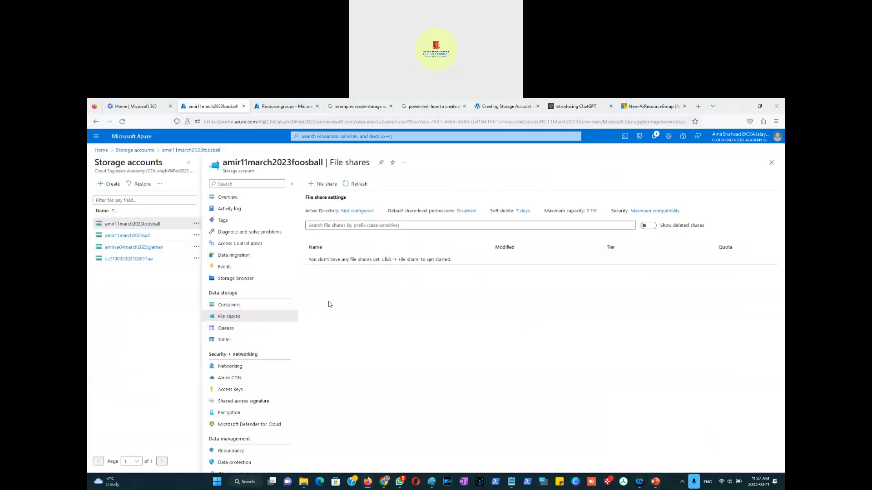
pyautogui.click(227, 328)
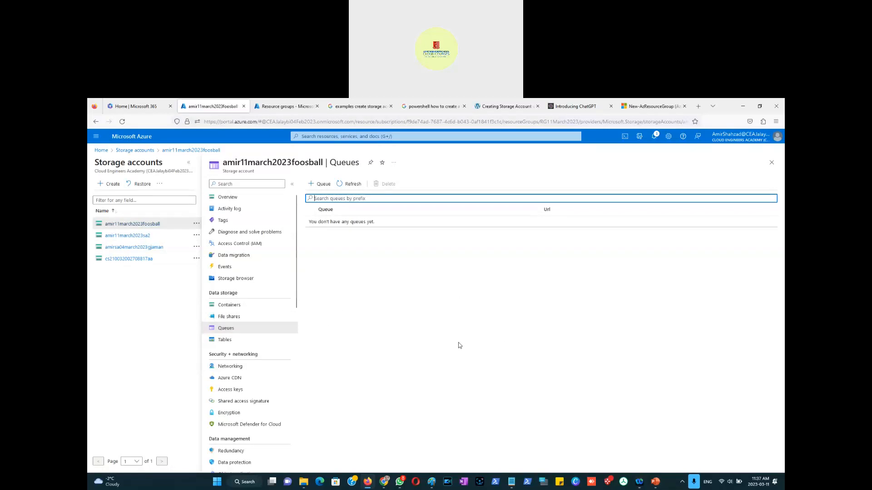
pyautogui.click(227, 340)
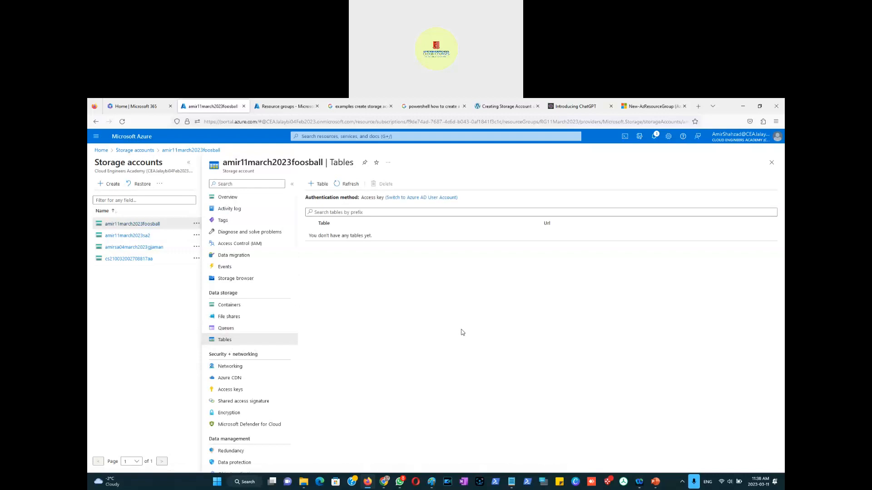
pyautogui.click(234, 371)
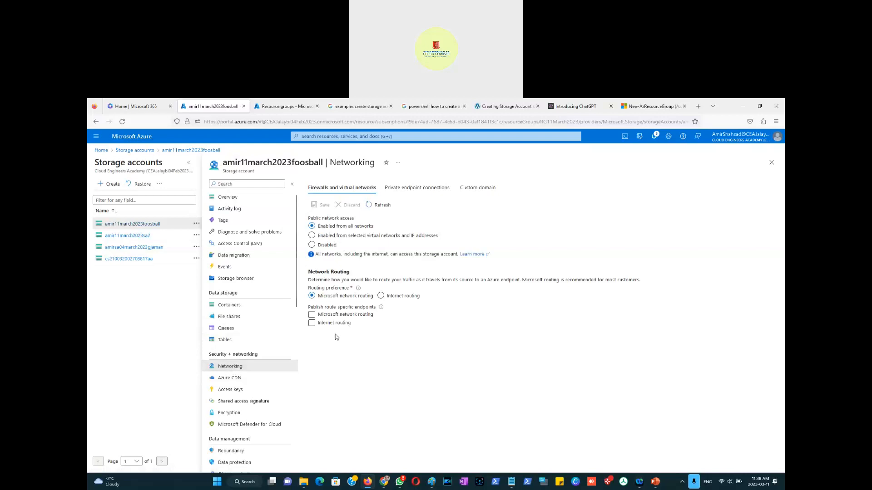
# Step: Switch public network access to selected virtual networks and IP addresses, then discard the change
pyautogui.click(344, 236)
pyautogui.click(354, 239)
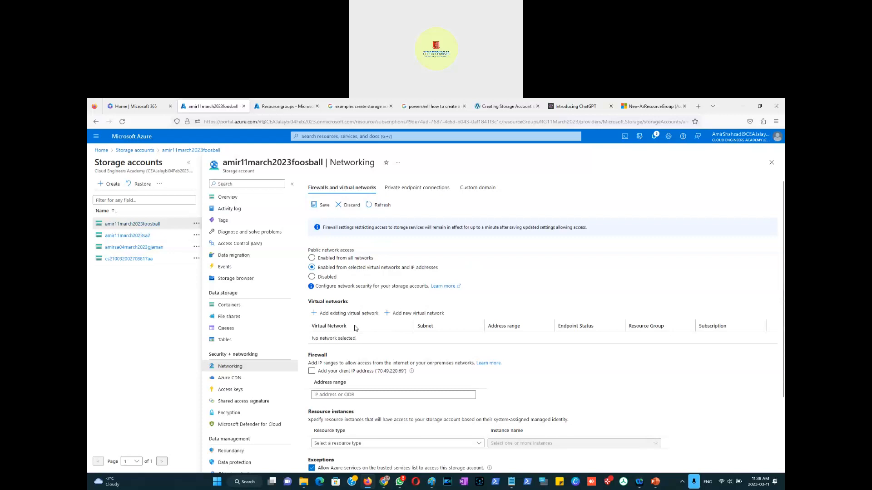
pyautogui.click(349, 207)
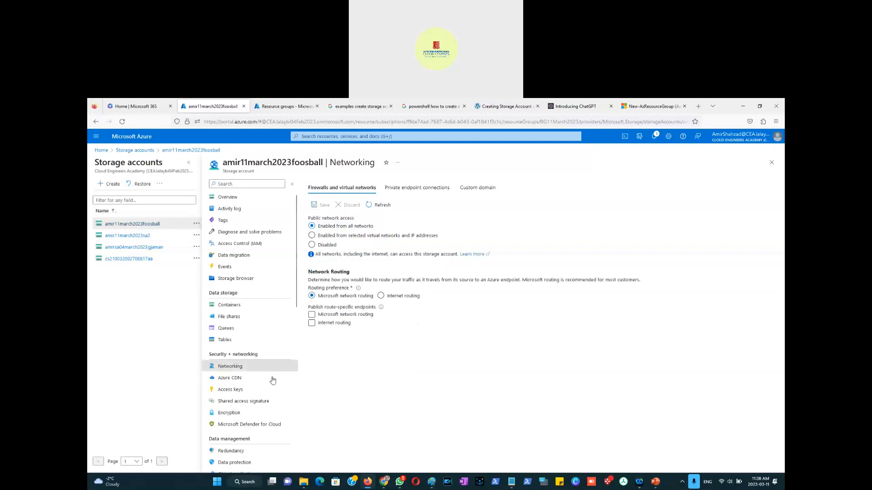
# Step: Open the Azure CDN and Access keys pages and highlight their descriptions
pyautogui.click(230, 379)
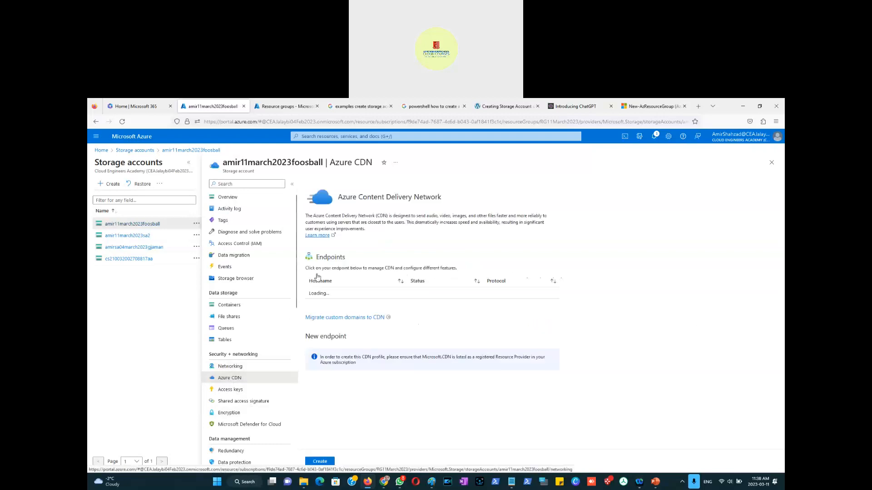
pyautogui.moveTo(328, 216); pyautogui.dragTo(392, 217)
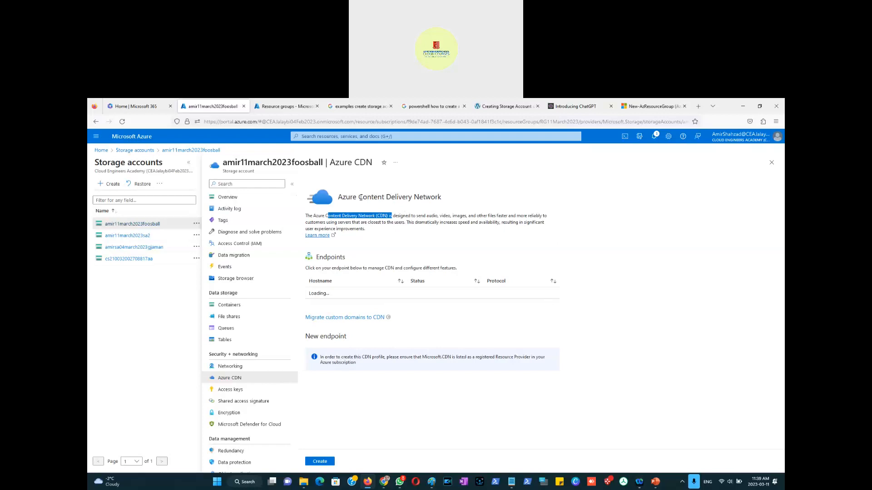
pyautogui.moveTo(379, 197); pyautogui.dragTo(358, 200)
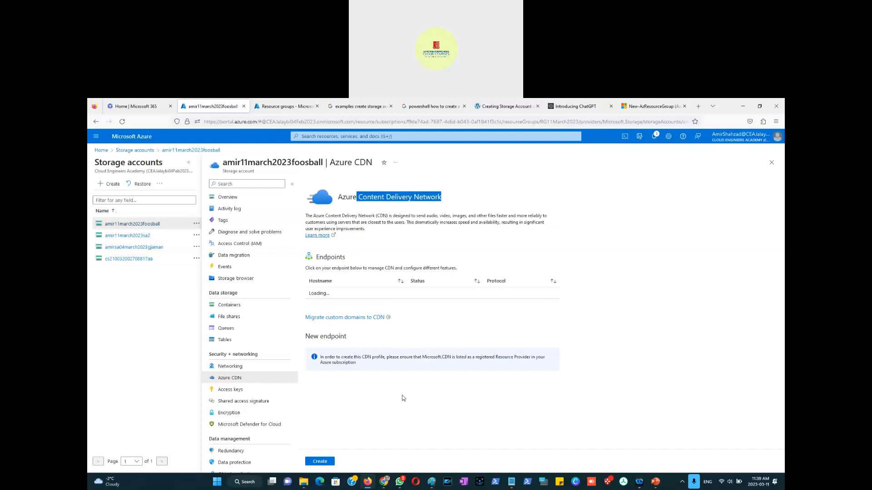
pyautogui.click(231, 391)
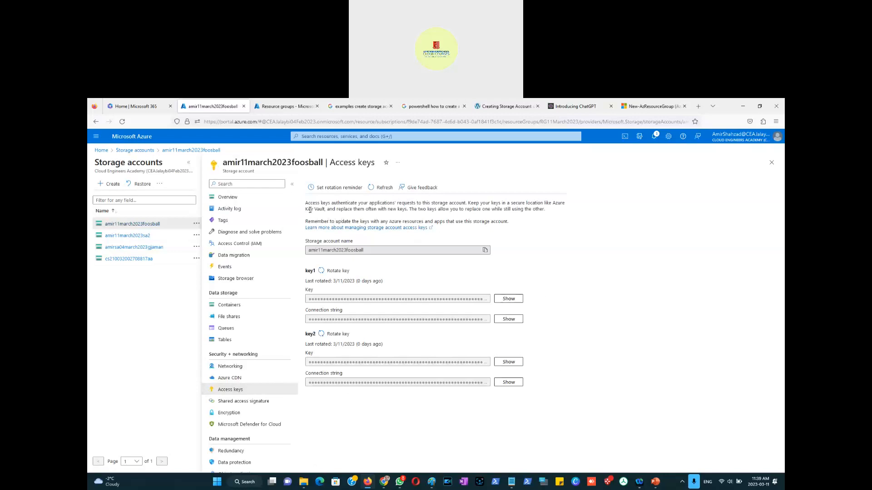
pyautogui.moveTo(335, 207); pyautogui.dragTo(548, 214)
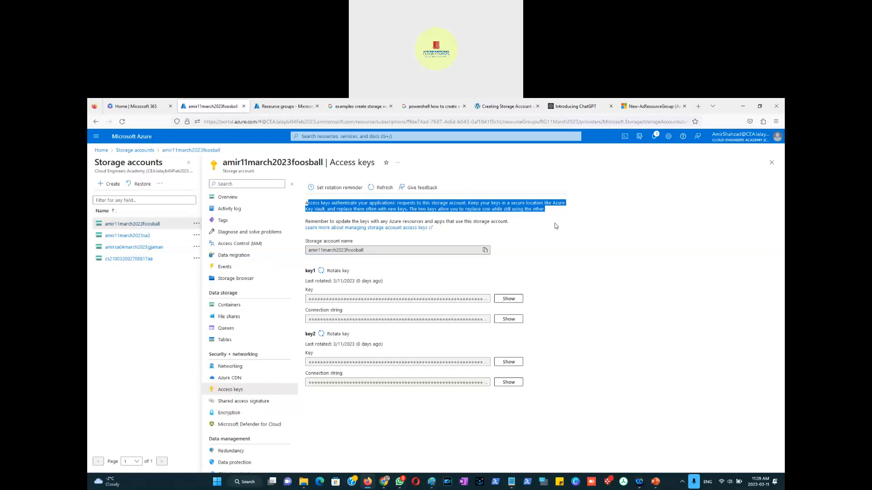
pyautogui.click(555, 230)
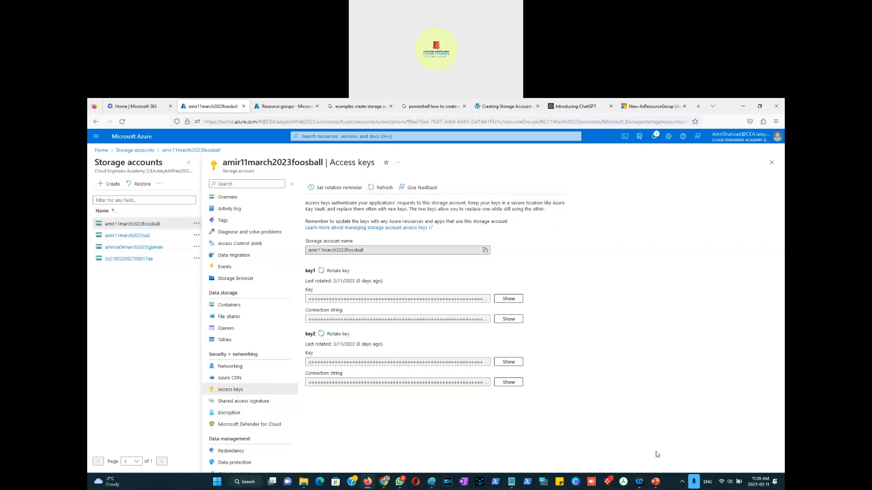
# Step: Open Microsoft Azure Storage Explorer and remove the signed-in Azure account from account management
pyautogui.click(244, 482)
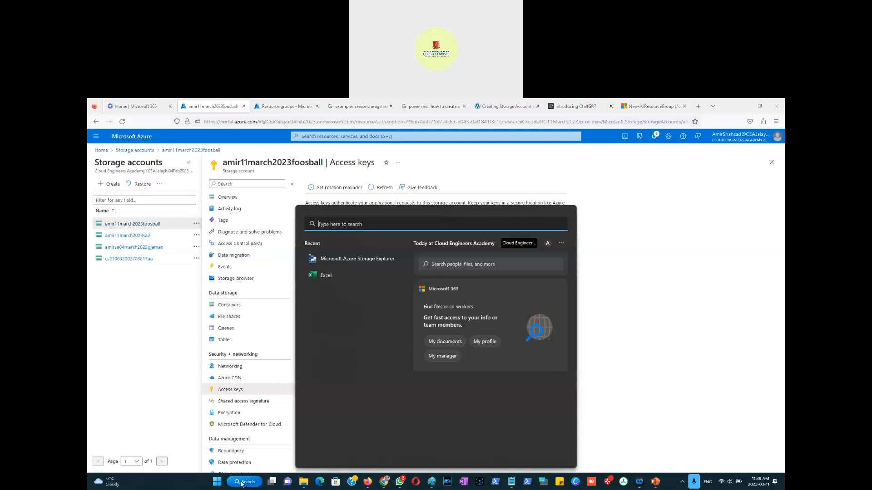
pyautogui.click(357, 260)
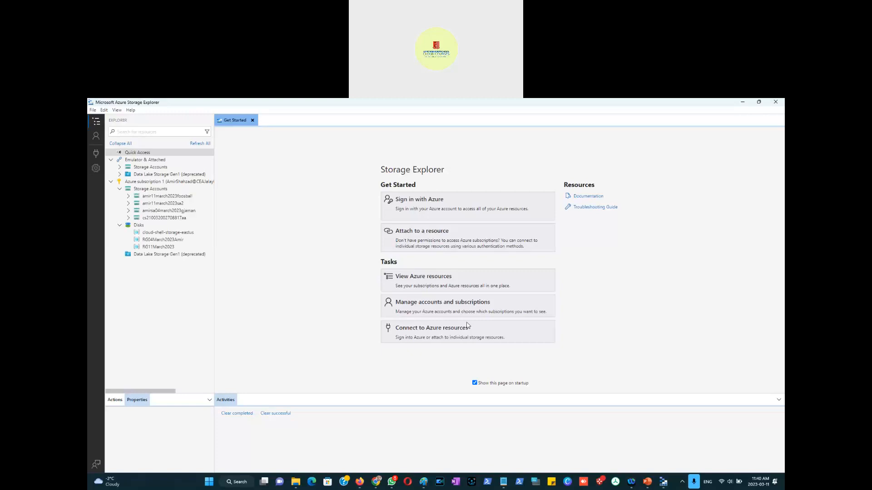
pyautogui.click(164, 211)
pyautogui.click(96, 140)
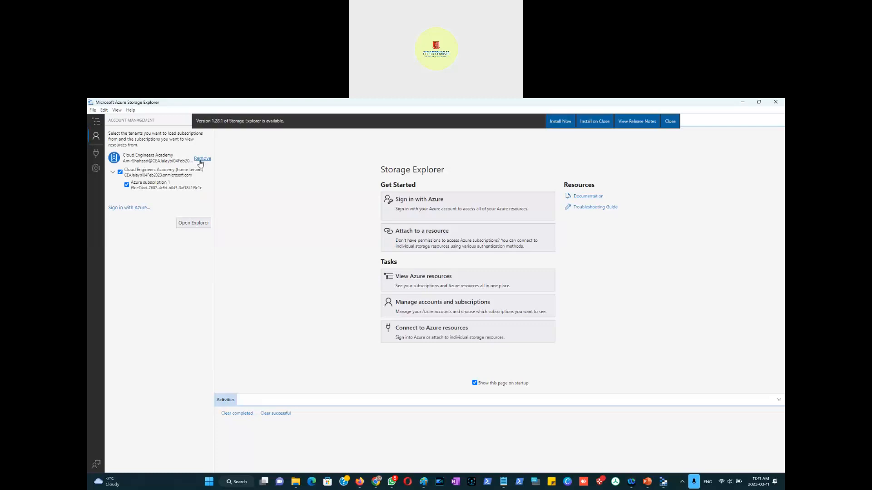
pyautogui.click(201, 160)
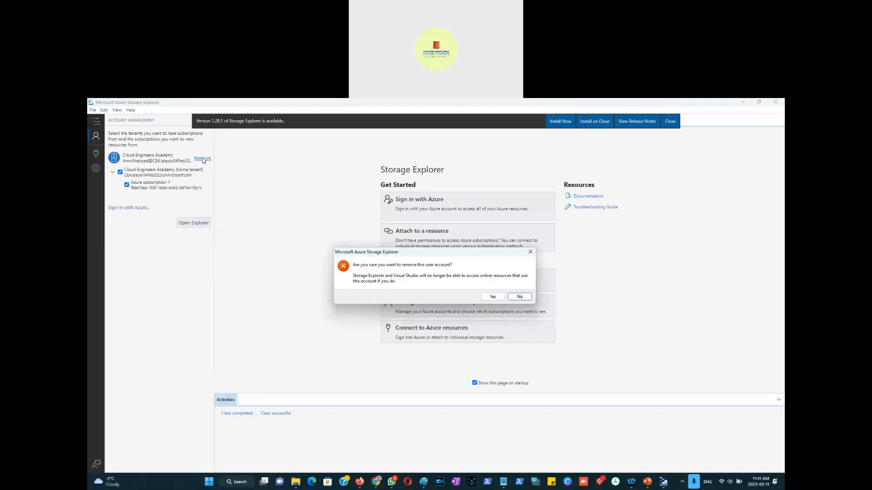
pyautogui.click(493, 298)
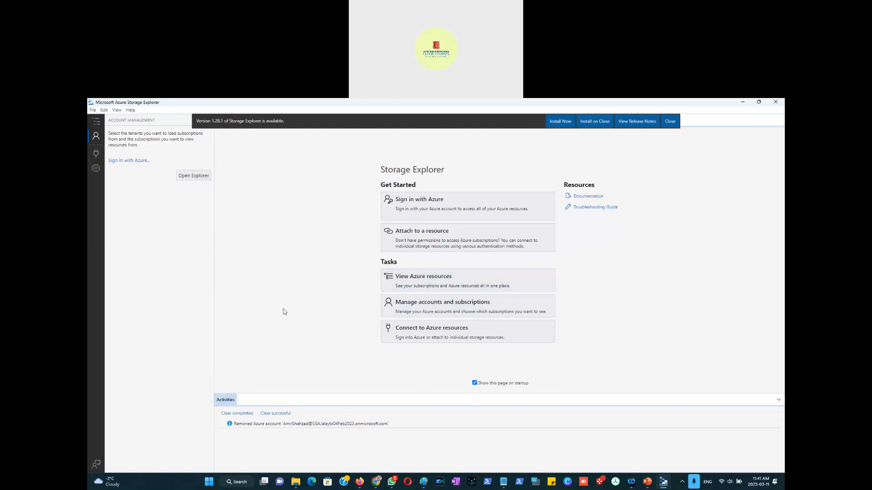
pyautogui.hotkey('alt', 'Tab')
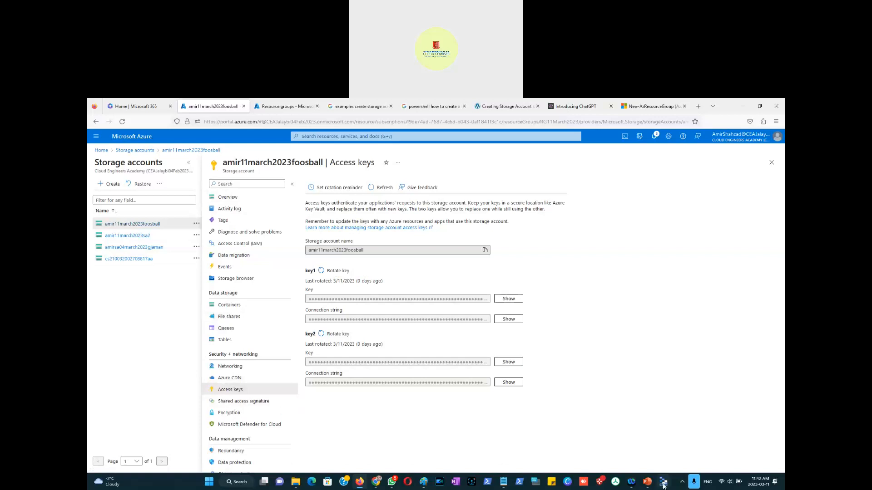
pyautogui.moveTo(664, 487)
pyautogui.click(664, 483)
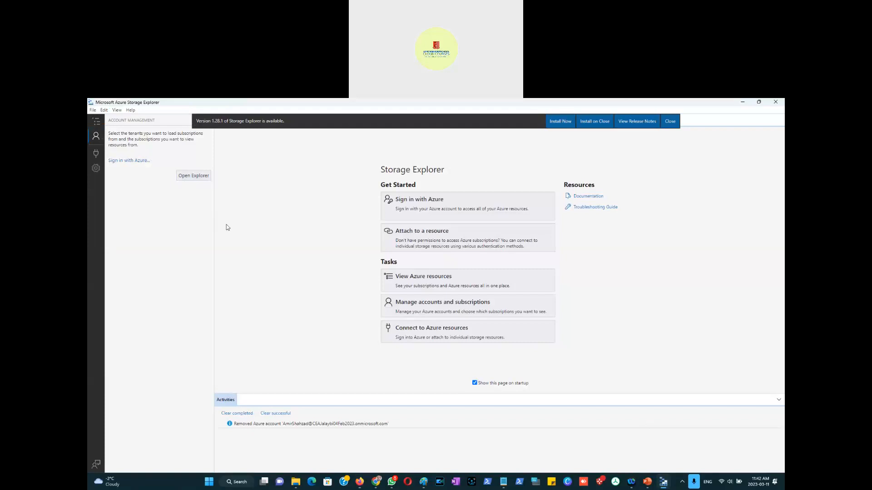
pyautogui.click(96, 142)
pyautogui.click(95, 143)
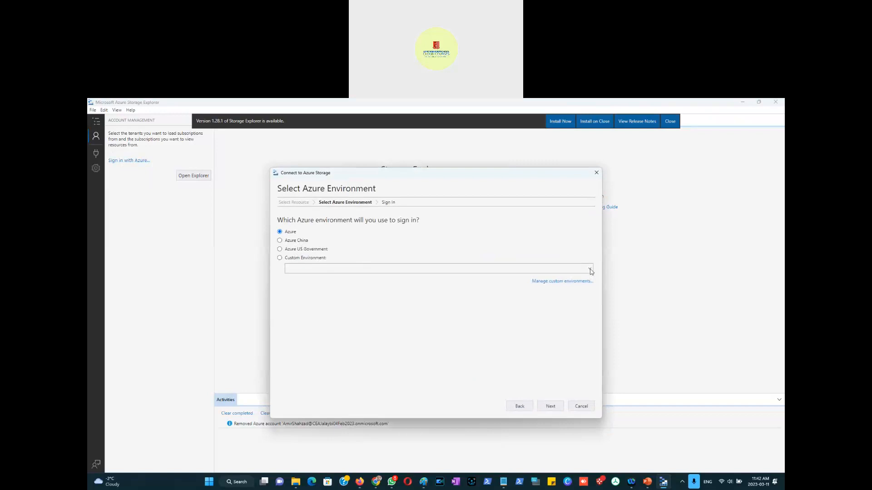
pyautogui.click(558, 281)
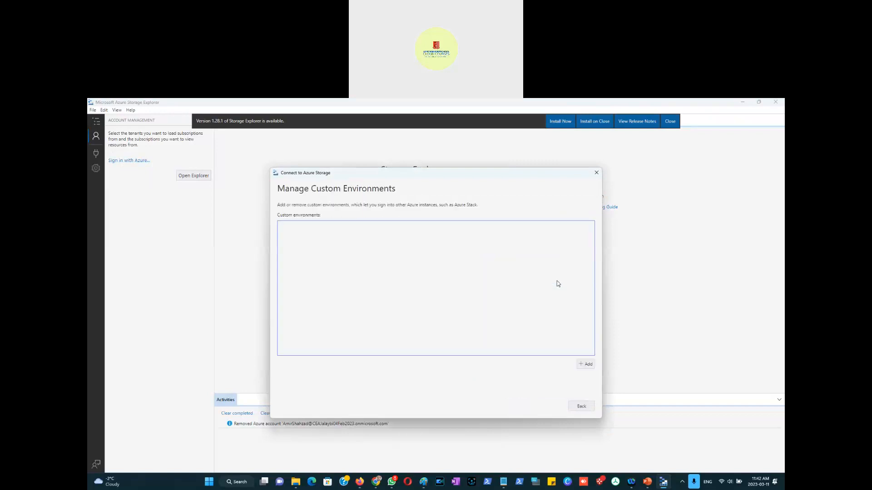
pyautogui.click(585, 366)
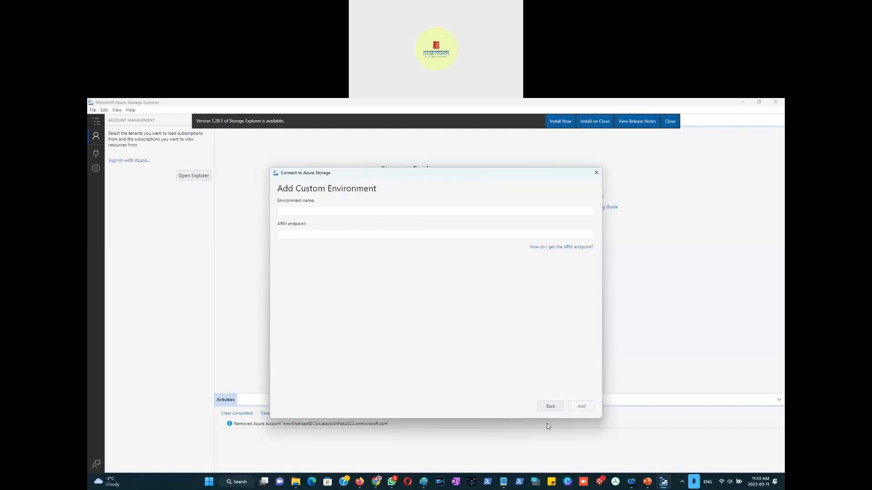
pyautogui.click(548, 410)
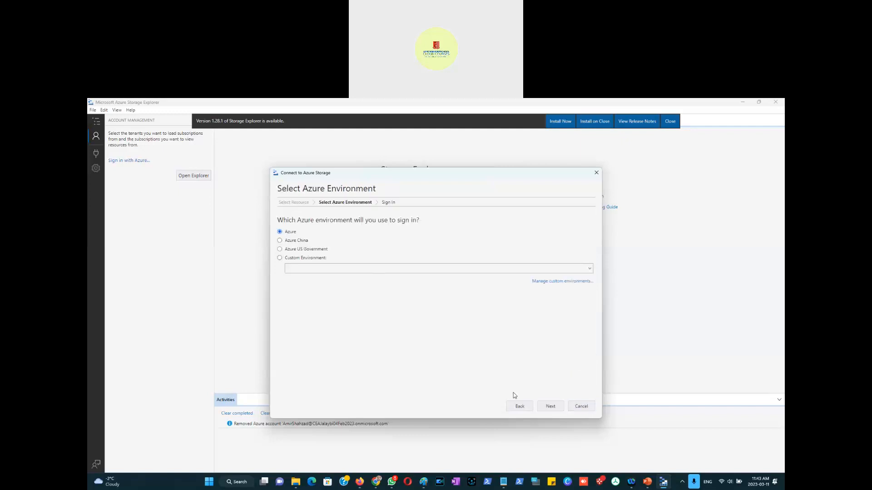
pyautogui.click(576, 406)
# Step: Start connecting to a storage account or service using the account name and key method
pyautogui.click(125, 162)
pyautogui.click(518, 407)
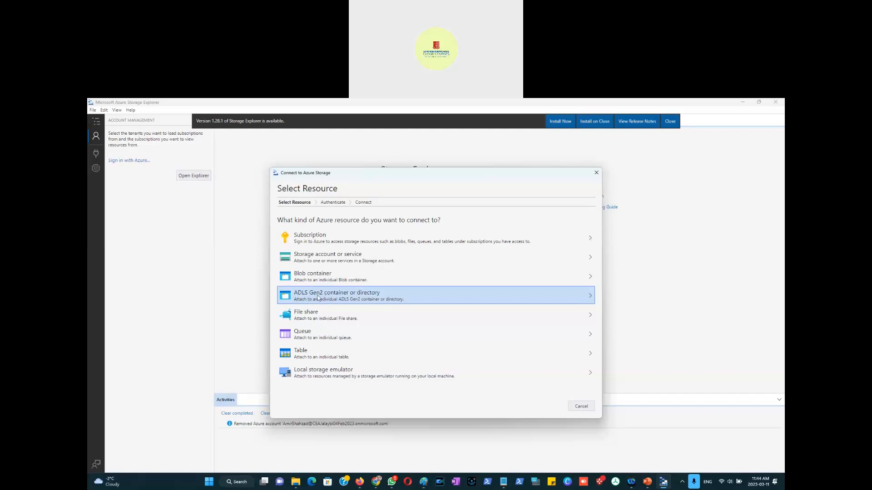
pyautogui.click(312, 261)
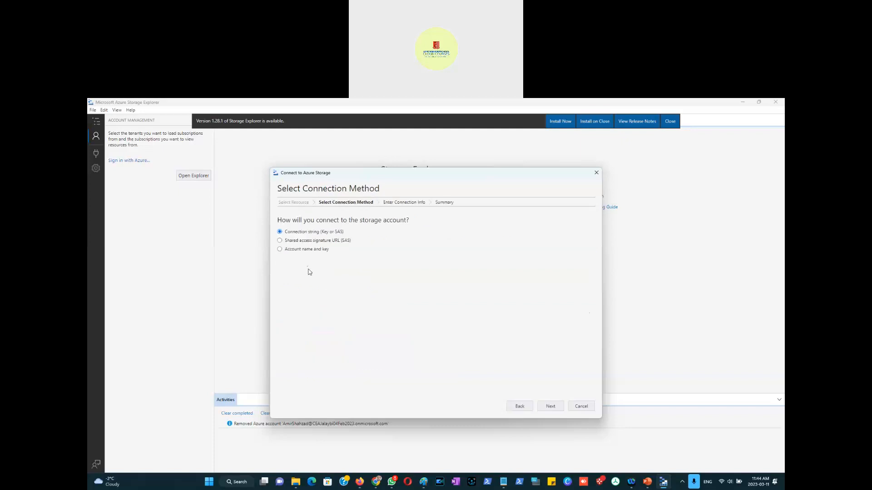
pyautogui.click(305, 251)
pyautogui.click(550, 406)
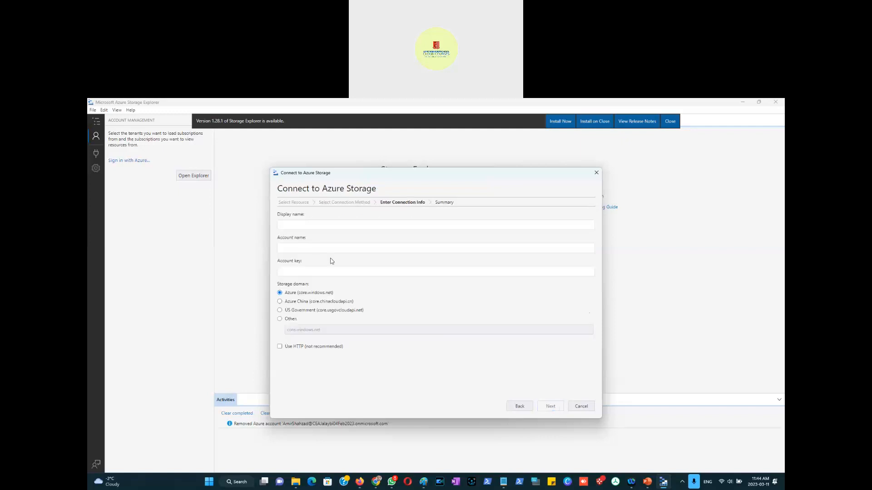
# Step: Reveal key1 of the storage account in the portal for the connection's account key
pyautogui.click(306, 226)
pyautogui.click(320, 249)
pyautogui.click(298, 270)
pyautogui.click(440, 309)
pyautogui.hotkey('alt', 'Tab')
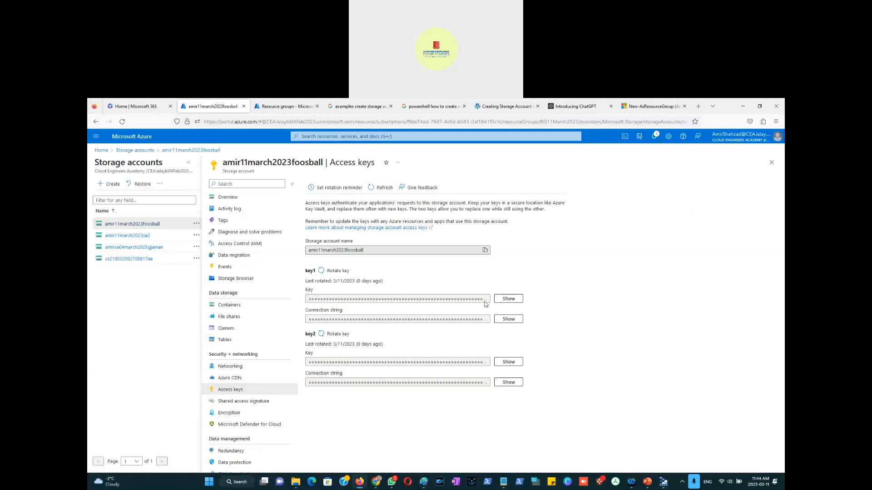
pyautogui.click(506, 302)
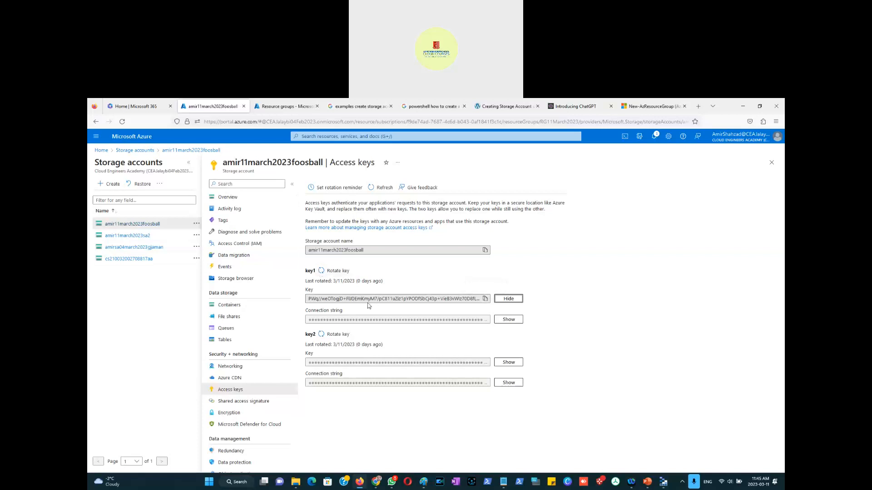
# Step: Copy key1 from the portal and paste it as the connection's account key
pyautogui.click(485, 300)
pyautogui.click(663, 483)
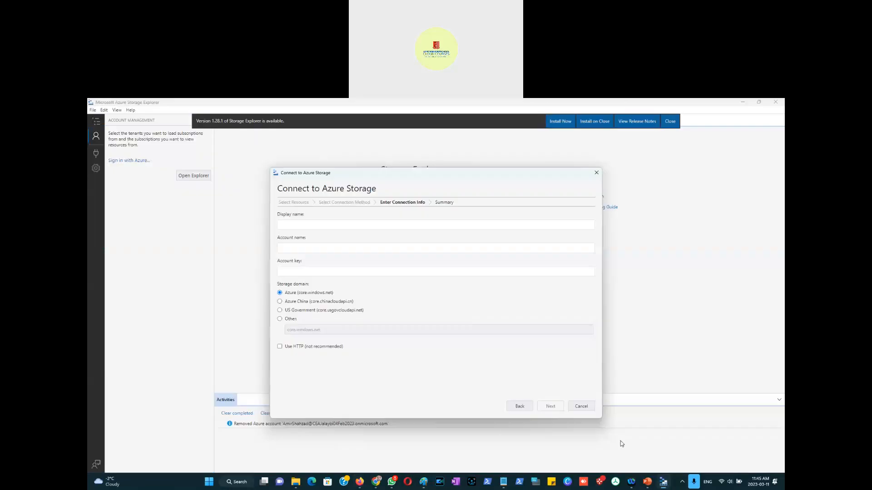
pyautogui.click(295, 270)
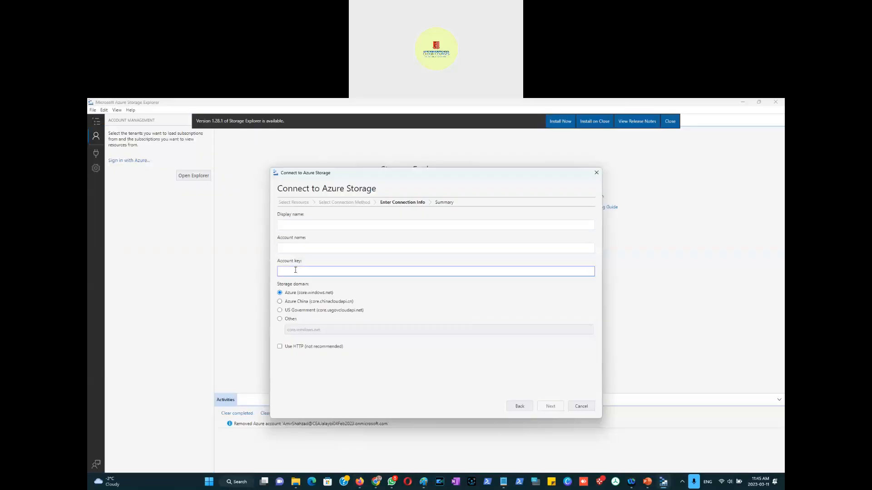
pyautogui.hotkey('ctrl', 'v')
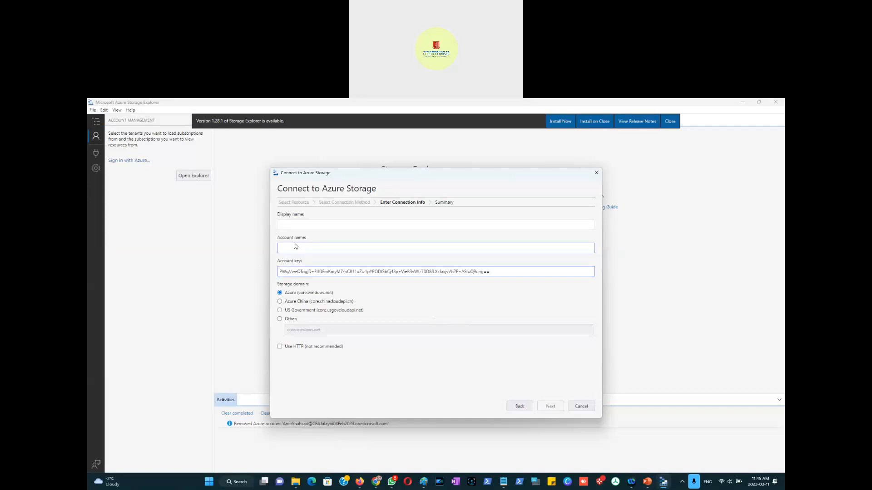
# Step: Copy the storage account name amir11march2023foosball from the portal and enter it as both display name and account name
pyautogui.hotkey('alt', 'Tab')
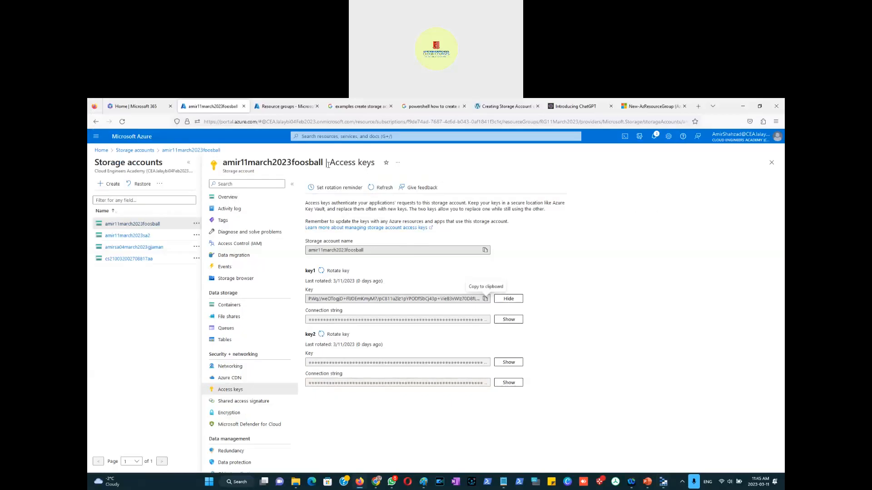
pyautogui.moveTo(325, 163); pyautogui.dragTo(222, 161)
pyautogui.rightClick(248, 162)
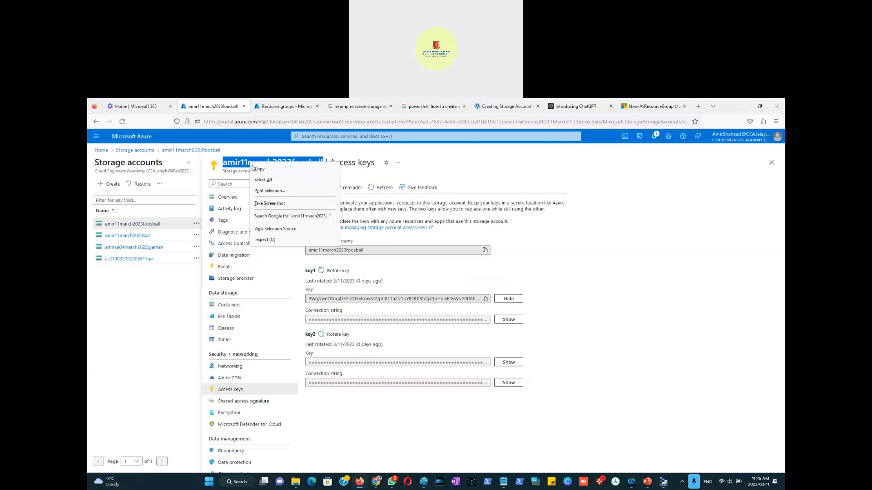
pyautogui.click(262, 173)
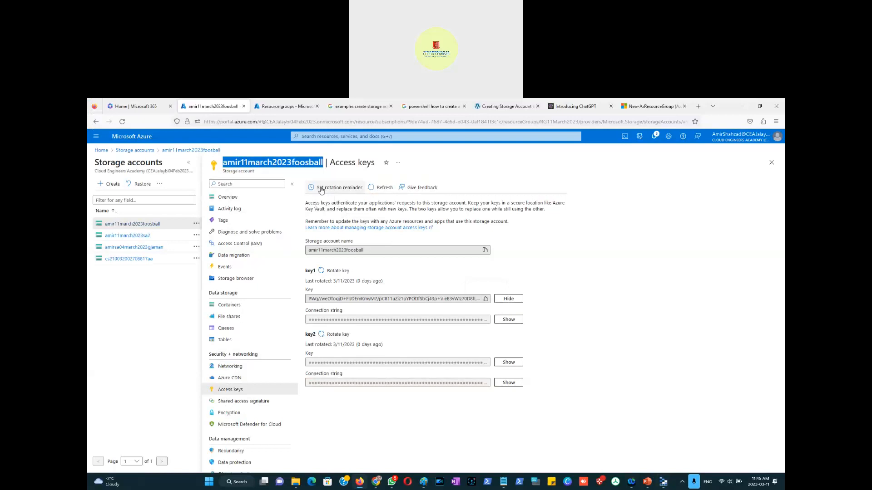
pyautogui.rightClick(294, 168)
pyautogui.click(307, 172)
pyautogui.hotkey('alt', 'Tab')
pyautogui.click(309, 224)
pyautogui.hotkey('ctrl', 'v')
pyautogui.click(308, 247)
pyautogui.hotkey('ctrl', 'v')
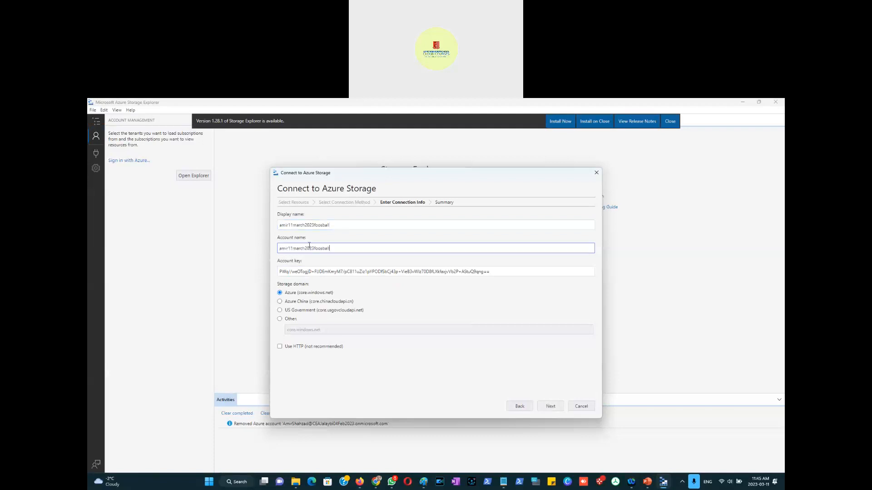
# Step: Continue to the summary and connect to the storage account
pyautogui.click(408, 379)
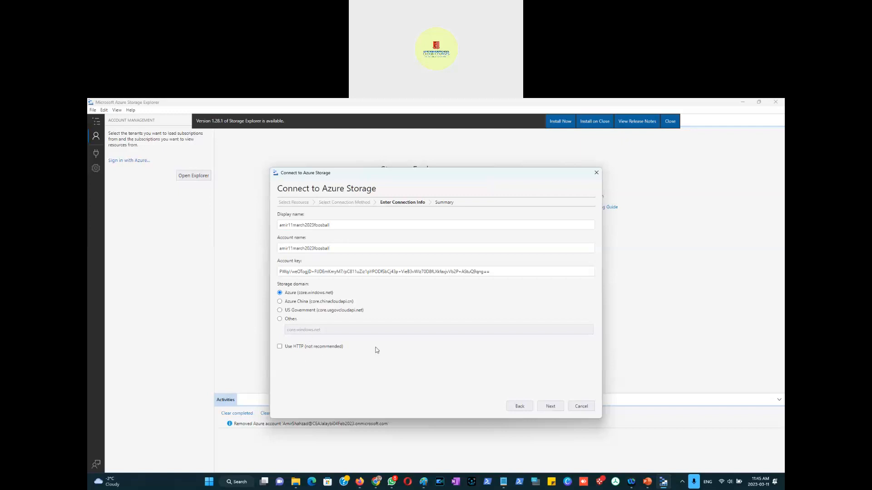
pyautogui.hotkey('alt', 'Tab')
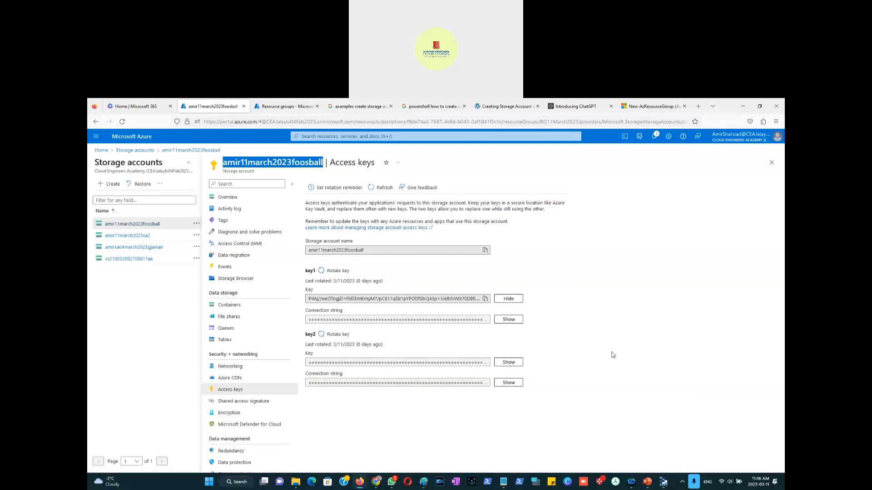
pyautogui.hotkey('alt', 'Tab')
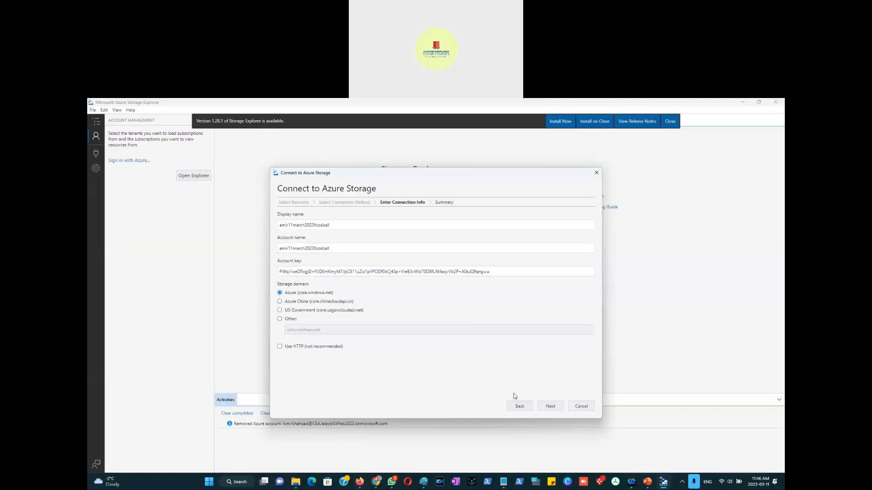
pyautogui.click(555, 409)
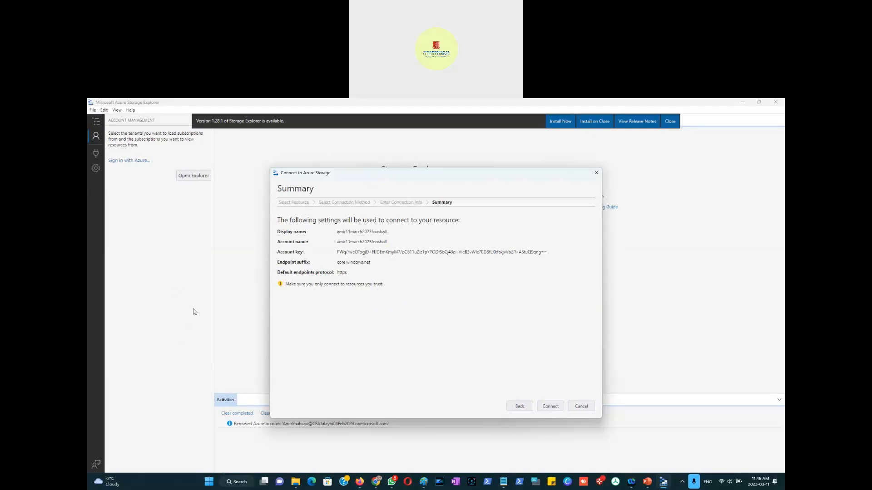
pyautogui.click(551, 407)
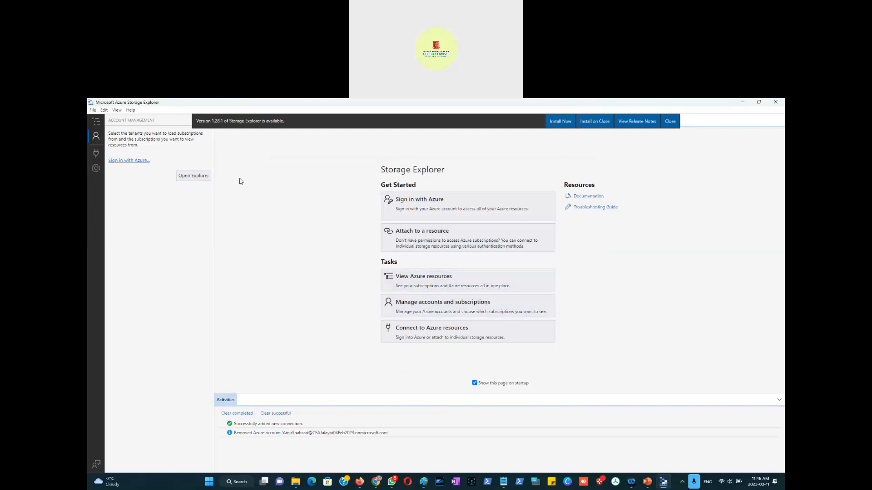
pyautogui.hotkey('alt', 'Tab')
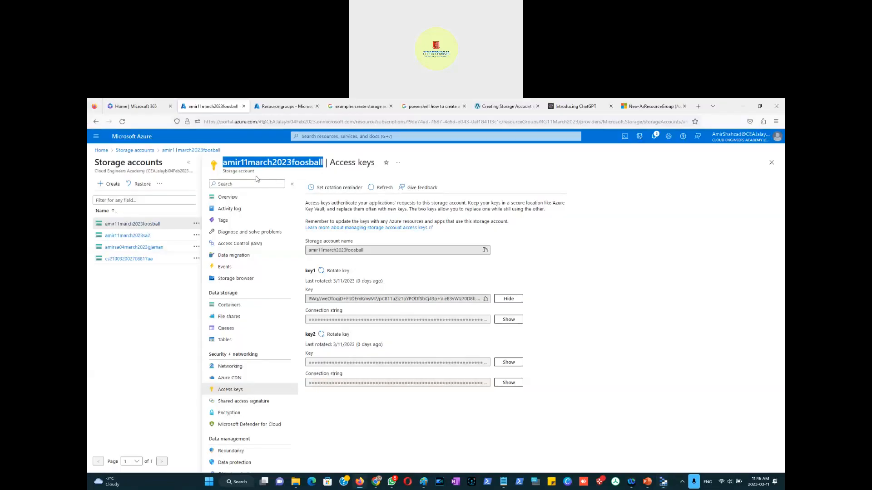
pyautogui.hotkey('alt', 'Tab')
pyautogui.hotkey('alt', 'Tab')
pyautogui.click(615, 323)
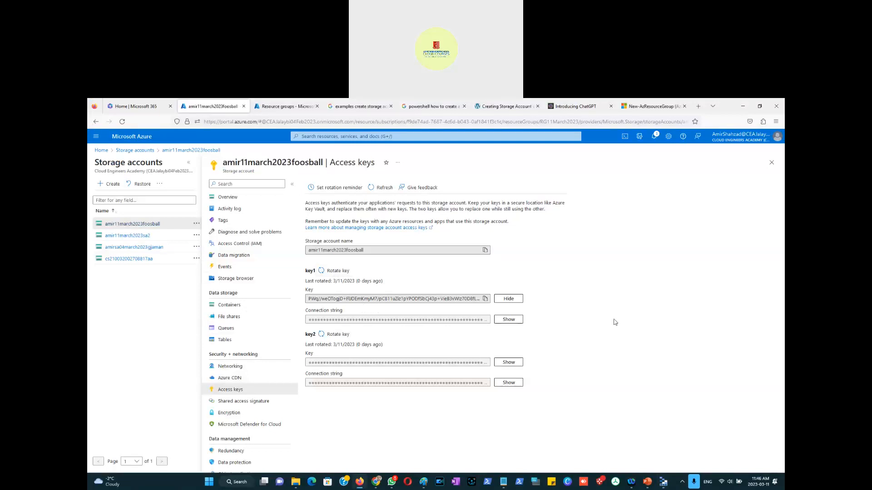
pyautogui.hotkey('alt', 'Tab')
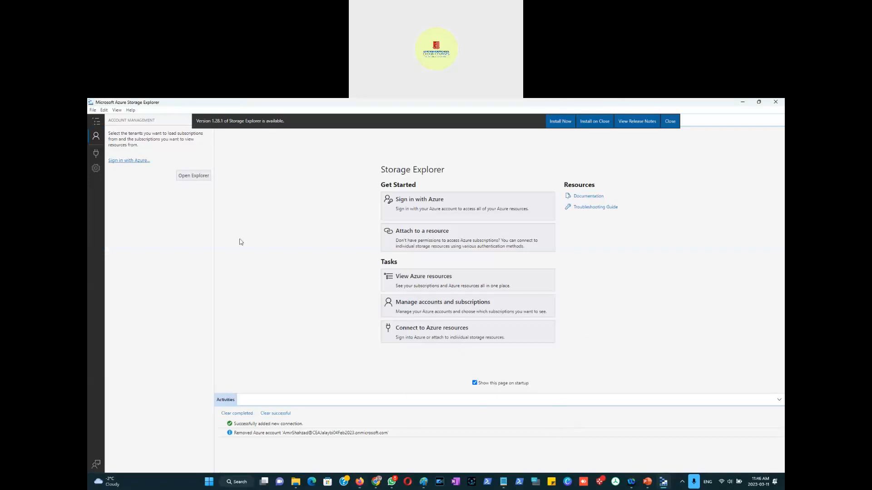
# Step: Open the explorer and expand the attached account's blob containers to open the aalesdept container
pyautogui.click(195, 176)
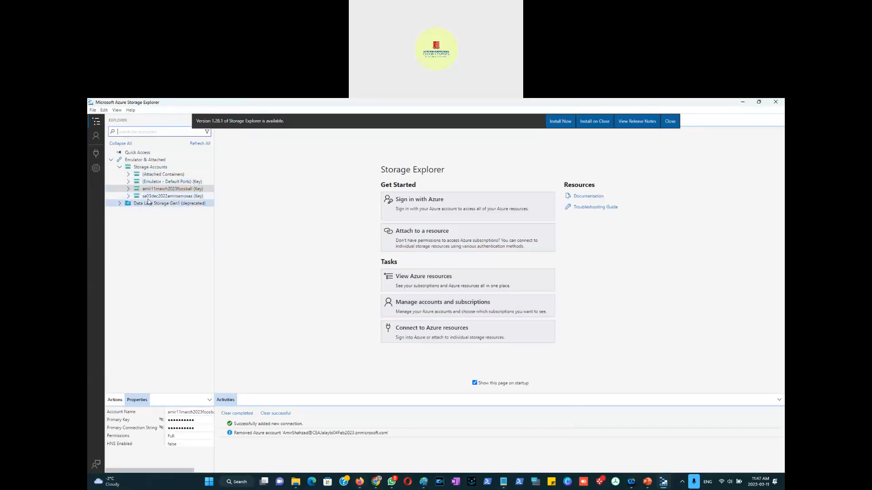
pyautogui.click(178, 190)
pyautogui.click(121, 204)
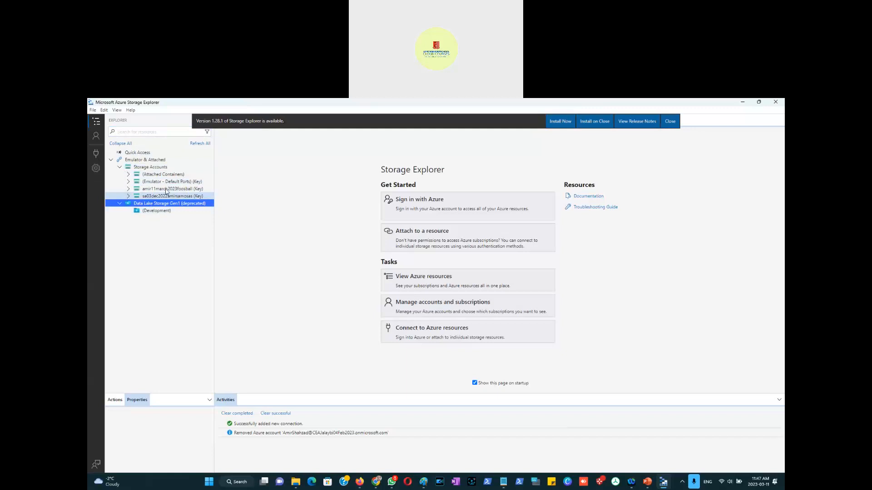
pyautogui.click(177, 190)
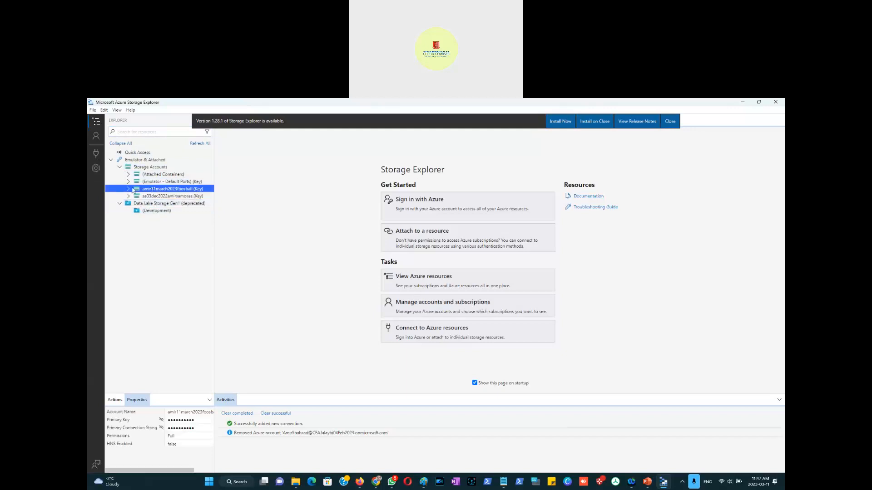
pyautogui.click(129, 190)
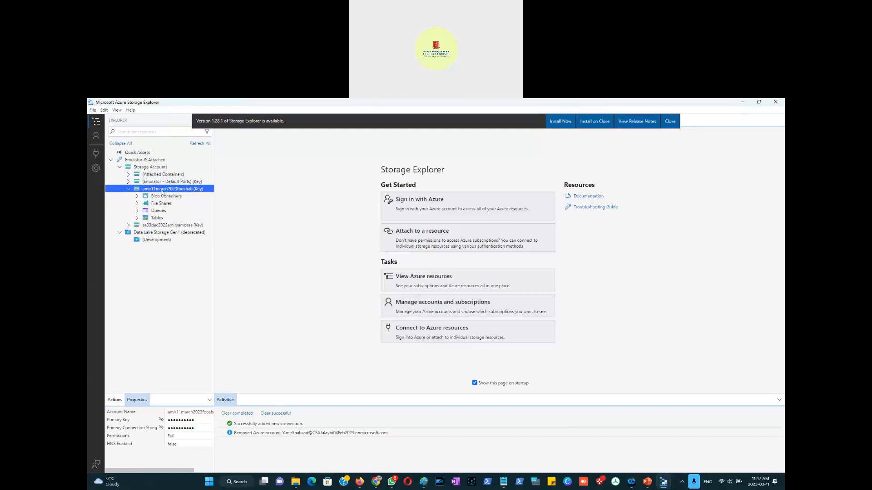
pyautogui.click(137, 196)
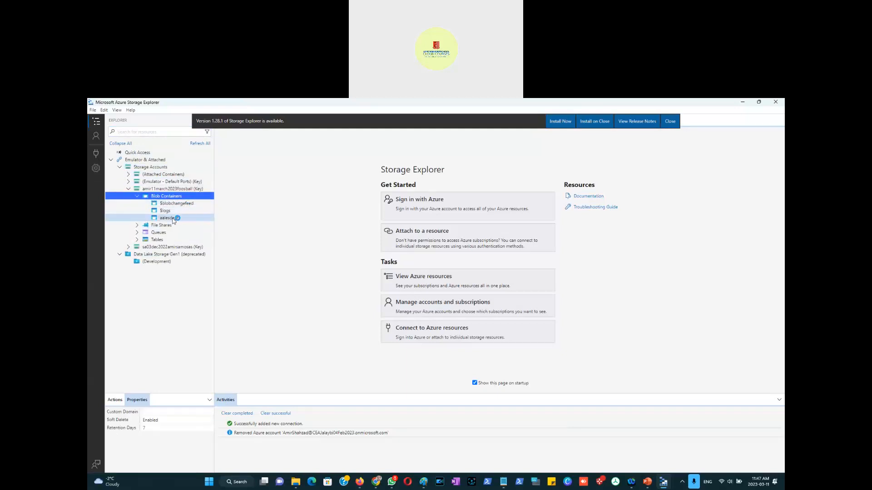
pyautogui.click(173, 219)
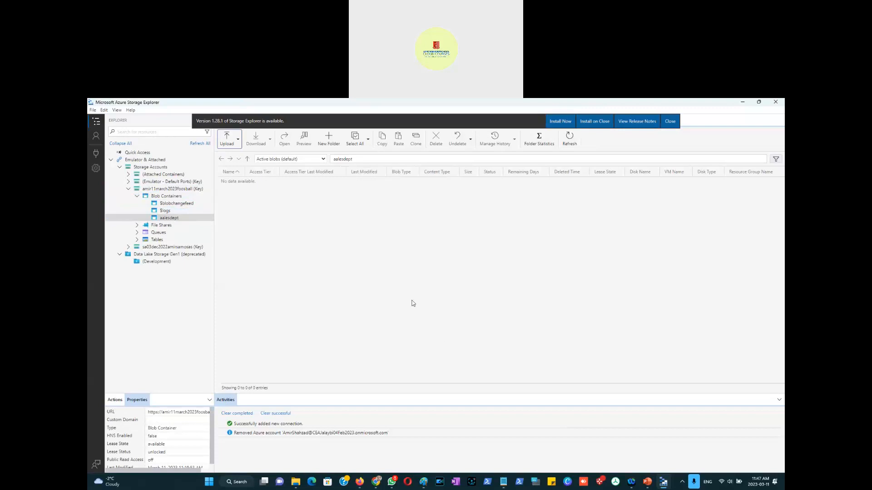
# Step: Regenerate key1 of the storage account in the portal and review the notifications
pyautogui.hotkey('alt', 'Tab')
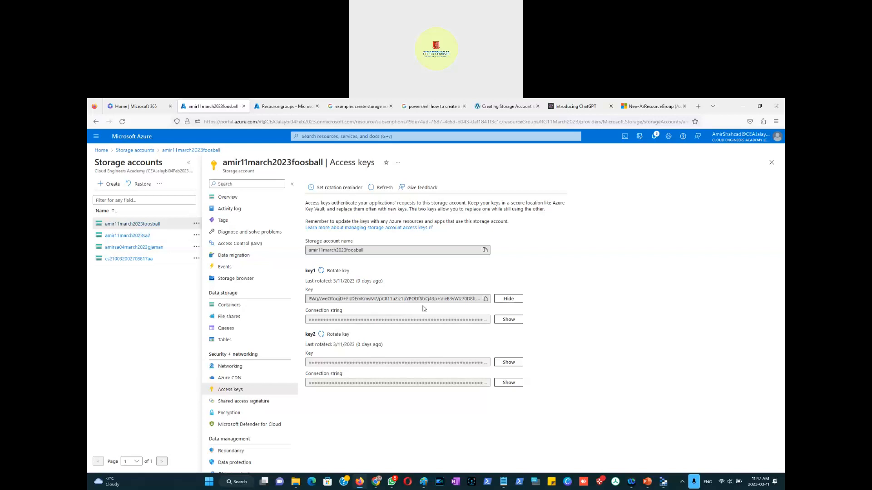
pyautogui.click(327, 274)
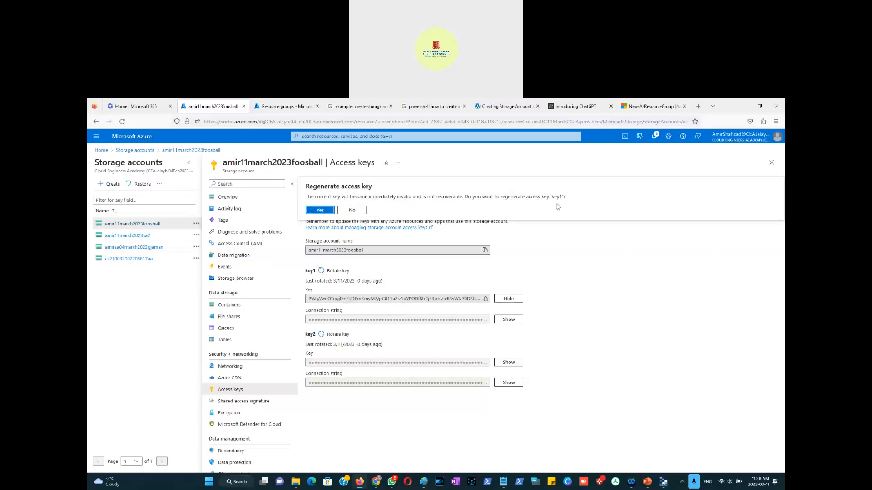
pyautogui.click(320, 209)
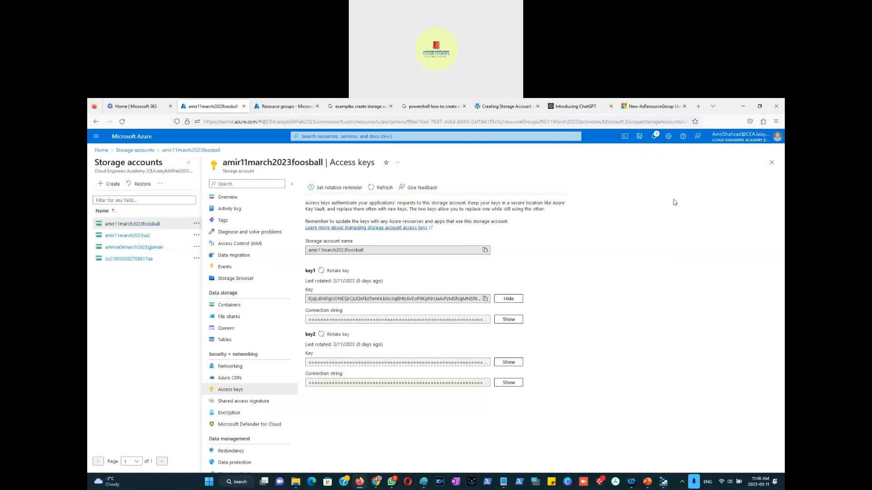
pyautogui.click(654, 136)
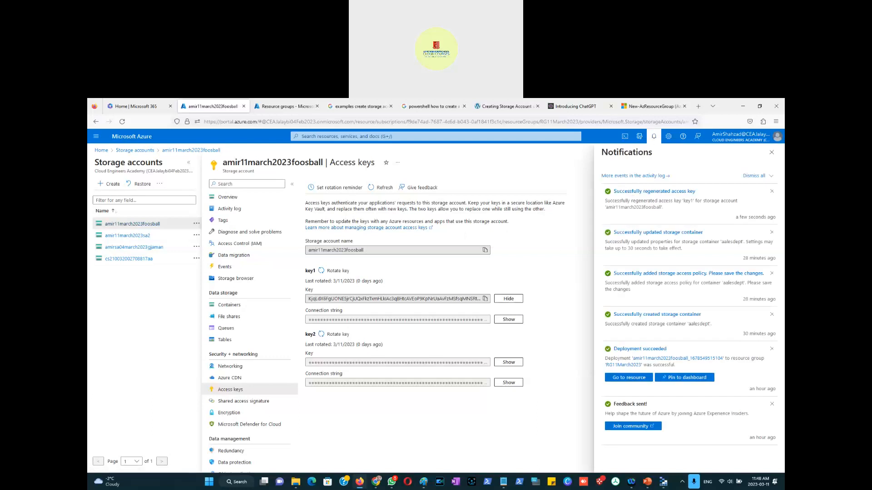
pyautogui.click(771, 152)
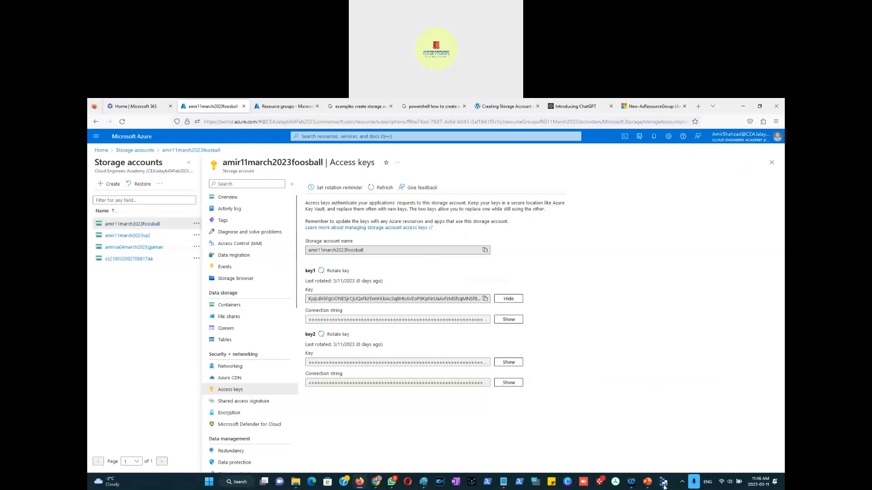
# Step: Try to upload ThirdPartyUser_accessKeys.csv as a block blob into the aalesdept container, then minimize Storage Explorer
pyautogui.moveTo(663, 485)
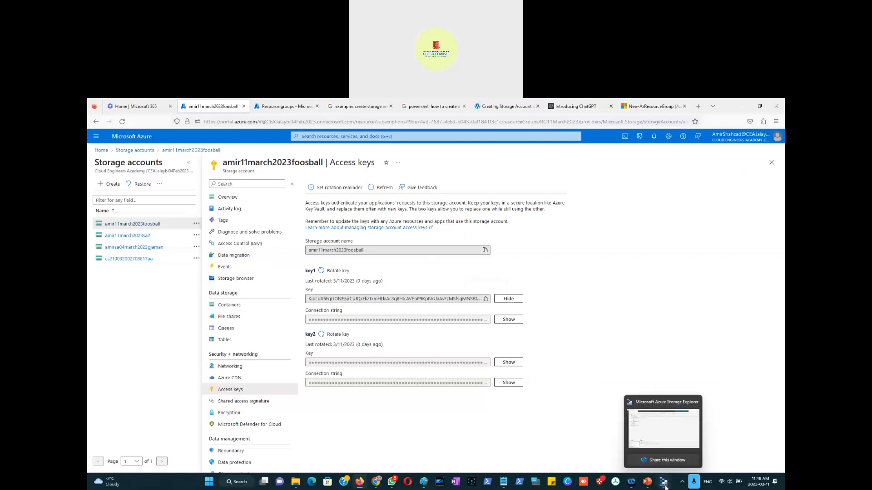
pyautogui.click(663, 484)
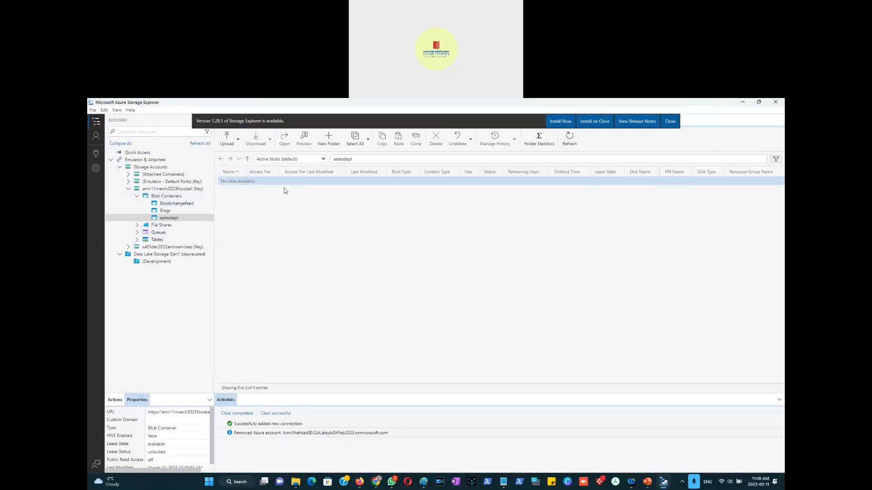
pyautogui.click(234, 140)
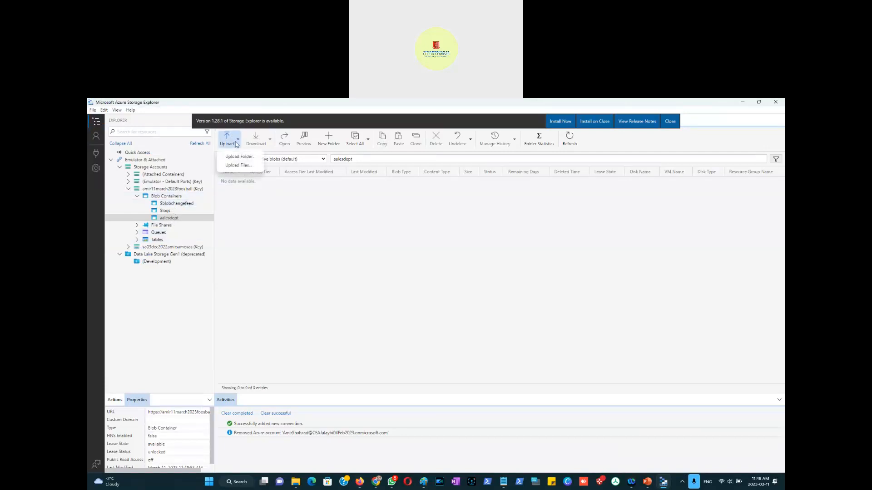
pyautogui.click(240, 171)
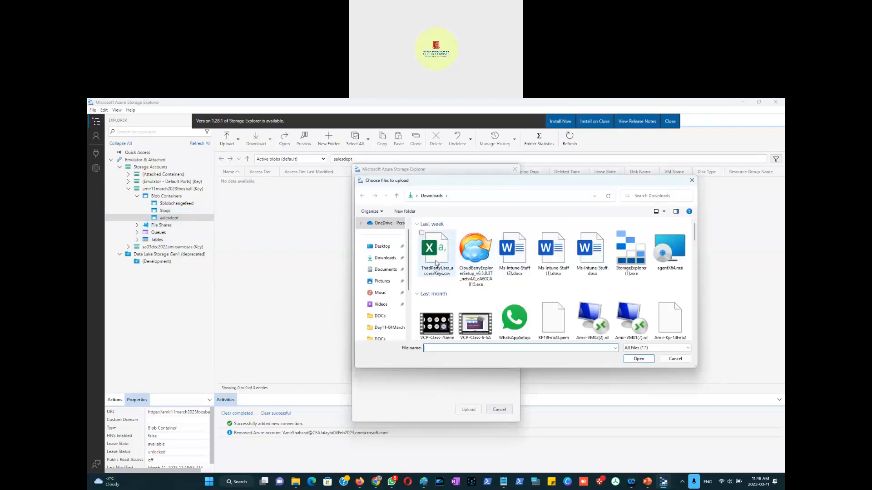
pyautogui.doubleClick(433, 272)
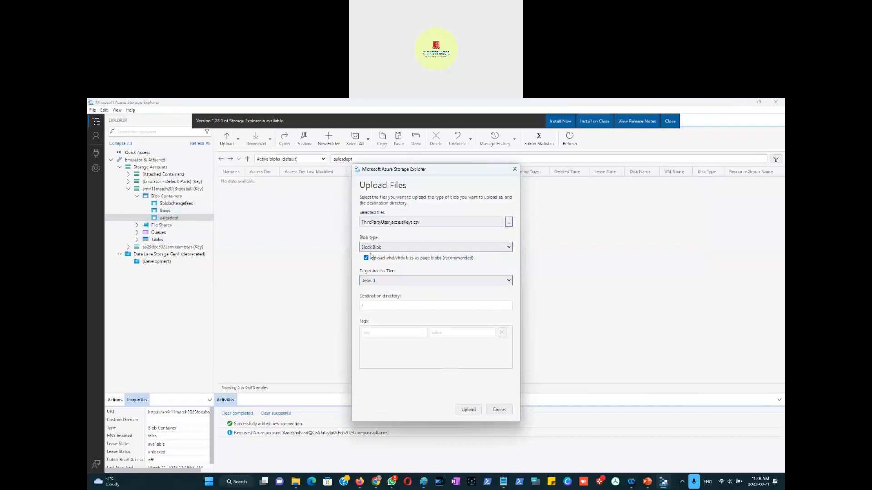
pyautogui.click(396, 251)
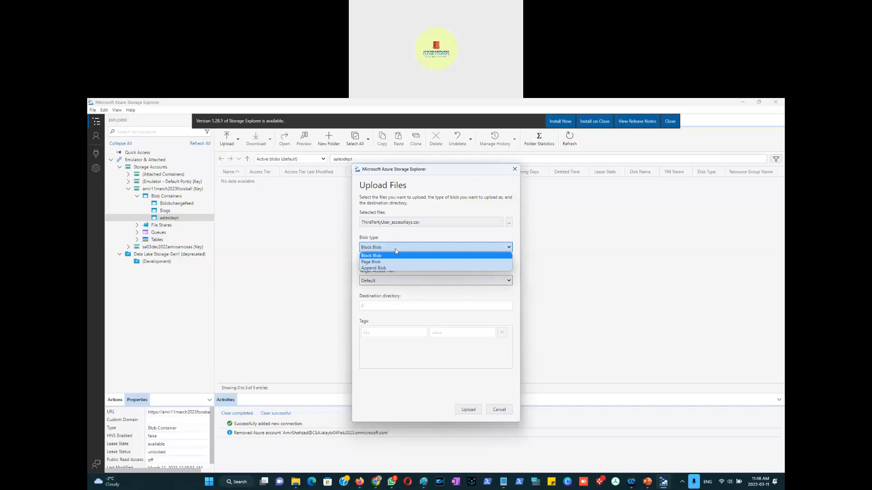
pyautogui.click(396, 251)
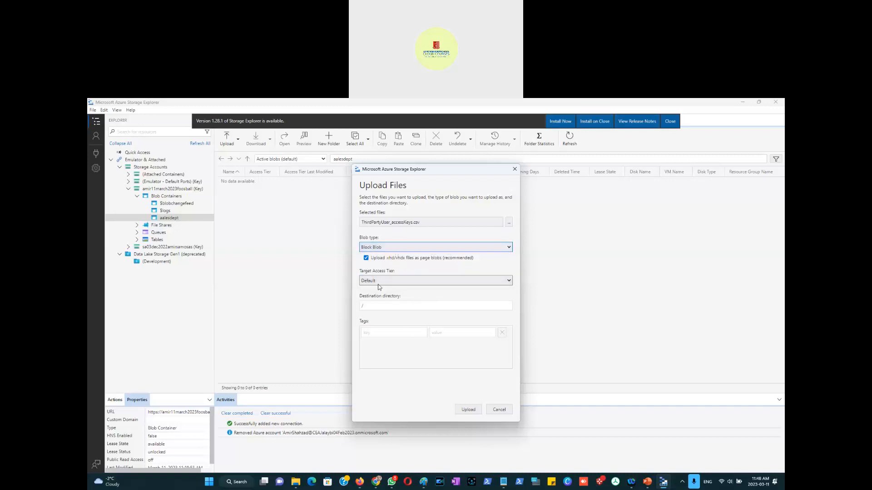
pyautogui.click(465, 411)
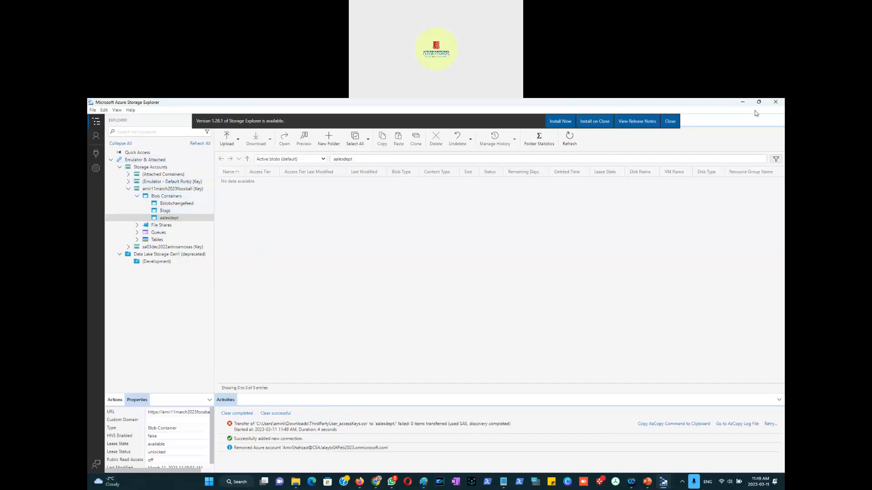
pyautogui.click(776, 103)
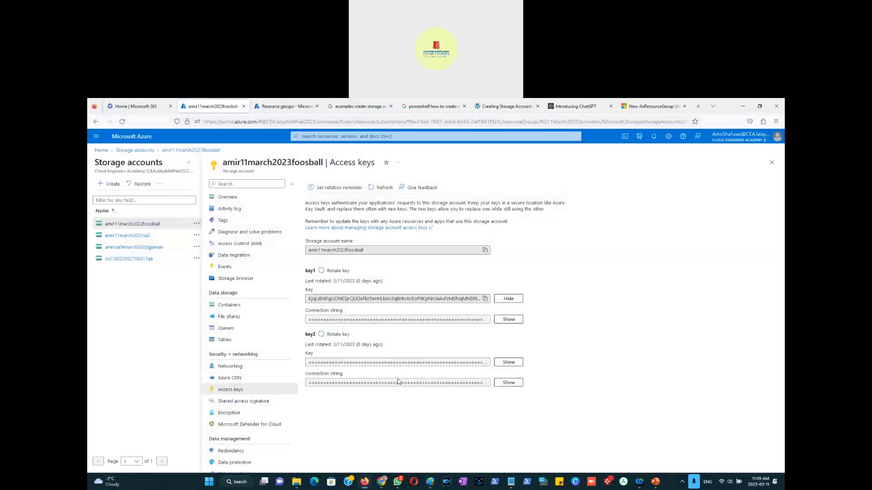
# Step: Reopen Microsoft Azure Storage Explorer from the Start menu
pyautogui.click(217, 481)
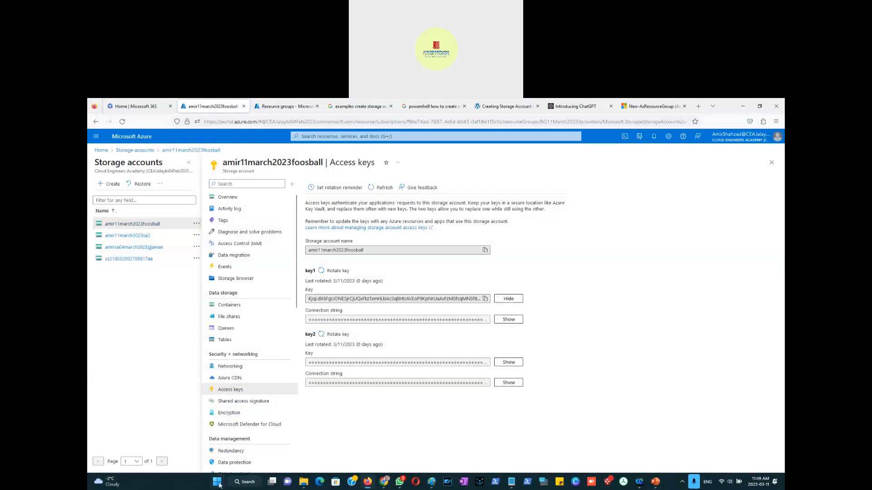
pyautogui.click(246, 482)
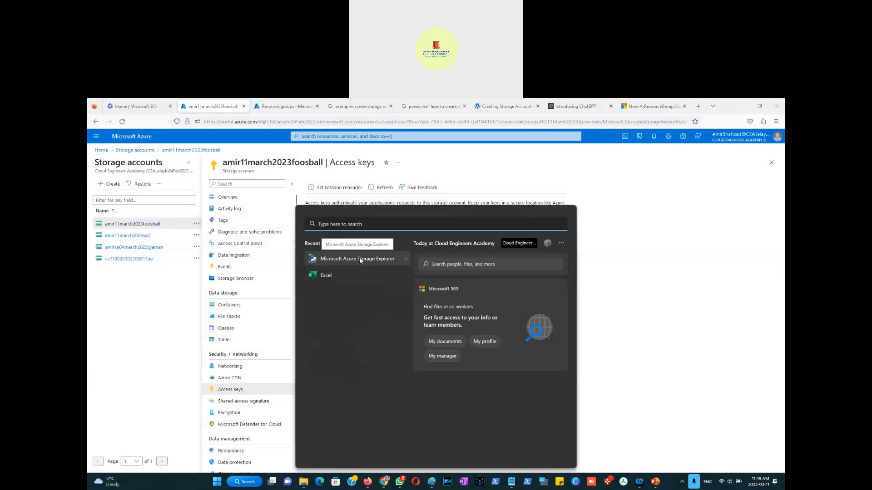
pyautogui.click(363, 259)
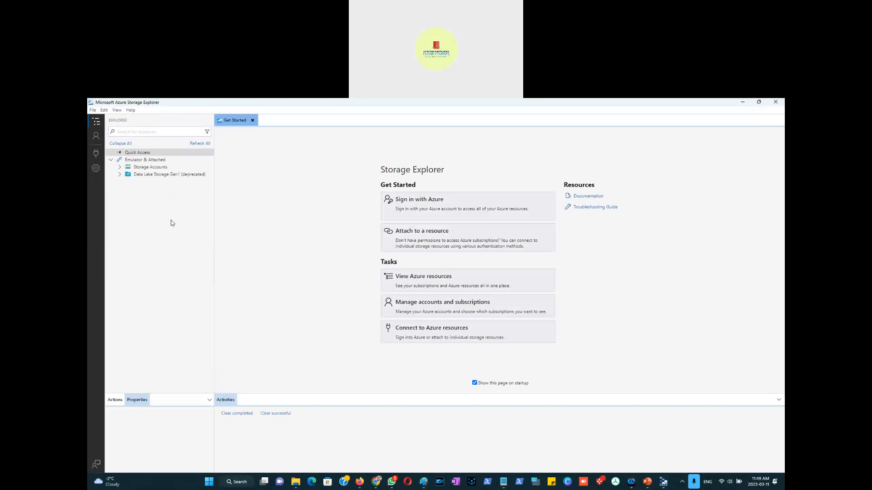
# Step: Expand the attached amir11march2023foosball account, open its Blob Containers, and close the authentication error dialog
pyautogui.click(120, 167)
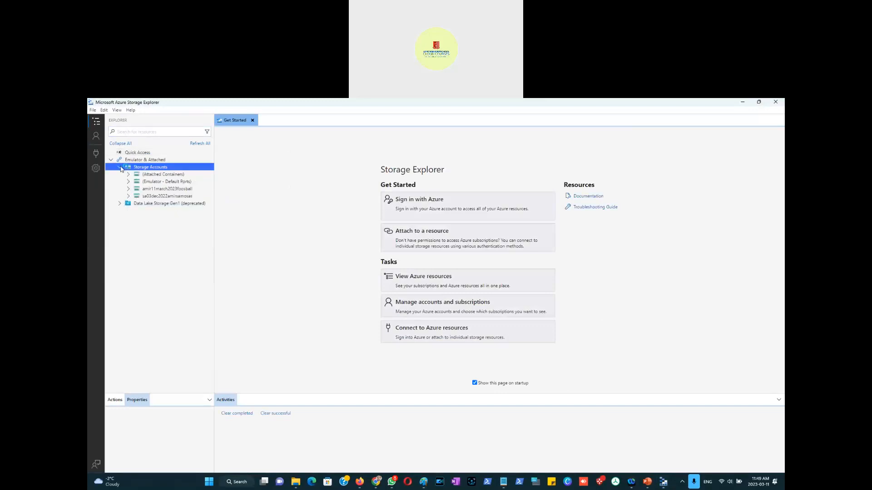
pyautogui.click(175, 190)
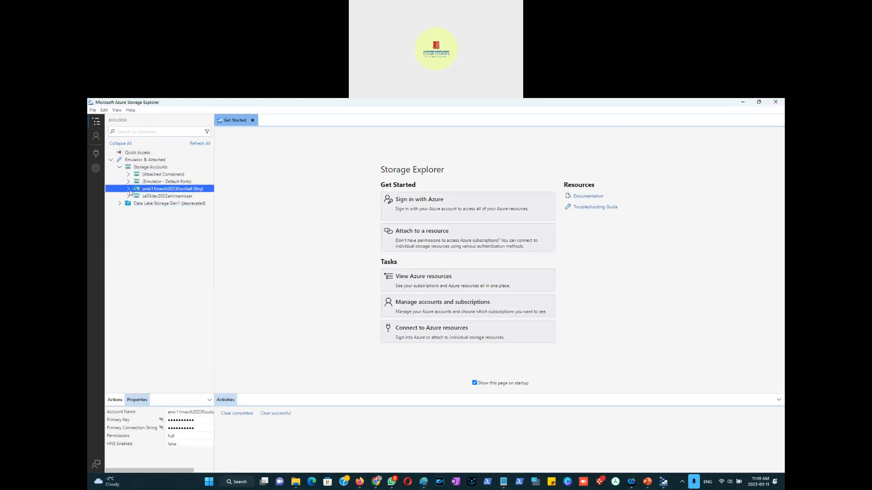
pyautogui.click(129, 189)
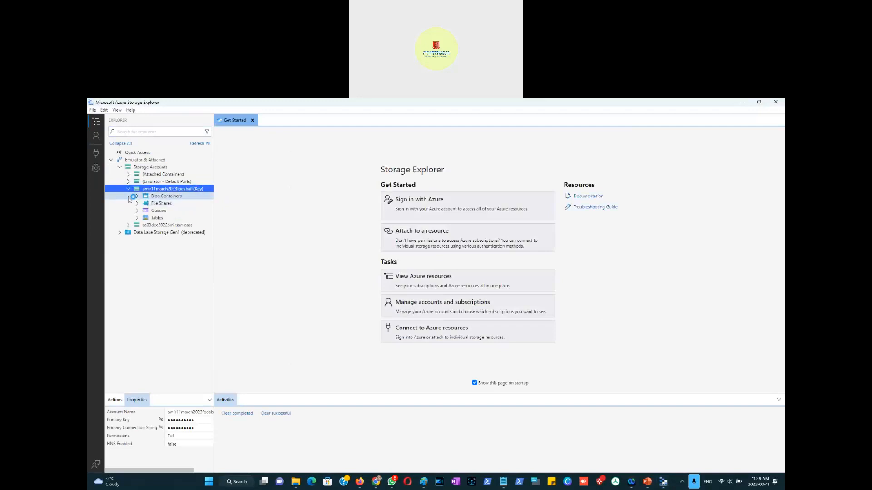
pyautogui.click(140, 197)
pyautogui.click(138, 197)
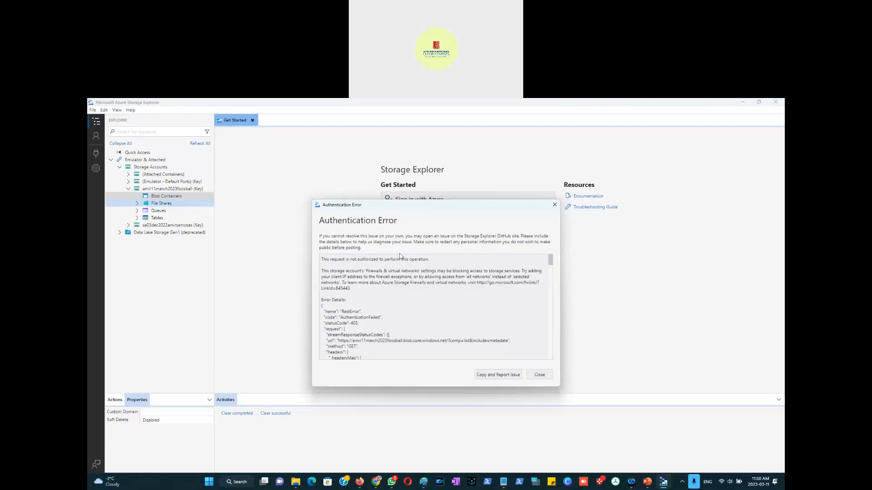
pyautogui.moveTo(380, 317); pyautogui.dragTo(339, 318)
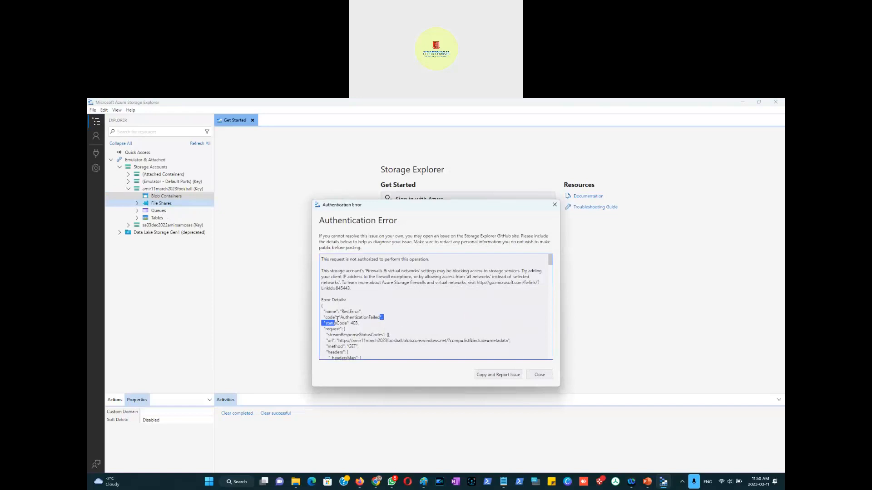
pyautogui.click(540, 376)
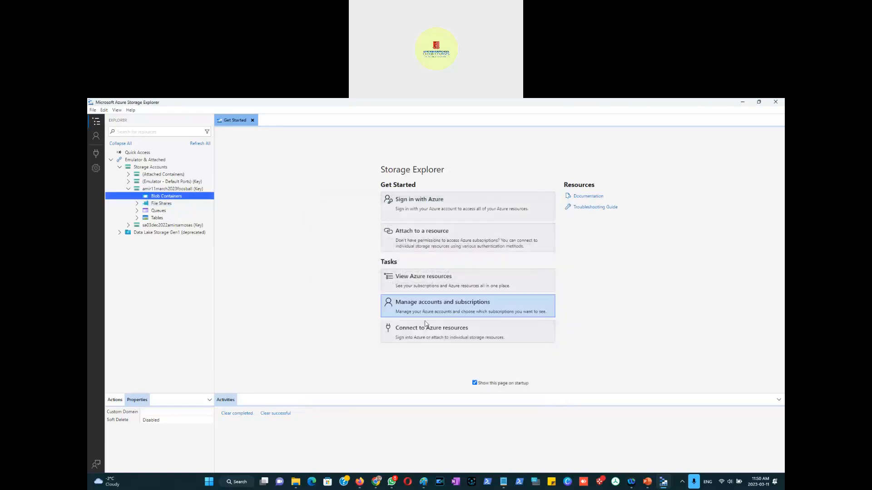
# Step: Capture a screenshot of the portal's Access keys page and add a new slide to the presentation
pyautogui.hotkey('alt', 'Tab')
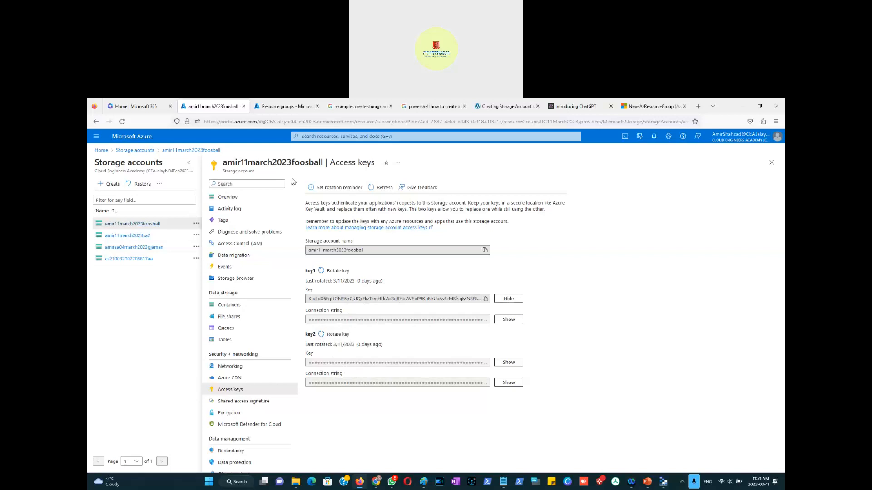
pyautogui.press('super+shift+s')
pyautogui.moveTo(91, 132); pyautogui.dragTo(564, 437)
pyautogui.click(648, 482)
pyautogui.rightClick(248, 320)
pyautogui.click(300, 227)
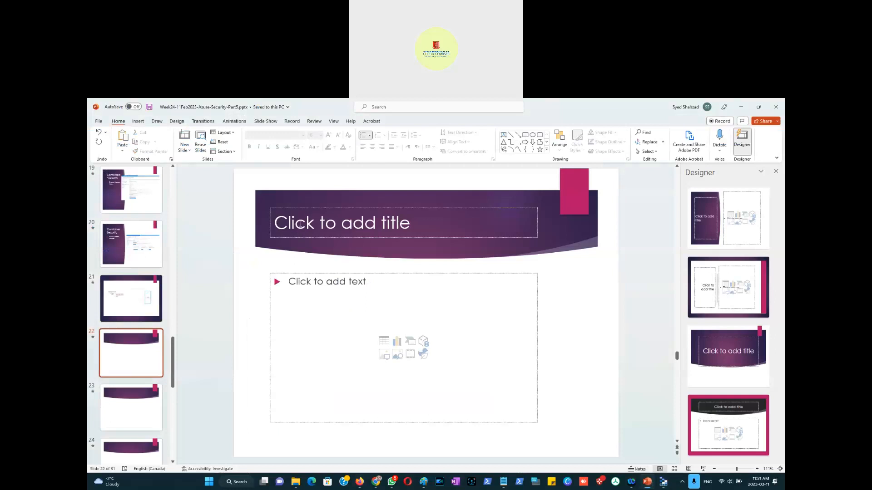
# Step: Title the new slide "Storage Account Access Keys"
pyautogui.click(300, 226)
pyautogui.write('St')
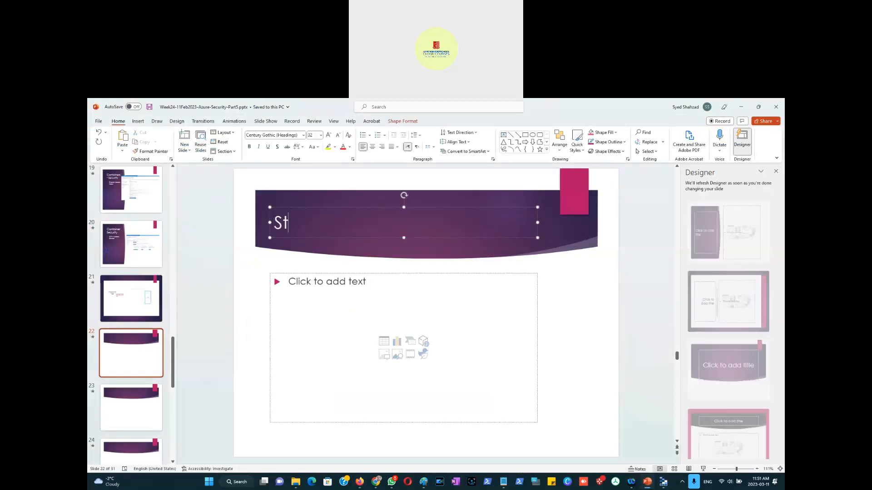
pyautogui.write('orage Account')
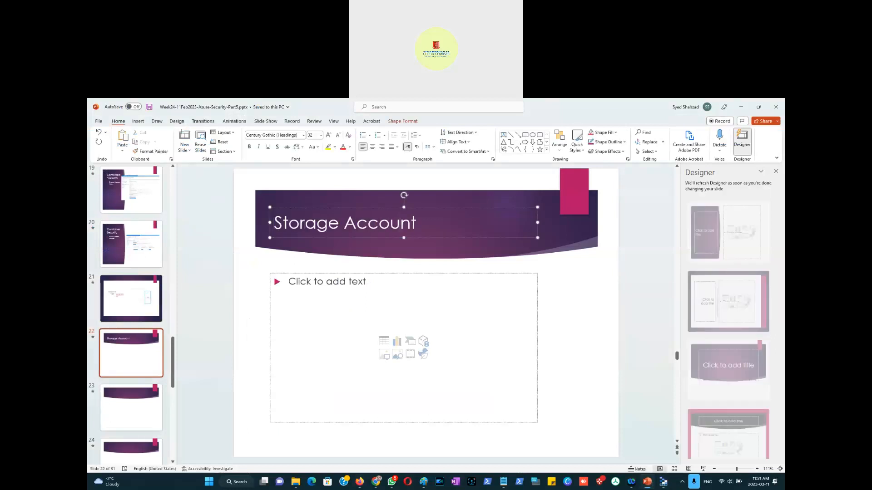
pyautogui.write(' Access Key')
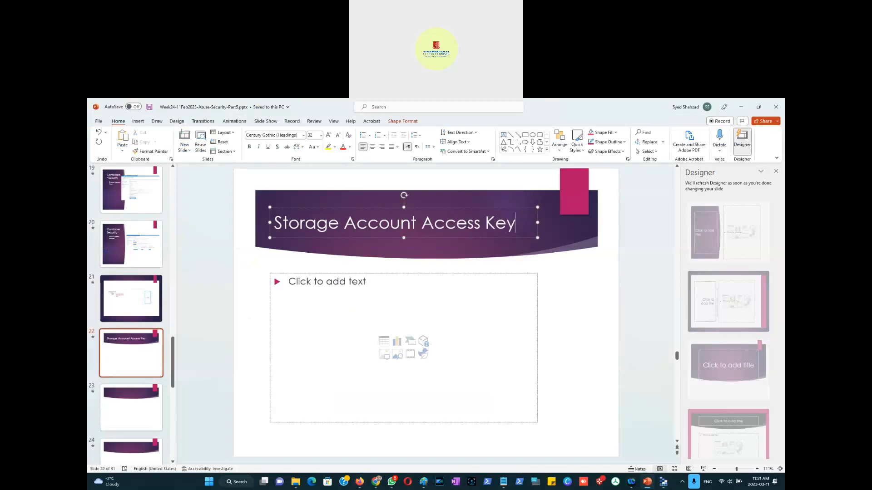
pyautogui.write('s')
# Step: Paste the Access keys screenshot onto the slide and apply the first Designer layout suggestion
pyautogui.click(242, 314)
pyautogui.rightClick(244, 315)
pyautogui.click(272, 344)
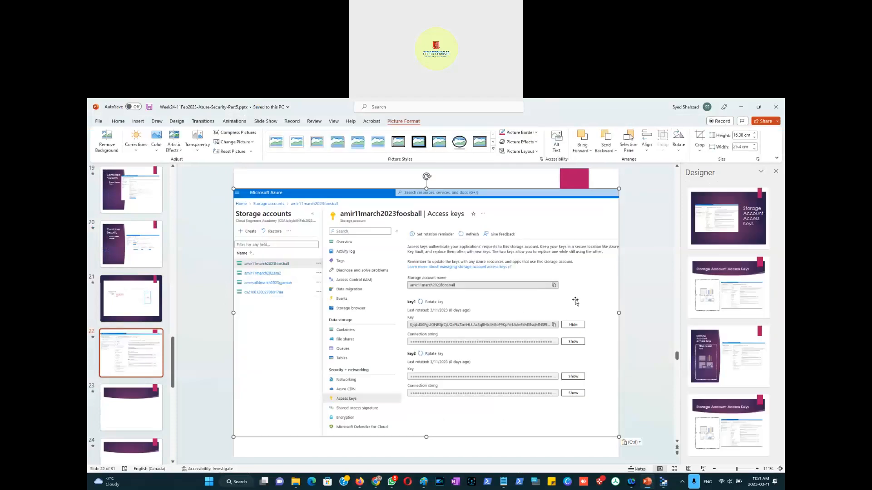
pyautogui.click(719, 233)
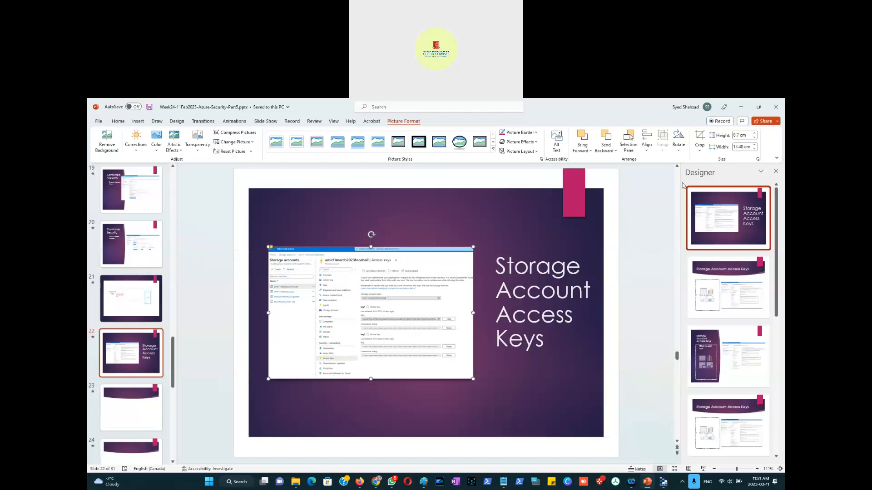
pyautogui.moveTo(269, 248); pyautogui.dragTo(253, 236)
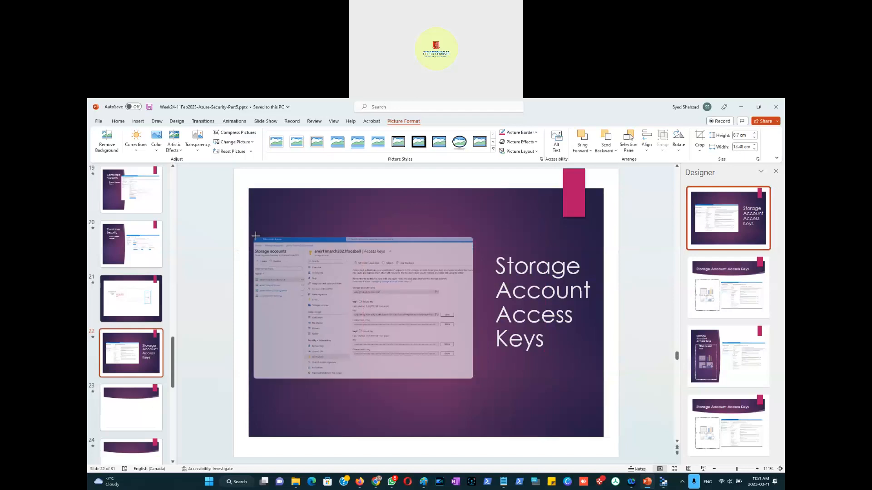
pyautogui.click(132, 409)
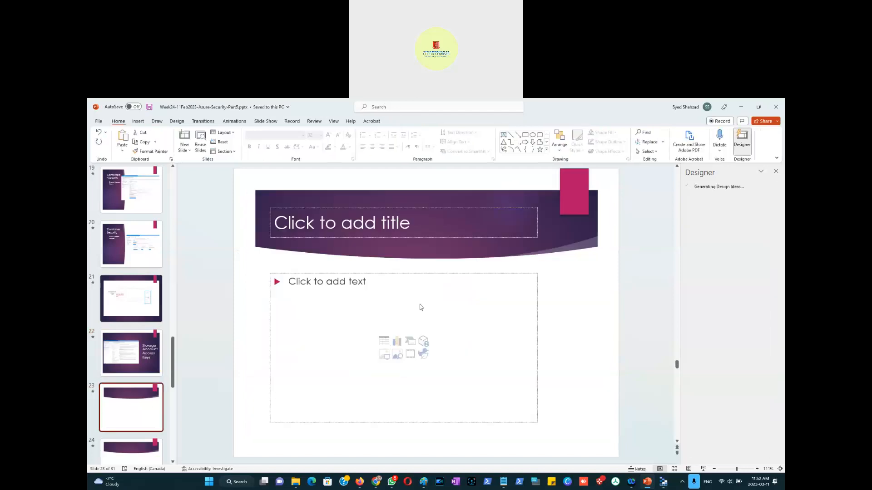
# Step: Open the storage account's Shared access signature page and review its description
pyautogui.hotkey('alt', 'Tab')
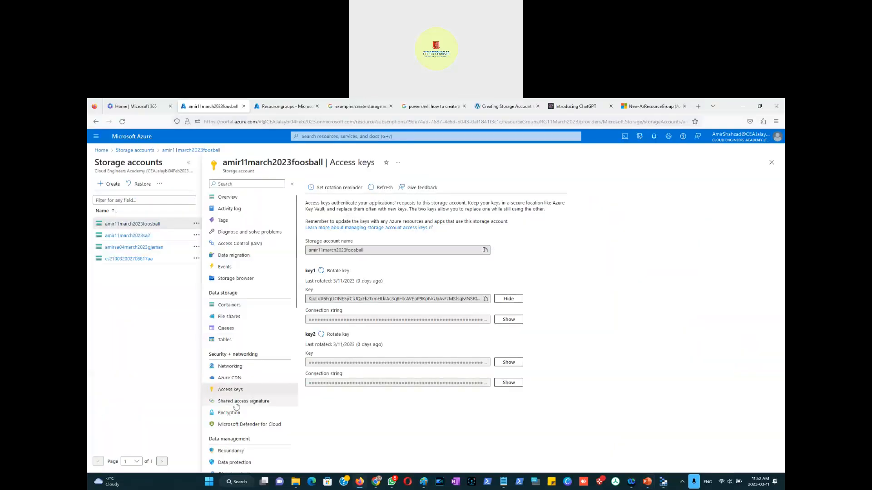
pyautogui.click(245, 402)
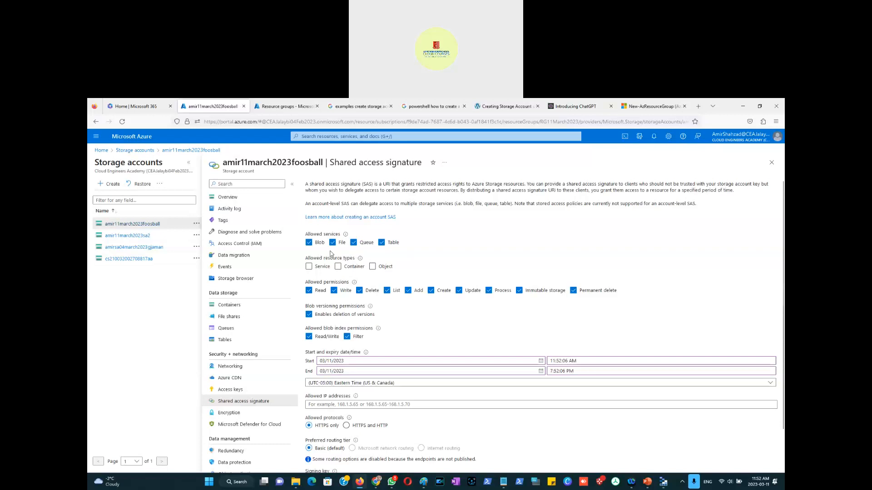
pyautogui.click(663, 482)
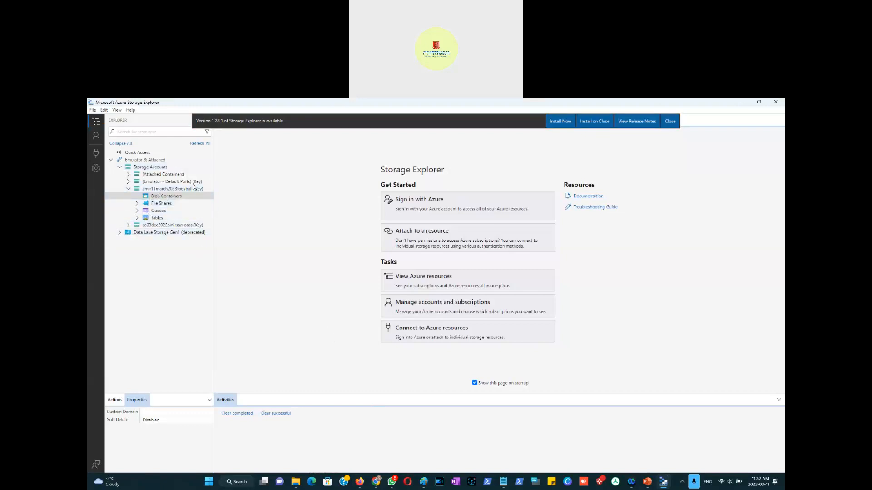
pyautogui.click(744, 103)
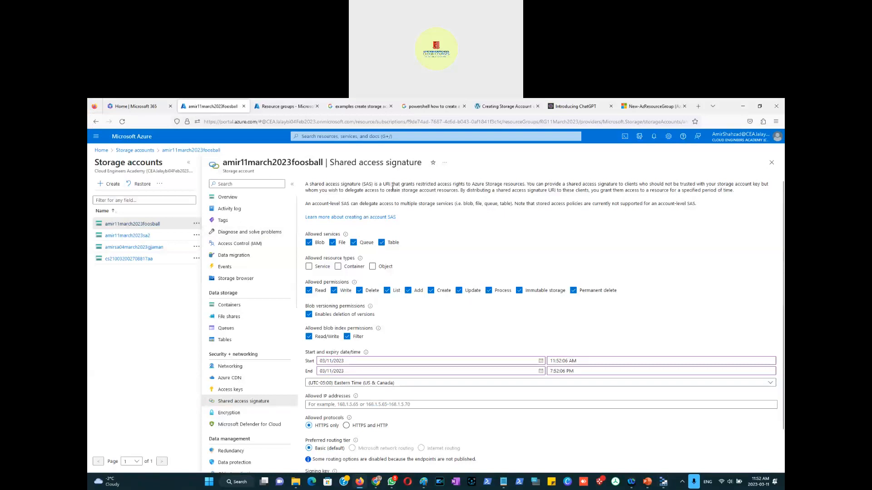
pyautogui.moveTo(307, 185); pyautogui.dragTo(527, 183)
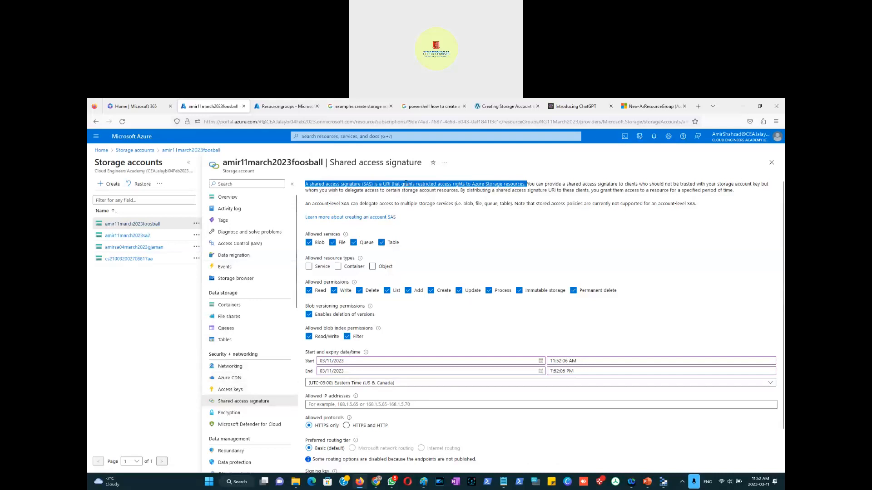
pyautogui.click(405, 183)
pyautogui.moveTo(416, 184); pyautogui.dragTo(452, 183)
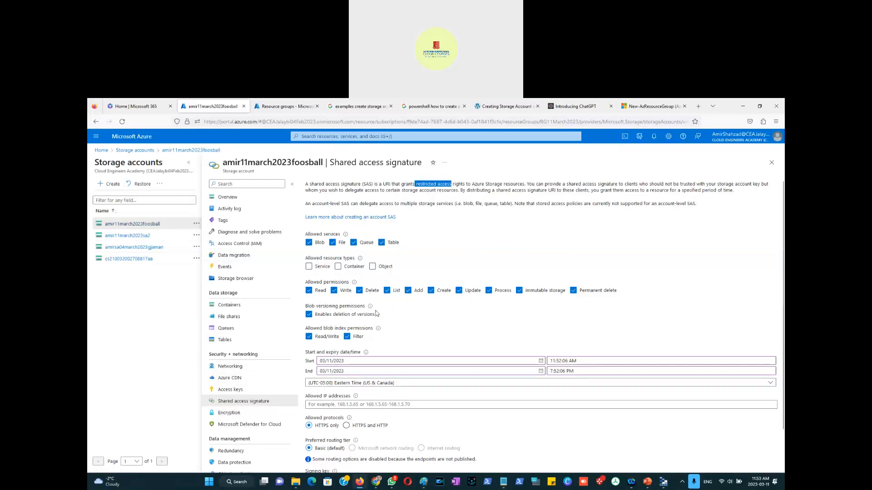
# Step: Clear the Delete and Permanent delete permissions and the version deletion option for the SAS
pyautogui.click(359, 291)
pyautogui.click(573, 292)
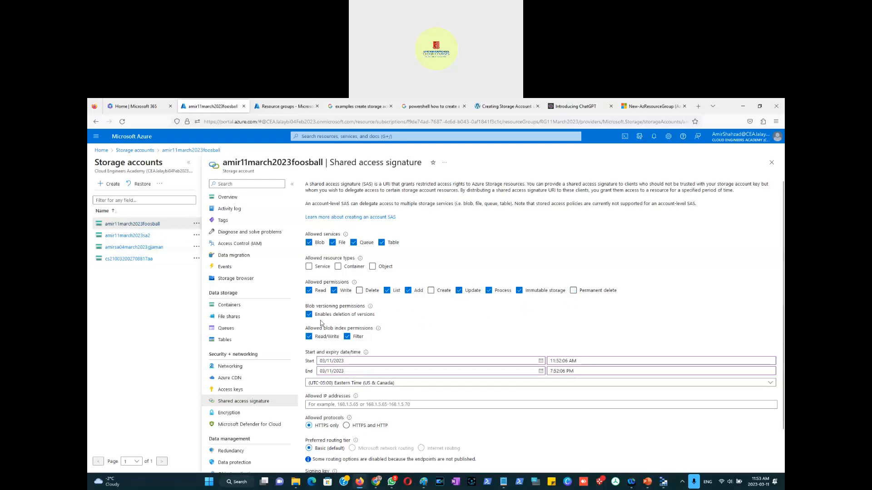
pyautogui.click(309, 314)
# Step: Search the web for "what is my ip" and copy the public IP address shown
pyautogui.scroll(-1, 433, 321)
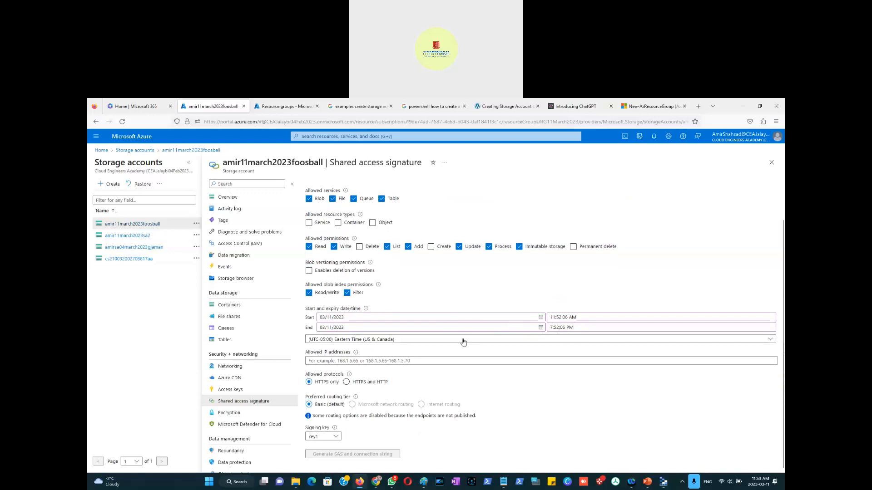
pyautogui.click(348, 361)
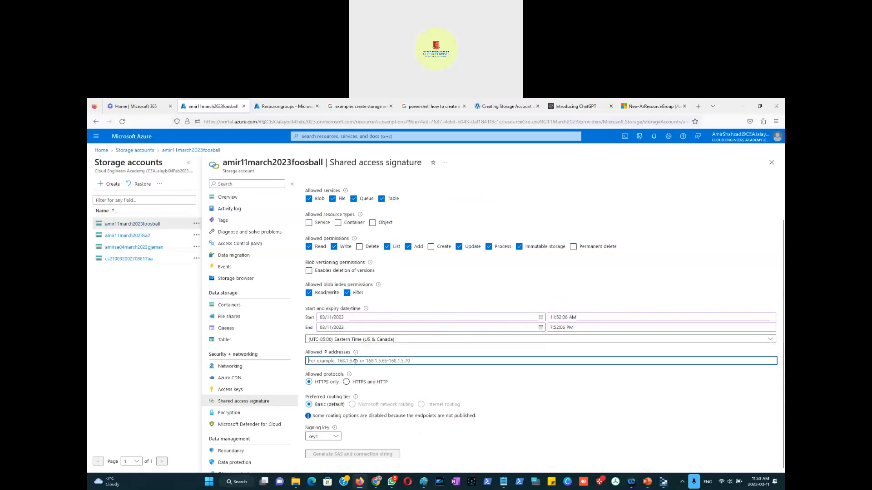
pyautogui.click(659, 107)
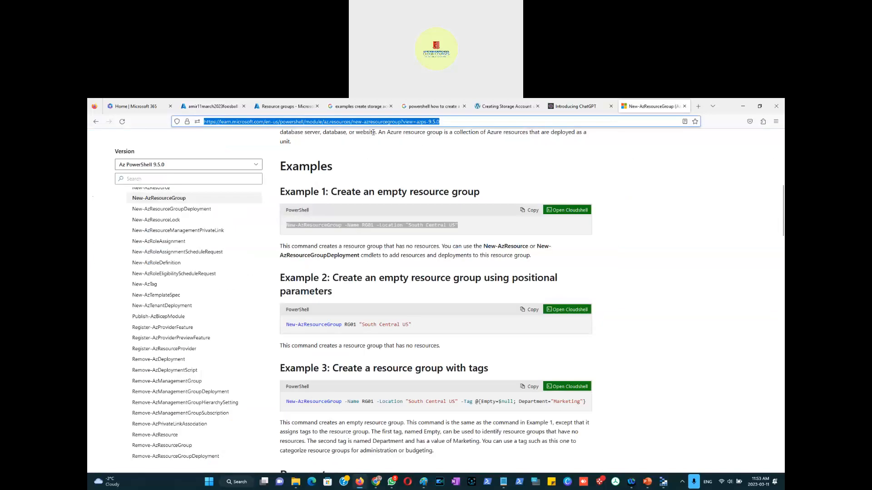
pyautogui.write('what ')
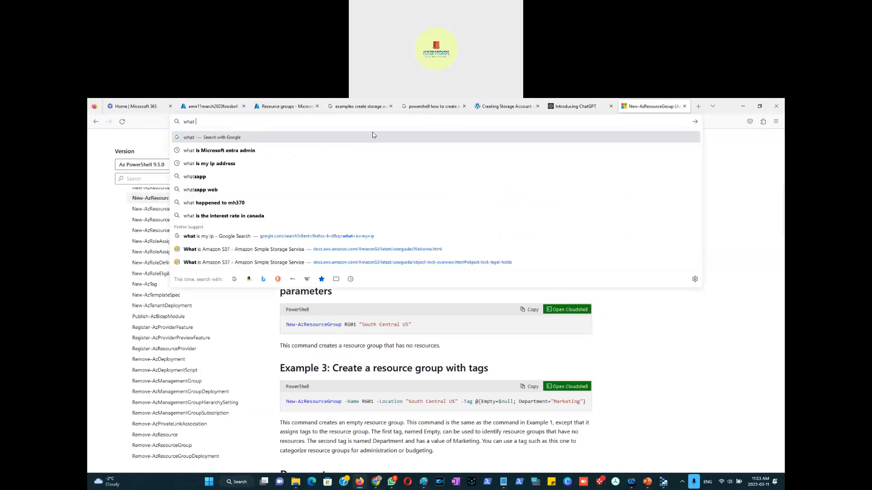
pyautogui.write('is my ip')
pyautogui.press('Return')
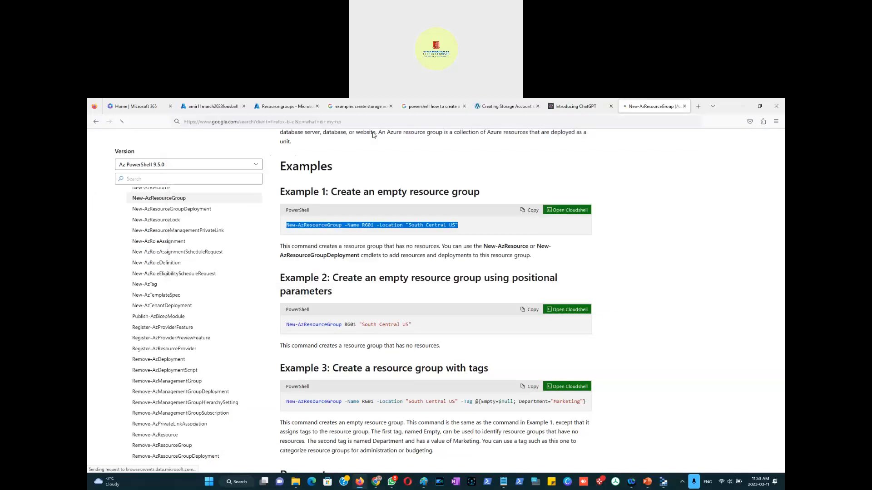
pyautogui.moveTo(220, 227); pyautogui.dragTo(174, 232)
pyautogui.rightClick(177, 229)
pyautogui.click(189, 236)
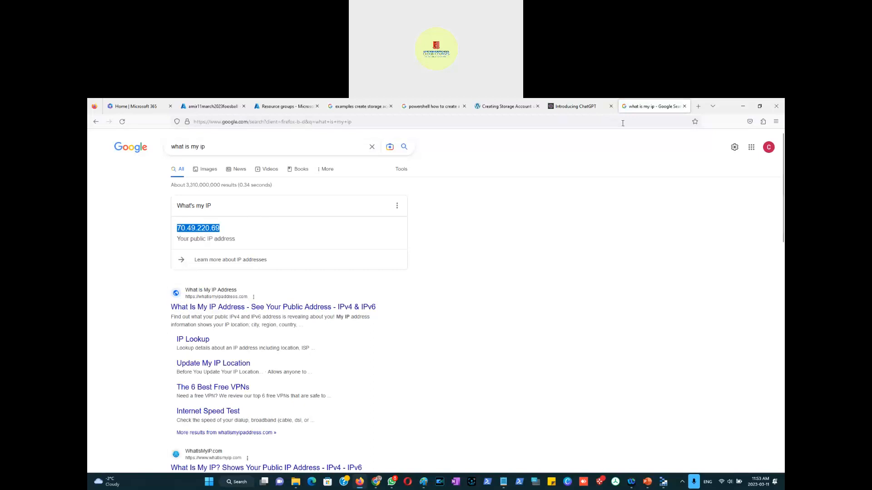
# Step: Paste the public IP into the SAS allowed IP addresses and set the signing key to key2
pyautogui.hotkey('alt', 'Tab')
pyautogui.hotkey('alt', 'Tab')
pyautogui.click(270, 107)
pyautogui.click(209, 107)
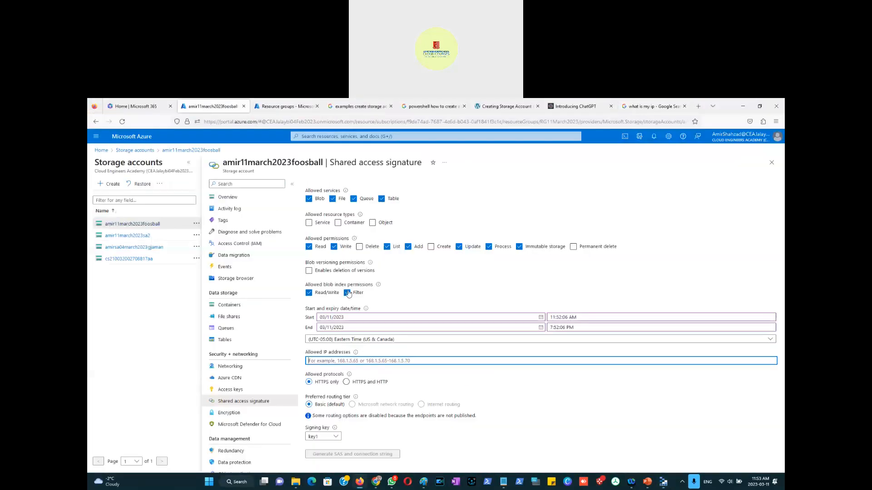
pyautogui.hotkey('ctrl', 'v')
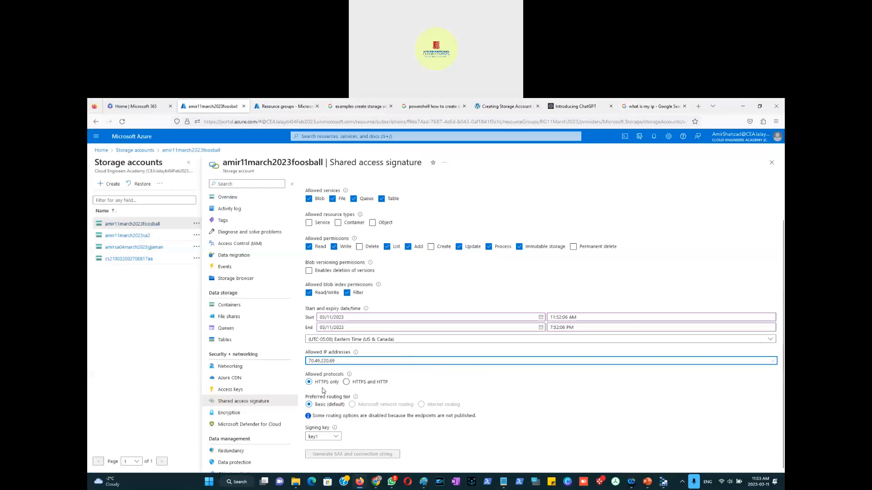
pyautogui.click(337, 437)
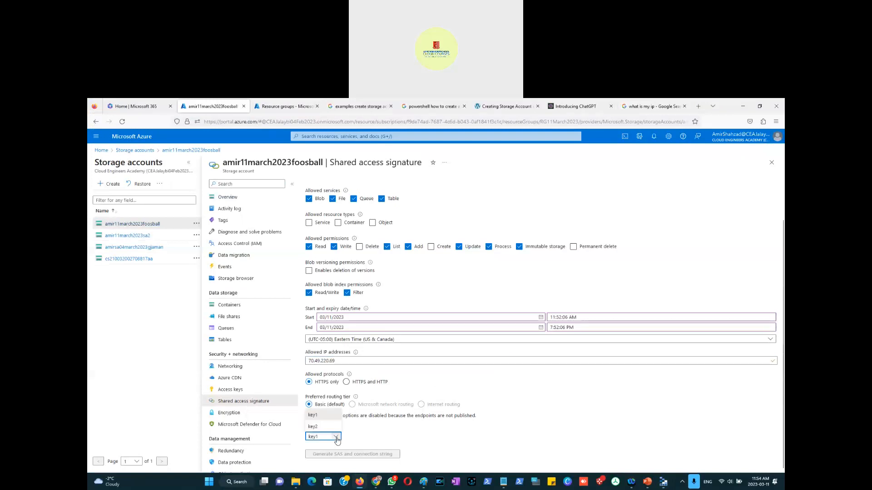
pyautogui.click(324, 427)
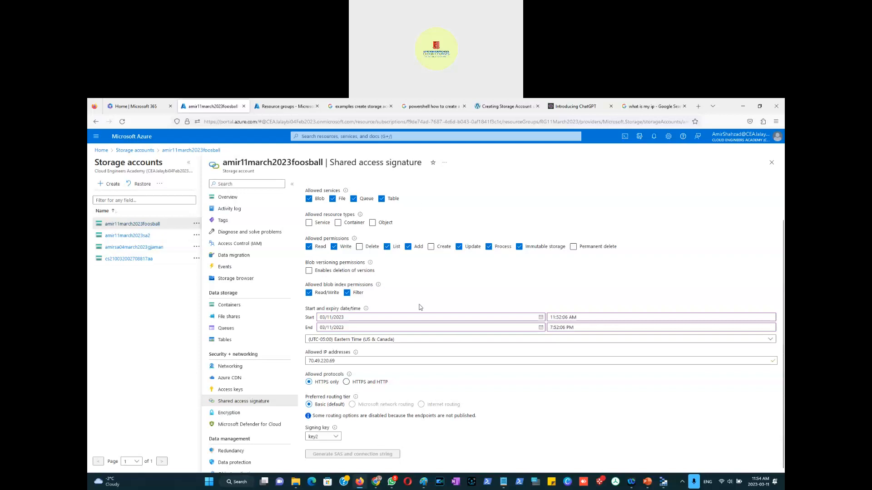
# Step: Enable the Service, Container and Object resource types for the shared access signature
pyautogui.click(310, 222)
pyautogui.click(310, 224)
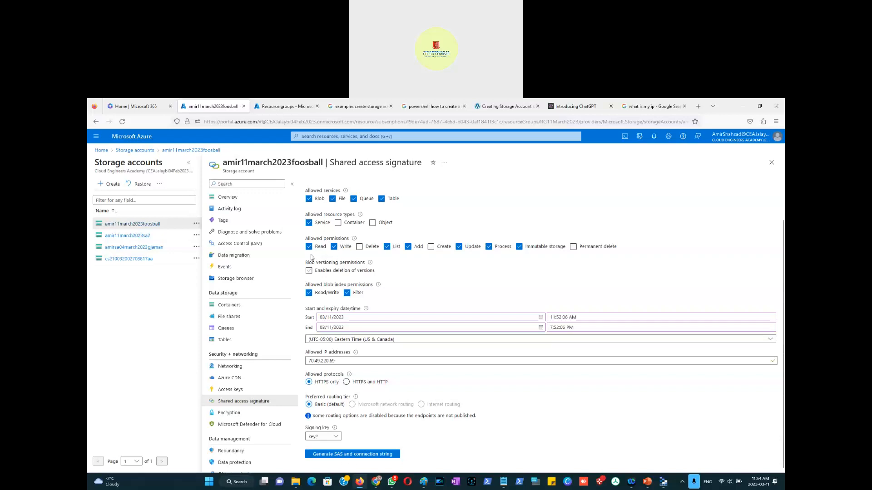
pyautogui.click(309, 223)
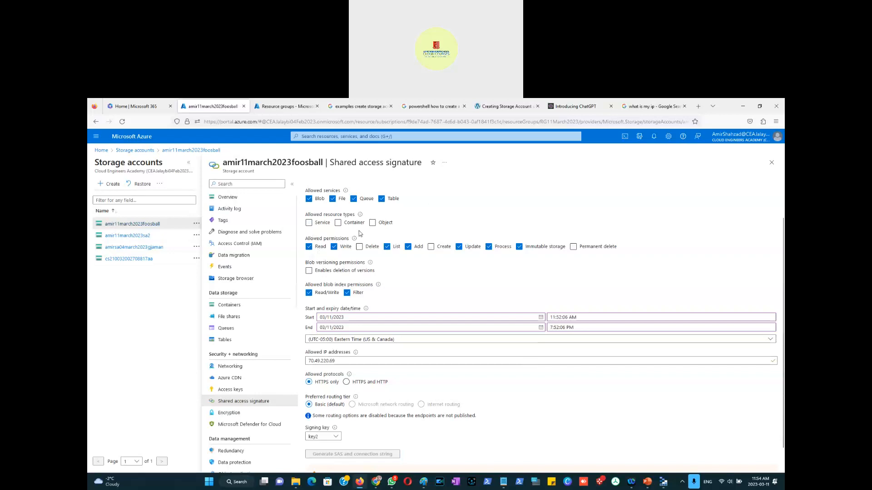
pyautogui.click(309, 222)
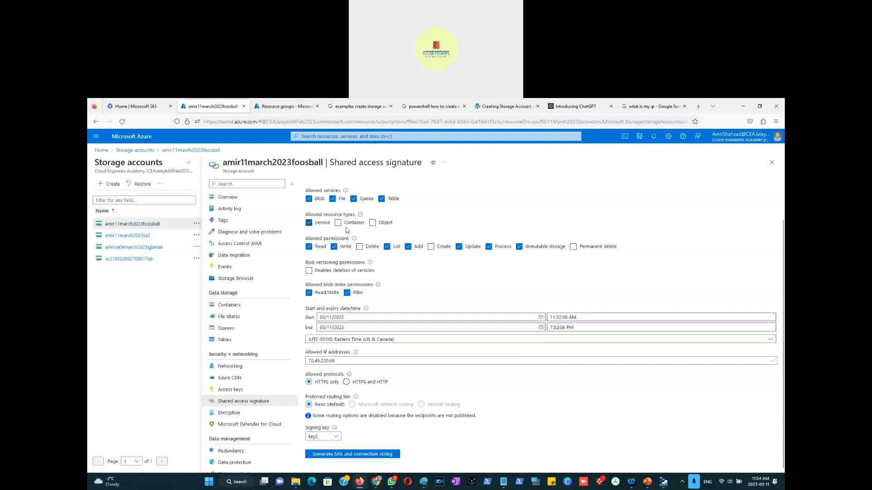
pyautogui.click(338, 223)
pyautogui.click(373, 223)
# Step: Capture a screenshot of the SAS configuration page and paste it onto slide 23 of the presentation
pyautogui.press('super+shift+s')
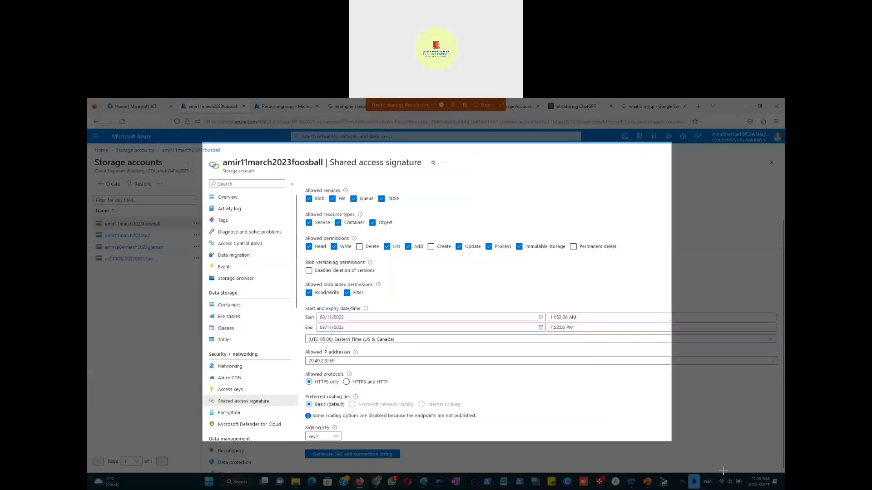
pyautogui.moveTo(723, 471); pyautogui.dragTo(745, 477)
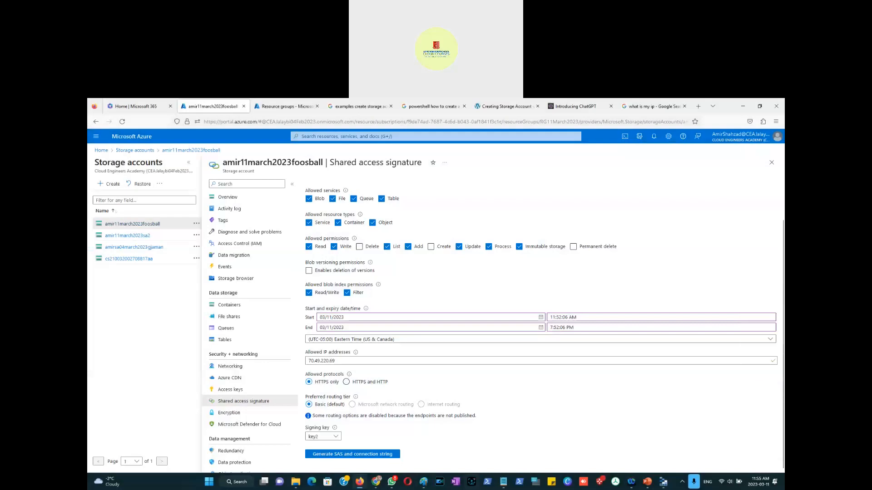
pyautogui.click(647, 481)
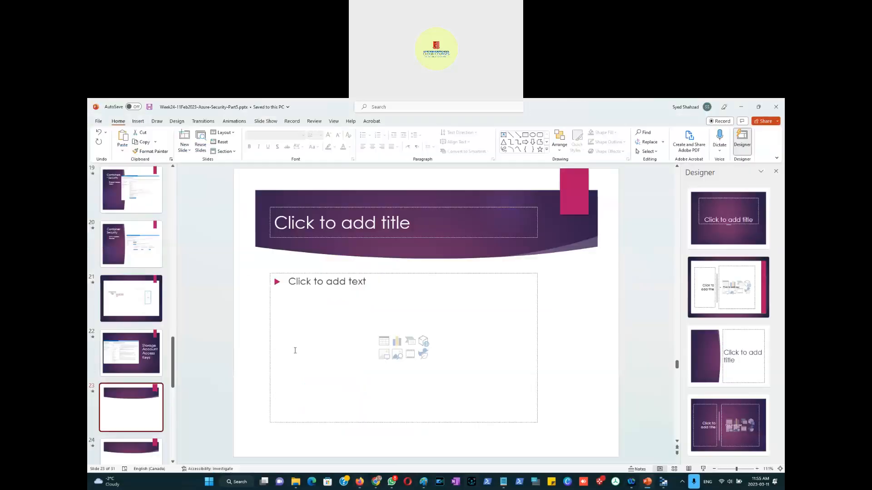
pyautogui.rightClick(246, 334)
pyautogui.click(273, 360)
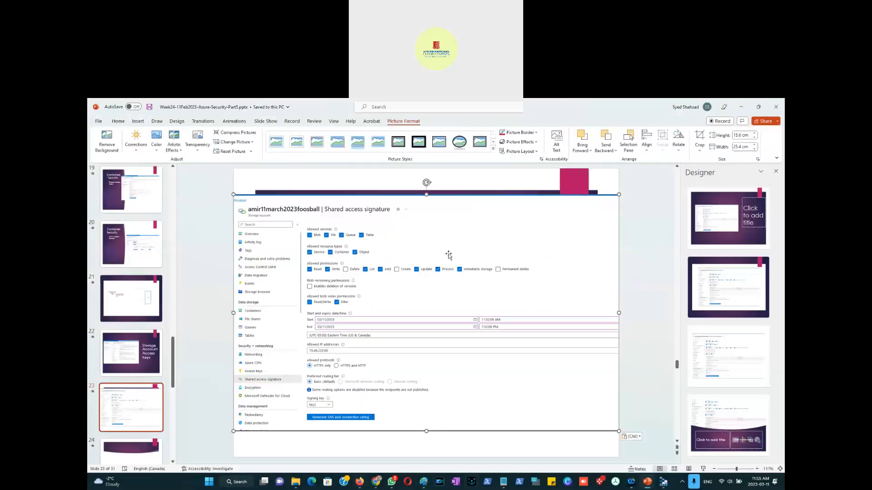
pyautogui.moveTo(380, 197); pyautogui.dragTo(384, 227)
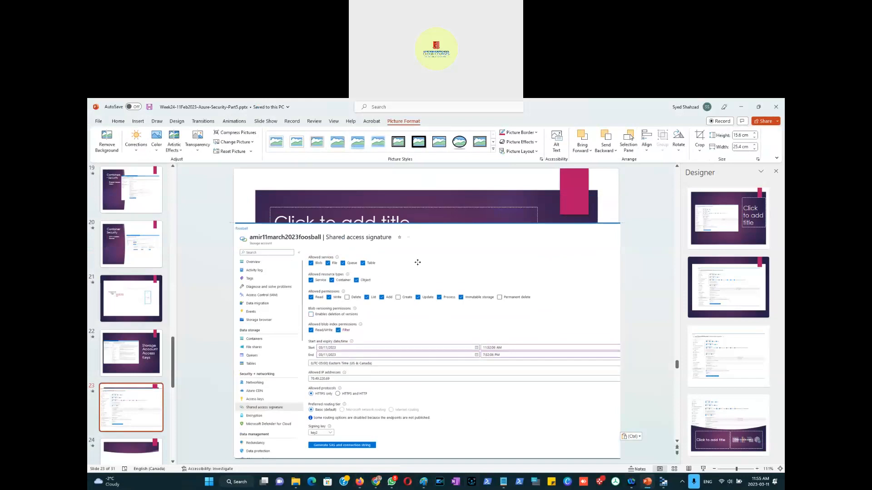
# Step: Title the slide "Shared Access Signature"
pyautogui.click(378, 215)
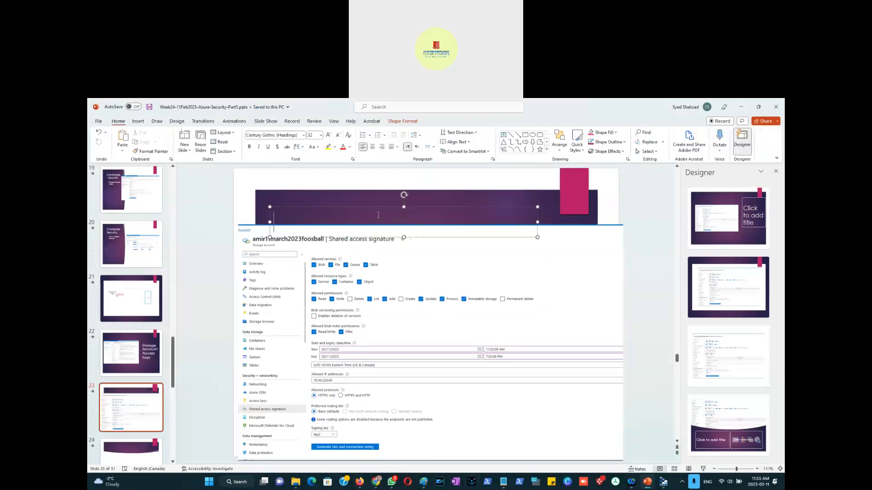
pyautogui.write('Shared')
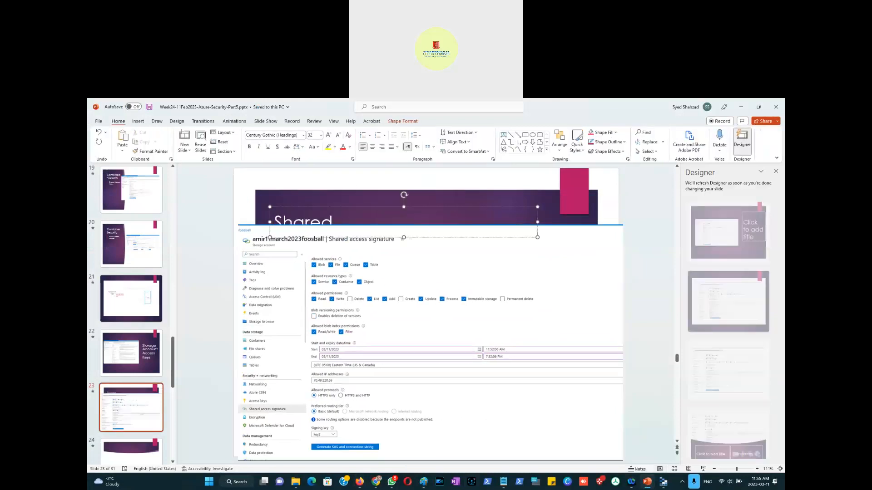
pyautogui.write(' Access Signa')
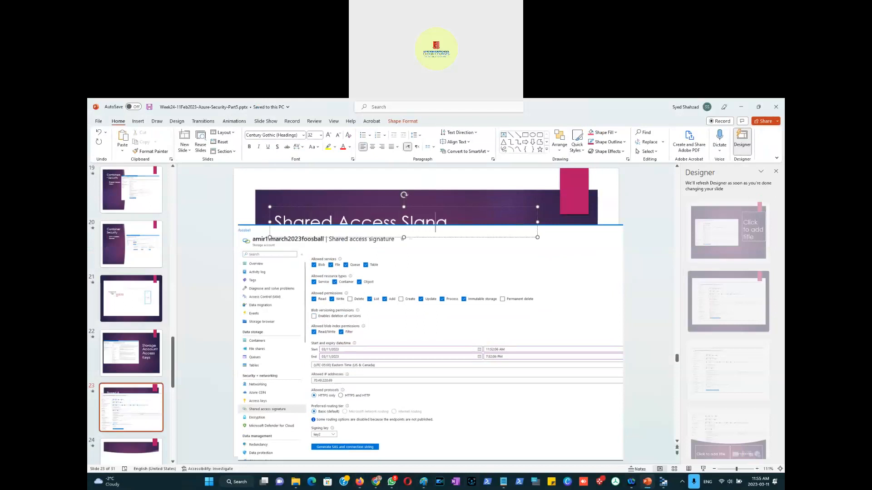
pyautogui.write('tion')
pyautogui.moveTo(395, 252); pyautogui.dragTo(394, 262)
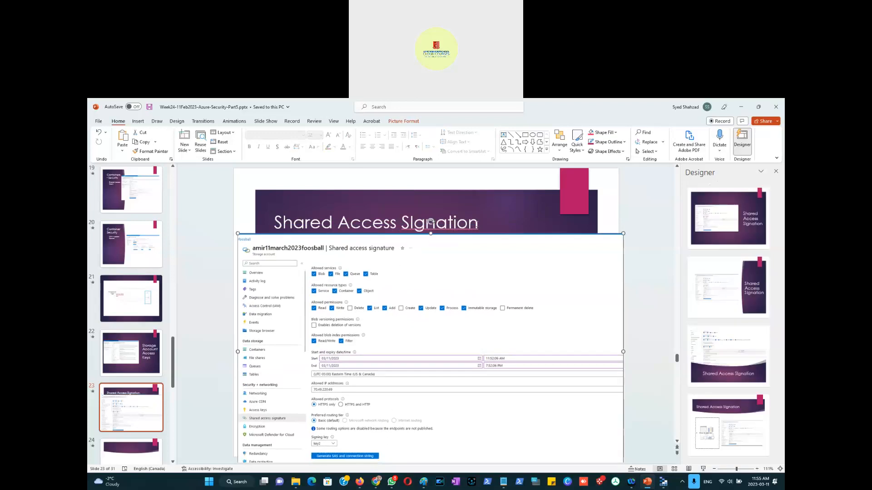
pyautogui.click(481, 227)
pyautogui.click(478, 224)
pyautogui.doubleClick(419, 226)
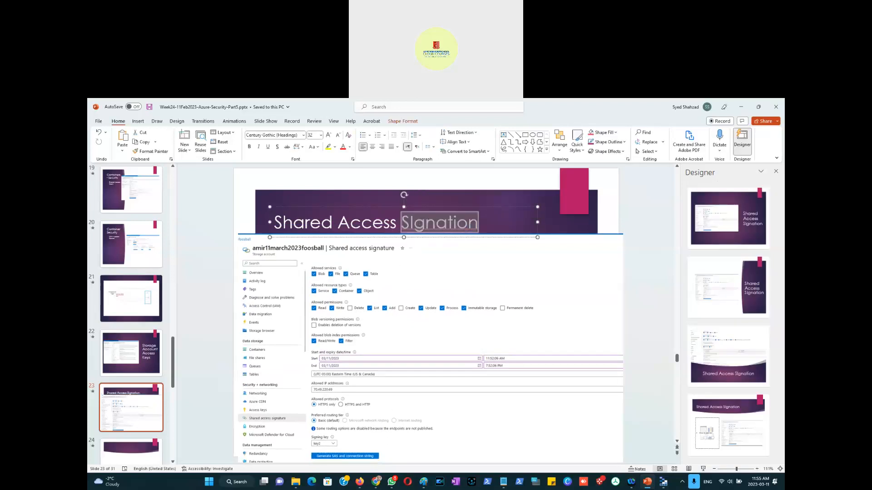
pyautogui.write('Signature')
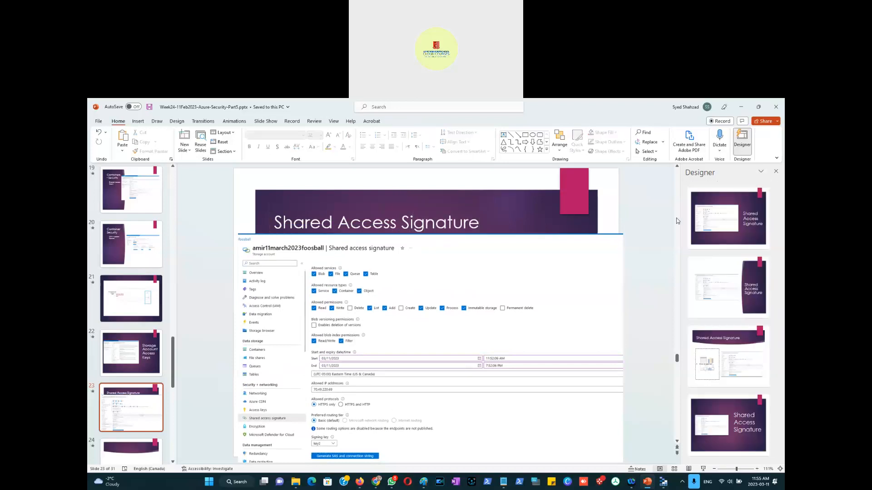
# Step: Apply a Designer layout to the slide and enlarge the pasted screenshot
pyautogui.click(692, 234)
pyautogui.click(290, 265)
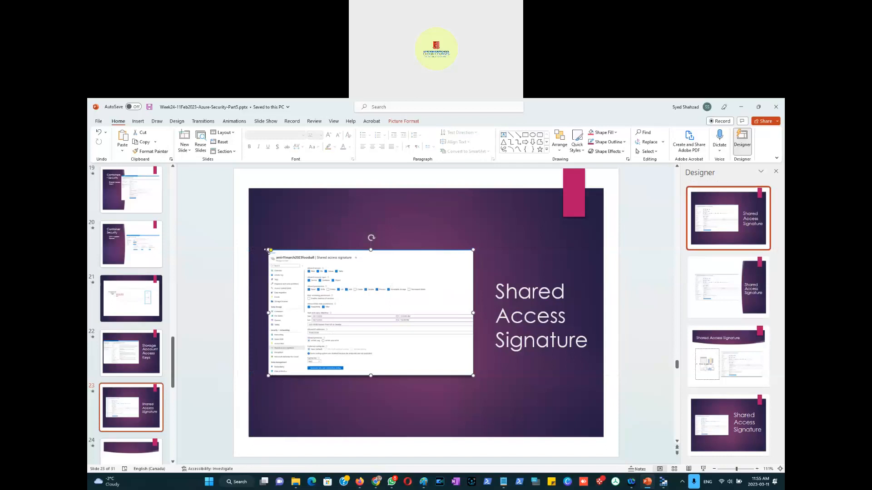
pyautogui.moveTo(269, 249); pyautogui.dragTo(233, 228)
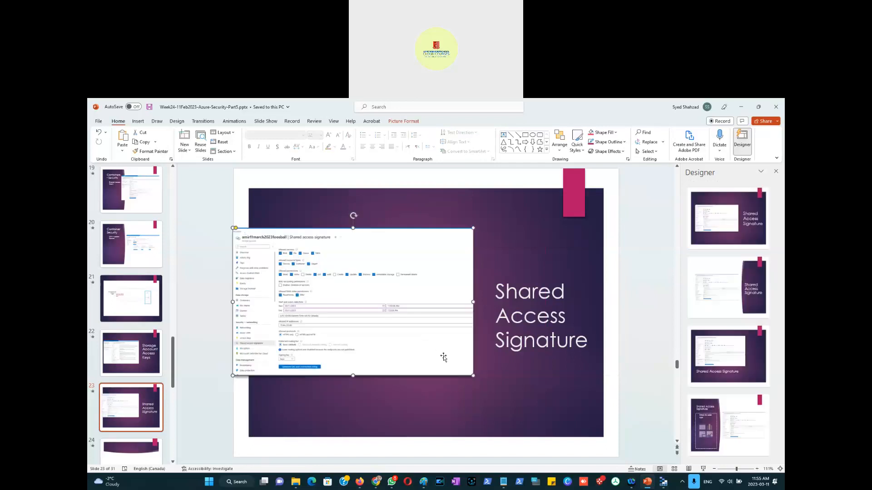
pyautogui.moveTo(470, 373); pyautogui.dragTo(494, 388)
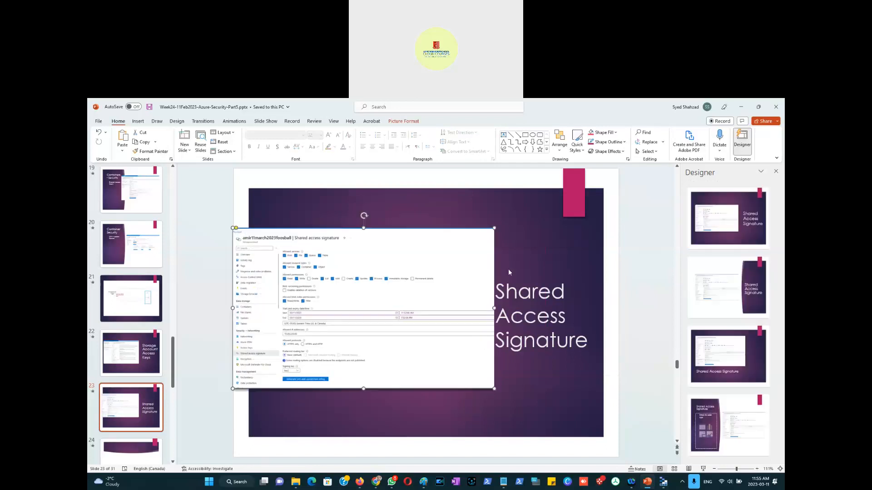
pyautogui.click(525, 243)
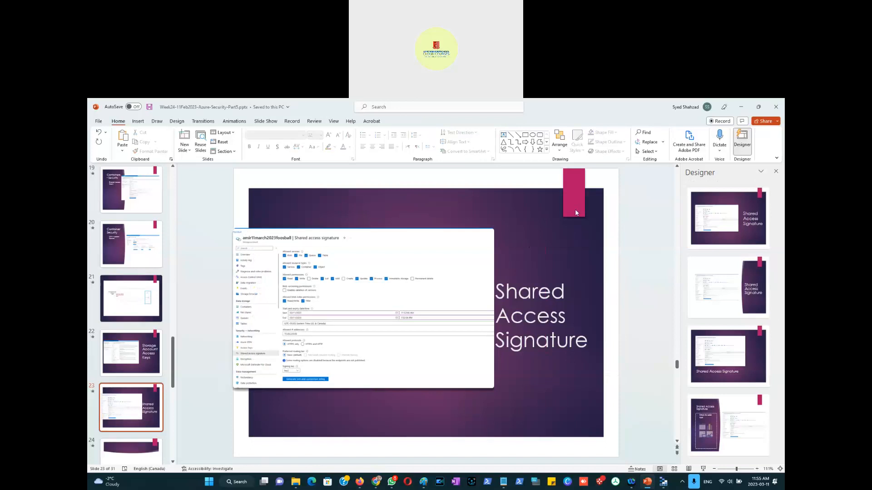
# Step: Return to the portal and generate the SAS and connection string
pyautogui.hotkey('alt', 'Tab')
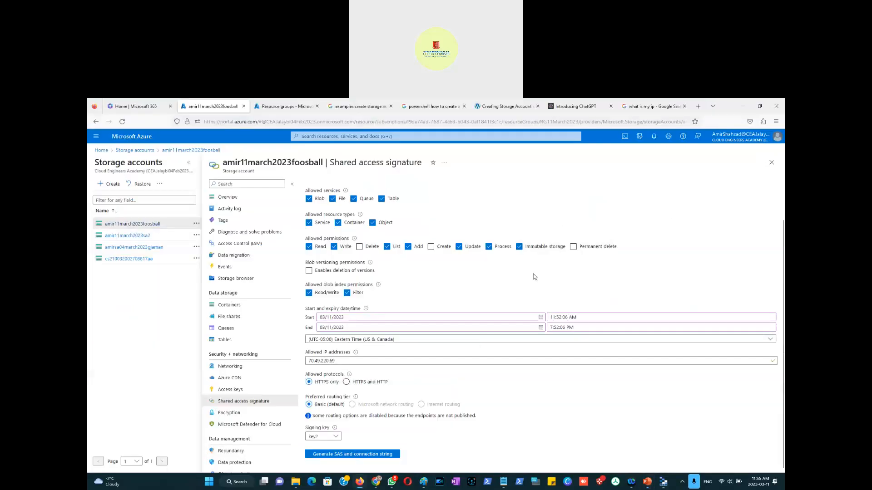
pyautogui.click(350, 455)
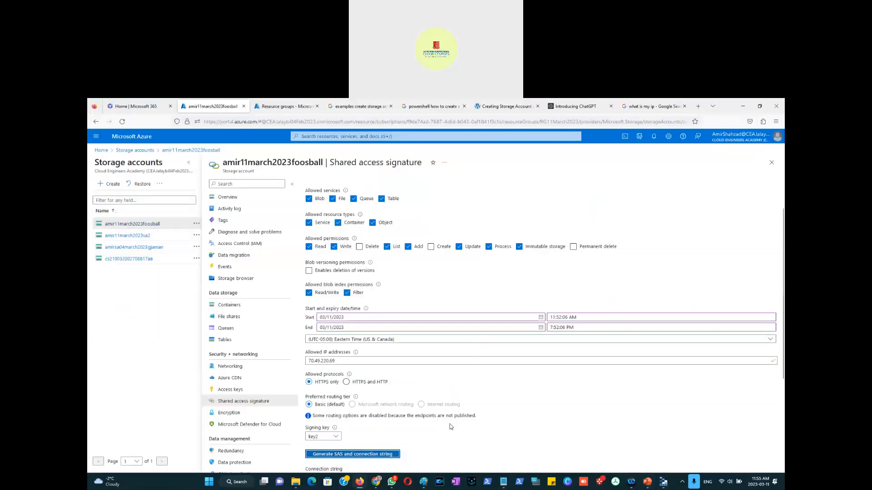
pyautogui.scroll(-3, 460, 397)
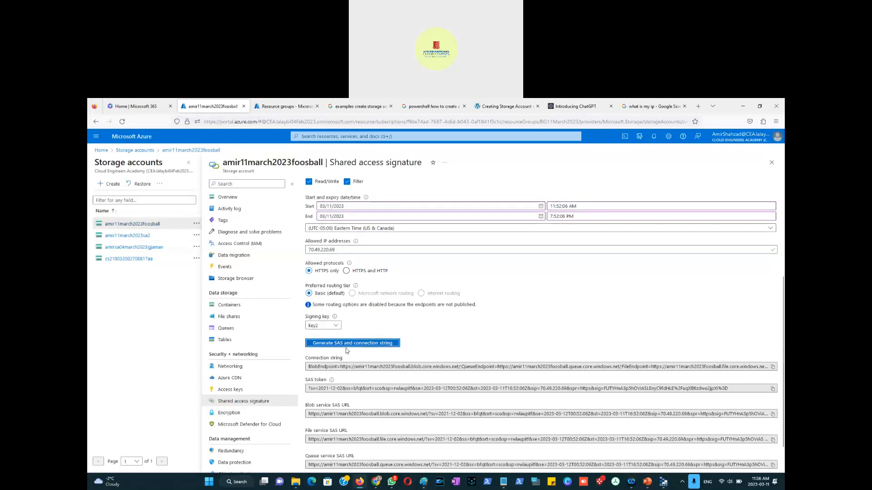
# Step: Clear the Add permission and regenerate the SAS and connection string
pyautogui.scroll(2, 472, 327)
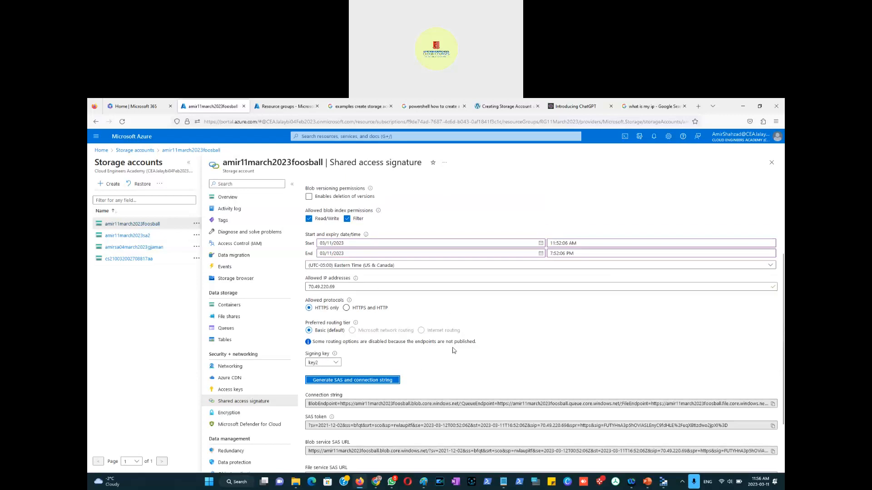
pyautogui.scroll(3, 391, 317)
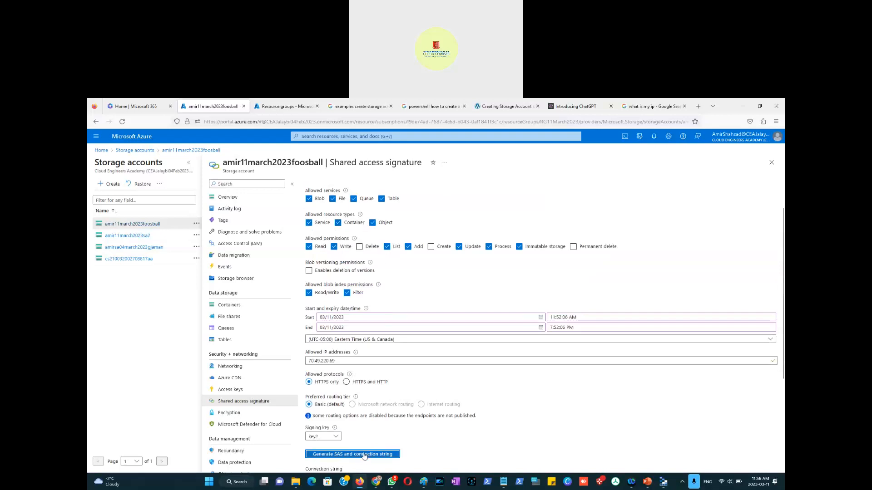
pyautogui.click(407, 247)
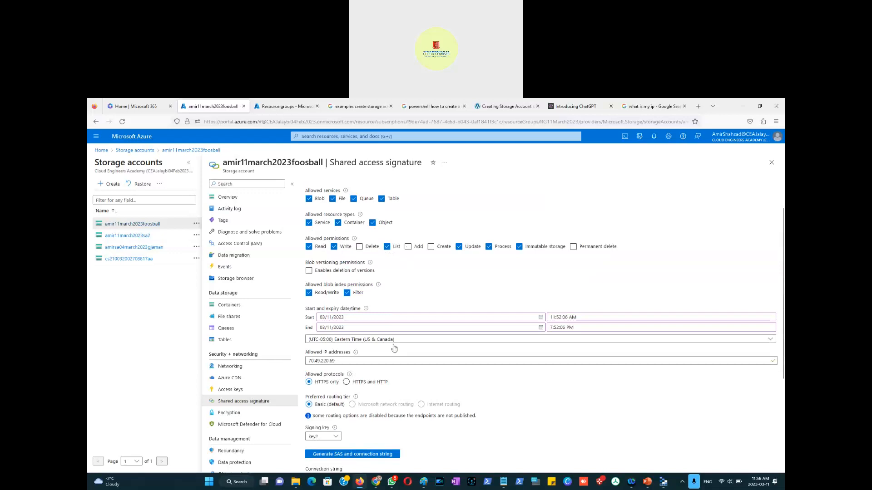
pyautogui.click(347, 454)
pyautogui.scroll(-3, 454, 431)
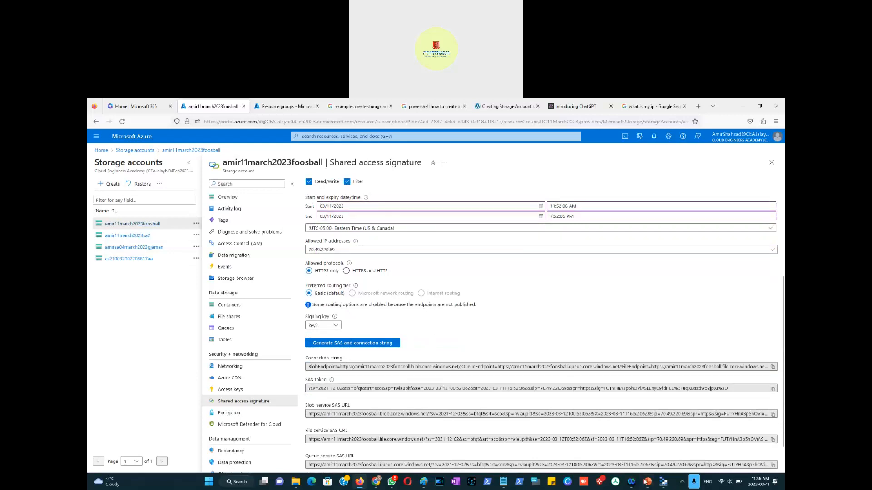
pyautogui.moveTo(662, 486)
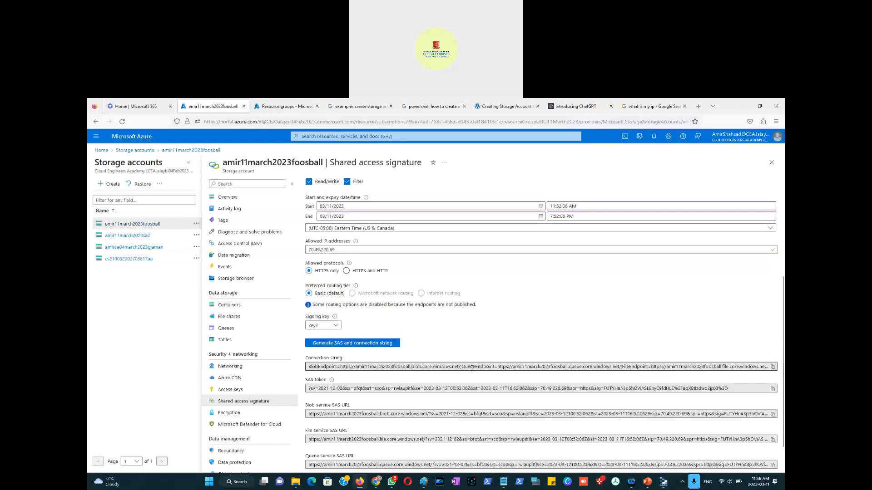
# Step: Toggle the Add permission on and off again and generate the SAS once more
pyautogui.scroll(2, 439, 335)
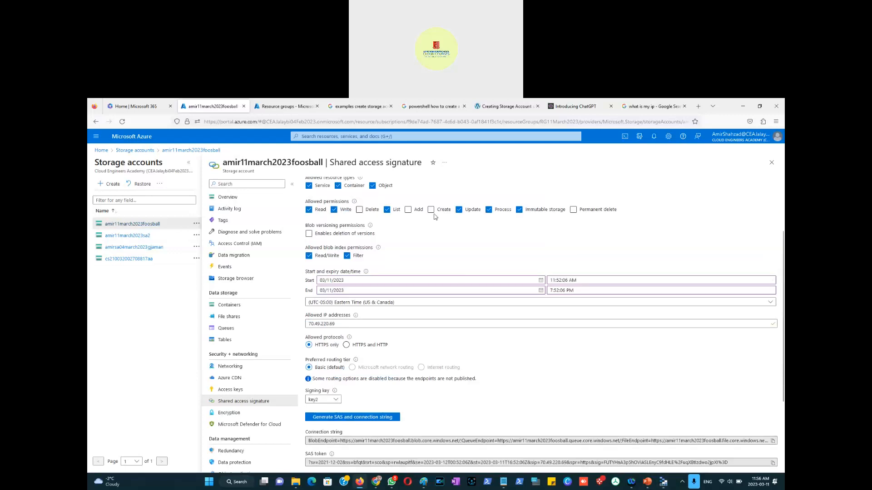
pyautogui.click(408, 210)
pyautogui.scroll(-2, 432, 385)
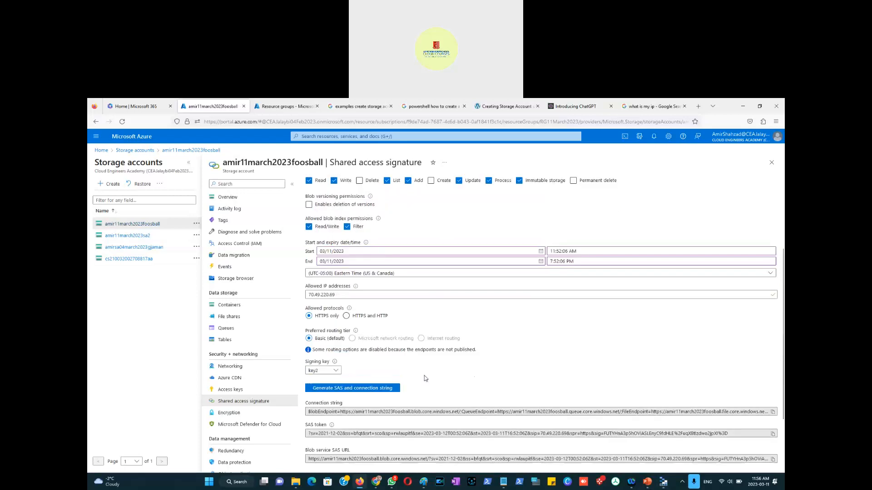
pyautogui.scroll(2, 440, 202)
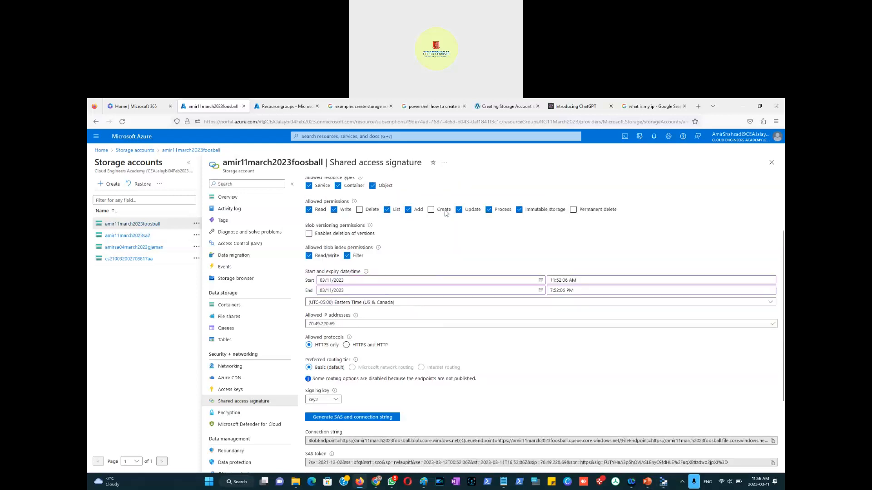
pyautogui.click(408, 209)
pyautogui.scroll(-2, 425, 322)
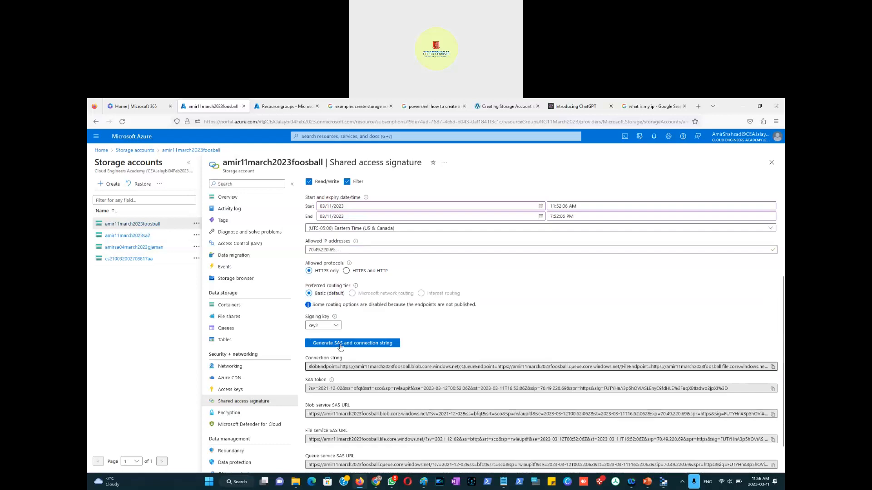
pyautogui.click(345, 344)
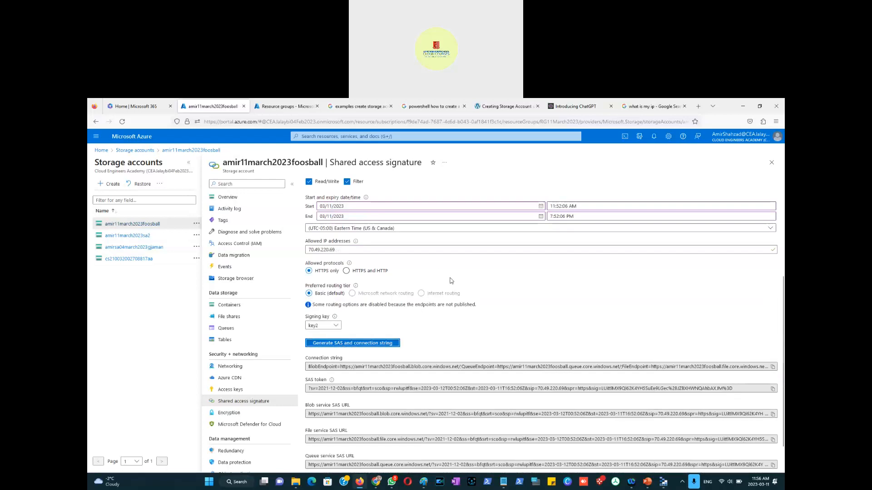
# Step: Re-enable the Add permission, regenerate the SAS, and review the generated service SAS URLs
pyautogui.scroll(3, 452, 279)
pyautogui.click(408, 247)
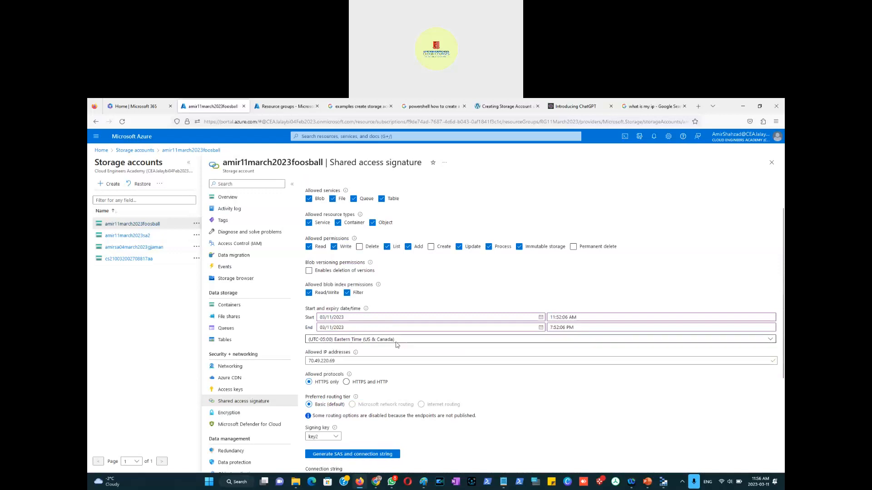
pyautogui.scroll(-3, 345, 345)
pyautogui.click(345, 344)
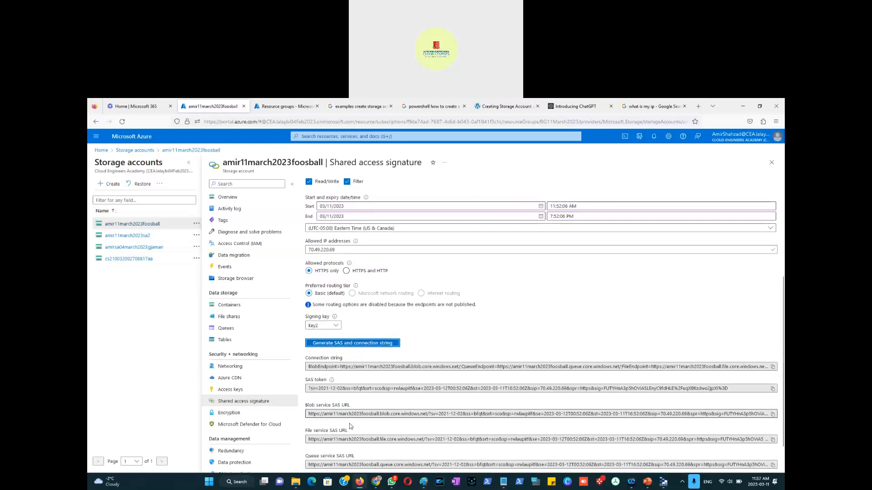
pyautogui.scroll(-1, 352, 390)
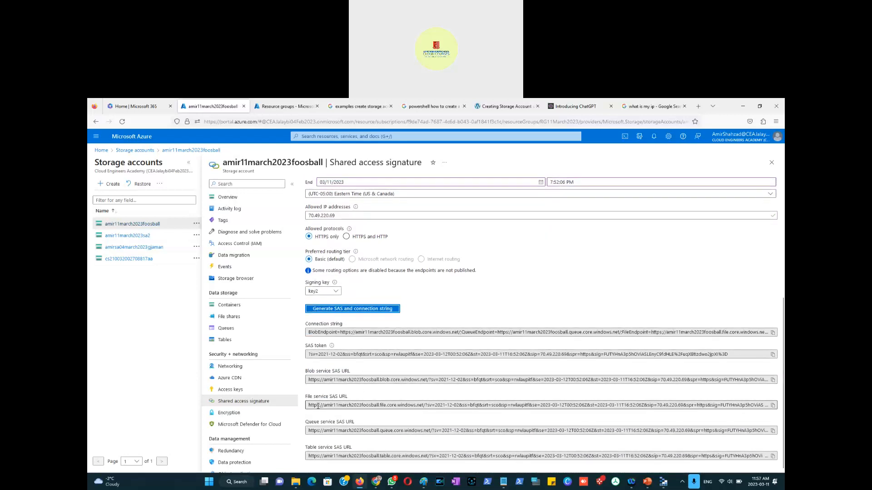
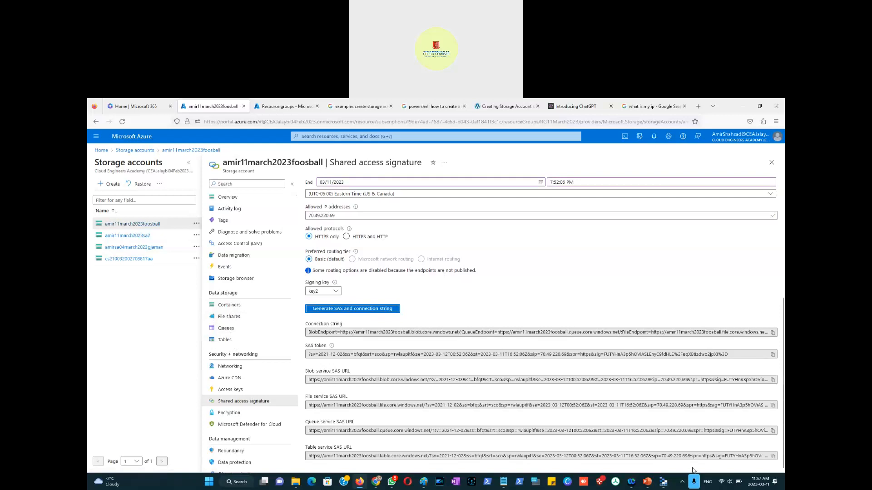
# Step: Switch to Azure Storage Explorer and start a new connection from account management
pyautogui.click(663, 485)
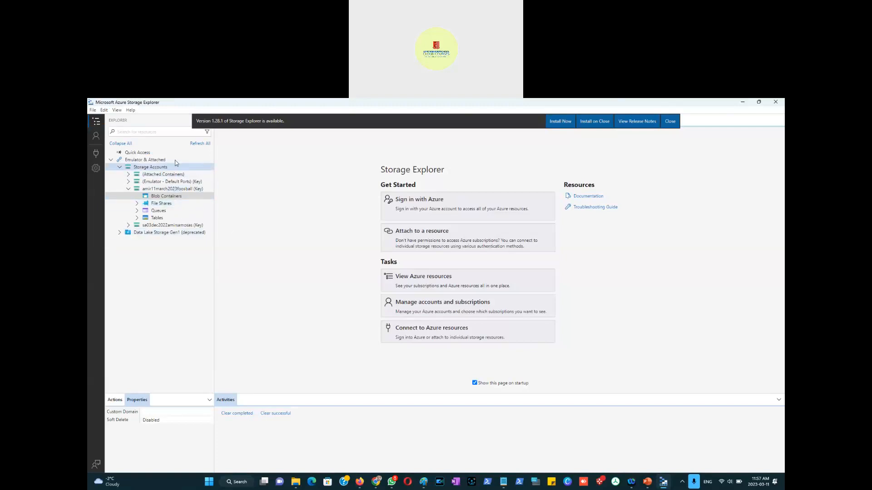
pyautogui.click(199, 145)
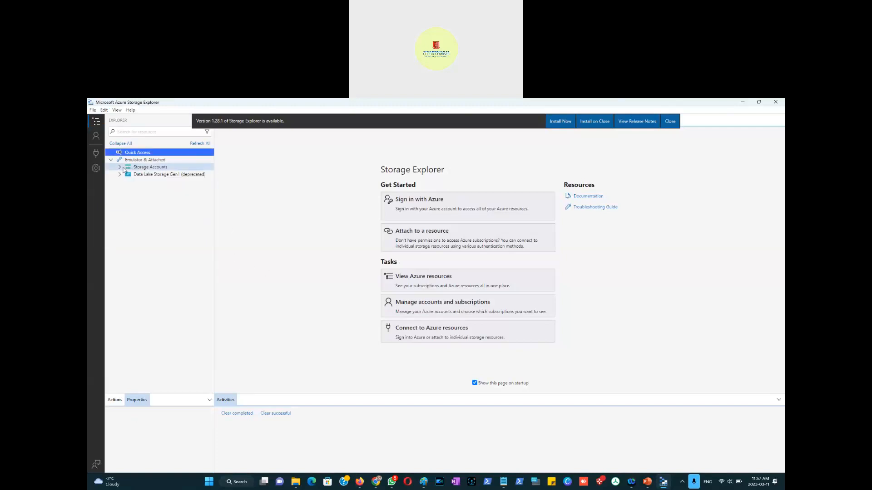
pyautogui.click(120, 168)
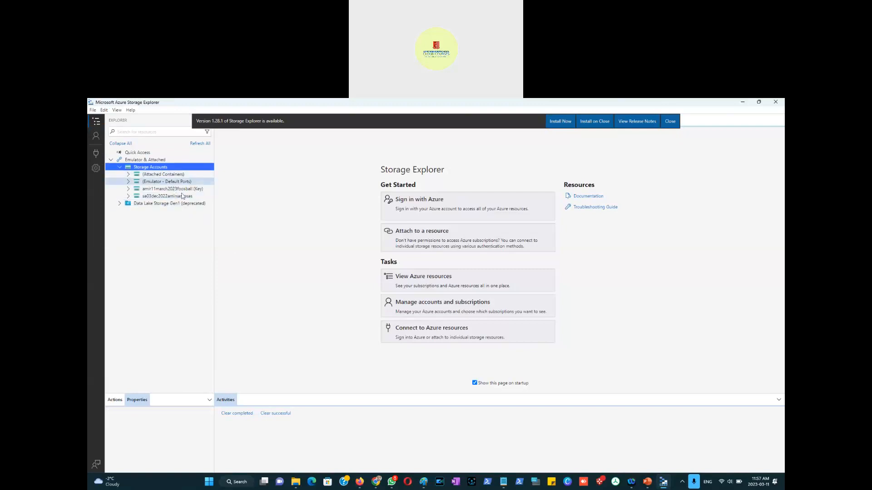
pyautogui.click(96, 137)
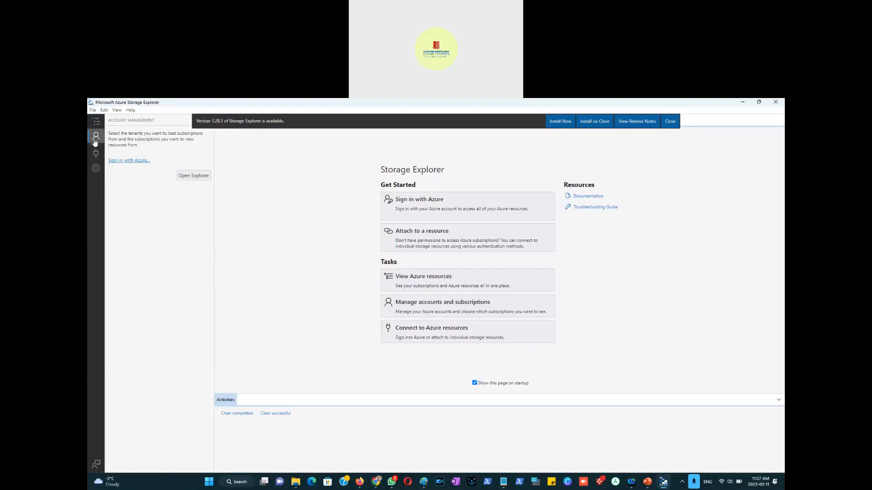
pyautogui.click(131, 162)
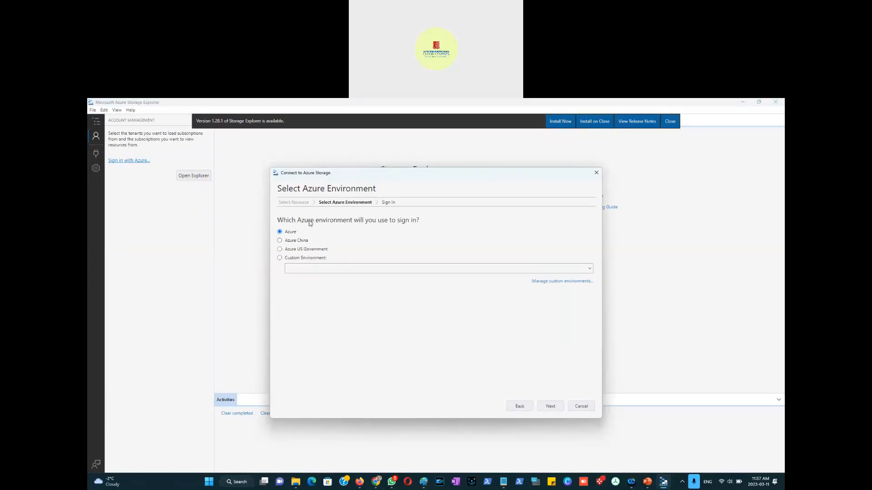
# Step: Choose to attach a storage account or service using a connection string (Key or SAS)
pyautogui.click(509, 408)
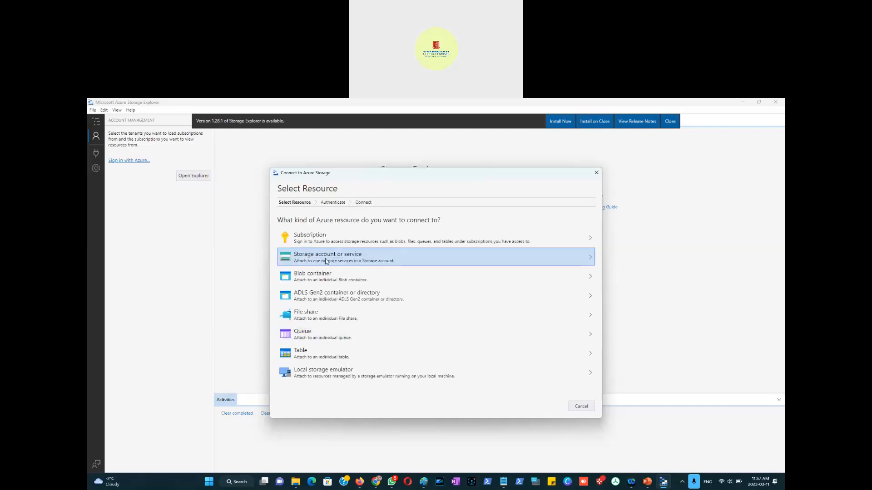
pyautogui.click(331, 261)
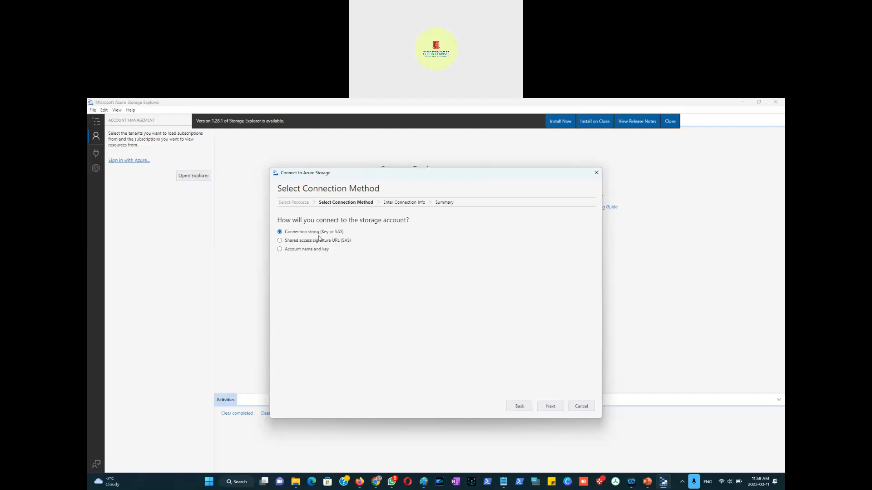
pyautogui.click(337, 234)
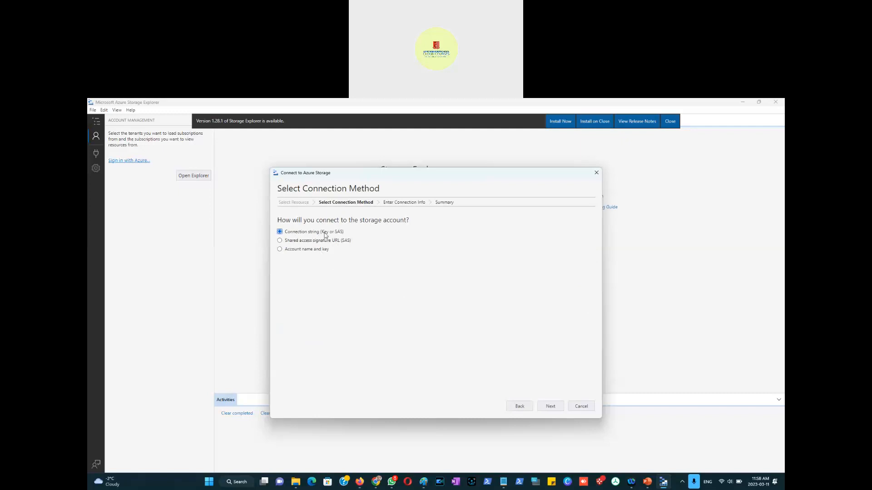
pyautogui.click(300, 242)
pyautogui.hotkey('alt', 'Tab')
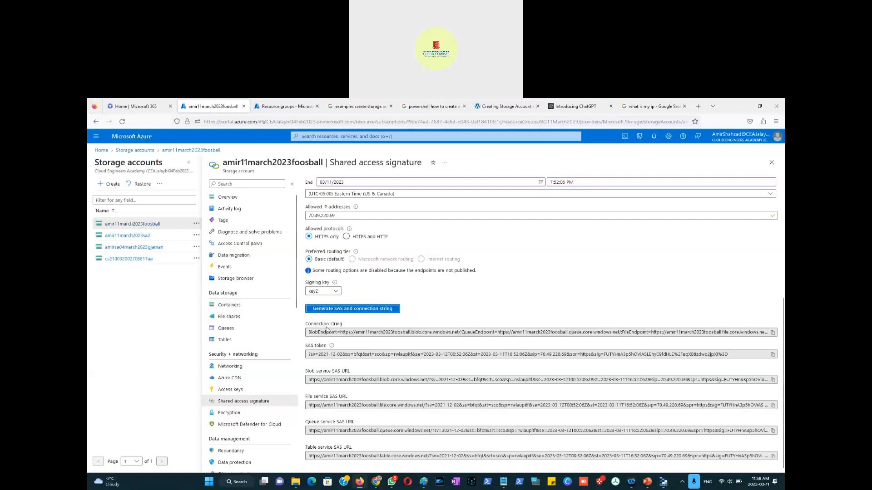
pyautogui.hotkey('alt', 'Tab')
pyautogui.click(280, 232)
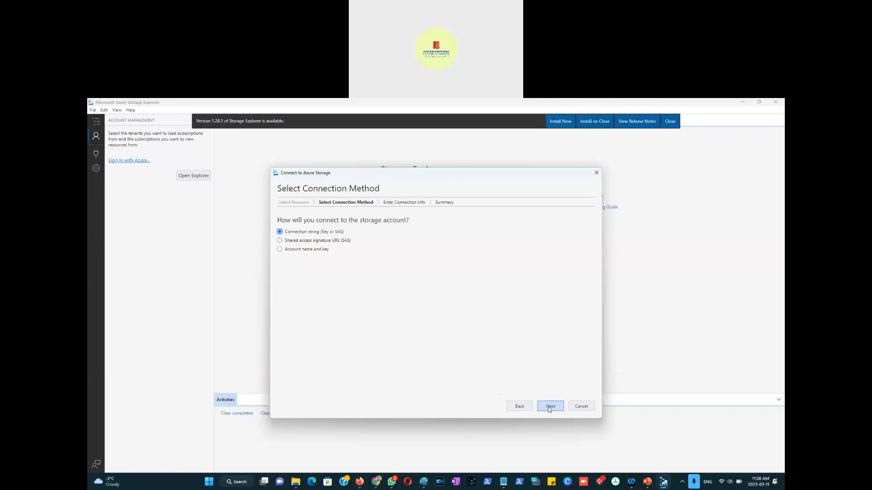
pyautogui.click(549, 406)
# Step: Copy the generated SAS connection string from the portal and paste it into the connection string field
pyautogui.click(304, 252)
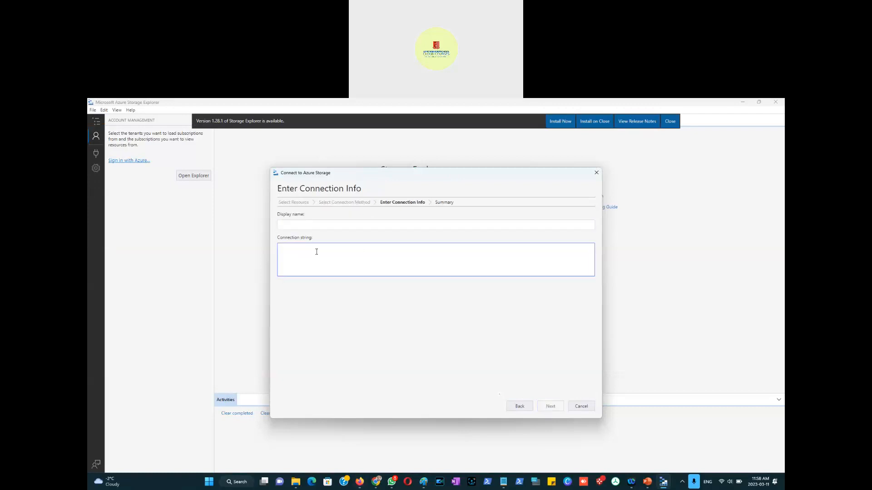
pyautogui.hotkey('alt', 'Tab')
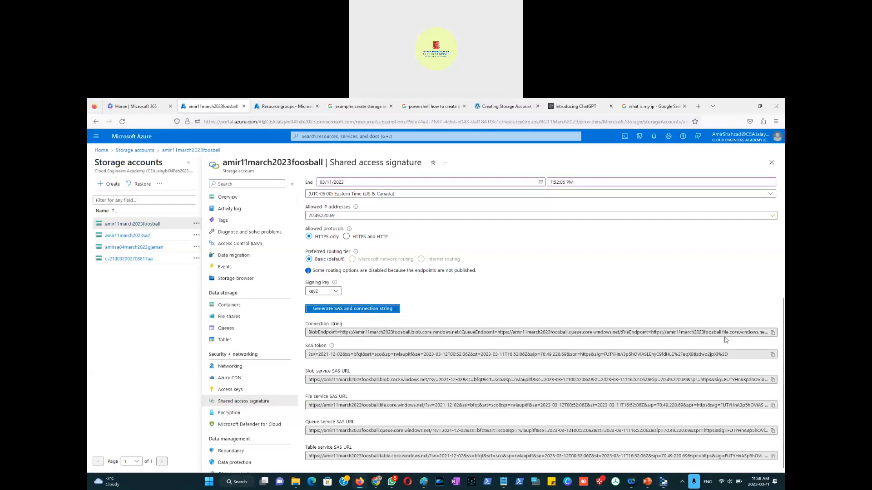
pyautogui.click(773, 335)
pyautogui.hotkey('alt', 'Tab')
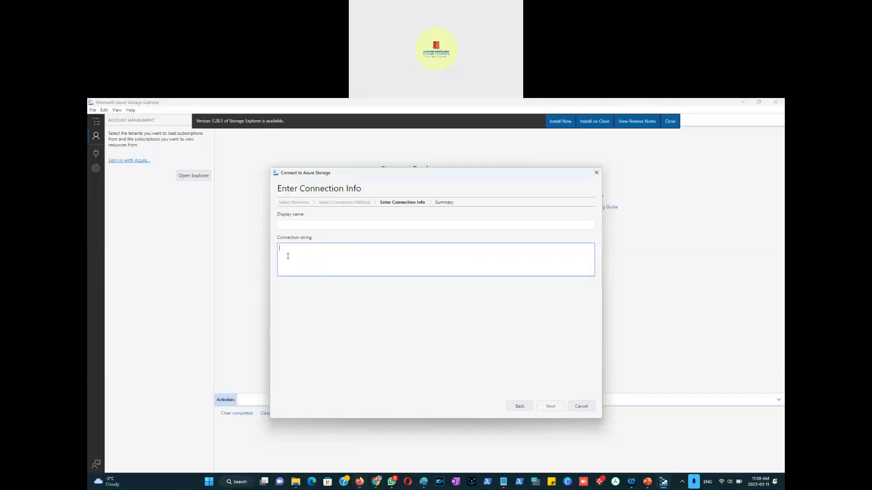
pyautogui.hotkey('ctrl', 'v')
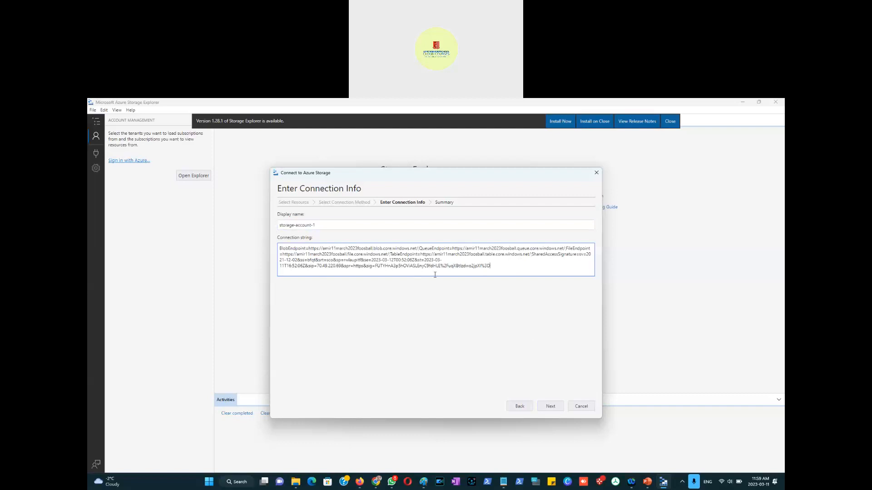
# Step: Review the connection summary, connect, and open the Explorer view
pyautogui.click(551, 407)
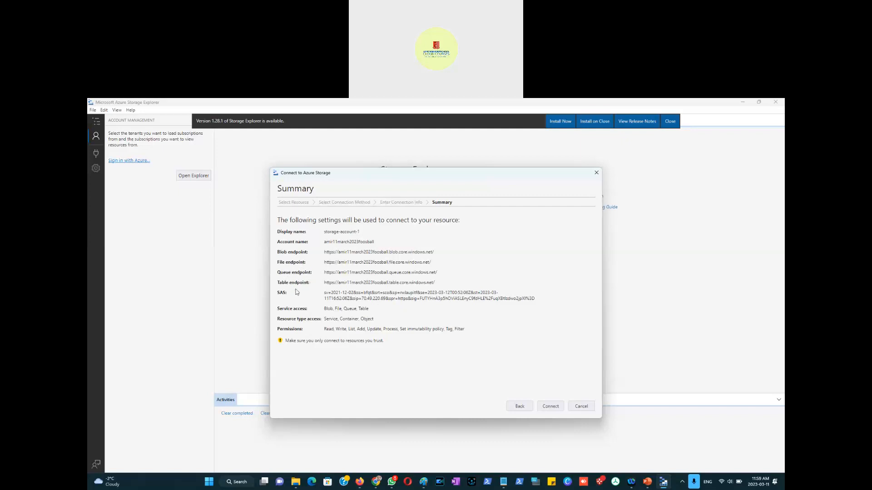
pyautogui.click(550, 407)
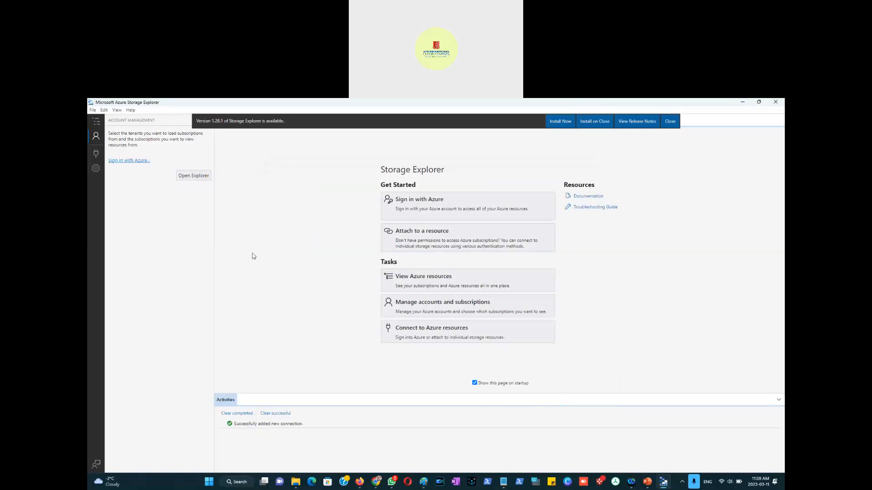
pyautogui.click(193, 176)
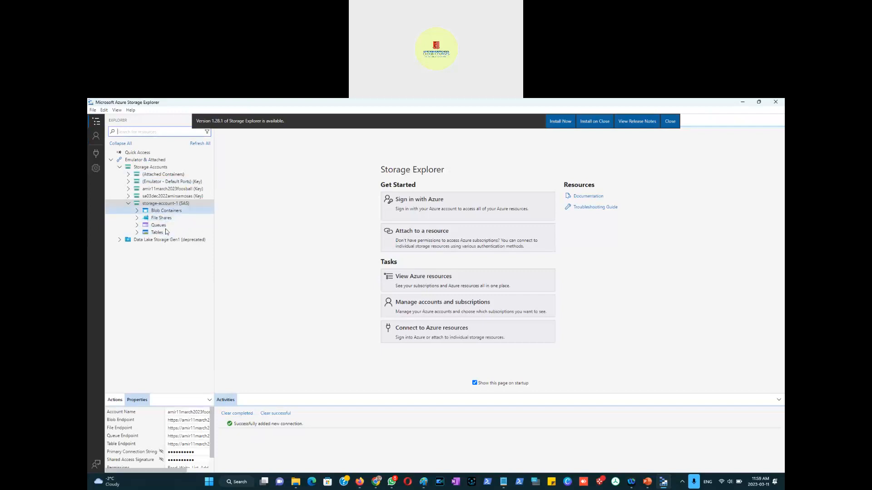
# Step: Open the salesdept blob container and upload ThirdPartyUser_accessKeys.csv from Downloads
pyautogui.doubleClick(160, 212)
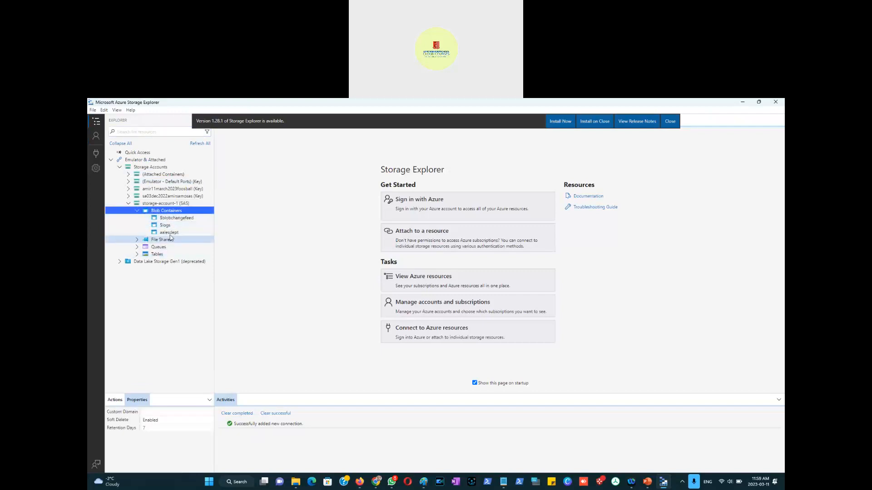
pyautogui.click(171, 233)
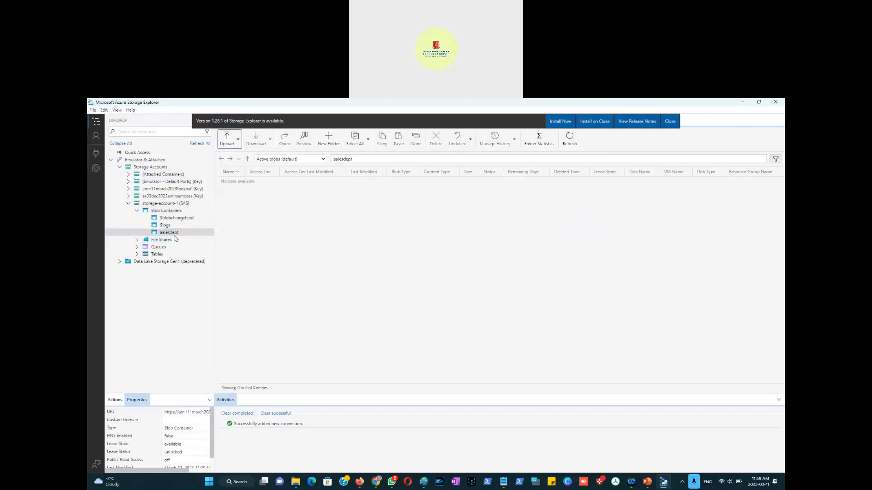
pyautogui.click(239, 142)
pyautogui.click(240, 166)
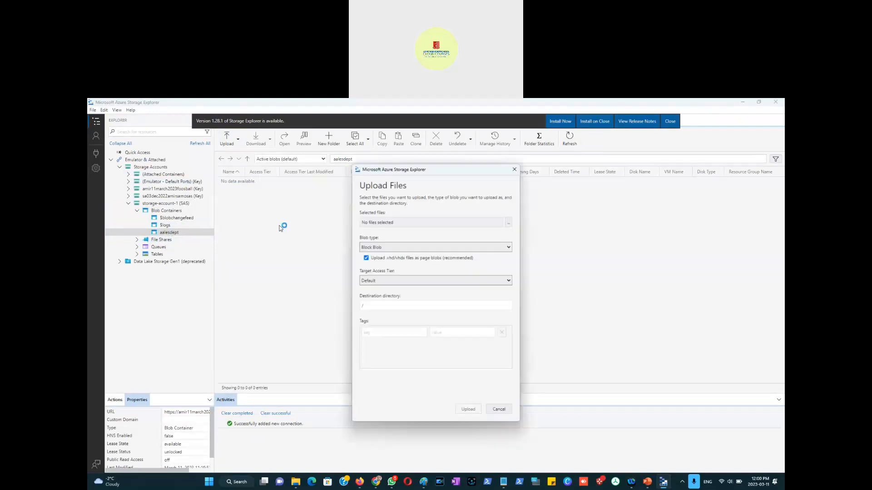
pyautogui.click(510, 223)
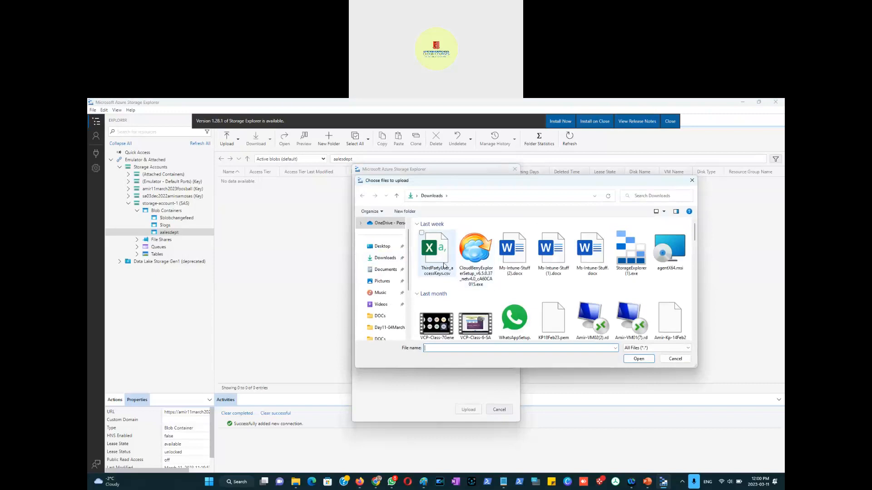
pyautogui.doubleClick(444, 265)
pyautogui.click(468, 410)
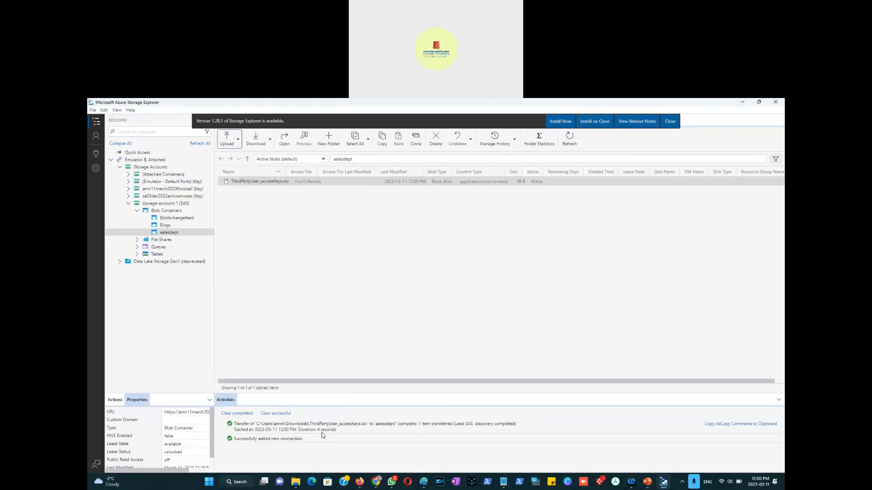
# Step: Try to delete the uploaded ThirdPartyUser_accessKeys.csv blob
pyautogui.click(257, 200)
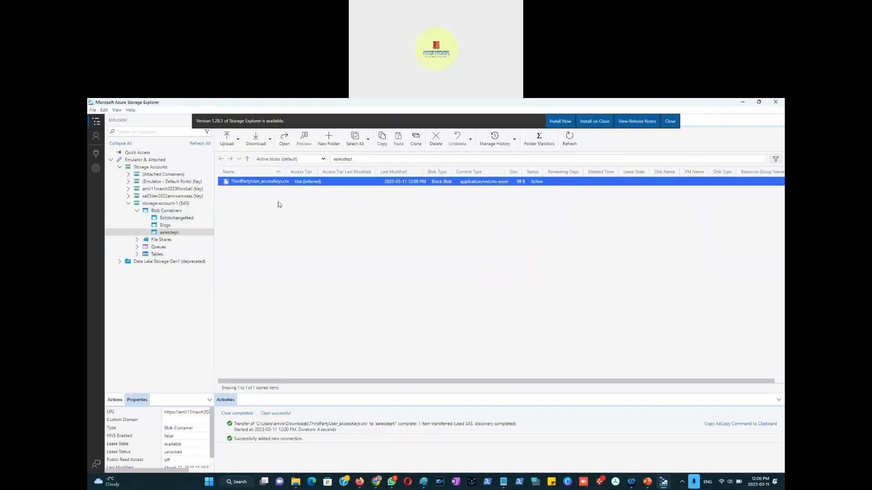
pyautogui.rightClick(261, 183)
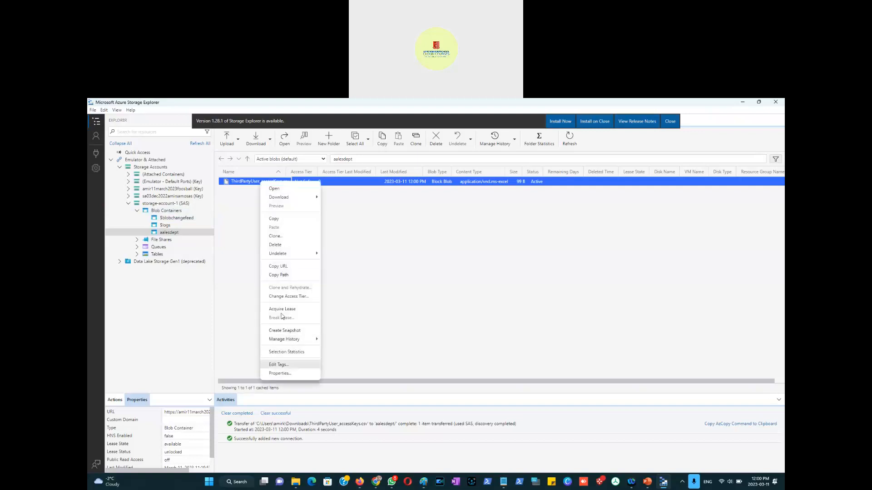
pyautogui.click(279, 246)
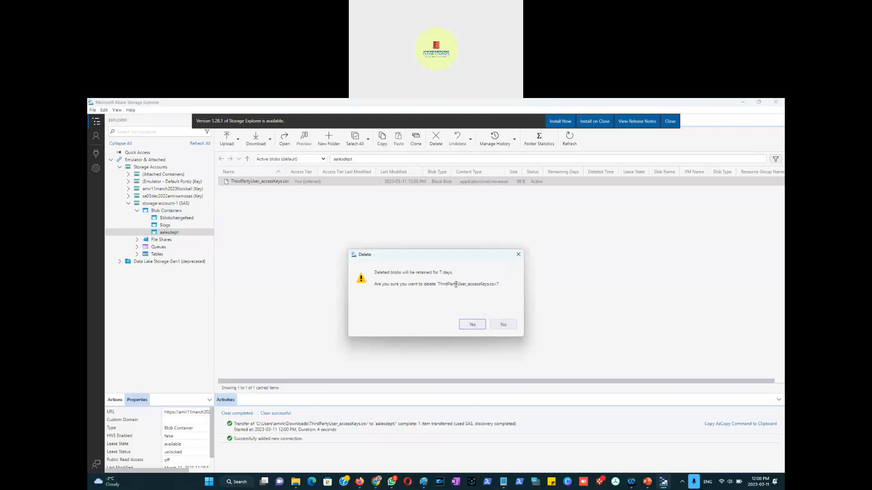
pyautogui.click(472, 324)
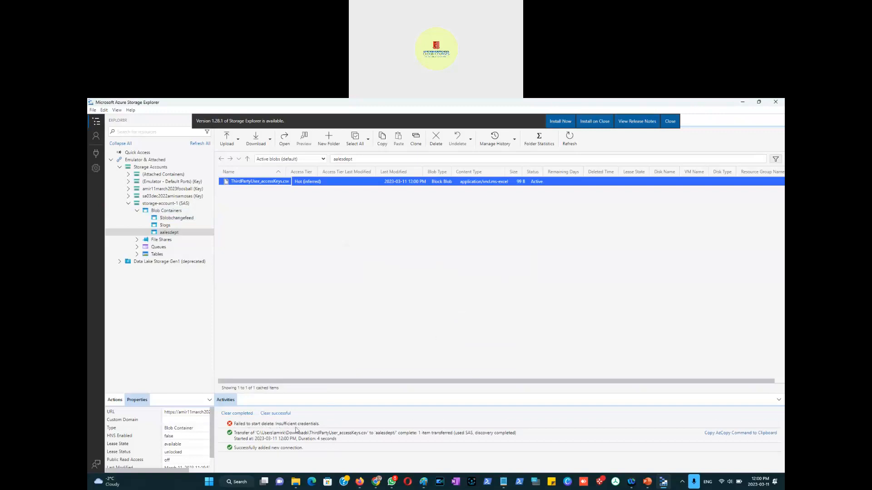
# Step: Examine the delete error in the activity log and the SAS's allowed permissions in the portal
pyautogui.moveTo(320, 424); pyautogui.dragTo(274, 424)
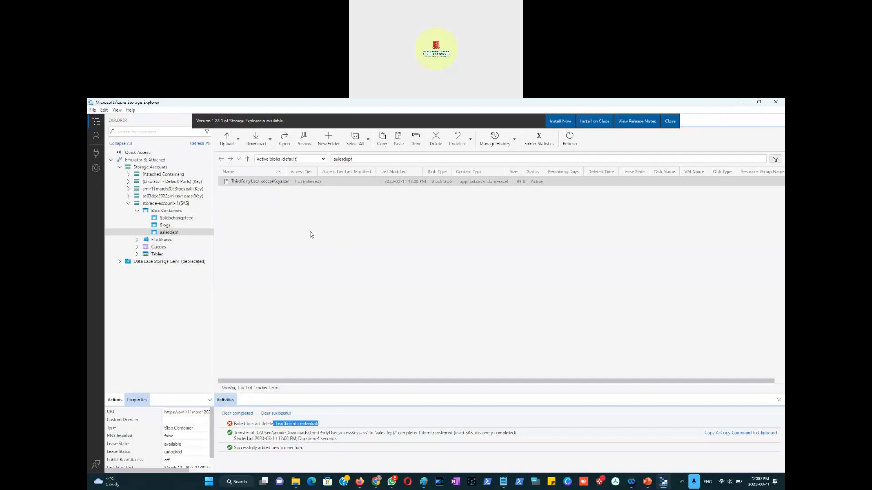
pyautogui.hotkey('alt', 'Tab')
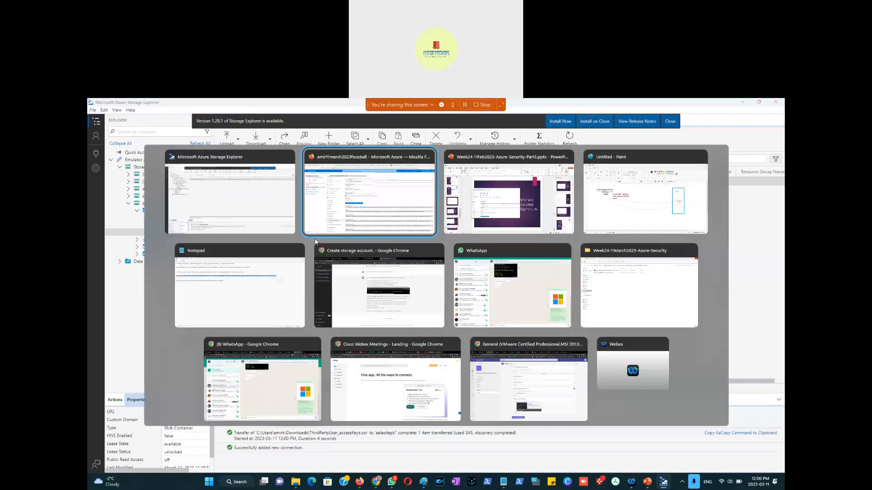
pyautogui.scroll(5, 459, 276)
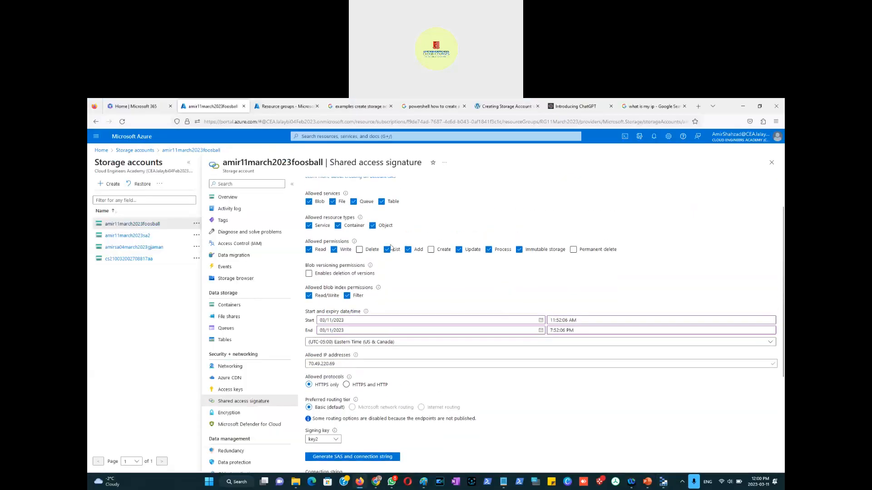
pyautogui.scroll(2, 377, 277)
pyautogui.click(359, 291)
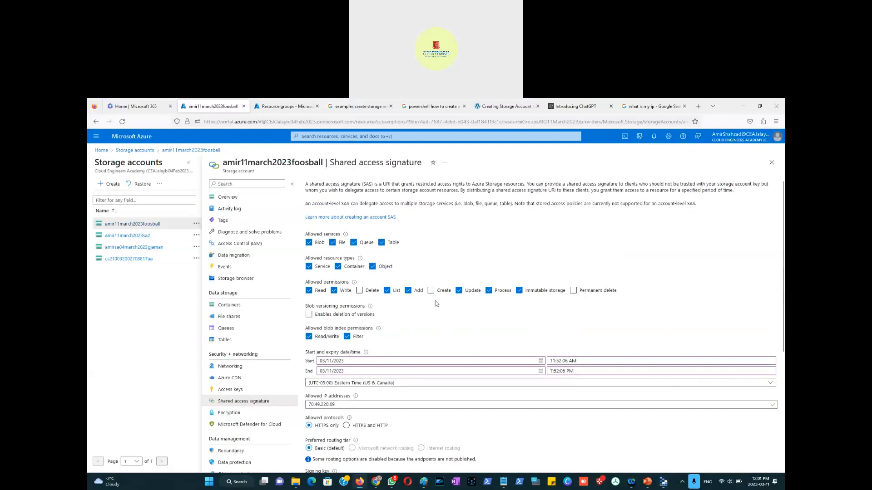
# Step: Create a new virtual folder named company1 in the salesdept container
pyautogui.hotkey('alt', 'Tab')
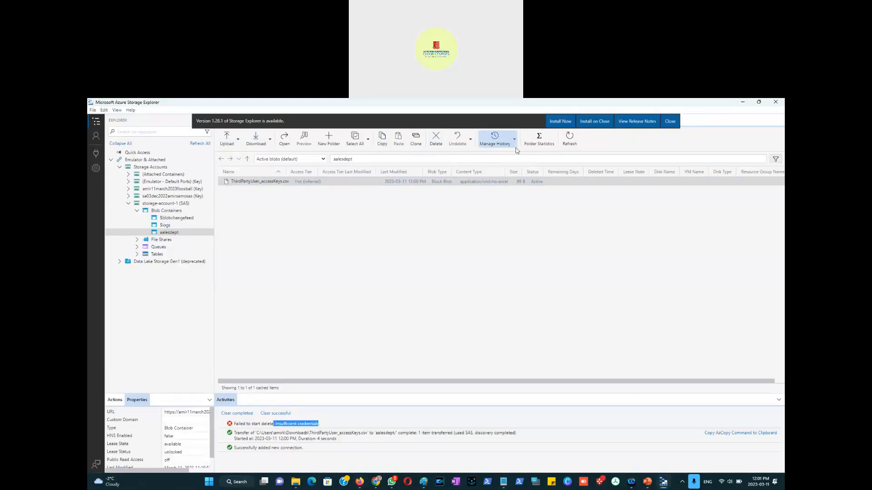
pyautogui.click(329, 145)
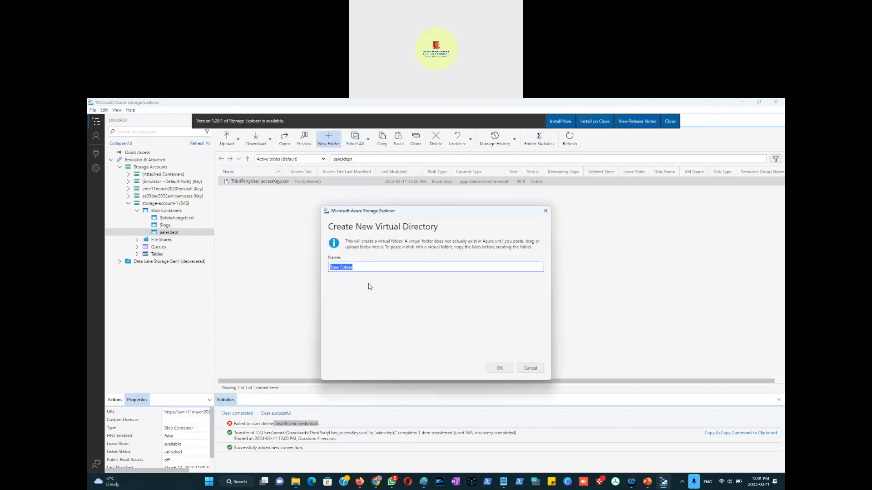
pyautogui.write('company1')
pyautogui.click(497, 369)
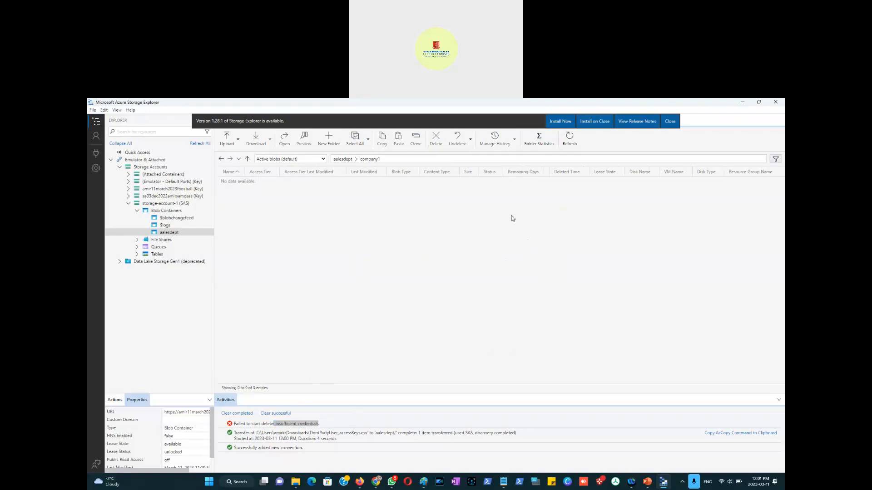
# Step: Refresh the salesdept container listing and open the storage account's Containers list in the portal
pyautogui.click(570, 139)
pyautogui.click(340, 160)
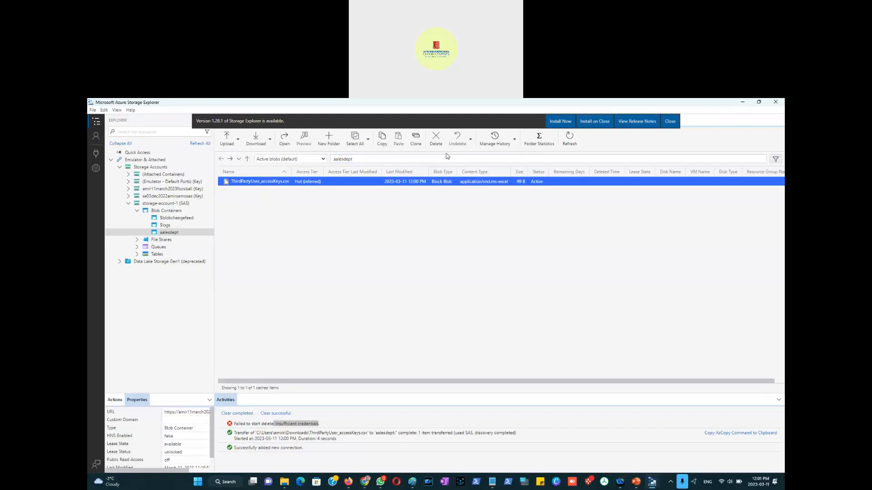
pyautogui.click(570, 142)
pyautogui.click(570, 142)
pyautogui.hotkey('alt', 'Tab')
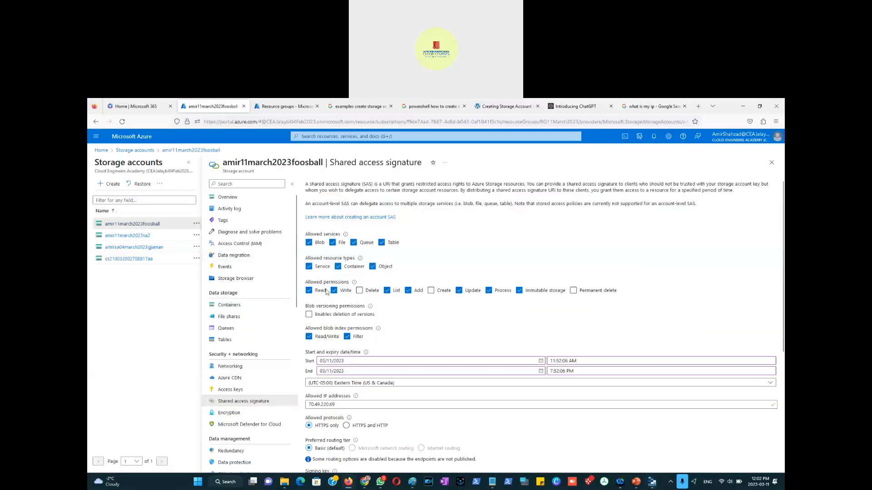
pyautogui.click(229, 305)
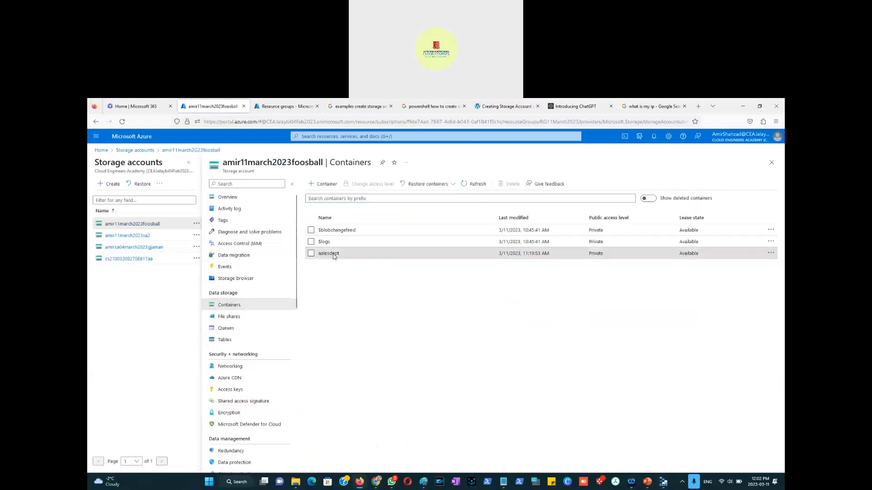
# Step: Open the salesdept container in the portal and compare its blobs with the listing in Storage Explorer
pyautogui.click(332, 254)
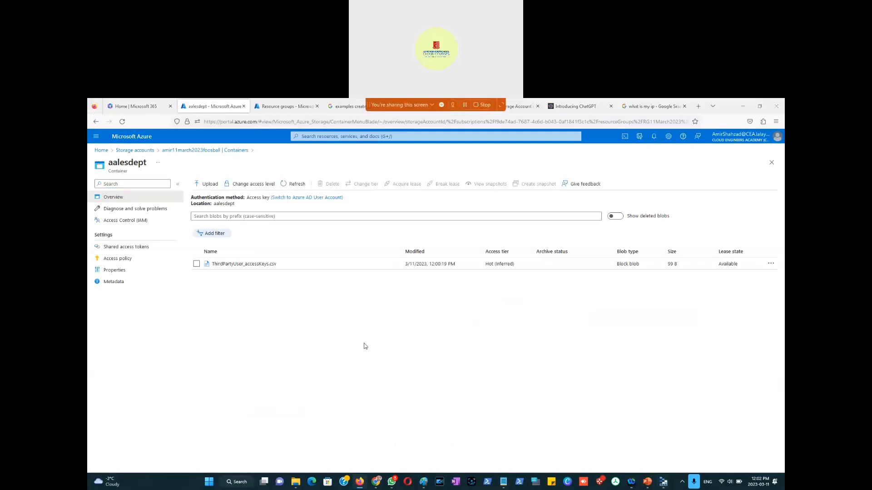
pyautogui.hotkey('alt', 'Tab')
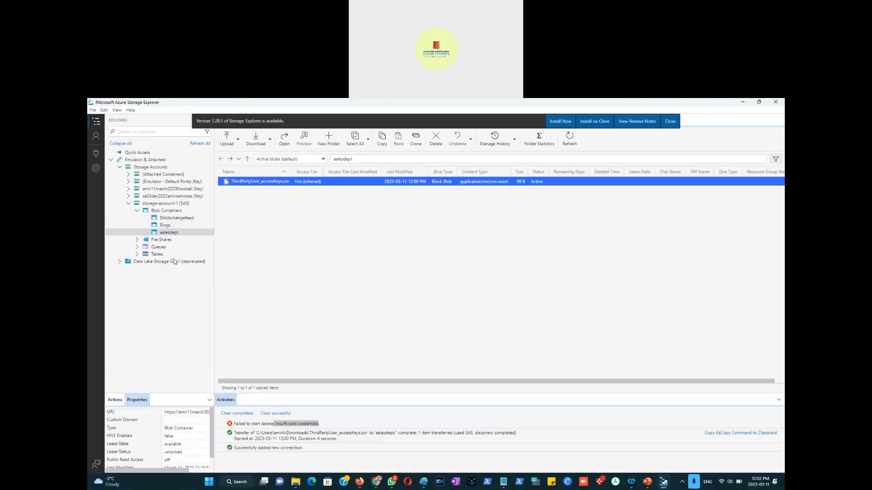
pyautogui.hotkey('alt', 'Tab')
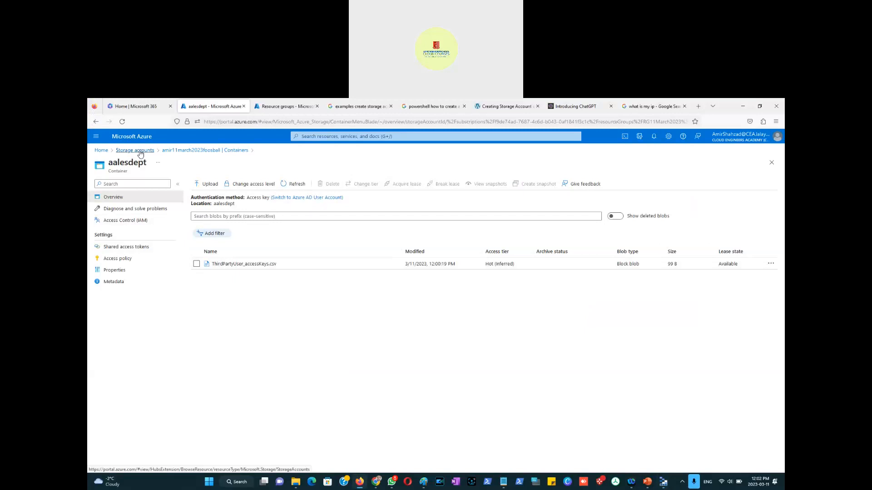
# Step: Open the amir11march2023foosball storage account's Shared access signature settings and scroll through the options
pyautogui.click(135, 150)
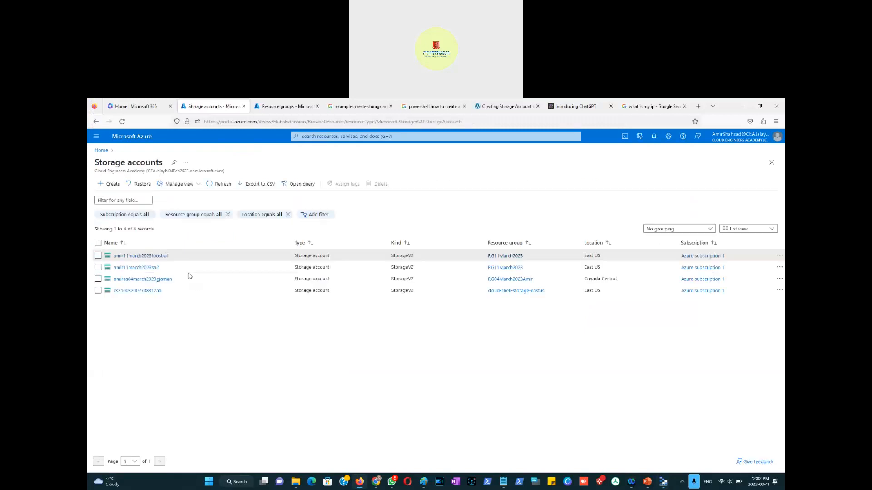
pyautogui.click(168, 242)
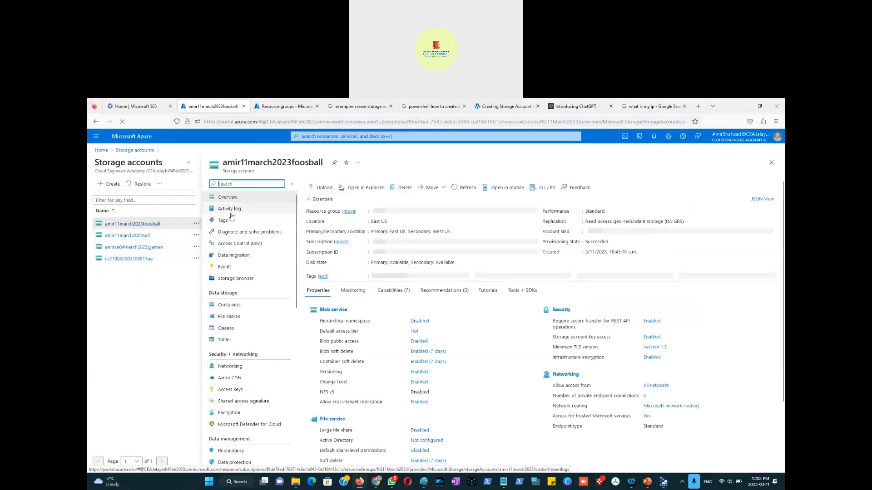
pyautogui.click(242, 403)
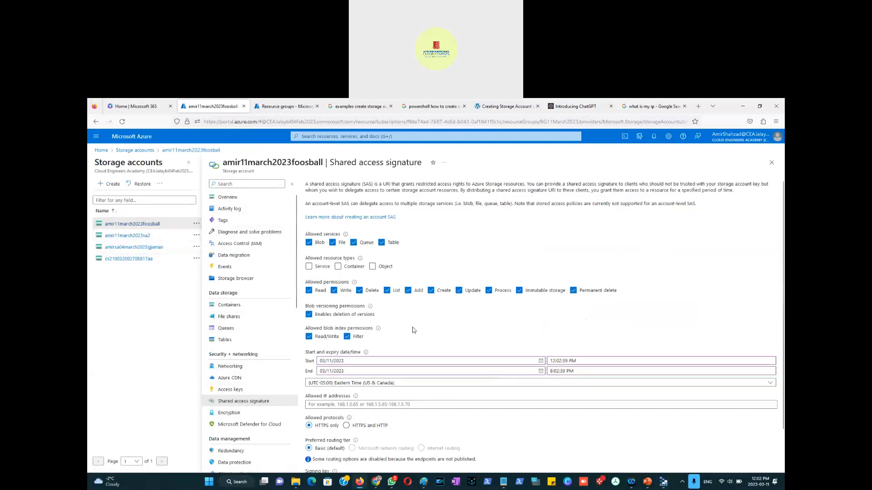
pyautogui.scroll(-2, 424, 320)
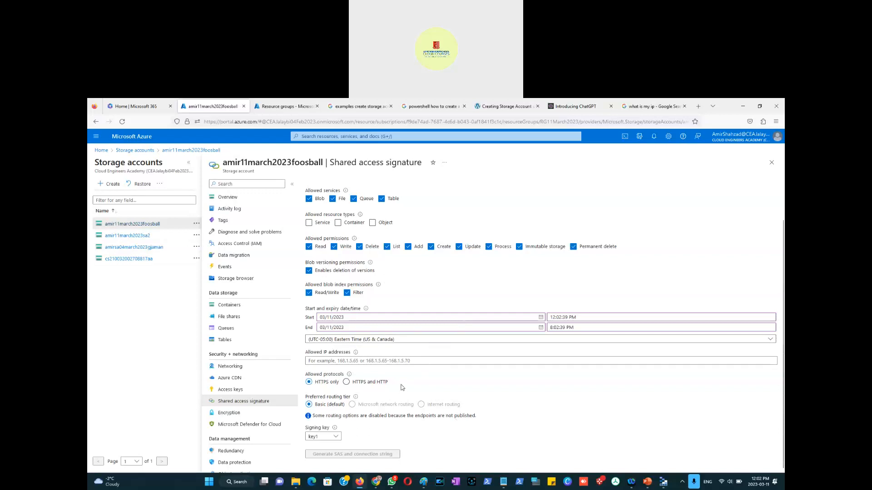
pyautogui.click(662, 485)
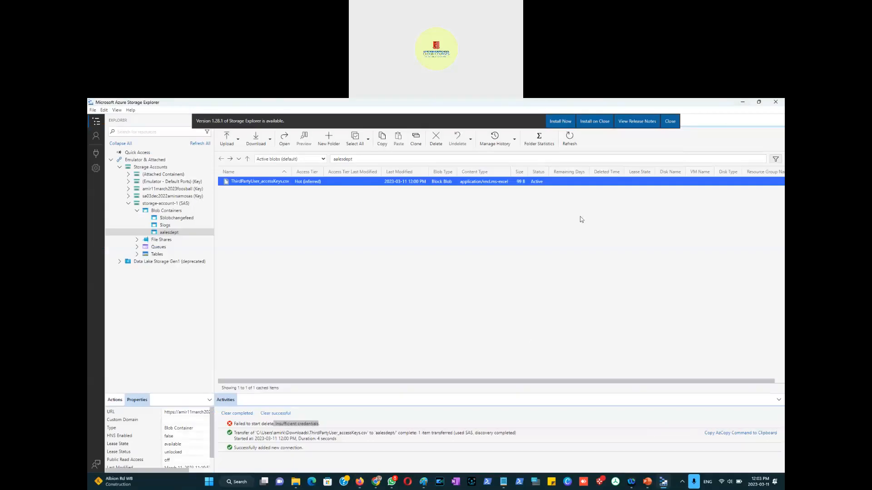
pyautogui.click(745, 103)
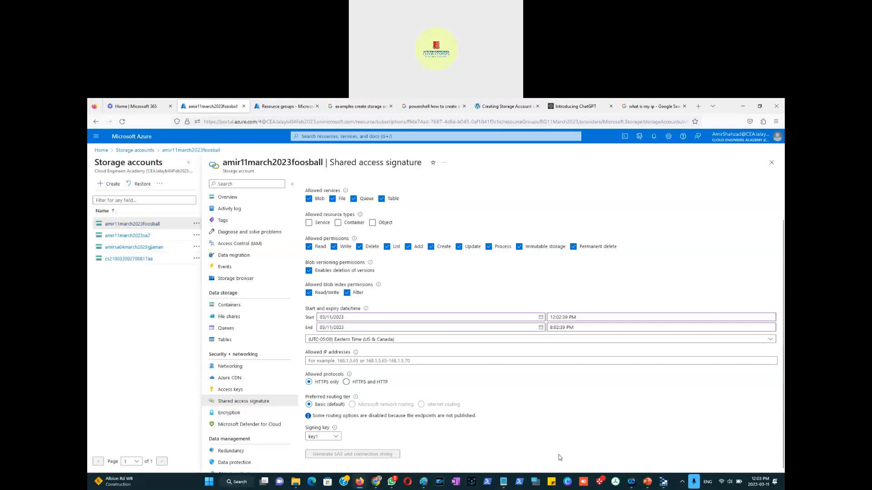
pyautogui.click(502, 485)
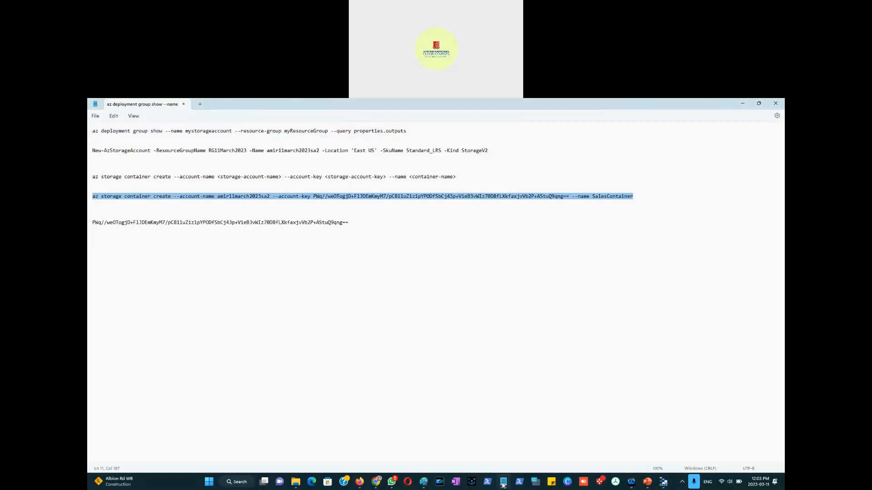
pyautogui.click(502, 485)
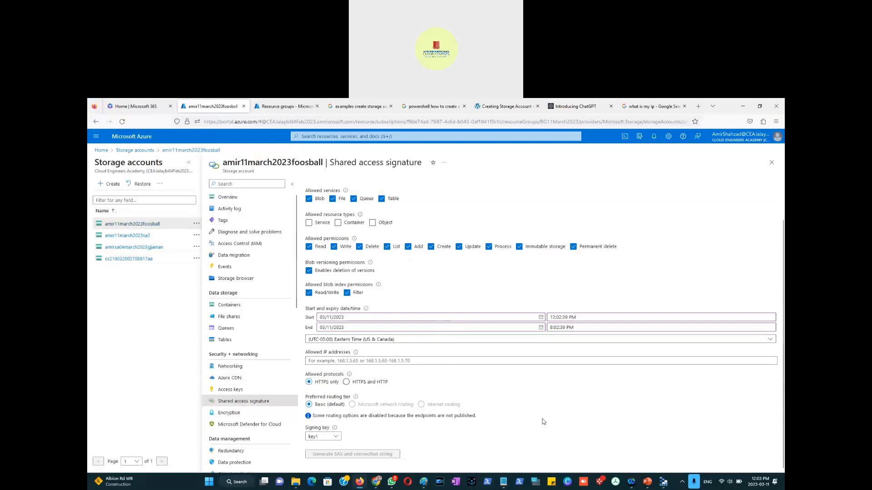
# Step: Take a screen clip of the Shared access signature settings page
pyautogui.press('super+shift+s')
pyautogui.moveTo(206, 147); pyautogui.dragTo(690, 464)
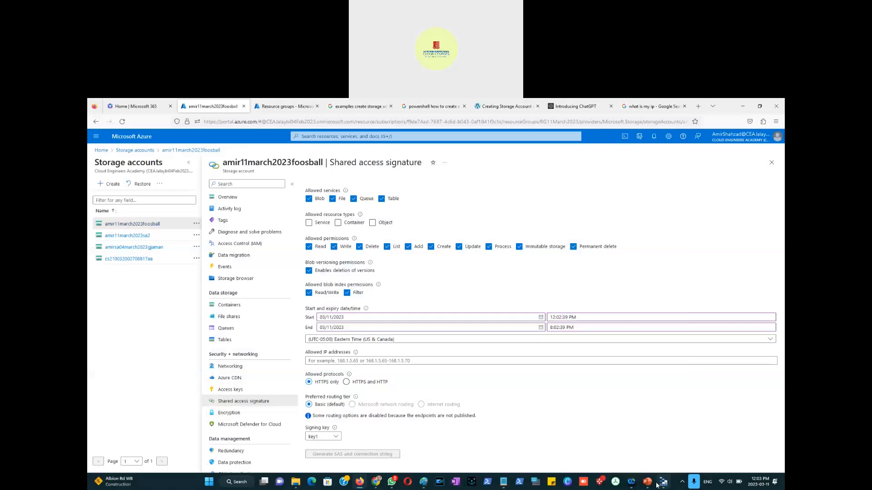
# Step: Review the Shared Access Signature slides in the presentation, then return to the portal
pyautogui.click(647, 483)
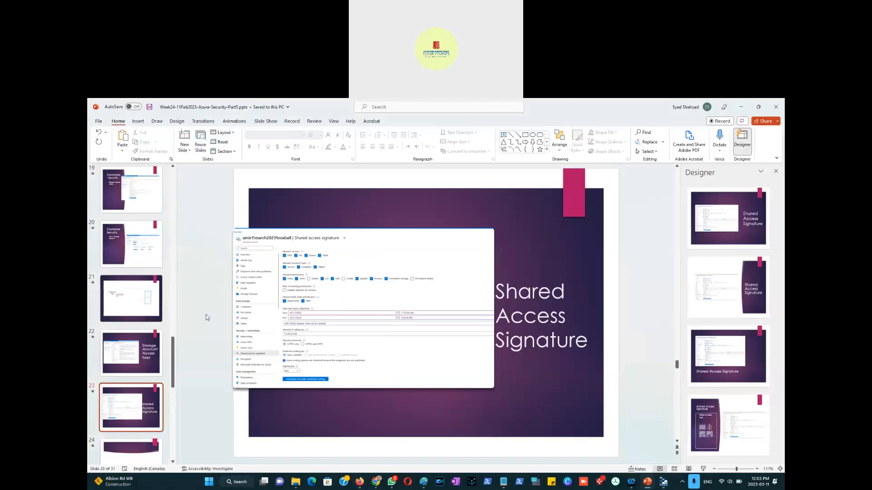
pyautogui.click(125, 452)
pyautogui.click(121, 304)
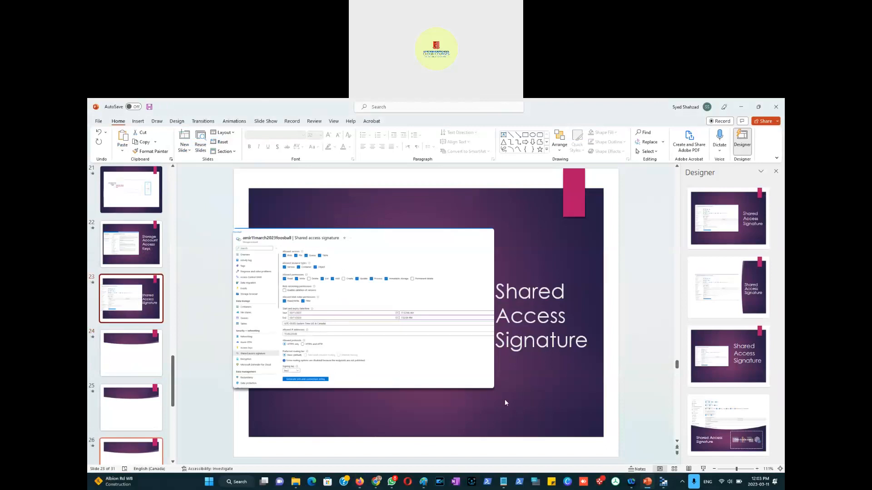
pyautogui.hotkey('alt', 'Tab')
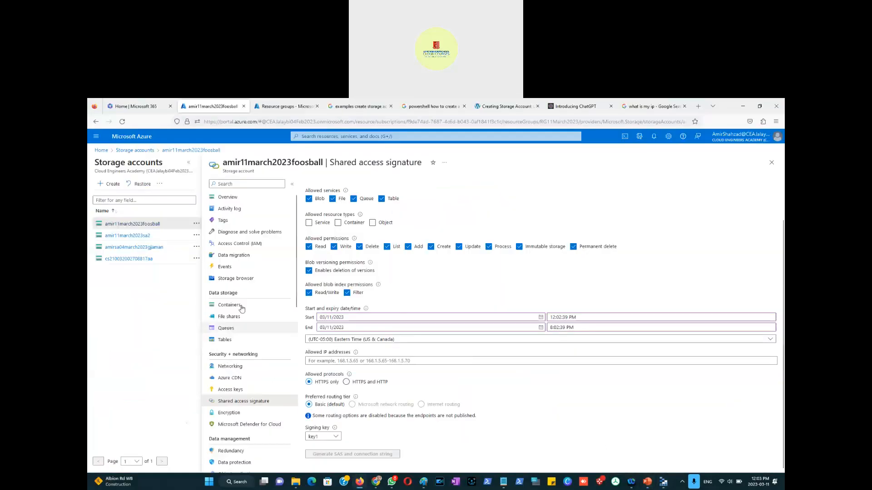
# Step: Open the storage account's Encryption settings, try Customer-managed keys, and discard the change
pyautogui.click(231, 414)
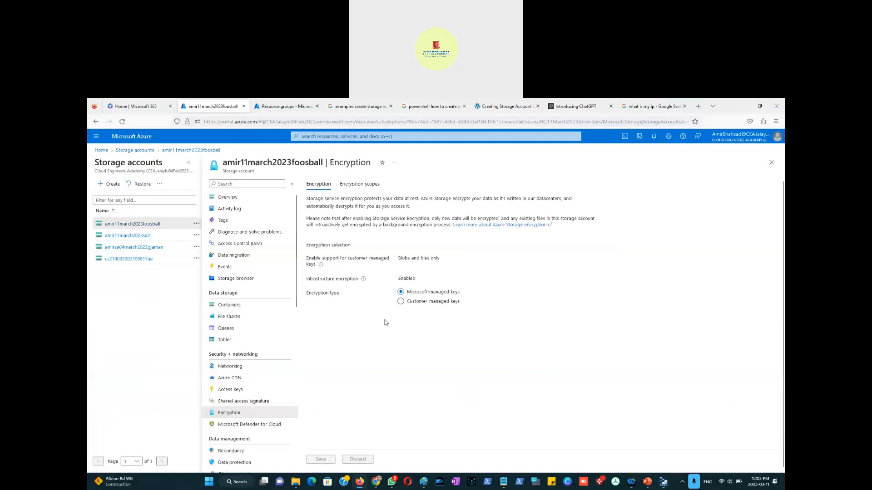
pyautogui.click(401, 302)
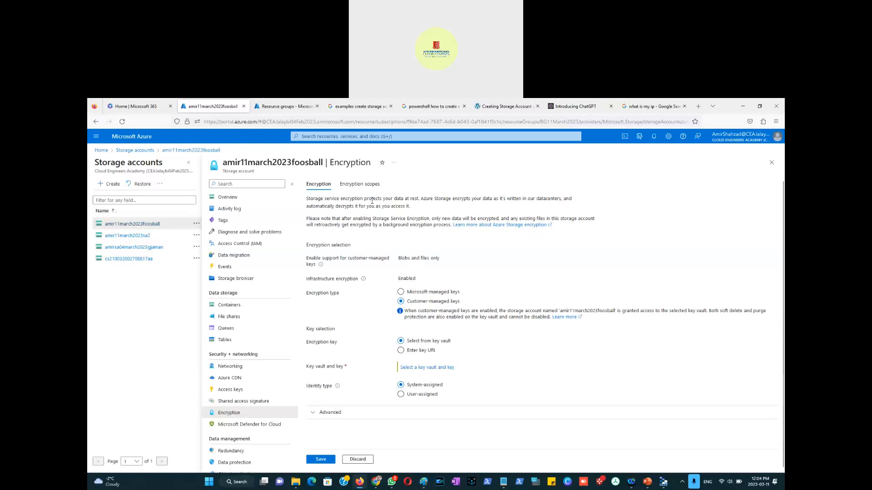
pyautogui.click(360, 461)
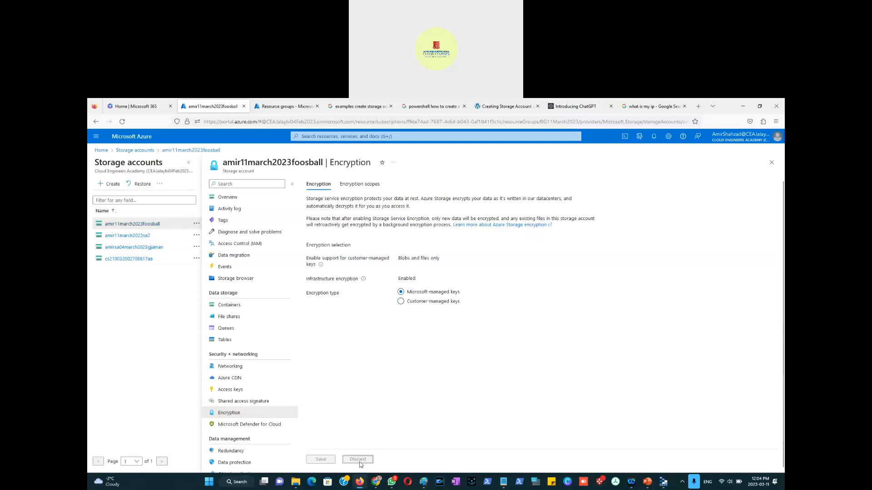
# Step: Open the storage account's Microsoft Defender for Cloud page and look through the other browser tabs
pyautogui.scroll(-3, 225, 386)
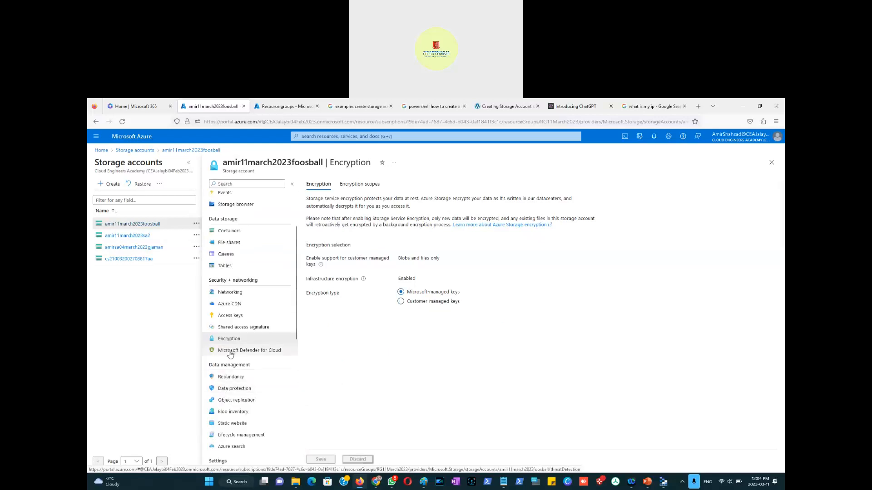
pyautogui.click(230, 352)
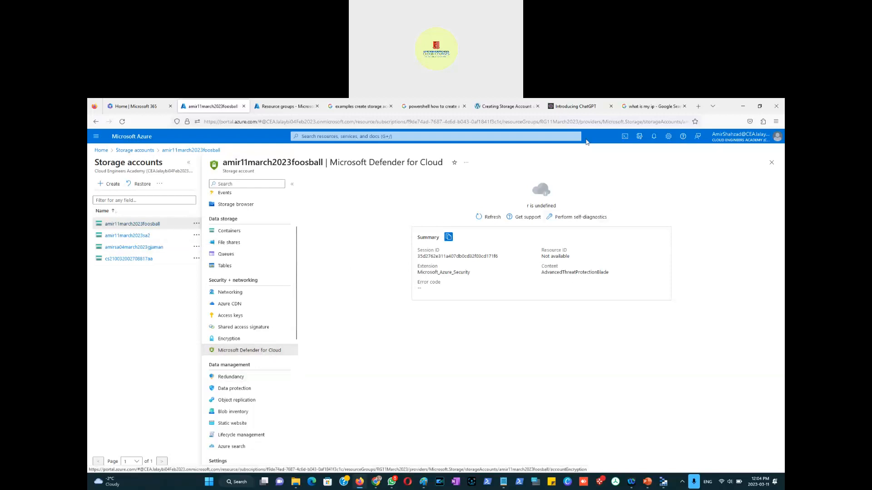
pyautogui.click(652, 106)
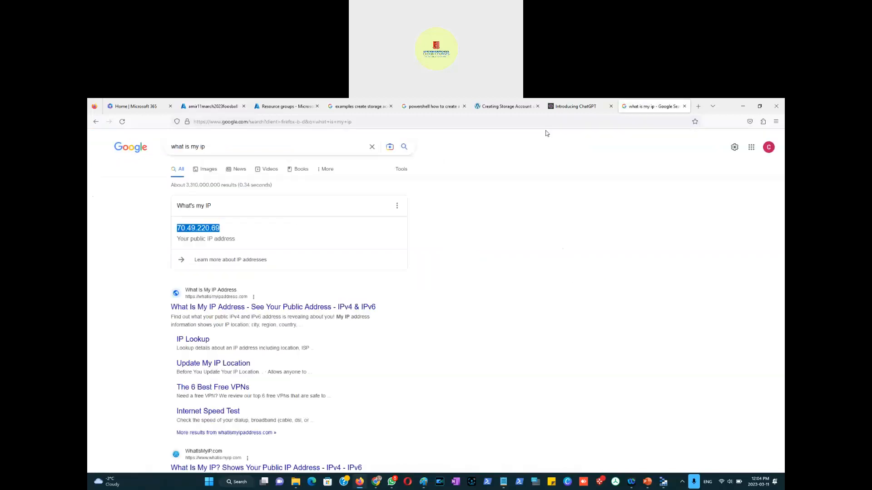
pyautogui.click(361, 122)
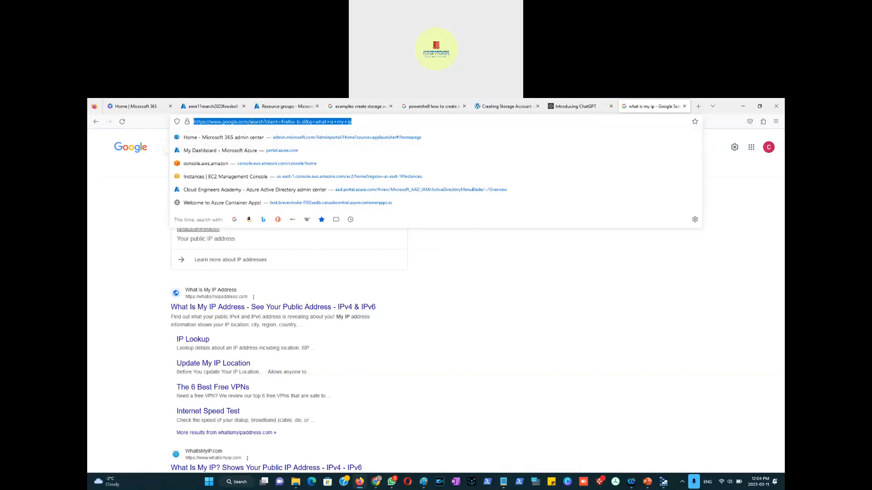
pyautogui.click(198, 109)
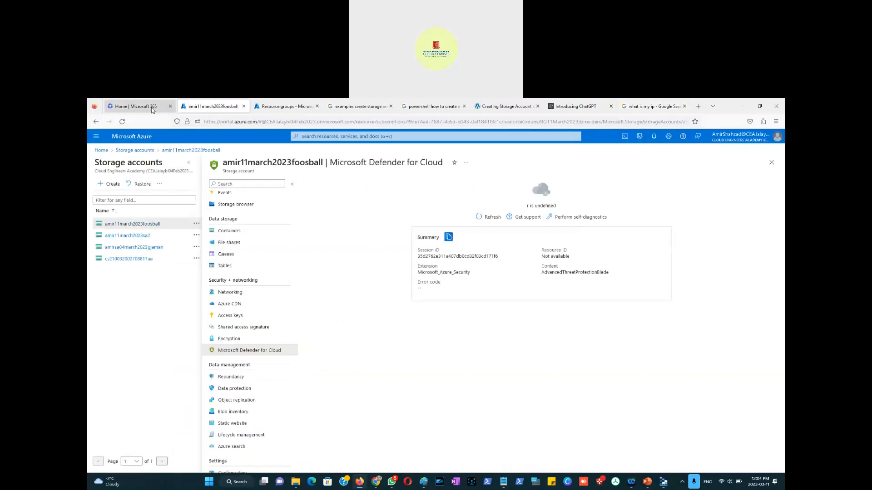
pyautogui.click(152, 110)
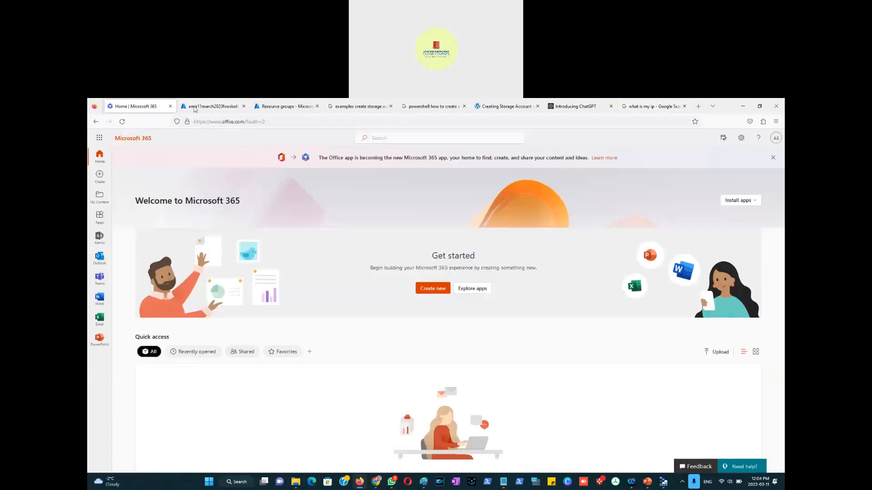
pyautogui.click(211, 109)
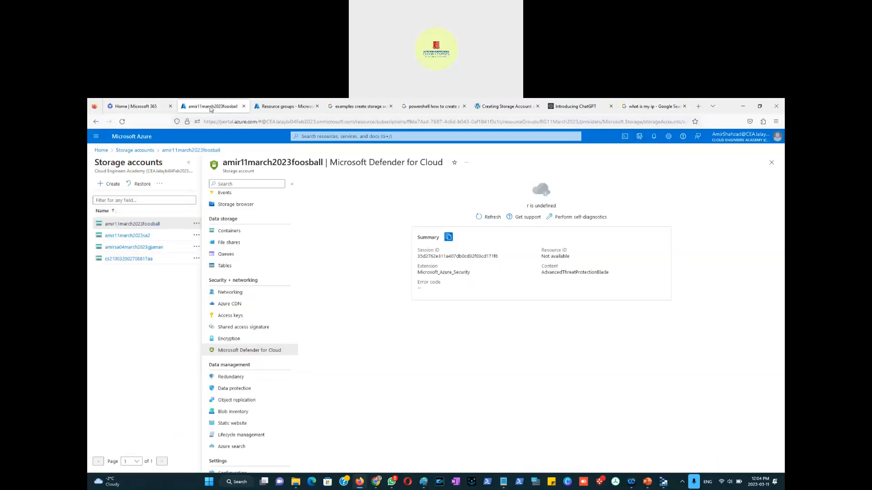
pyautogui.click(277, 108)
pyautogui.click(195, 106)
# Step: Search the portal for defender, open Microsoft Defender for Cloud, and choose Upgrade for Azure subscription 1
pyautogui.click(322, 137)
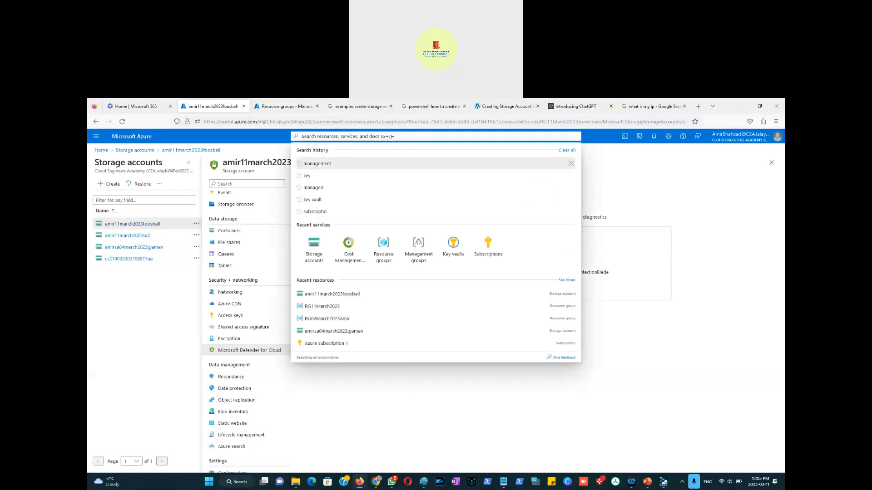
pyautogui.write('defender')
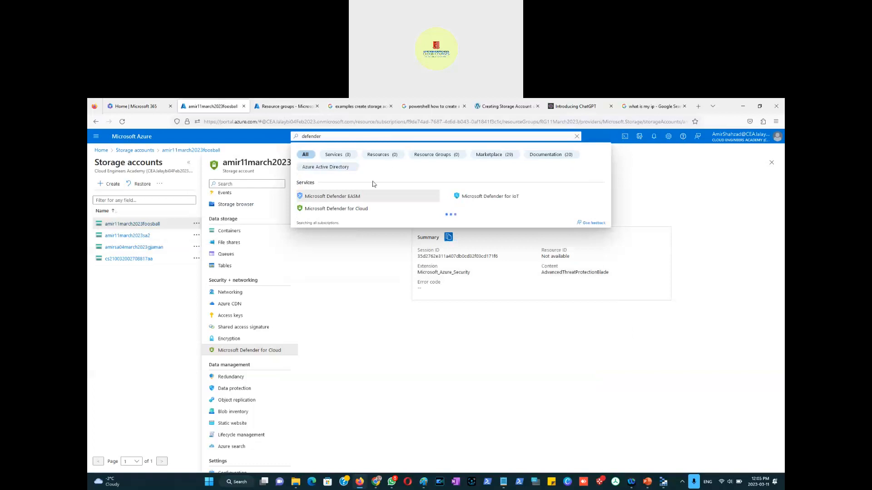
pyautogui.click(347, 210)
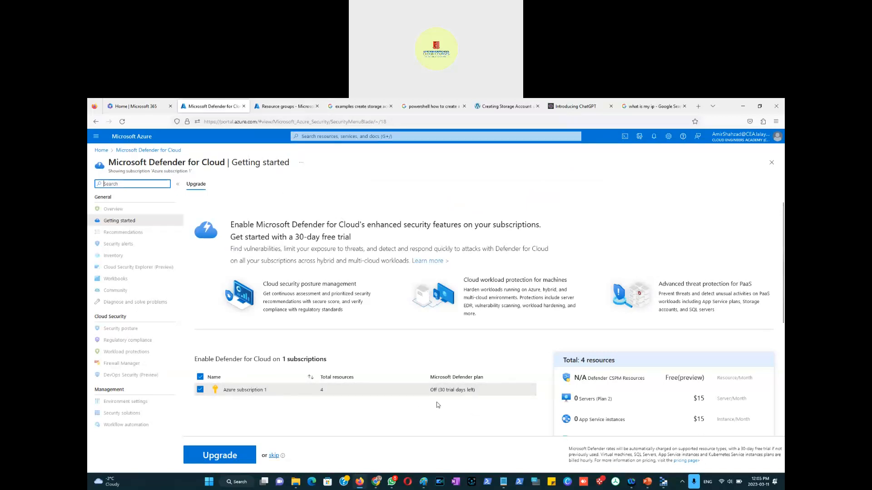
pyautogui.click(221, 461)
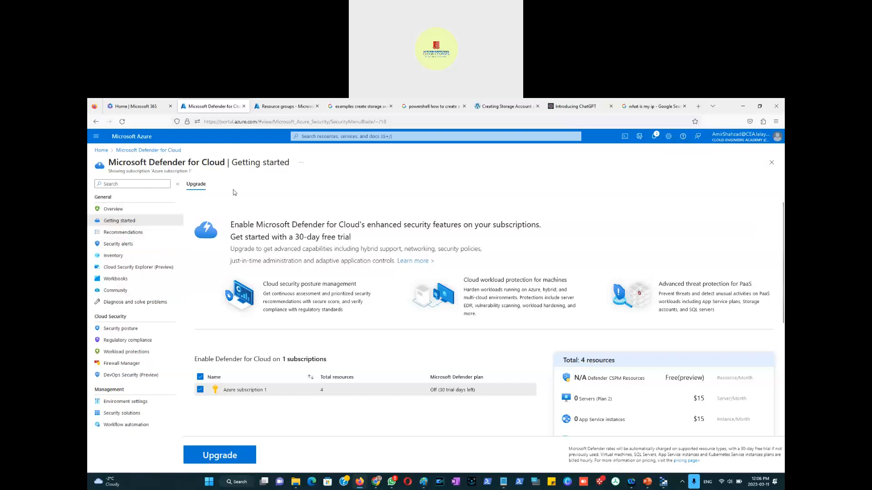
# Step: Open the amir11march2023foosball storage account from the portal's Storage accounts list
pyautogui.rightClick(207, 108)
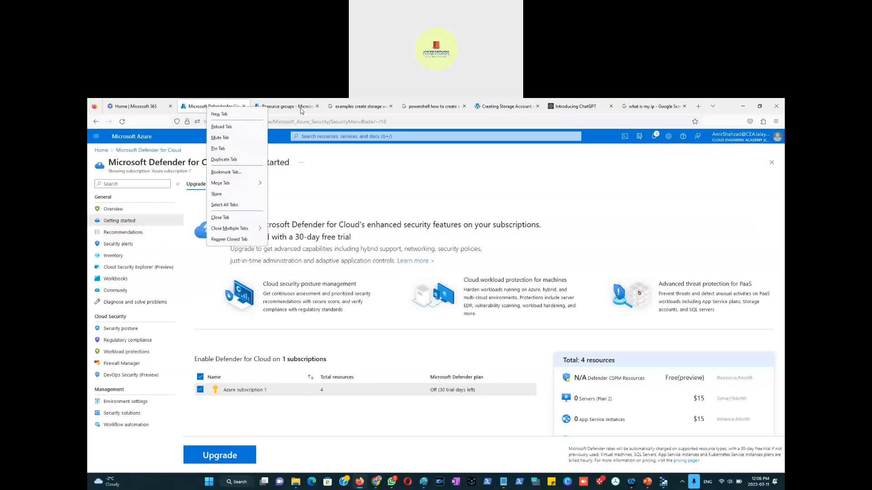
pyautogui.click(286, 106)
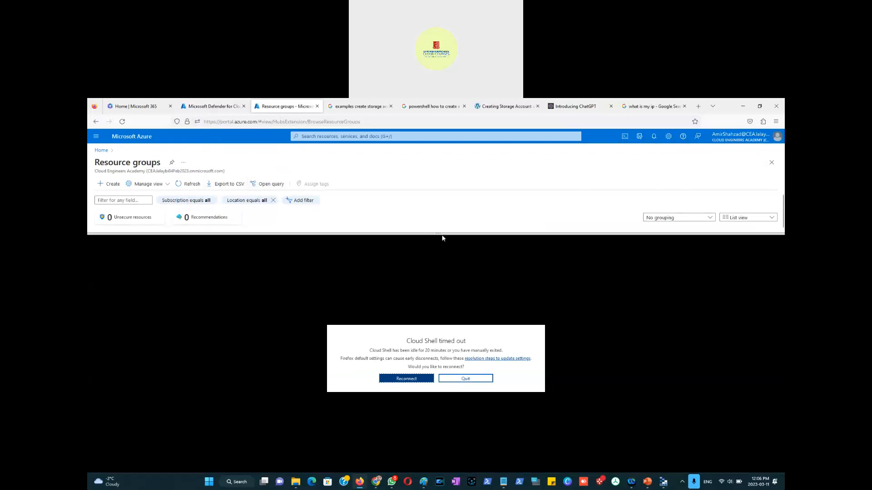
pyautogui.moveTo(442, 238); pyautogui.dragTo(438, 365)
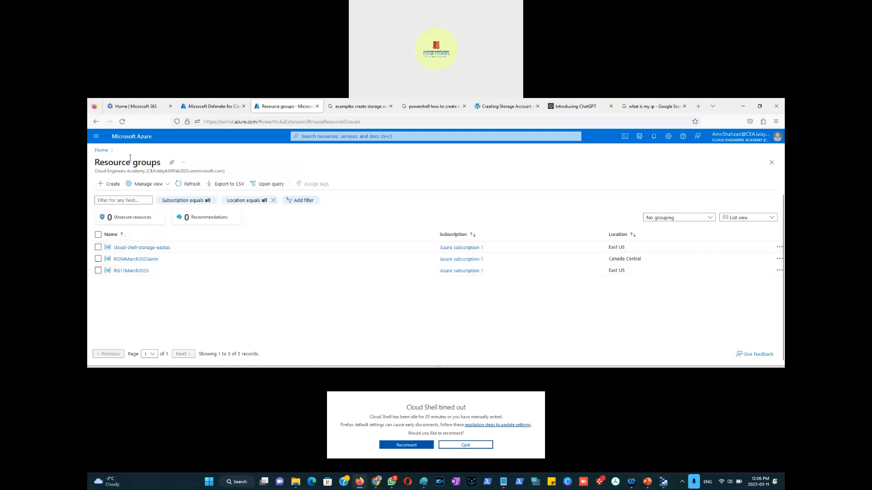
pyautogui.click(123, 121)
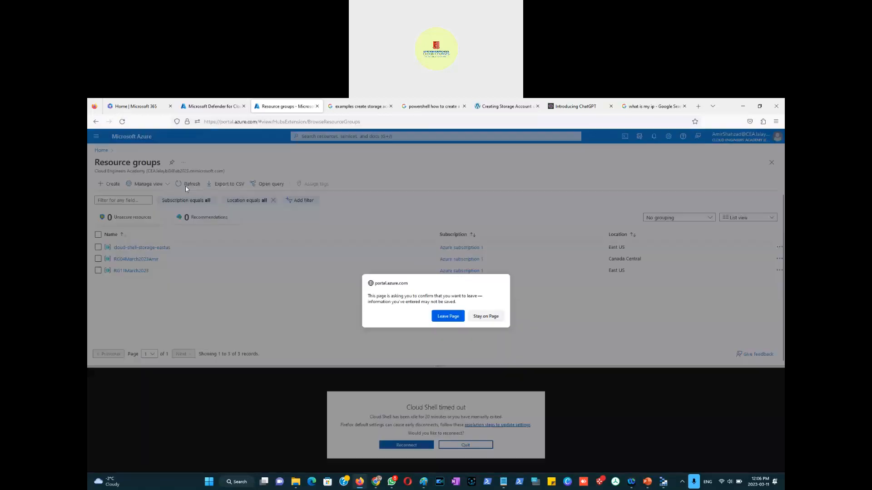
pyautogui.click(495, 317)
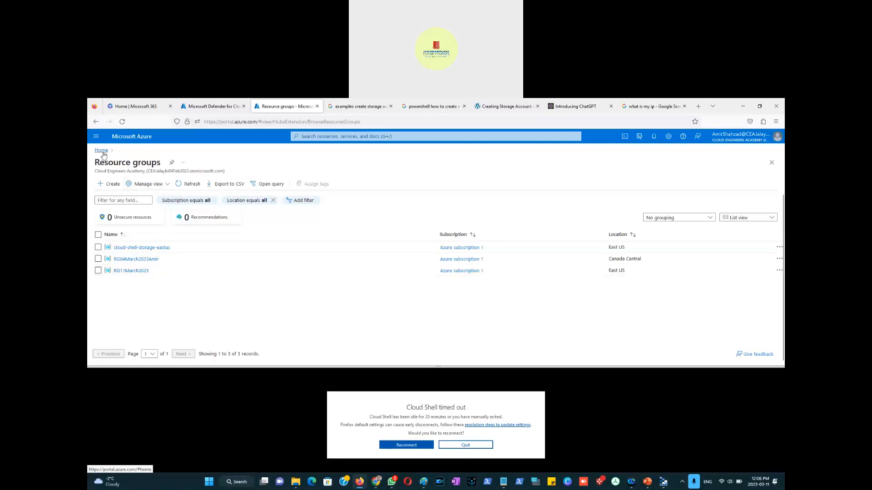
pyautogui.click(96, 136)
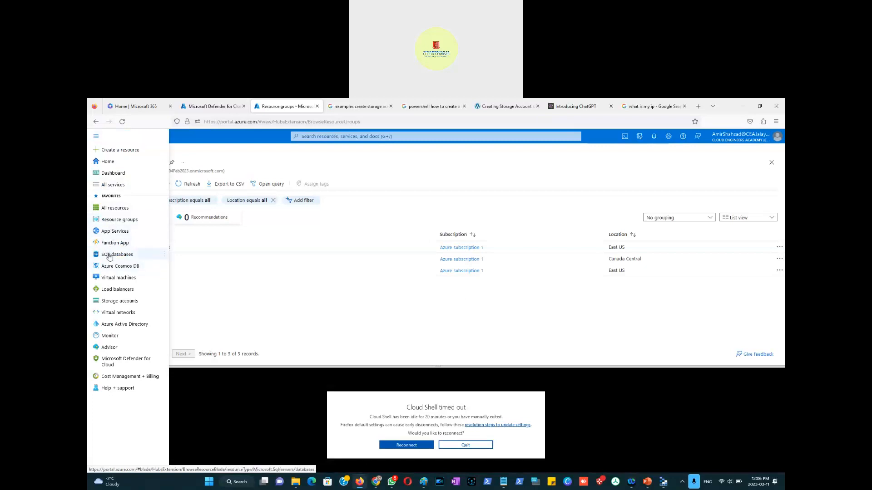
pyautogui.click(120, 301)
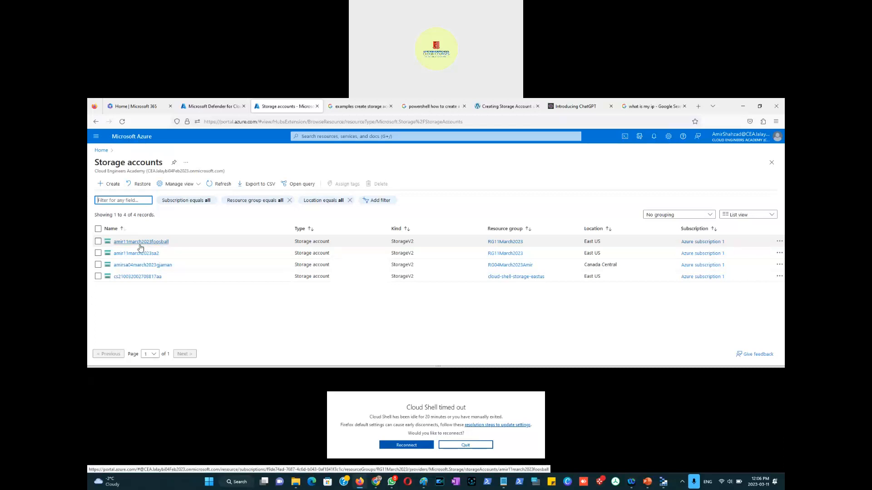
pyautogui.click(140, 245)
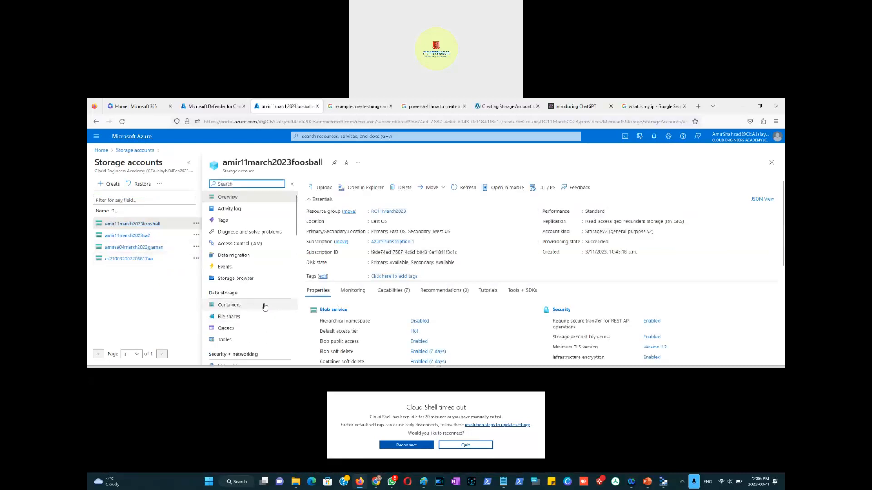
# Step: Open the storage account's Microsoft Defender for Cloud page
pyautogui.scroll(-3, 265, 307)
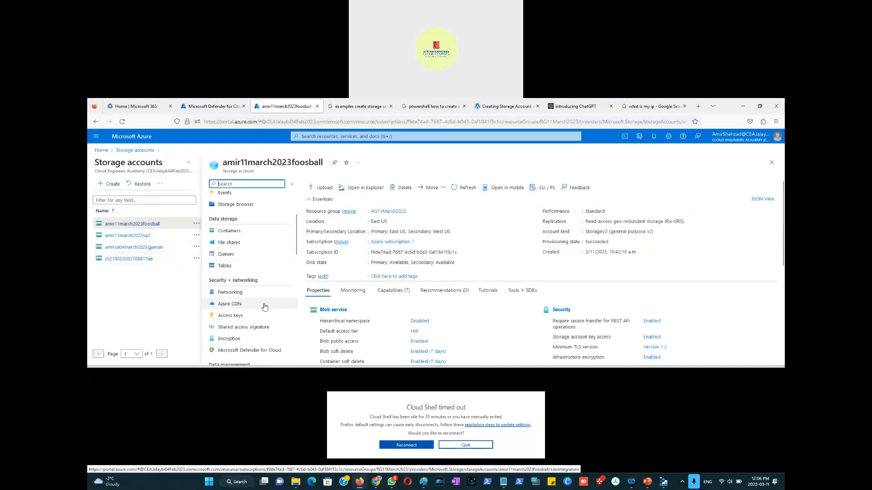
pyautogui.scroll(-3, 265, 307)
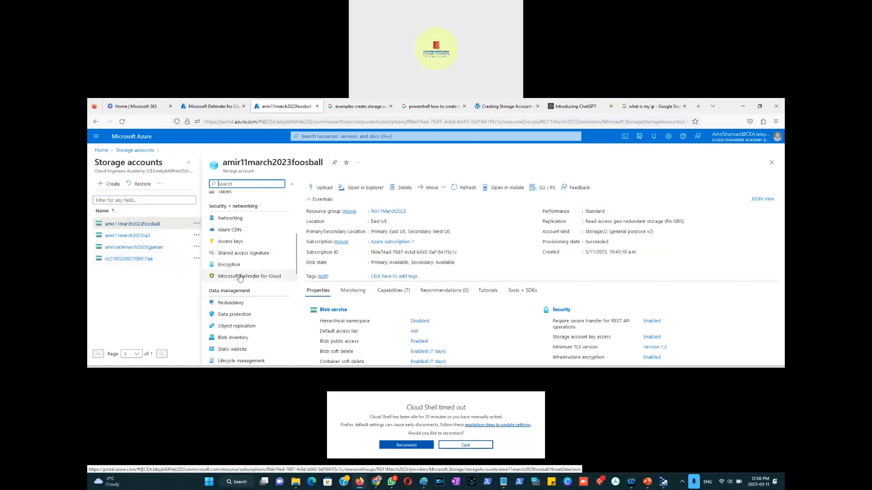
pyautogui.click(240, 278)
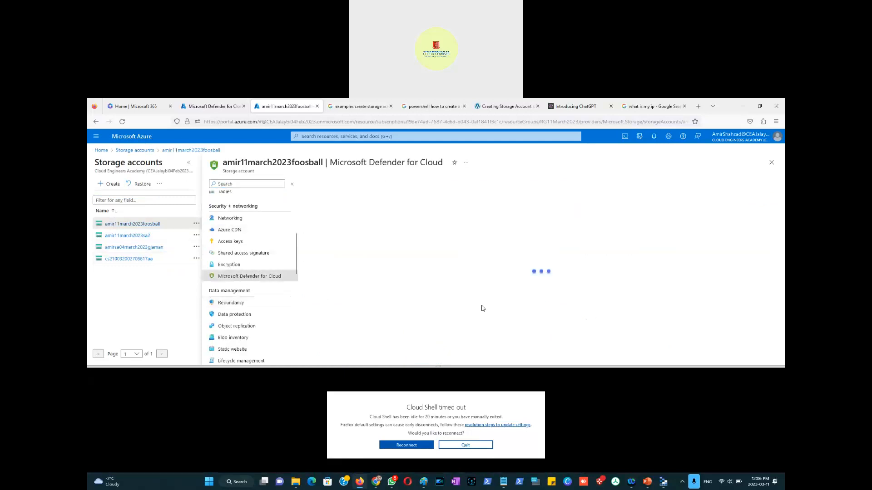
pyautogui.moveTo(437, 366); pyautogui.dragTo(434, 443)
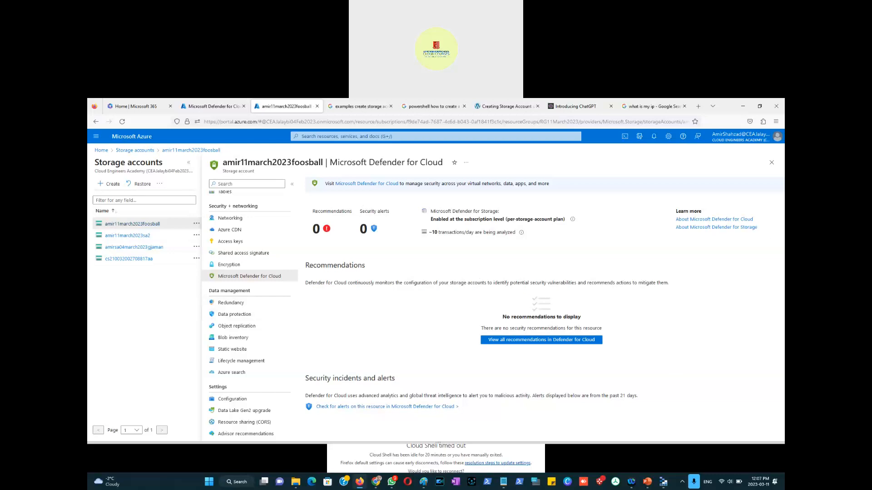
# Step: Open the About Microsoft Defender for Cloud documentation article, highlight its introduction, and copy the page address
pyautogui.click(714, 219)
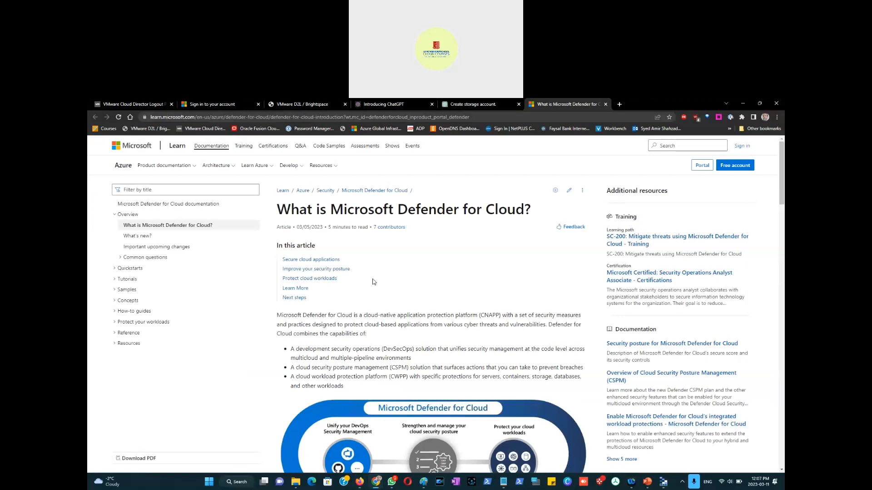
pyautogui.scroll(-3, 374, 284)
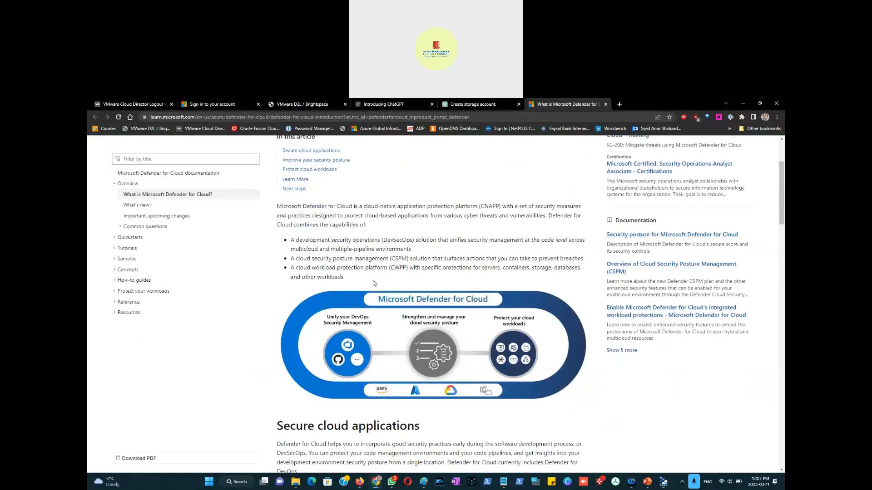
pyautogui.scroll(3, 377, 248)
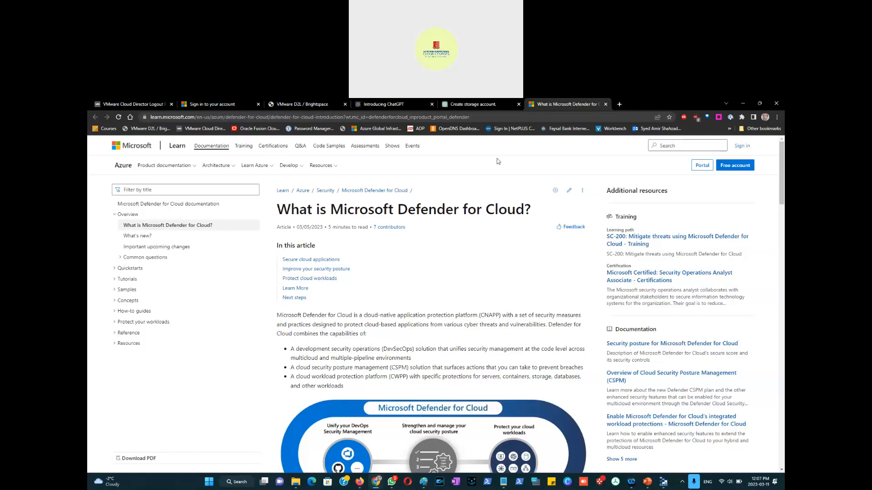
pyautogui.click(502, 118)
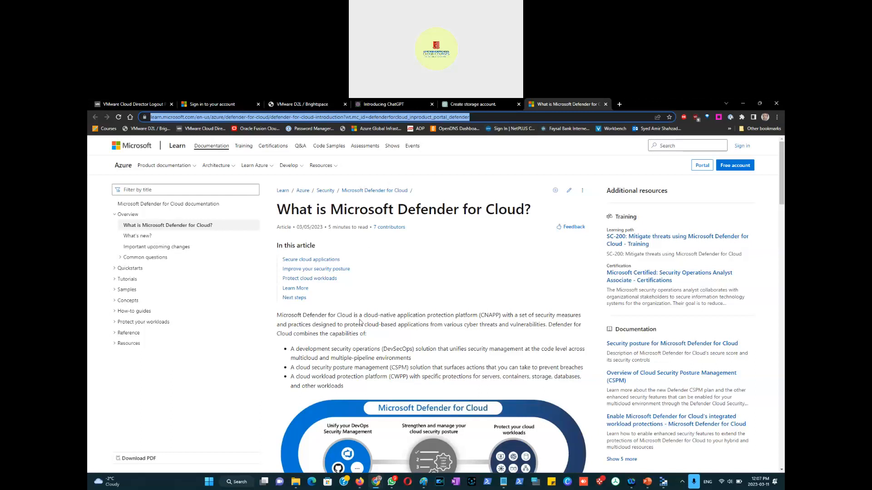
pyautogui.moveTo(364, 316); pyautogui.dragTo(336, 325)
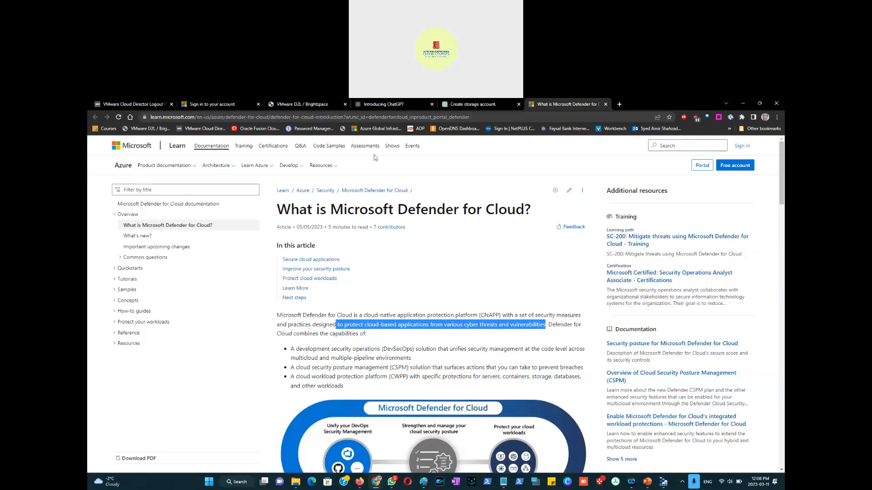
pyautogui.click(475, 116)
pyautogui.hotkey('ctrl', 'c')
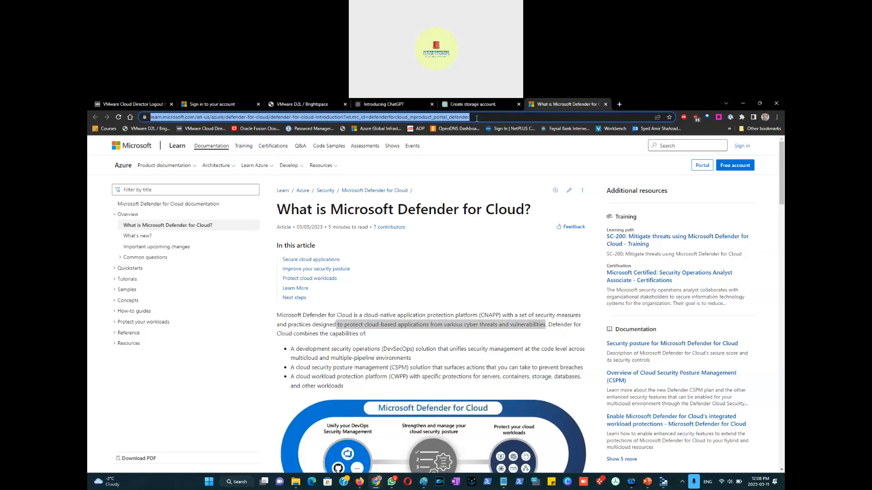
pyautogui.scroll(-9, 481, 308)
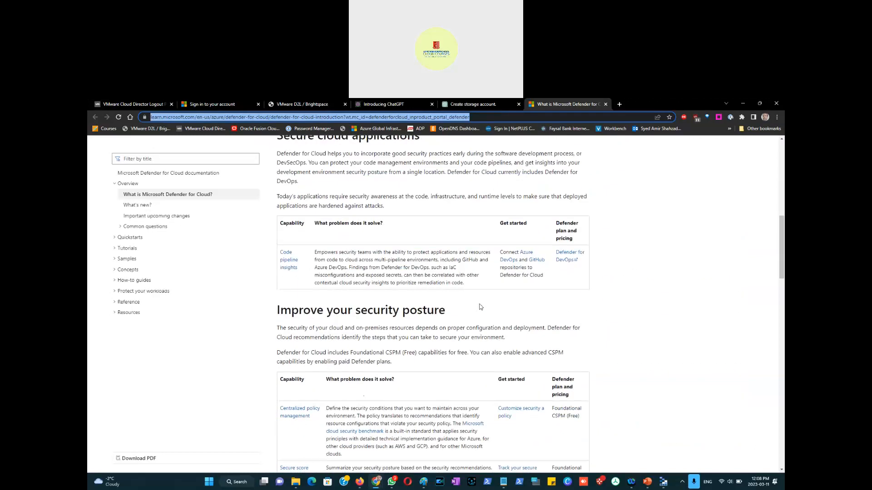
pyautogui.scroll(-9, 481, 307)
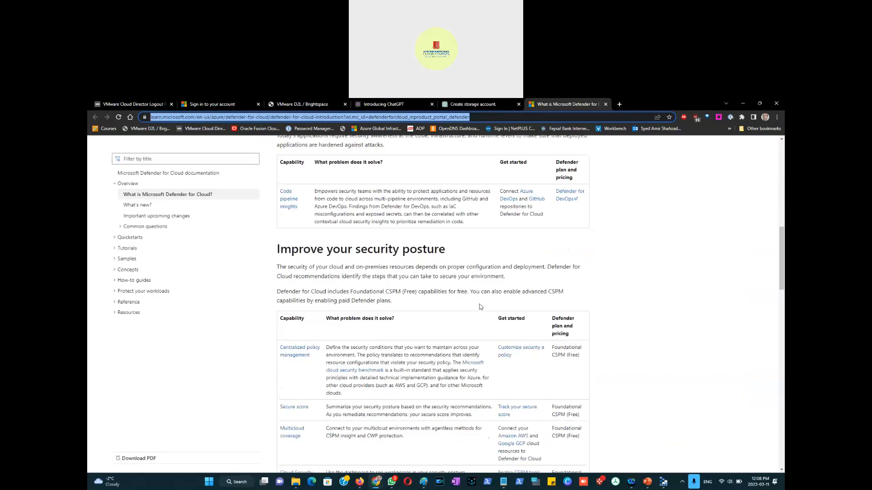
pyautogui.scroll(-3, 481, 308)
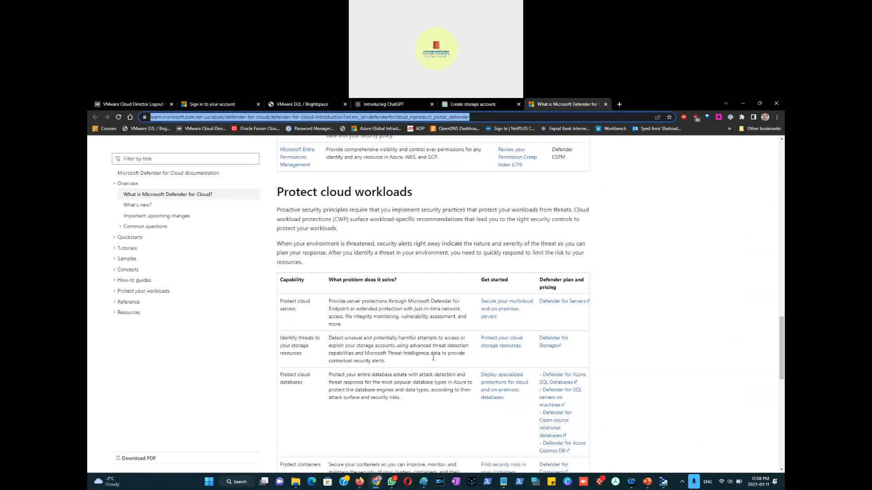
# Step: Title slide 24 of the presentation "What is Microsoft Defender for Cloud"
pyautogui.click(648, 482)
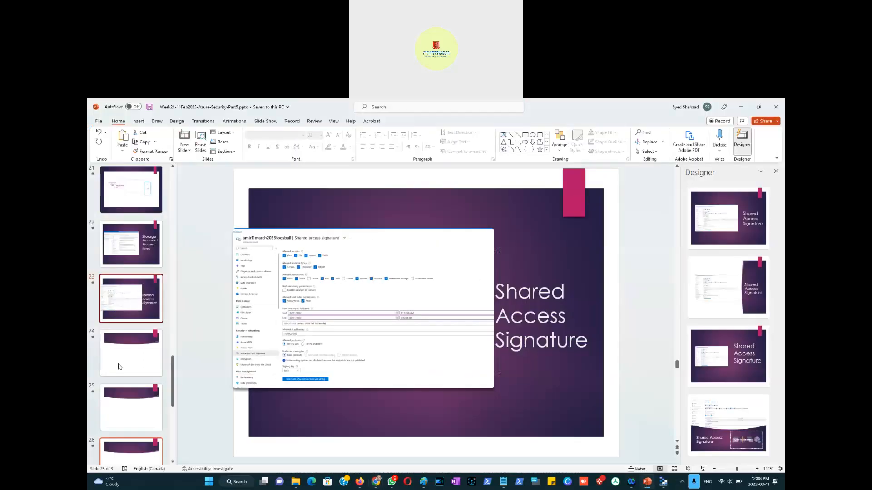
pyautogui.click(109, 355)
pyautogui.click(321, 230)
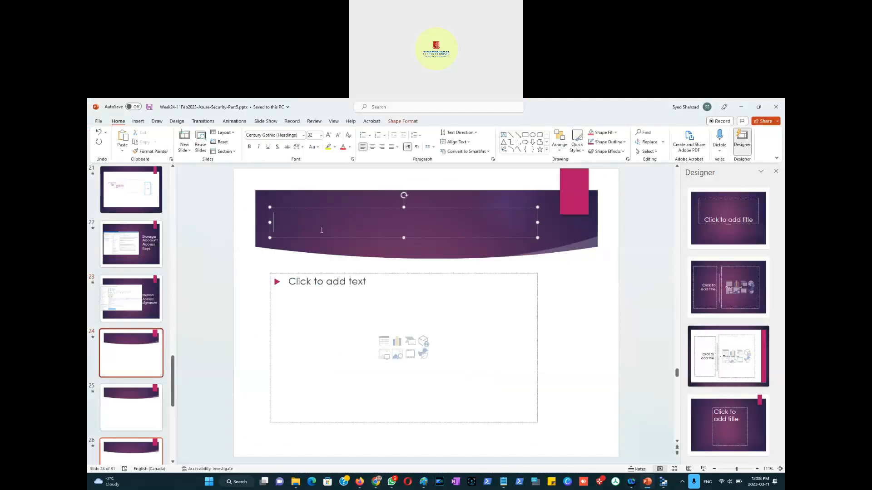
pyautogui.write('What')
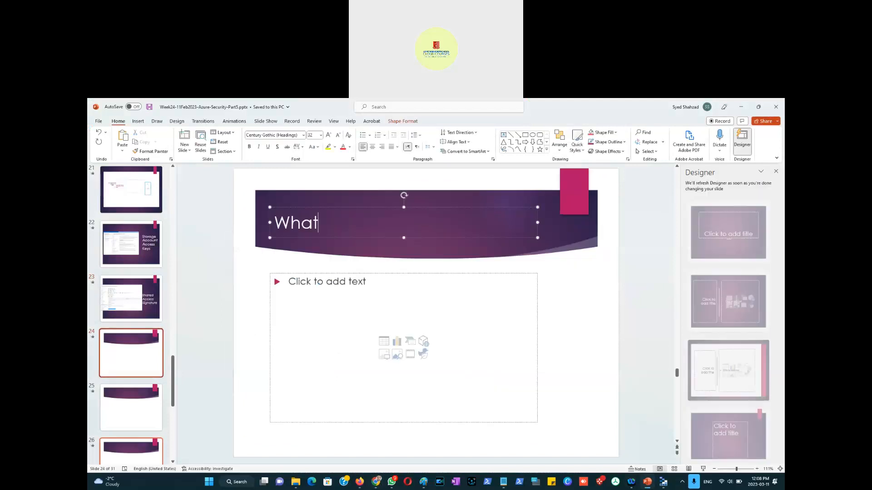
pyautogui.write(' is Microsoft')
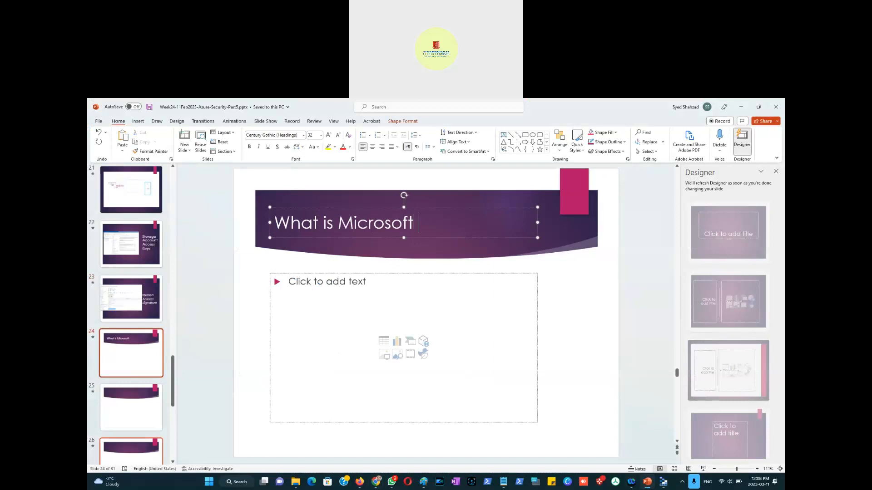
pyautogui.hotkey('alt', 'Tab')
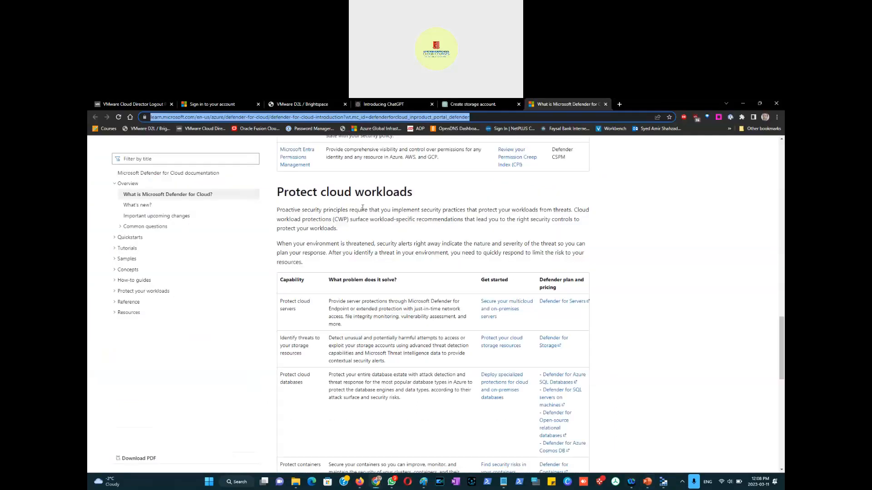
pyautogui.scroll(15, 374, 227)
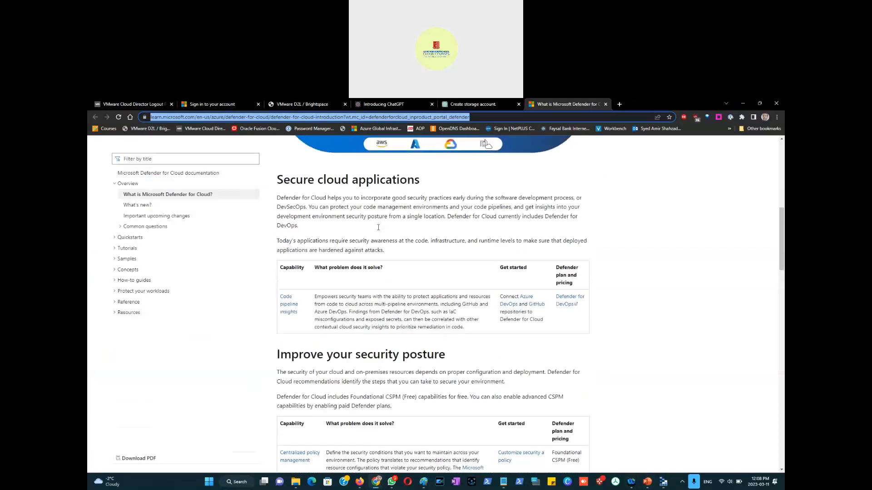
pyautogui.scroll(4, 378, 227)
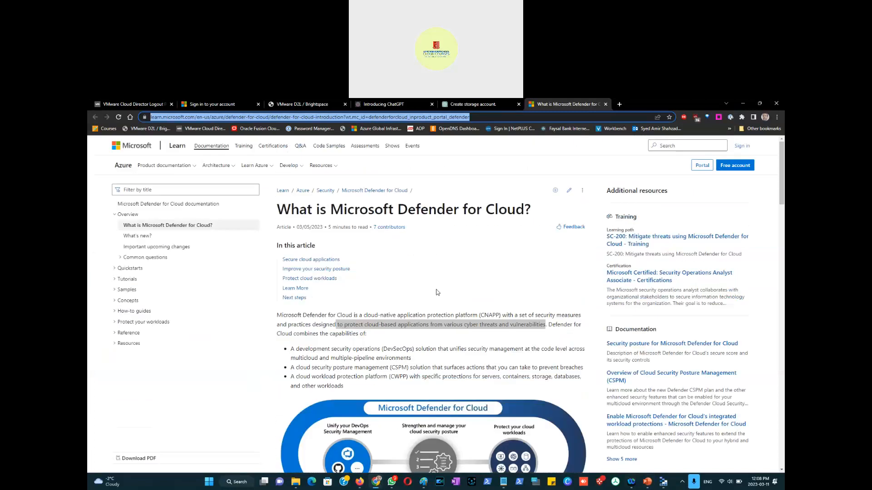
pyautogui.hotkey('alt', 'Tab')
pyautogui.write('De')
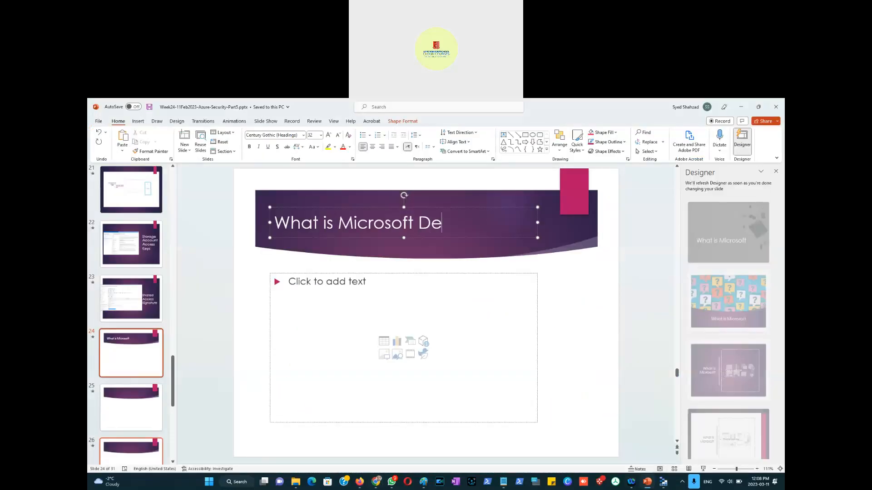
pyautogui.write('fender for Cloud')
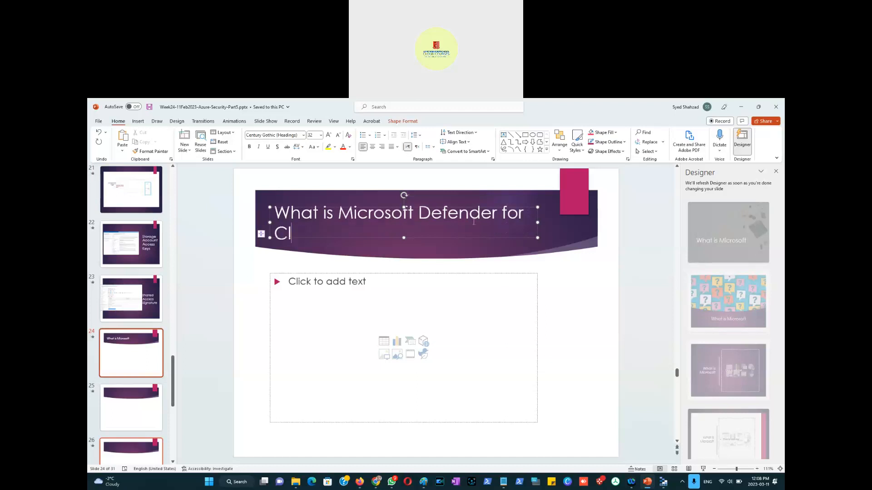
# Step: Paste the article's address into the slide's content placeholder
pyautogui.click(307, 302)
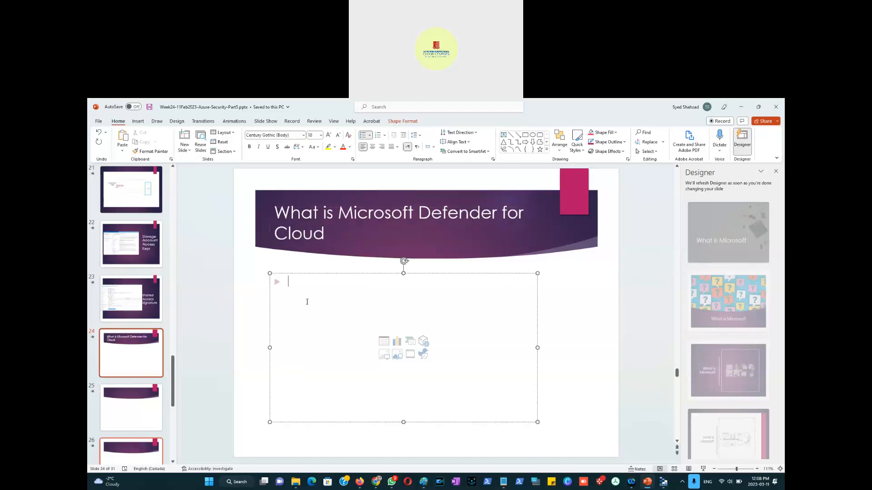
pyautogui.hotkey('ctrl', 'v')
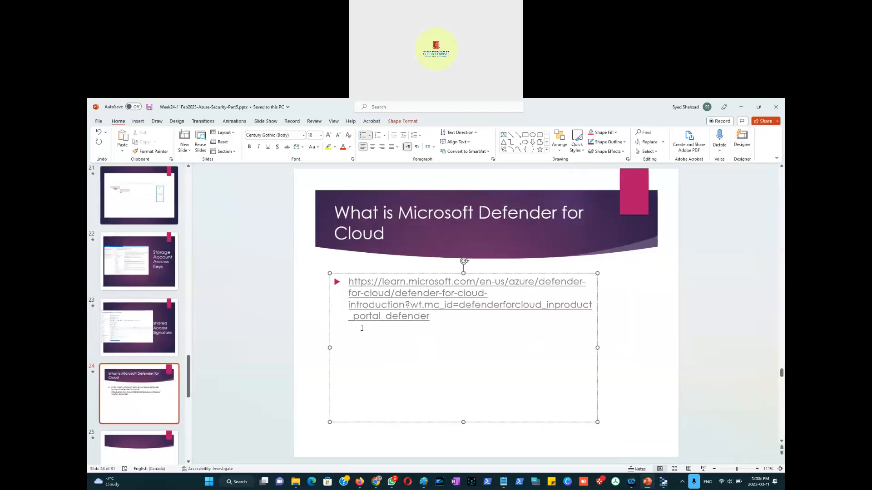
pyautogui.hotkey('alt', 'Tab')
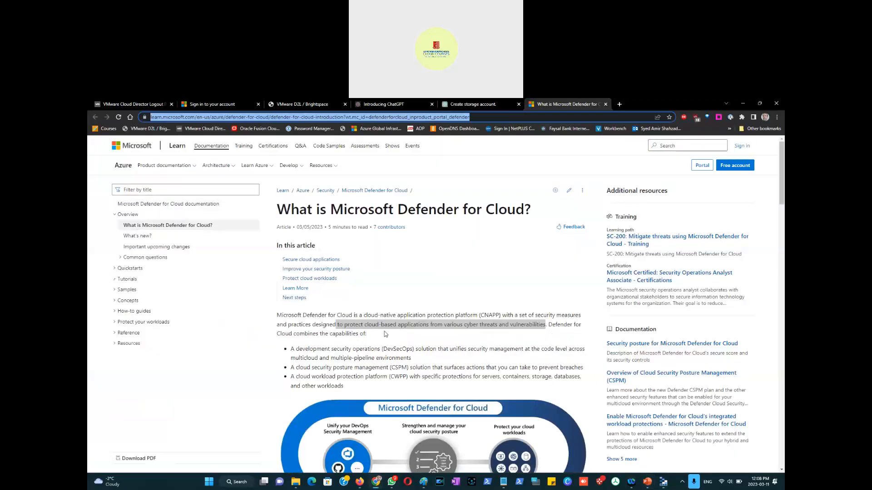
pyautogui.click(221, 103)
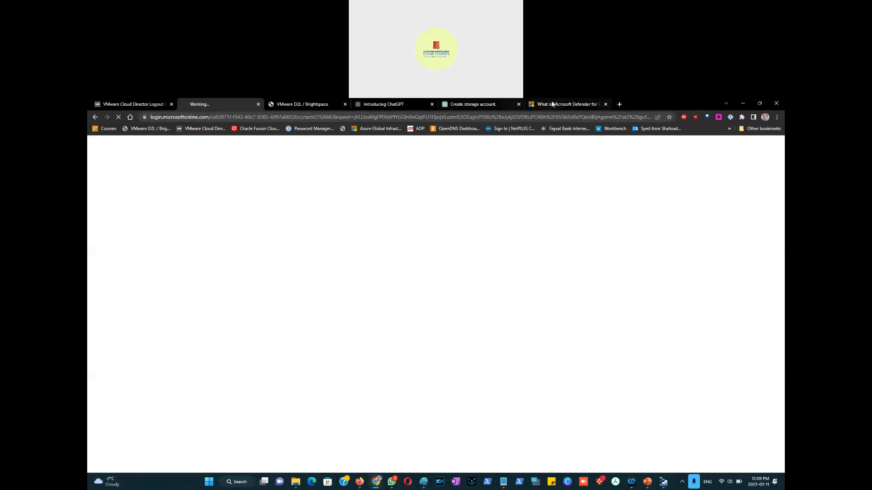
pyautogui.click(553, 104)
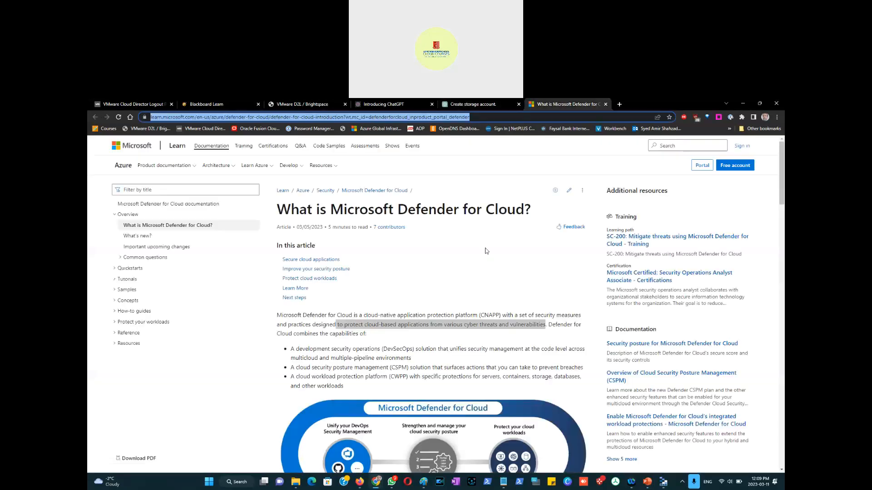
# Step: Switch back to the portal and open the storage account's security alerts from Defender for Cloud, then return
pyautogui.hotkey('alt', 'Tab')
pyautogui.hotkey('alt', 'Tab')
pyautogui.hotkey('alt', 'Tab')
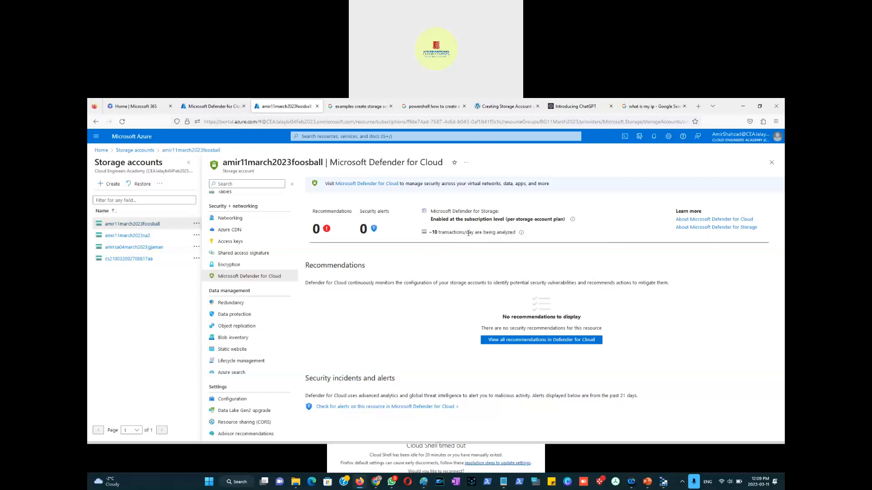
pyautogui.moveTo(522, 232)
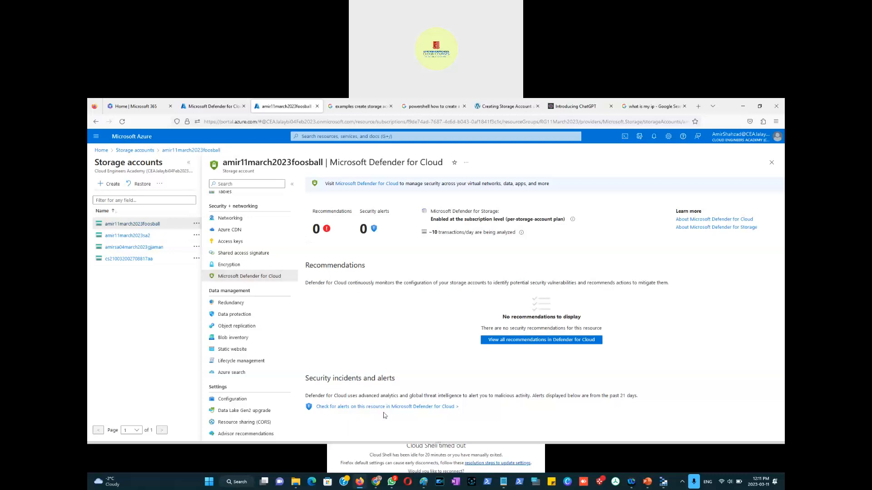
pyautogui.click(395, 408)
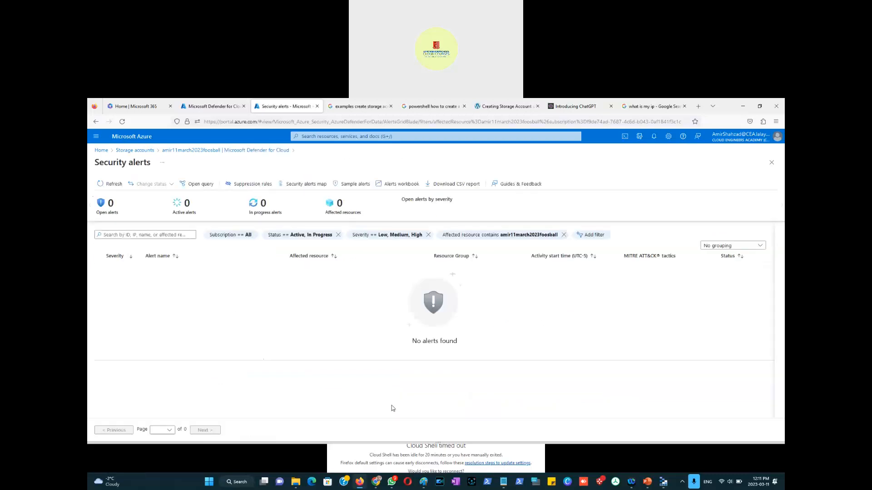
pyautogui.click(197, 156)
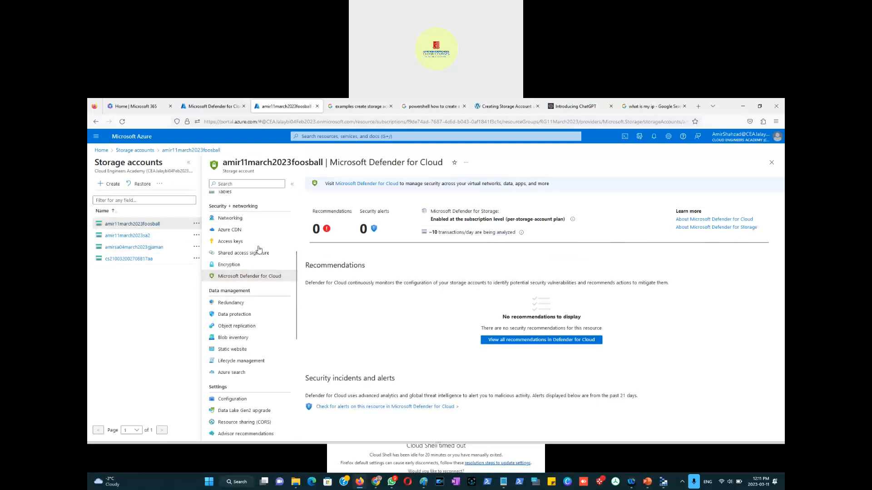
# Step: Open the storage account's Redundancy page and examine the available redundancy options
pyautogui.click(238, 304)
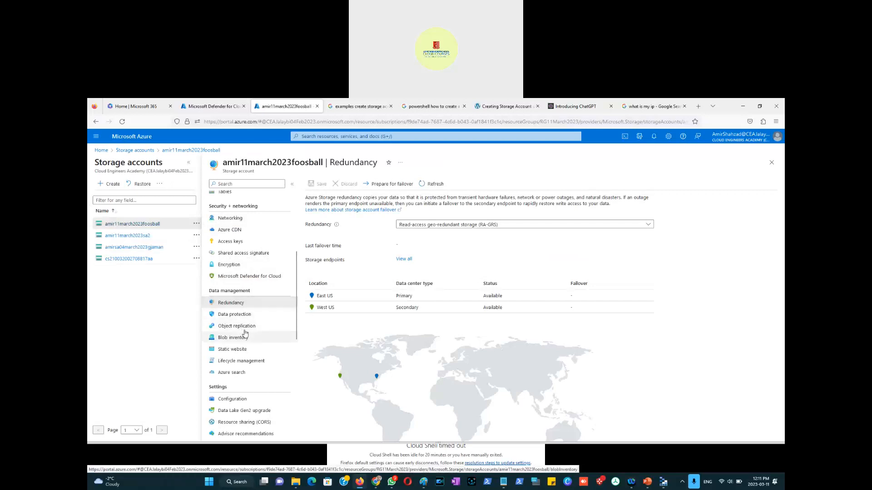
pyautogui.click(488, 224)
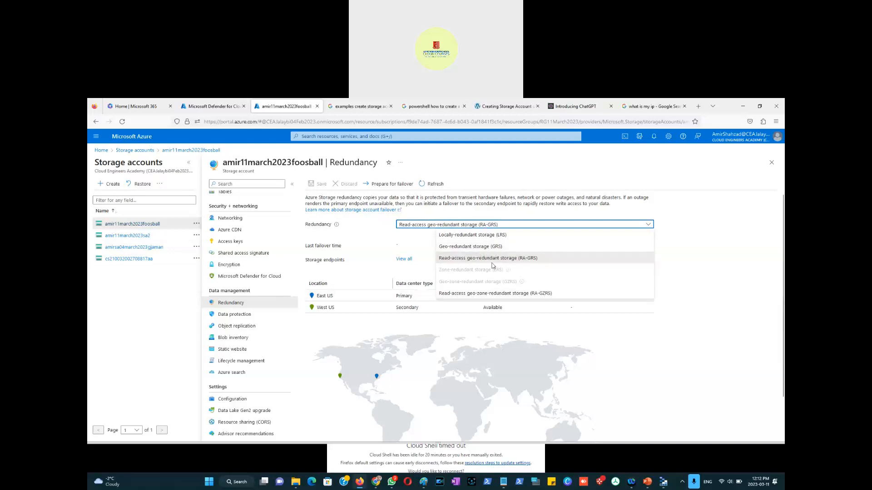
pyautogui.click(701, 246)
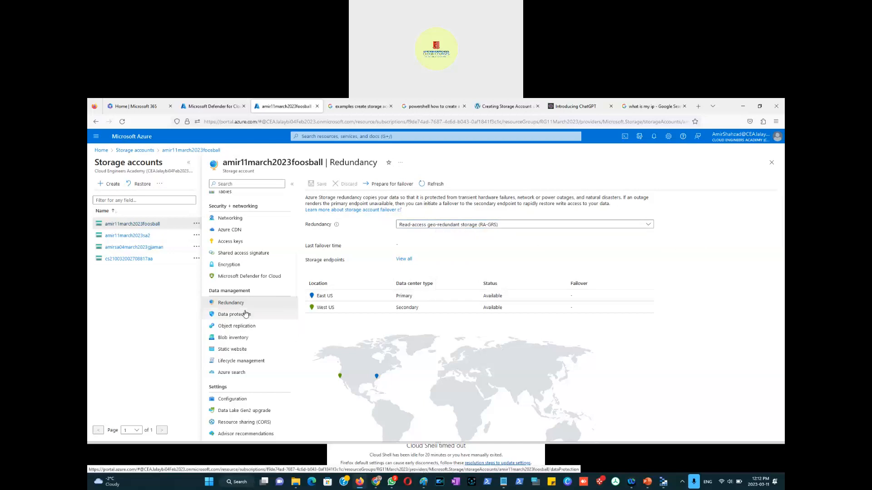
# Step: Try to enable permanent delete for soft deleted items in the Data protection settings and save
pyautogui.click(233, 319)
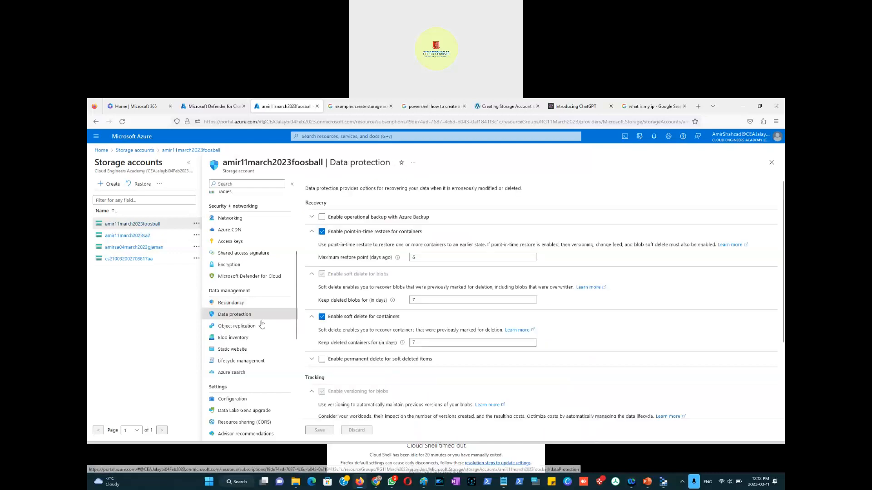
pyautogui.click(322, 218)
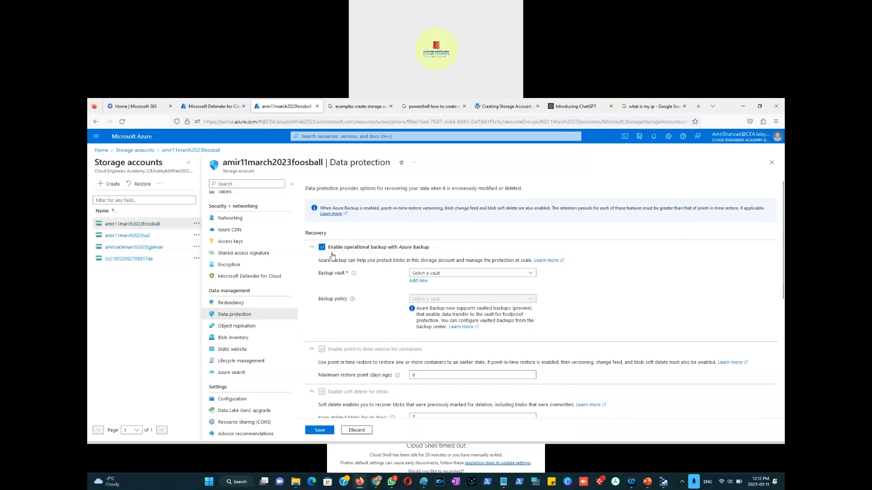
pyautogui.click(322, 248)
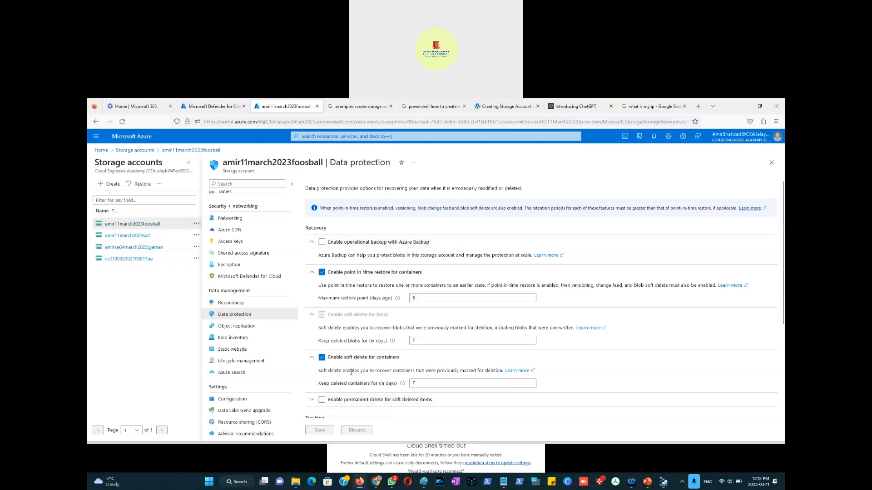
pyautogui.scroll(-1, 333, 391)
pyautogui.click(322, 363)
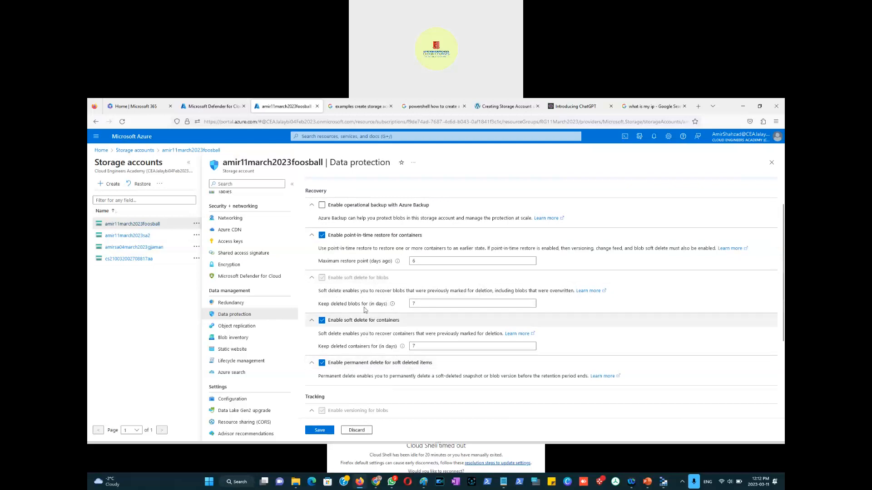
pyautogui.scroll(2, 366, 312)
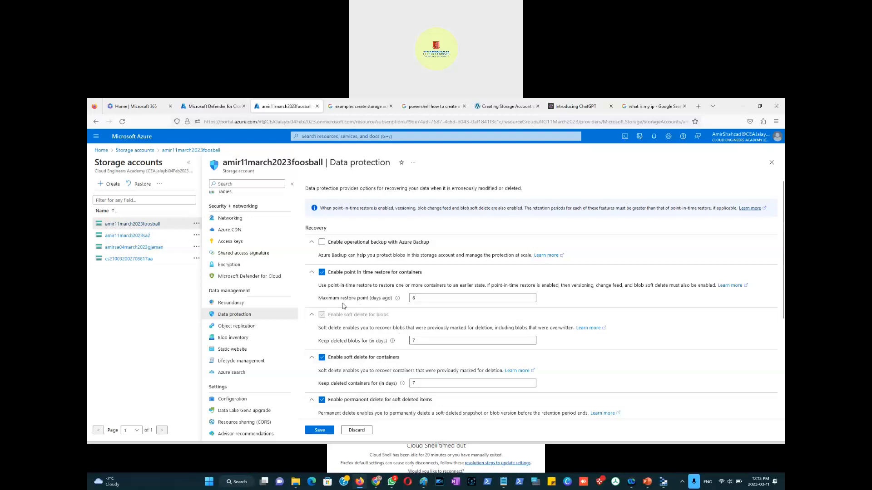
pyautogui.scroll(-3, 391, 409)
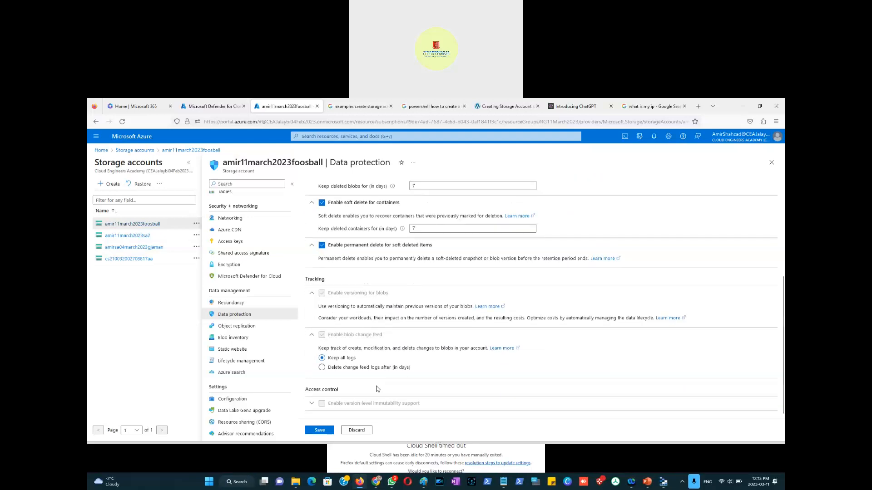
pyautogui.scroll(2, 355, 346)
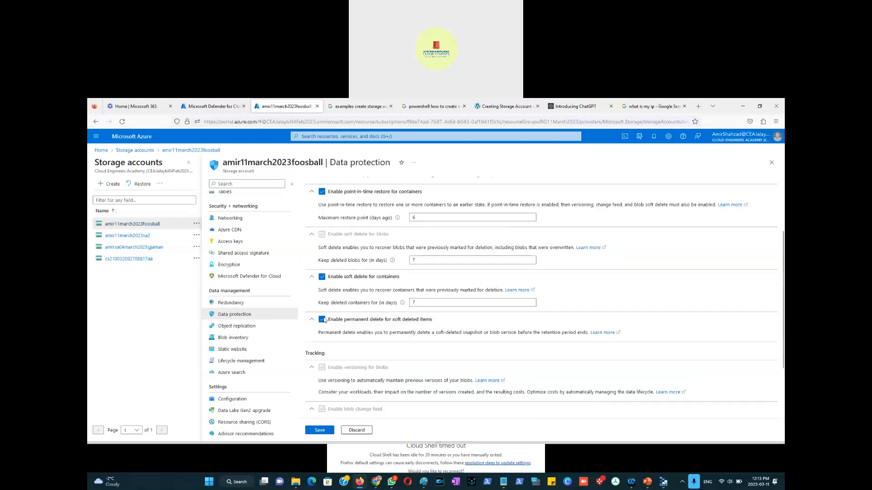
pyautogui.click(320, 430)
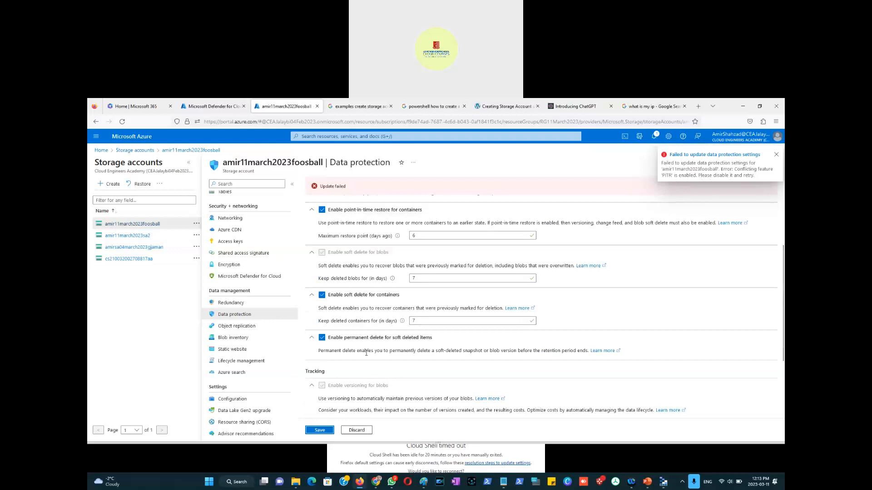
# Step: Clear point-in-time restore for containers and review the resulting soft delete and tracking options
pyautogui.scroll(-2, 370, 350)
pyautogui.scroll(4, 371, 347)
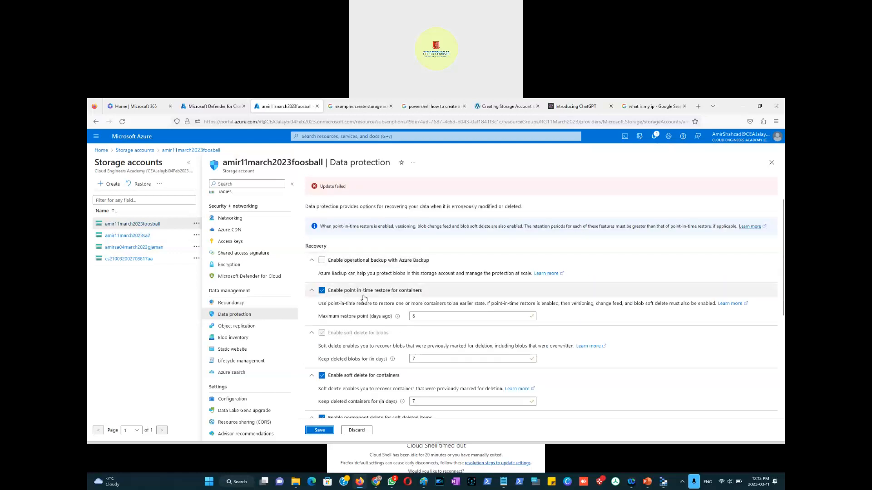
pyautogui.click(321, 291)
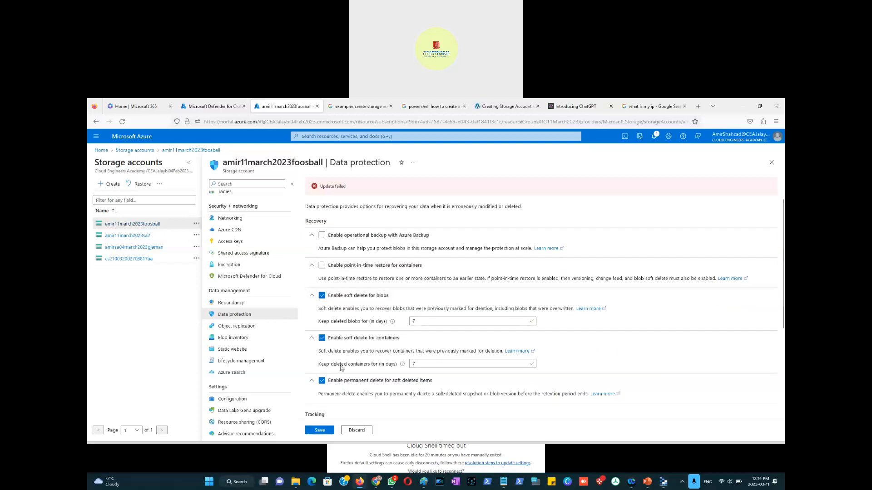
pyautogui.scroll(-5, 338, 327)
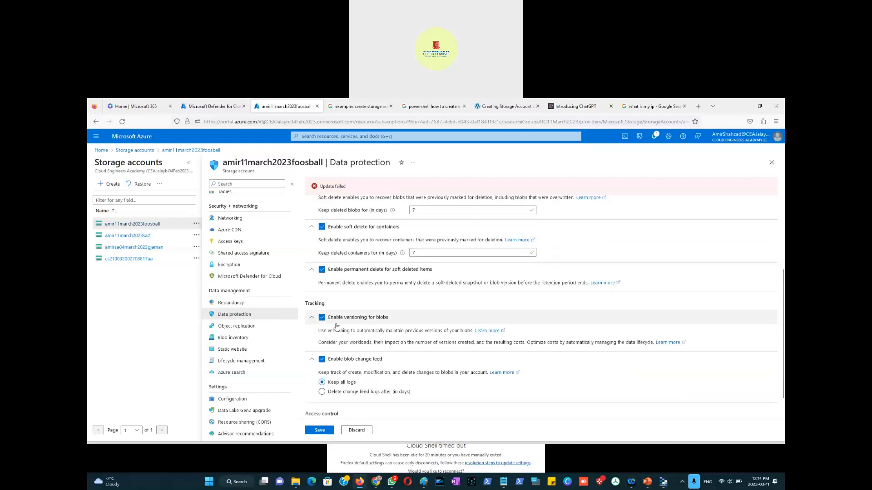
pyautogui.scroll(-1, 336, 327)
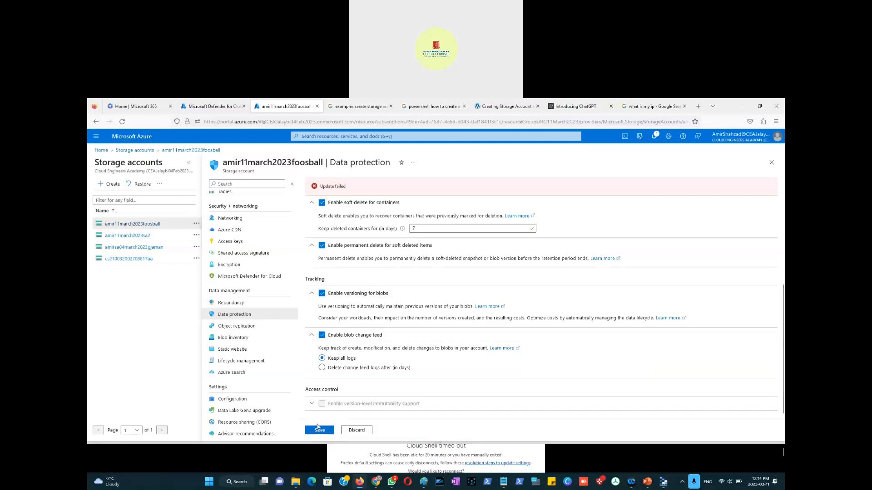
# Step: Open the storage account's Object replication page
pyautogui.click(241, 326)
pyautogui.click(468, 313)
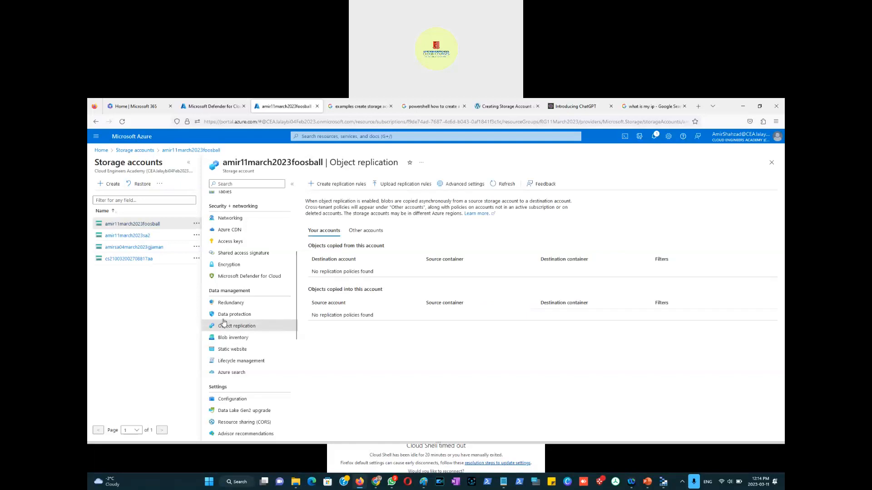
# Step: Reopen Data protection and set the deleted containers retention to 7 days
pyautogui.click(234, 314)
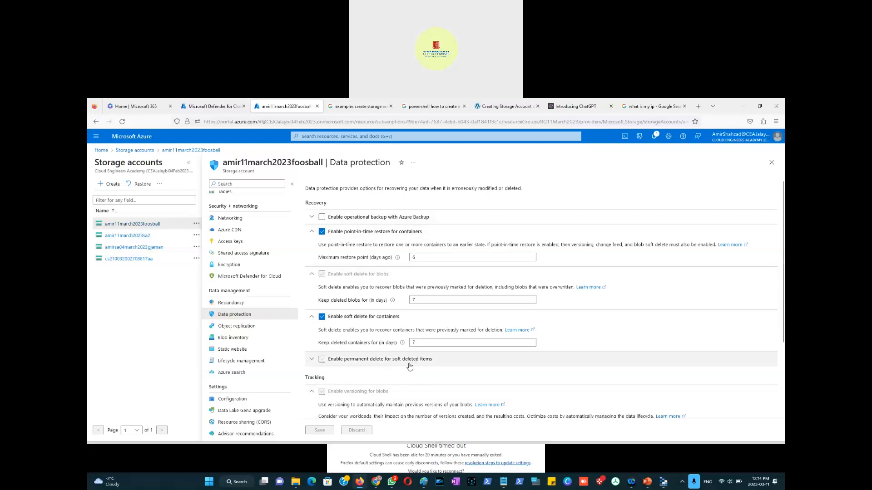
pyautogui.click(414, 343)
pyautogui.write('7')
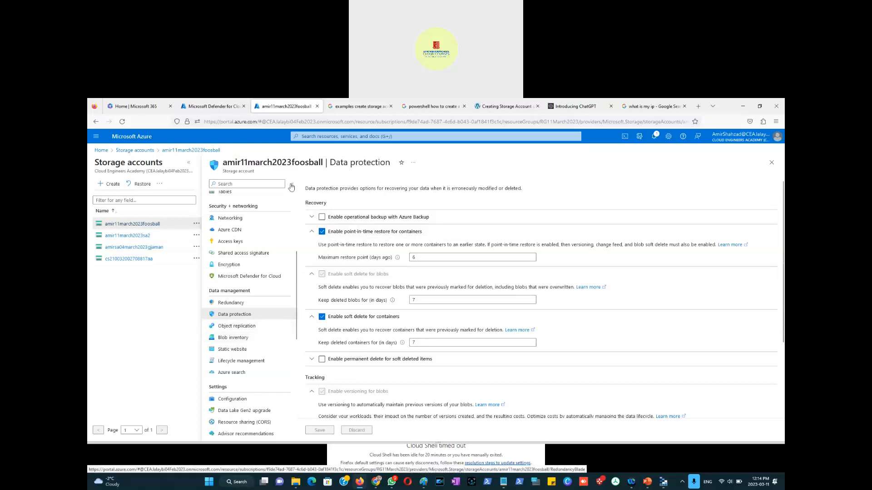
# Step: Delete the aalesdept container from the storage account's Containers list
pyautogui.scroll(4, 234, 273)
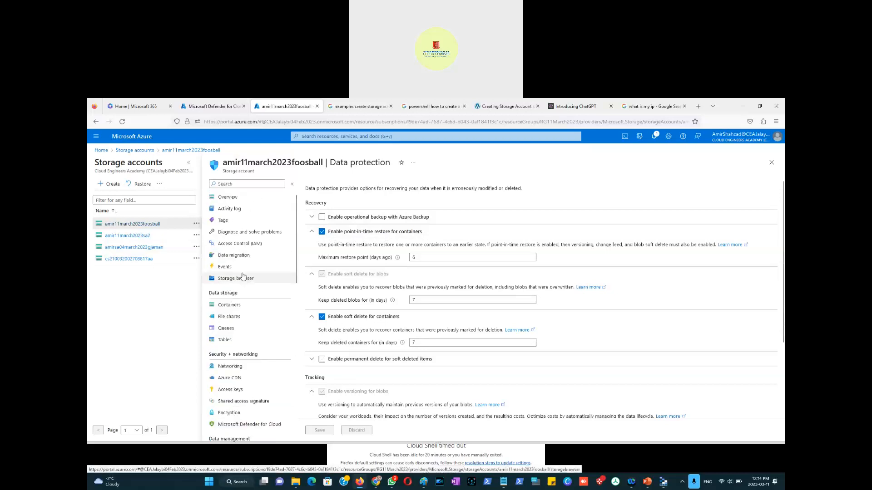
pyautogui.click(235, 304)
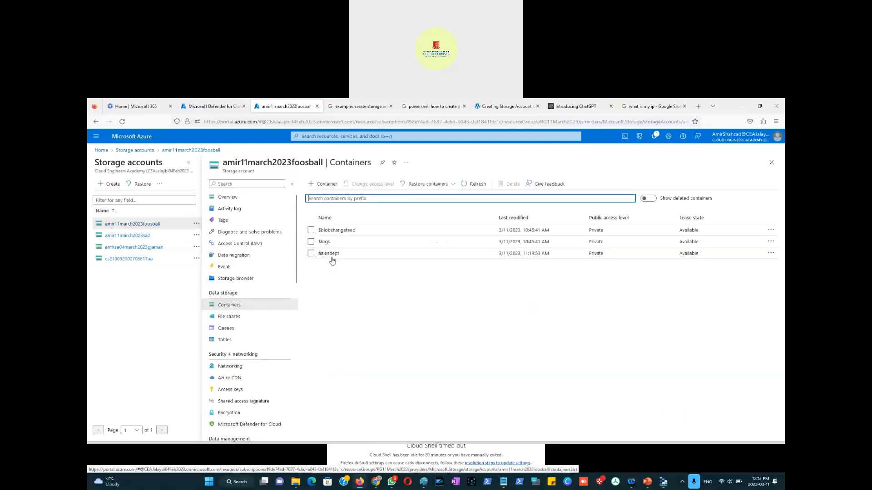
pyautogui.click(311, 252)
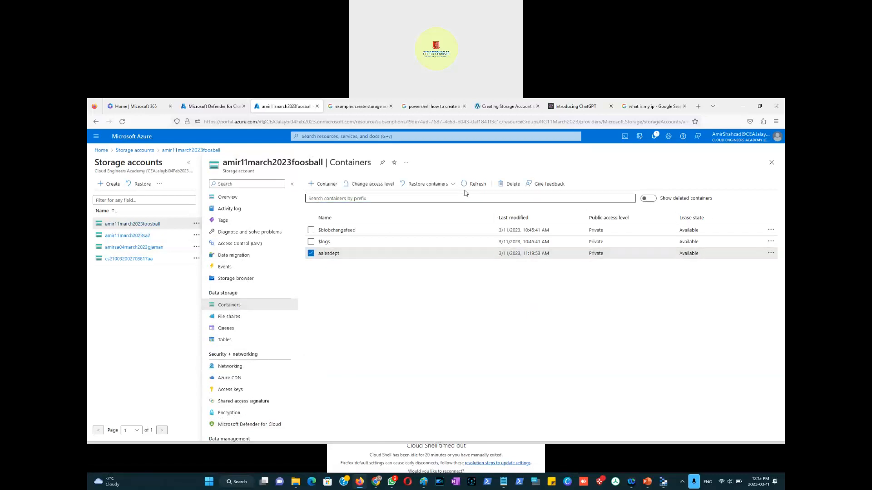
pyautogui.click(498, 186)
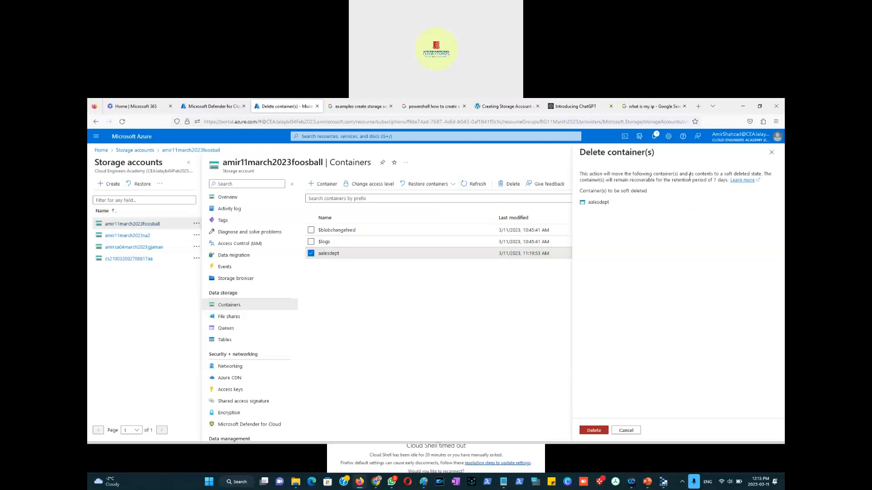
pyautogui.moveTo(723, 174); pyautogui.dragTo(762, 172)
pyautogui.moveTo(692, 183); pyautogui.dragTo(725, 180)
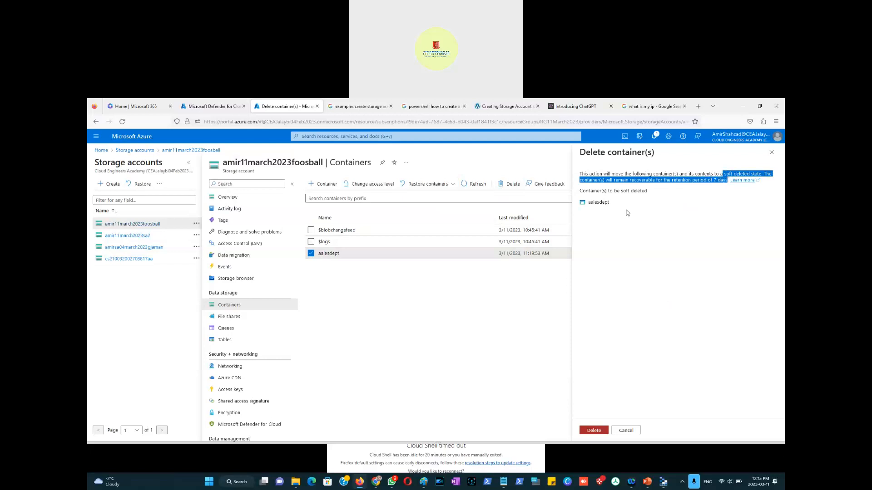
pyautogui.click(591, 431)
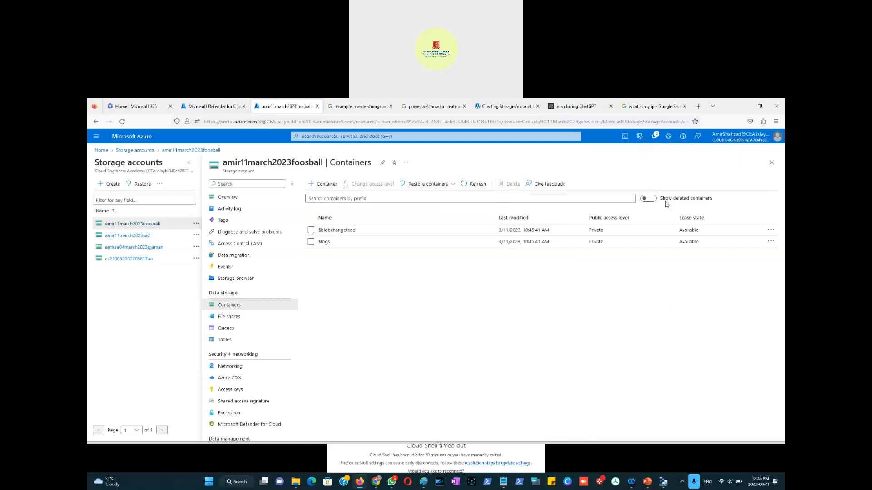
# Step: Show deleted containers and restore the aalesdept container with point-in-time restore, confirming to proceed
pyautogui.click(650, 201)
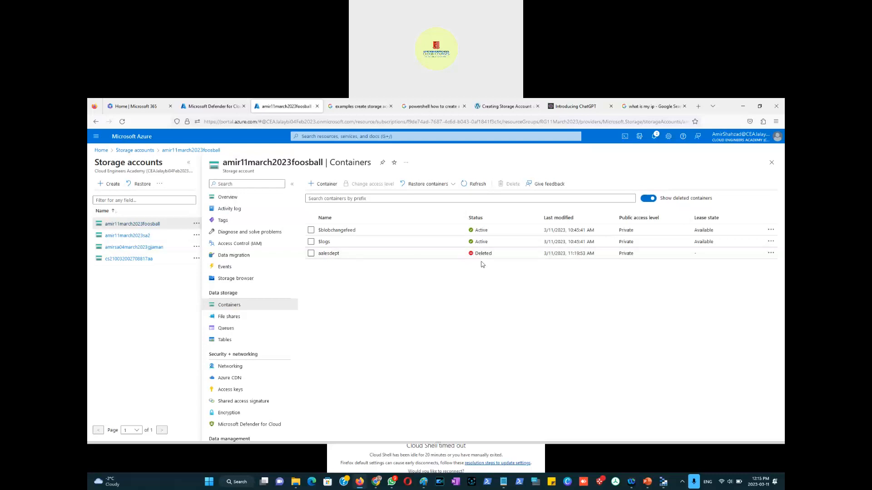
pyautogui.click(310, 254)
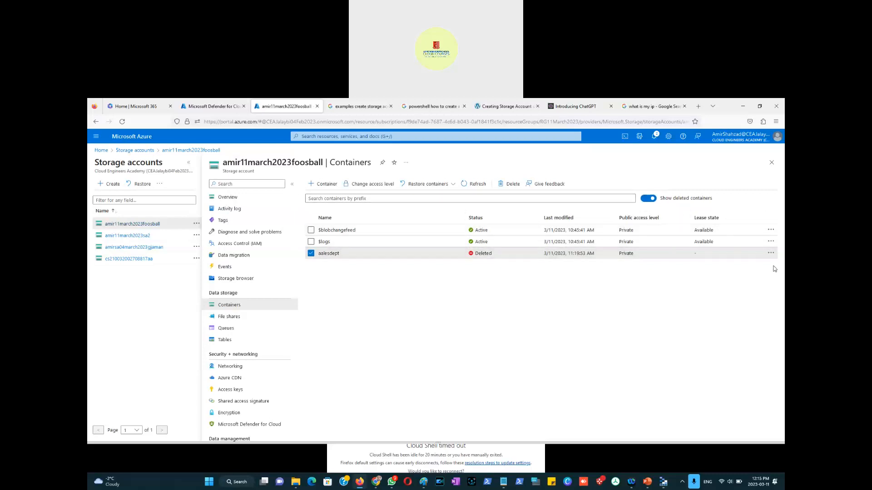
pyautogui.click(452, 187)
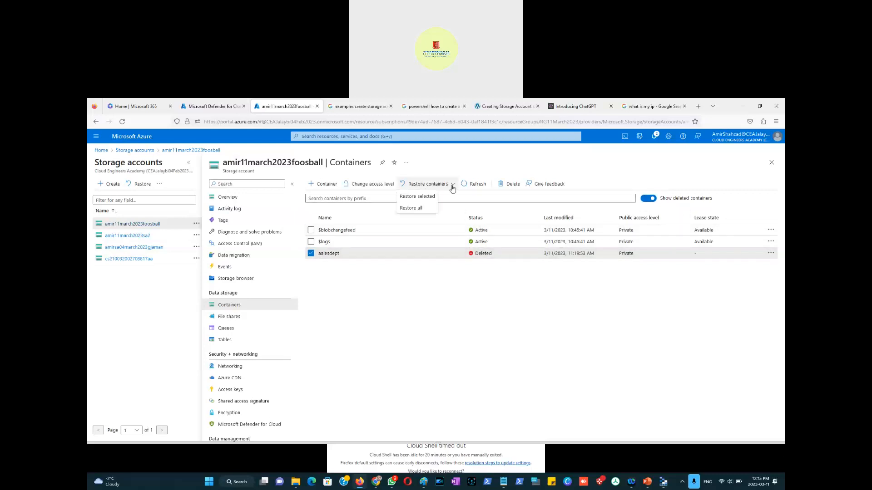
pyautogui.click(422, 198)
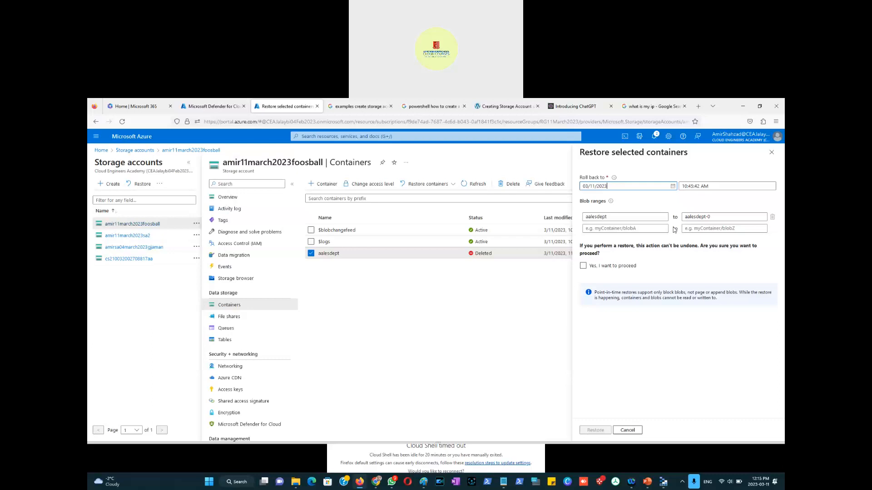
pyautogui.click(603, 268)
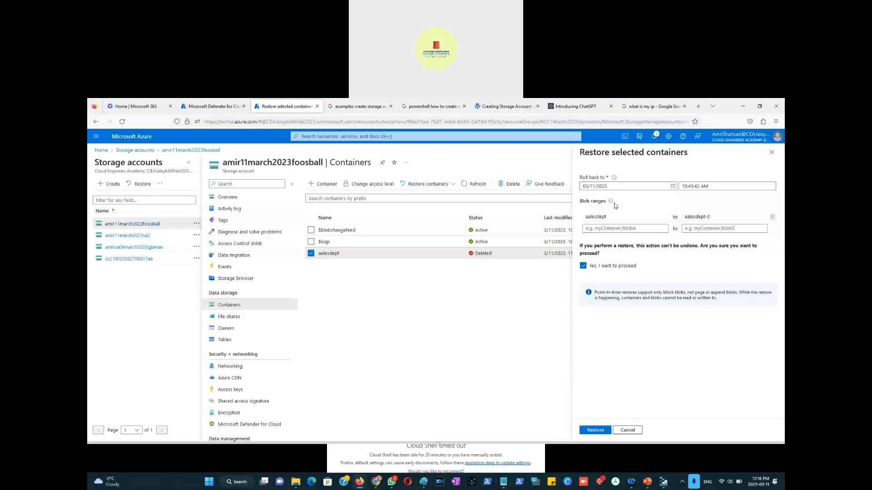
pyautogui.moveTo(611, 205)
pyautogui.click(592, 434)
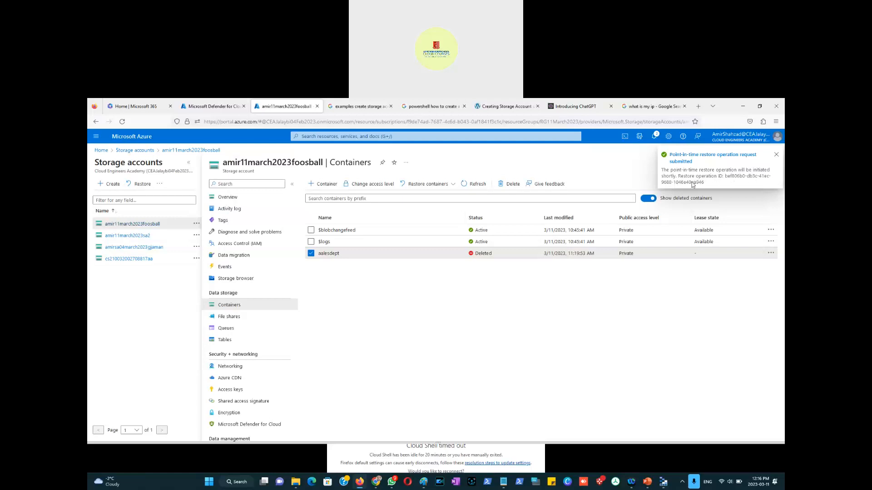
pyautogui.click(650, 200)
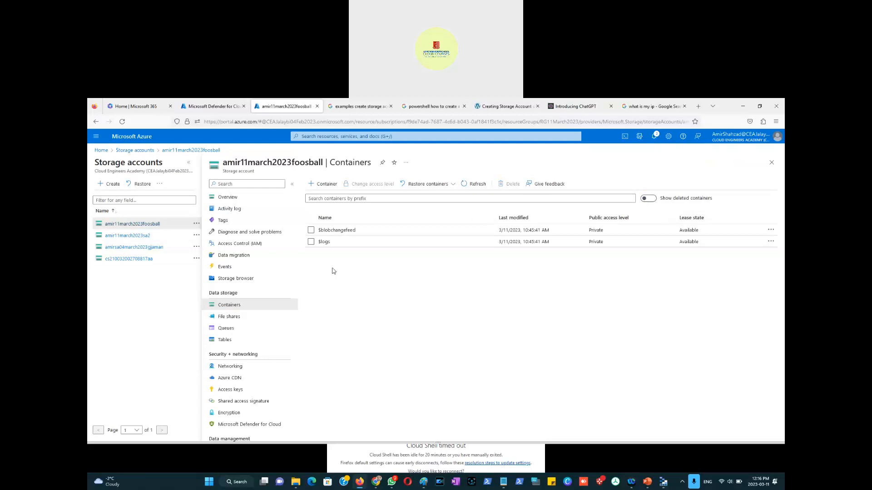
# Step: Refresh the storage account's containers list and reopen its Data protection page
pyautogui.click(470, 188)
pyautogui.click(471, 188)
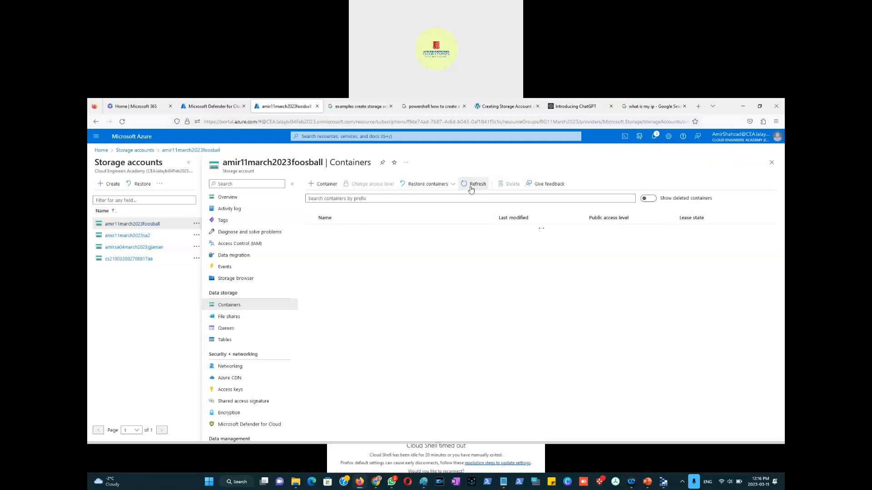
pyautogui.click(470, 188)
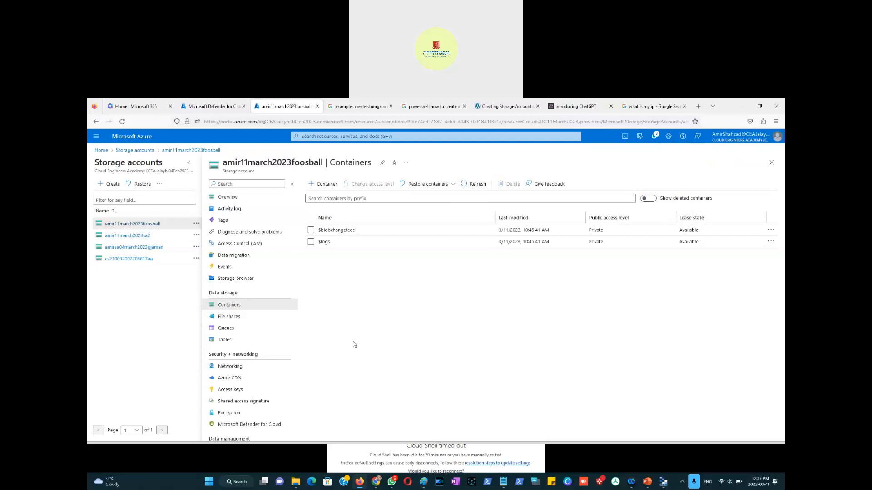
pyautogui.scroll(-5, 266, 337)
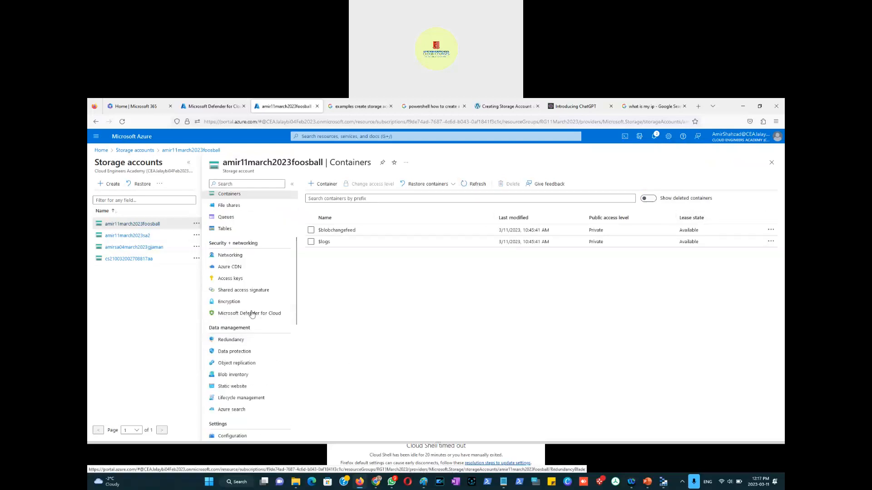
pyautogui.click(238, 353)
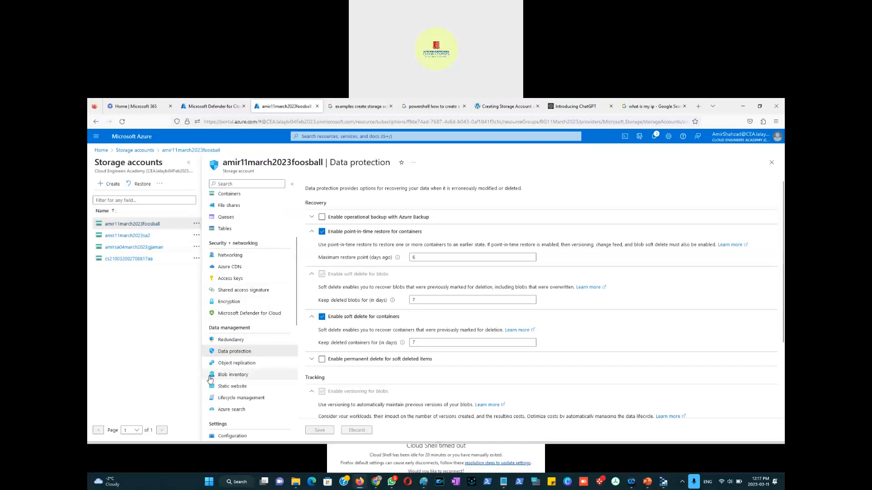
# Step: Browse the Object replication, Blob inventory, Static website and Azure search pages of the storage account
pyautogui.scroll(-3, 210, 379)
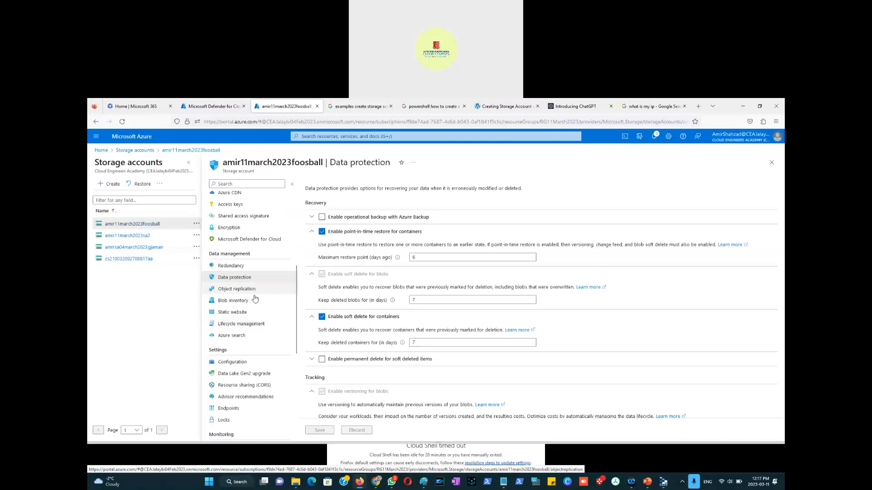
pyautogui.click(252, 293)
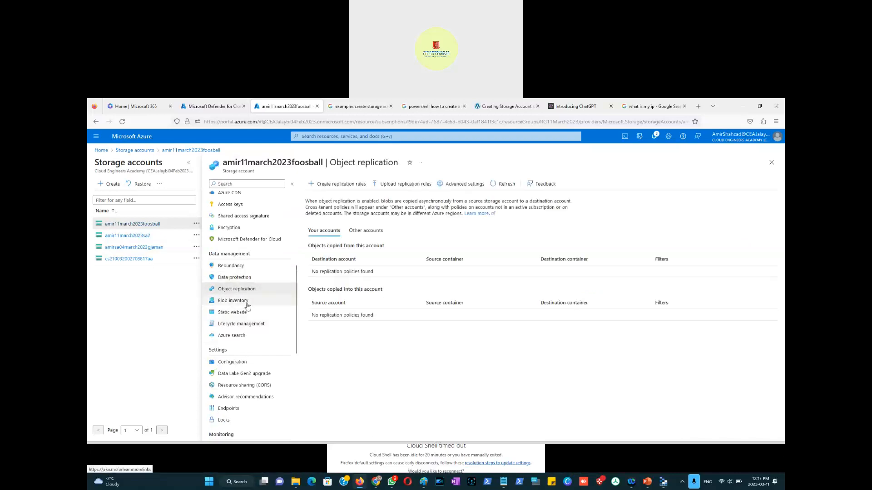
pyautogui.click(248, 303)
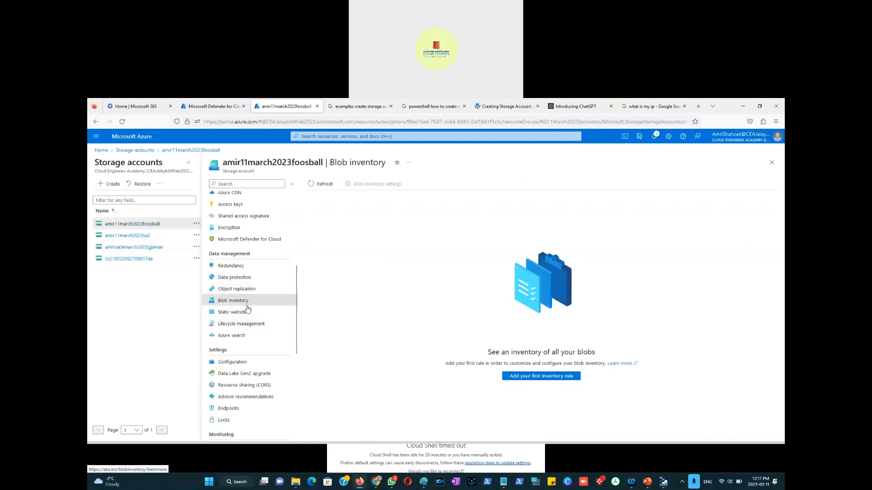
pyautogui.click(245, 324)
pyautogui.click(246, 313)
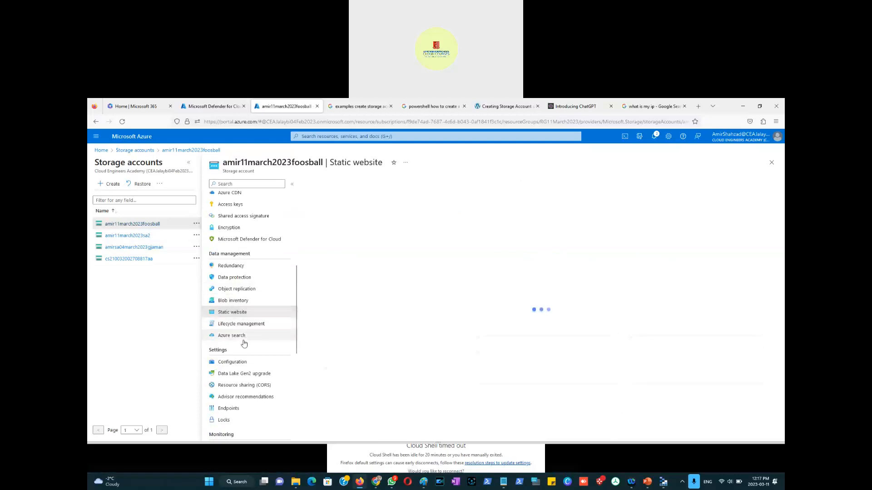
pyautogui.click(245, 336)
pyautogui.scroll(-1, 256, 336)
pyautogui.scroll(-2, 256, 337)
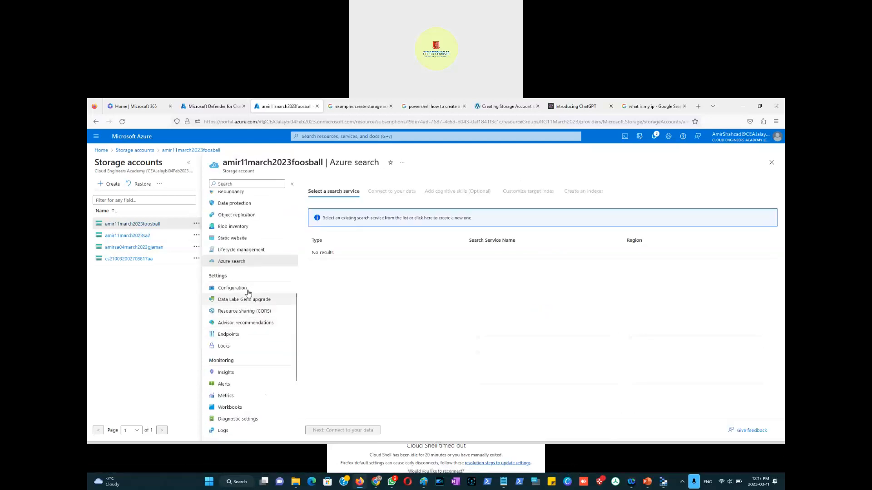
# Step: Browse the Configuration, Data Lake Gen2 upgrade, CORS, Advisor recommendations and Endpoints pages of the storage account
pyautogui.click(248, 289)
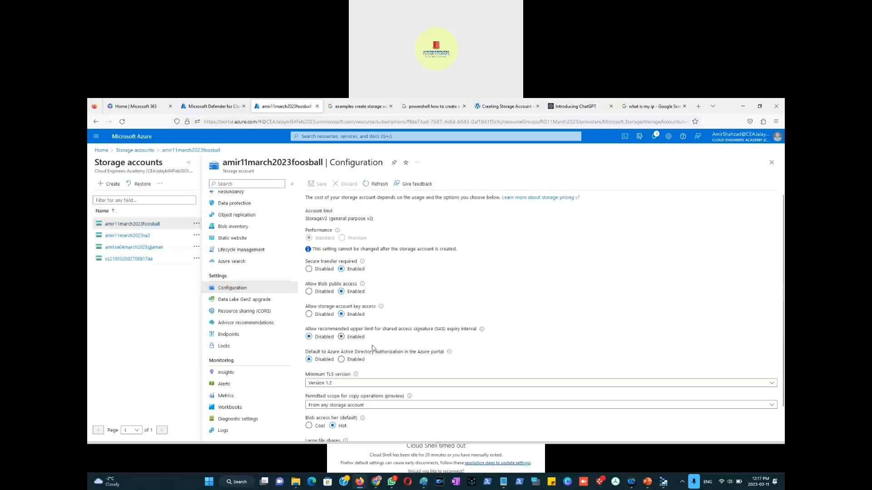
pyautogui.scroll(-1, 404, 357)
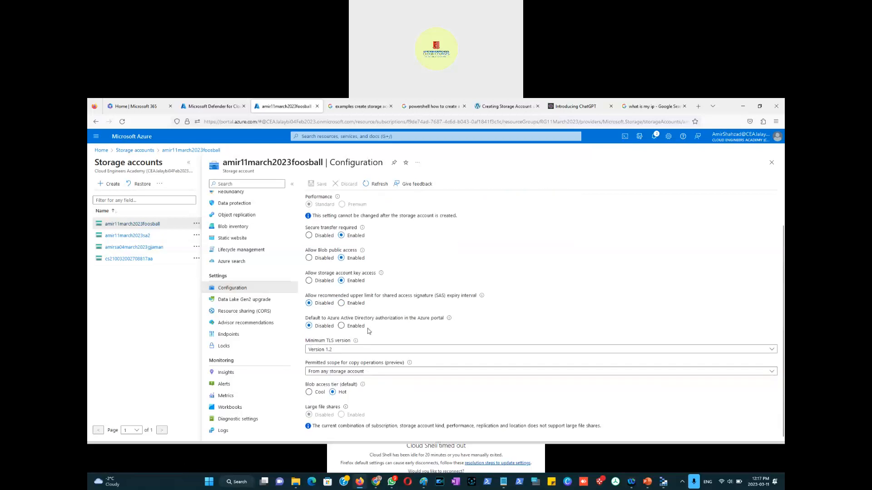
pyautogui.click(237, 304)
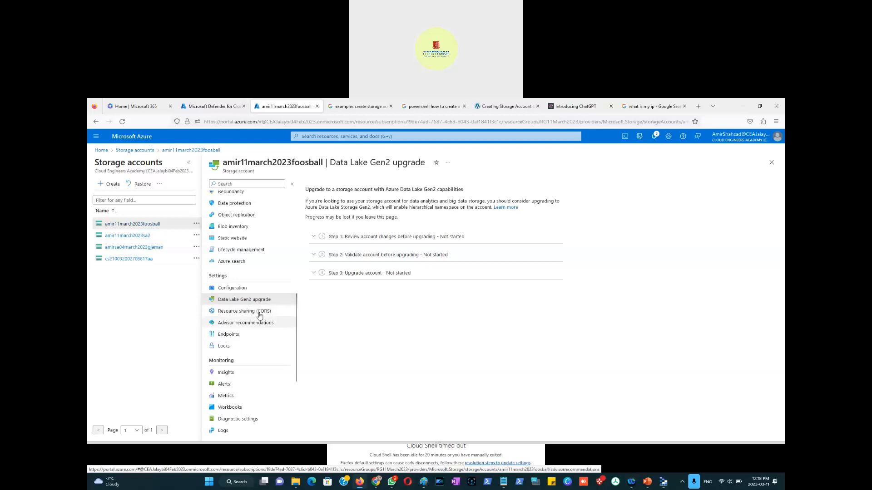
pyautogui.click(259, 313)
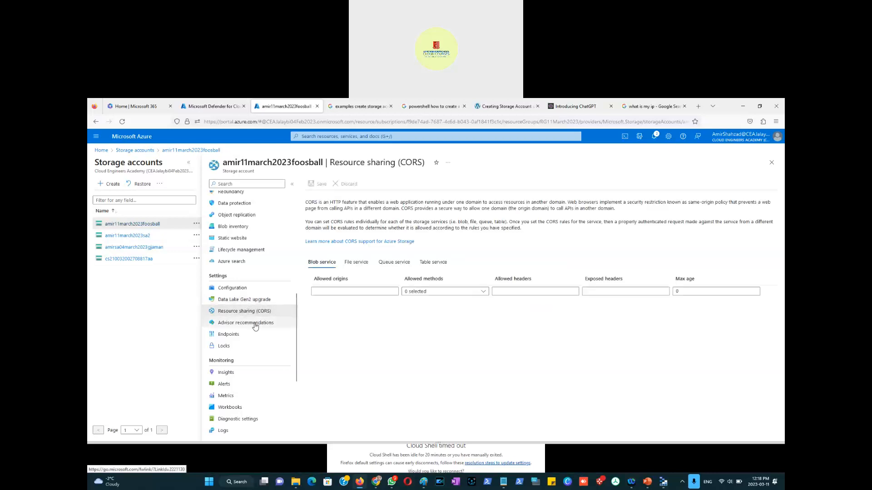
pyautogui.click(255, 324)
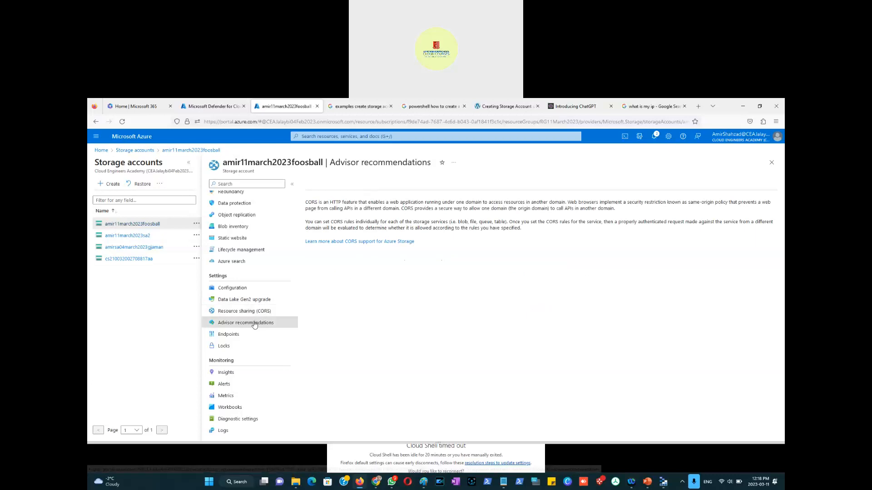
pyautogui.click(229, 335)
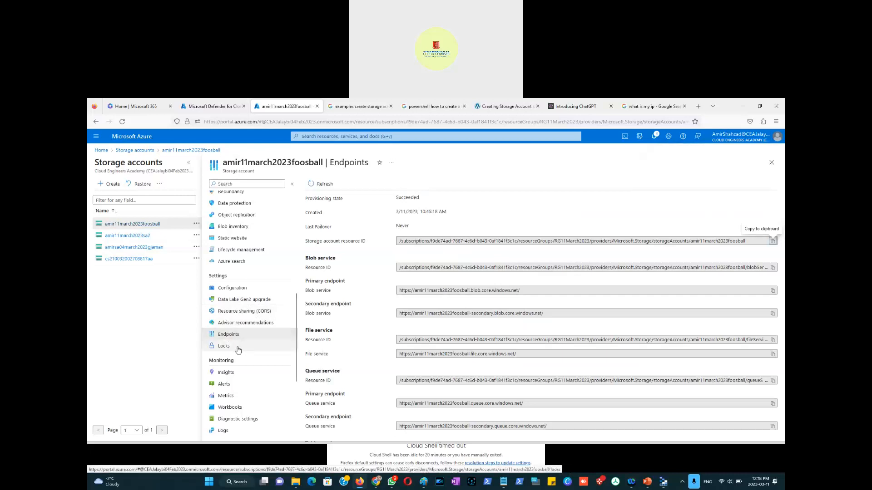
# Step: Add a Read-only lock named ReadOnly with the note "Make this Storage Account ReadOnly" to the storage account
pyautogui.click(237, 348)
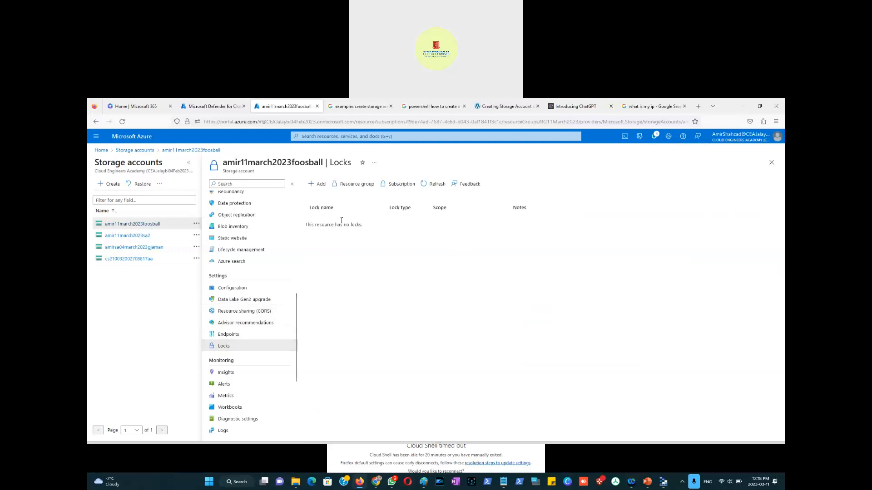
pyautogui.click(320, 186)
pyautogui.click(417, 229)
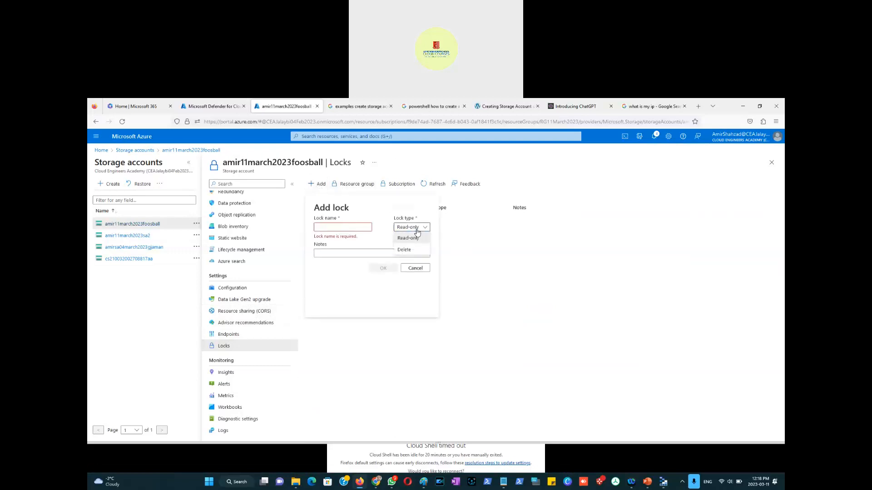
pyautogui.click(361, 225)
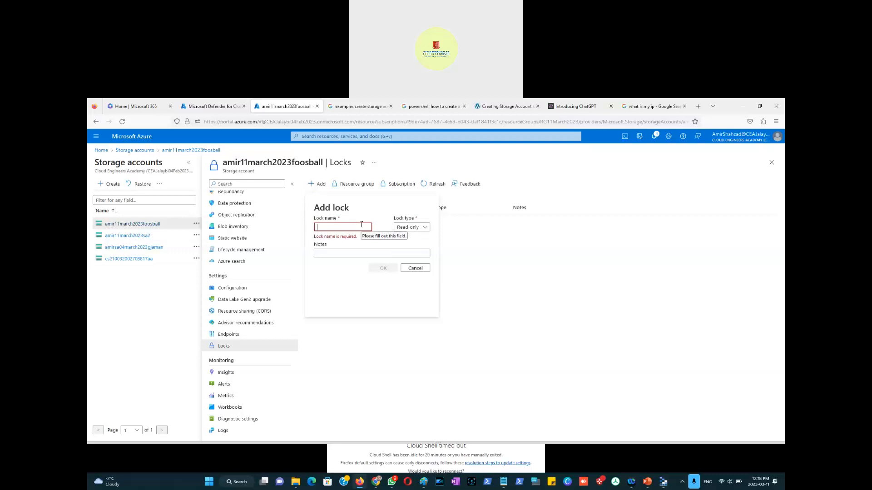
pyautogui.write('ReadOnly')
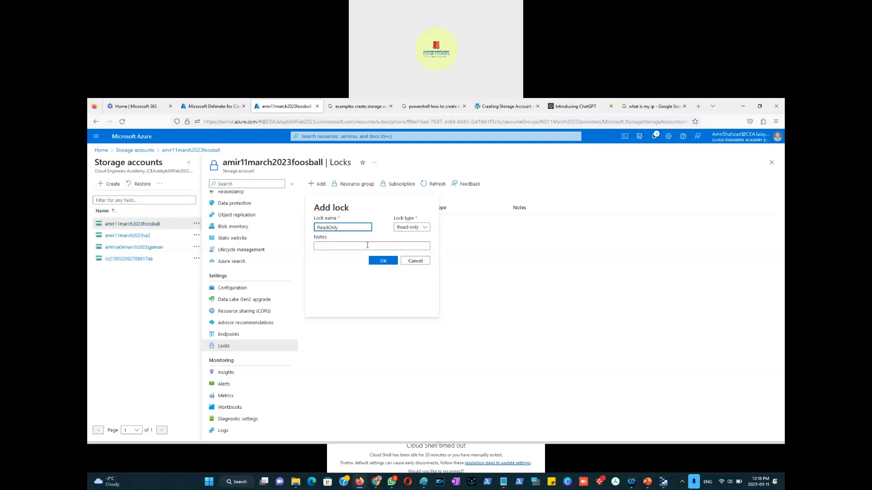
pyautogui.click(367, 245)
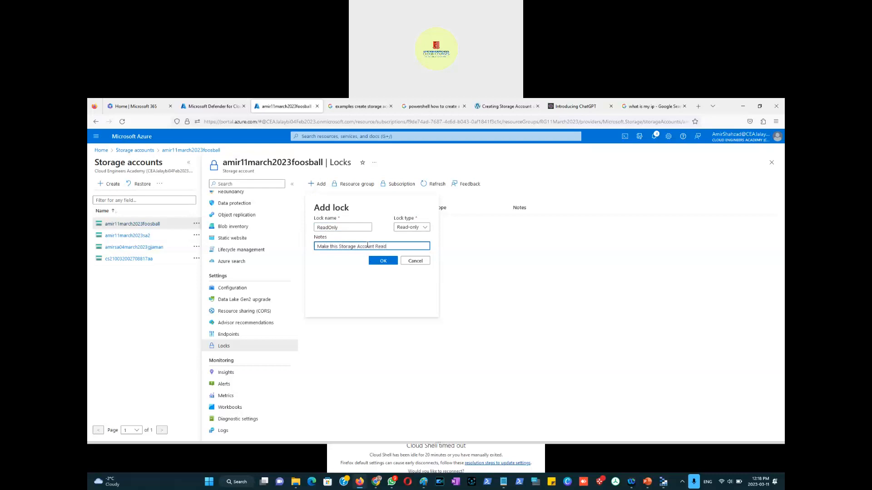
pyautogui.click(389, 263)
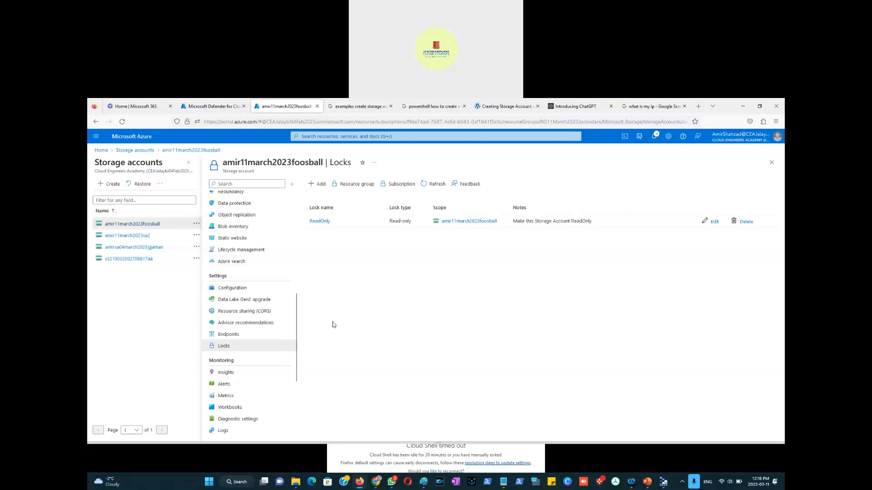
# Step: Switch between storage accounts, open the amir11march2023foosball Containers page and select the error details text
pyautogui.click(121, 235)
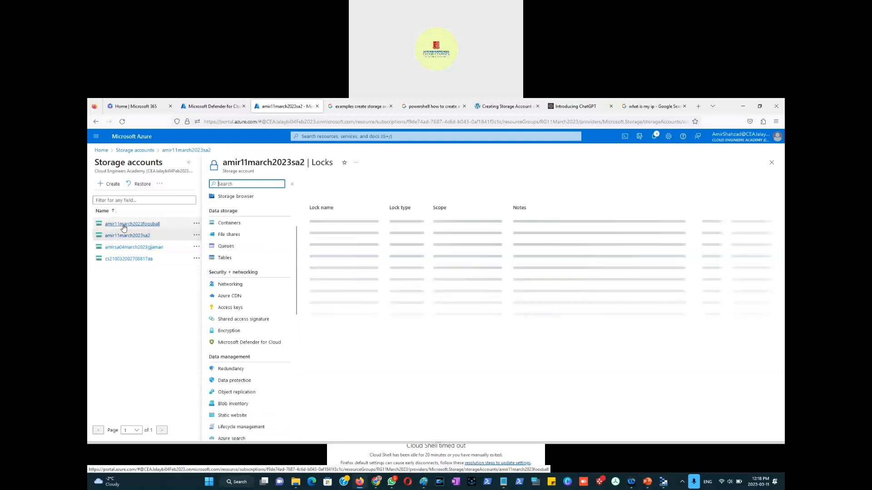
pyautogui.click(123, 225)
pyautogui.click(241, 227)
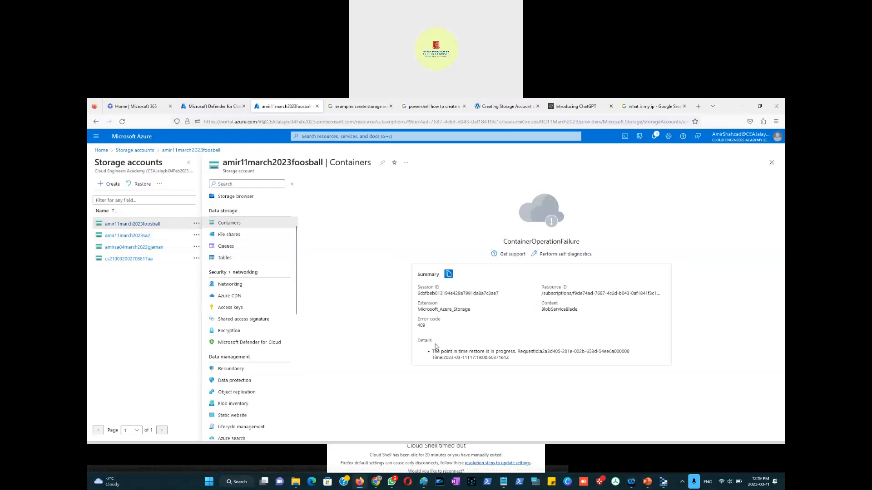
pyautogui.moveTo(432, 352); pyautogui.dragTo(519, 353)
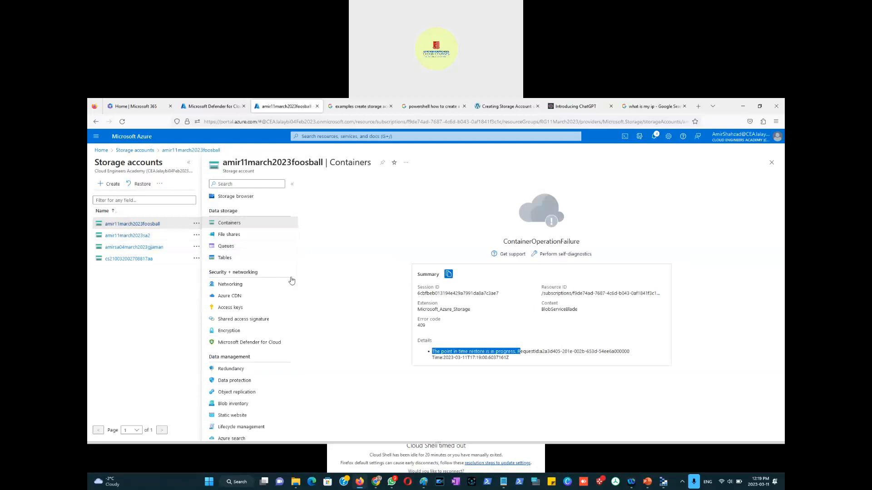
# Step: Try to create a new file share named test in the storage account
pyautogui.click(237, 236)
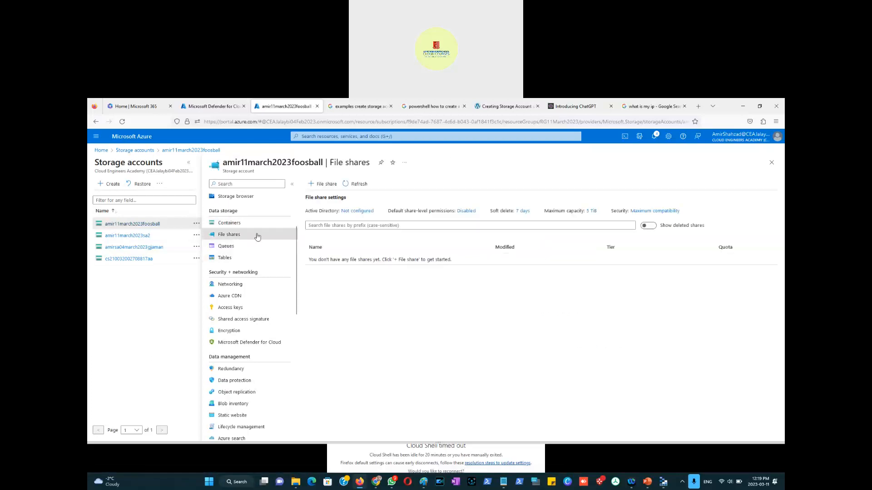
pyautogui.click(323, 185)
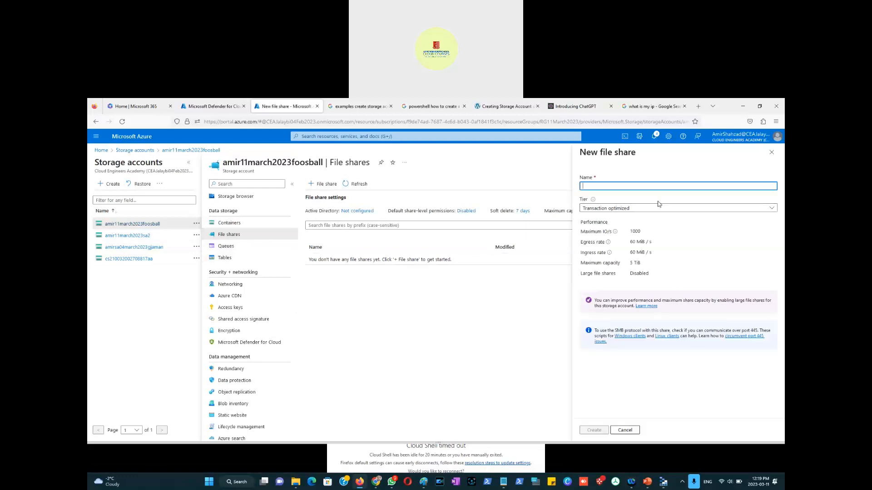
pyautogui.write('test')
pyautogui.click(598, 431)
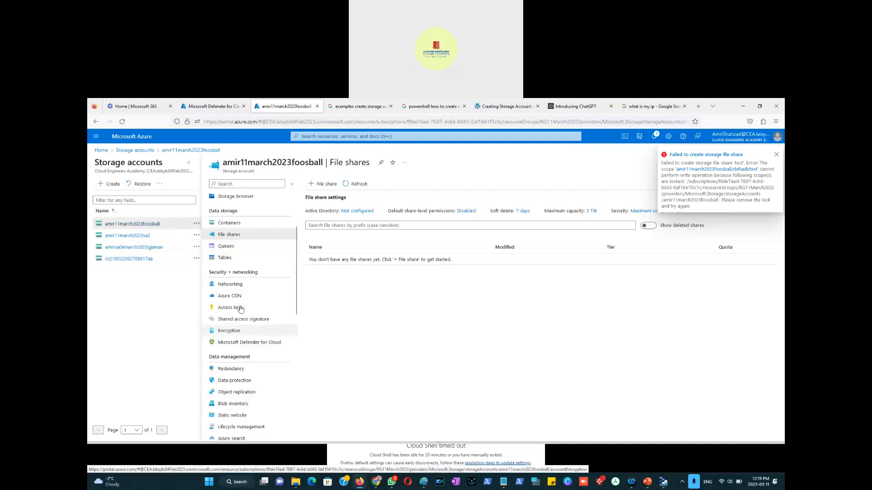
# Step: Return to the storage account's Locks page, refresh it and delete the ReadOnly lock
pyautogui.scroll(-1, 241, 328)
pyautogui.scroll(-1, 241, 328)
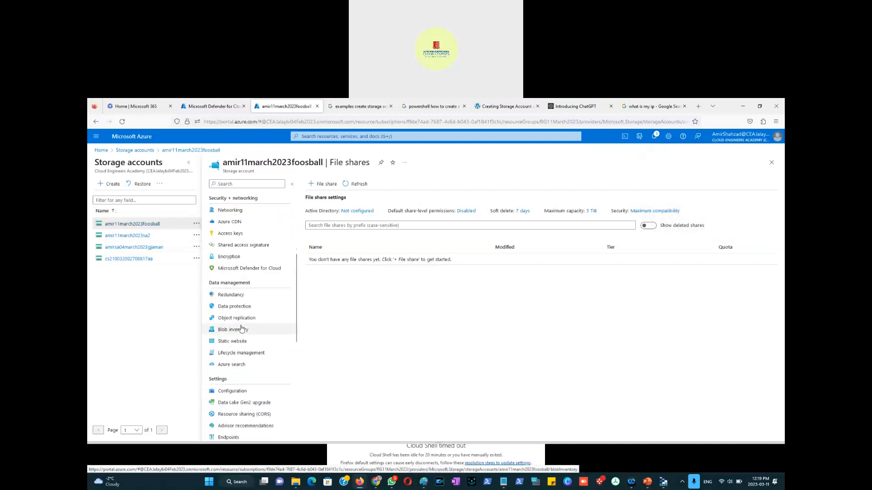
pyautogui.scroll(-2, 242, 327)
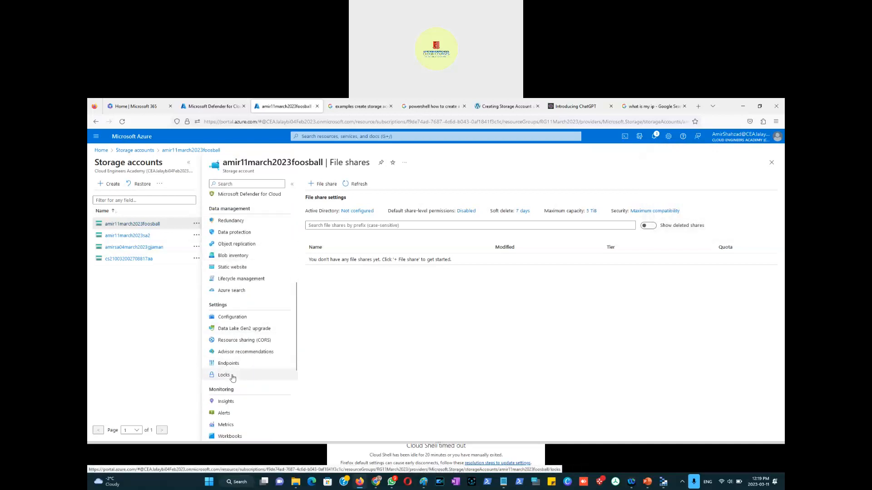
pyautogui.click(232, 377)
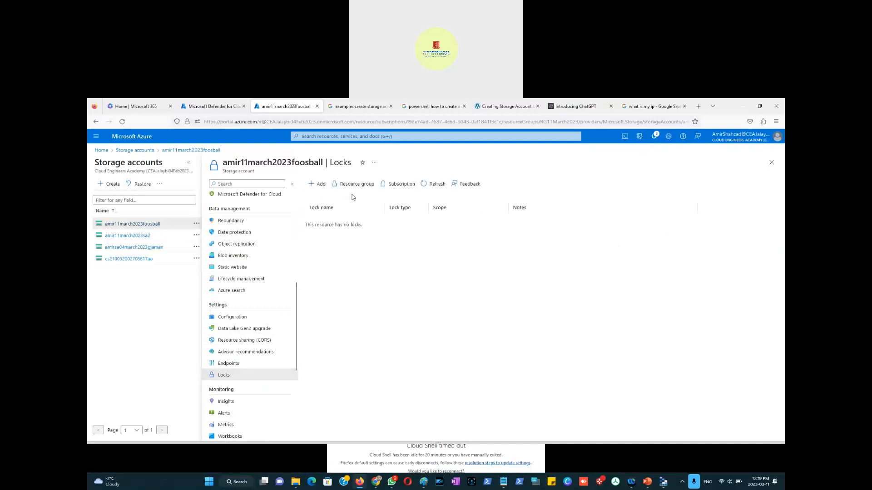
pyautogui.click(435, 184)
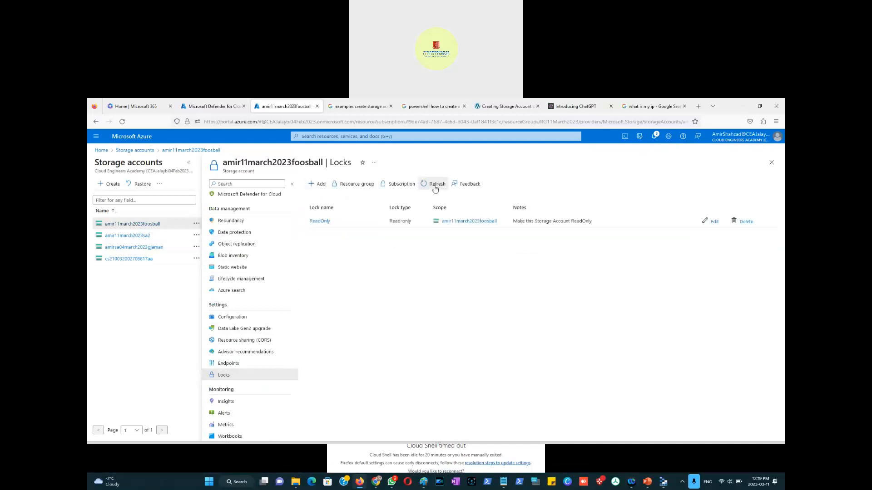
pyautogui.click(744, 222)
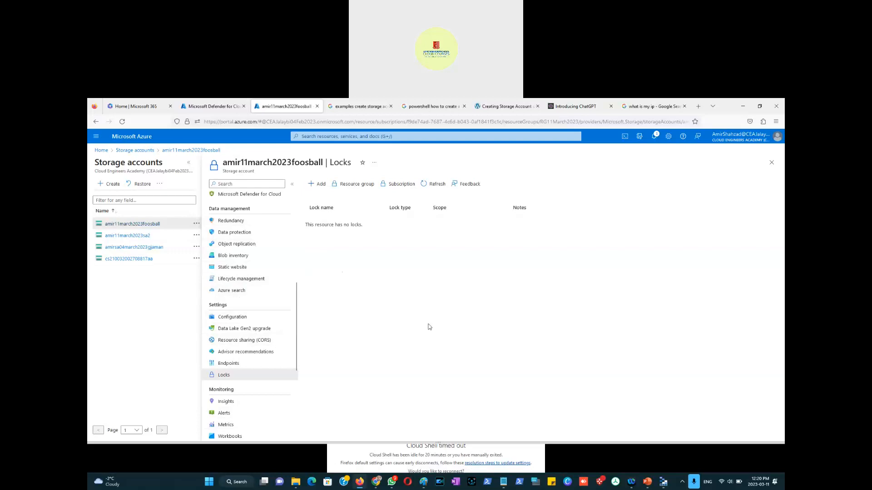
pyautogui.scroll(-3, 265, 341)
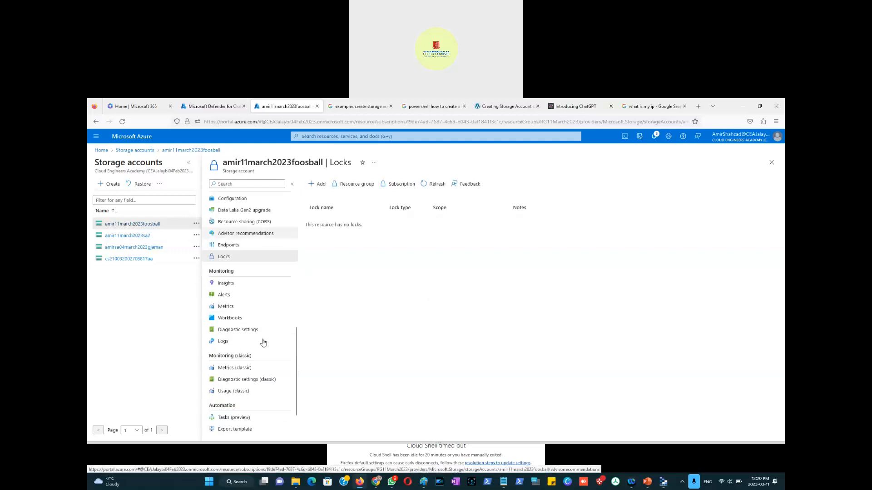
pyautogui.scroll(-1, 263, 342)
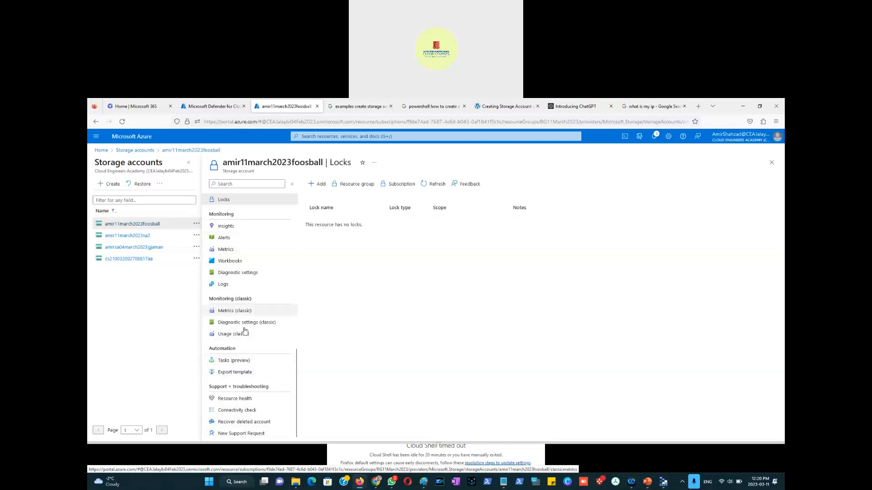
pyautogui.scroll(15, 261, 326)
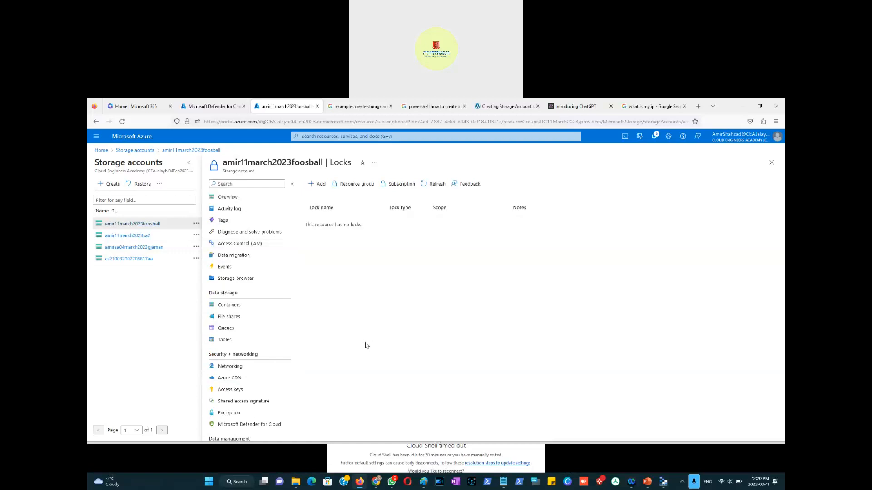
# Step: Switch to the Week24-11Feb2023-Azure-Security-Part5 presentation and browse through the slide thumbnails
pyautogui.click(647, 482)
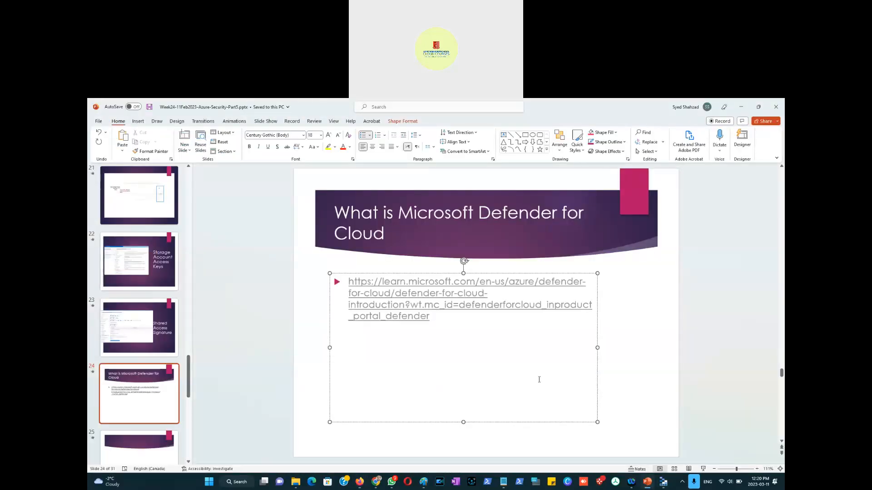
pyautogui.click(653, 384)
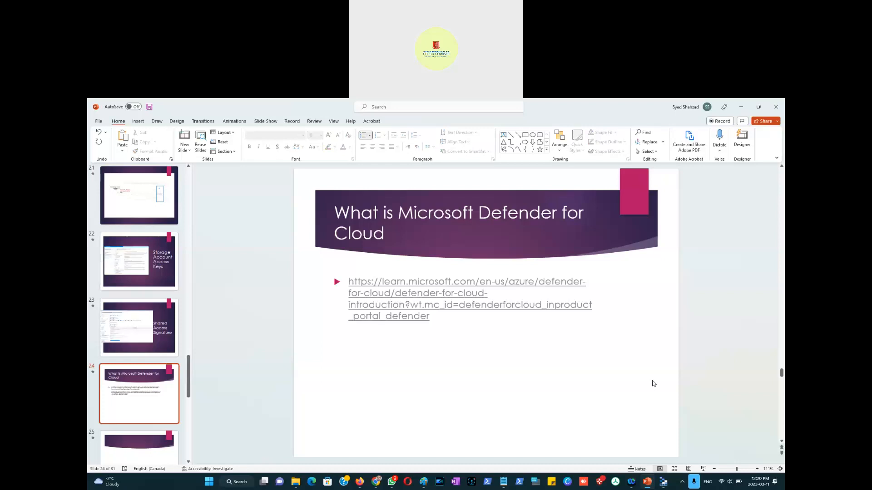
pyautogui.click(138, 380)
pyautogui.scroll(10, 138, 379)
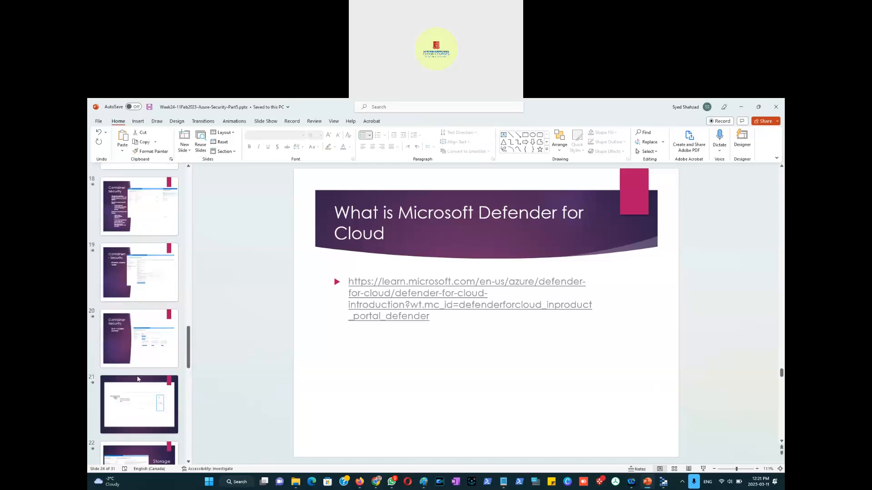
pyautogui.scroll(4, 138, 379)
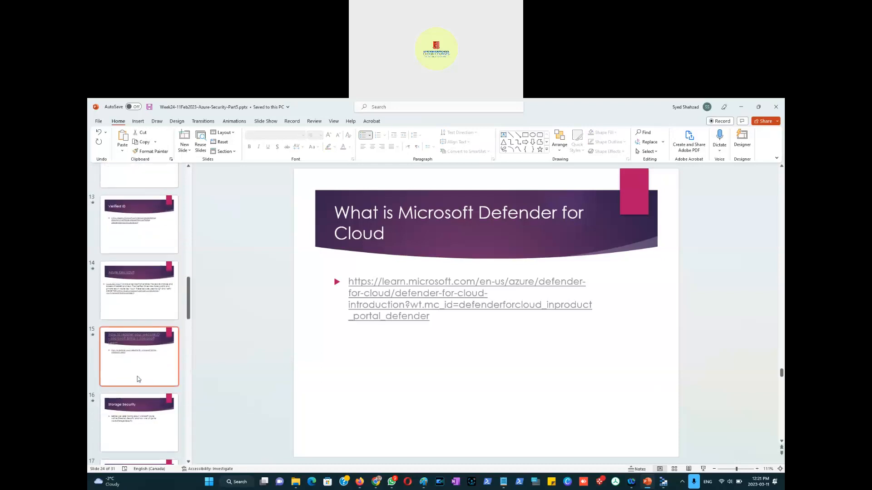
pyautogui.scroll(-20, 139, 379)
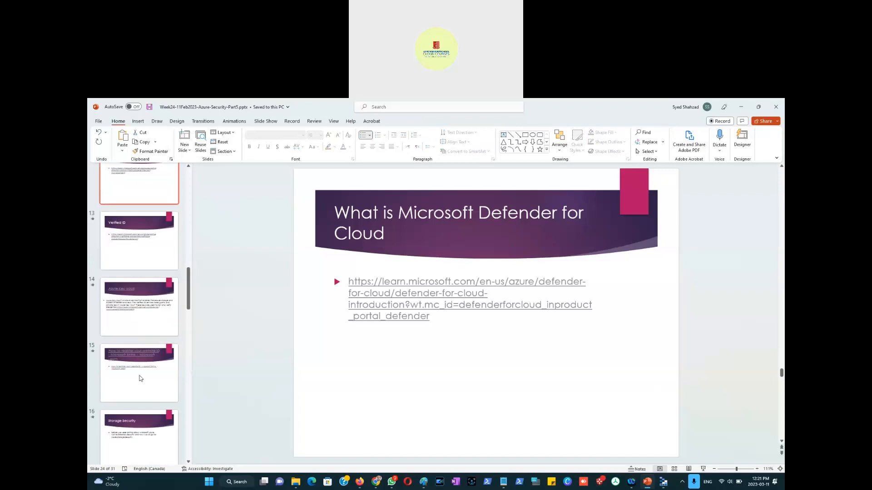
pyautogui.scroll(4, 140, 378)
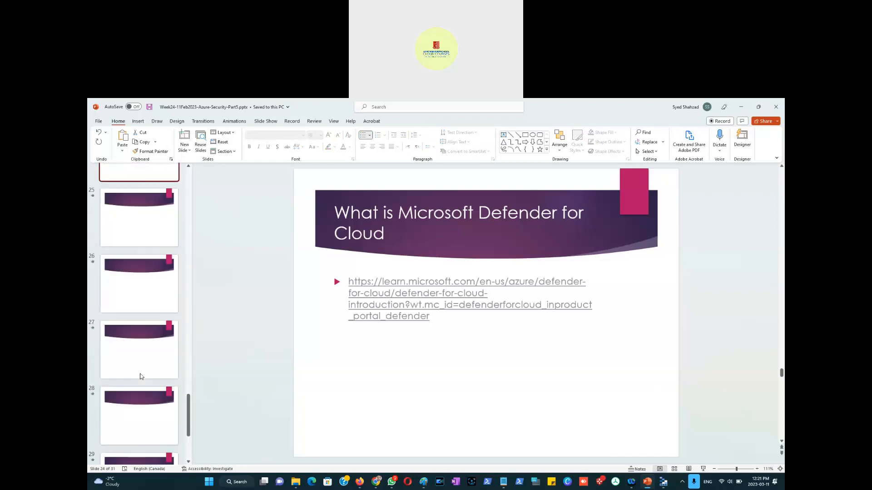
# Step: Select blank slide 25 and enter the title "Break – Class Starts"
pyautogui.click(140, 379)
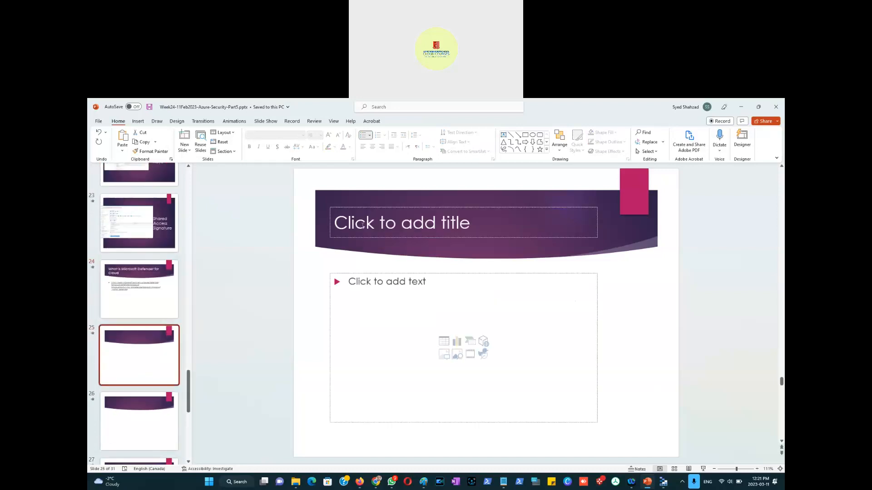
pyautogui.click(389, 225)
pyautogui.write('Brea')
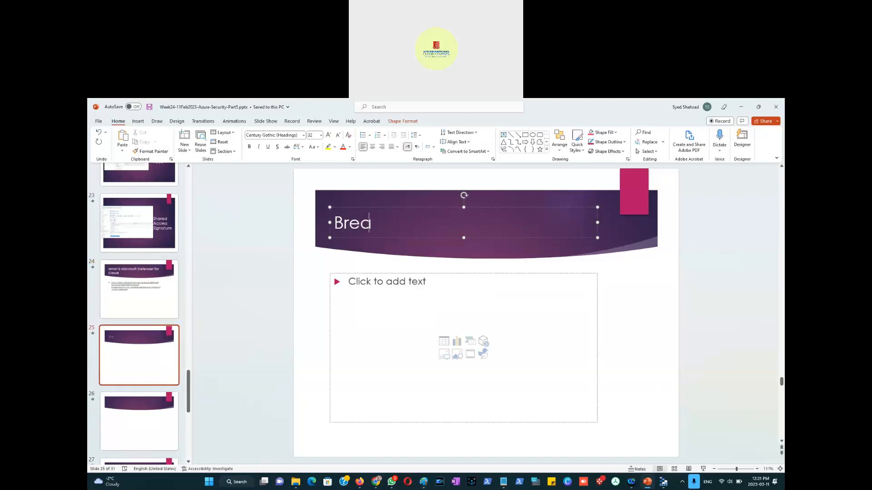
pyautogui.write('k - Class Starts')
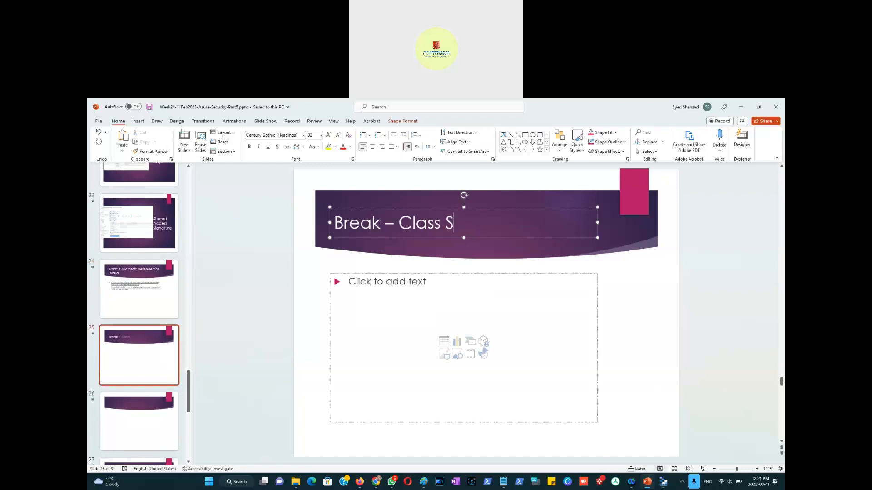
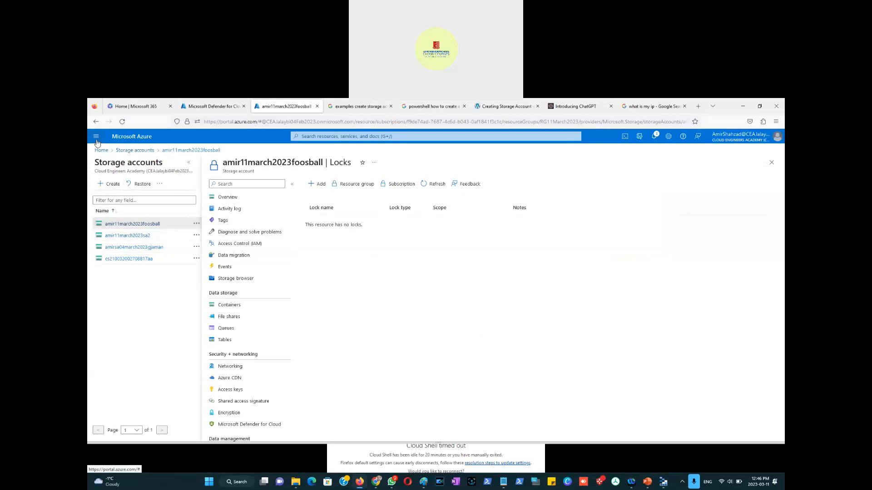
# Step: Open the Resource groups list in the Azure portal
pyautogui.click(96, 136)
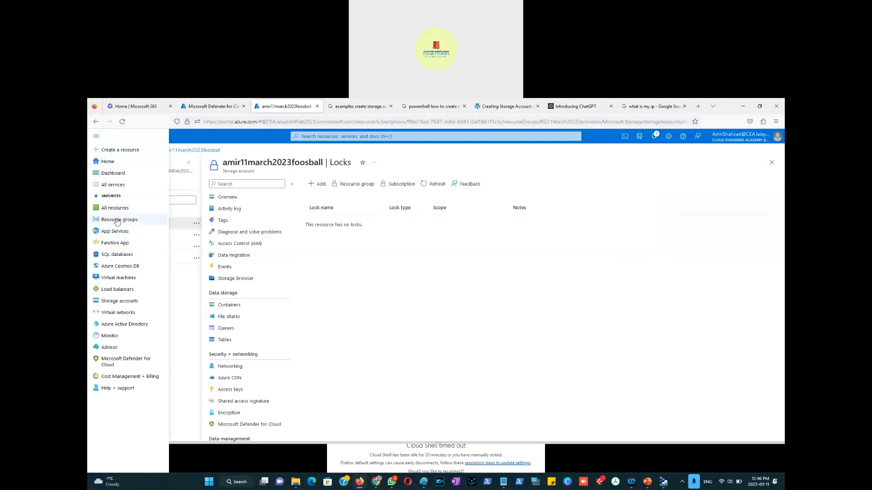
pyautogui.click(119, 220)
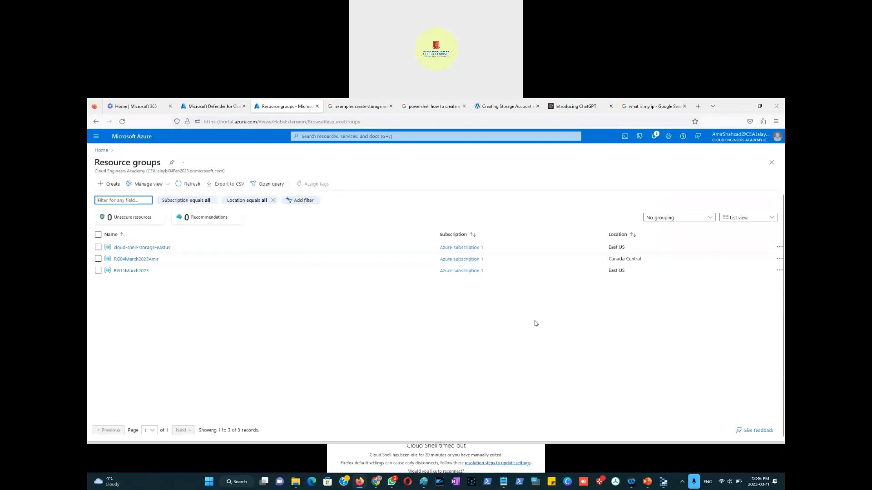
pyautogui.click(448, 336)
# Step: Ask ChatGPT for an "Azure cloudshell powershell command to delete resource groups"
pyautogui.hotkey('alt', 'Tab')
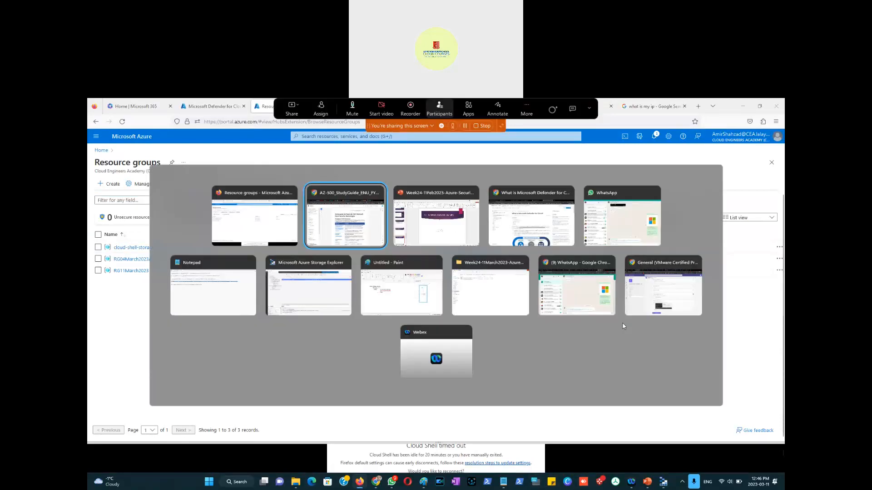
pyautogui.hotkey('alt', 'Tab')
pyautogui.hotkey('alt', 'Tab')
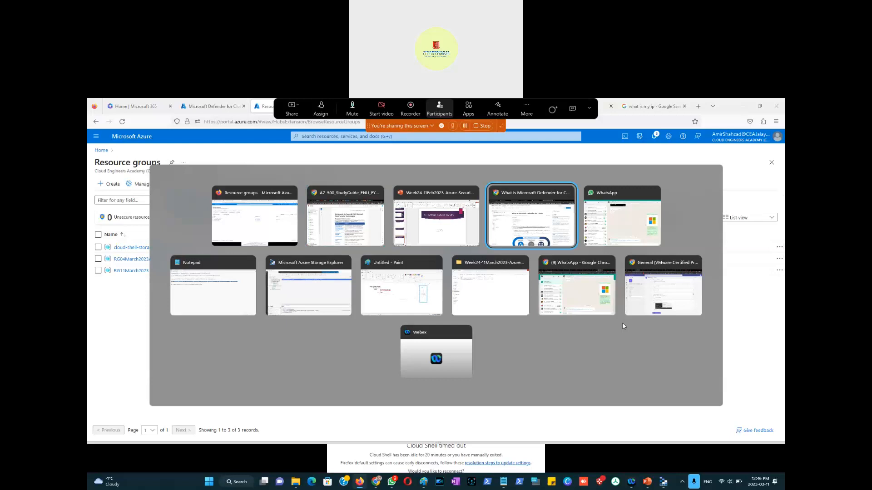
pyautogui.hotkey('alt', 'Tab')
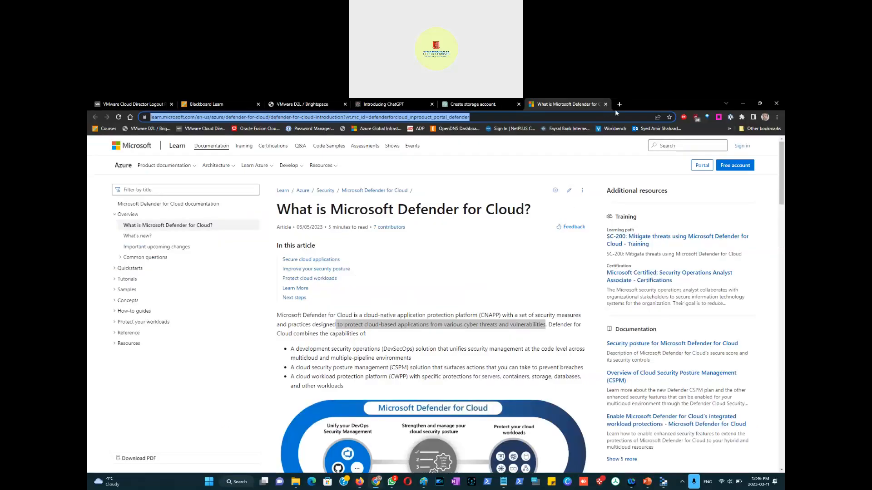
pyautogui.click(510, 110)
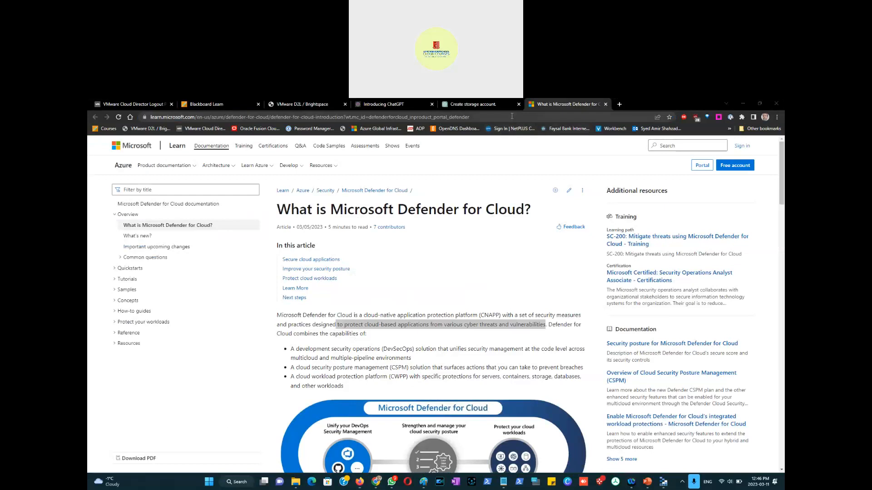
pyautogui.click(509, 109)
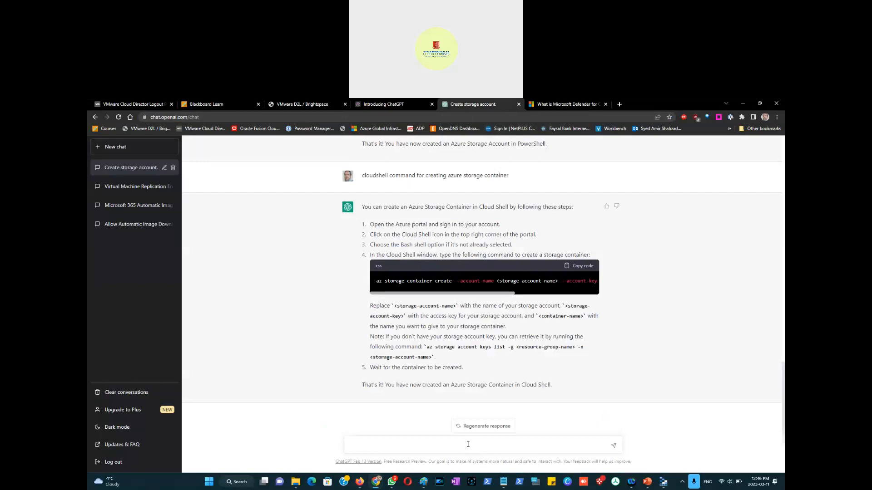
pyautogui.write('cmd')
pyautogui.press('BackSpace')
pyautogui.press('BackSpace')
pyautogui.write('Azure cloud shell')
pyautogui.press('BackSpace')
pyautogui.press('BackSpace')
pyautogui.press('BackSpace')
pyautogui.write('shell powershell command to')
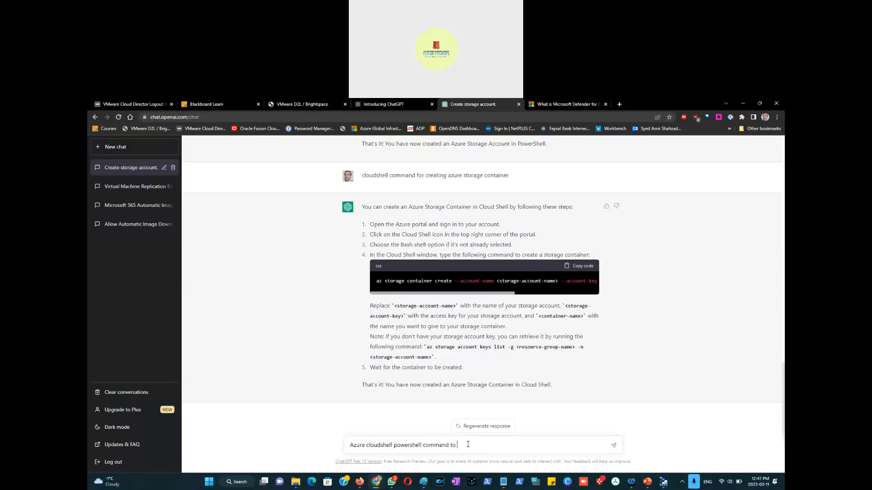
pyautogui.write(' delete resource groups')
pyautogui.press('Return')
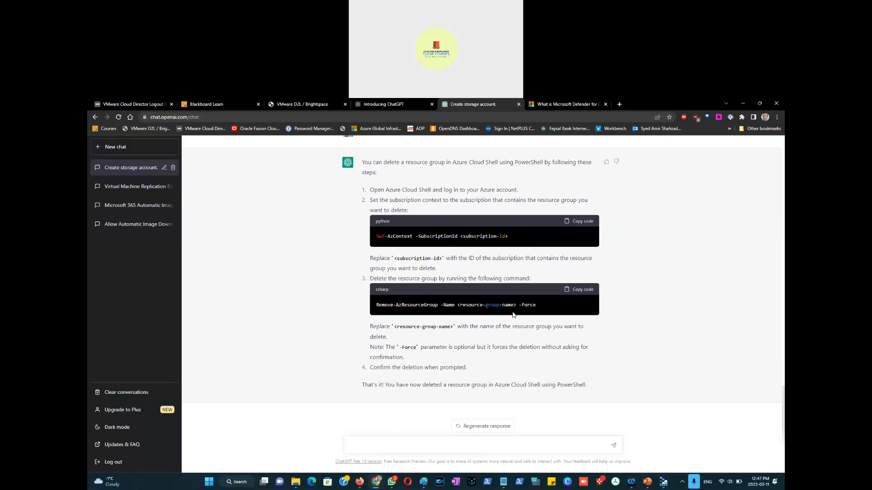
# Step: Copy the suggested Remove-AzResourceGroup command and paste it at the end of the Notepad file
pyautogui.click(578, 291)
pyautogui.click(503, 487)
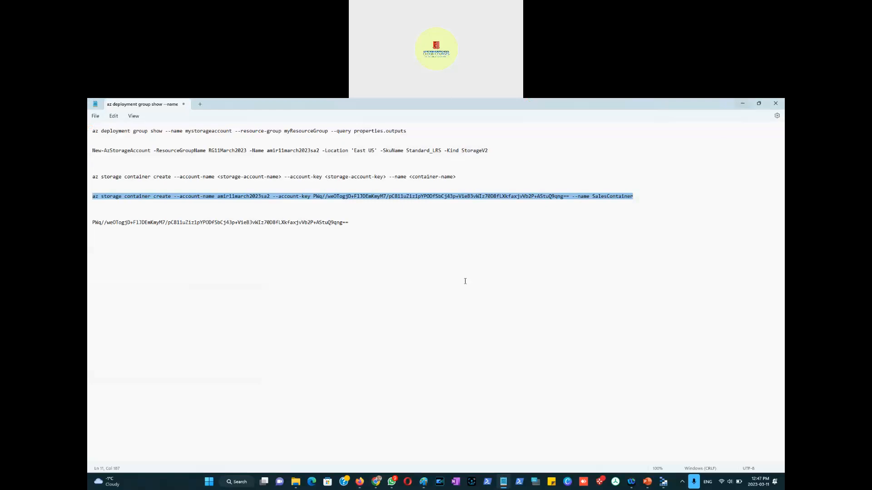
pyautogui.click(381, 217)
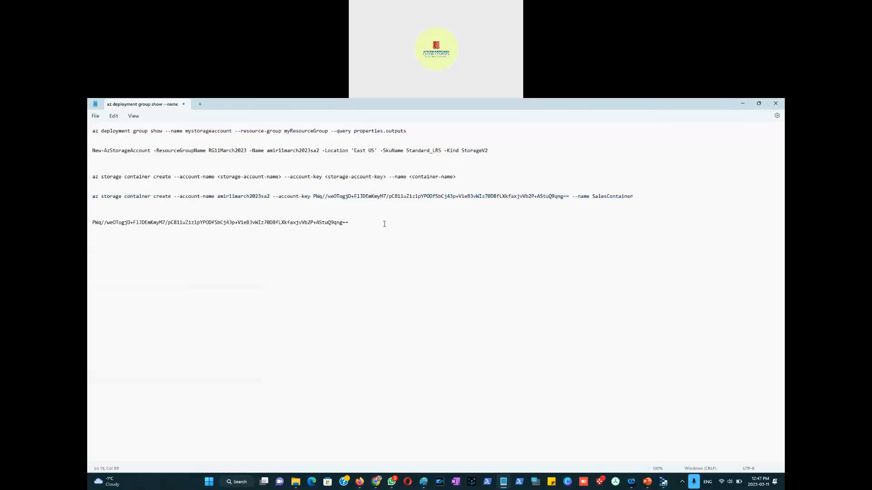
pyautogui.hotkey('ctrl', 'v')
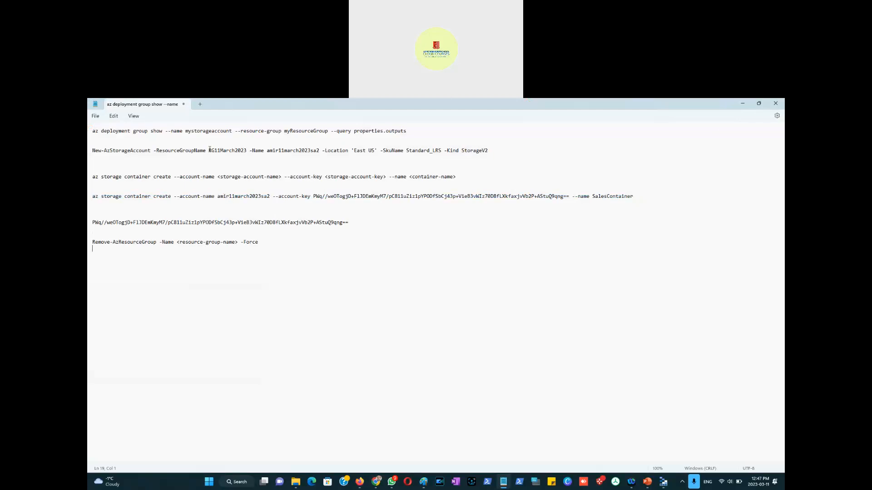
# Step: Replace the command's resource group placeholder with RG11March2023
pyautogui.moveTo(208, 150); pyautogui.dragTo(247, 149)
pyautogui.moveTo(238, 242); pyautogui.dragTo(177, 243)
pyautogui.hotkey('ctrl', 'v')
pyautogui.moveTo(235, 242); pyautogui.dragTo(93, 236)
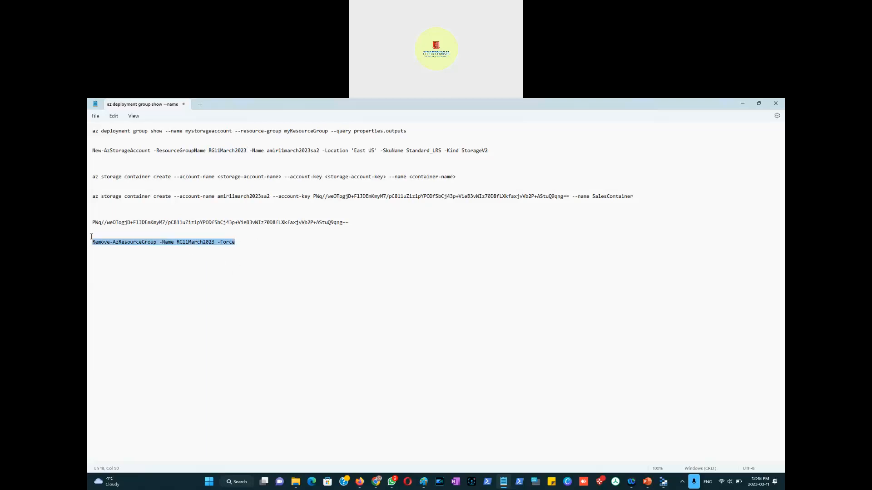
# Step: Duplicate the Remove-AzResourceGroup command on a new line below it
pyautogui.click(234, 243)
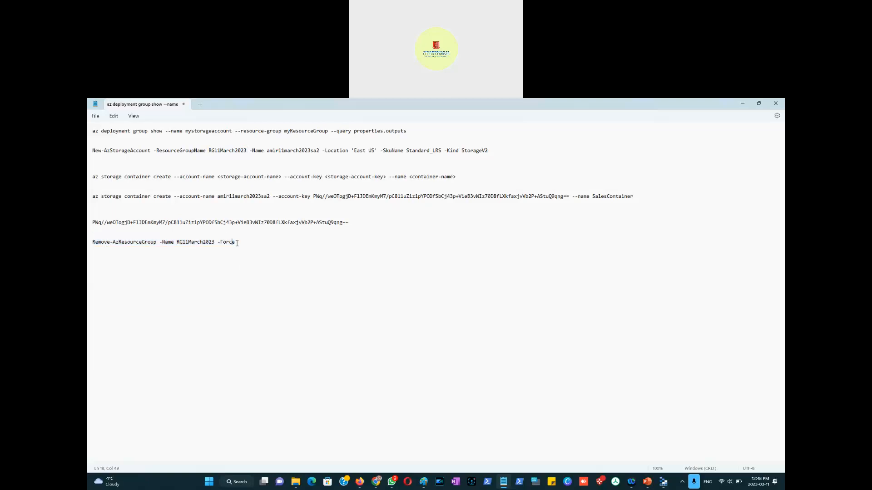
pyautogui.moveTo(236, 243); pyautogui.dragTo(92, 242)
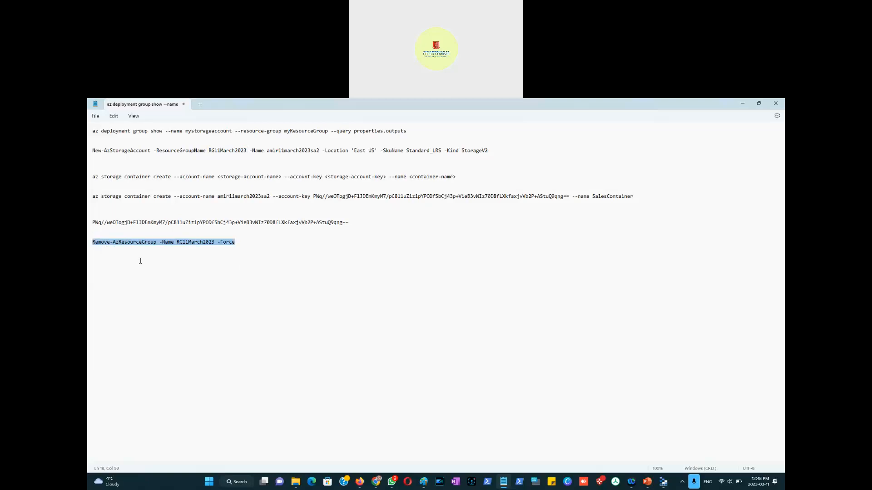
pyautogui.click(242, 242)
pyautogui.press('Return')
pyautogui.press('Return')
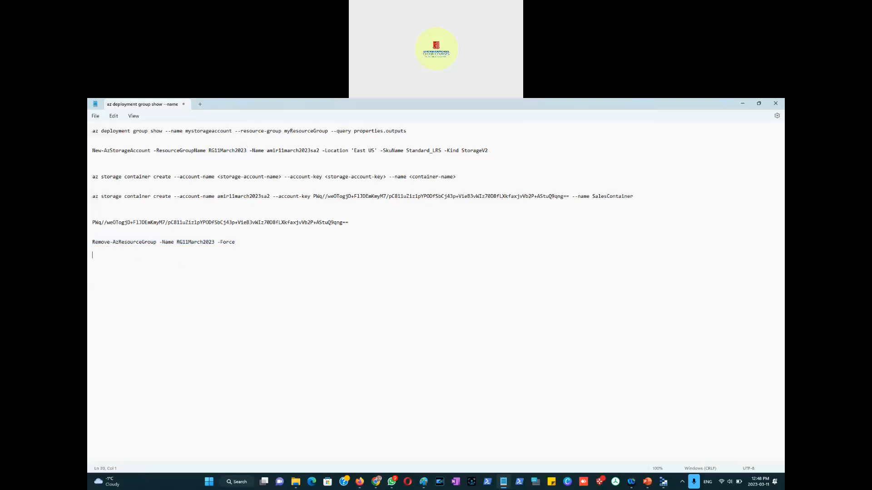
pyautogui.hotkey('ctrl', 'v')
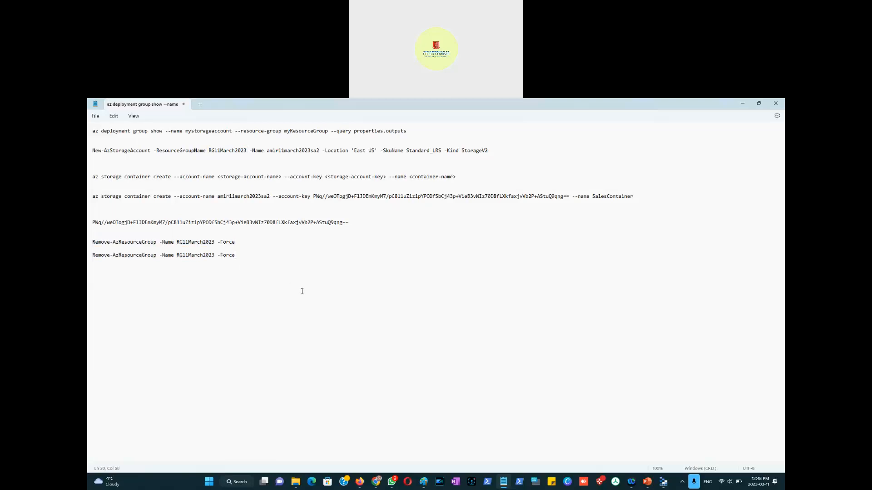
# Step: Copy the RG04March2023Amir name from its resource group page and put it into the duplicated command
pyautogui.hotkey('alt', 'Tab')
pyautogui.hotkey('alt', 'Tab')
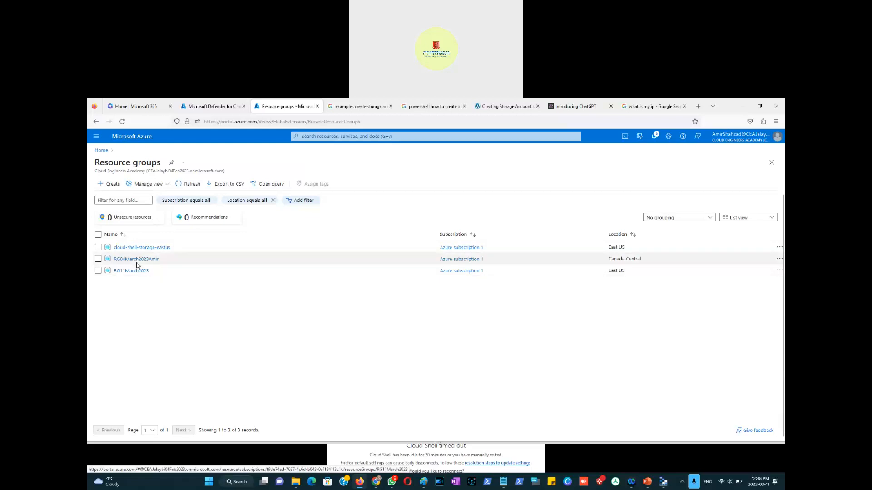
pyautogui.click(136, 260)
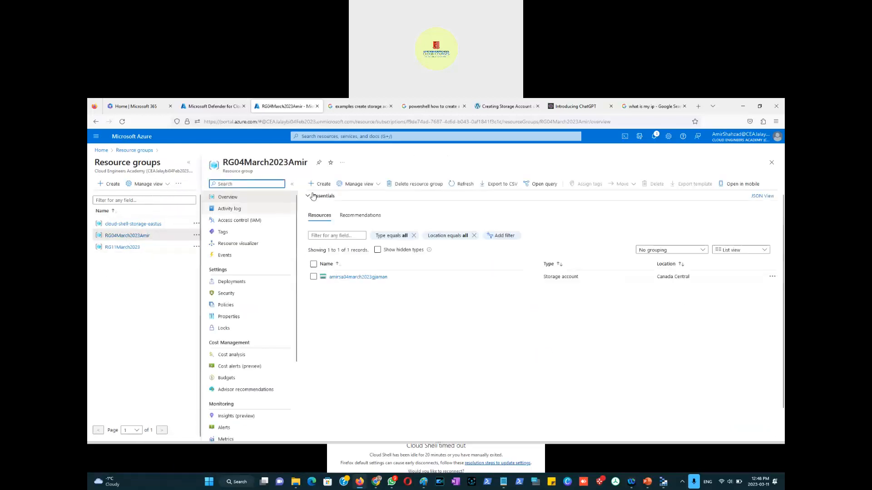
pyautogui.moveTo(308, 164); pyautogui.dragTo(223, 163)
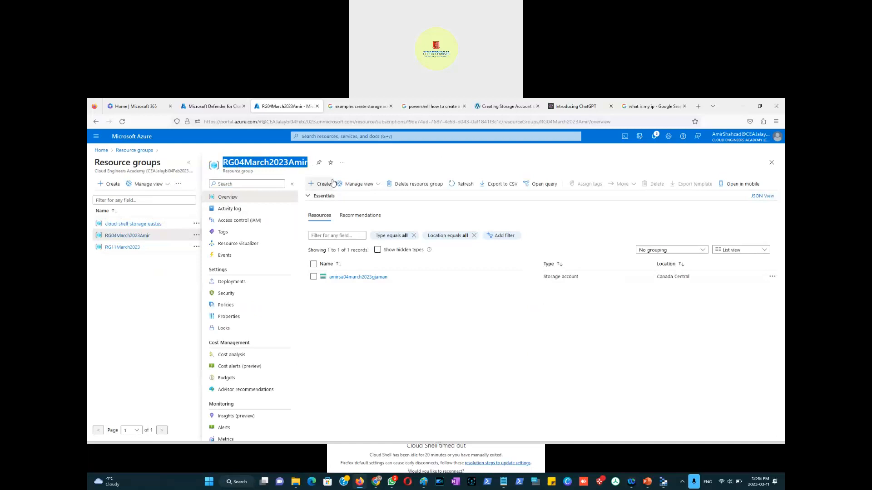
pyautogui.hotkey('alt', 'Tab')
pyautogui.moveTo(191, 255)
pyautogui.mouseDown()
pyautogui.moveTo(171, 257)
pyautogui.moveTo(181, 257)
pyautogui.mouseUp()
pyautogui.hotkey('ctrl', 'v')
pyautogui.press('Return')
pyautogui.press('Return')
pyautogui.hotkey('alt', 'Tab')
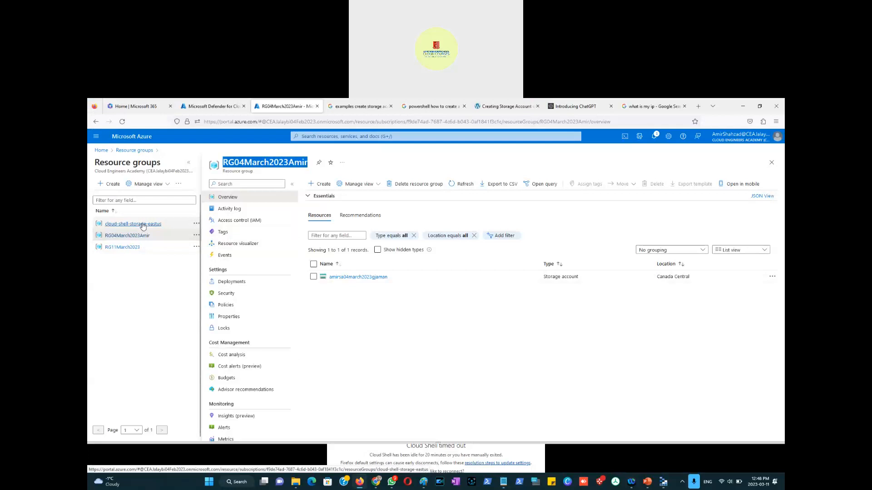
# Step: Reconnect Cloud Shell in the portal and enlarge its pane
pyautogui.moveTo(436, 443); pyautogui.dragTo(437, 354)
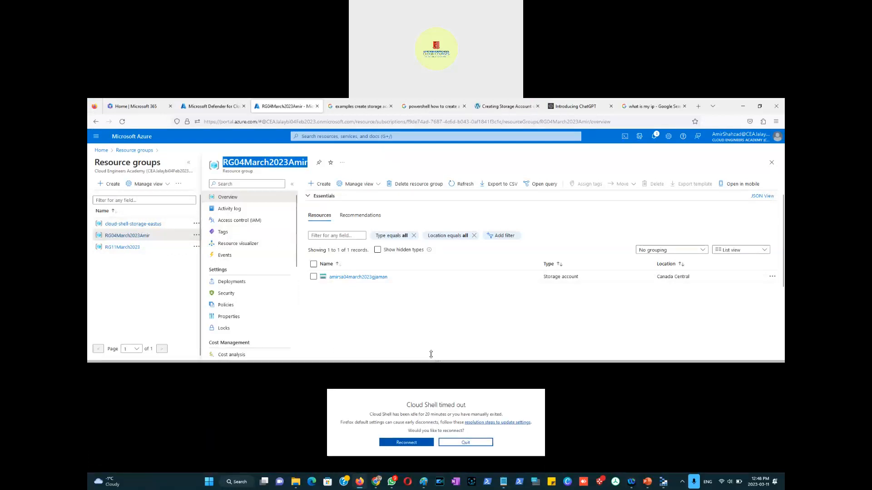
pyautogui.click(402, 440)
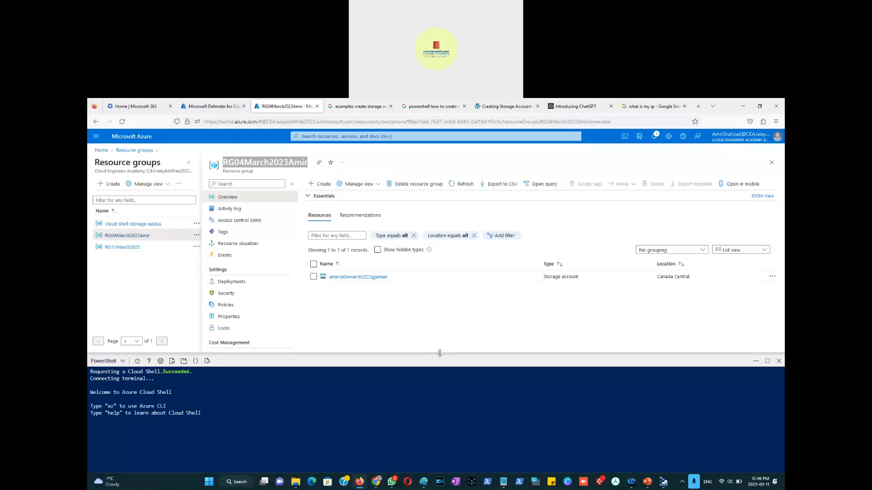
pyautogui.moveTo(439, 354); pyautogui.dragTo(438, 302)
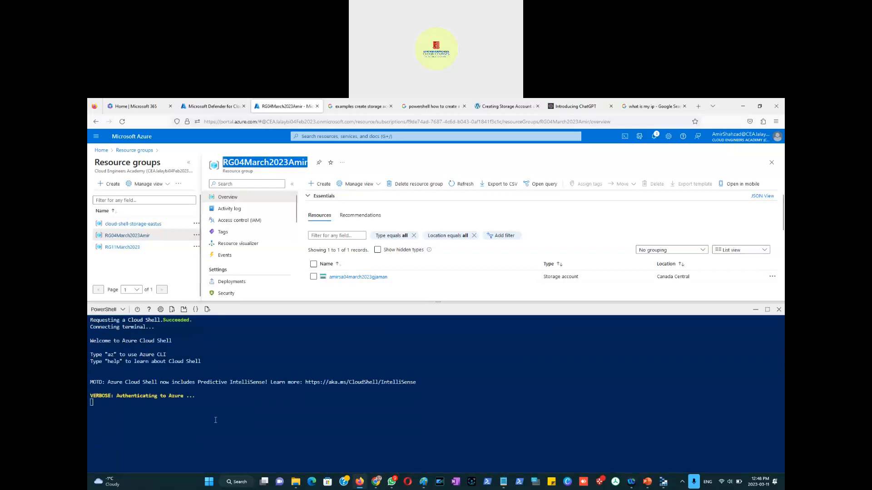
pyautogui.click(309, 413)
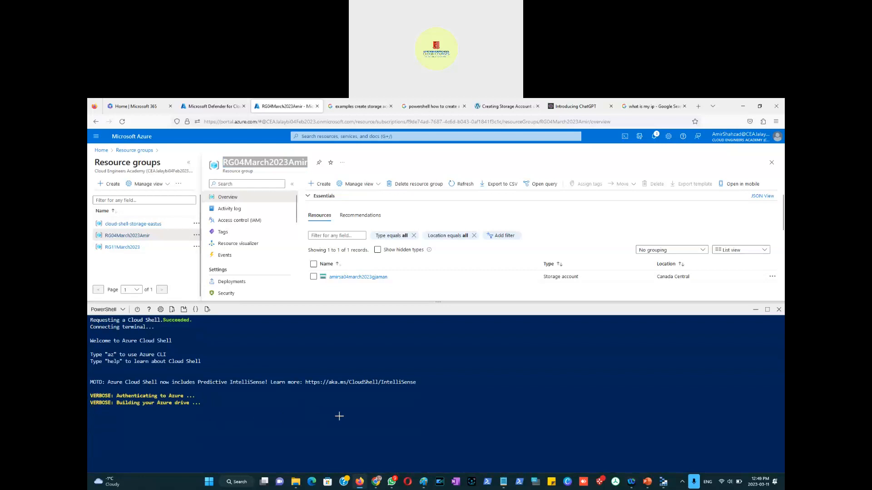
# Step: Run Remove-AzResourceGroup -Name RG11March2023 -Force in Cloud Shell
pyautogui.hotkey('alt', 'Tab')
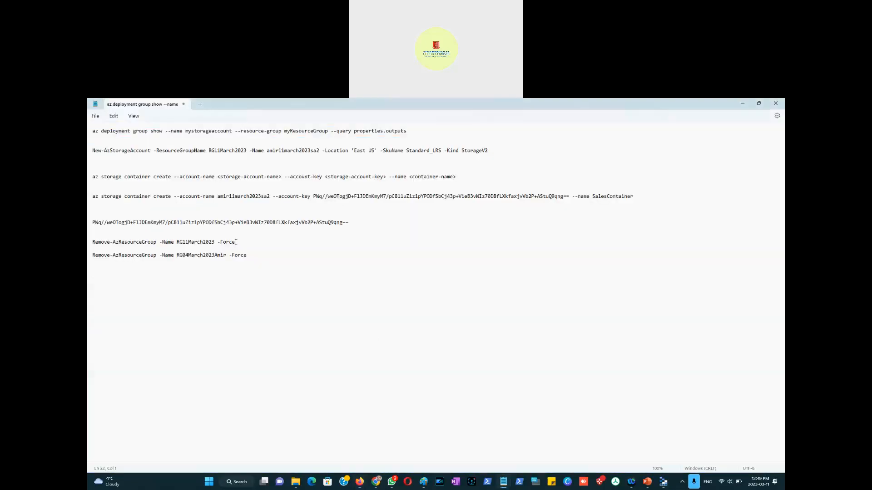
pyautogui.moveTo(236, 242); pyautogui.dragTo(92, 243)
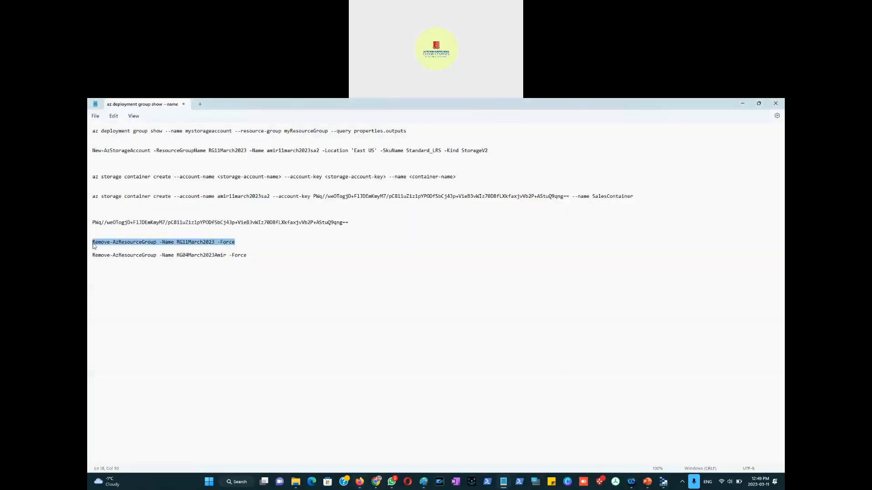
pyautogui.hotkey('alt', 'Tab')
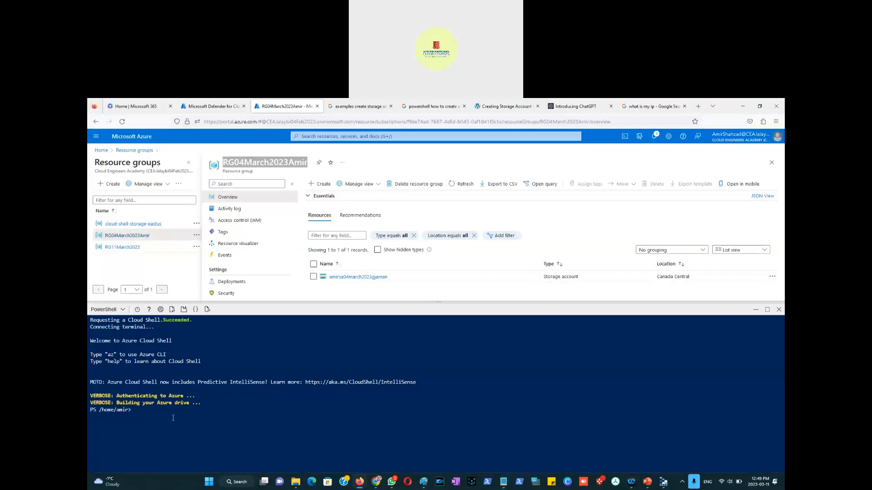
pyautogui.rightClick(138, 410)
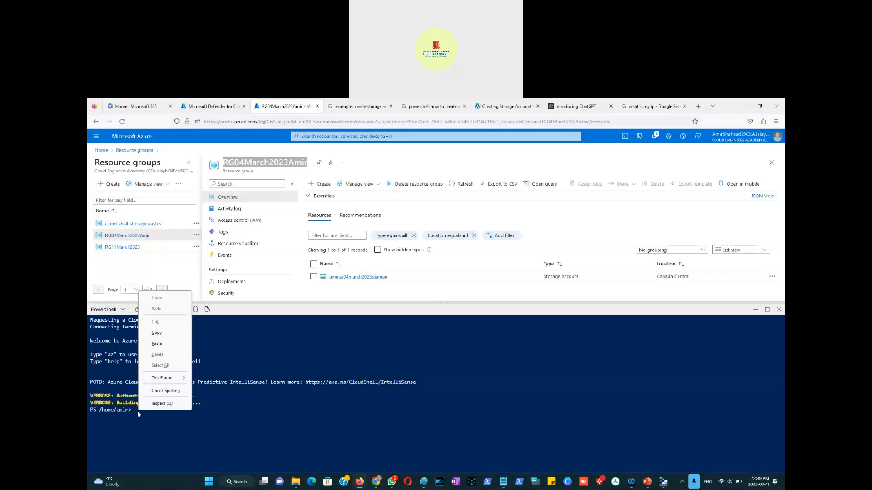
pyautogui.click(164, 345)
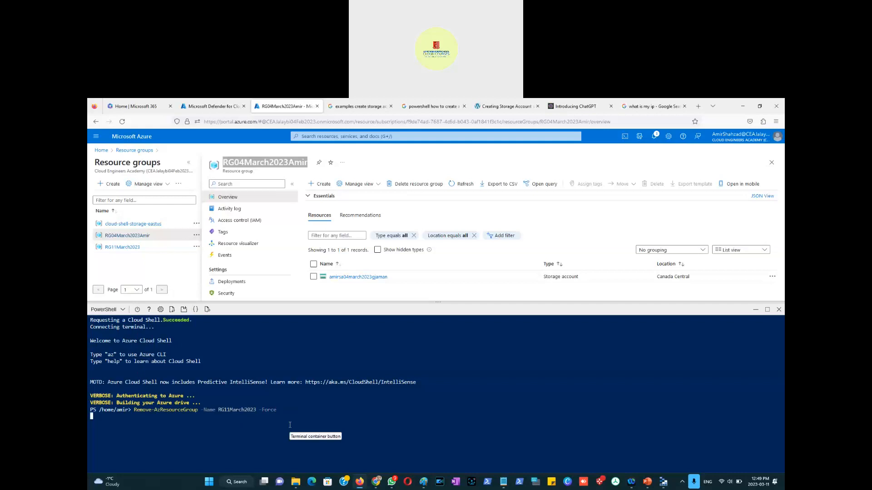
pyautogui.press('Return')
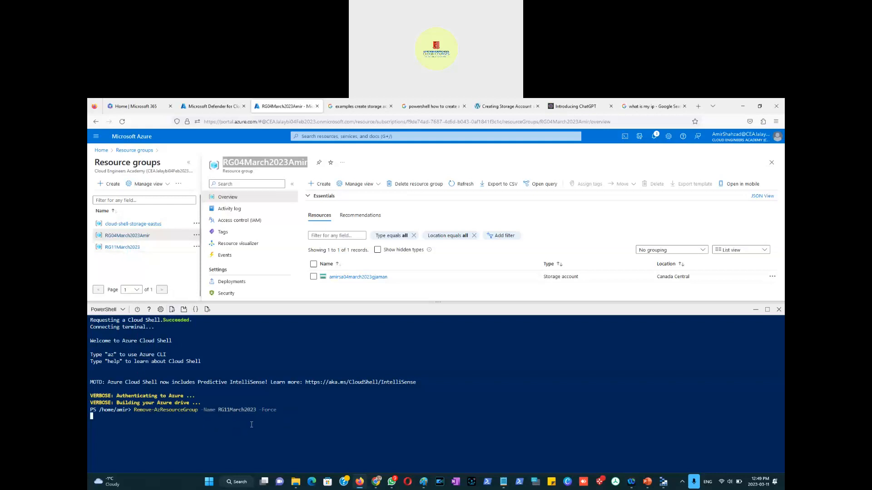
pyautogui.press('Return')
# Step: Open a new Cloud Shell session in a separate browser tab
pyautogui.click(184, 310)
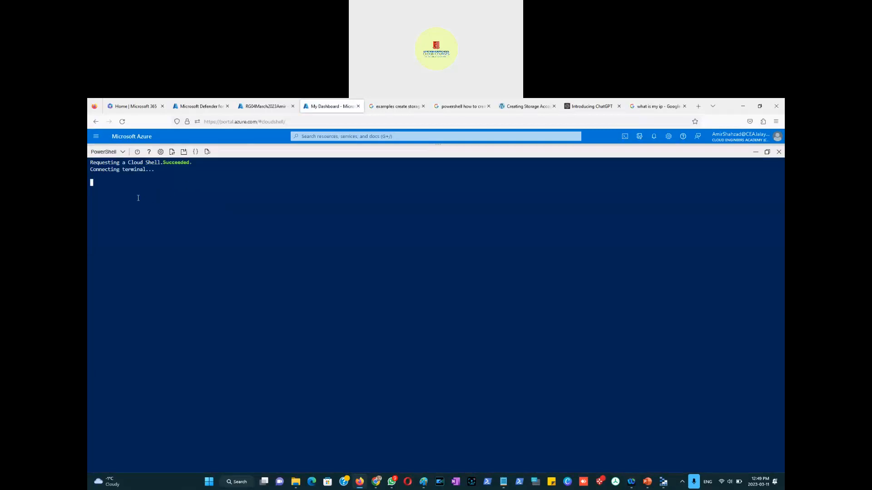
pyautogui.click(257, 107)
pyautogui.click(103, 420)
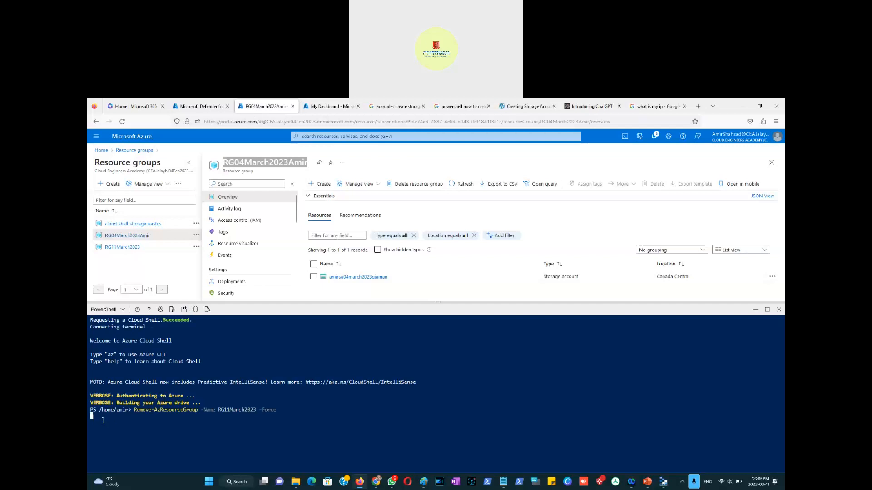
pyautogui.hotkey('ctrl', 'Tab')
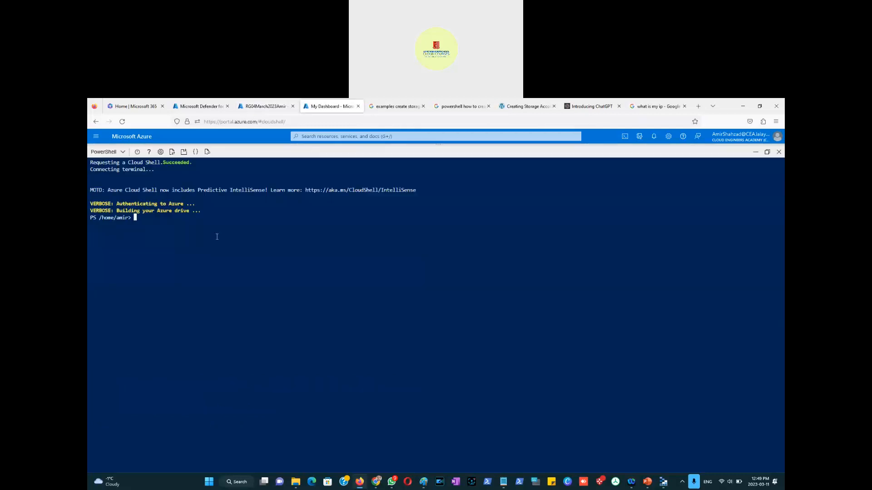
pyautogui.hotkey('alt', 'Tab')
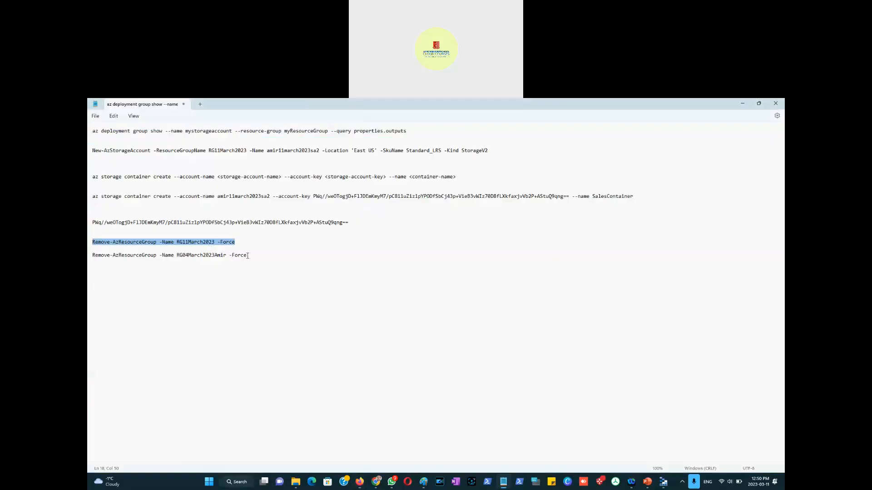
# Step: Copy the Remove-AzResourceGroup -Name RG04March2023Amir -Force command and run it in the new Cloud Shell session
pyautogui.moveTo(248, 255); pyautogui.dragTo(91, 256)
pyautogui.hotkey('ctrl', 'c')
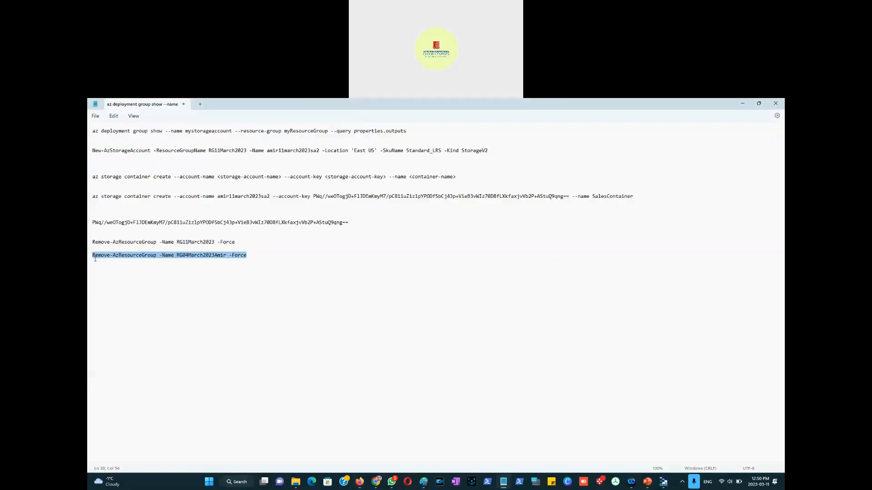
pyautogui.hotkey('alt', 'Tab')
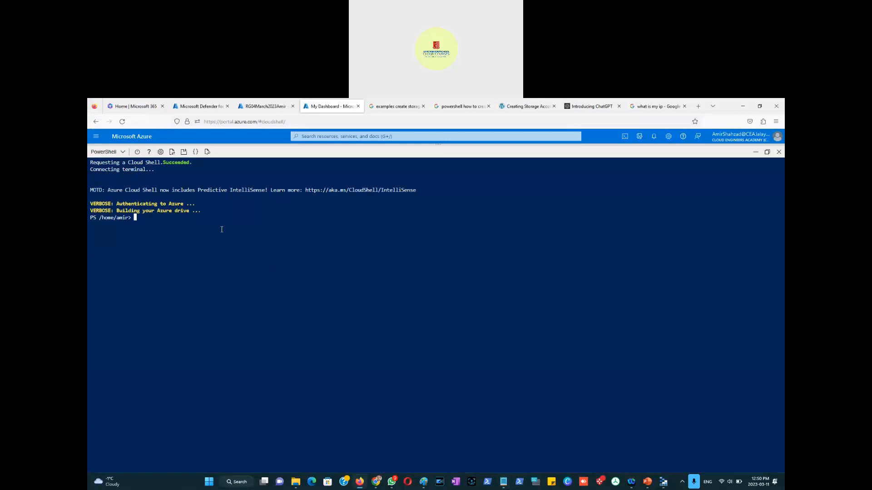
pyautogui.rightClick(157, 221)
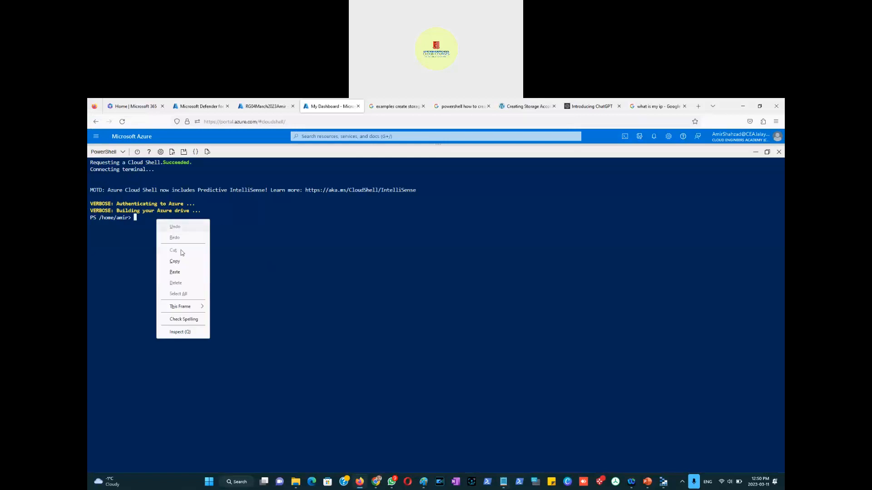
pyautogui.click(175, 272)
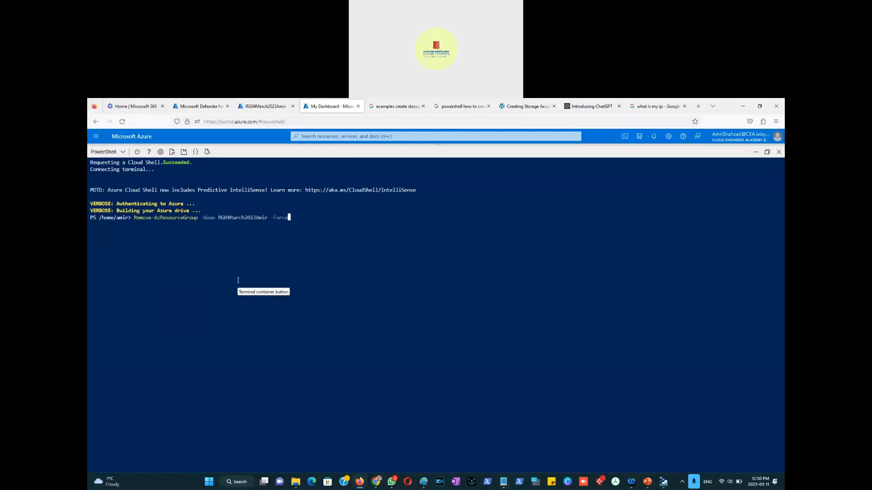
pyautogui.press('Return')
# Step: Refresh and examine the resource group list and each group's page while the deletion commands run
pyautogui.click(249, 107)
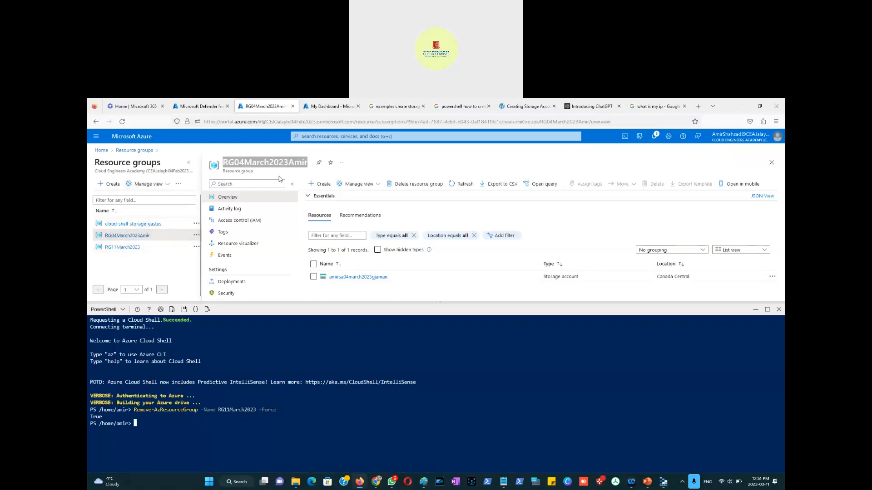
pyautogui.click(460, 189)
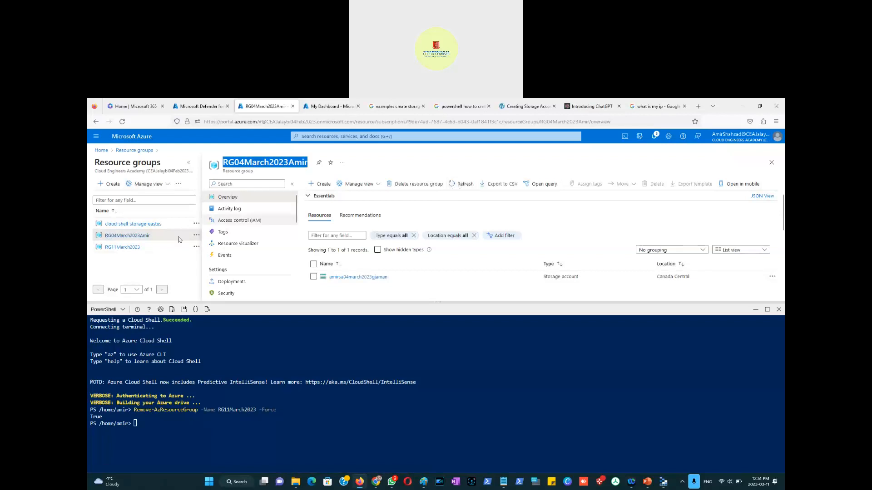
pyautogui.click(130, 247)
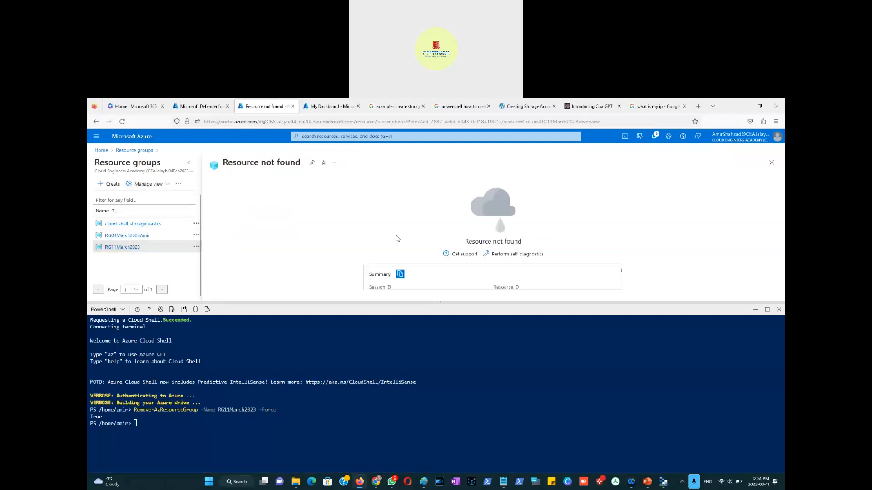
pyautogui.click(126, 236)
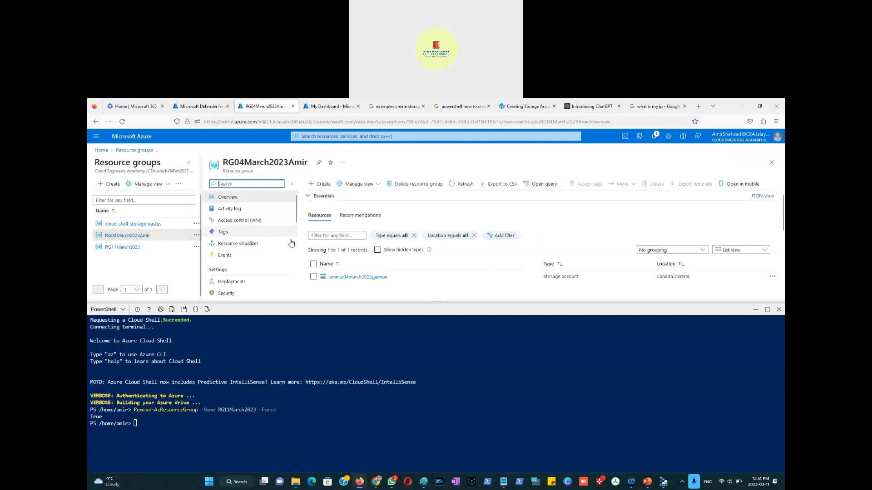
pyautogui.click(320, 109)
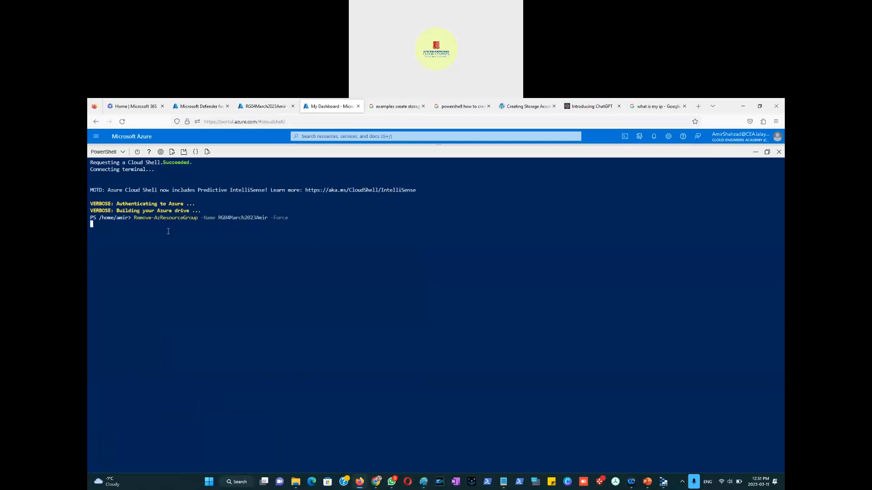
pyautogui.click(253, 107)
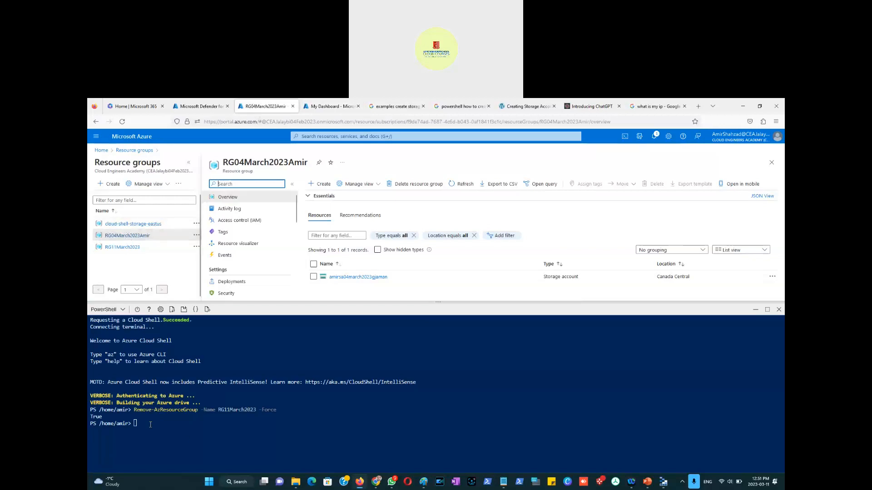
pyautogui.click(144, 225)
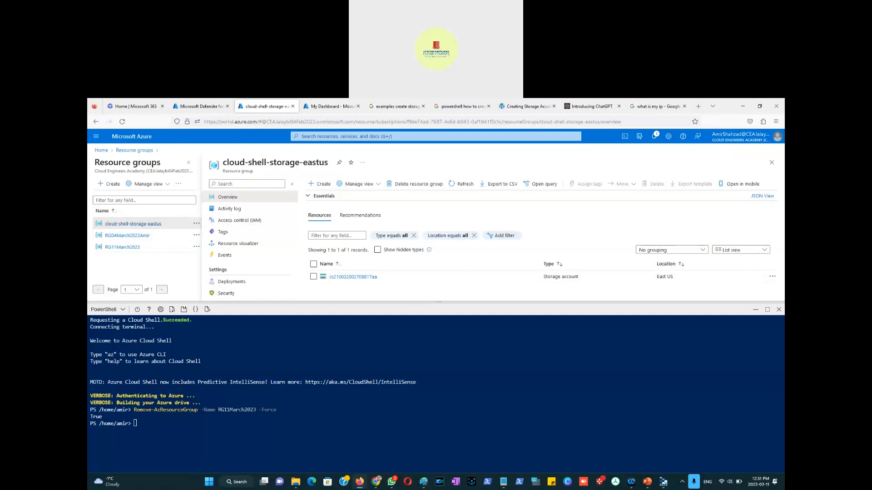
pyautogui.hotkey('alt', 'Tab')
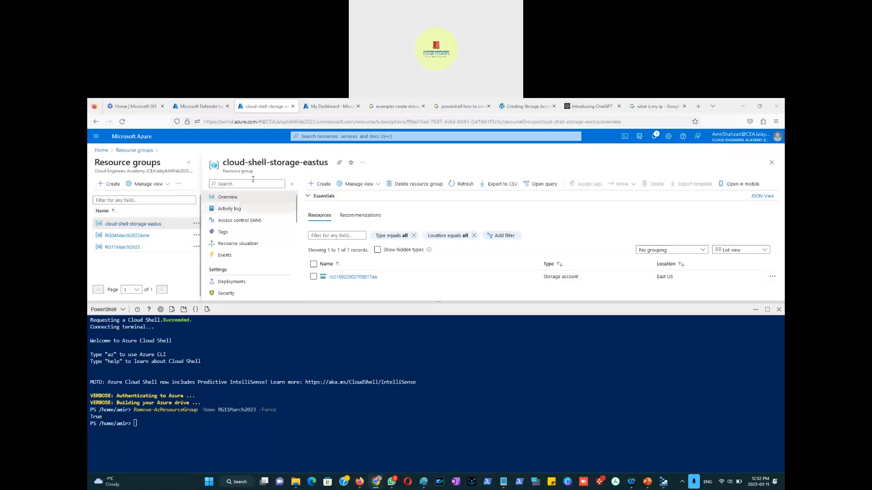
pyautogui.click(317, 109)
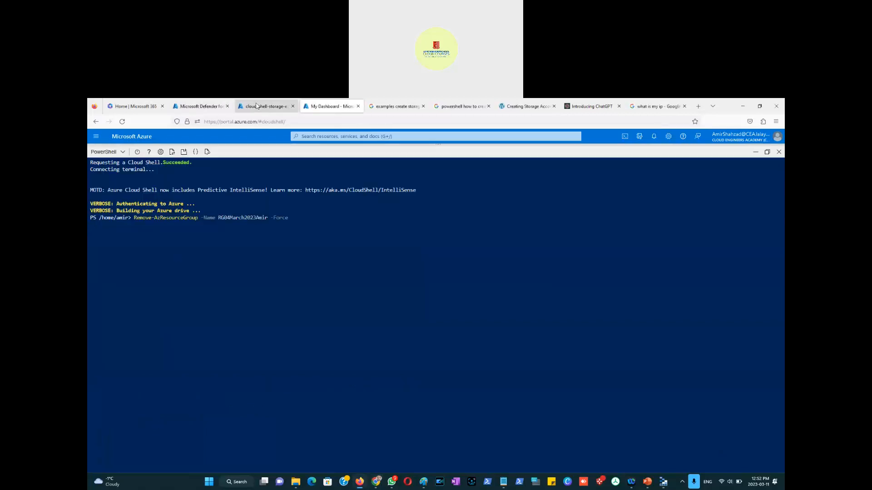
# Step: Start creating a virtual network and add a new resource group named RG11March2023-1 for it
pyautogui.click(207, 111)
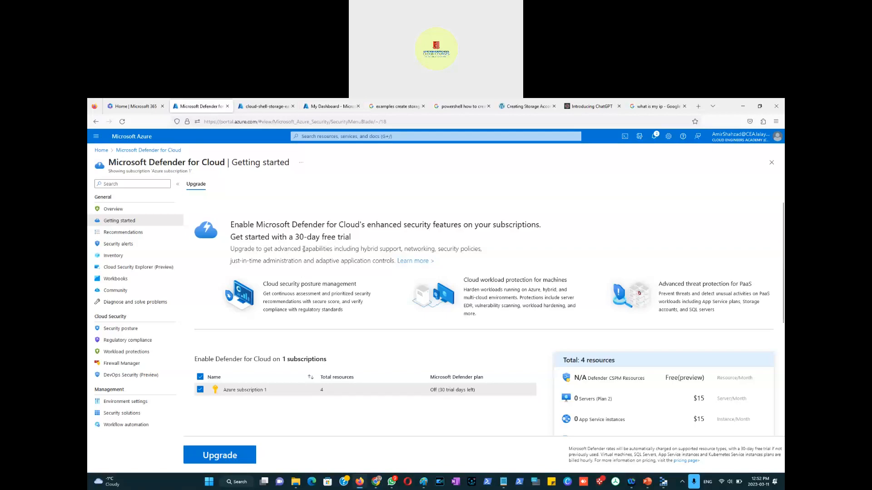
pyautogui.click(96, 136)
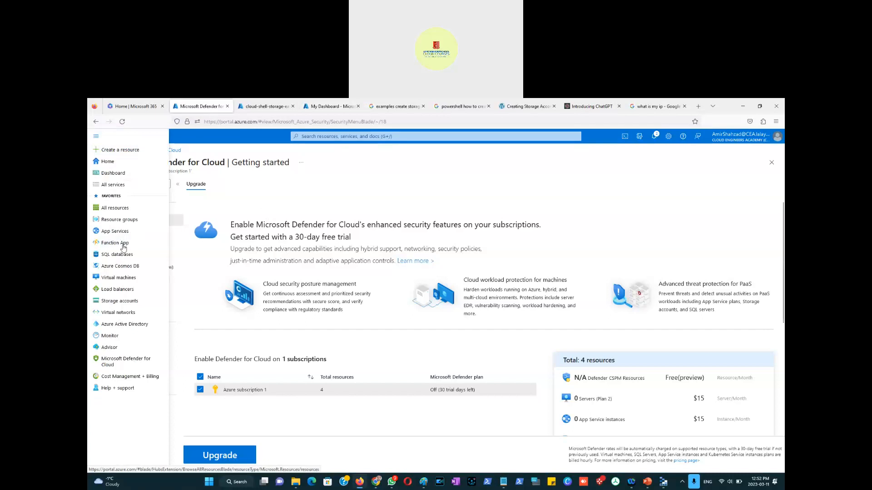
pyautogui.click(119, 313)
pyautogui.hotkey('alt', 'Tab')
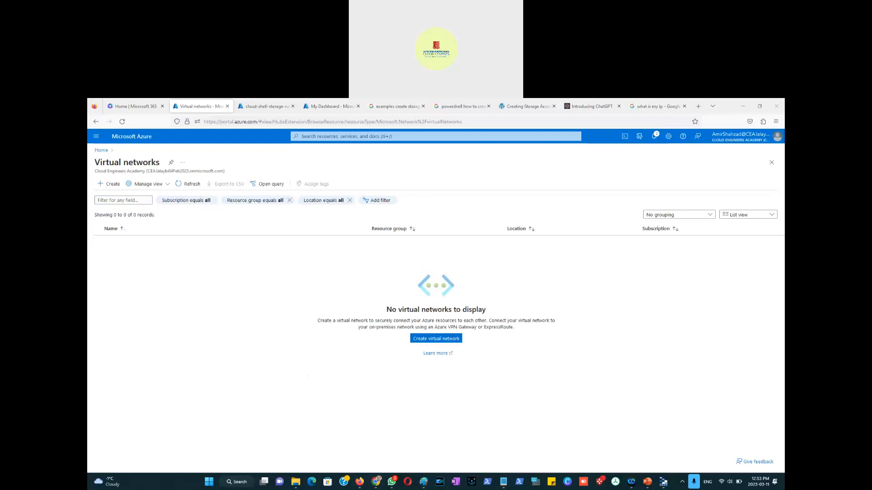
pyautogui.click(434, 343)
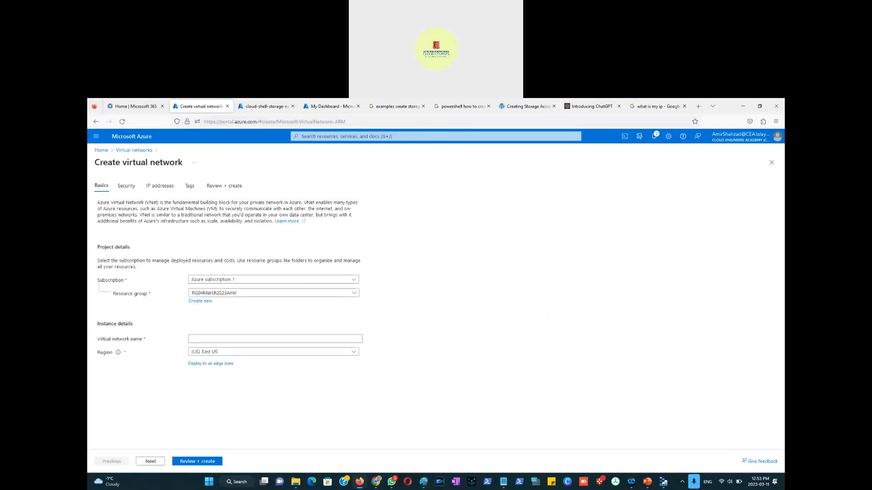
pyautogui.hotkey('alt', 'Tab')
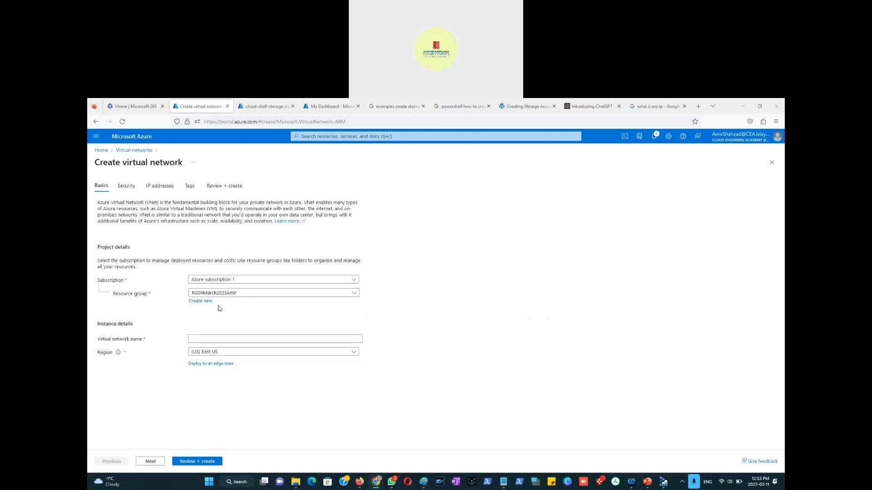
pyautogui.click(242, 295)
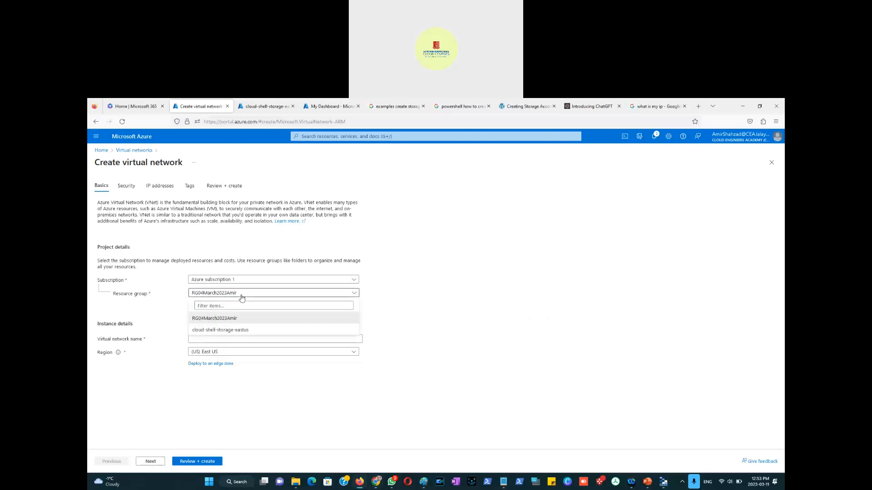
pyautogui.click(241, 295)
pyautogui.click(201, 301)
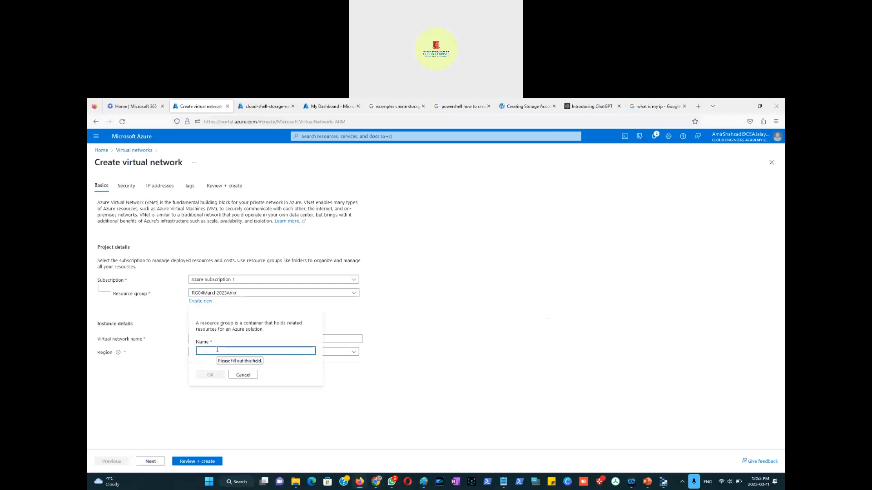
pyautogui.write('RG11March2023')
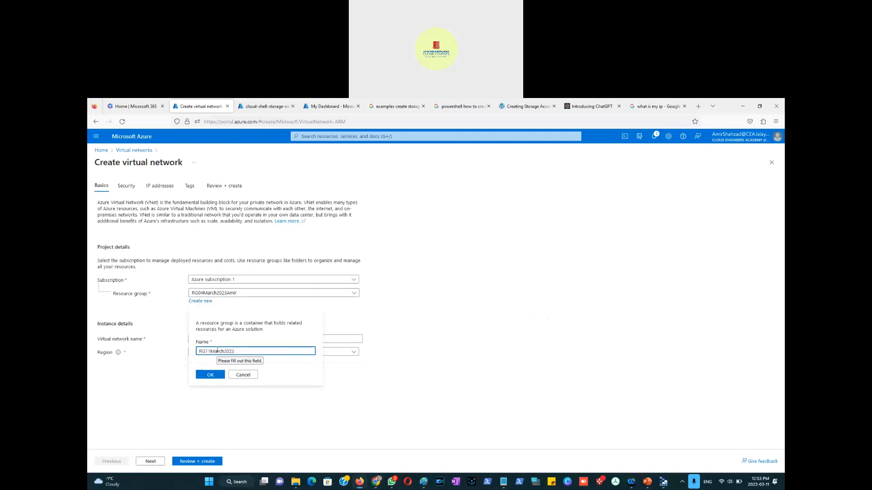
pyautogui.write('-1')
pyautogui.click(209, 375)
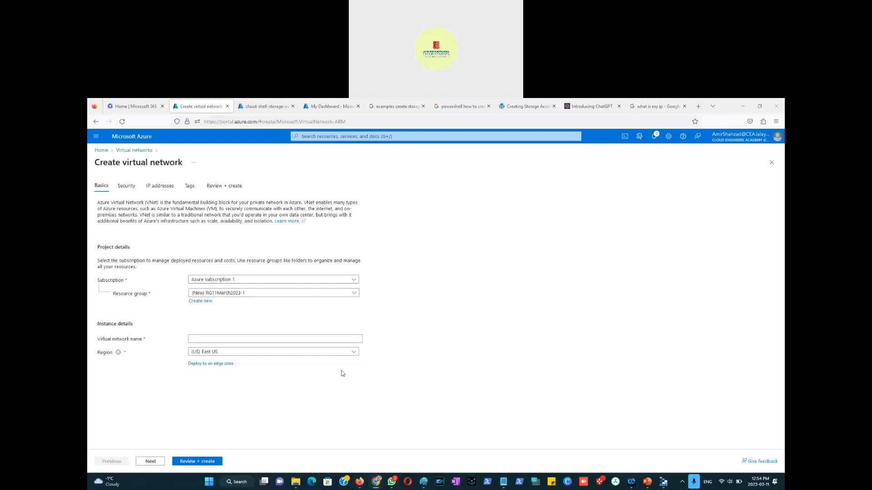
# Step: Name the virtual network amirvnet-1, review it and create it with the default settings
pyautogui.click(201, 341)
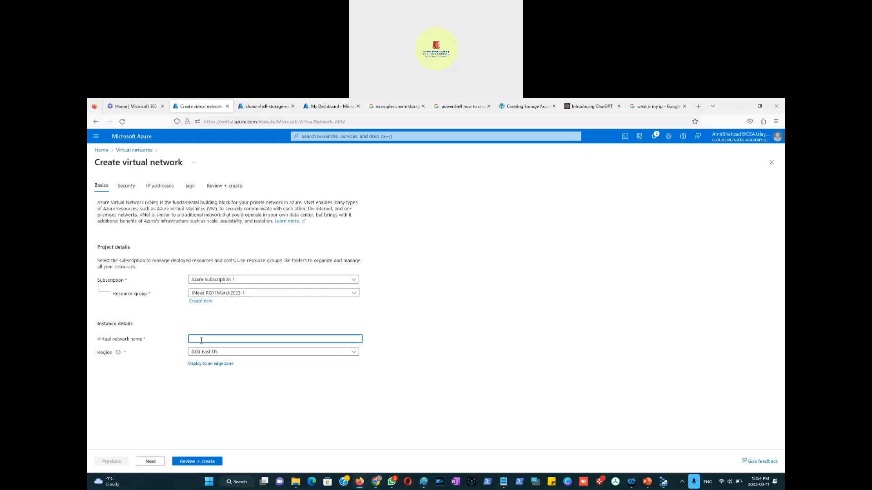
pyautogui.write('amirnet-1')
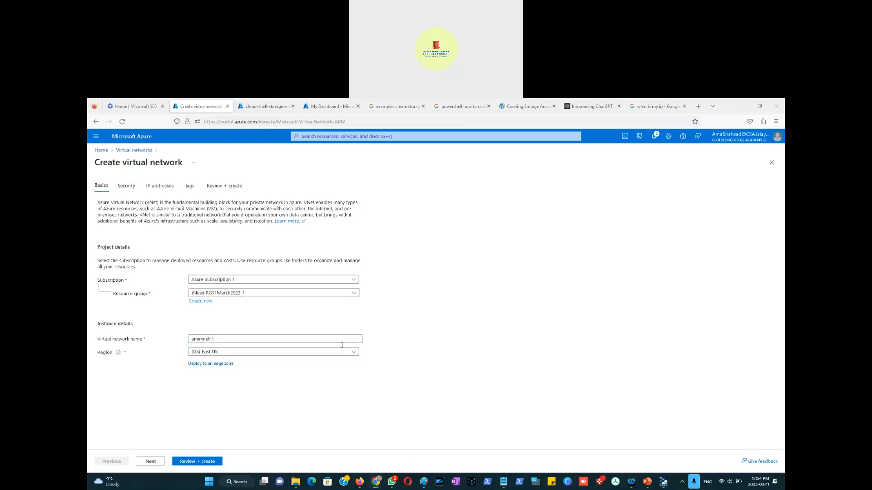
pyautogui.click(197, 461)
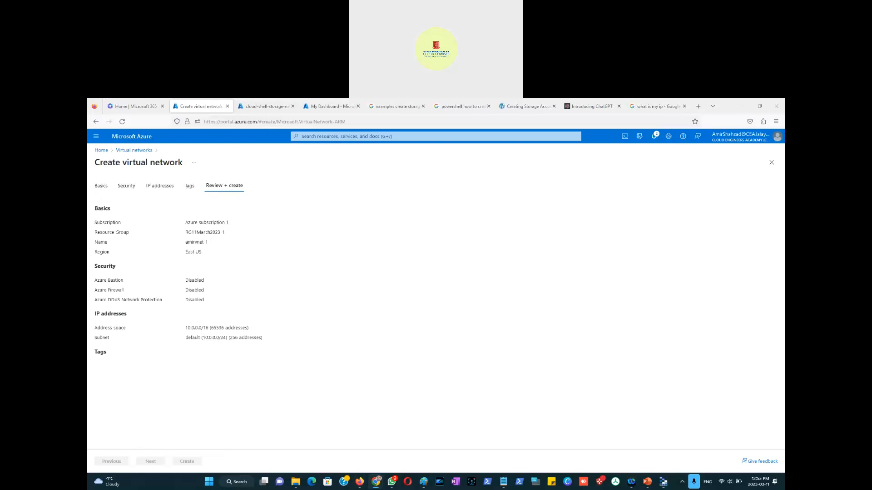
pyautogui.click(247, 403)
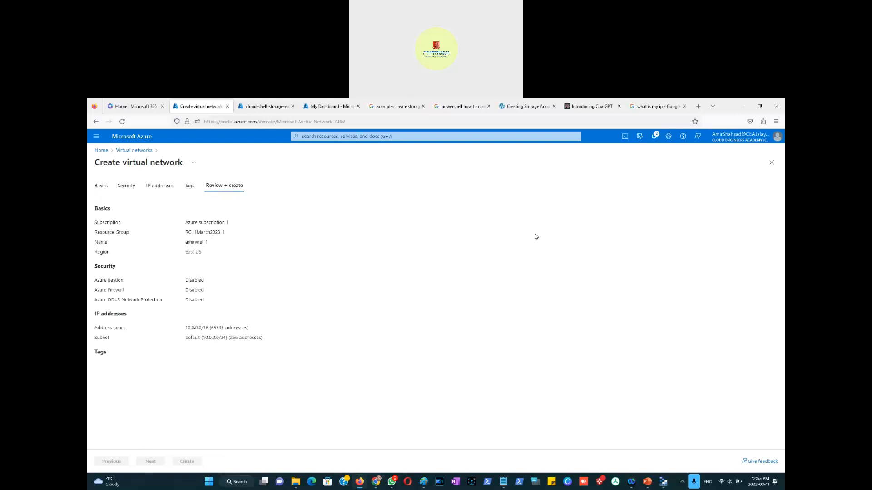
pyautogui.click(654, 138)
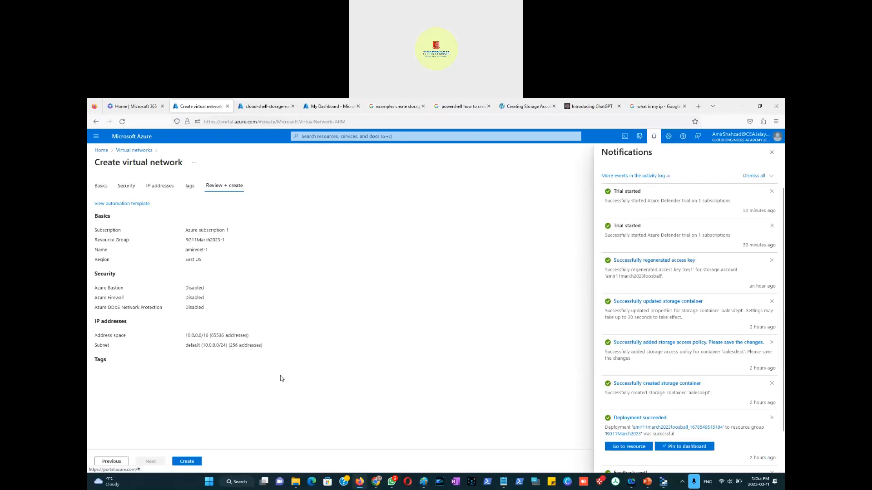
pyautogui.click(195, 462)
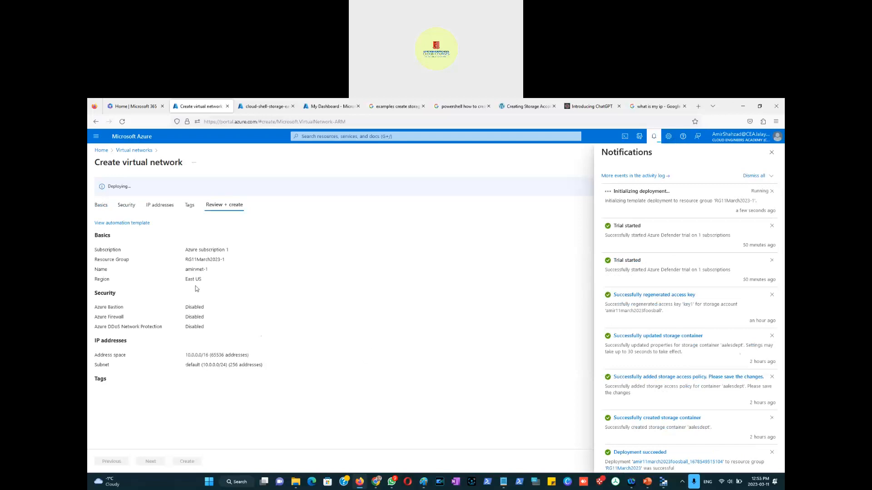
pyautogui.tripleClick(181, 280)
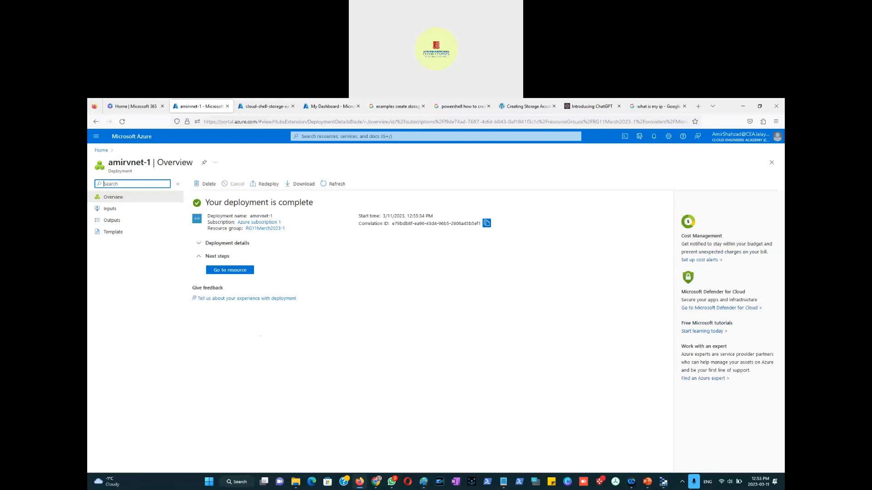
# Step: Open the amirvnet-1 virtual network from the Virtual networks list
pyautogui.hotkey('alt', 'Tab')
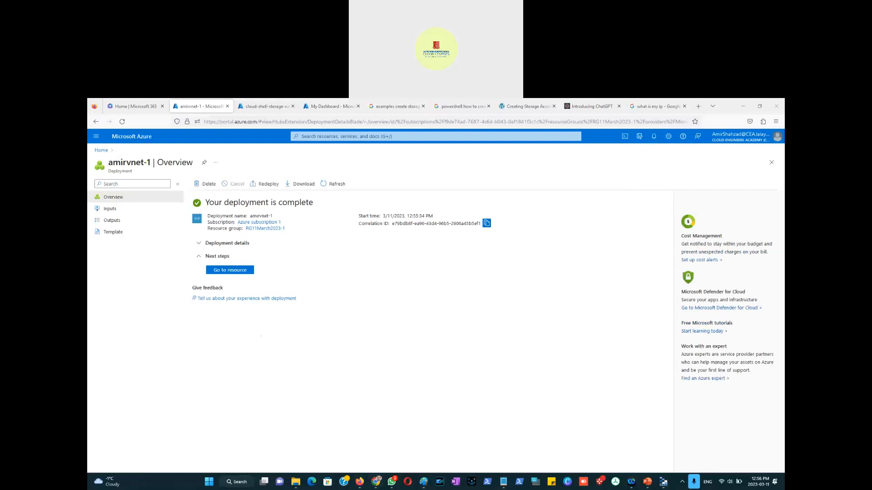
pyautogui.click(311, 335)
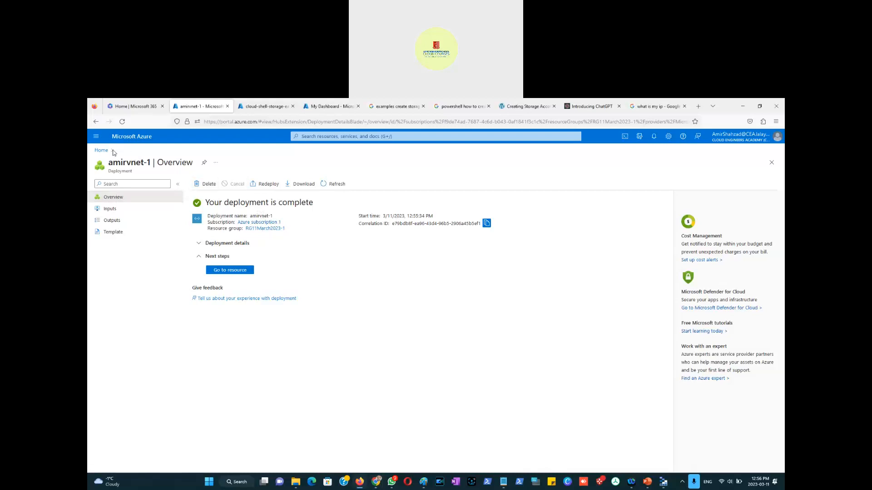
pyautogui.click(101, 150)
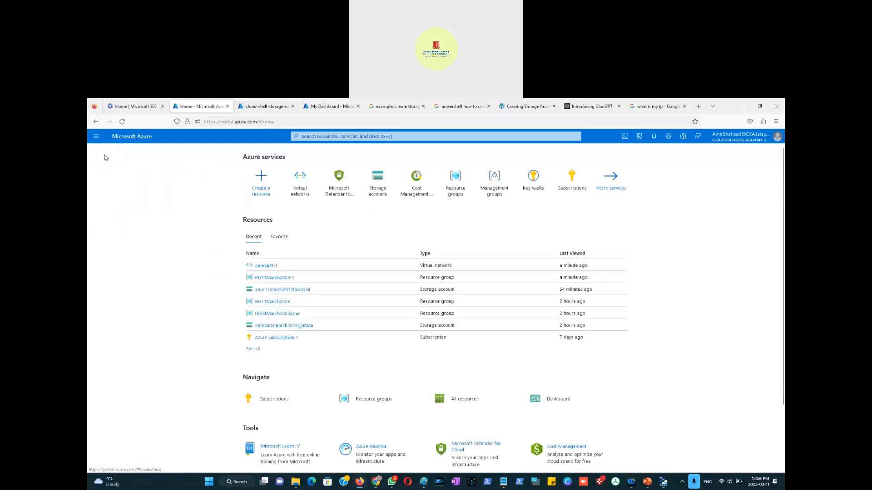
pyautogui.click(296, 195)
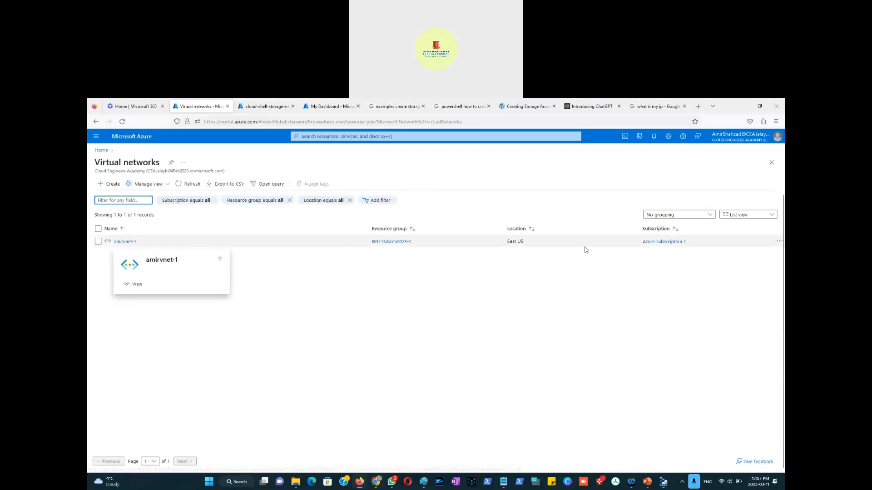
pyautogui.click(122, 241)
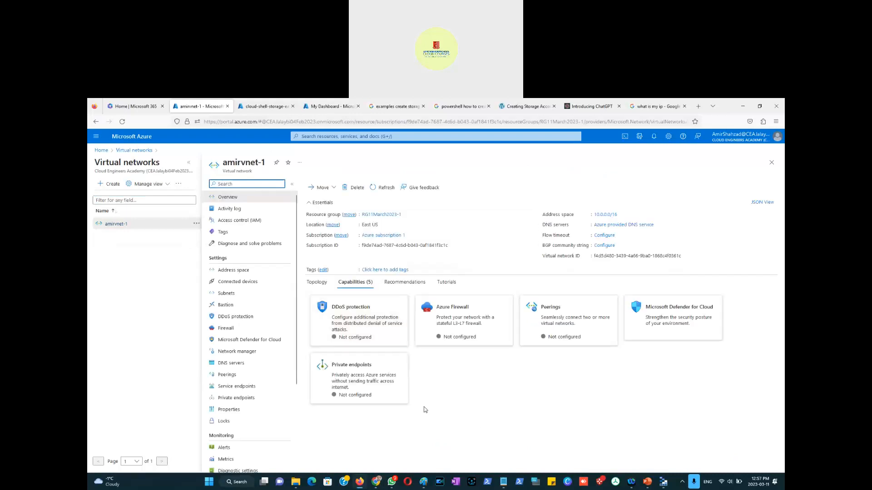
# Step: Start creating another virtual network in resource group RG11March2023-1 and name it amirvnet-2
pyautogui.click(392, 482)
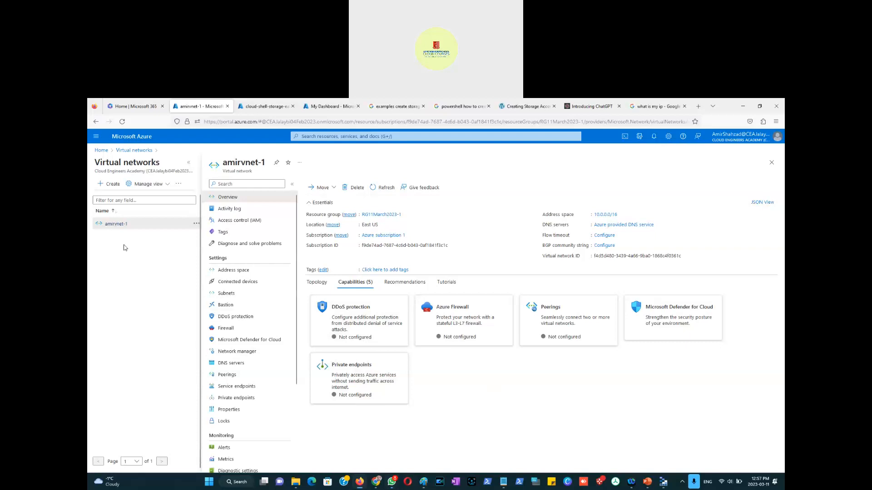
pyautogui.click(120, 189)
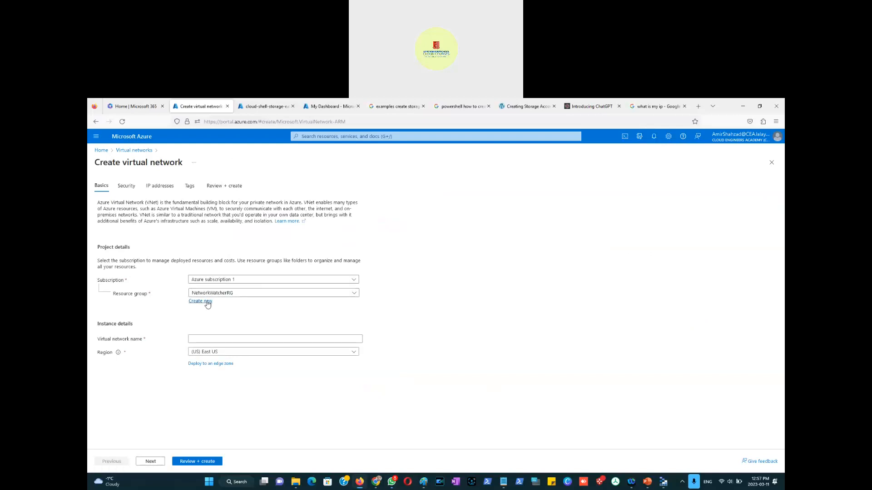
pyautogui.click(236, 295)
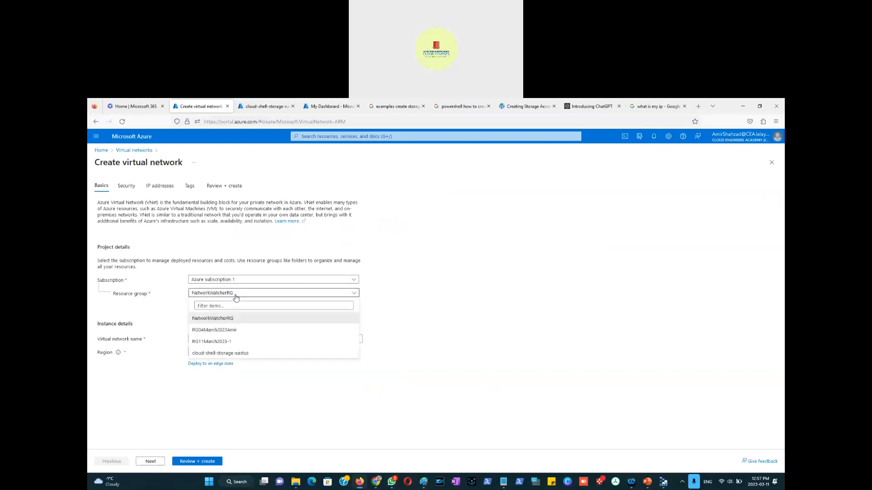
pyautogui.click(241, 342)
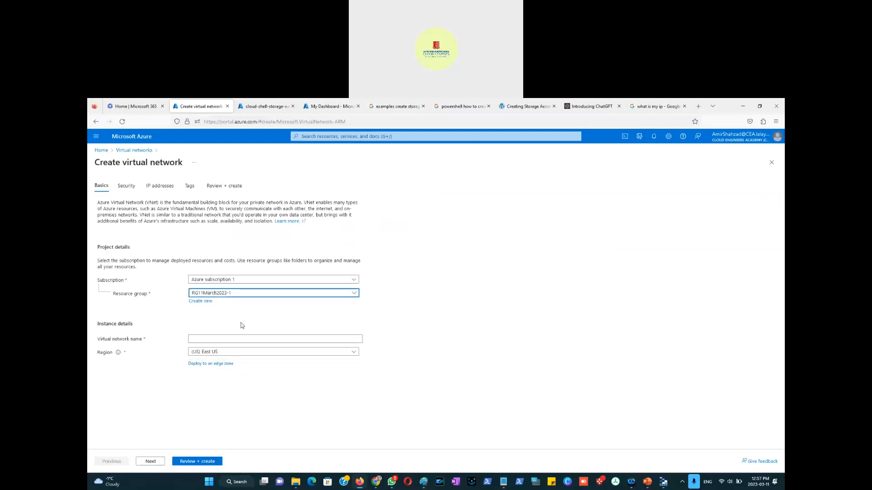
pyautogui.click(219, 340)
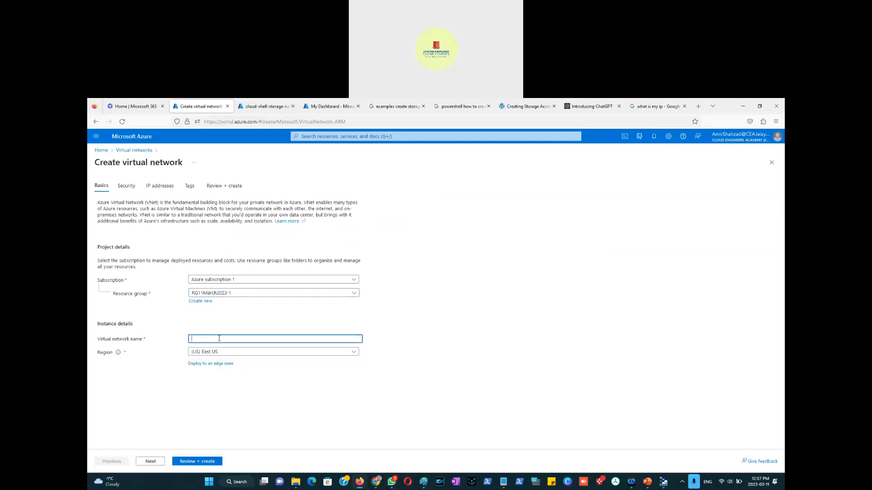
pyautogui.write('amirvent-2')
# Step: Step through the Review + create, Security and IP addresses pages of the wizard to reach the Tags page
pyautogui.click(204, 463)
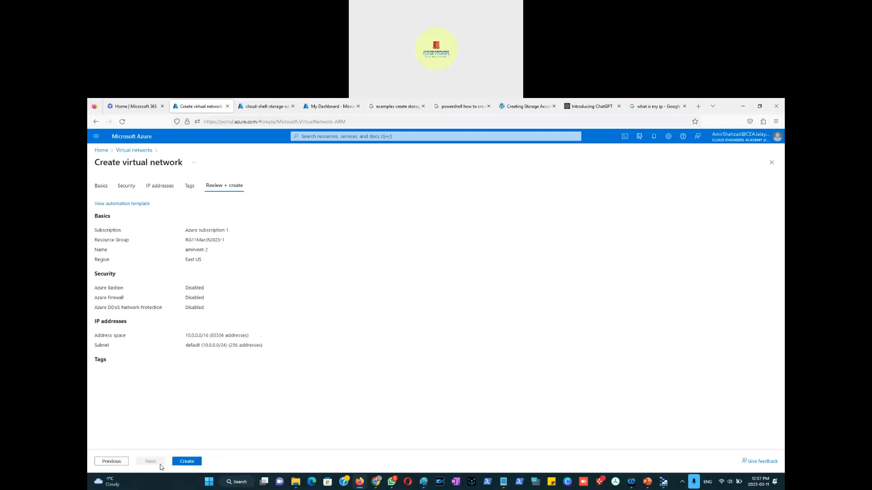
pyautogui.click(131, 187)
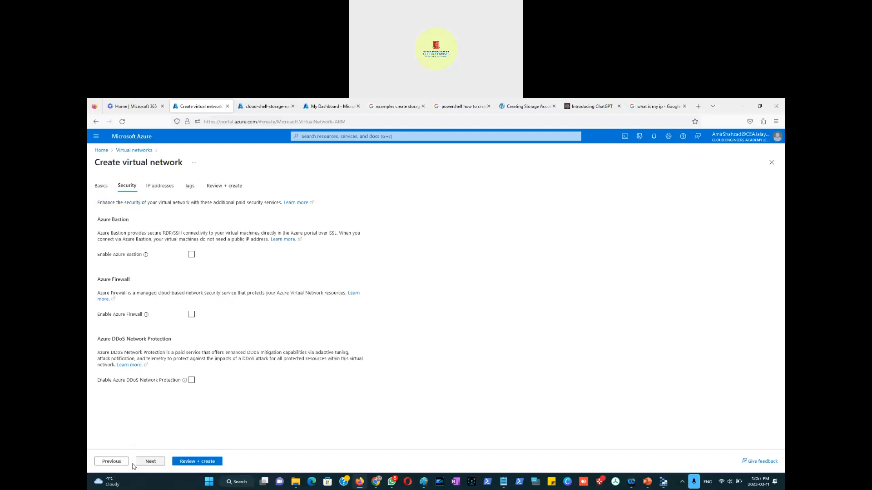
pyautogui.click(117, 464)
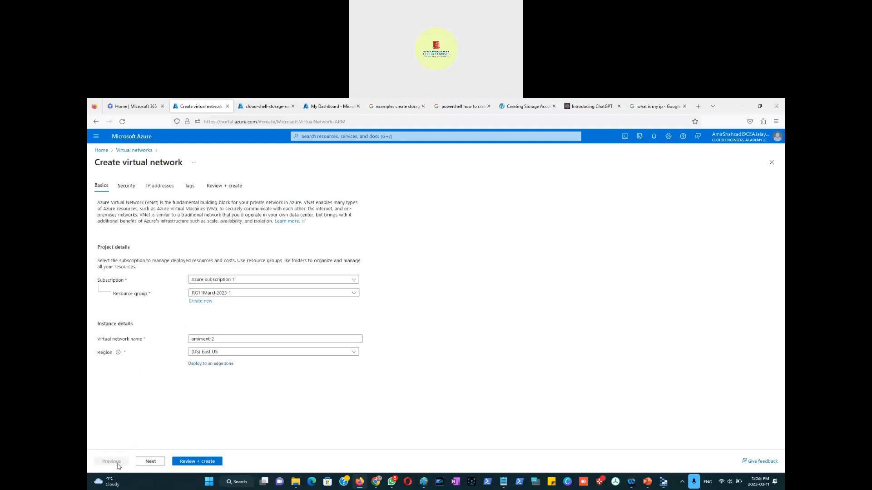
pyautogui.click(142, 464)
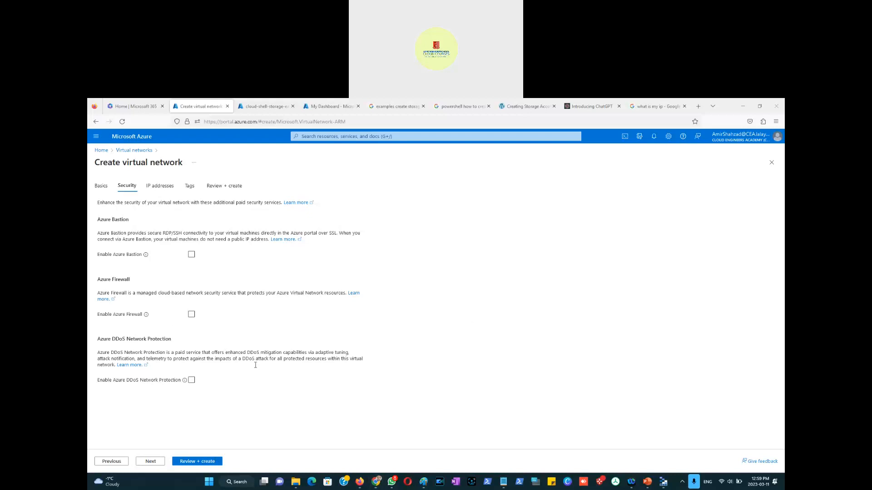
pyautogui.click(150, 462)
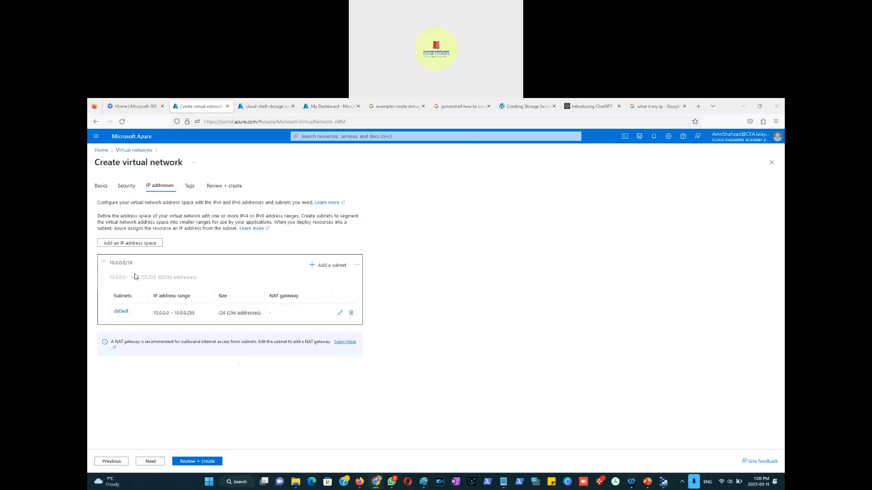
pyautogui.click(150, 462)
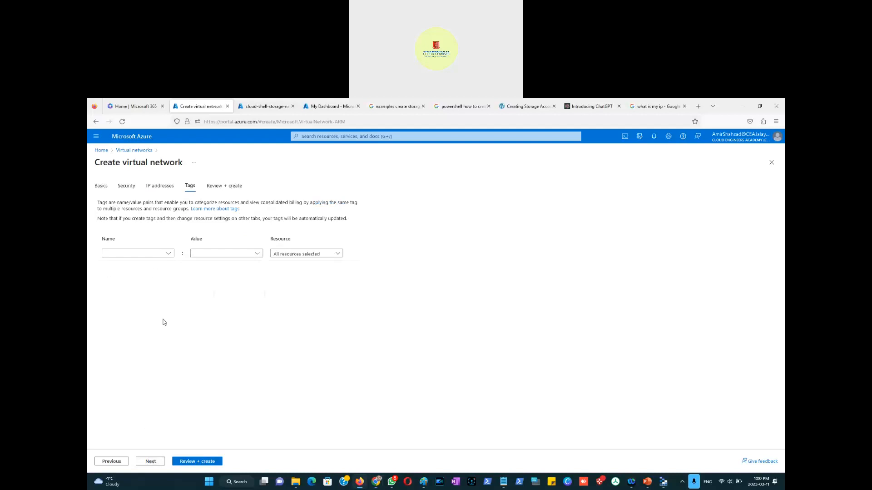
# Step: Add the tags Project with value Toronto Shoreline and Dept with value IT
pyautogui.click(141, 253)
pyautogui.click(171, 256)
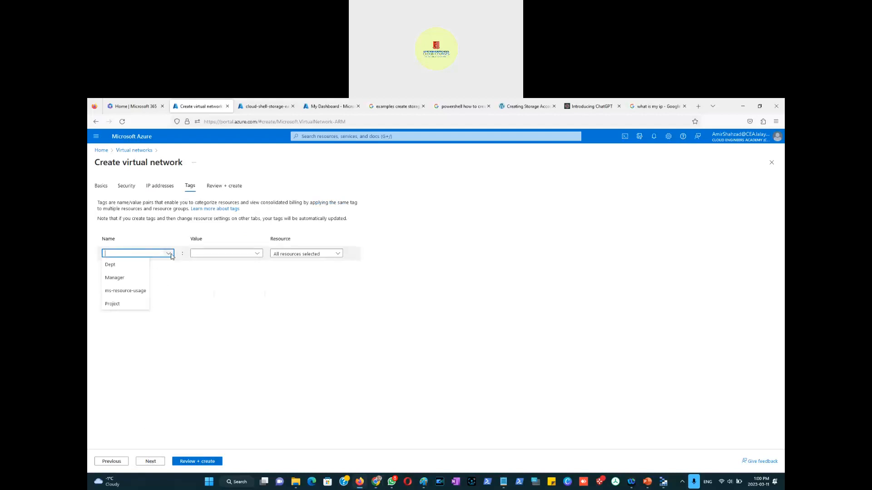
pyautogui.click(123, 303)
pyautogui.click(257, 254)
pyautogui.click(224, 264)
pyautogui.click(168, 268)
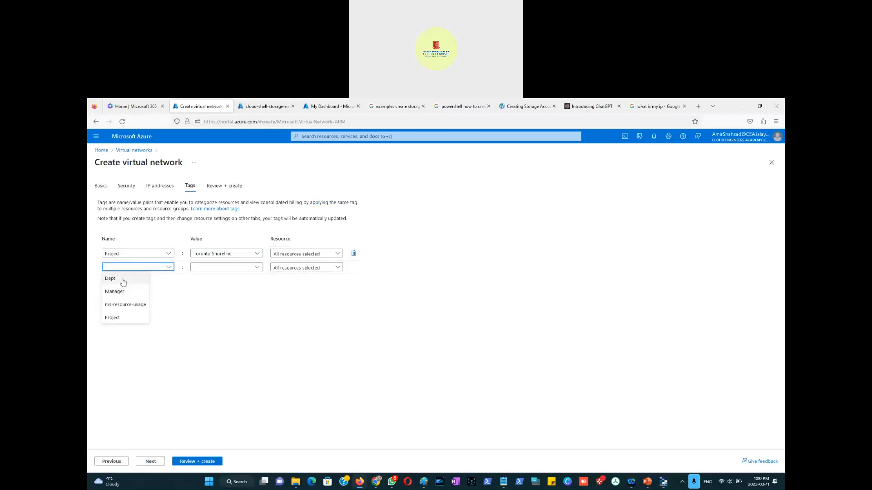
pyautogui.click(123, 282)
pyautogui.click(245, 268)
pyautogui.click(197, 281)
# Step: Add a Manager tag with the manager's first name, review the settings, and close the wizard without creating
pyautogui.click(168, 281)
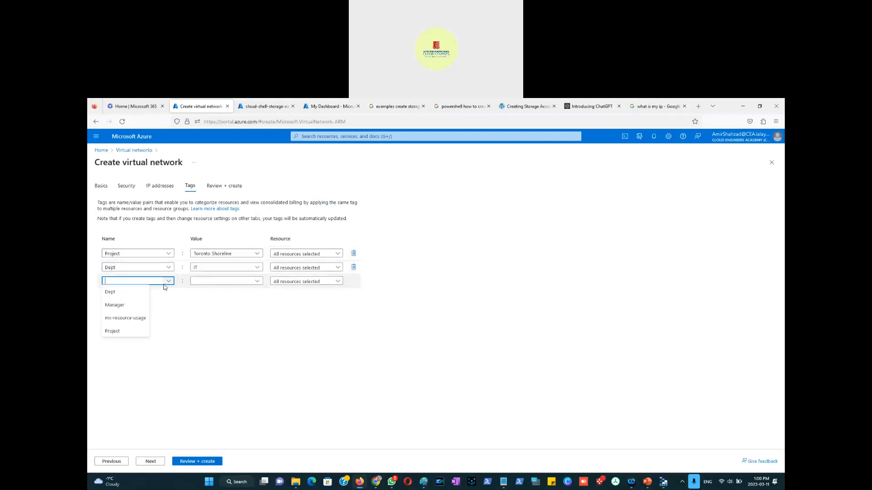
pyautogui.click(127, 305)
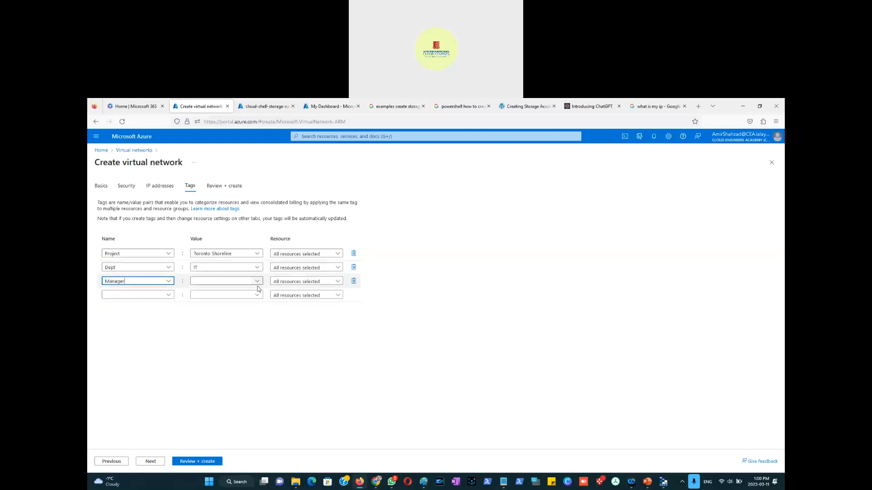
pyautogui.click(257, 281)
pyautogui.click(199, 293)
pyautogui.click(153, 463)
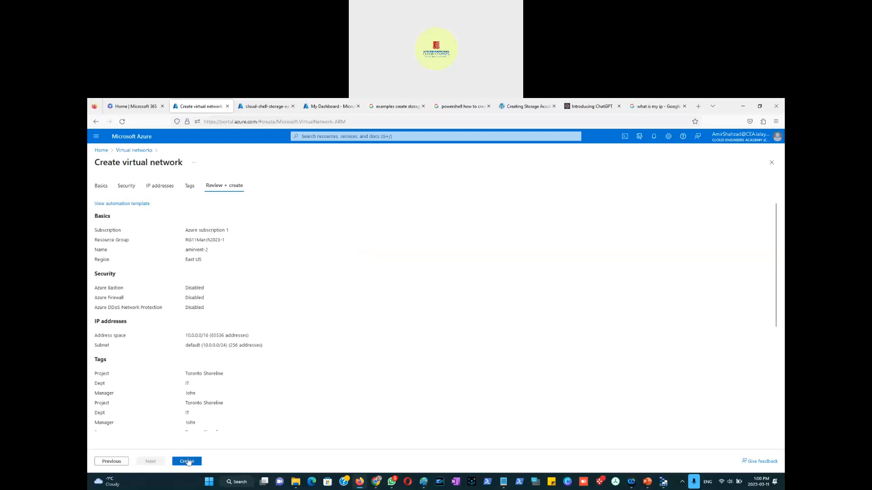
pyautogui.click(772, 163)
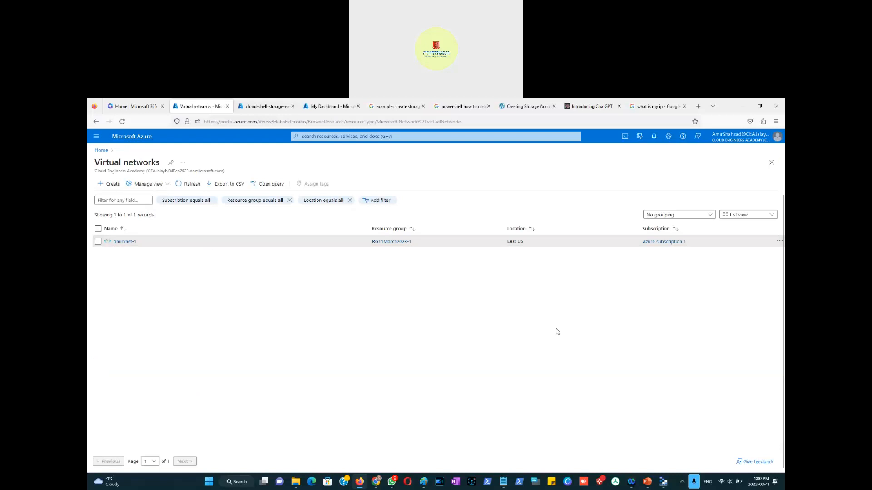
# Step: Open amirvnet-1 from the list and switch to the PowerPoint slide Azure Virtual network Security
pyautogui.click(126, 242)
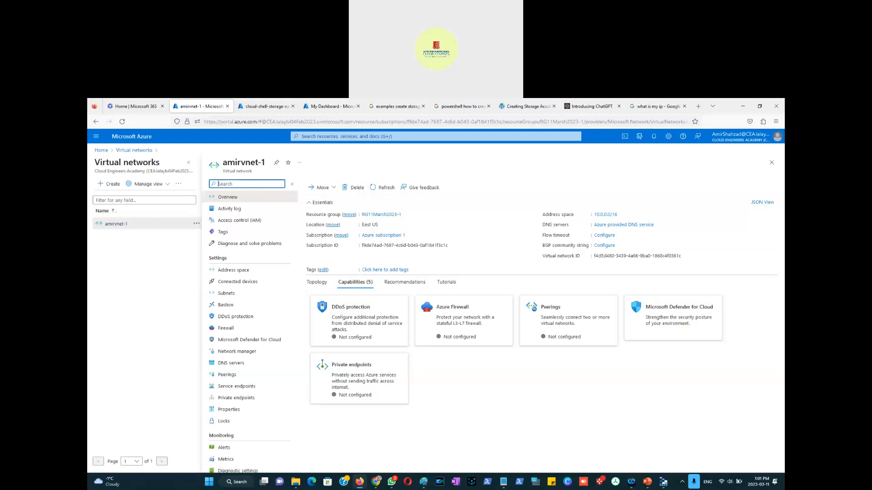
pyautogui.hotkey('alt', 'Tab')
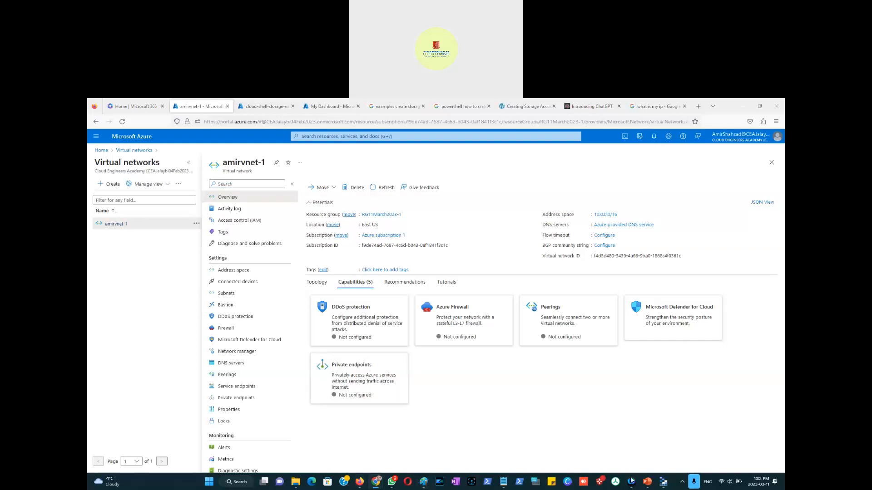
pyautogui.click(647, 481)
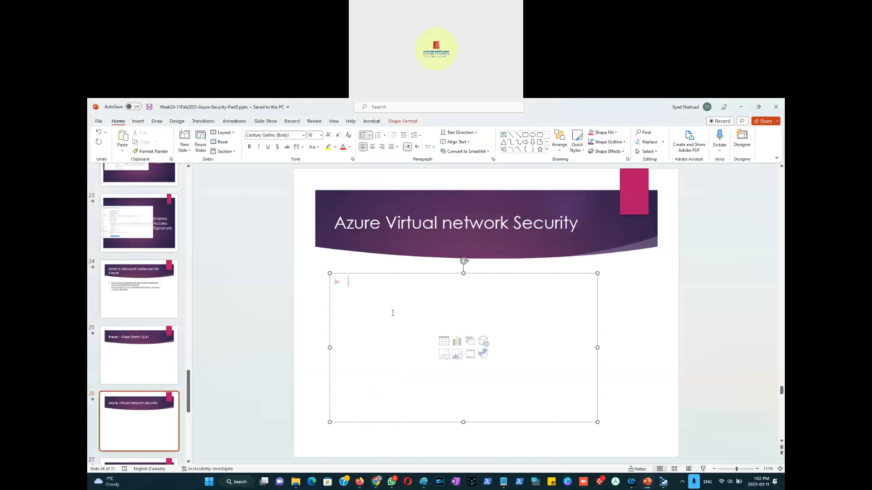
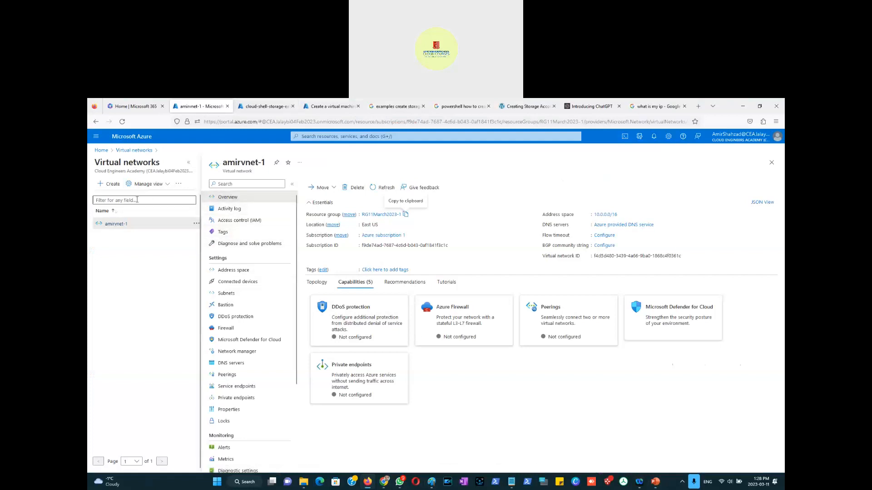
# Step: Search the portal for NSG and open the Amir-VM01 network security group
pyautogui.click(102, 151)
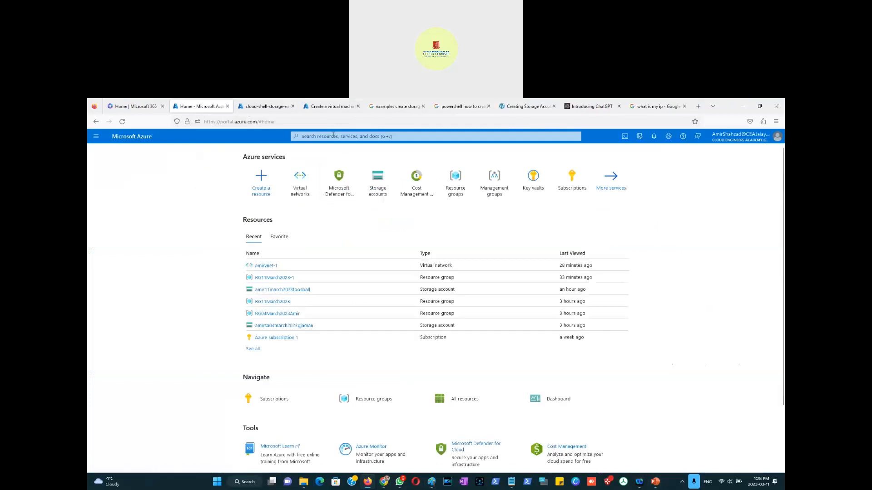
pyautogui.moveTo(507, 196)
pyautogui.click(351, 136)
pyautogui.write('NSG')
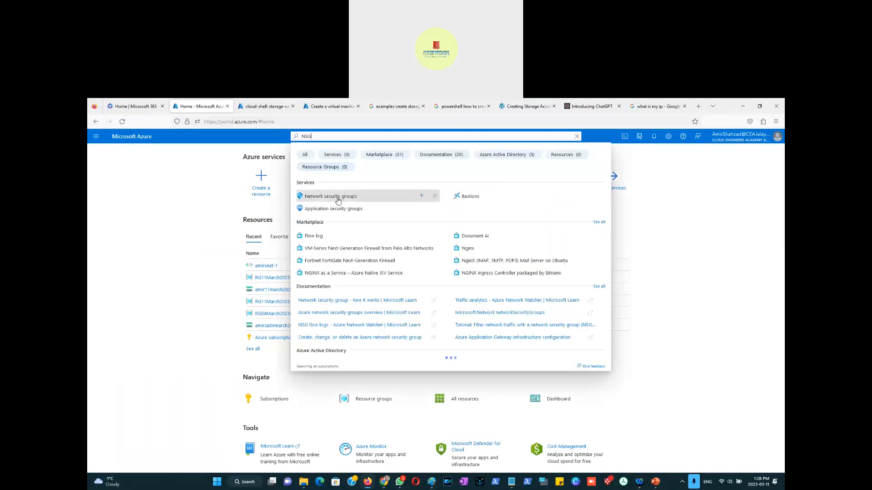
pyautogui.click(338, 200)
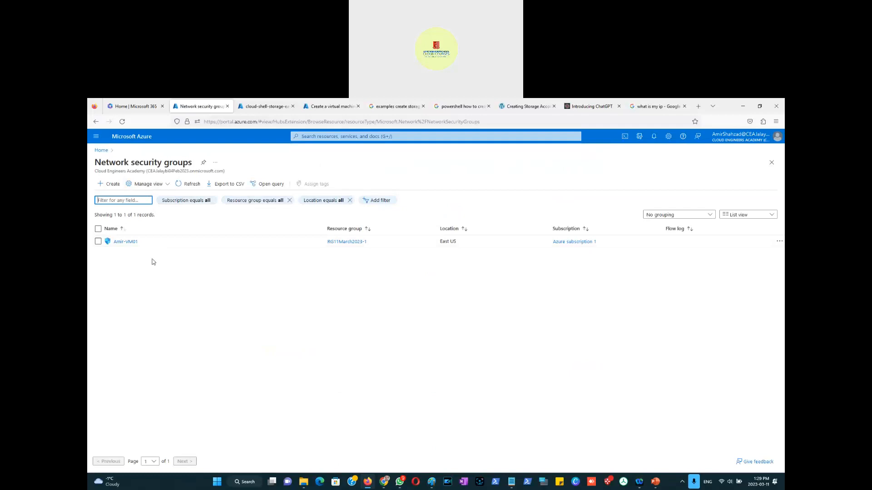
pyautogui.click(120, 242)
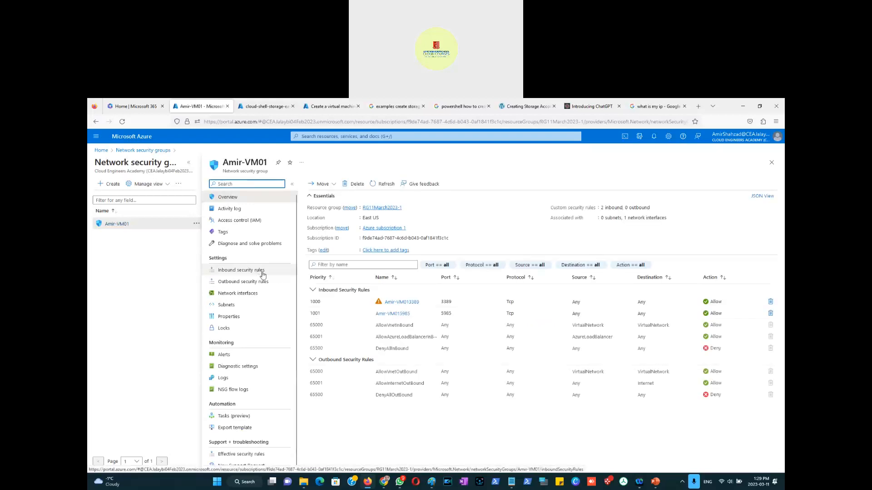
# Step: Add an inbound security rule allowing traffic from Any source to Any destination for the MS SQL service
pyautogui.click(252, 272)
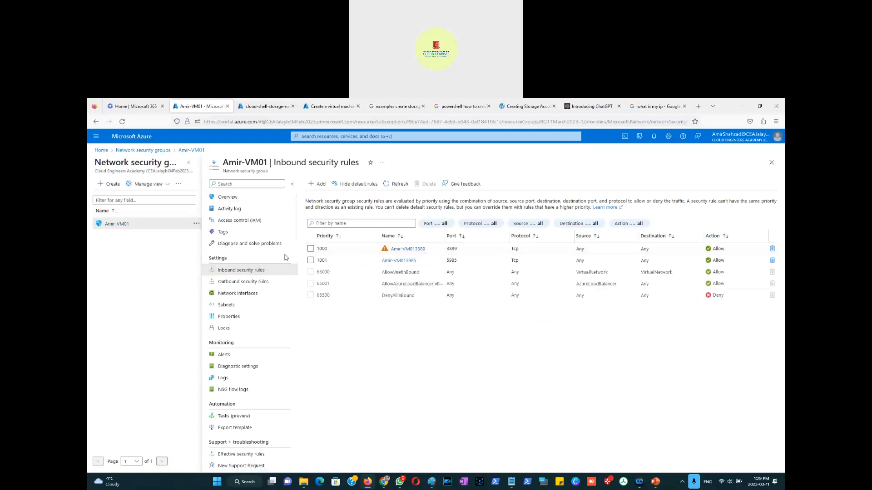
pyautogui.click(316, 184)
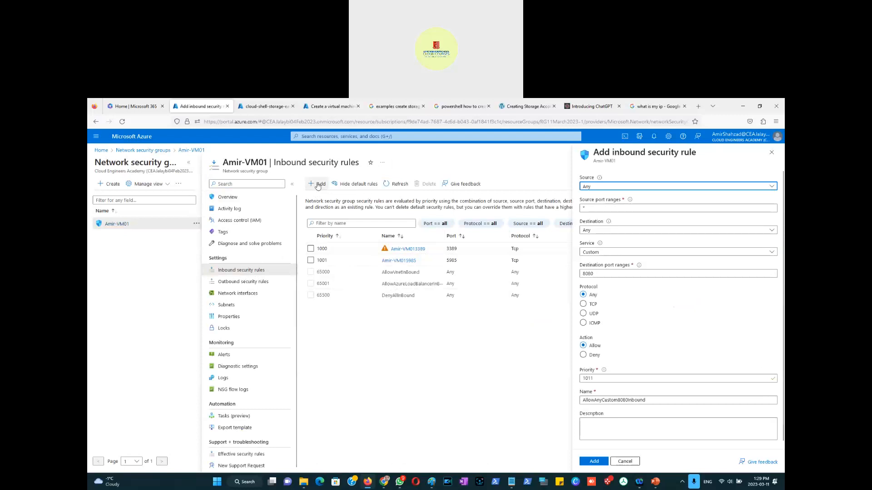
pyautogui.click(606, 187)
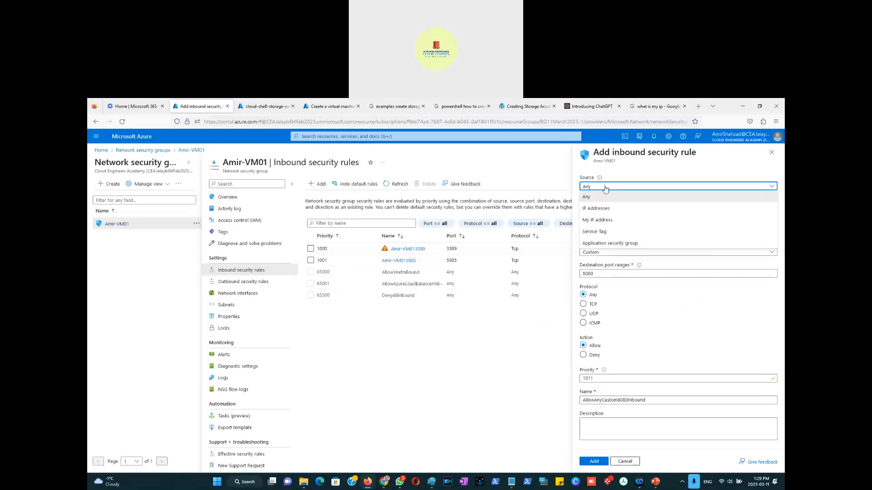
pyautogui.click(603, 197)
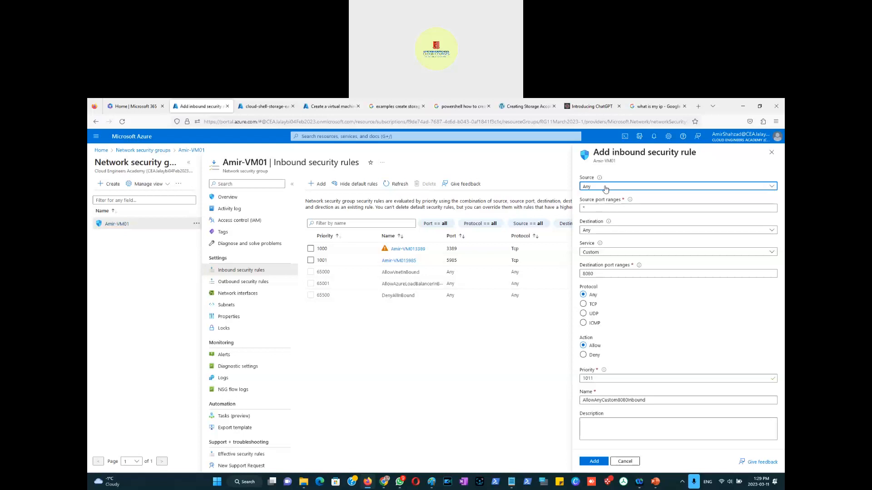
pyautogui.click(600, 230)
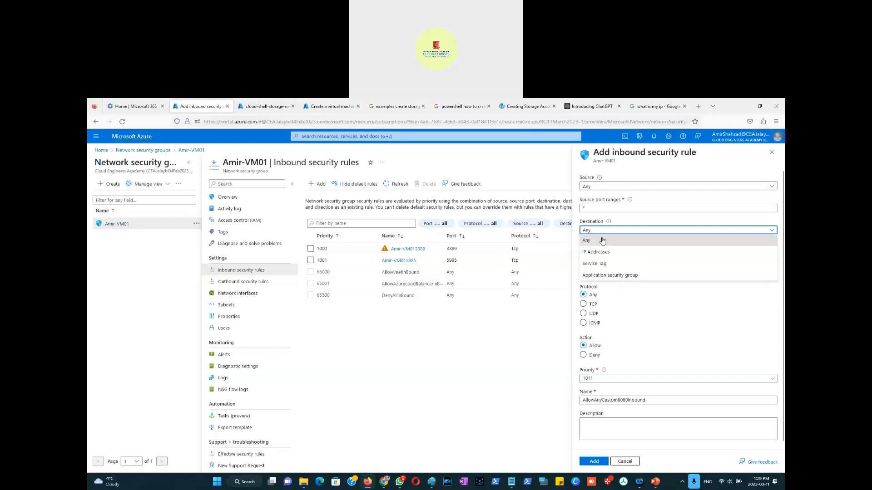
pyautogui.click(602, 230)
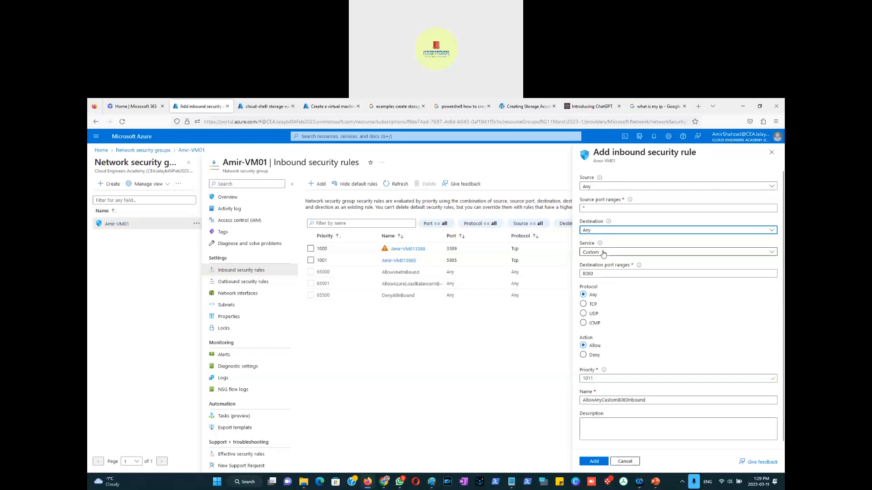
pyautogui.click(601, 253)
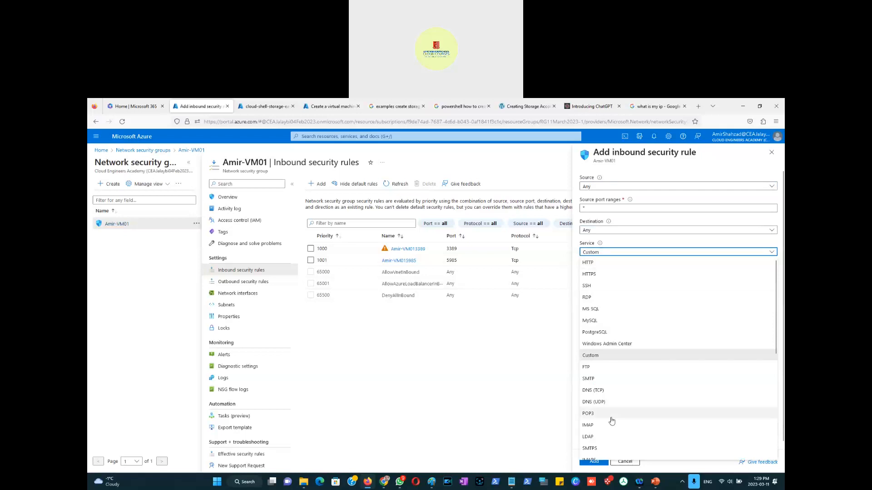
pyautogui.click(599, 310)
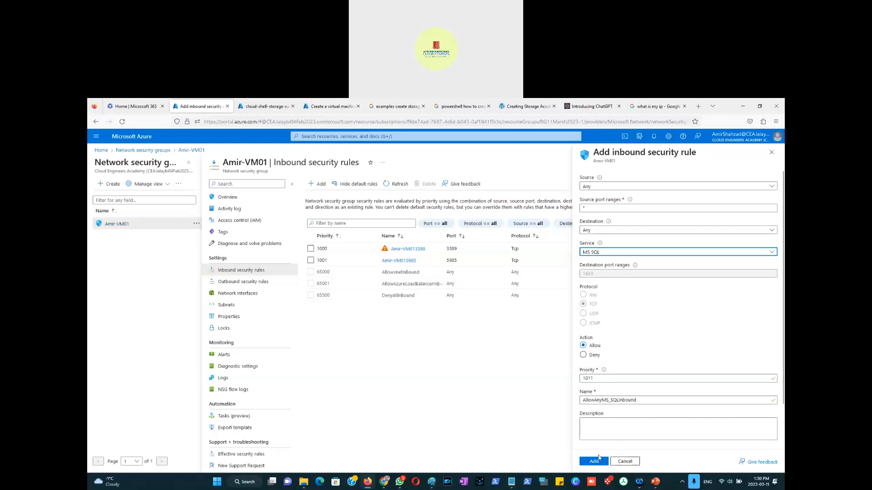
pyautogui.click(595, 462)
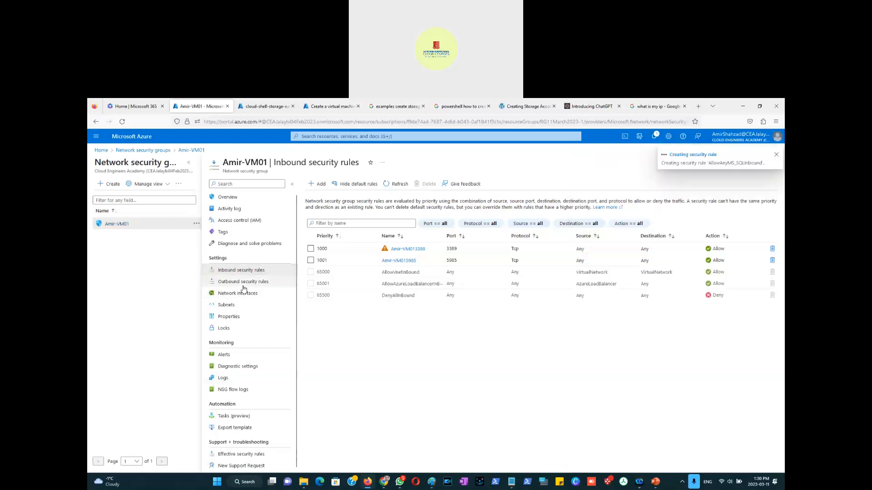
# Step: Review the NSG's outbound security rules and its network interfaces
pyautogui.click(264, 282)
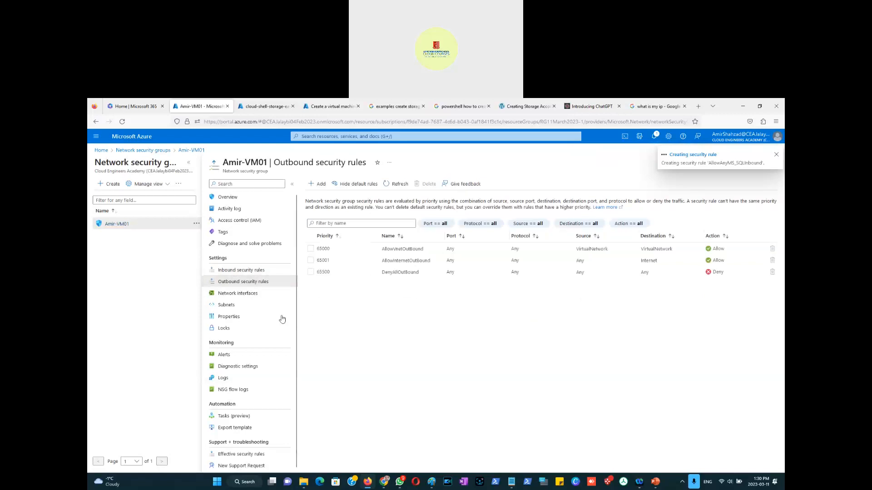
pyautogui.click(245, 296)
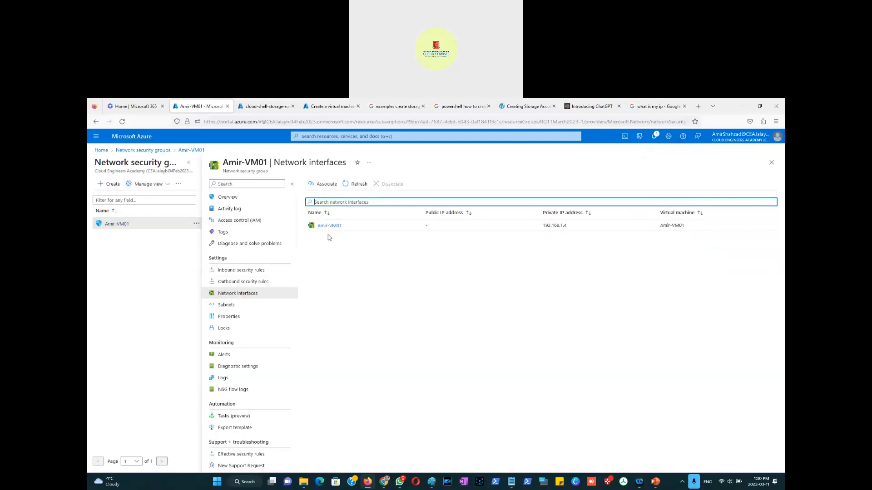
# Step: Associate the NSG with the default subnet of the amirvnet-1 virtual network
pyautogui.click(233, 308)
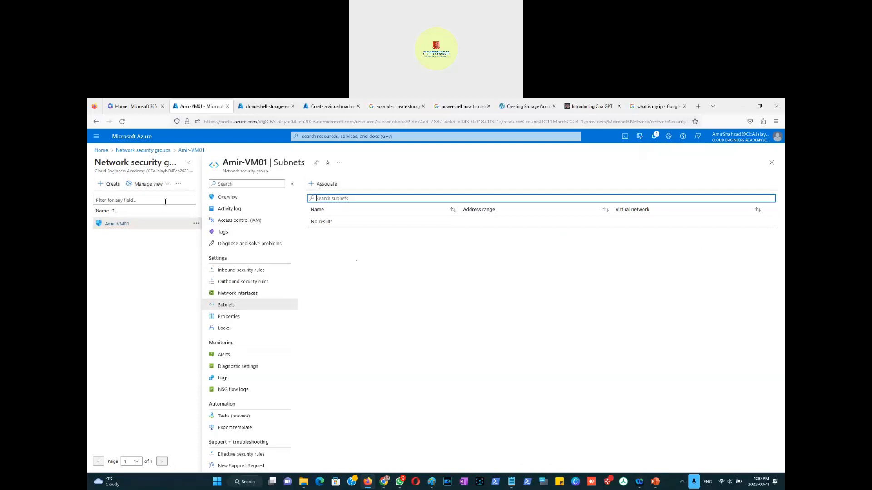
pyautogui.click(325, 185)
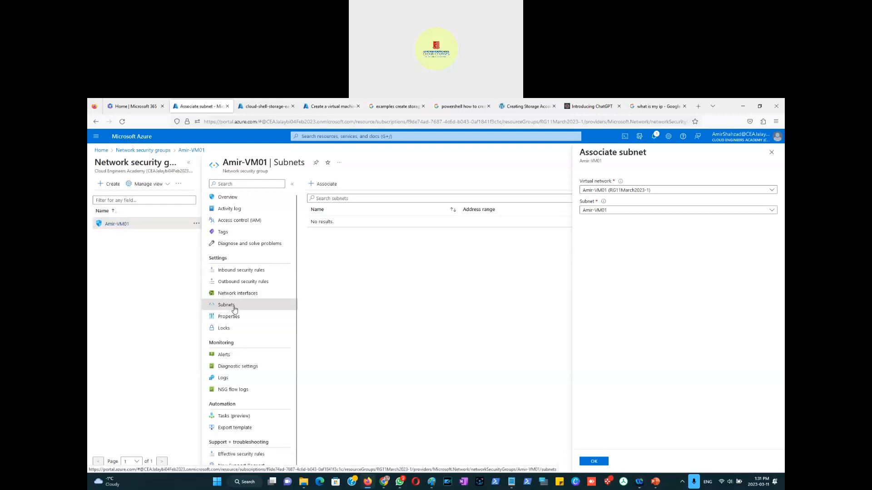
pyautogui.click(629, 211)
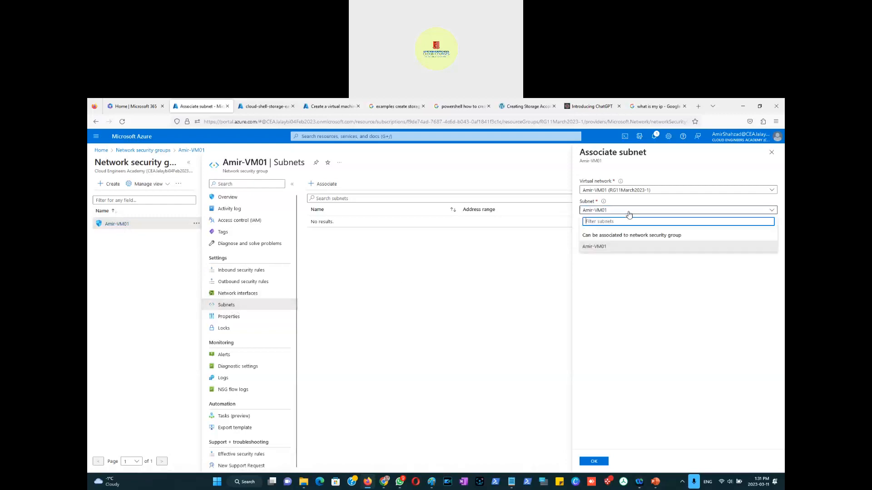
pyautogui.click(631, 191)
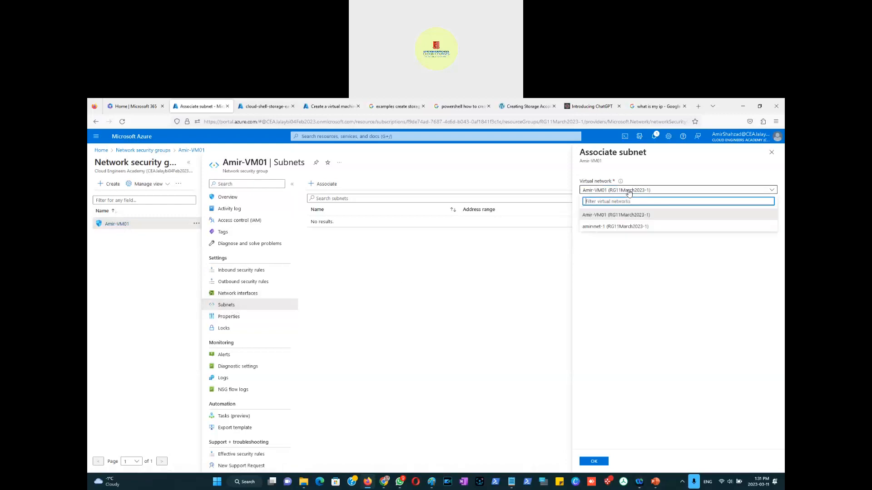
pyautogui.click(612, 228)
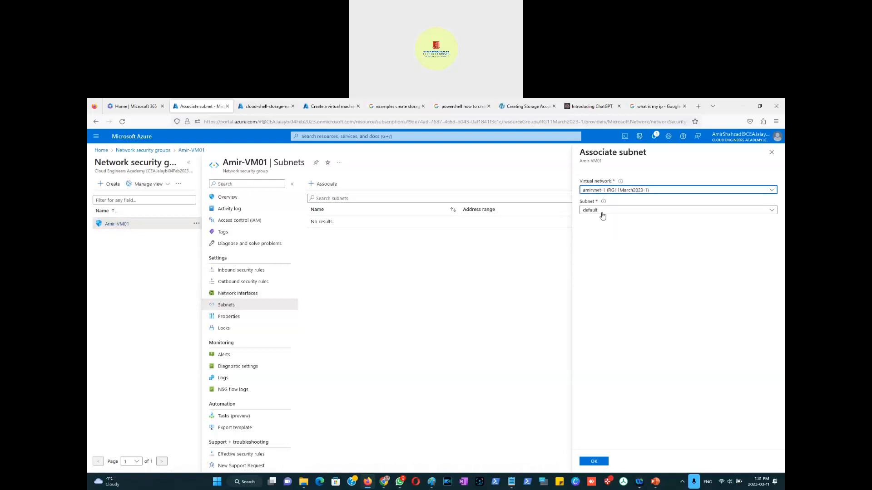
pyautogui.click(601, 215)
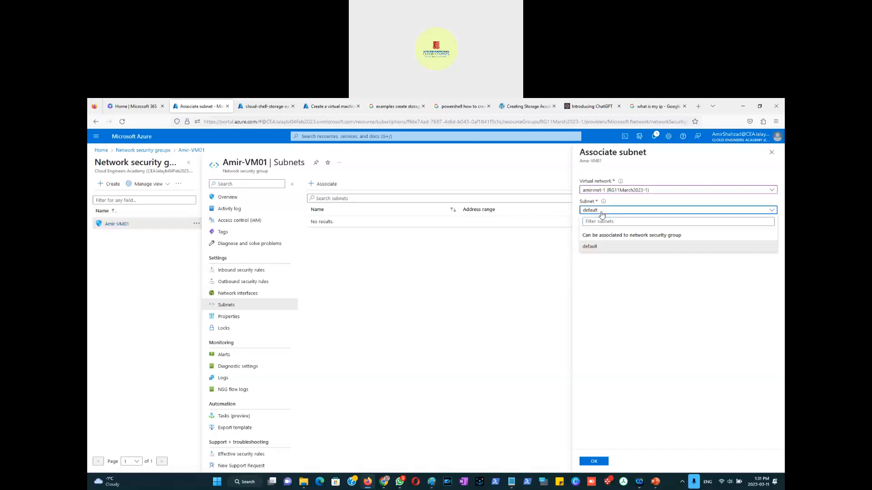
pyautogui.click(599, 221)
pyautogui.click(598, 461)
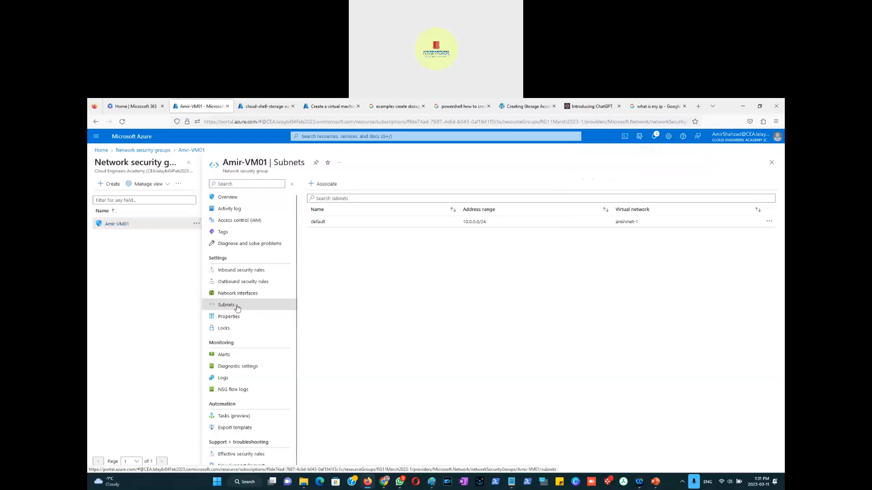
# Step: Check the NSG's network interfaces and subnets, and browse the virtual networks list
pyautogui.click(241, 296)
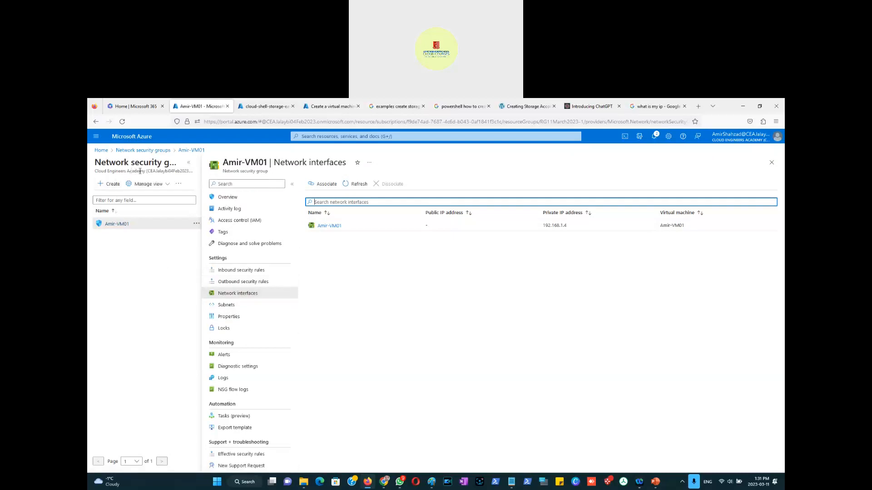
pyautogui.click(227, 305)
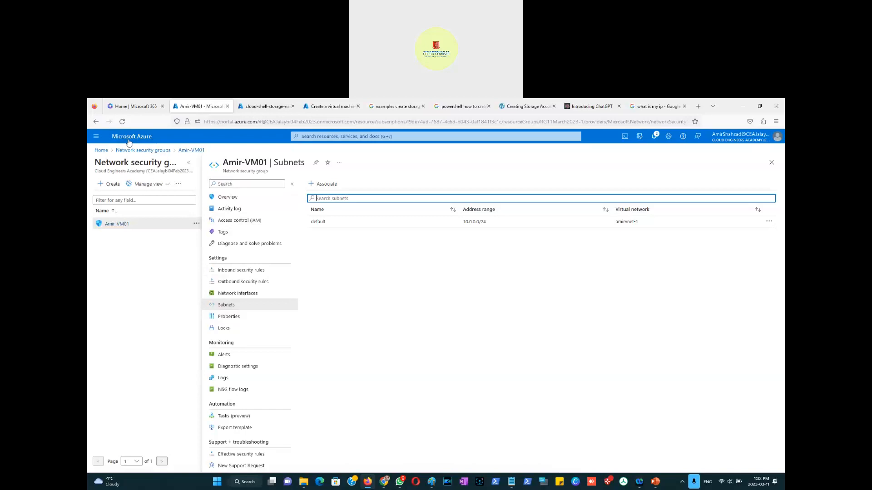
pyautogui.click(96, 138)
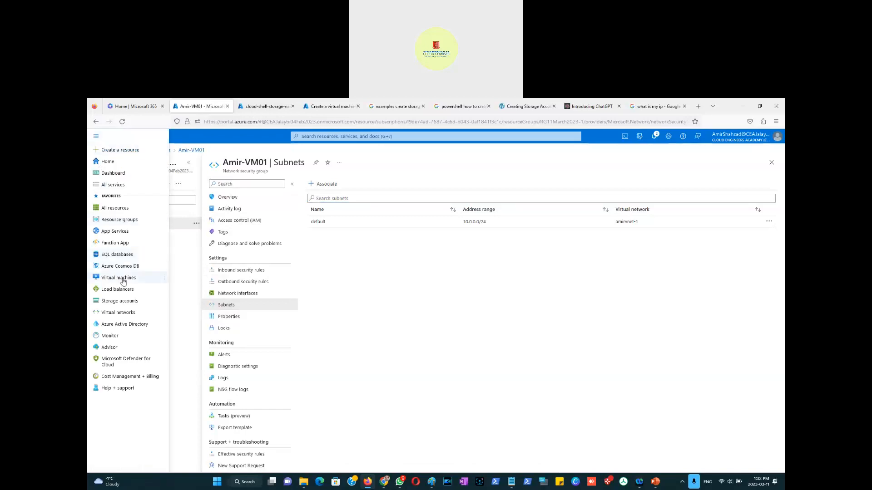
pyautogui.click(117, 314)
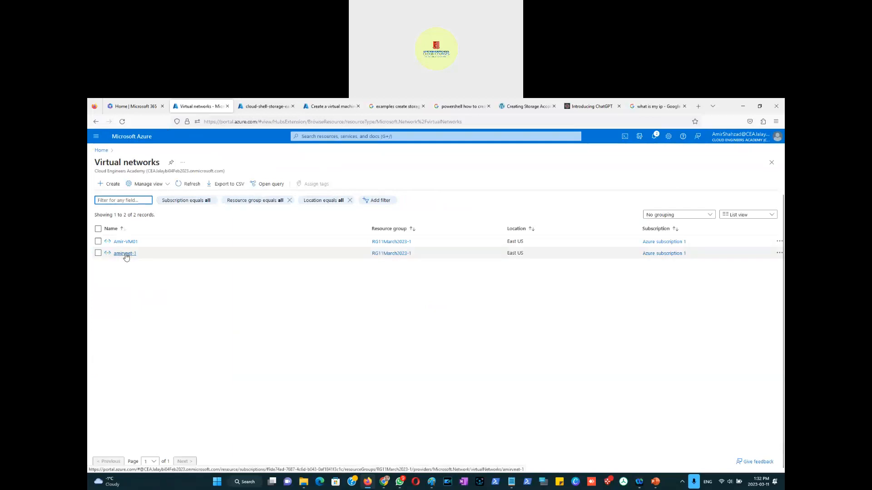
pyautogui.moveTo(126, 257)
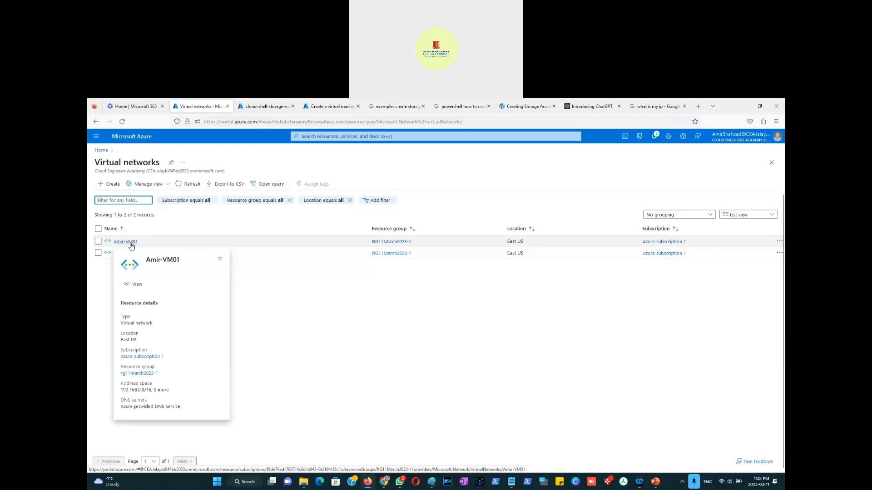
pyautogui.click(460, 343)
pyautogui.hotkey('alt', 'Tab')
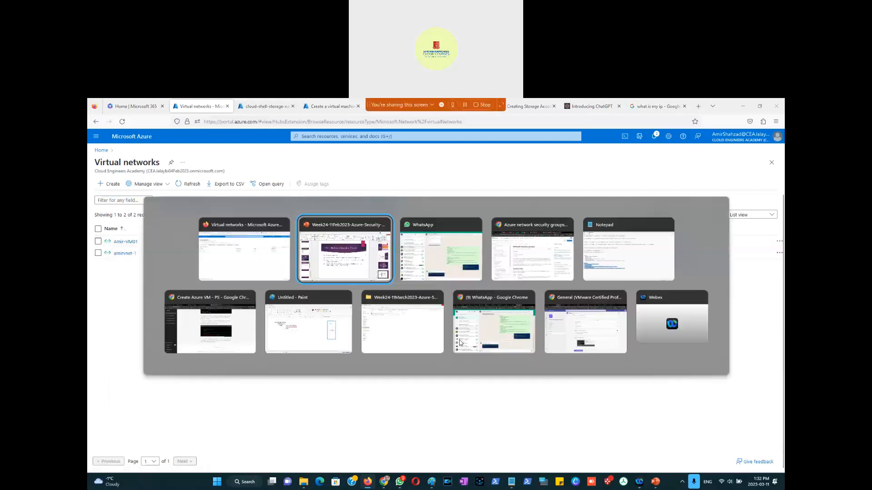
pyautogui.hotkey('alt', 'Tab')
pyautogui.hotkey('alt', 'Tab')
pyautogui.hotkey('alt', 'Tab')
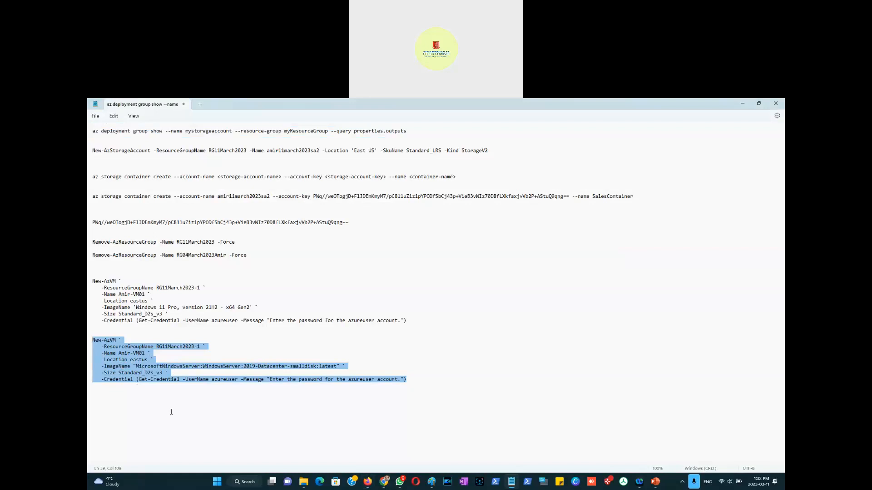
pyautogui.hotkey('alt', 'Tab')
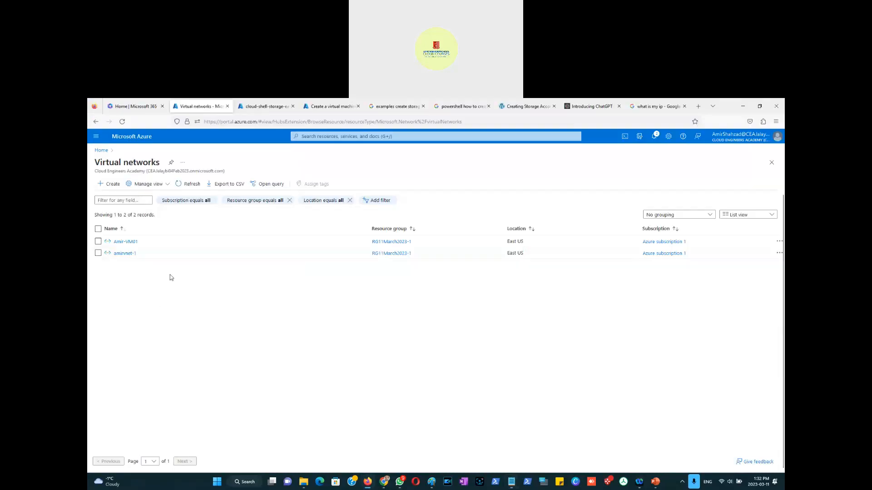
# Step: Open the amirvnet-1 virtual network overview and compare it with the NSG slide
pyautogui.click(126, 254)
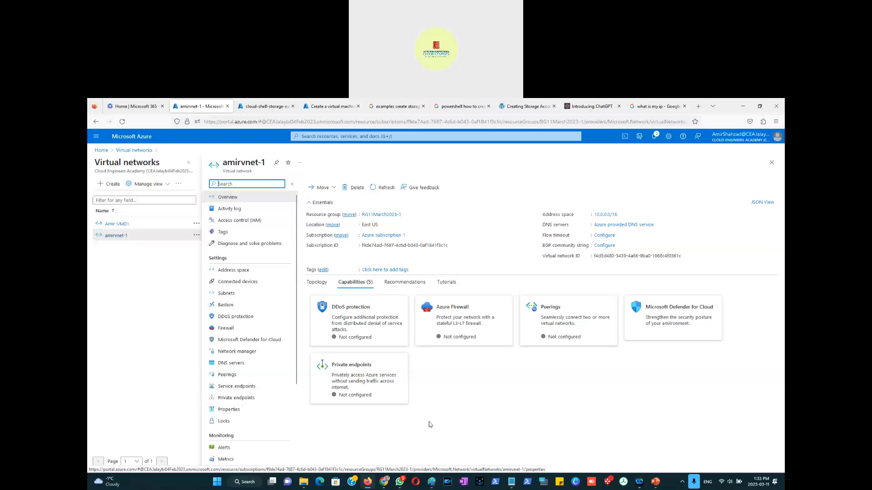
pyautogui.hotkey('alt', 'Tab')
pyautogui.hotkey('alt', 'Tab')
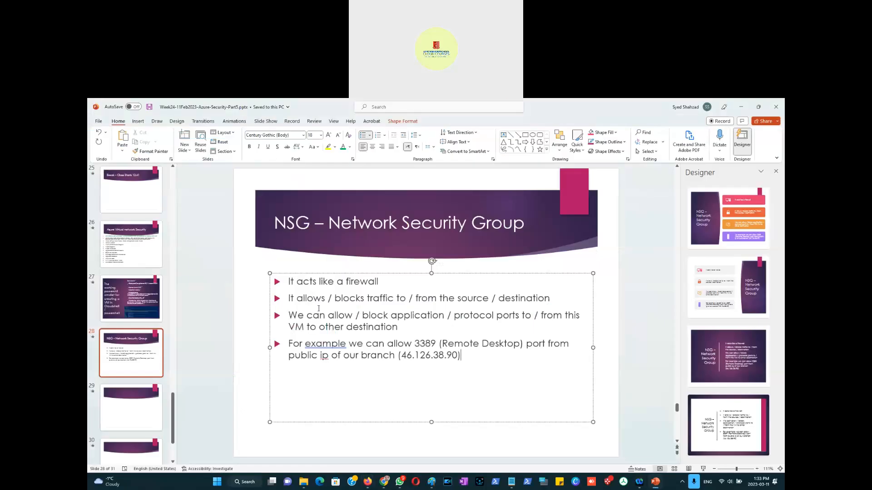
pyautogui.hotkey('alt', 'Tab')
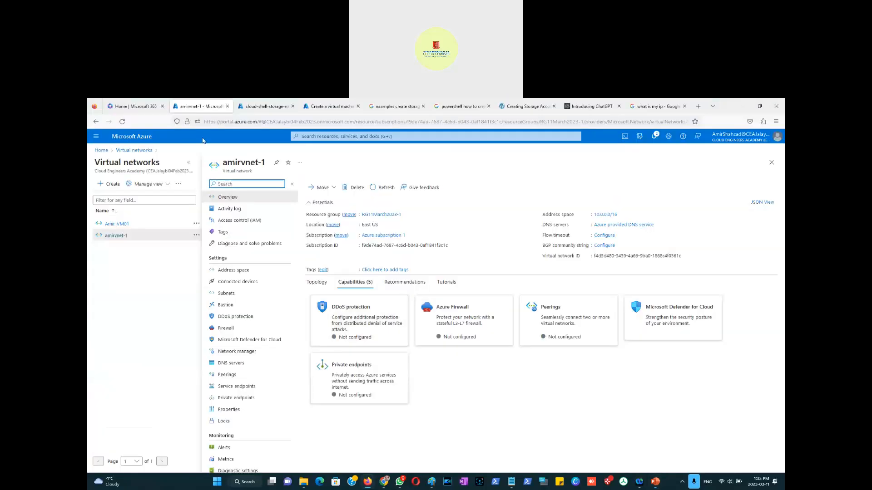
# Step: Search for NSG and open the Network security groups list
pyautogui.click(301, 136)
pyautogui.write('NSG')
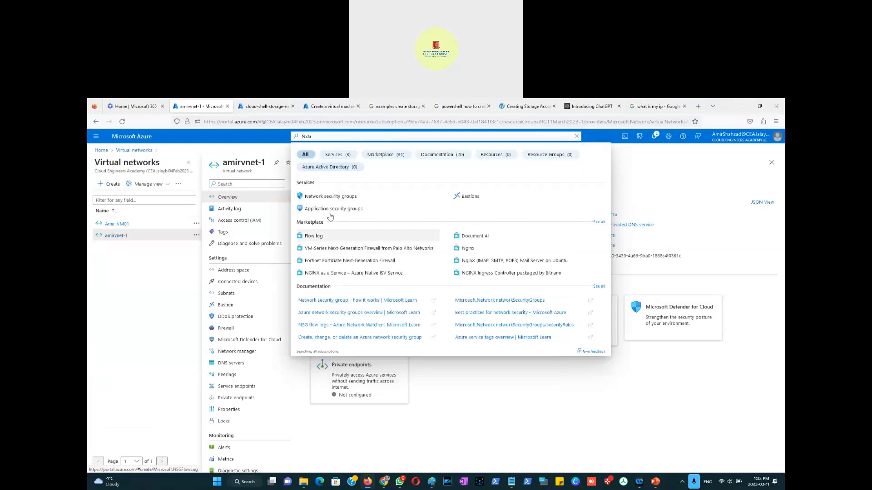
pyautogui.click(327, 200)
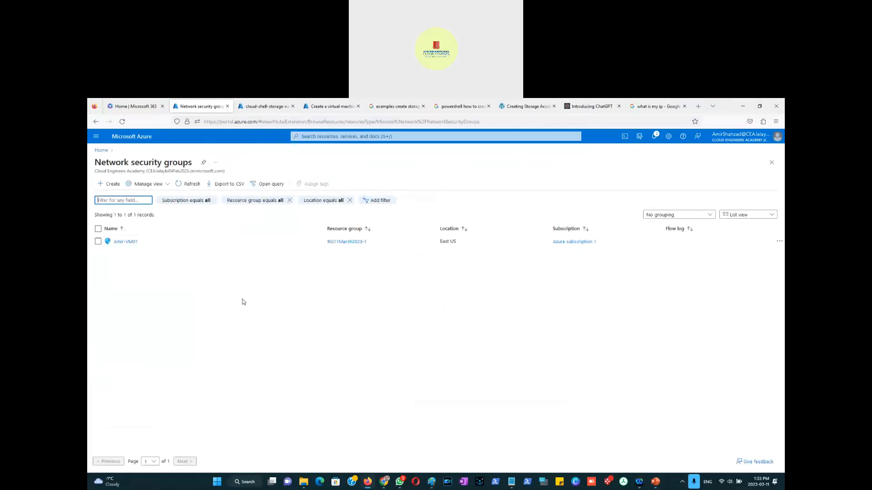
# Step: Open the Amir-VM01 network security group overview and capture a screenshot of the portal page
pyautogui.click(134, 242)
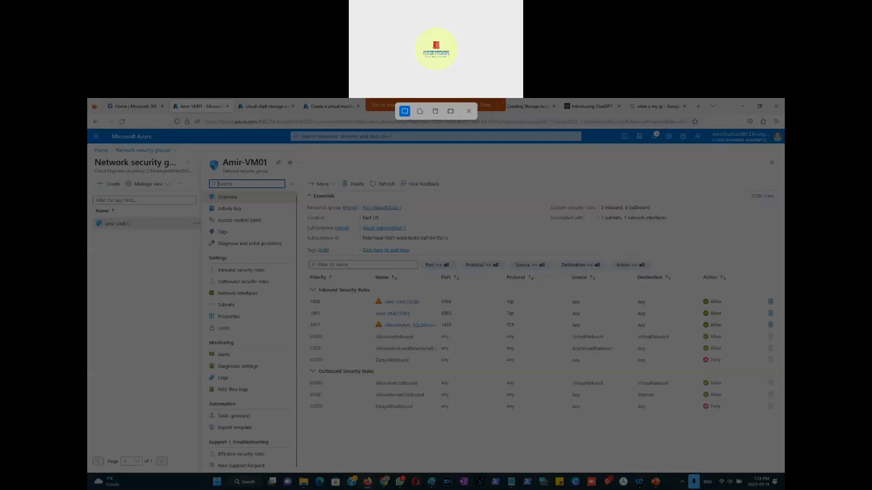
pyautogui.moveTo(90, 129); pyautogui.dragTo(715, 434)
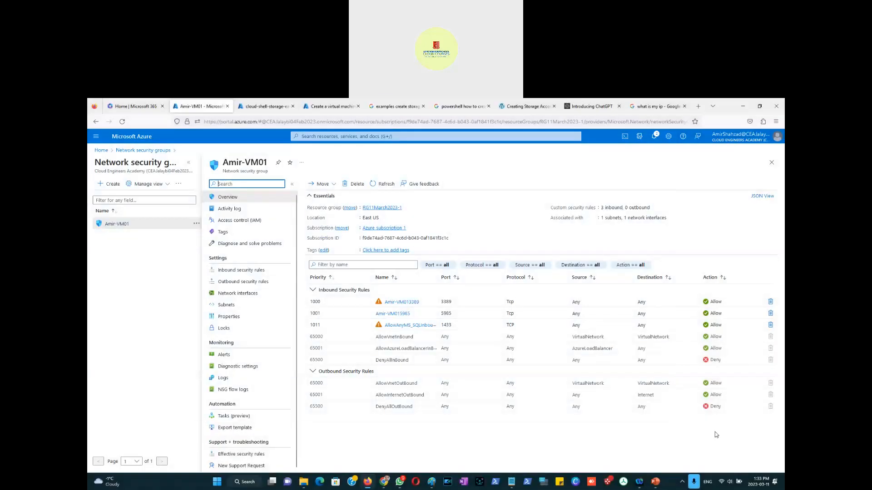
pyautogui.press('super+shift+s')
pyautogui.moveTo(90, 129); pyautogui.dragTo(784, 470)
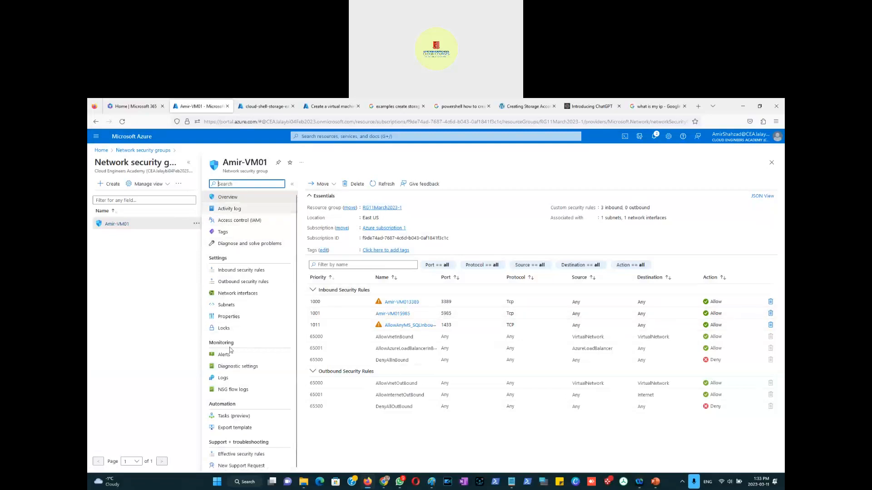
# Step: Switch to PowerPoint and paste the screenshot onto the NSG – Network Security Group slide
pyautogui.click(656, 481)
pyautogui.rightClick(242, 417)
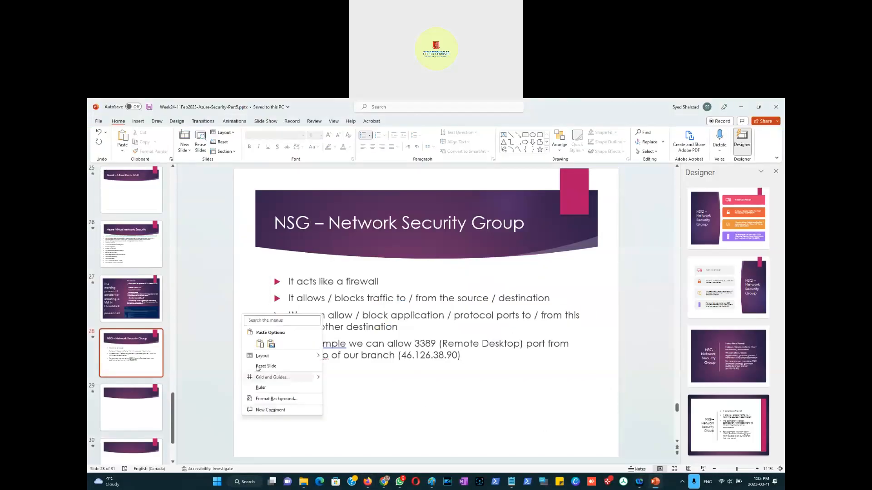
pyautogui.click(271, 346)
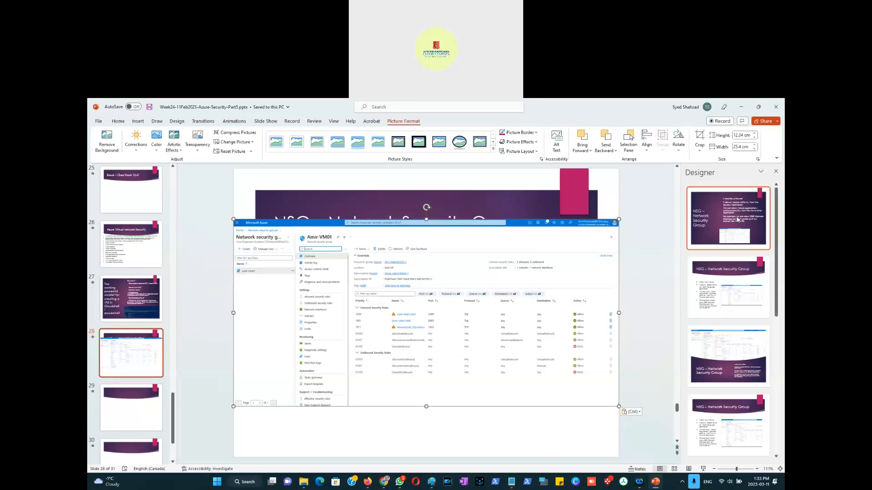
# Step: Apply a Designer layout placing the screenshot beside the bullets and shrink the screenshot slightly
pyautogui.click(732, 283)
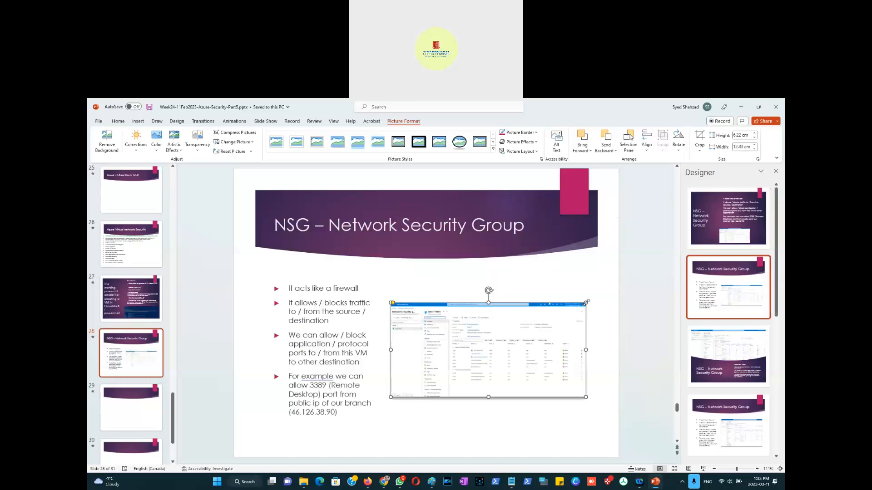
pyautogui.moveTo(586, 302); pyautogui.dragTo(561, 295)
# Step: Insert a new first bullet reading "Go to Azure Search and type NSG and click Network"
pyautogui.click(289, 289)
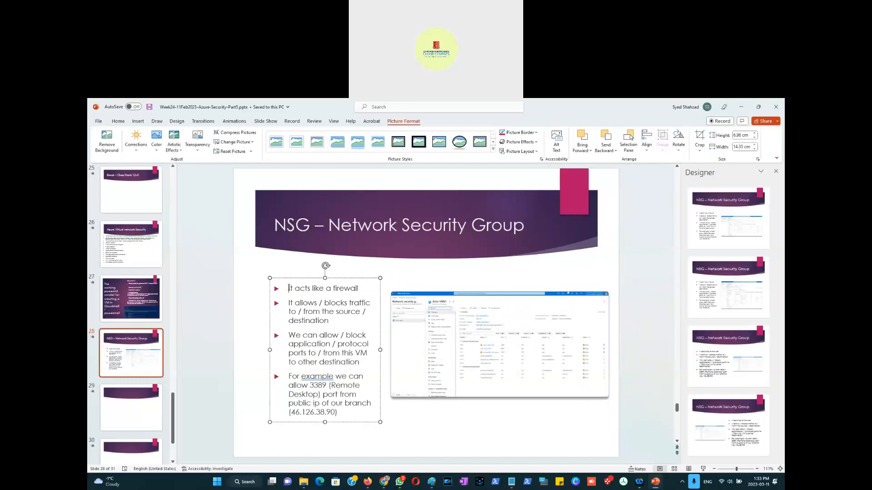
pyautogui.press('Return')
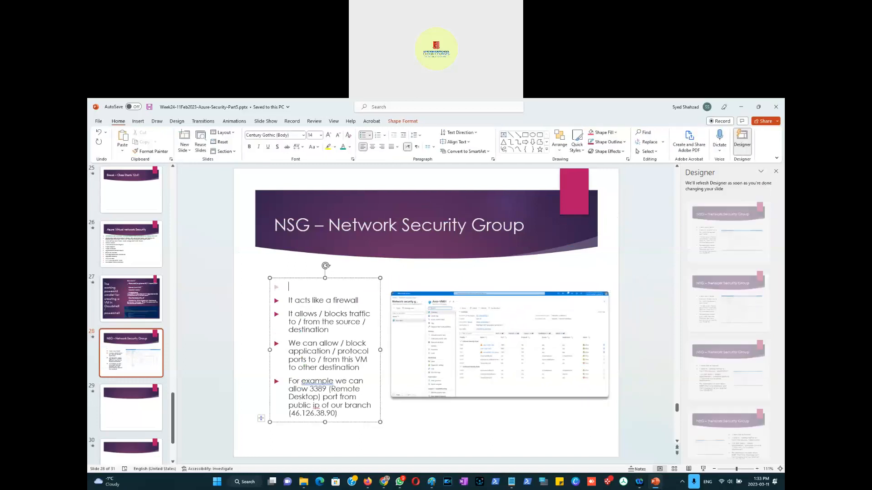
pyautogui.write('Go to Azure Search and type NSG')
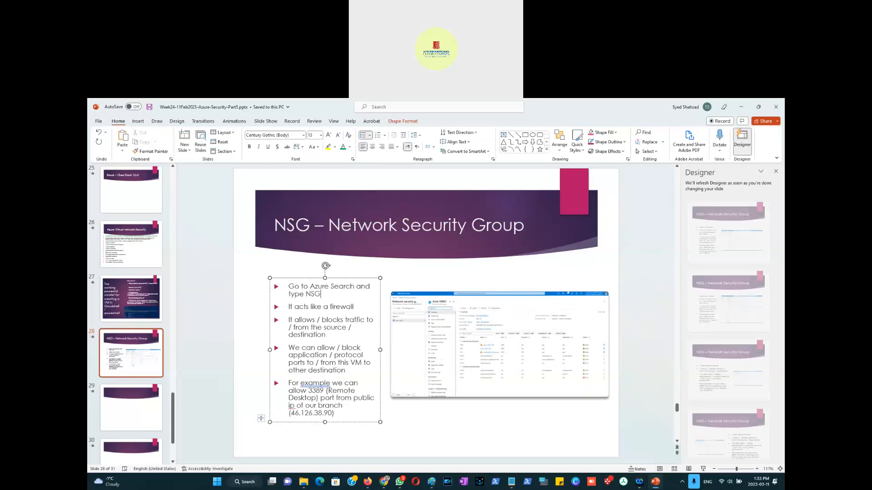
pyautogui.write(' and click Network')
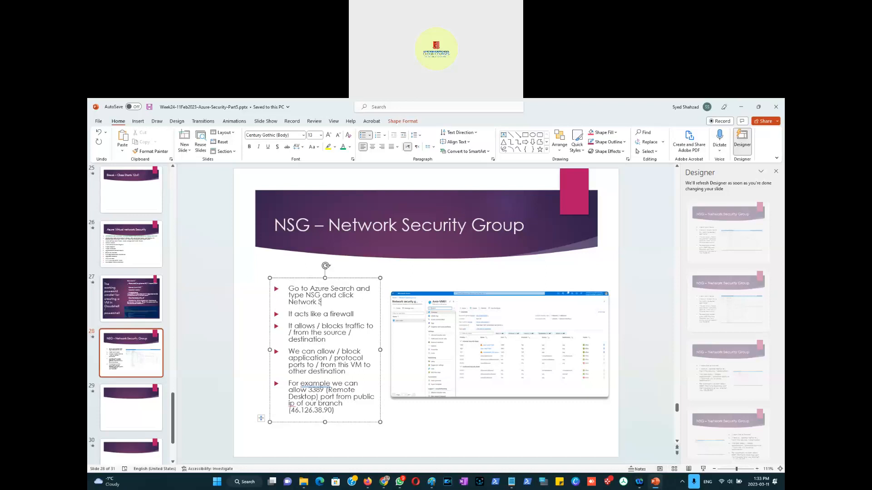